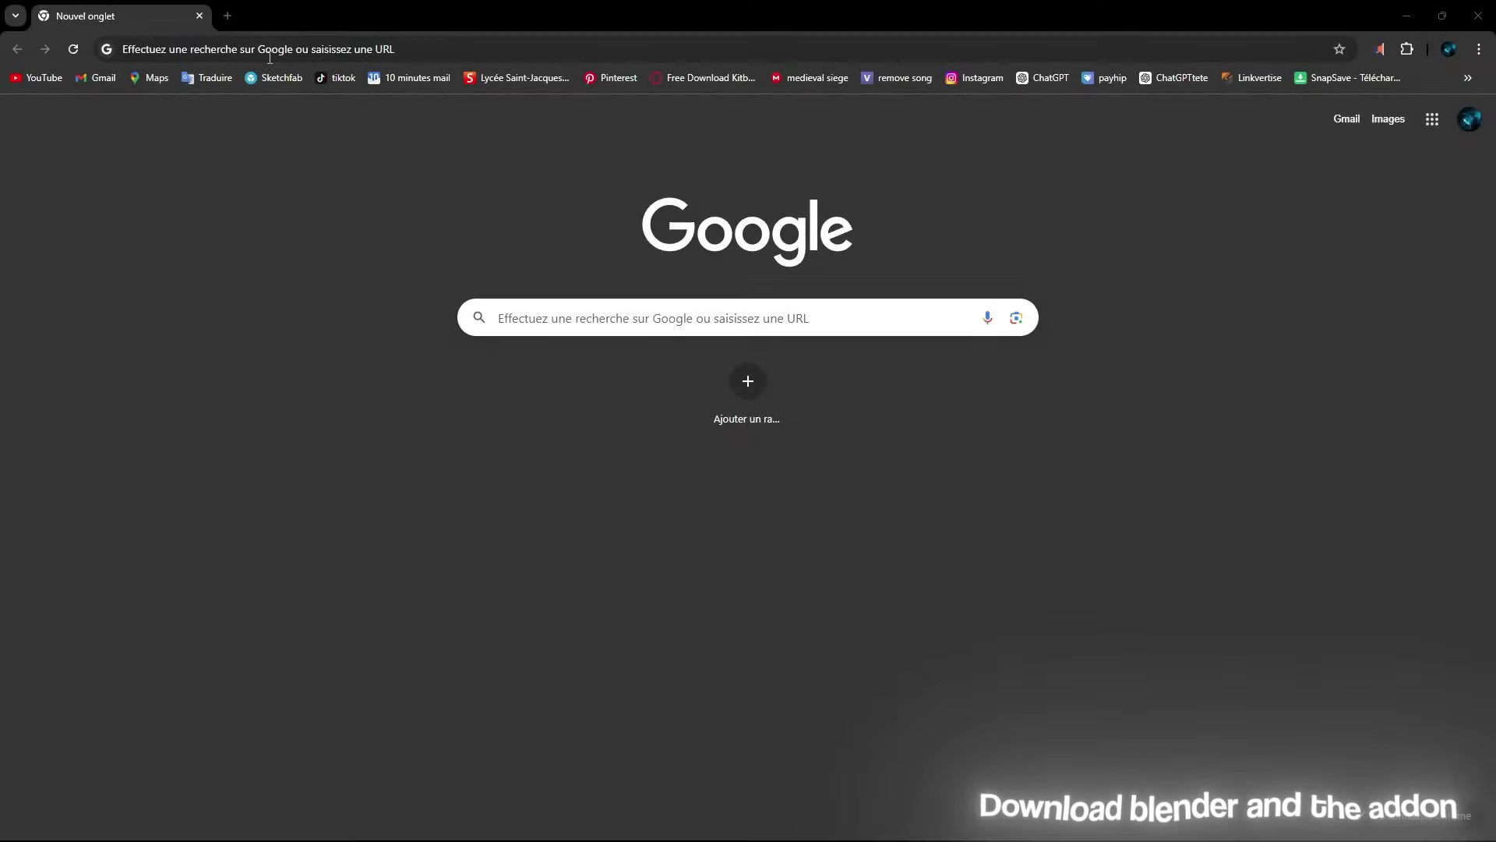
Step: Search Google for 'blender foundation' and reach the blender.org Blender 4.2.1 LTS download page
left_click(269, 57)
type("blender fou")
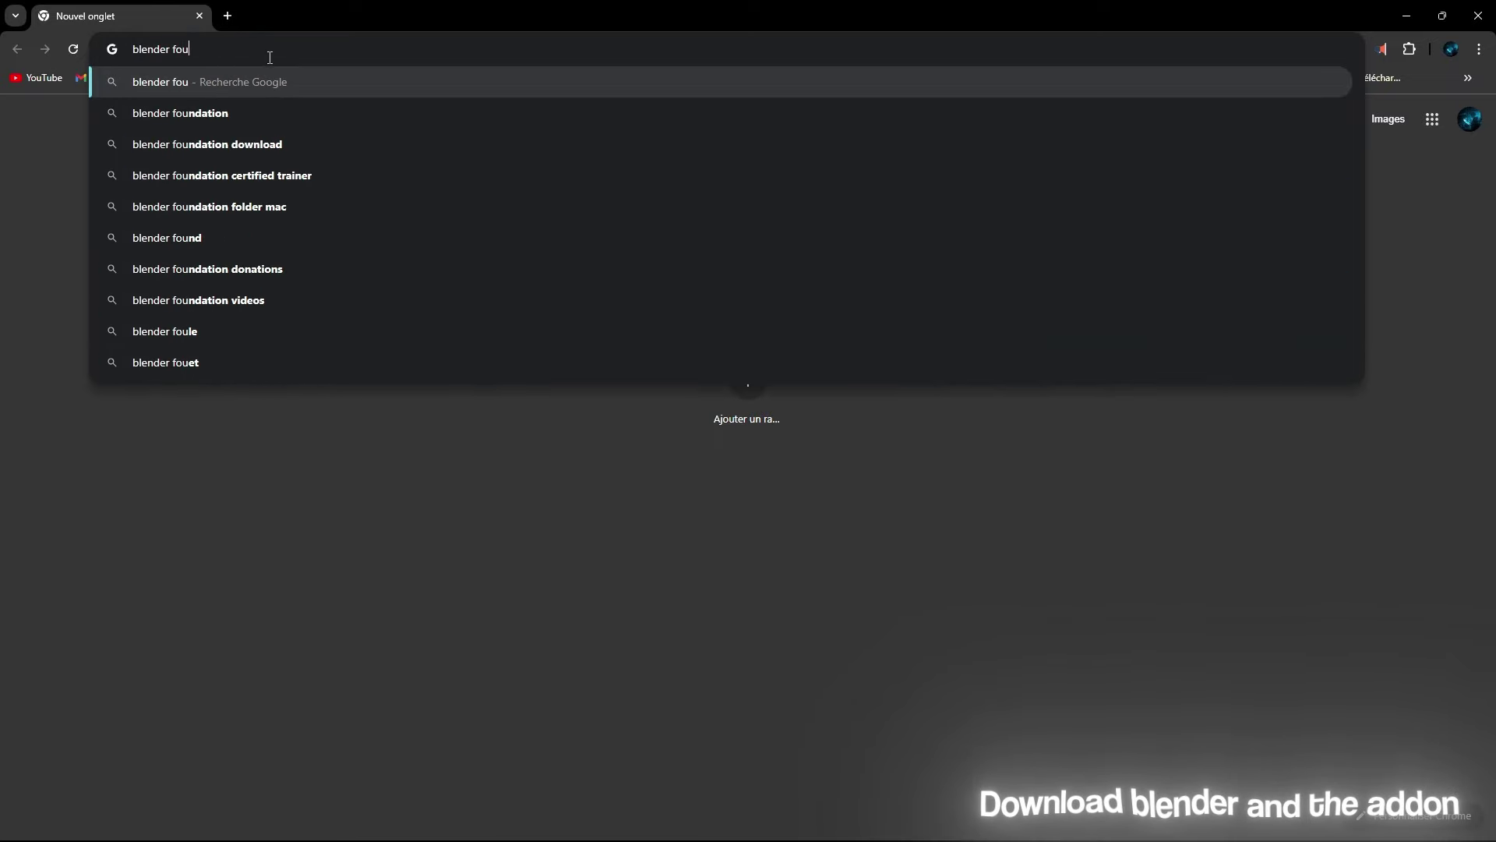
type("ndation")
key("Return")
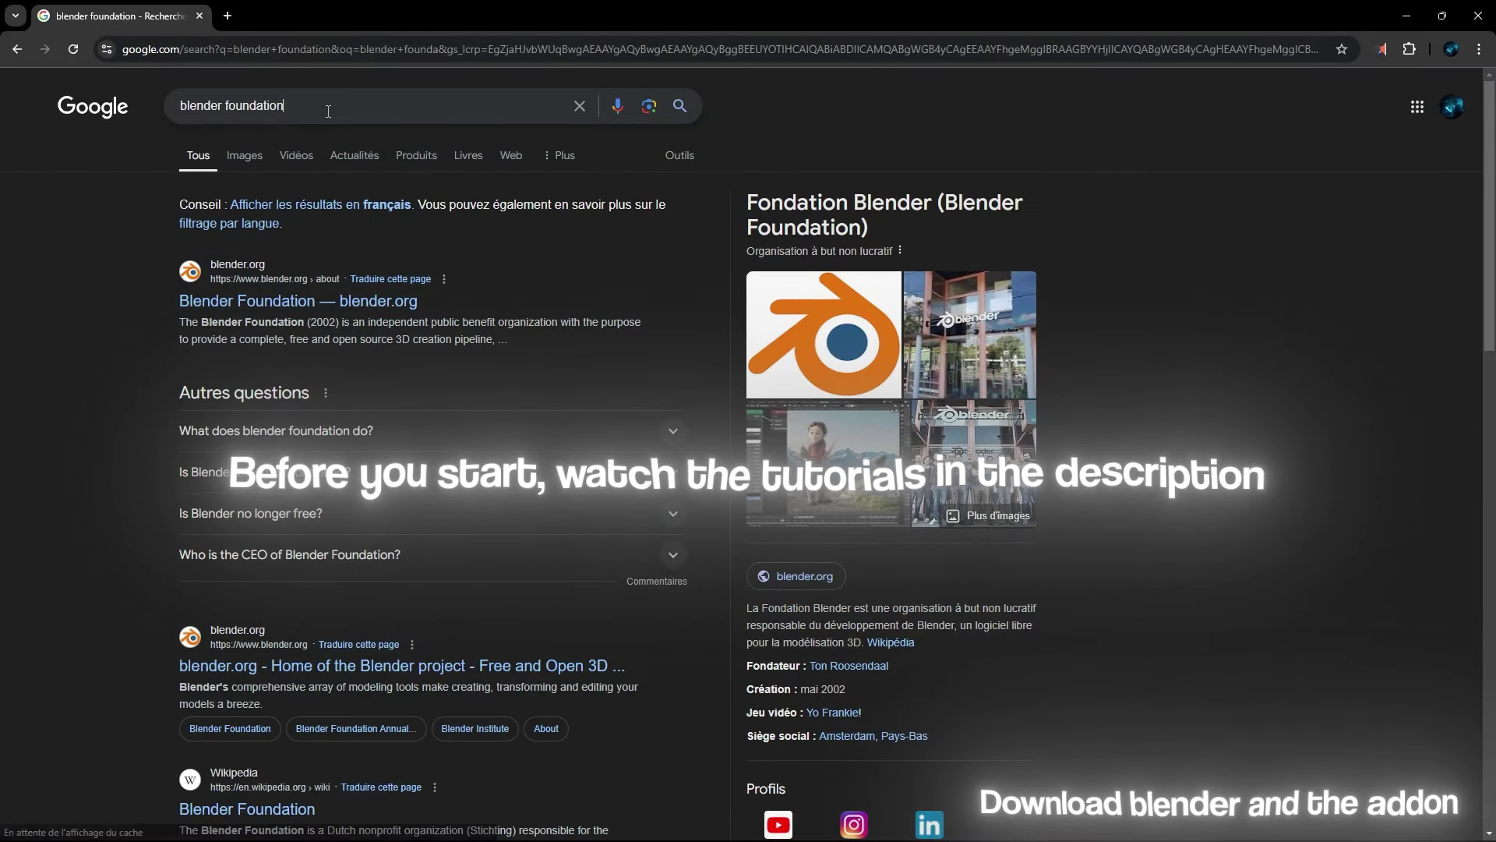
left_click(282, 301)
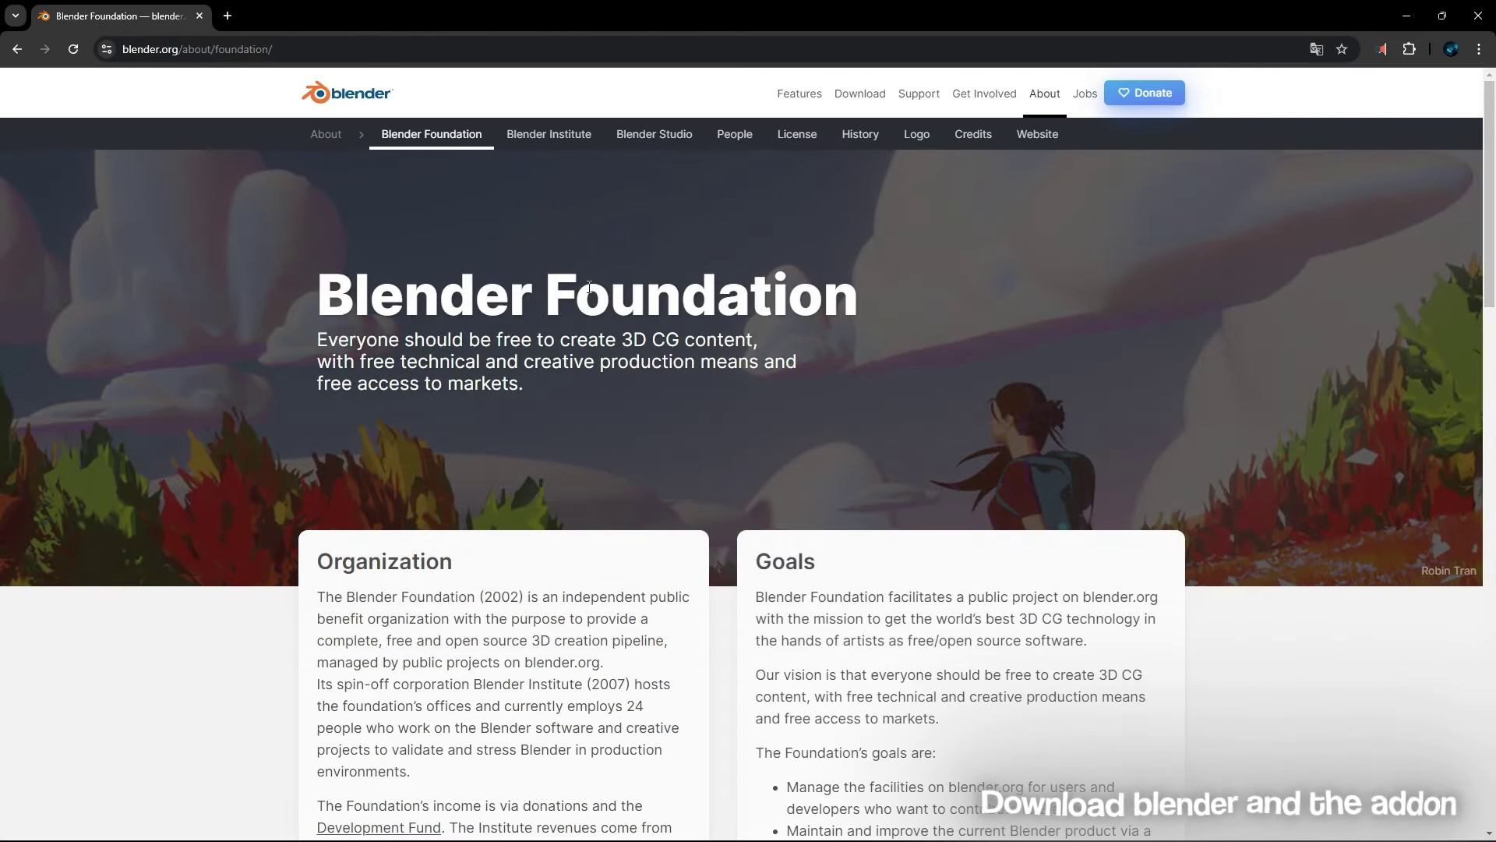
left_click(875, 113)
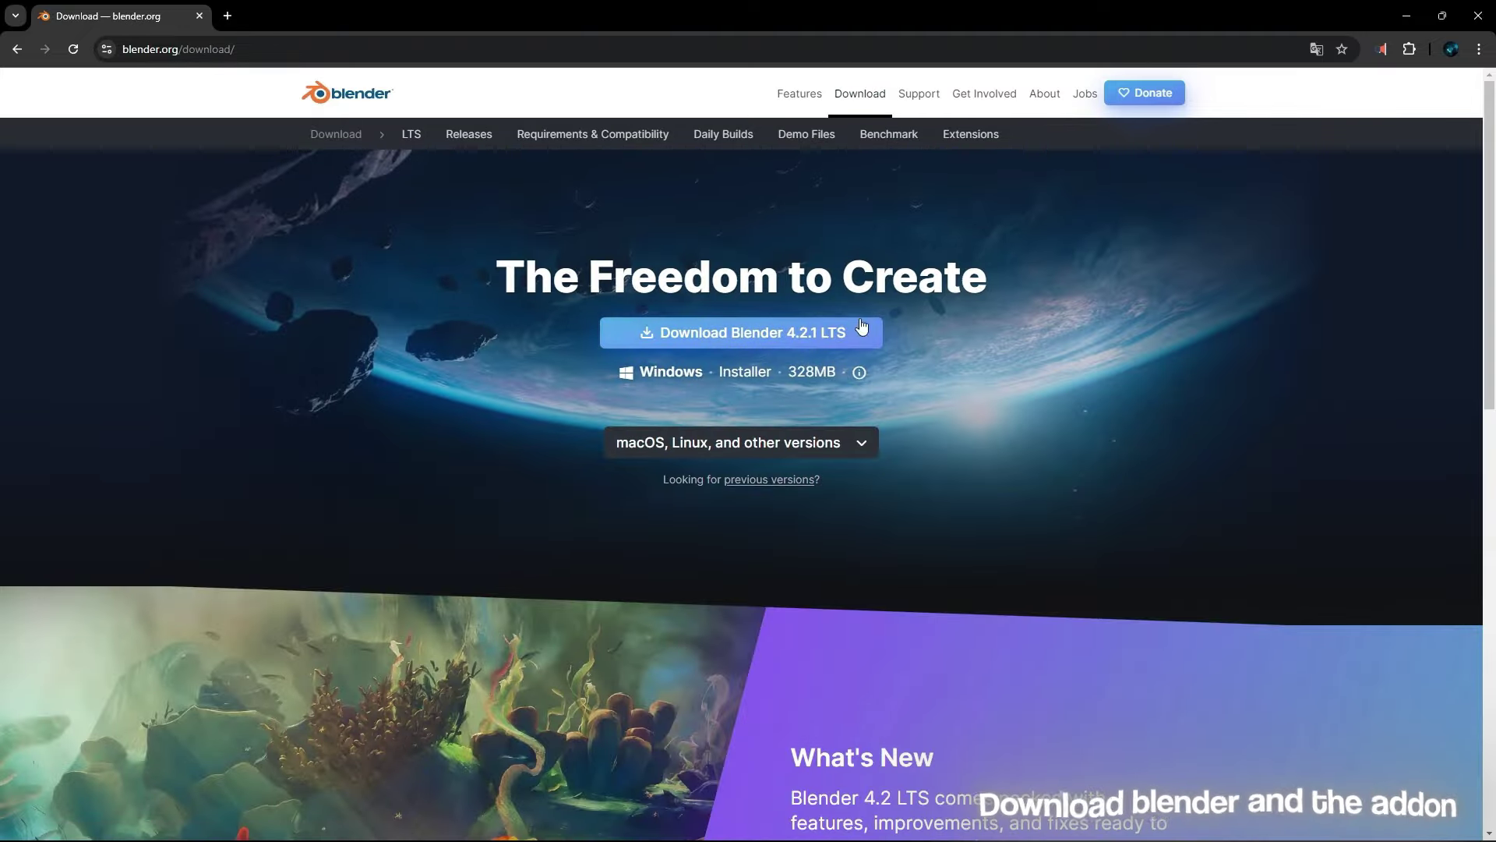
Step: In a new tab, search 'blenderkit addon' and open the Download BlenderKit for free page
left_click(232, 17)
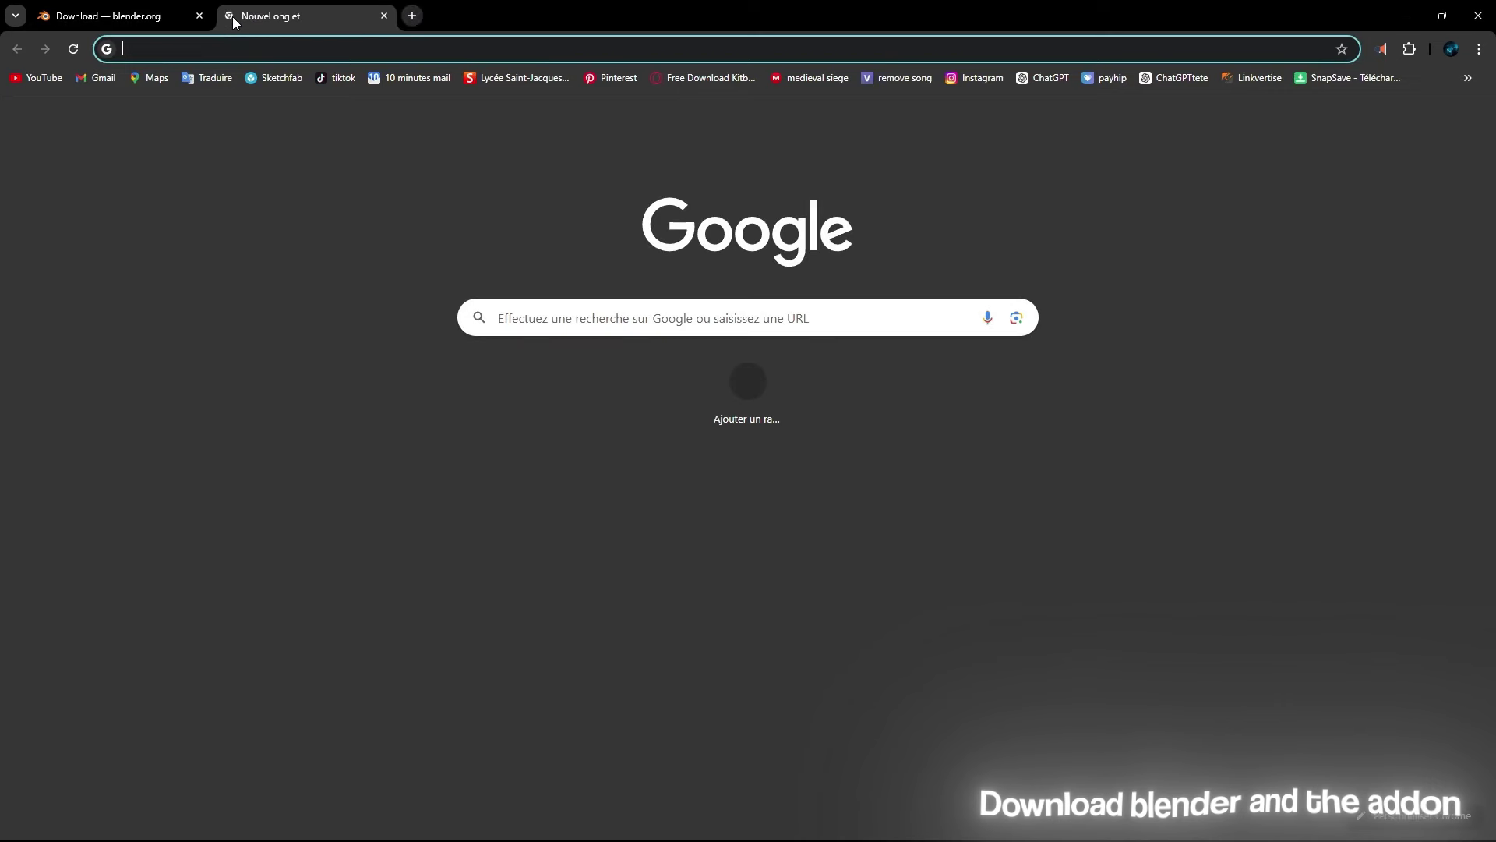
type("blenderkit")
key("Down")
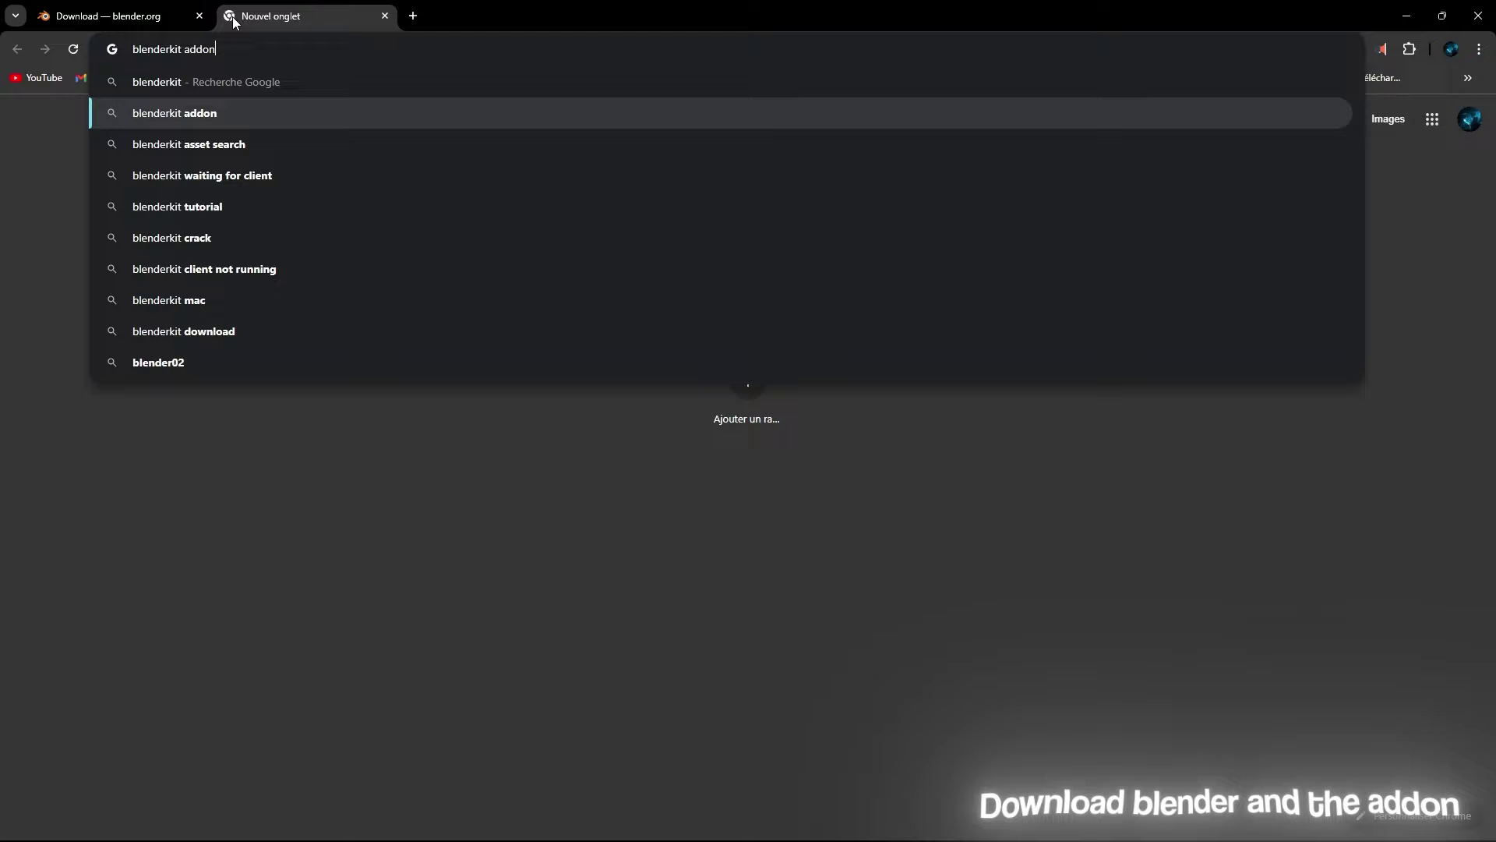
key("Return")
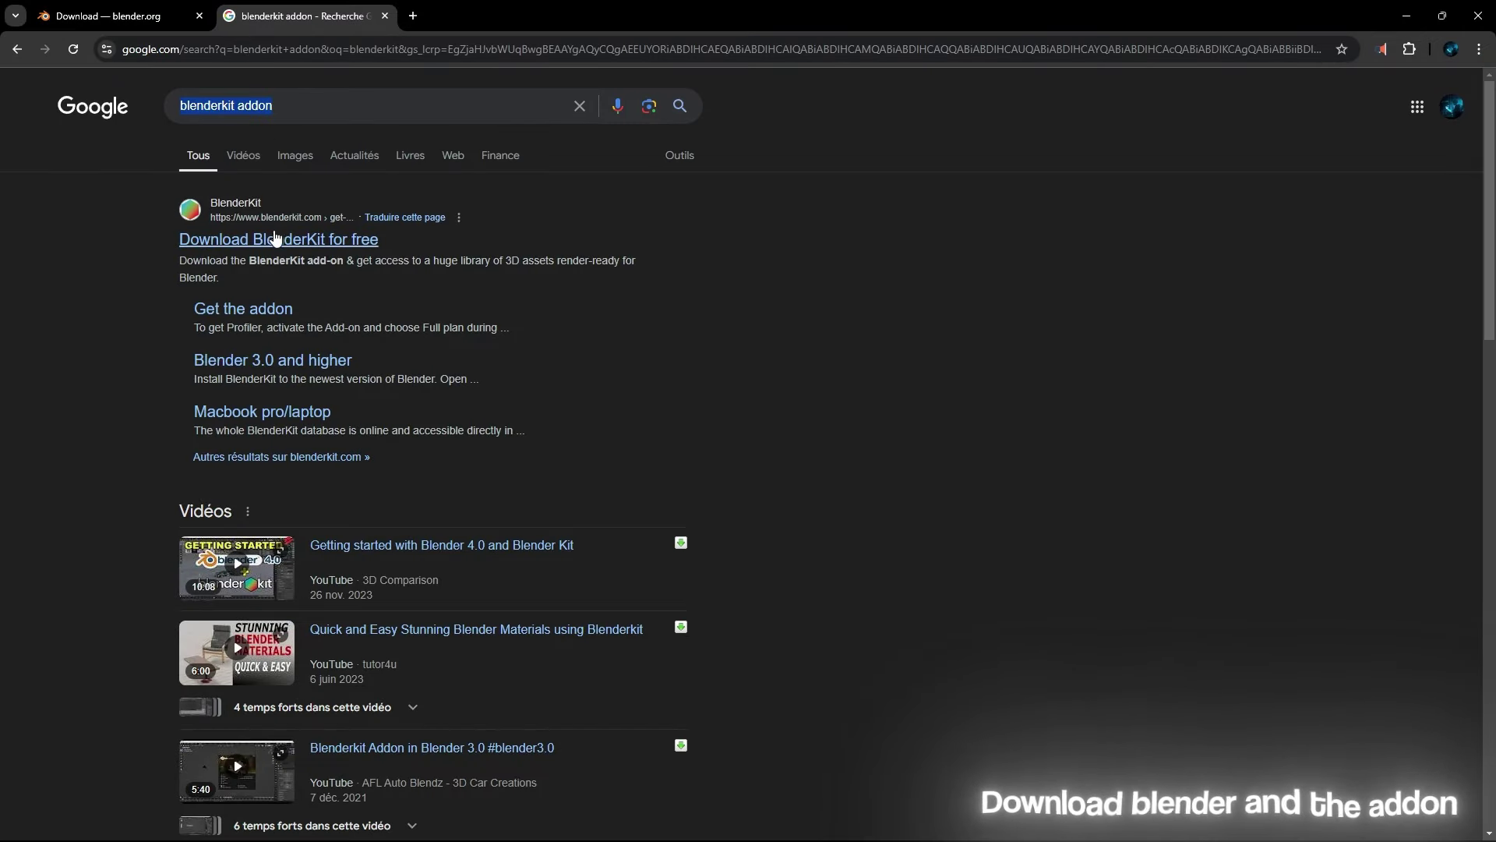
left_click(276, 236)
Step: Accept all cookies and scroll to the install steps for Blender 3.0 and higher
left_click(935, 529)
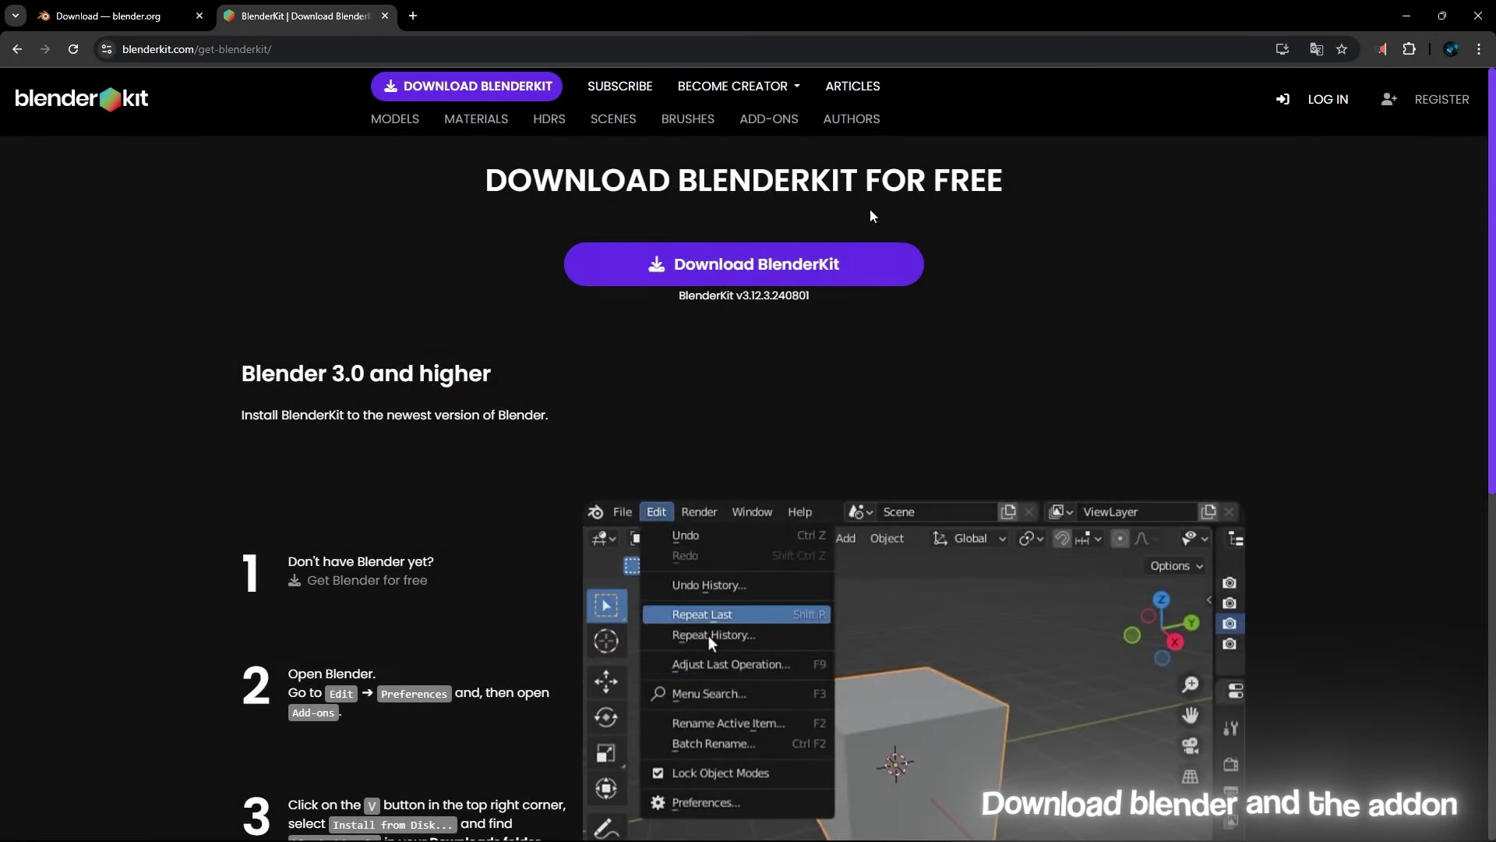
scroll(722, 564, "down", 3)
scroll(793, 591, "up", 3)
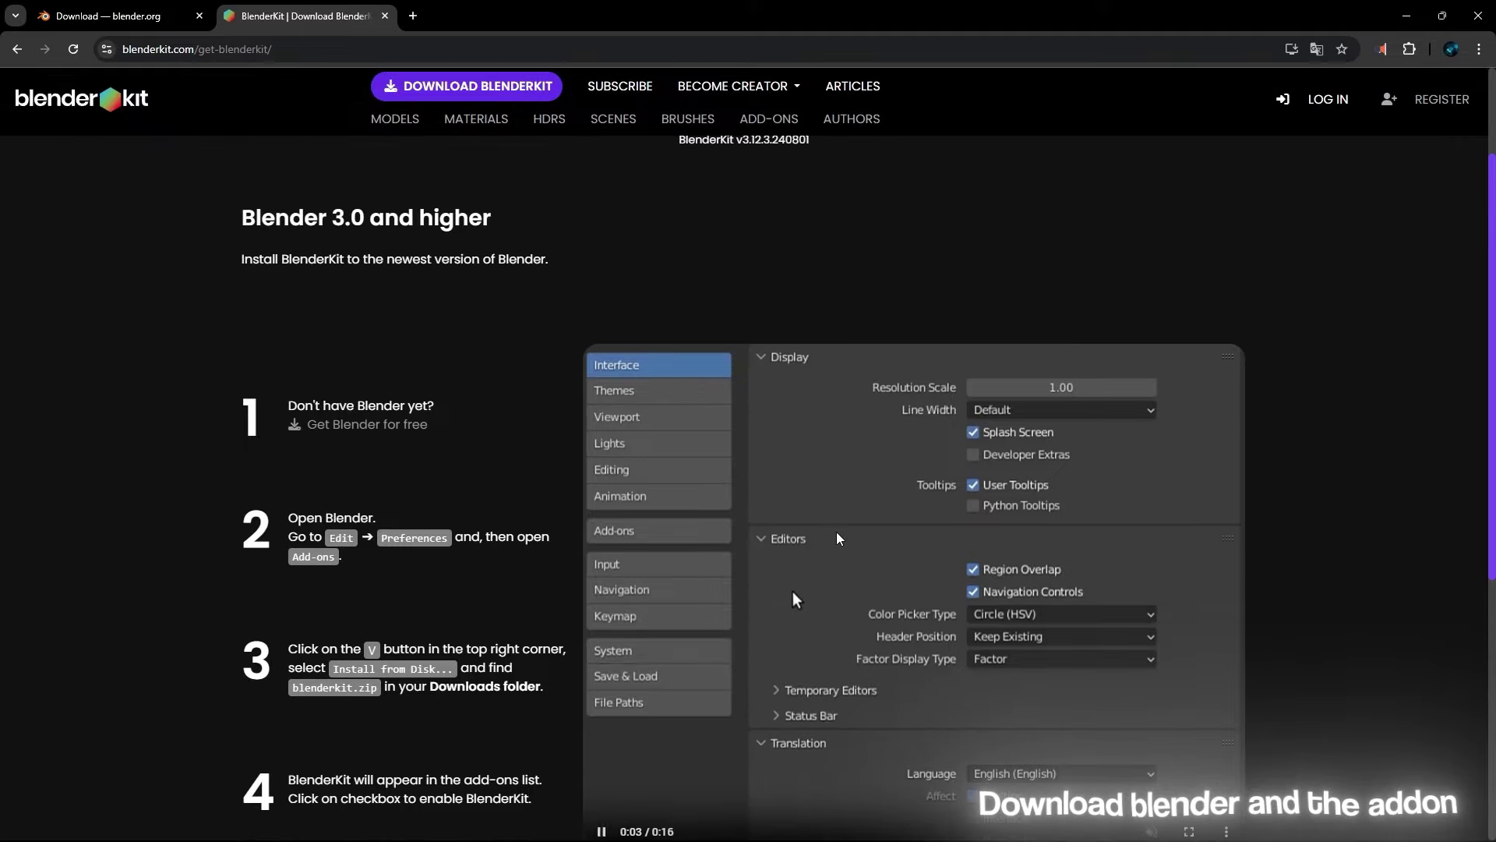
scroll(717, 465, "down", 3)
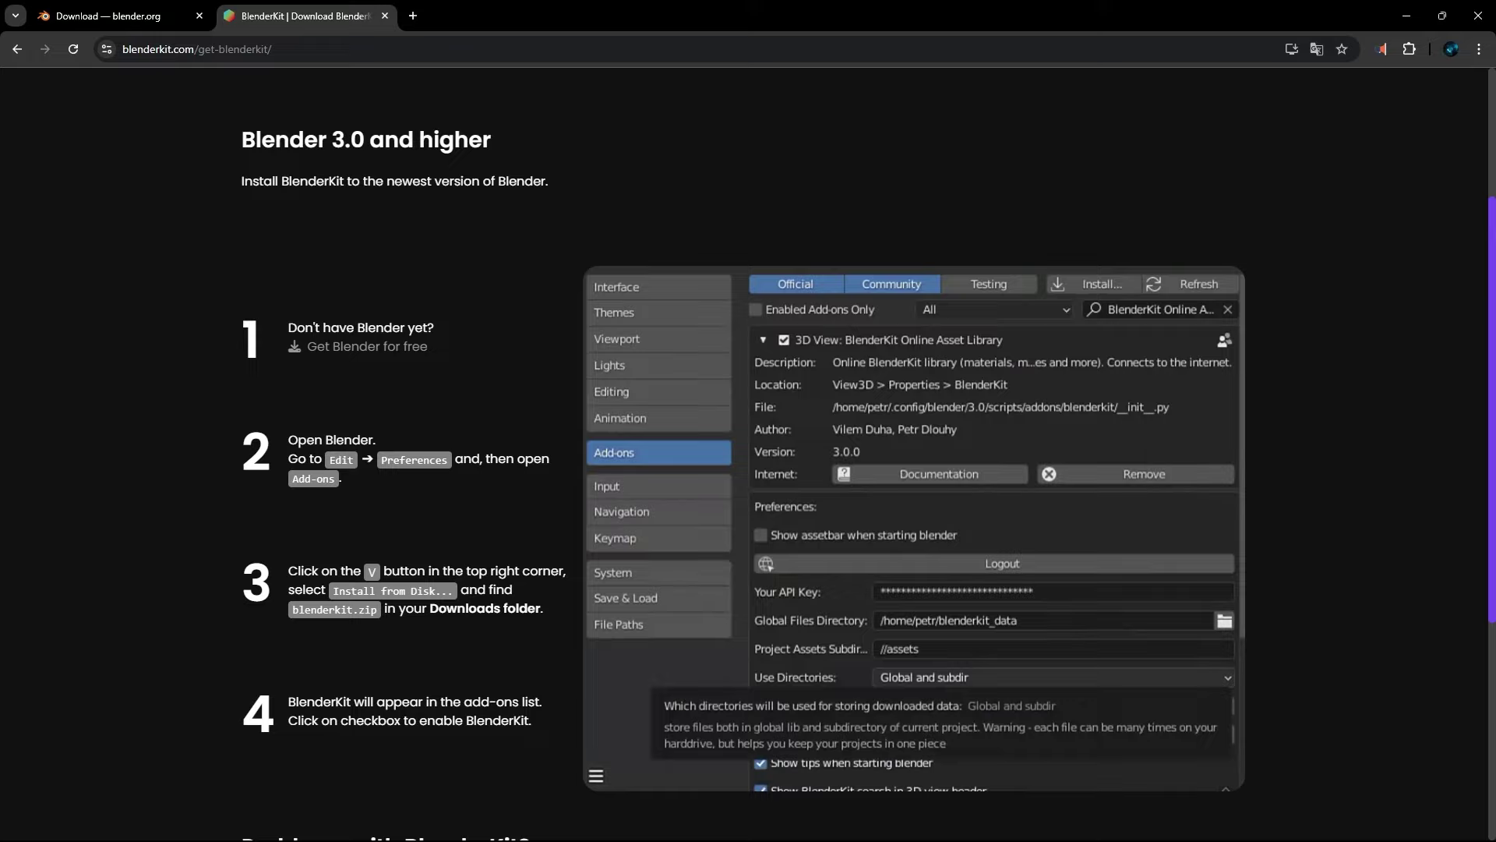
scroll(748, 421, "down", 1)
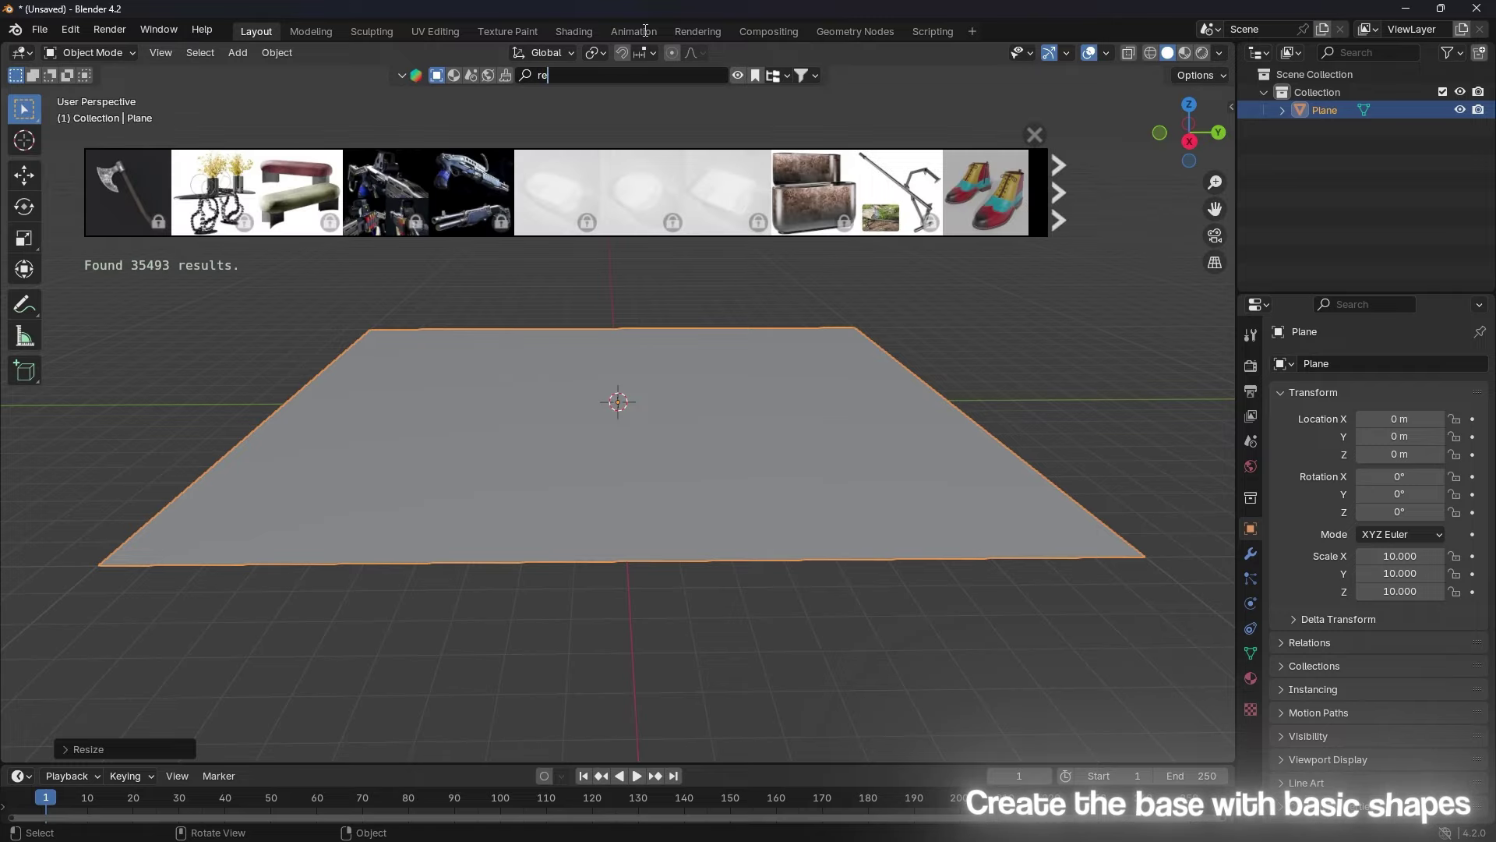
Step: Give the floor plane 10 m dimensions and the body reference a 1.8 m height
scroll(779, 421, "up", 4)
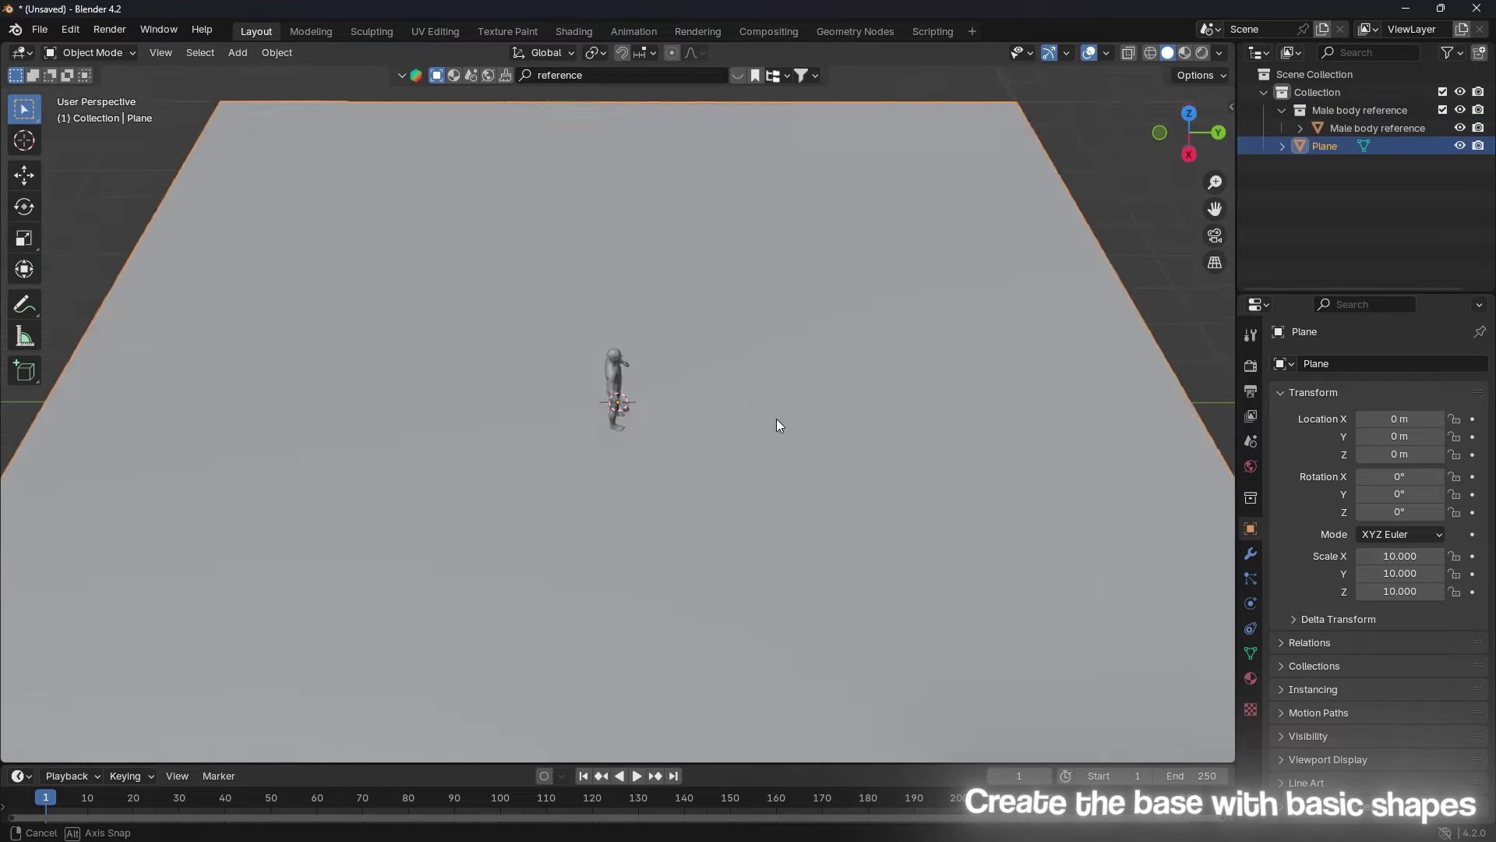
type("n0")
key("Return")
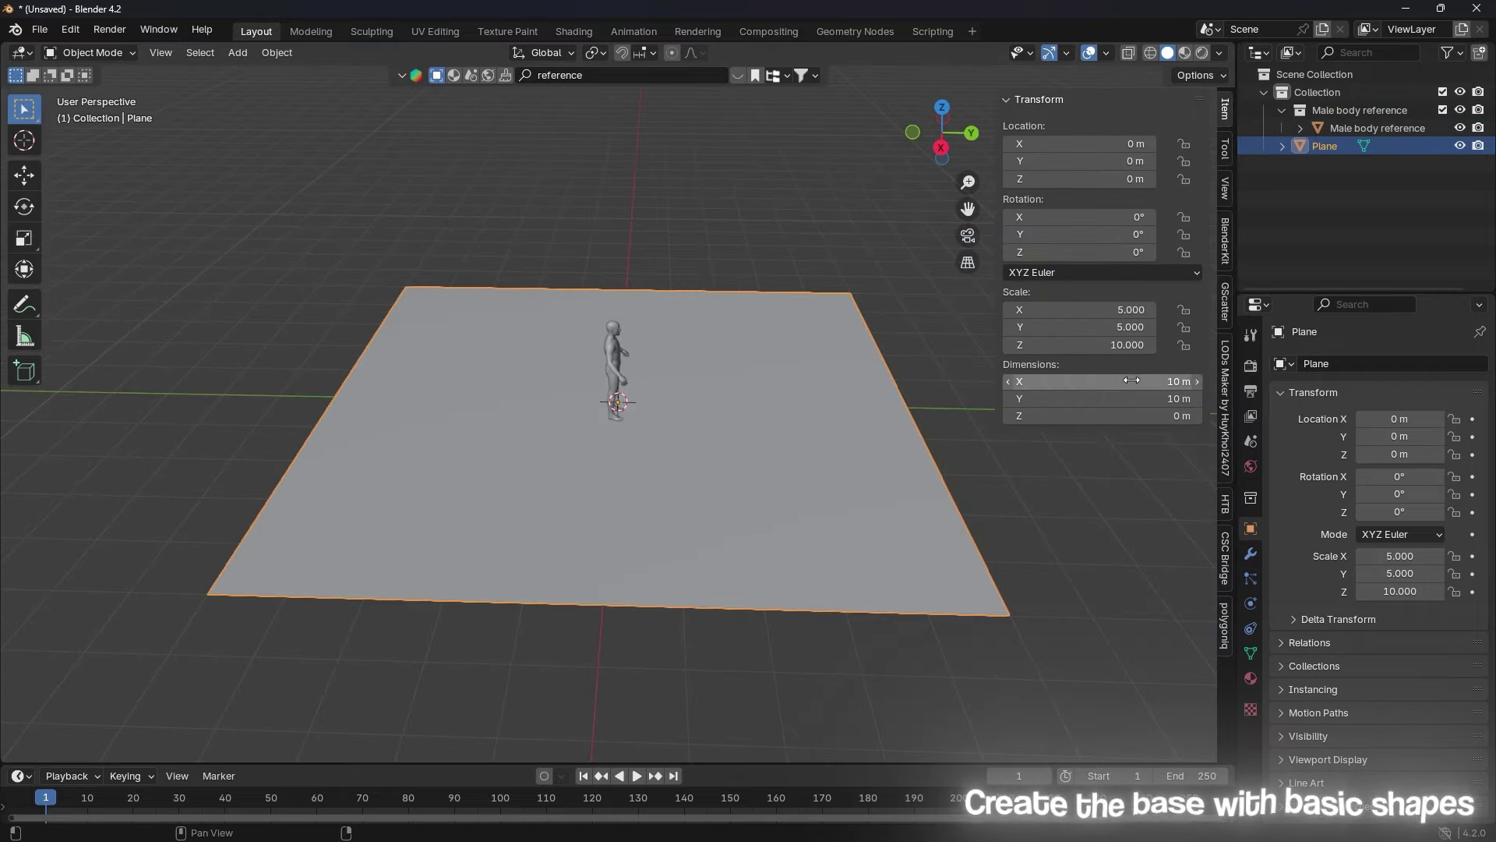
scroll(779, 408, "up", 3)
middle_click_drag(779, 408, 586, 352)
type("1.8")
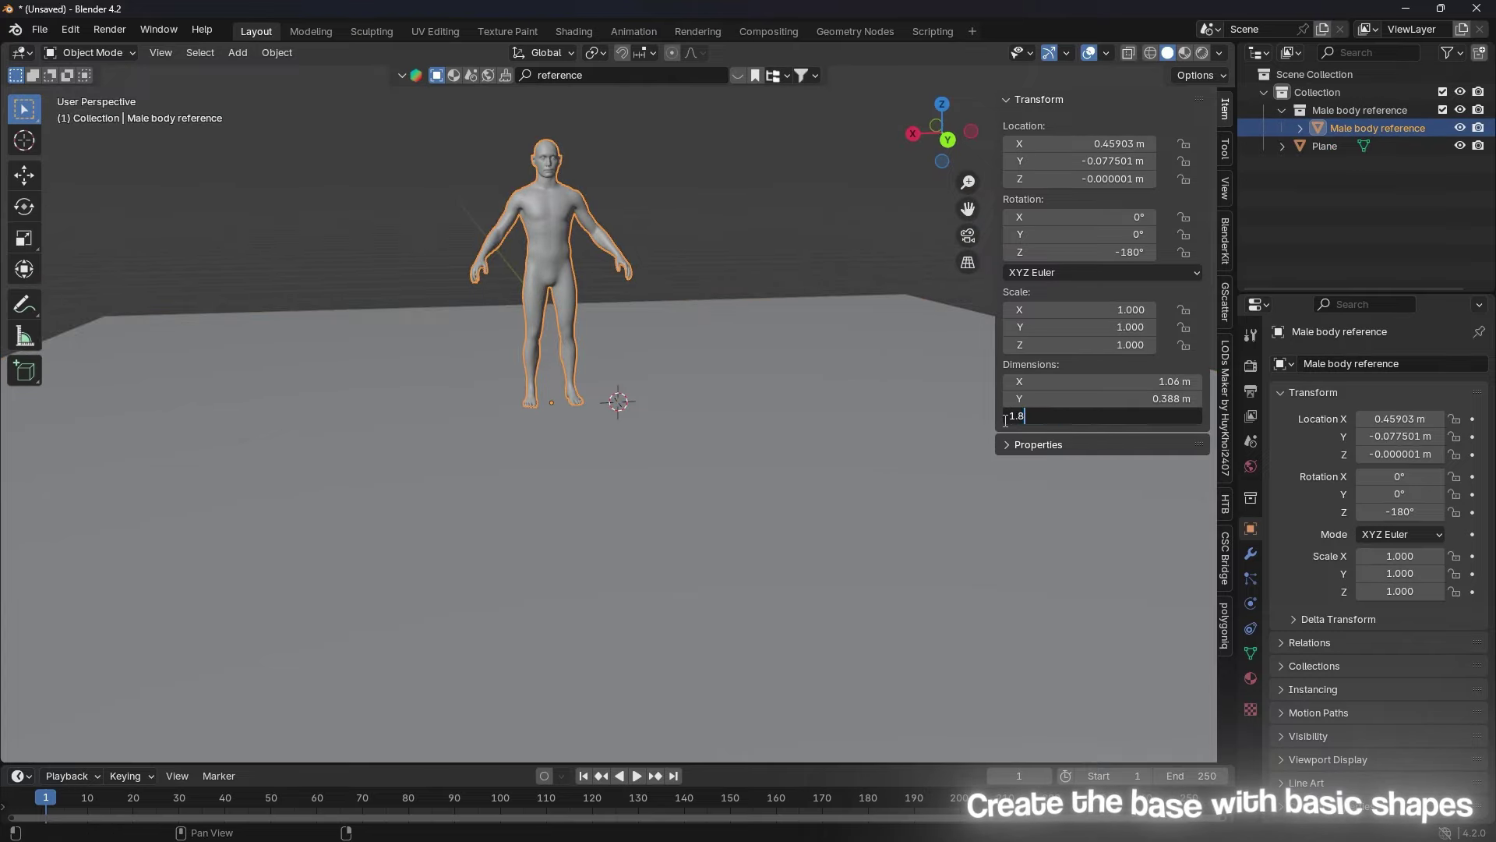
key("Return")
scroll(797, 343, "down", 3)
Step: Duplicate the floor plane and raise the copy along Z to form the ceiling
left_click(765, 360)
key("shift+a")
key("Escape")
key("n")
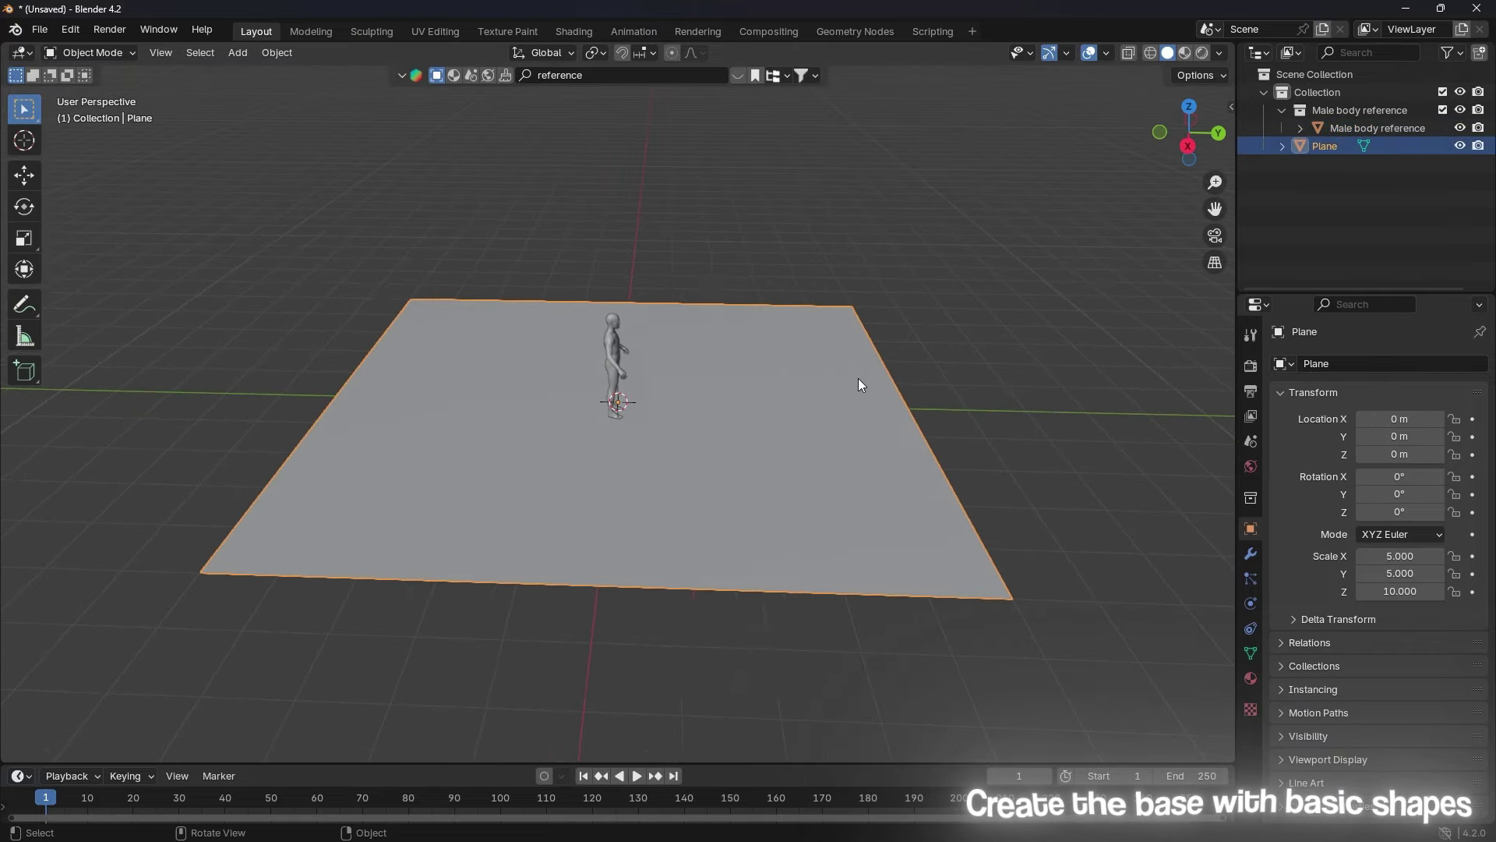
middle_click_drag(858, 384, 820, 388)
key("shift+d")
key("z")
left_click(811, 273)
mouse_move(811, 274)
middle_mouse_down()
mouse_move(720, 263)
mouse_move(735, 243)
middle_mouse_up()
Step: Rotate a plane copy 90° on X into a wall and place walls on both Y sides
type("x90")
key("Return")
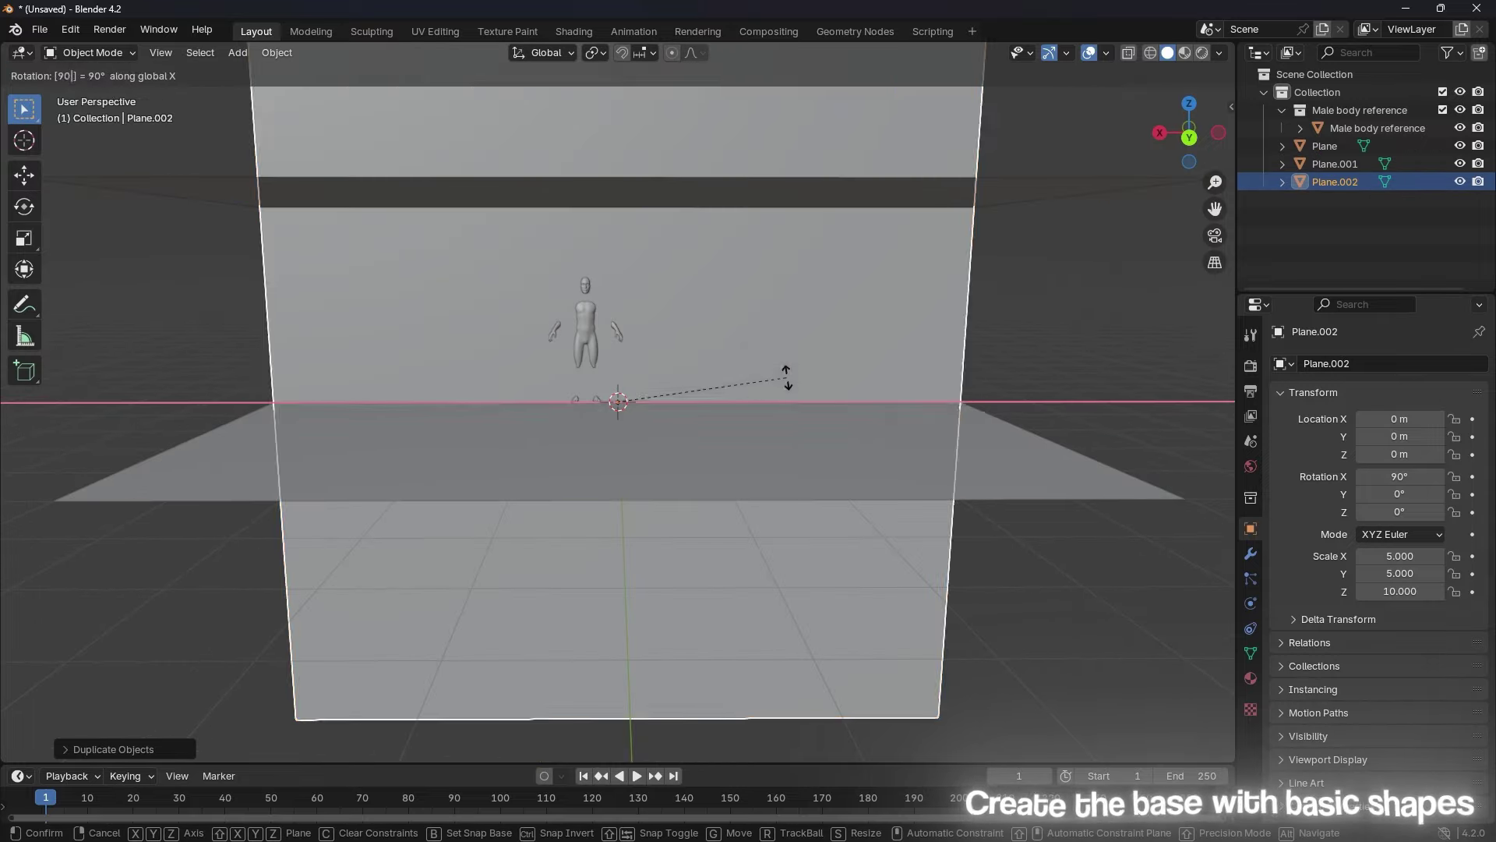
mouse_move(787, 375)
middle_mouse_down()
mouse_move(869, 374)
mouse_move(808, 352)
middle_mouse_up()
key("g")
key("y")
left_click(516, 423)
key("y")
left_click(857, 374)
Step: Turn a wall copy 90° around Z and move it along X as a side wall
type("rz90")
key("Return")
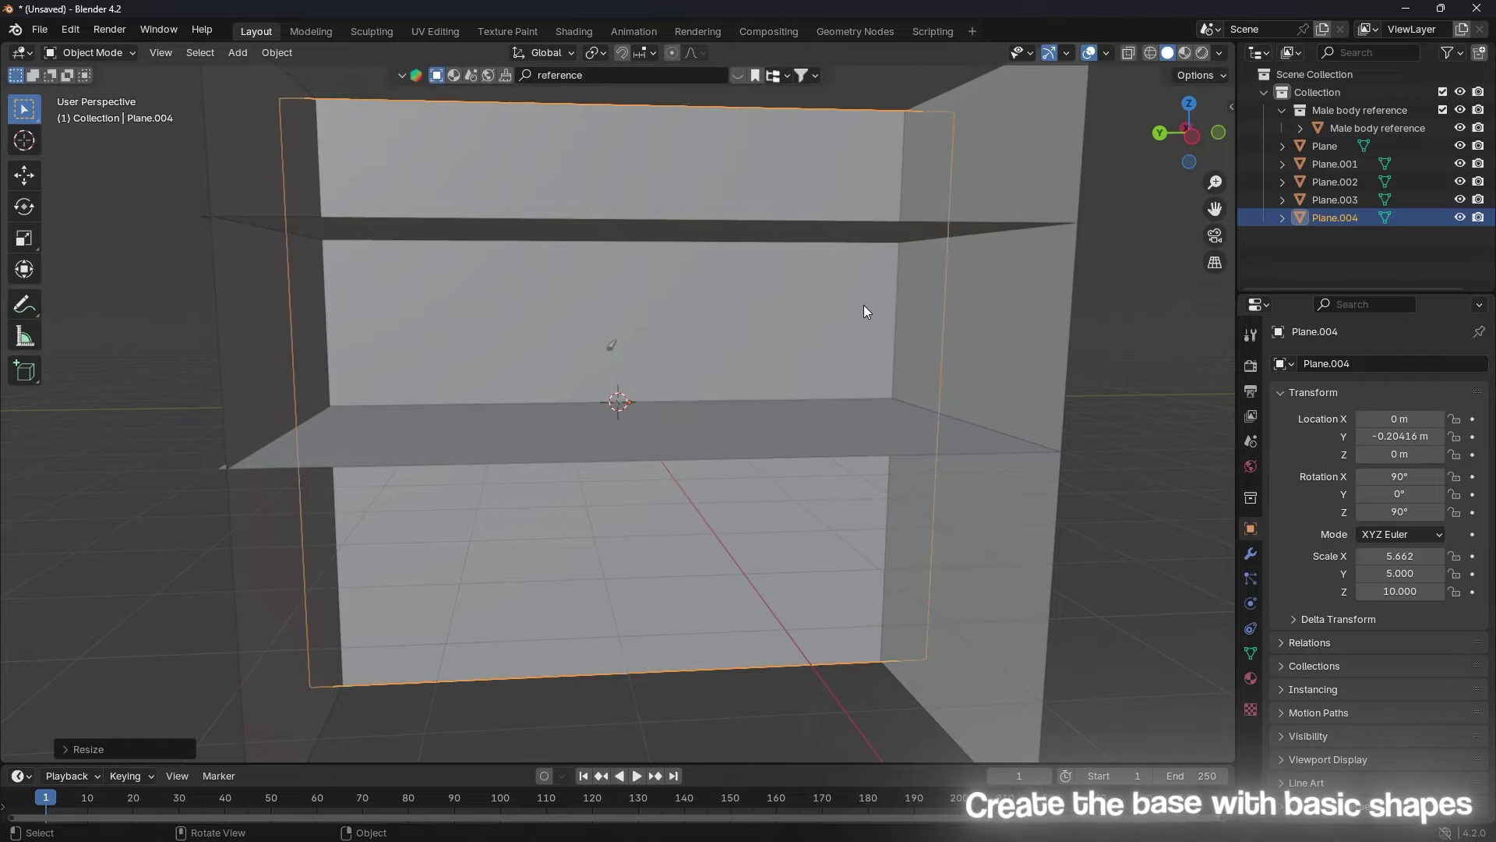
middle_click_drag(865, 312, 838, 311)
key("g")
key("x")
left_click(1134, 329)
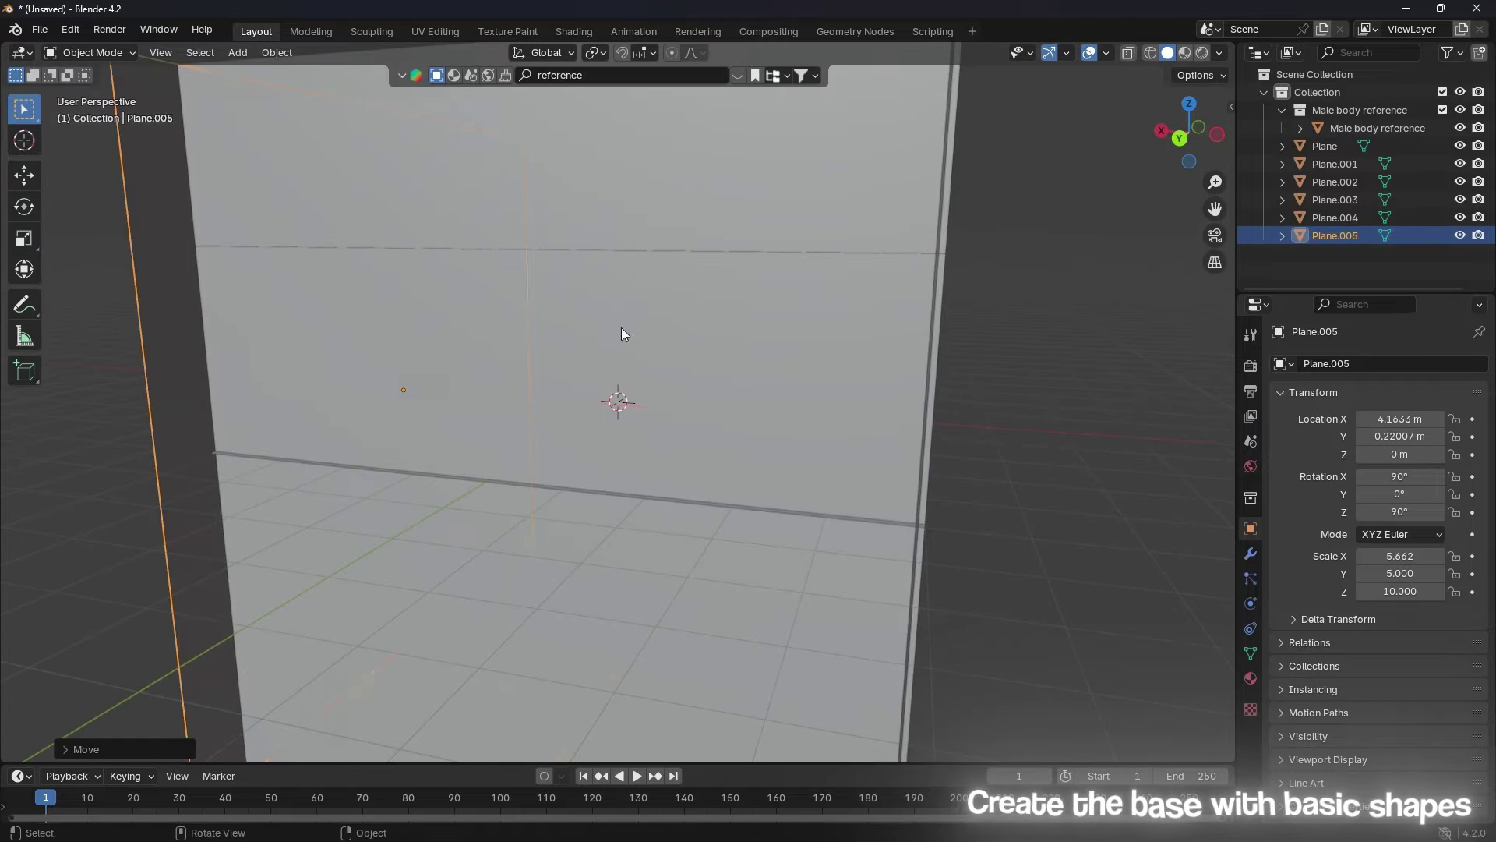
Step: Add a new cube to the scene beside the body reference
scroll(707, 460, "down", 4)
mouse_move(657, 417)
middle_mouse_down()
mouse_move(847, 344)
mouse_move(764, 374)
mouse_move(738, 455)
mouse_move(816, 391)
middle_mouse_up()
left_click(588, 343)
key("shift+a")
left_click(888, 472)
Step: Move the cube up and along Y to sit behind the figure
key("g")
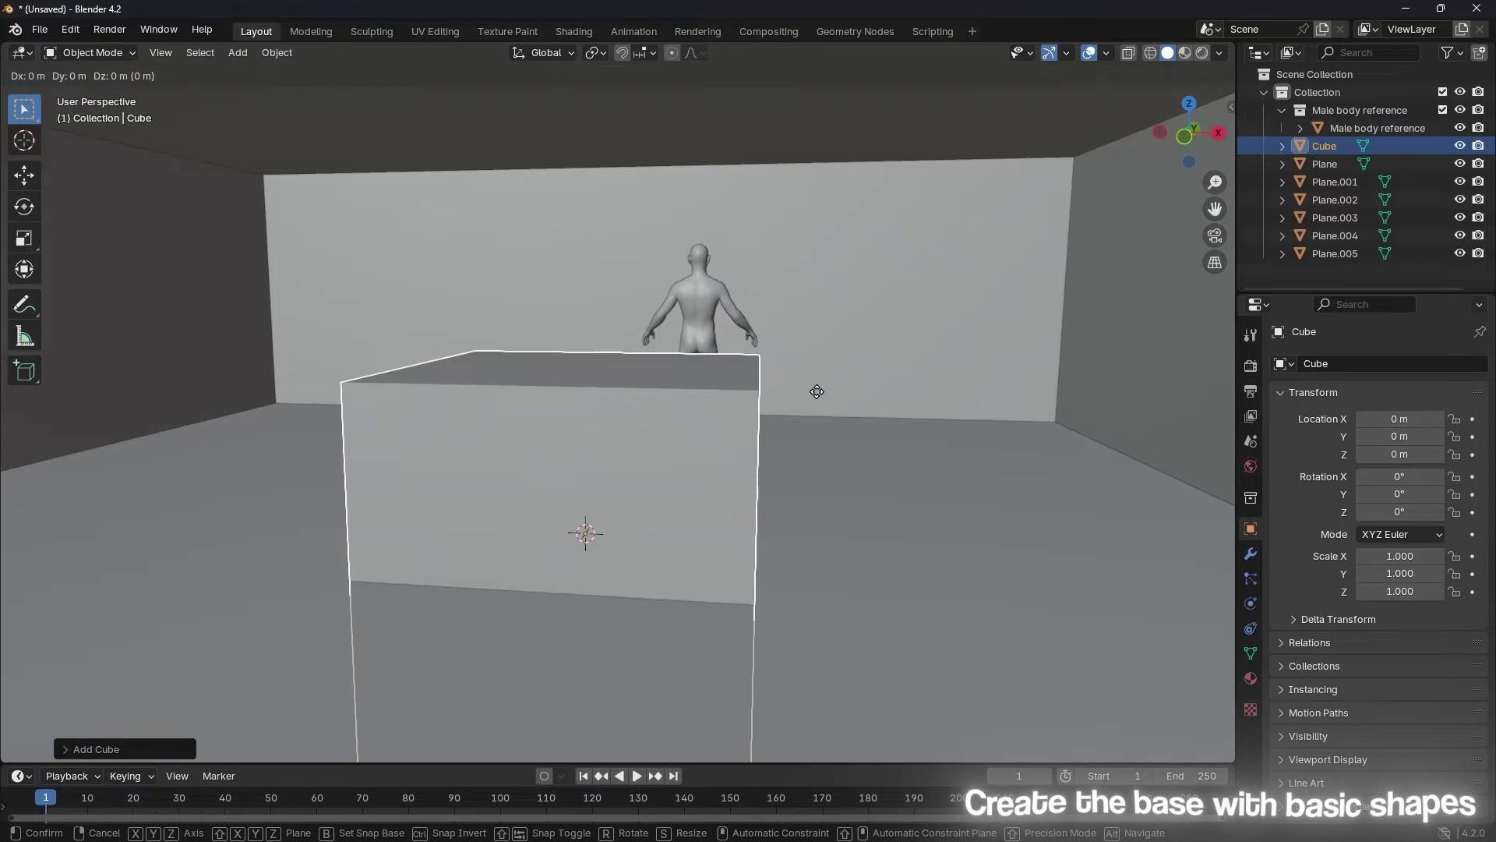
left_click(726, 330)
middle_click_drag(725, 330, 844, 374)
key("g")
key("y")
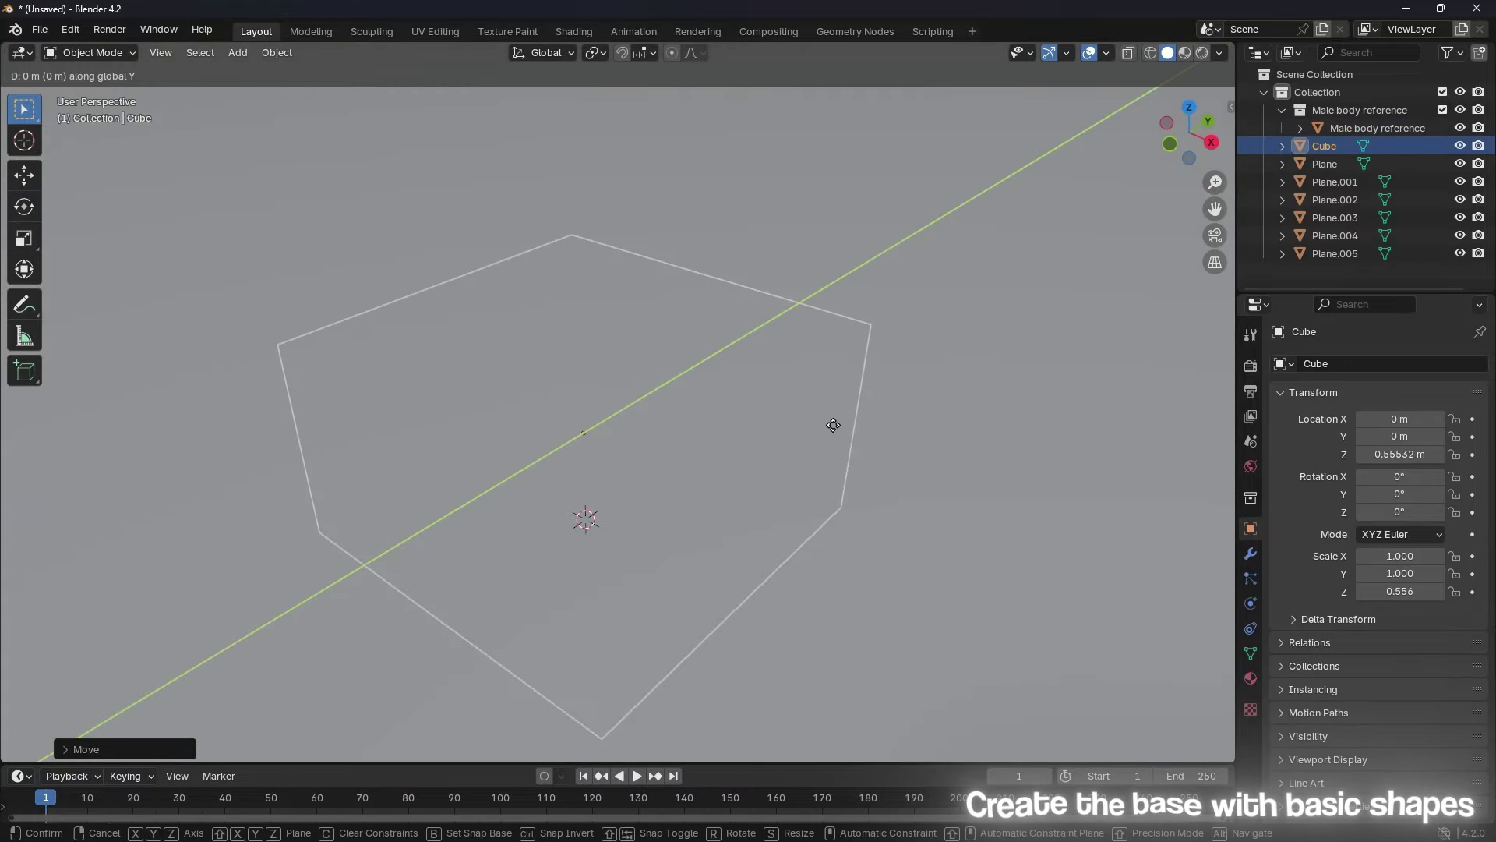
left_click(834, 428)
middle_click_drag(835, 428, 737, 512)
Step: Reposition the cube along Y and scale it wider on X into a counter
key("g")
left_click(648, 382)
mouse_move(647, 382)
middle_mouse_down()
mouse_move(592, 521)
mouse_move(634, 405)
mouse_move(724, 390)
mouse_move(600, 394)
mouse_move(709, 424)
middle_mouse_up()
key("g")
key("y")
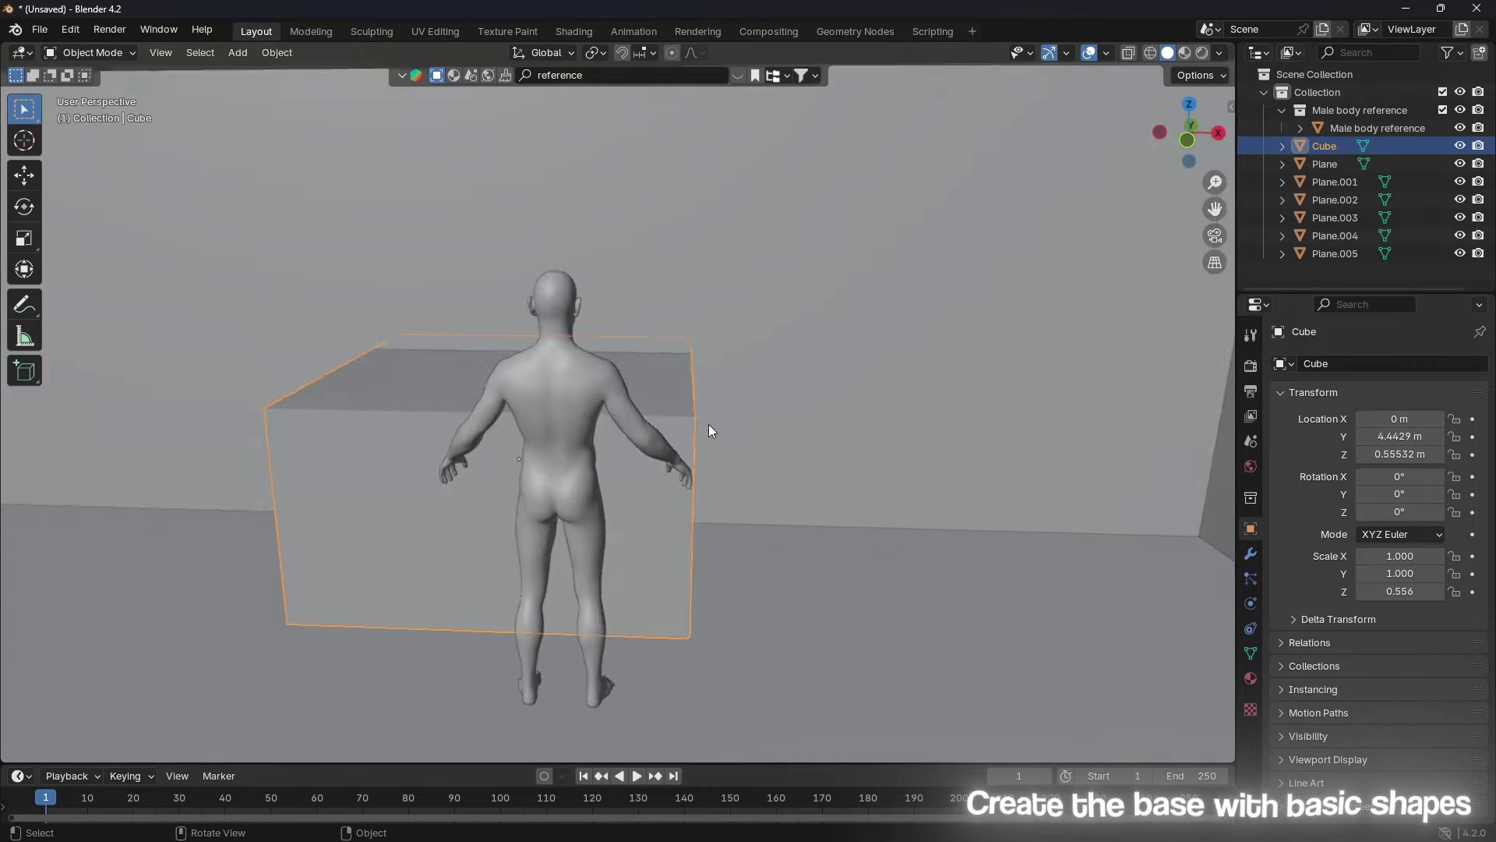
key("s")
key("x")
left_click(915, 406)
mouse_move(915, 407)
middle_mouse_down()
mouse_move(873, 475)
mouse_move(843, 427)
middle_mouse_up()
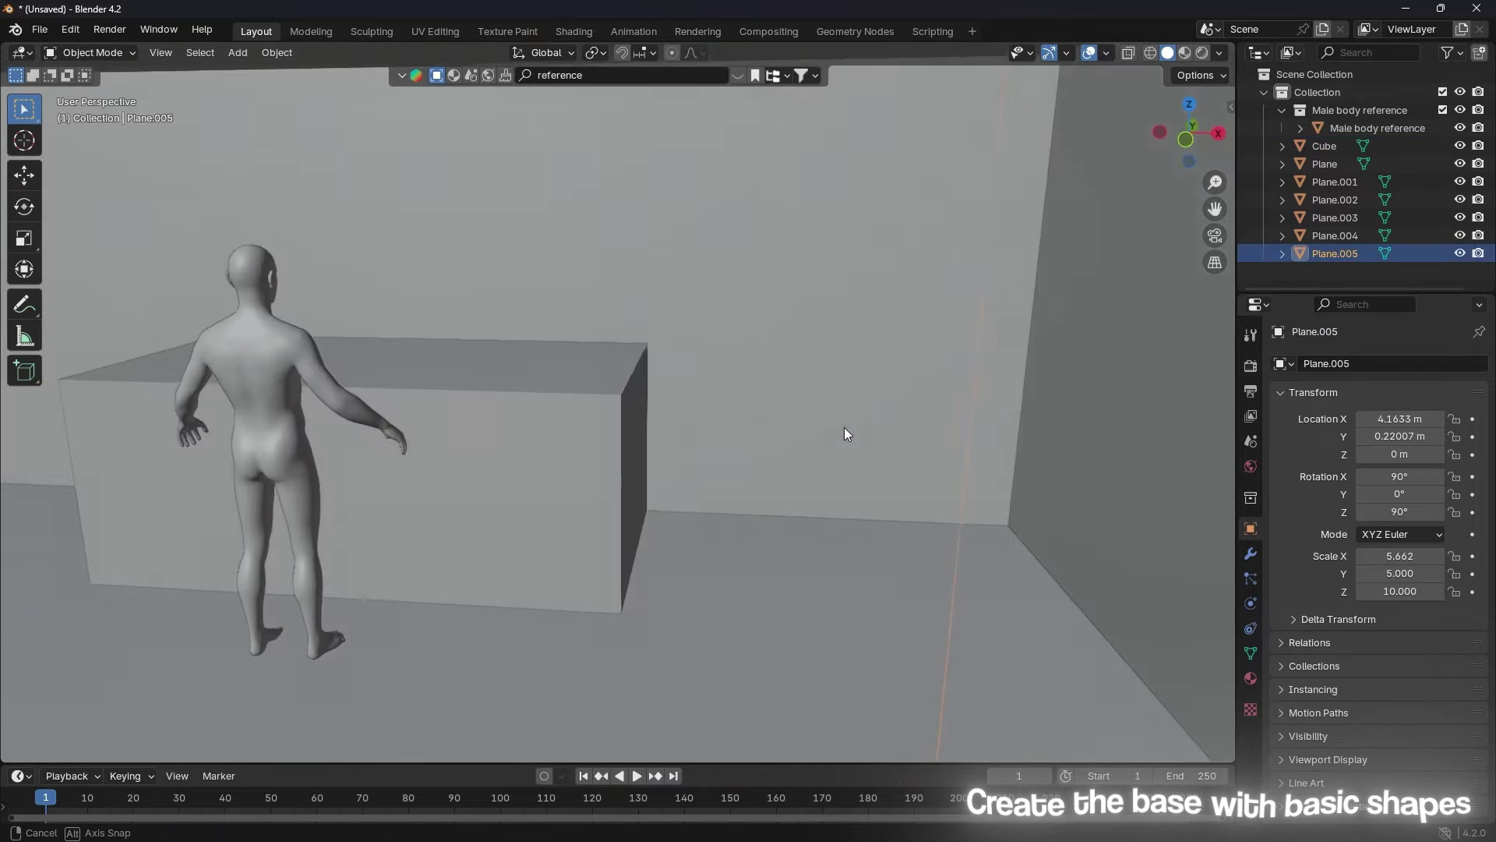
Step: Move the right and left side walls inward along X
left_click(999, 456)
key("g")
key("x")
left_click(832, 485)
middle_click_drag(832, 486, 227, 424)
left_click(227, 424)
key("g")
key("x")
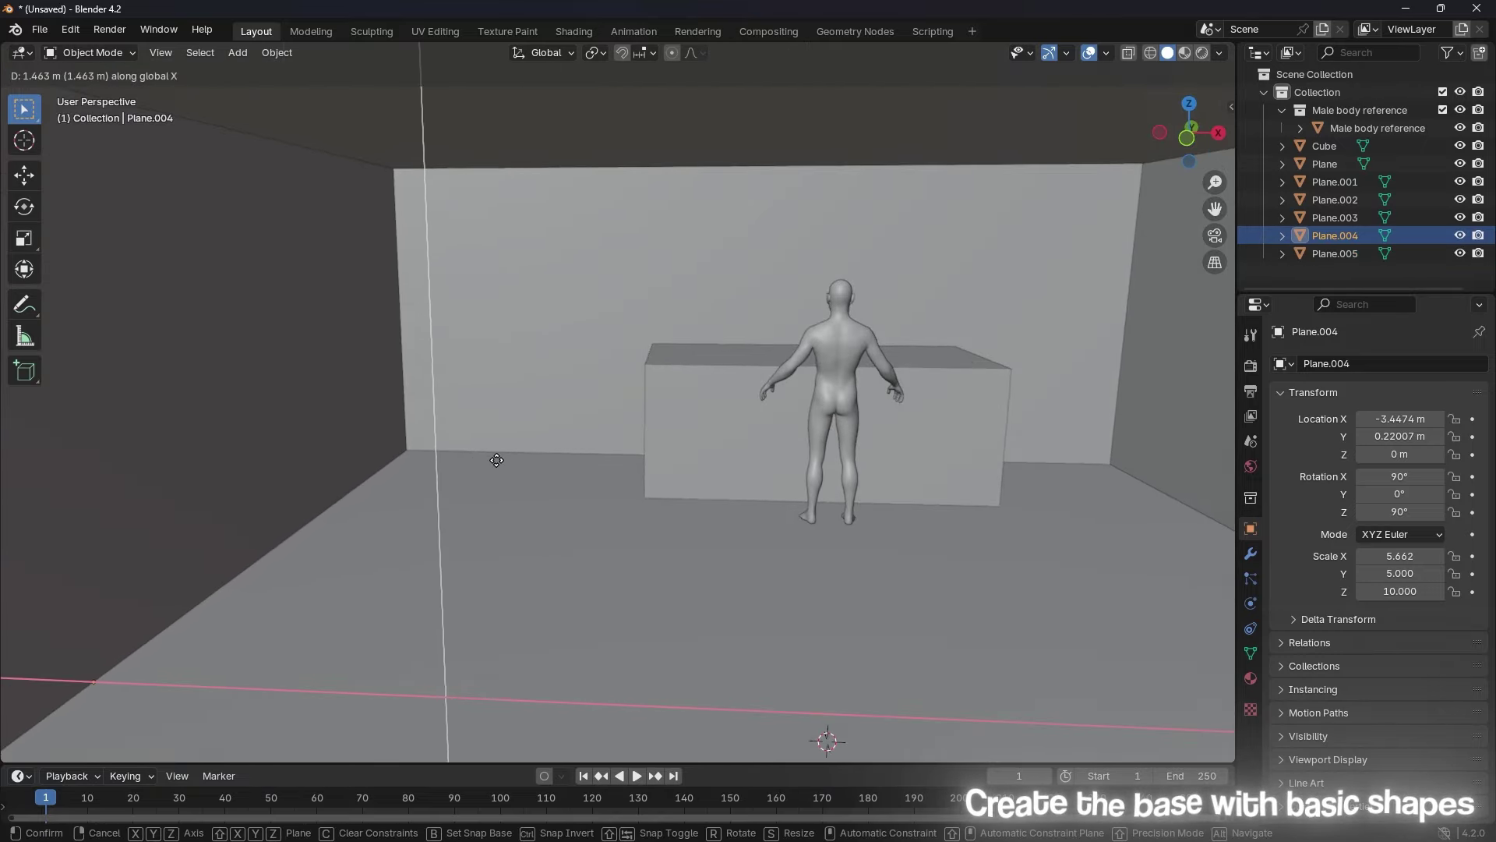
left_click(492, 460)
mouse_move(661, 466)
middle_mouse_down()
mouse_move(667, 438)
mouse_move(643, 396)
mouse_move(274, 316)
mouse_move(475, 353)
mouse_move(842, 514)
middle_mouse_up()
Step: Duplicate the counter along Y and flatten the copy on Z into a low block
left_click(273, 317)
key("shift+d")
key("y")
left_click(818, 508)
key("s")
key("z")
key("s")
key("z")
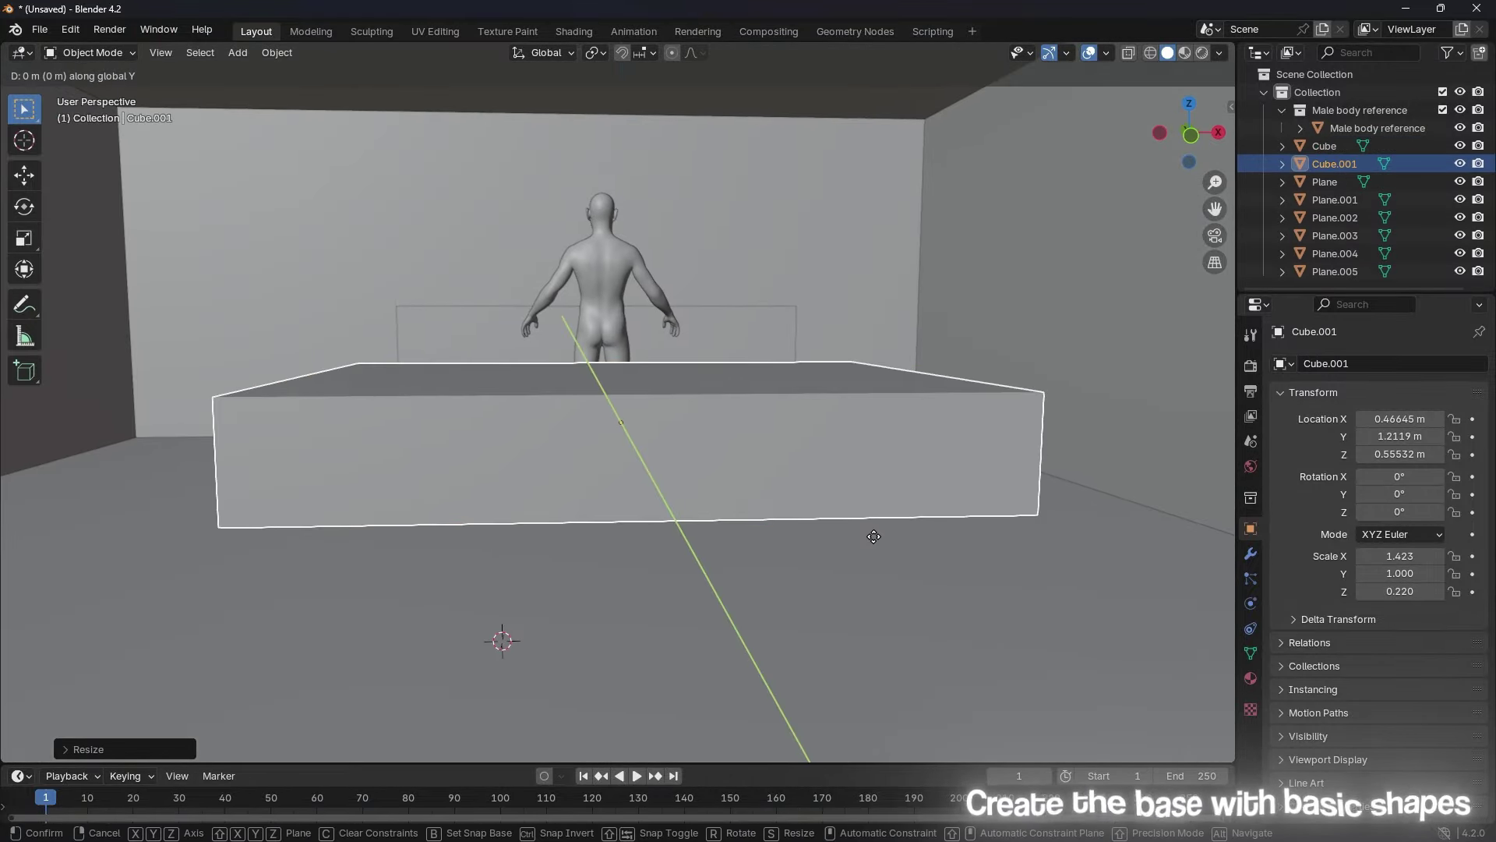
left_click(873, 536)
mouse_move(861, 611)
middle_mouse_down()
mouse_move(778, 356)
mouse_move(775, 301)
mouse_move(701, 338)
middle_mouse_up()
Step: Widen the flat block and slide it along Y into place
left_click(774, 301)
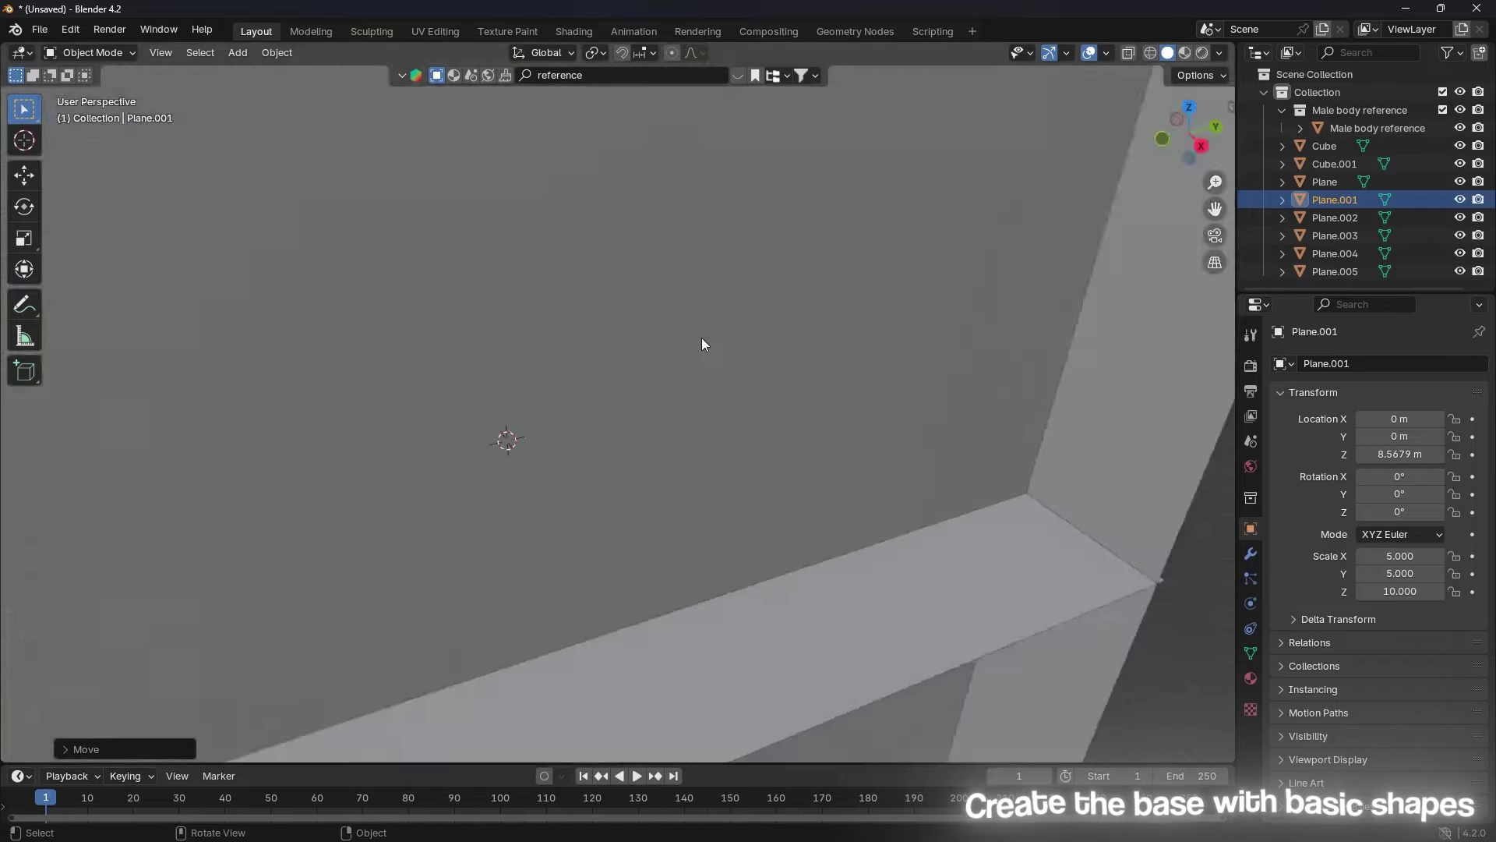
scroll(702, 344, "down", 5)
left_click(769, 386)
middle_click_drag(768, 387, 734, 334)
left_click(772, 365)
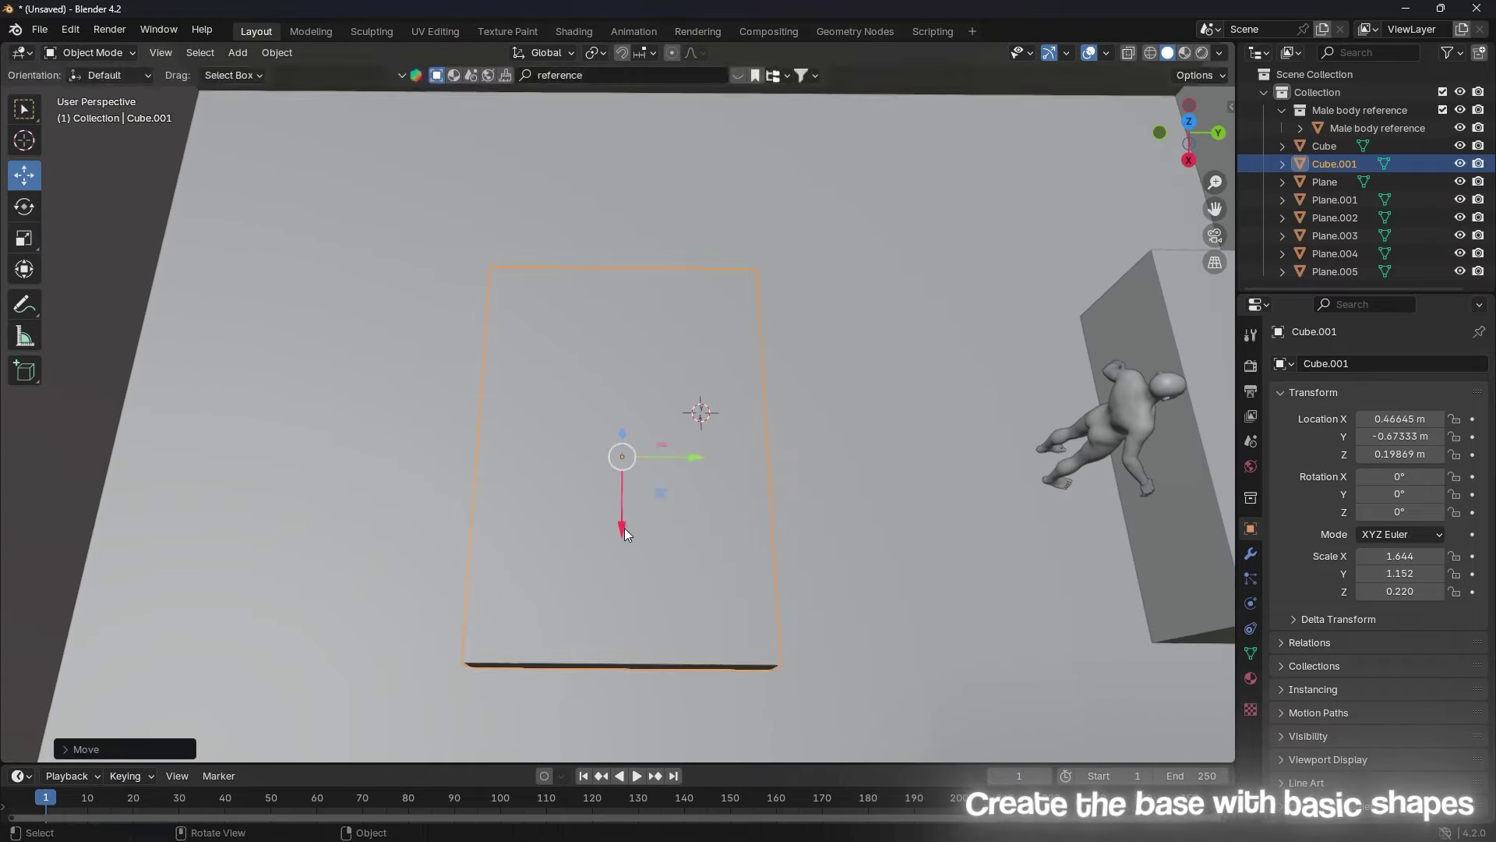
mouse_move(701, 417)
middle_mouse_down()
mouse_move(769, 315)
mouse_move(655, 436)
mouse_move(484, 258)
middle_mouse_up()
key("g")
key("x")
key("Escape")
Step: Move the front wall inward along Y
left_click(397, 404)
key("g")
key("y")
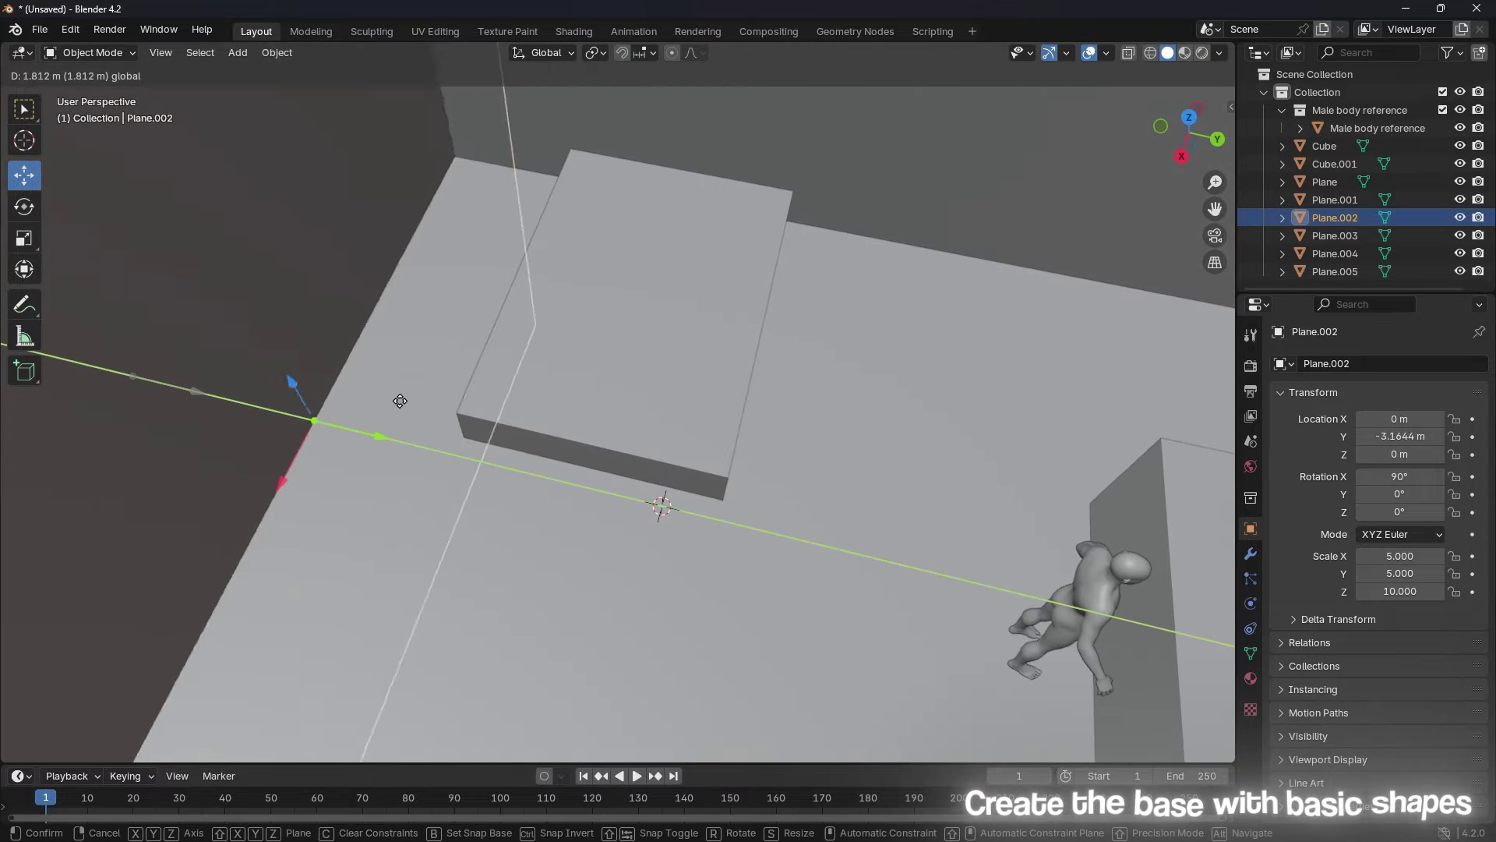
left_click(544, 380)
mouse_move(544, 379)
middle_mouse_down()
mouse_move(922, 388)
mouse_move(778, 541)
mouse_move(602, 477)
mouse_move(600, 494)
middle_mouse_up()
Step: Duplicate the counter along X and scale the copy thin on Y into a panel
left_click(603, 477)
key("shift+d")
key("x")
left_click(684, 487)
key("s")
key("y")
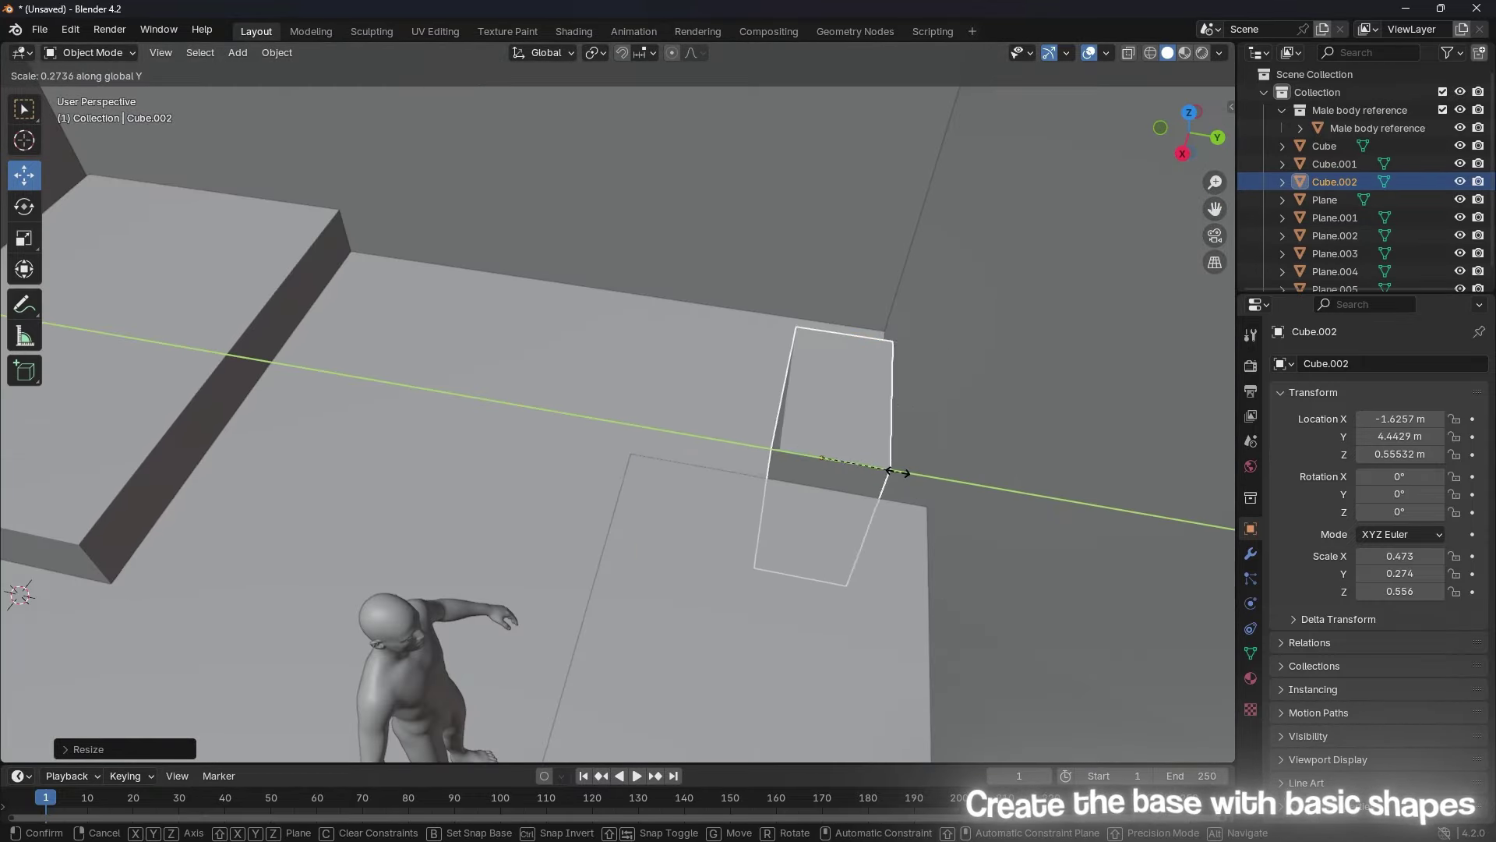
left_click(902, 467)
mouse_move(901, 467)
middle_mouse_down()
mouse_move(827, 397)
mouse_move(774, 457)
middle_mouse_up()
Step: In Edit Mode, move the thin panel's top face along Z to make it door-height
key("s")
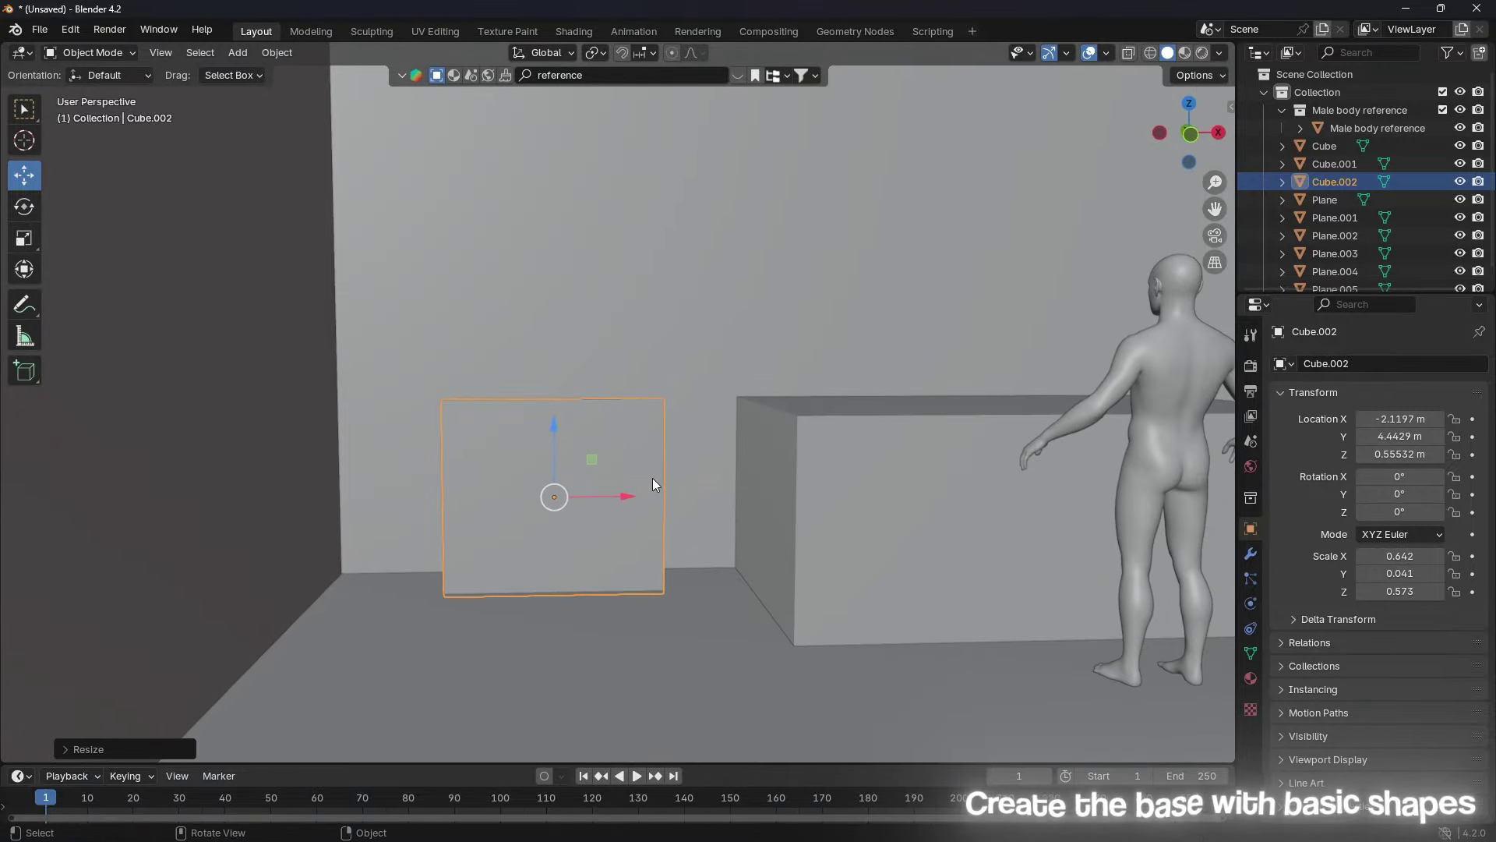
key("Tab")
scroll(653, 485, "up", 2)
left_click(616, 441)
scroll(679, 518, "up", 3)
scroll(586, 544, "down", 3)
key("g")
key("z")
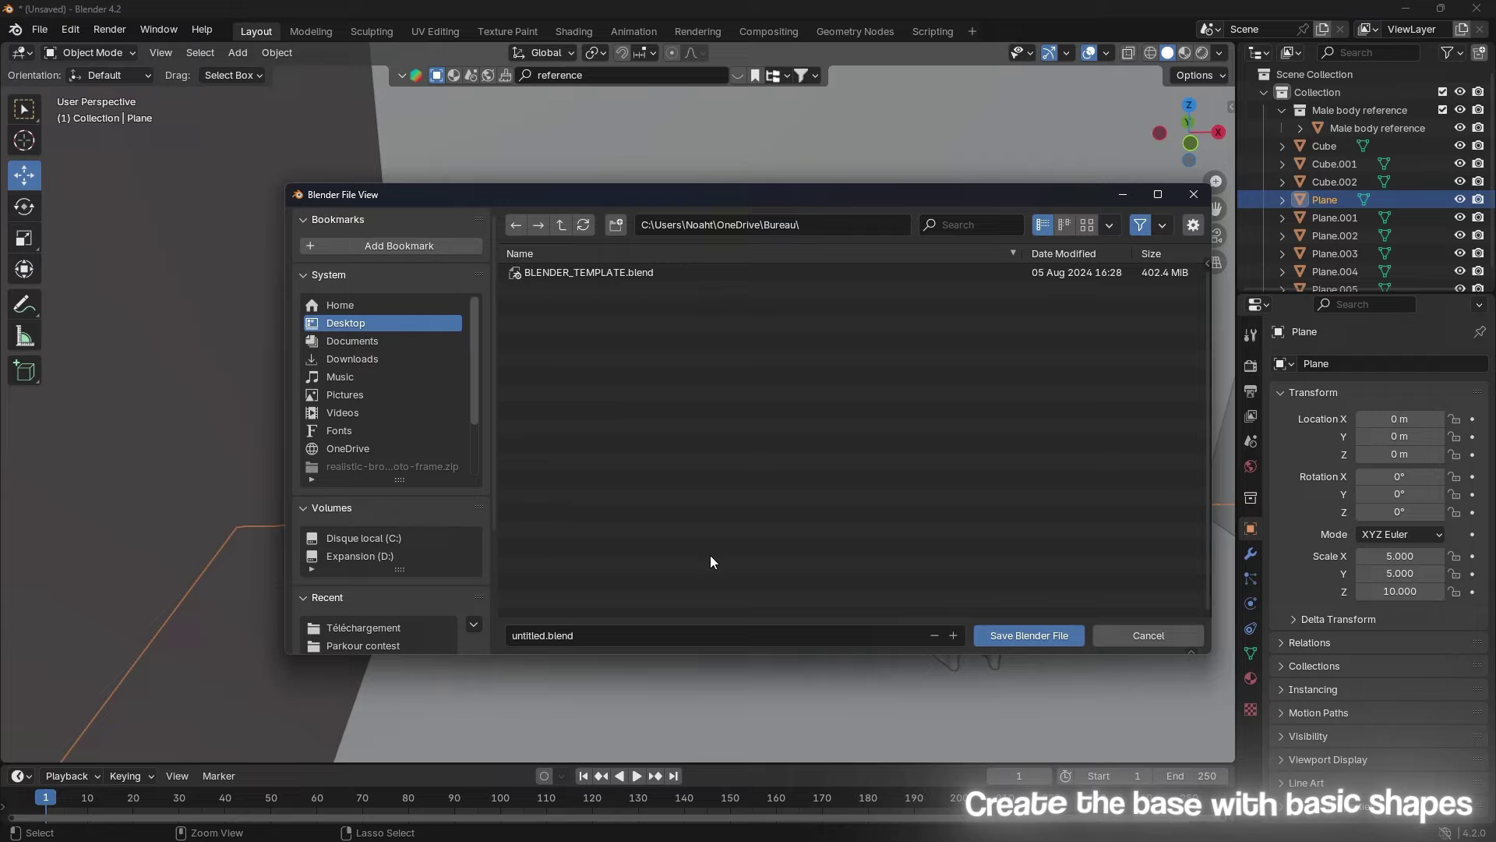
Step: Save the scene as 3D outro.blend and pan across the blocked-out room
key("Return")
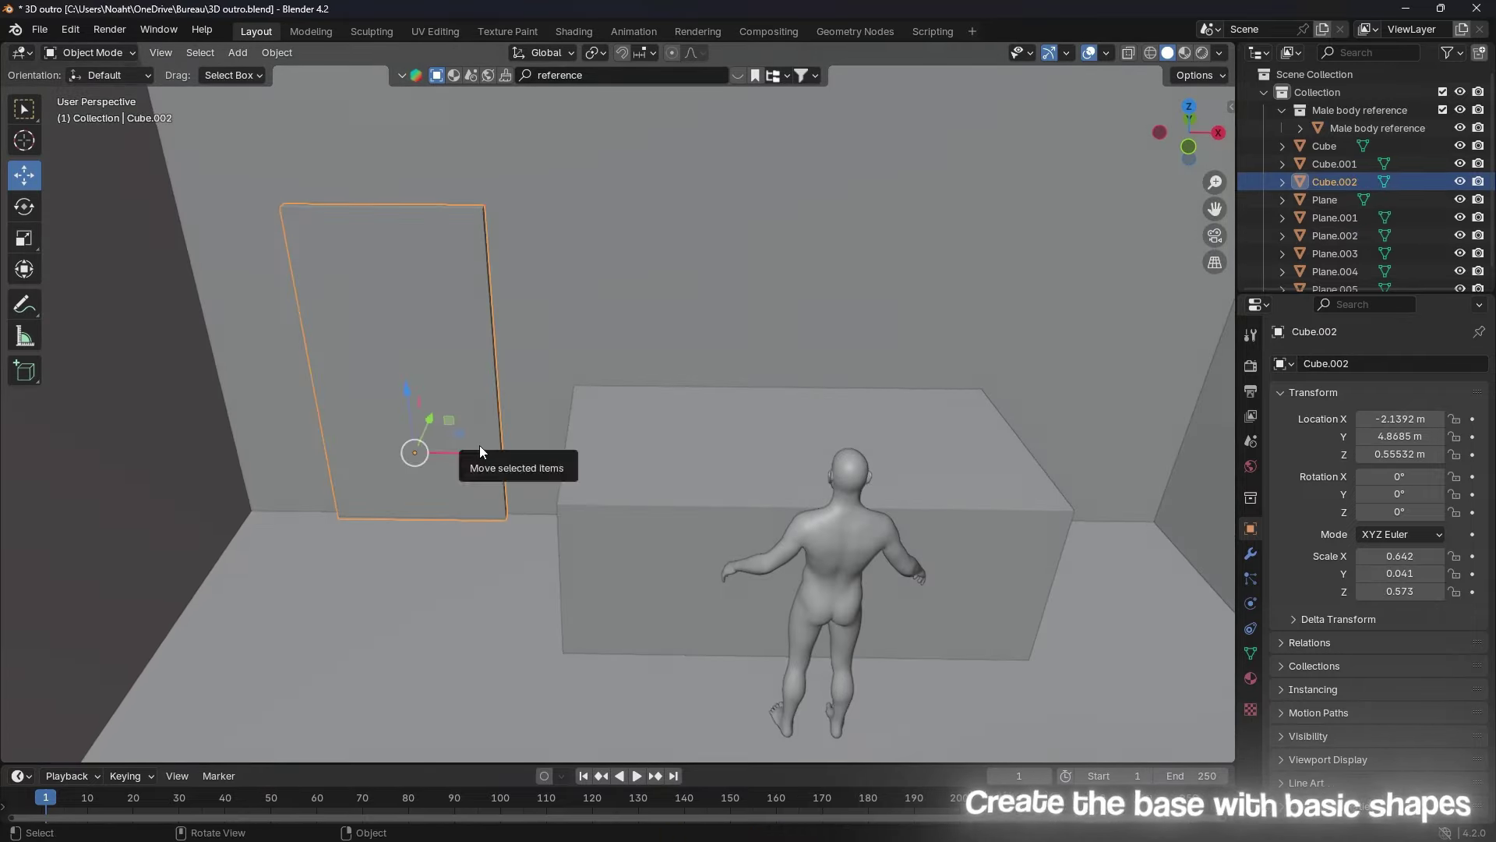
middle_click_drag(896, 521, 756, 475, "shift")
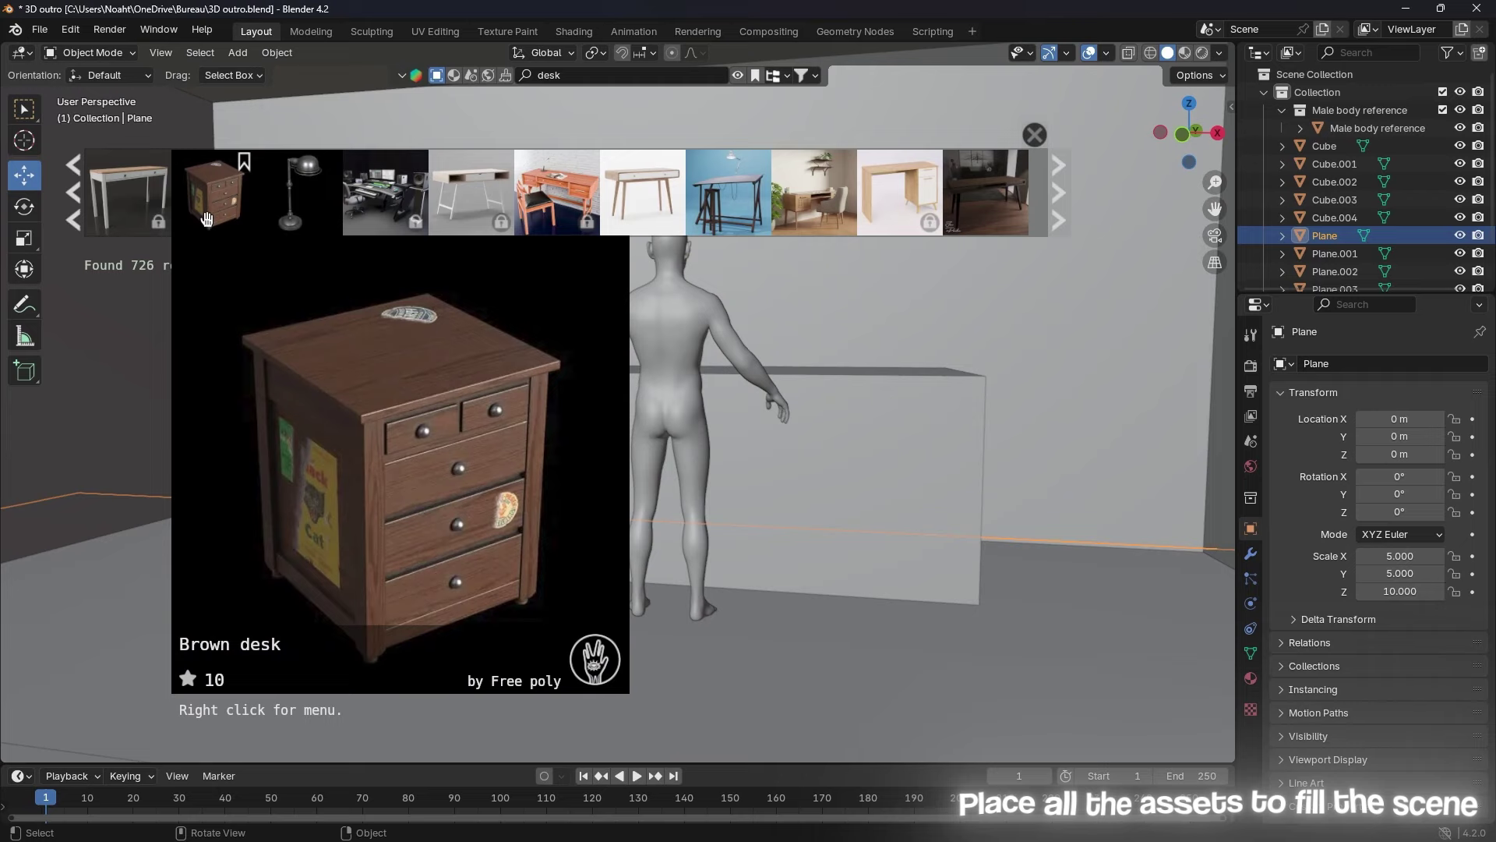
Step: Place the BlenderKit Oak Desk asset in the room
scroll(986, 193, "down", 2)
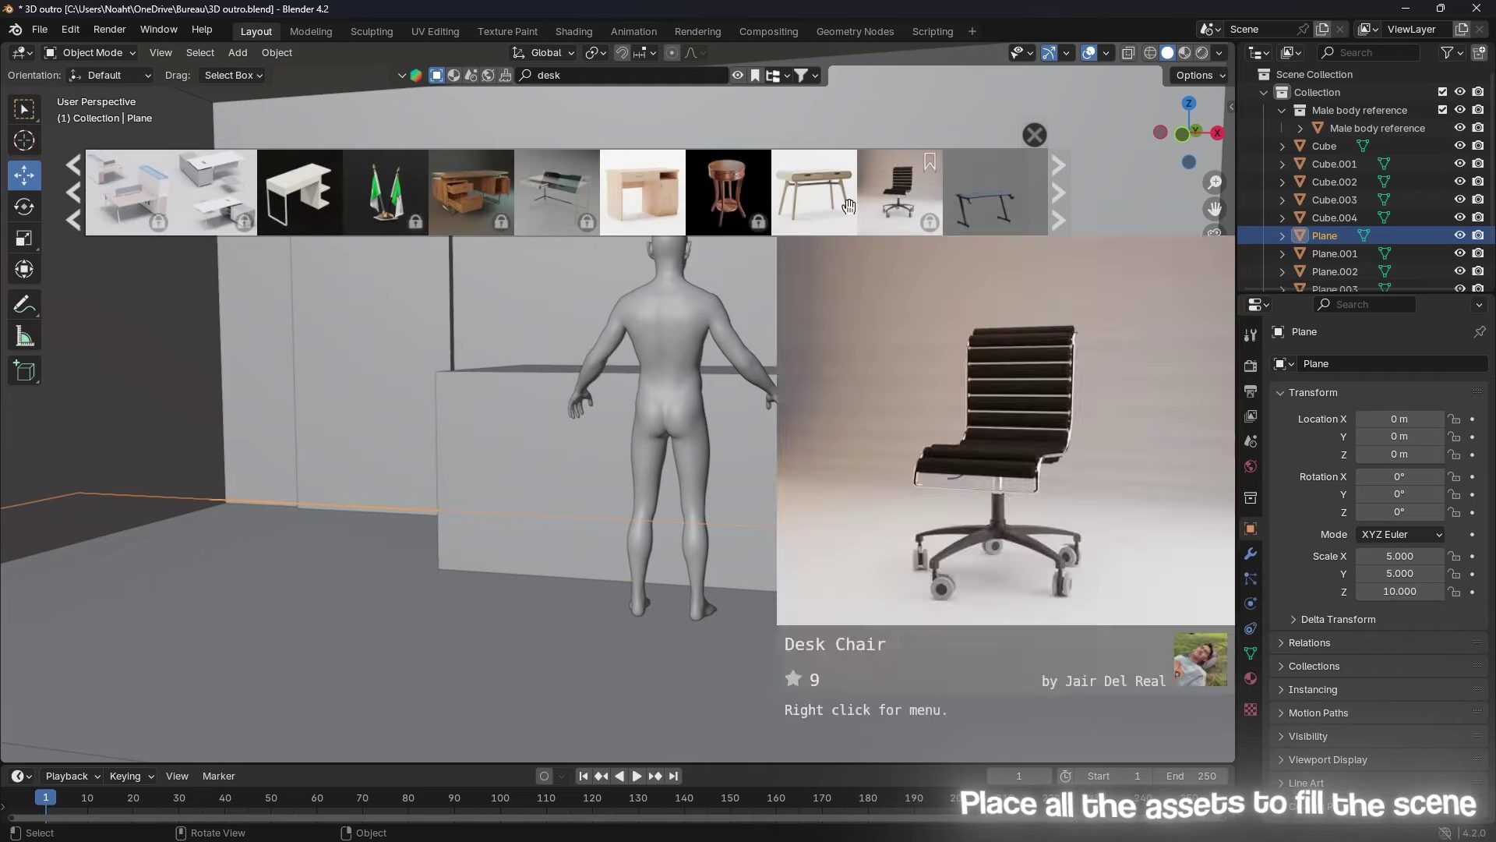
scroll(985, 192, "up", 2)
left_click_drag(985, 193, 313, 658)
type("chair")
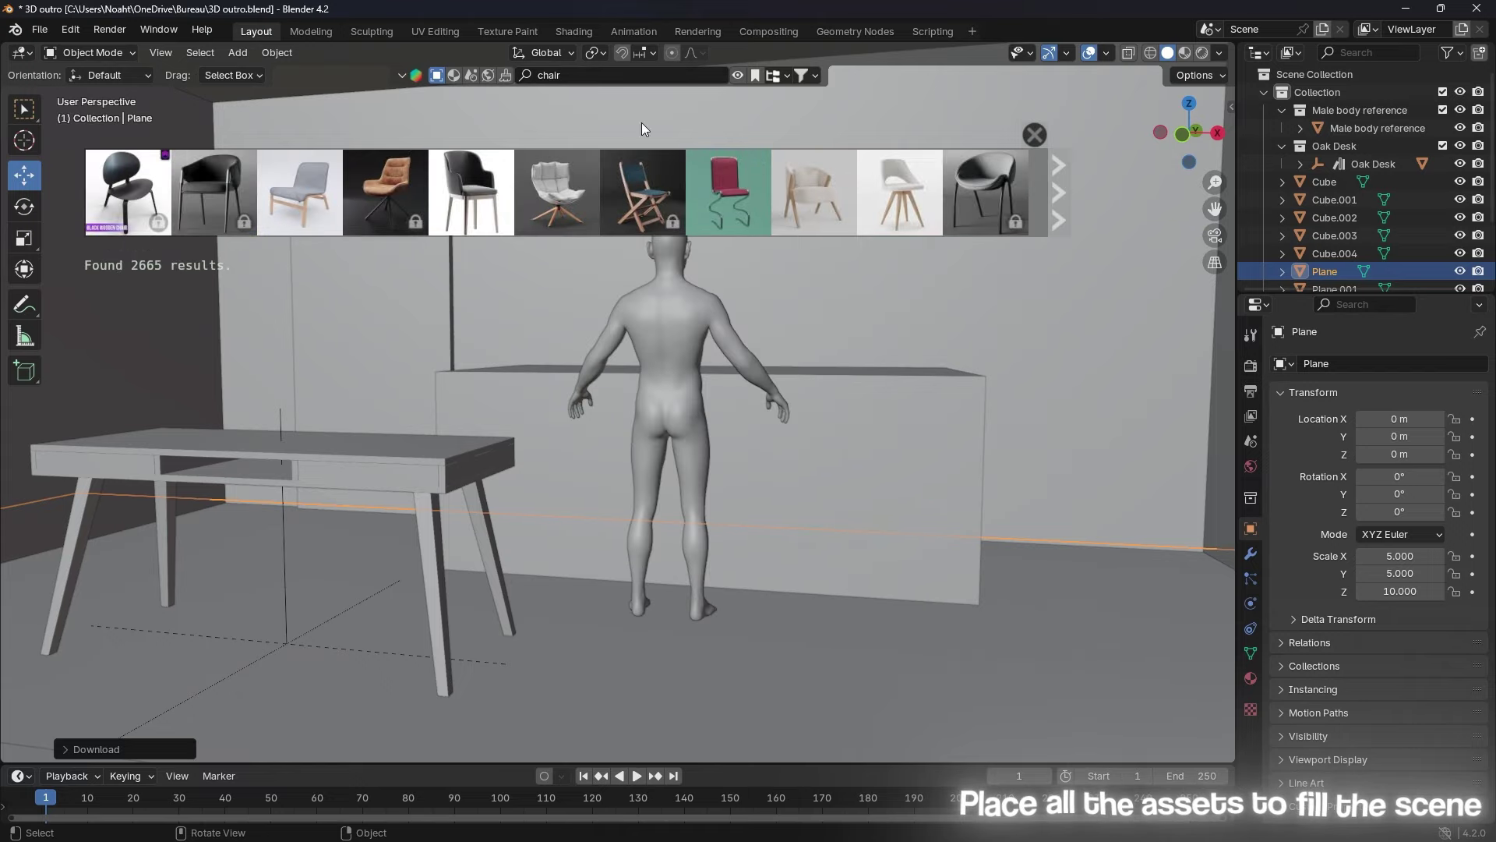
Step: Add the Estelle Desk Swivel Chair from a 'desk' search and rotate it upright around X
type("desk")
key("Return")
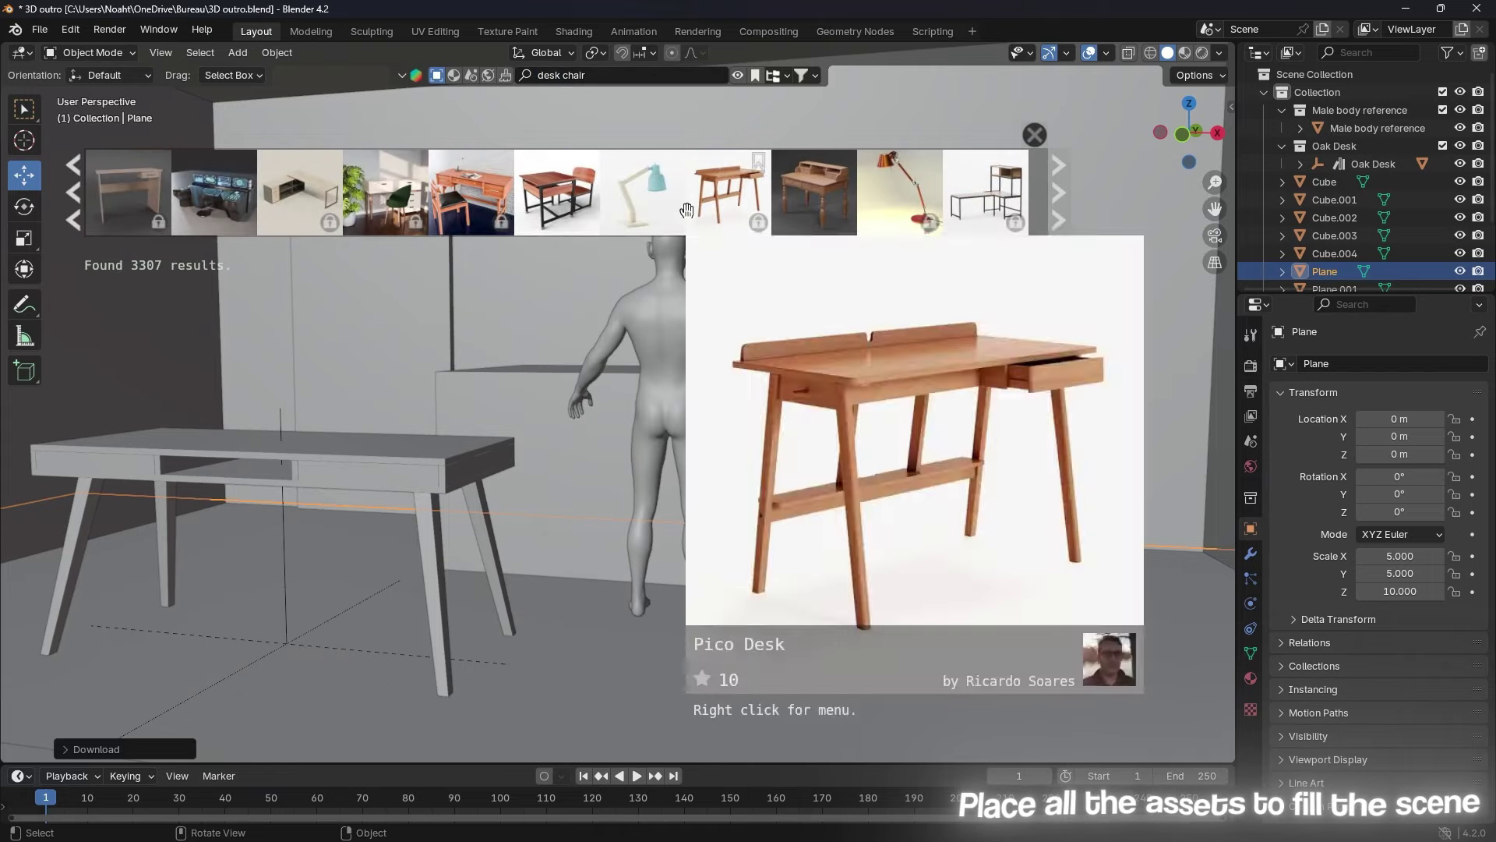
scroll(758, 205, "up", 5)
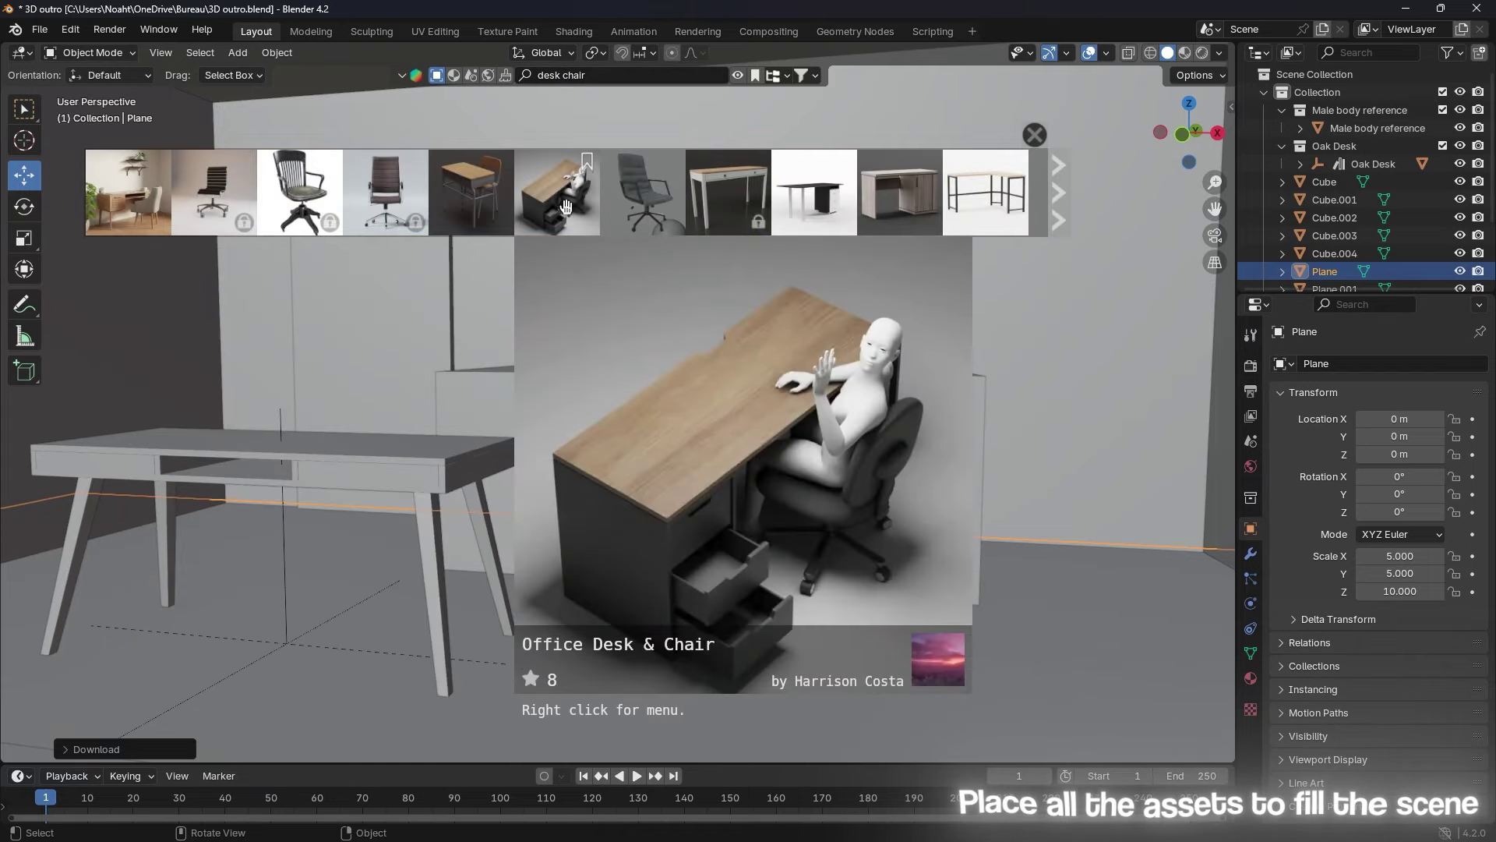
left_click_drag(567, 205, 580, 591)
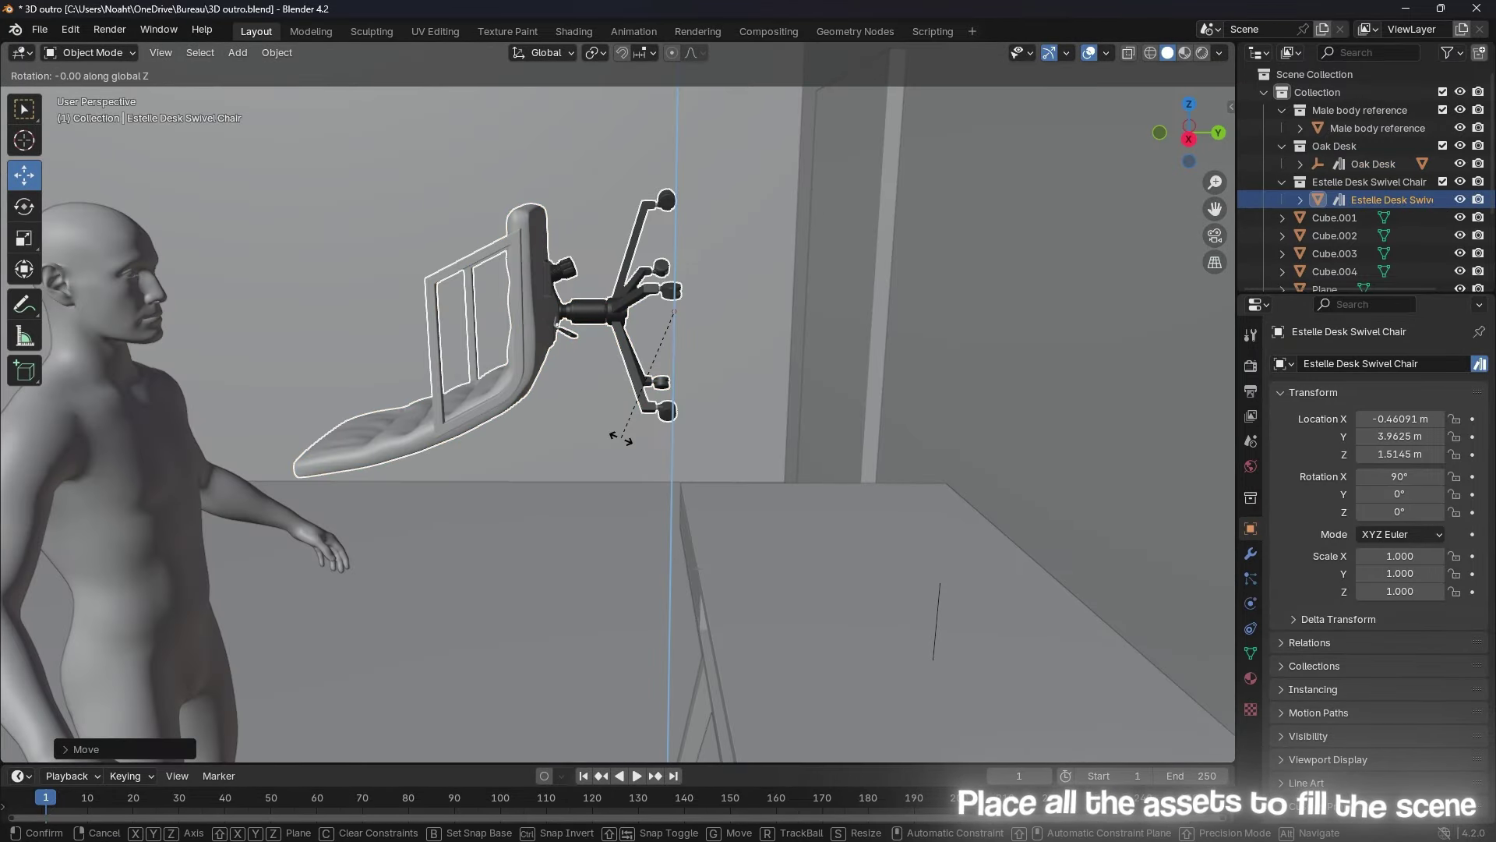
key("x")
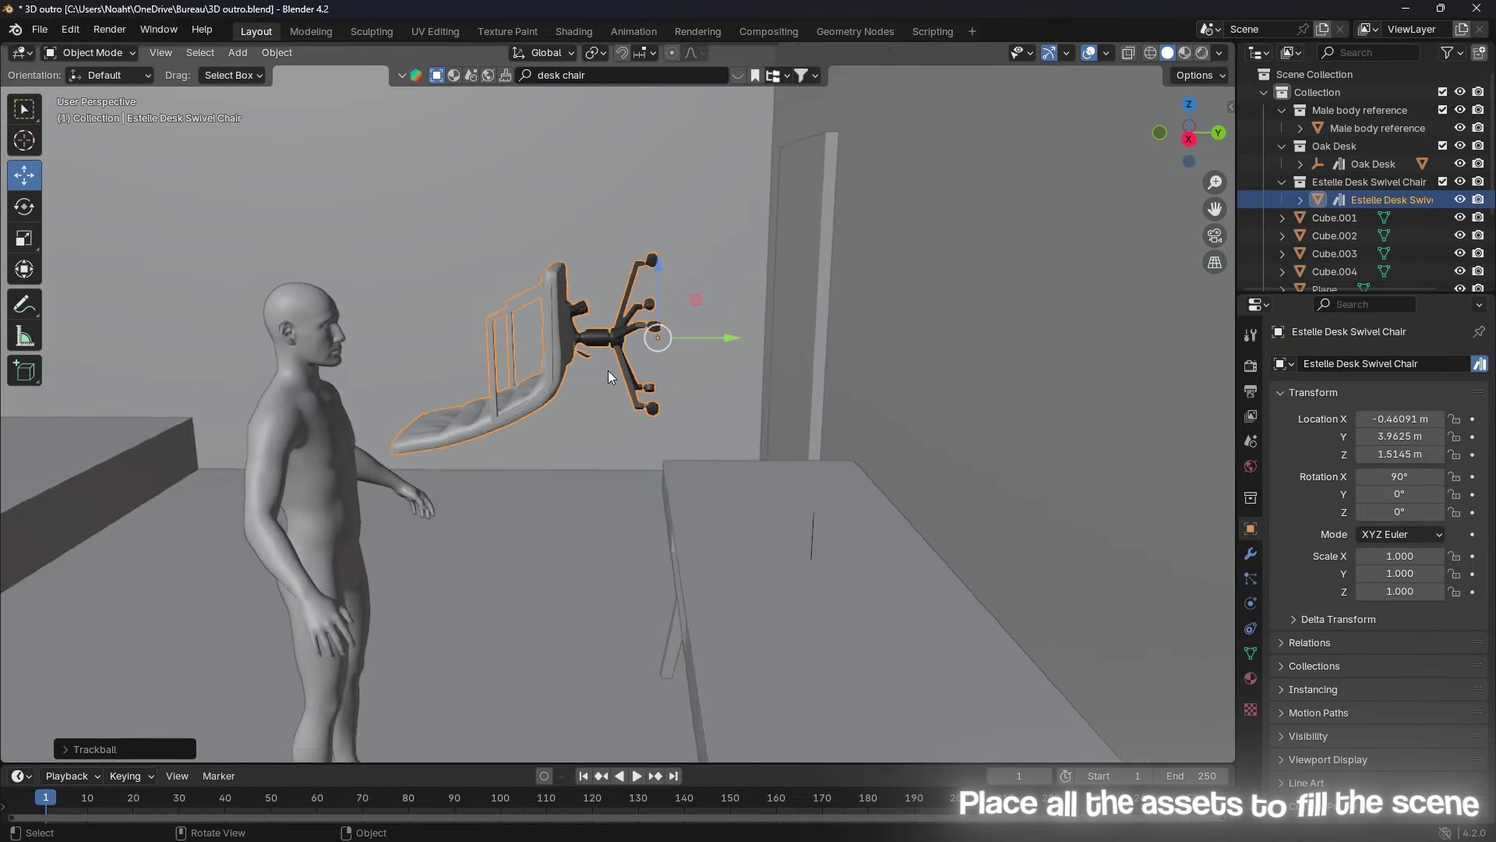
key("9")
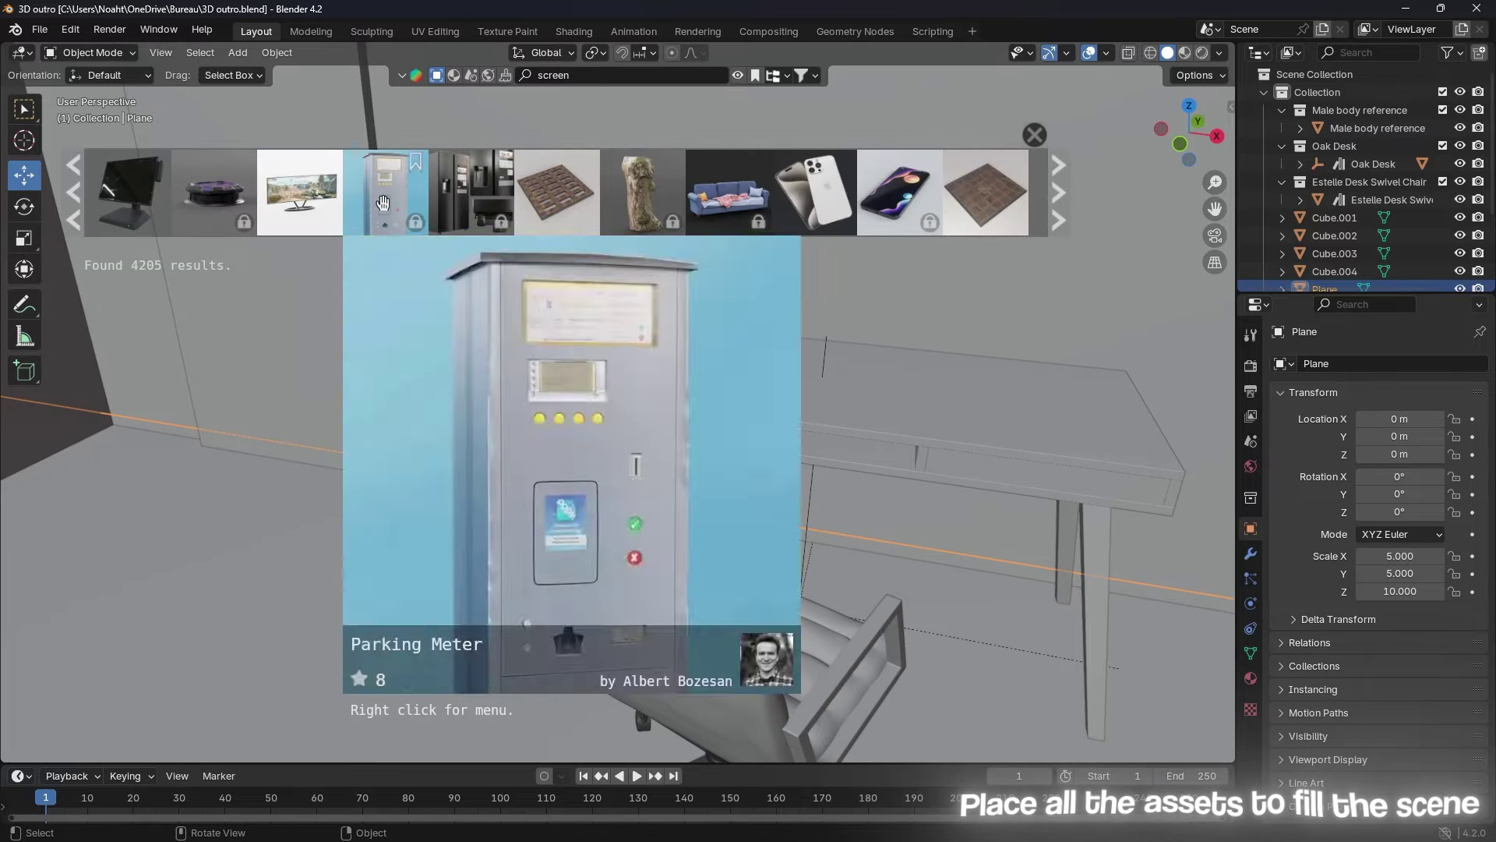
Step: Search BlenderKit for monitors and place the Samsung monitor on the desk
scroll(386, 195, "down", 3)
scroll(507, 194, "down", 5)
scroll(623, 199, "down", 3)
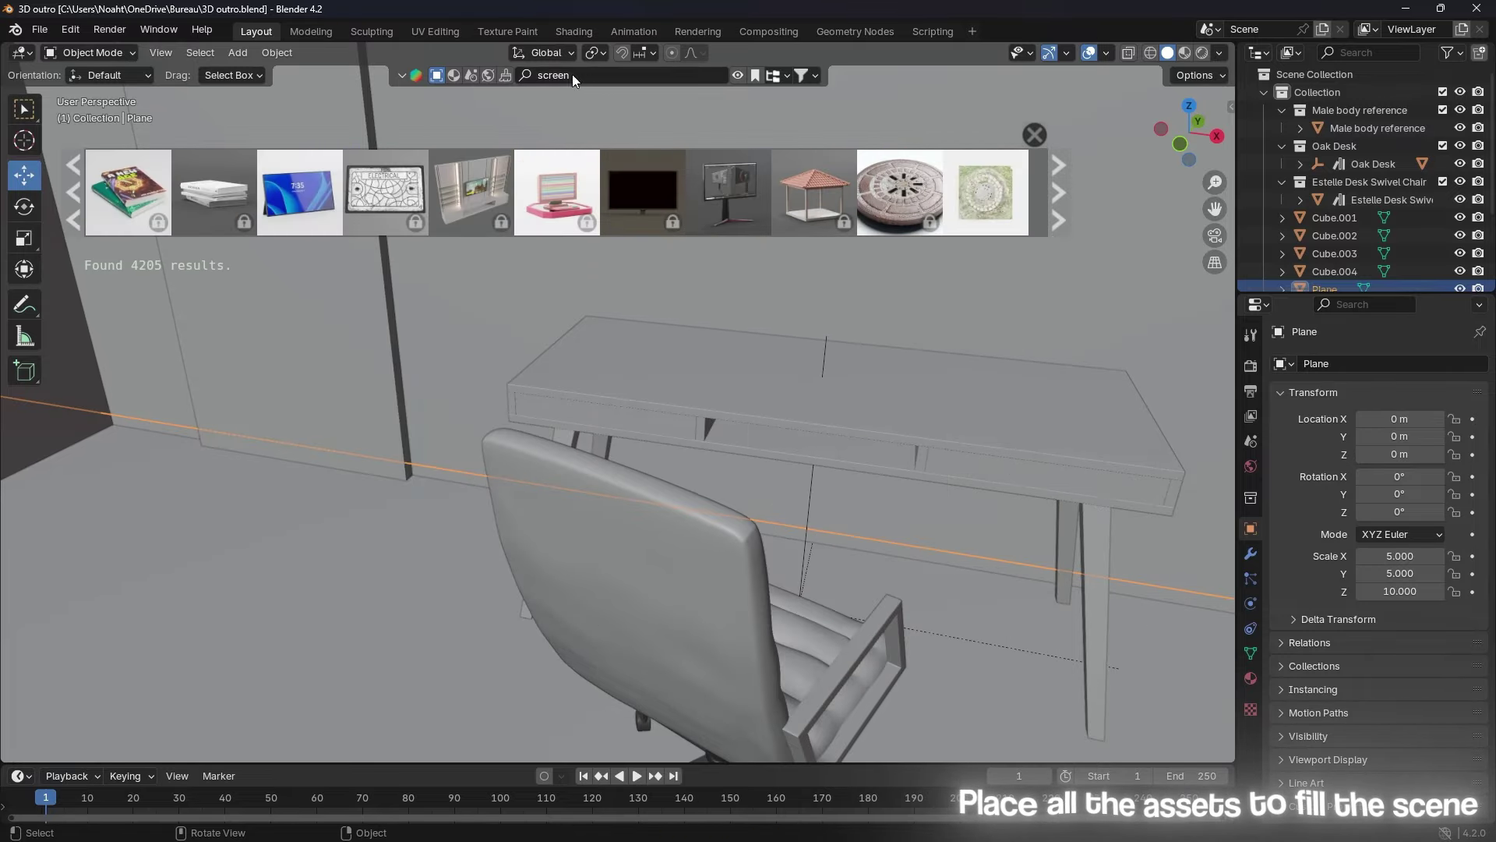
type("monitor")
key("Return")
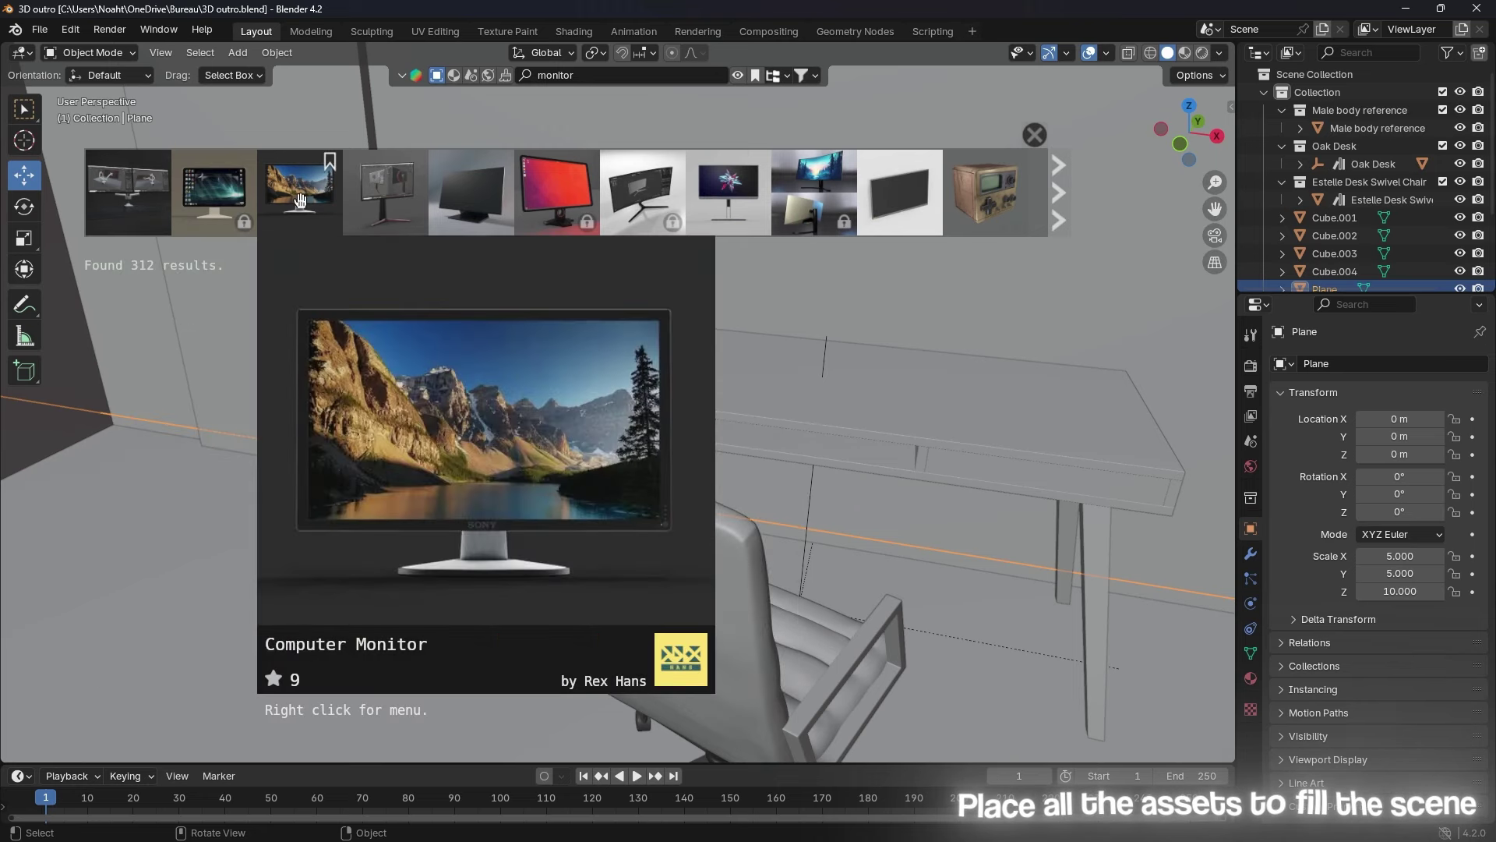
scroll(779, 195, "down", 3)
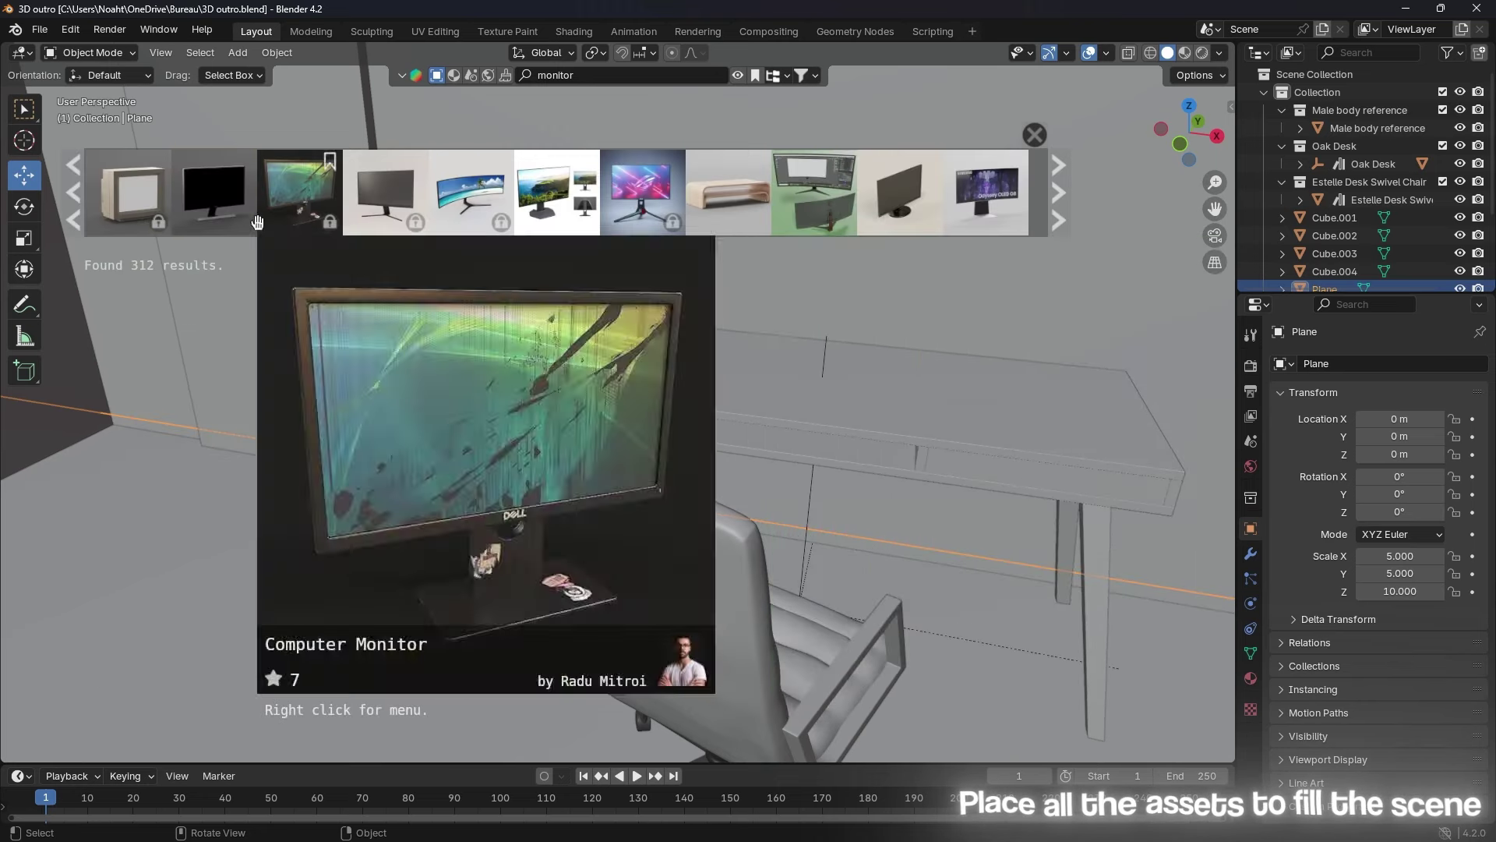
left_click_drag(215, 205, 823, 351)
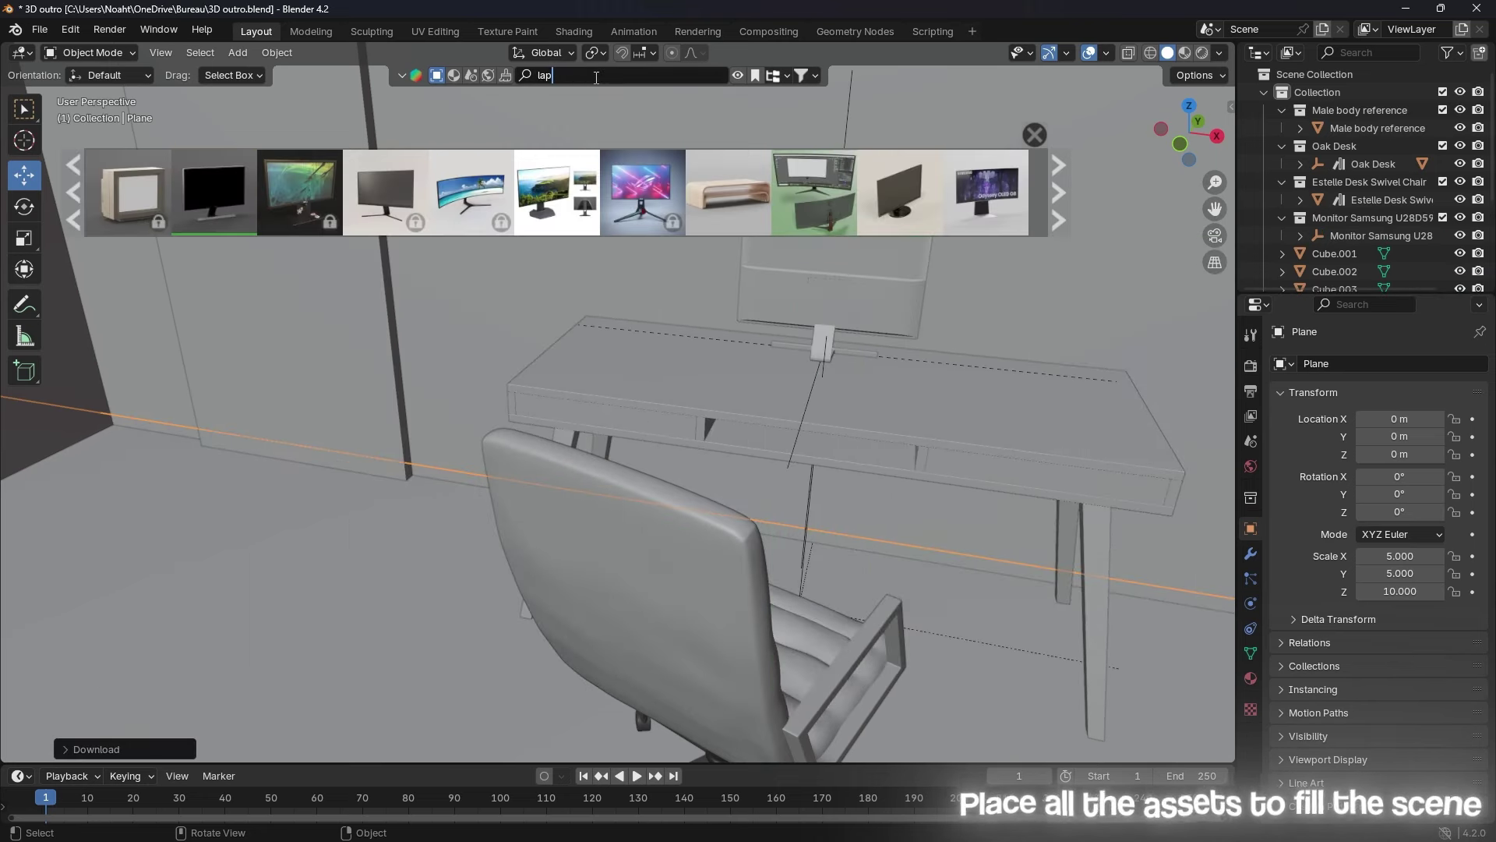
Step: Place the ROG laptop and a gaming mousepad on the desk
left_click_drag(473, 213, 671, 343)
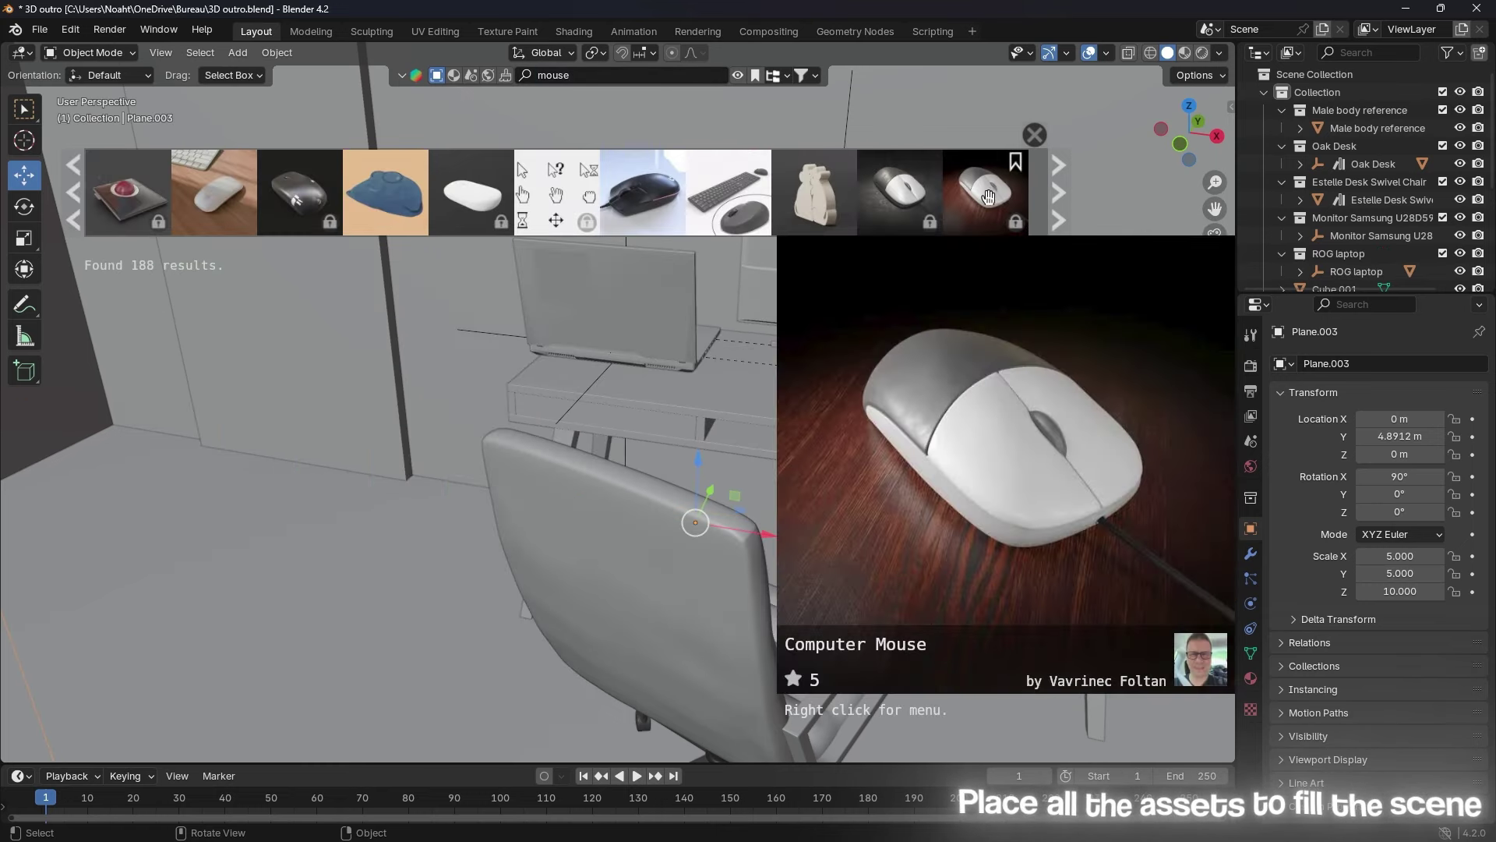
left_click(1053, 209)
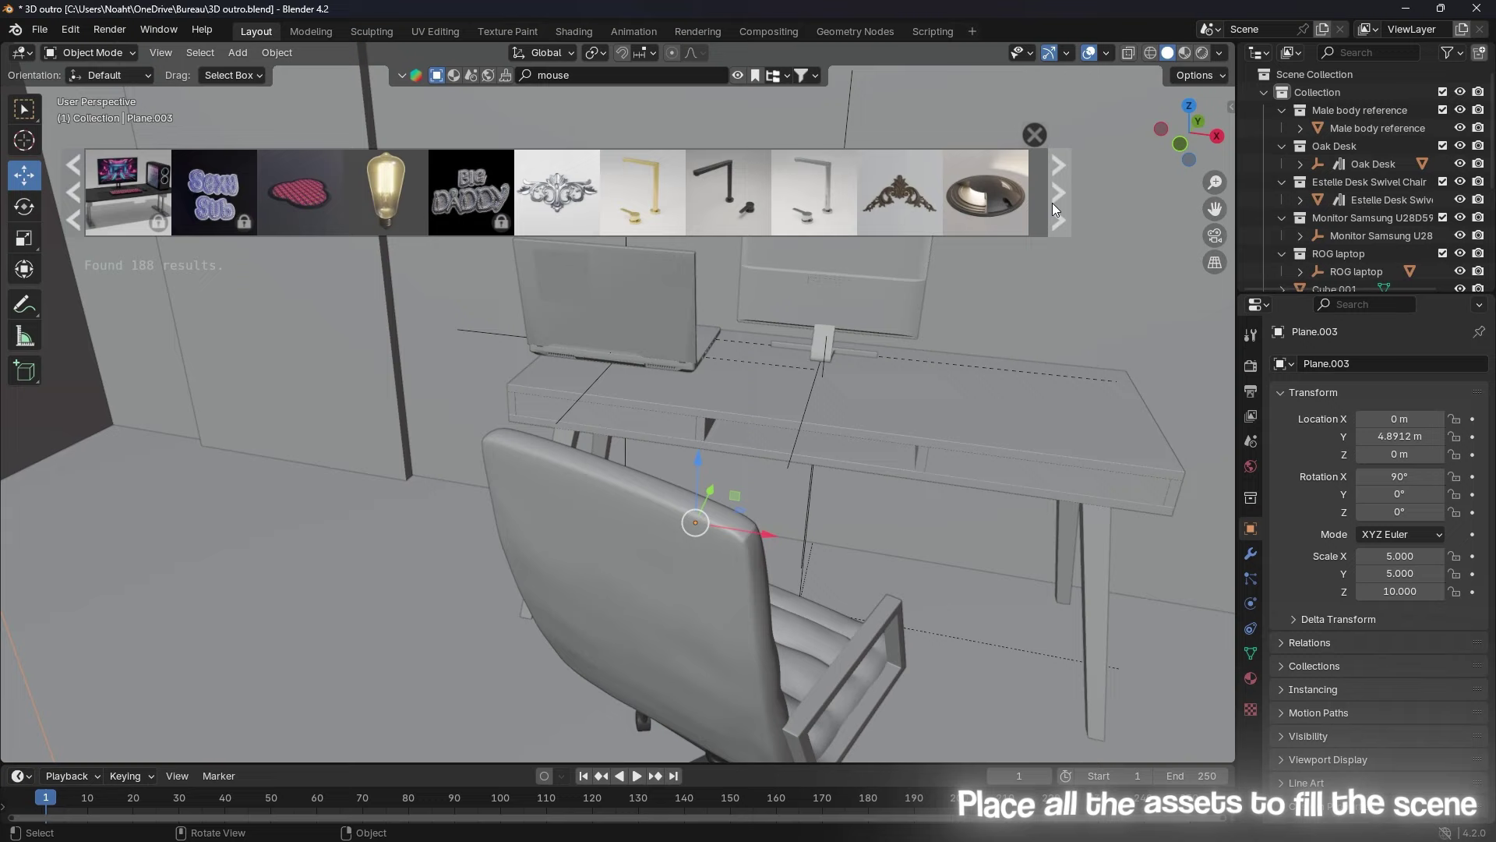
left_click(1058, 192)
left_click(590, 74)
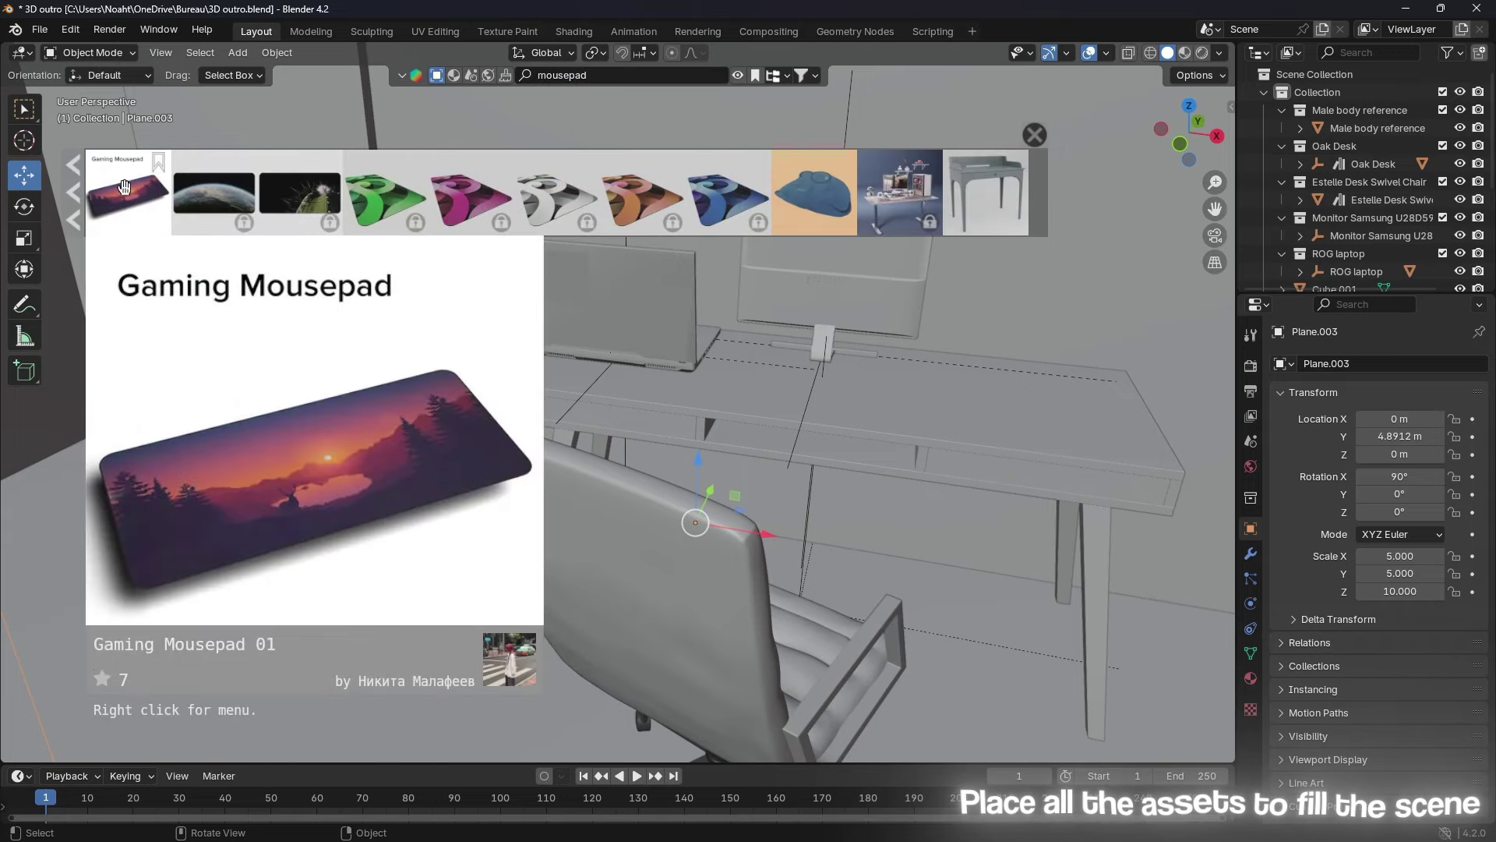
left_click_drag(107, 193, 989, 409)
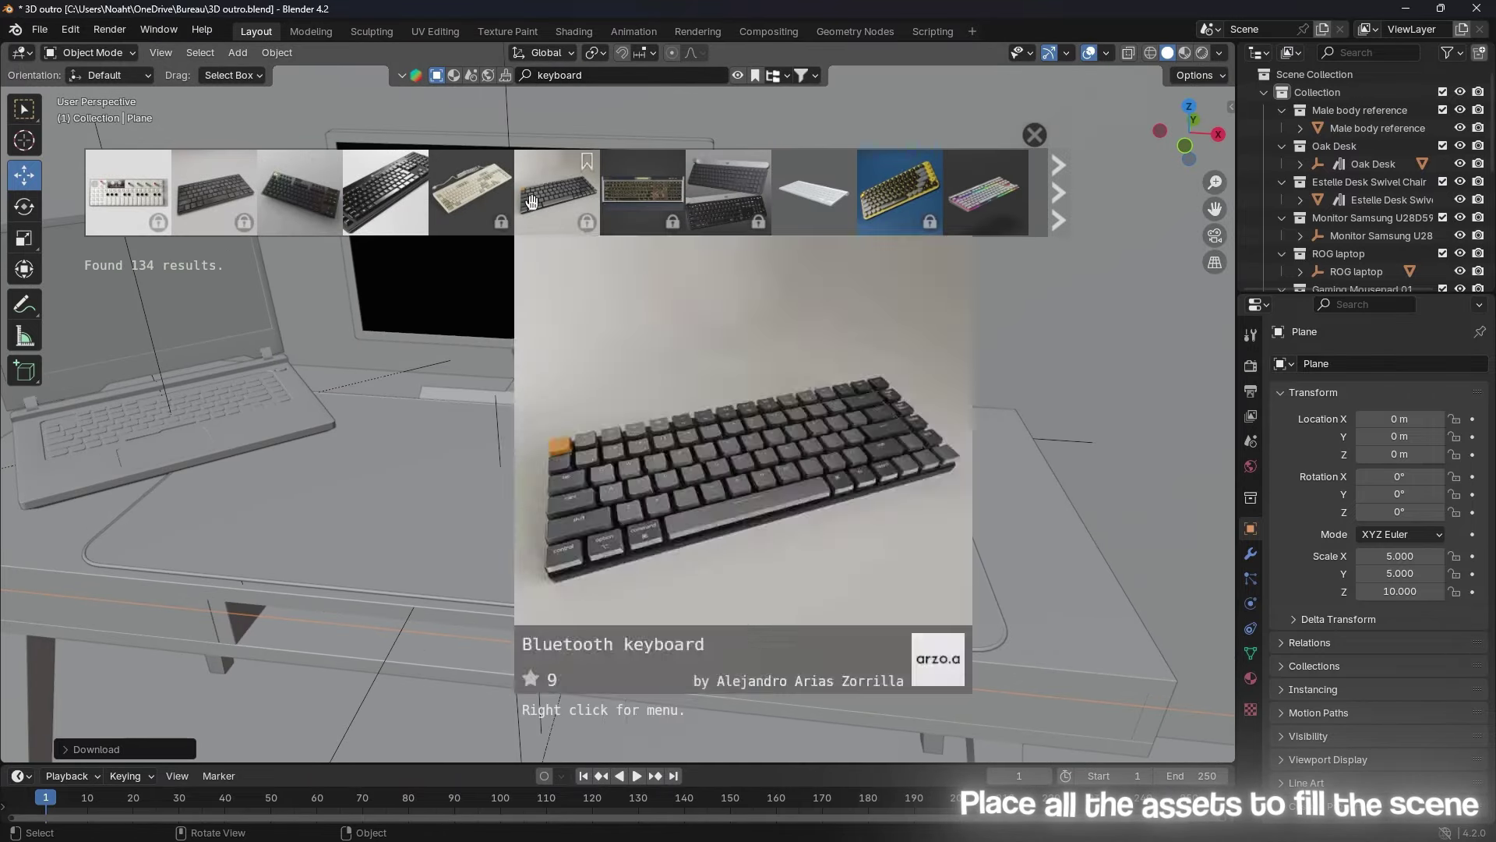
Step: Place the wireless Dell keyboard and mouse kit from BlenderKit onto the desk
scroll(900, 195, "down", 3)
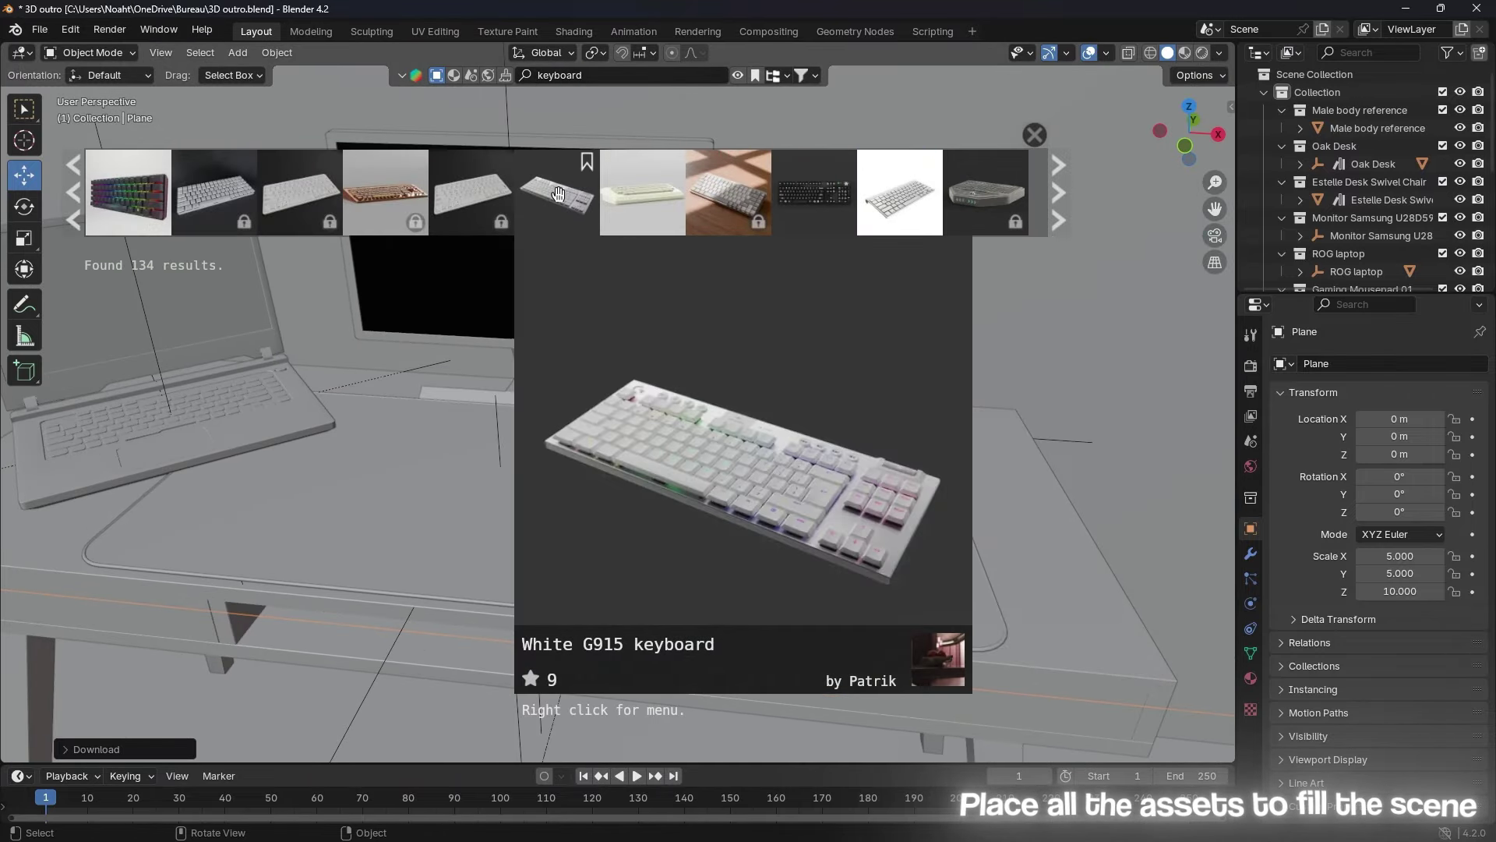
scroll(348, 201, "down", 3)
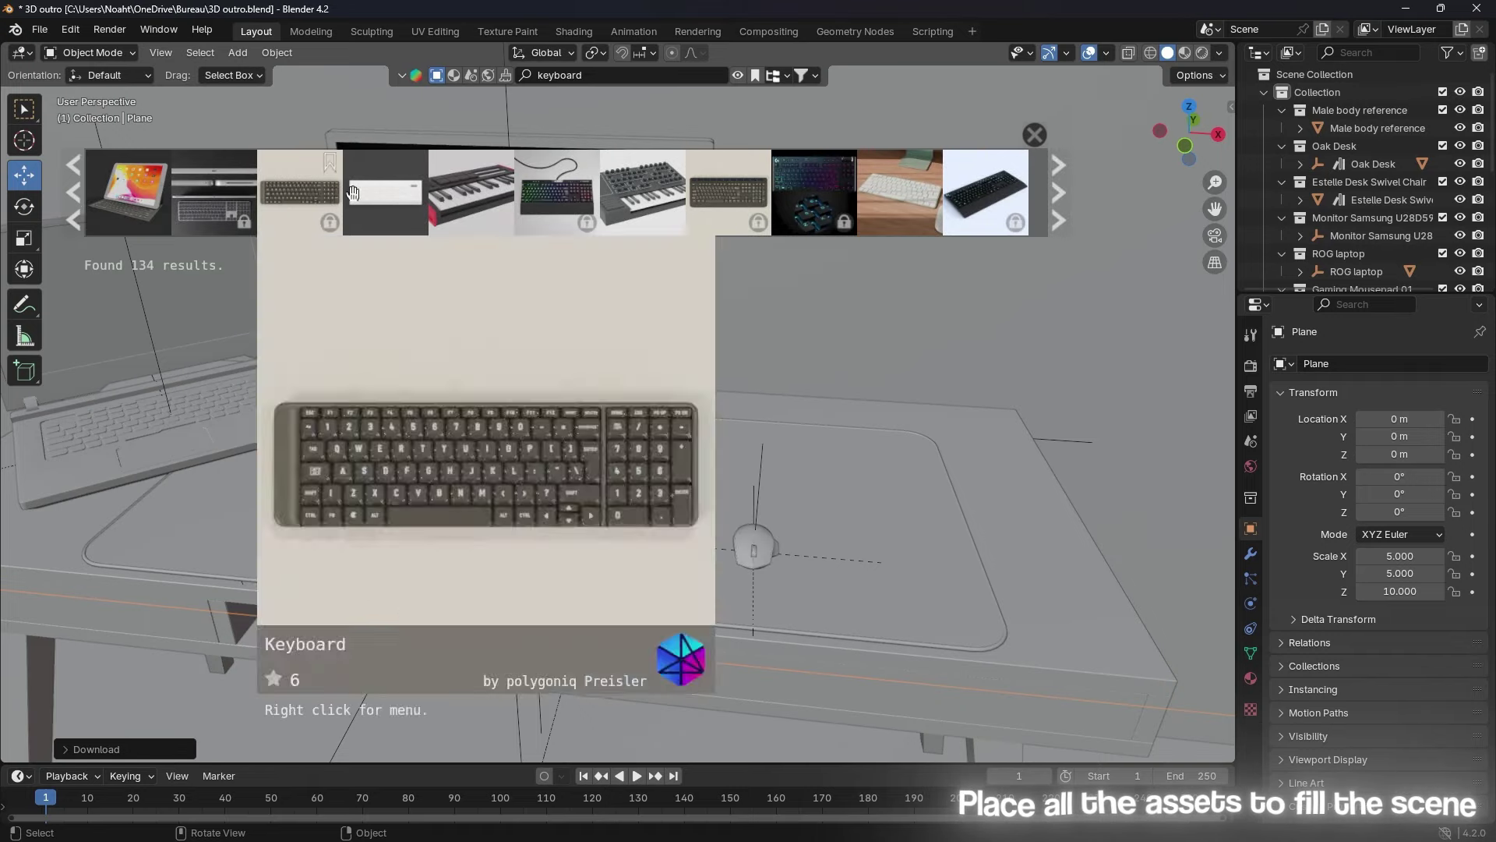
scroll(654, 209, "down", 3)
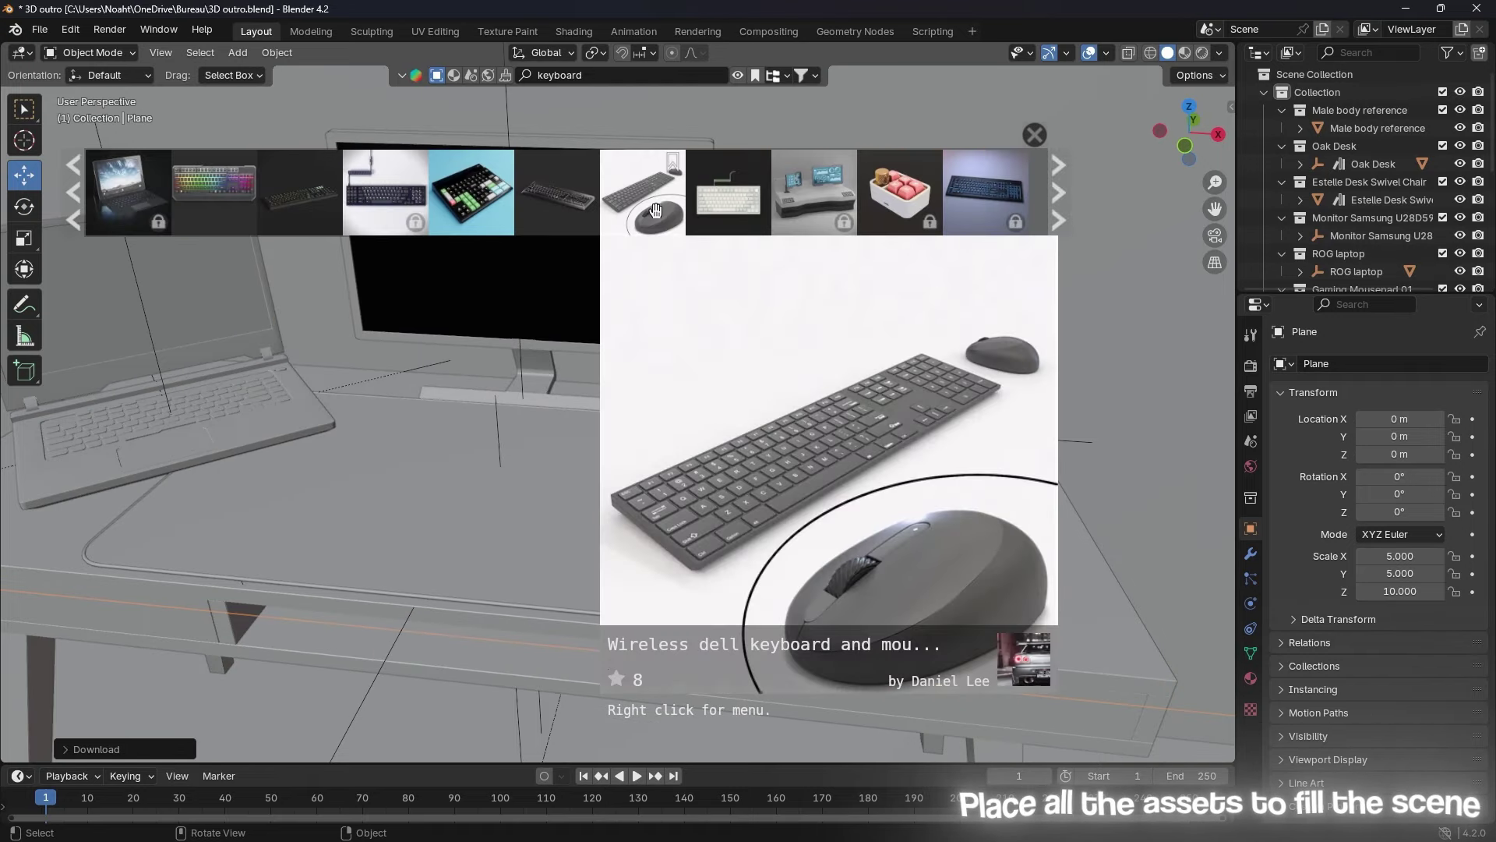
left_click_drag(654, 209, 615, 437)
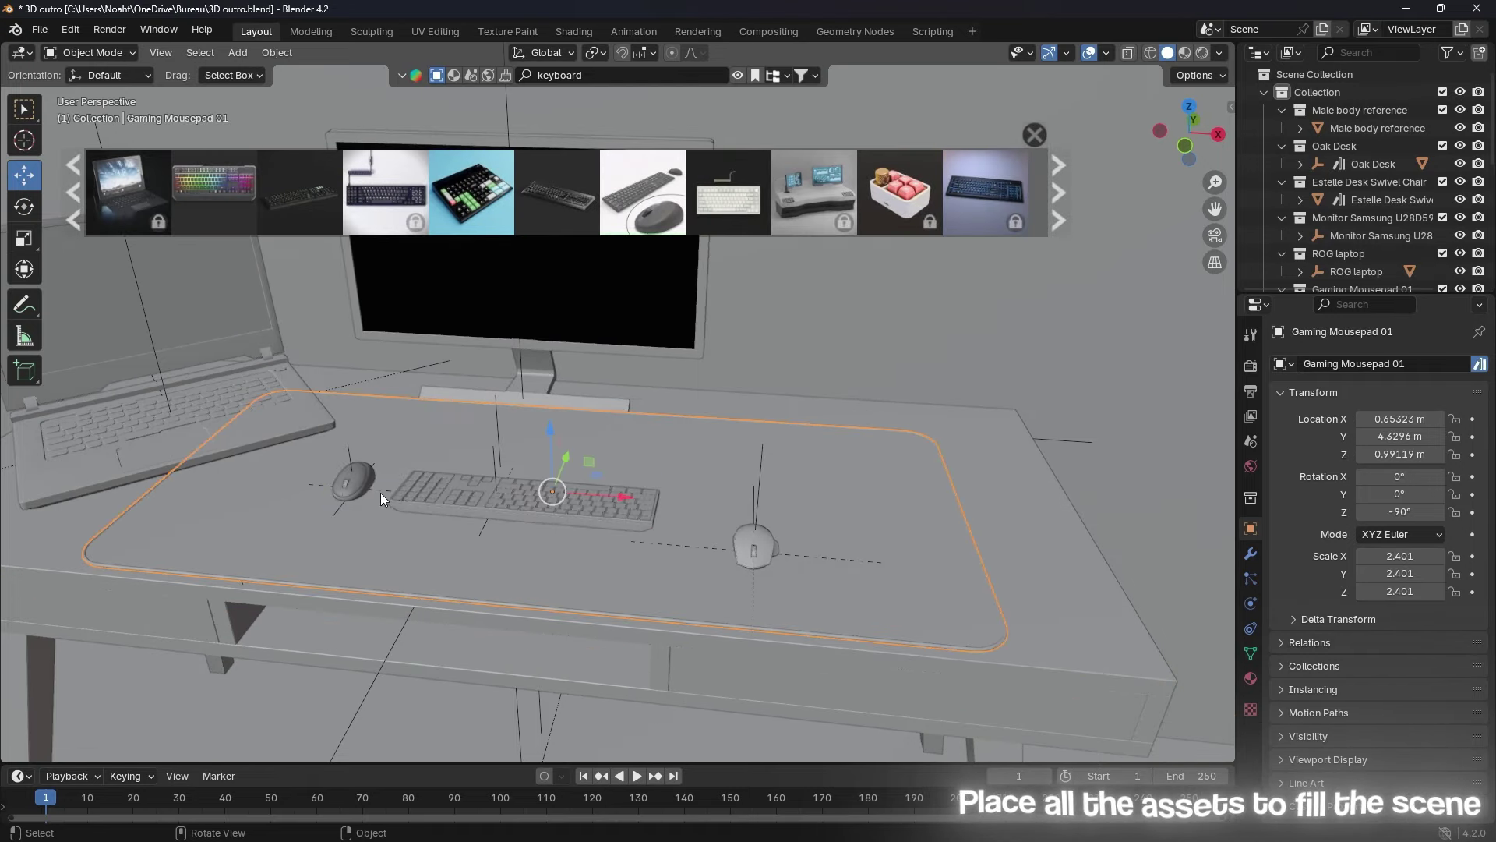
middle_click_drag(380, 492, 536, 465)
scroll(583, 340, "up", 3)
middle_click_drag(583, 339, 780, 376)
Step: Angle the keyboard on the mousepad and scale it up to 1.297
key("r")
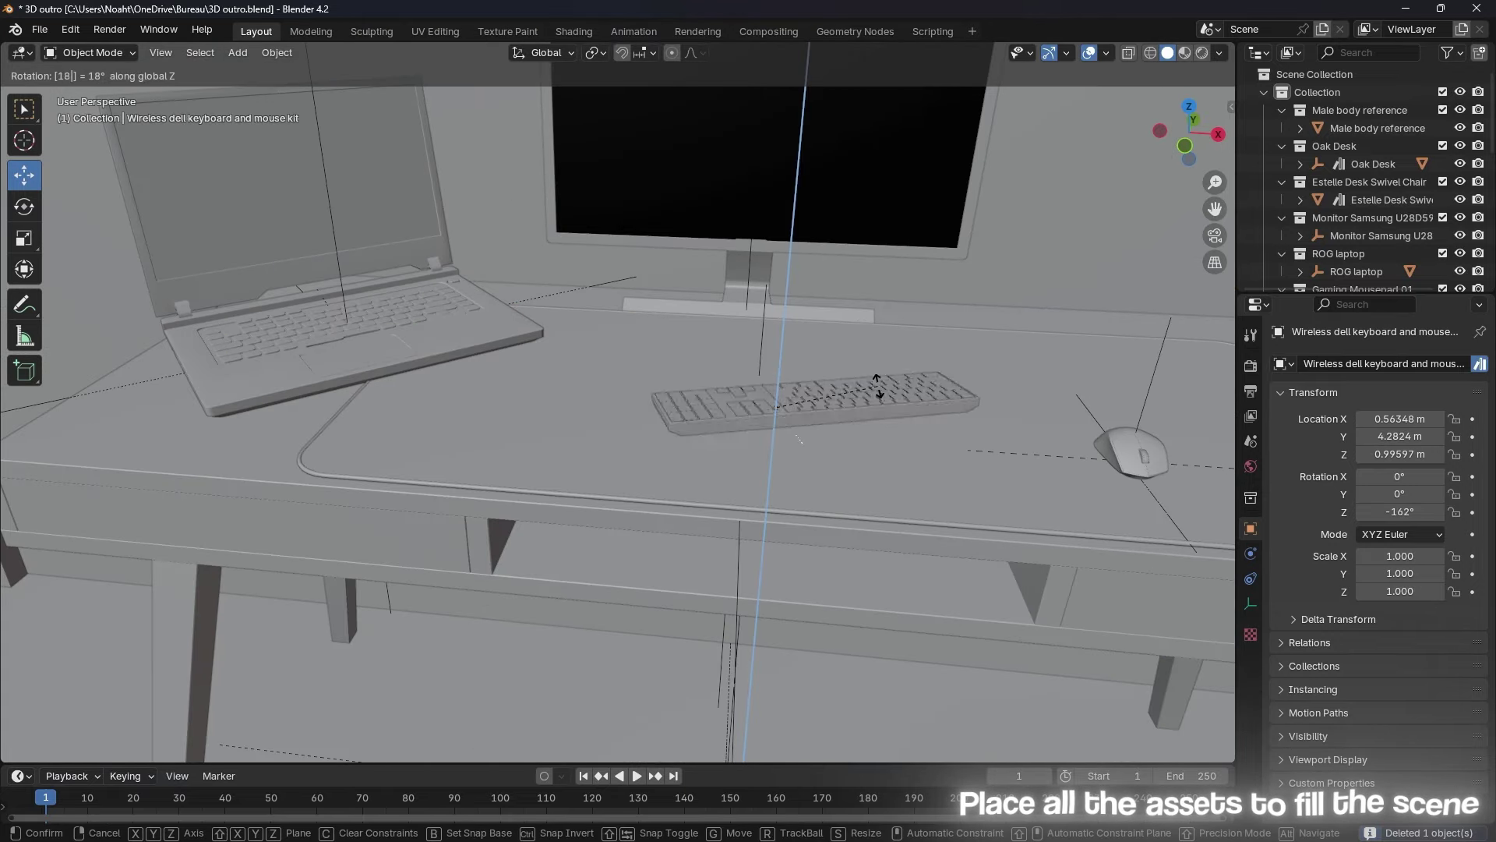
left_click(878, 385)
key("r")
left_click(986, 498)
key("s")
left_click(1000, 452)
mouse_move(1000, 452)
middle_mouse_down()
mouse_move(723, 448)
mouse_move(974, 450)
middle_mouse_up()
key("r")
left_click(701, 452)
Step: Turn the mouse around, move it beside the keyboard, and save the file
left_click(974, 450)
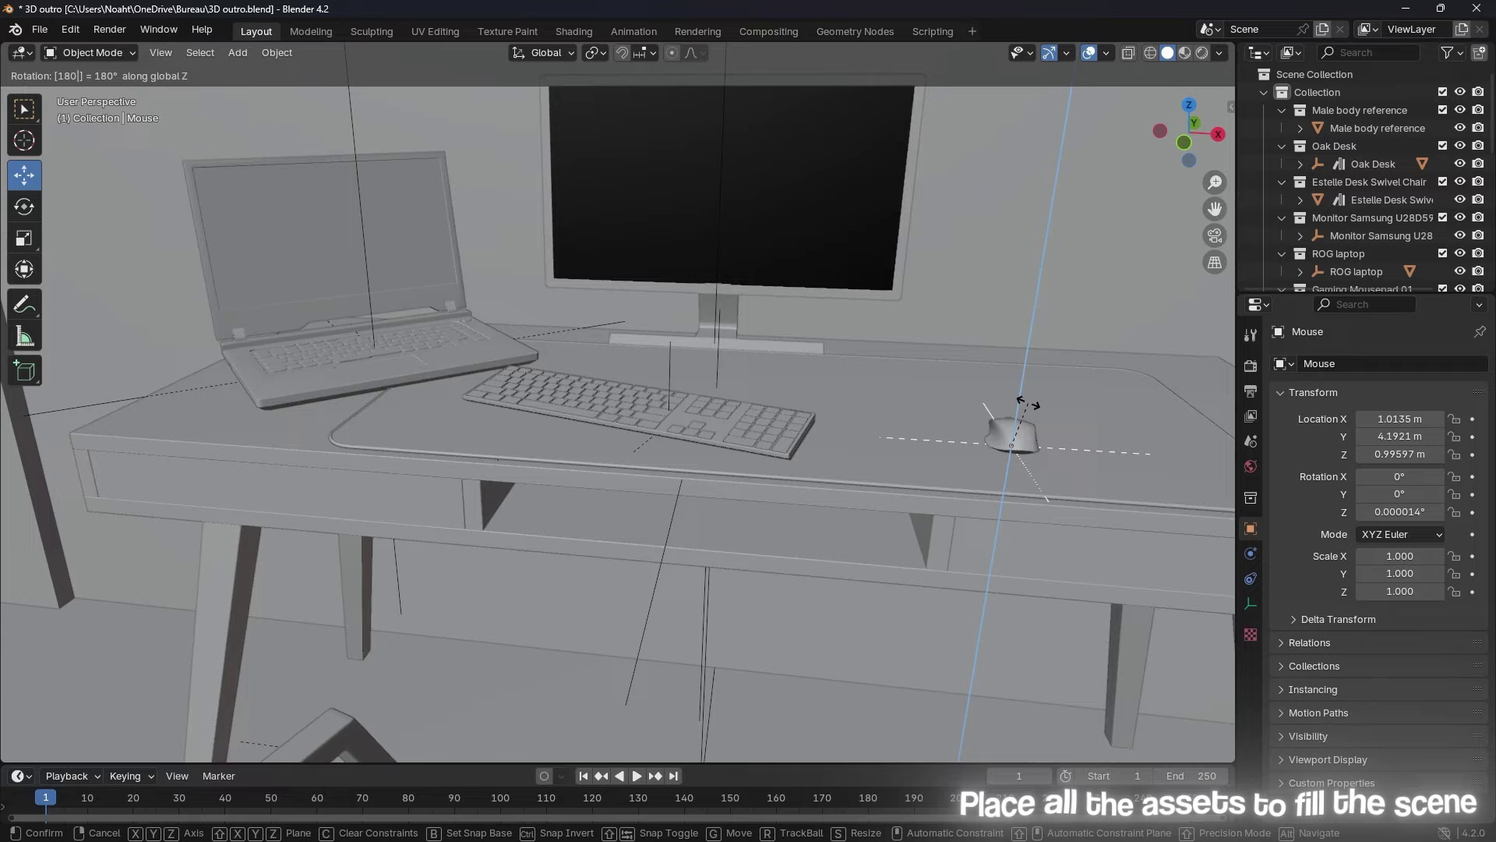
key("Return")
middle_click_drag(1027, 403, 1049, 438)
key("r")
middle_click_drag(903, 452, 917, 393)
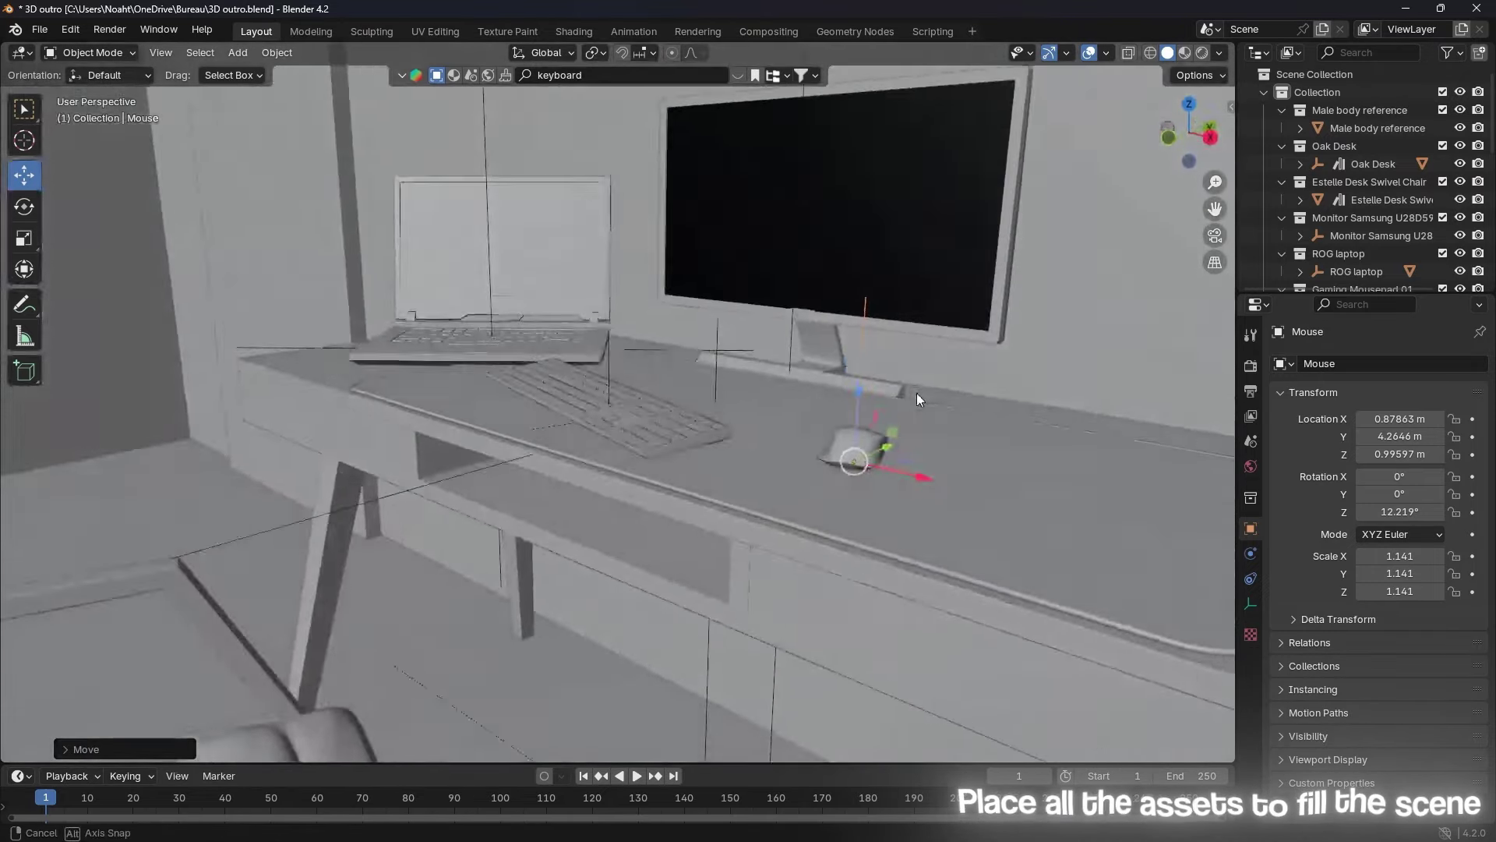
scroll(935, 467, "up", 2)
left_click(971, 559)
key("ctrl+s")
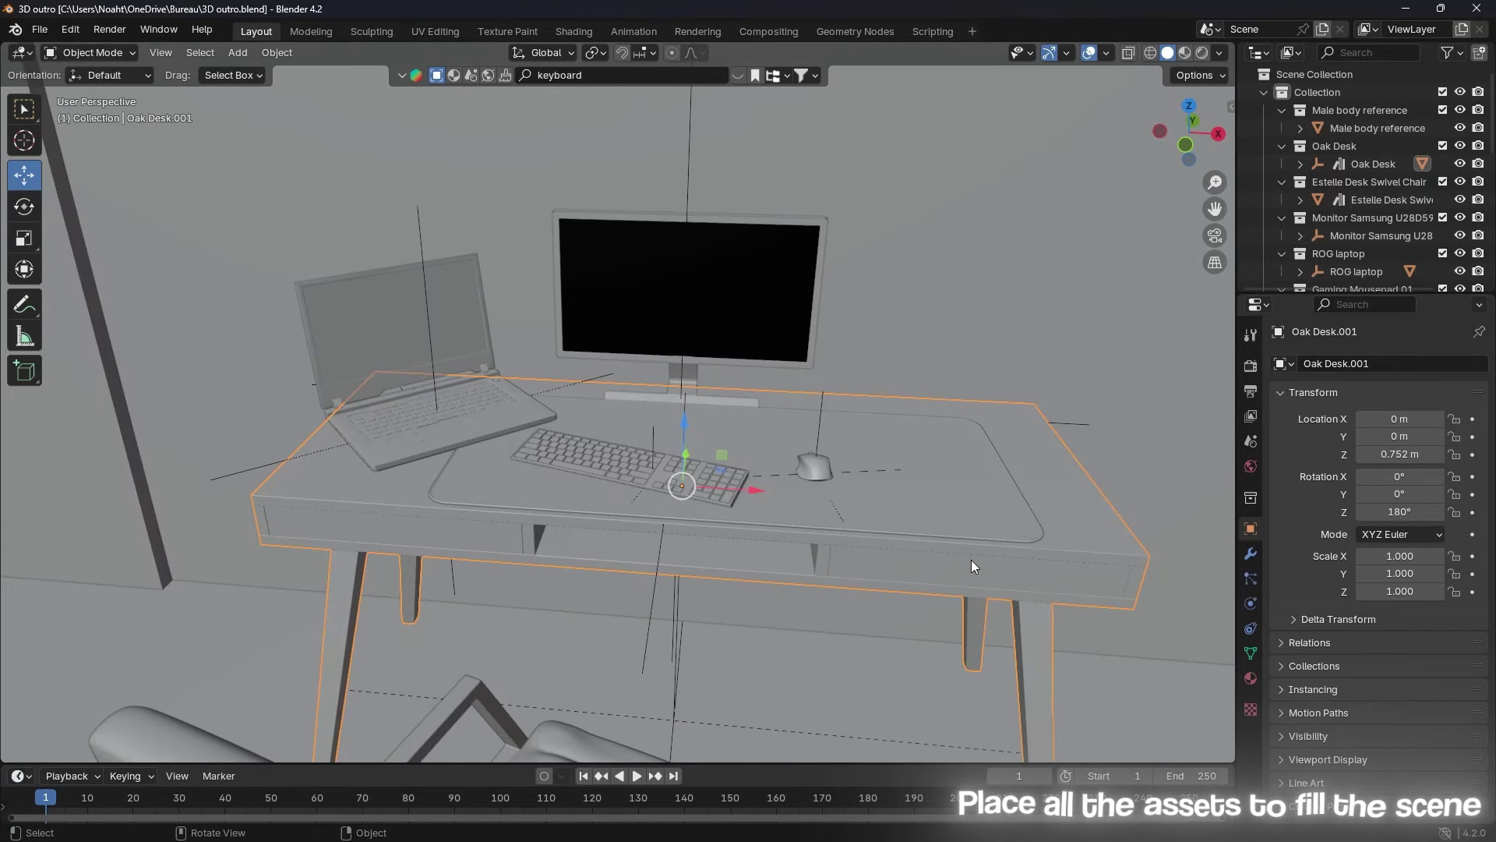
Step: Search BlenderKit for phones and place the iPhone 13 asset on the desk
left_click(969, 395)
middle_click_drag(969, 395, 764, 263)
scroll(764, 264, "up", 2)
type("p")
key("Return")
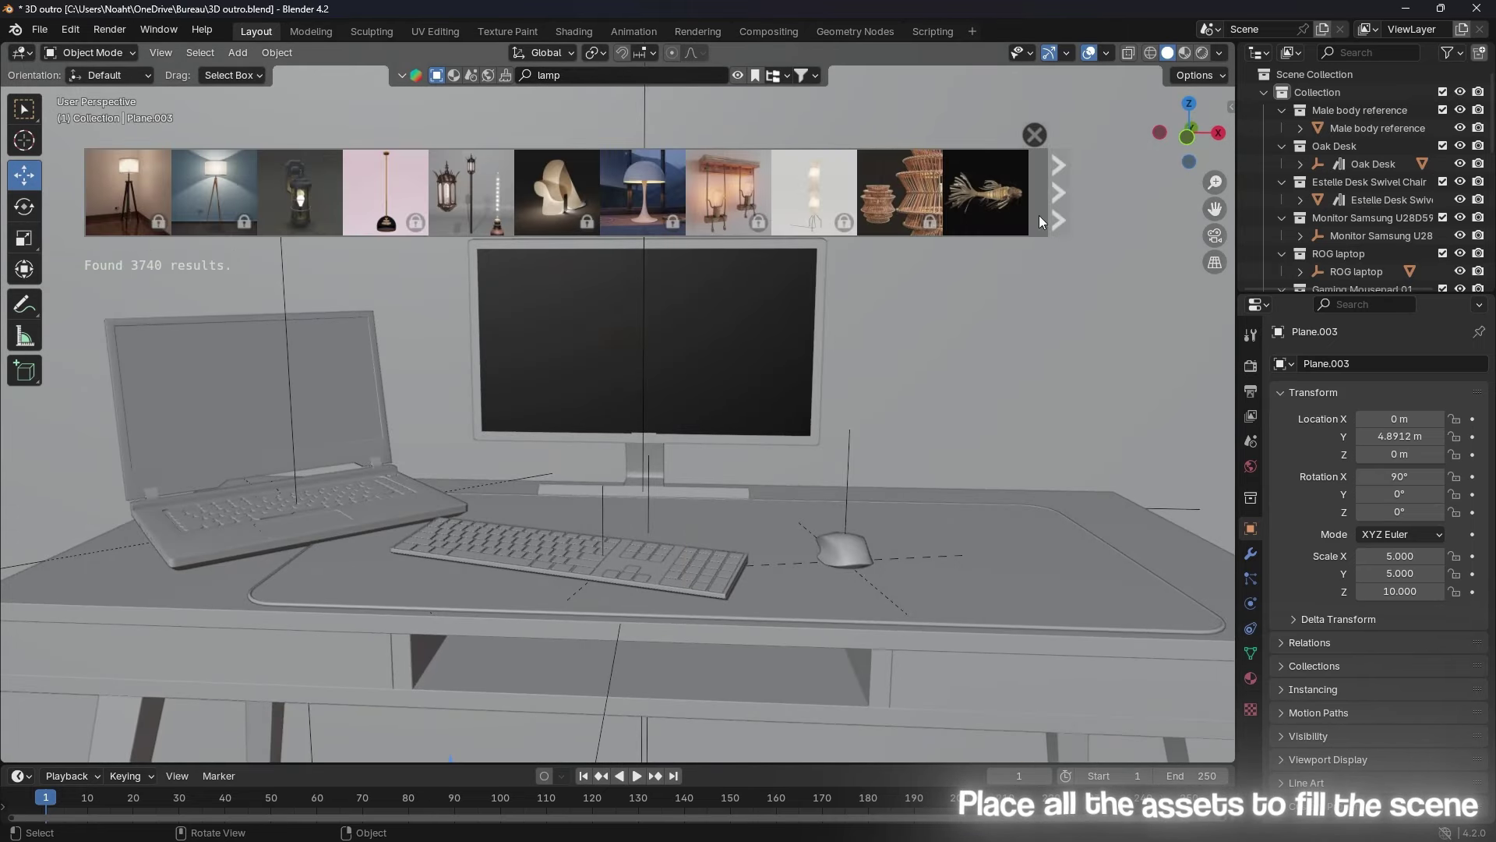
type("iphone")
key("Return")
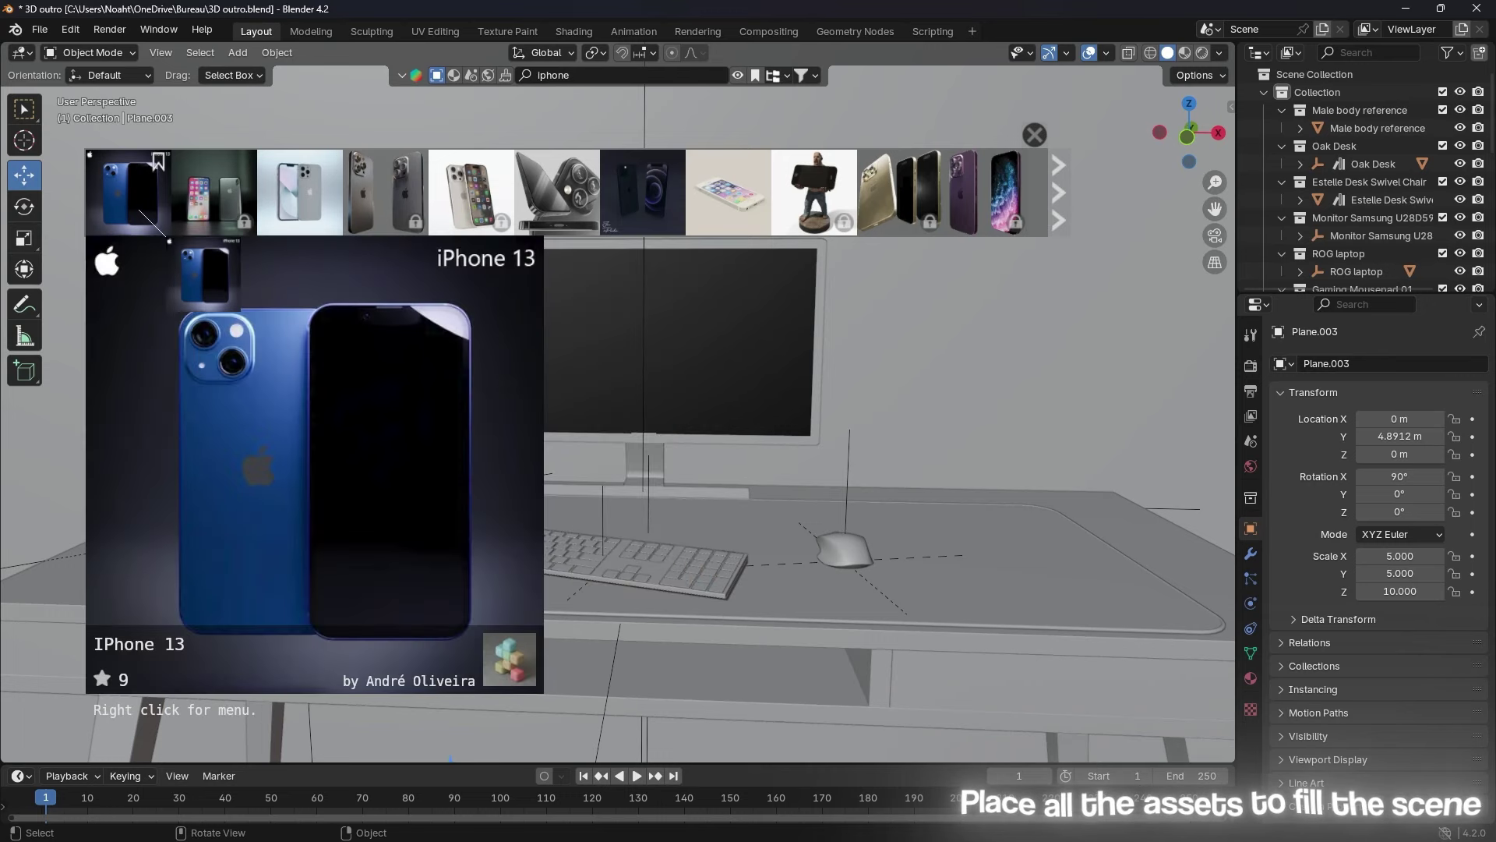
left_click_drag(140, 204, 950, 555)
type("plant")
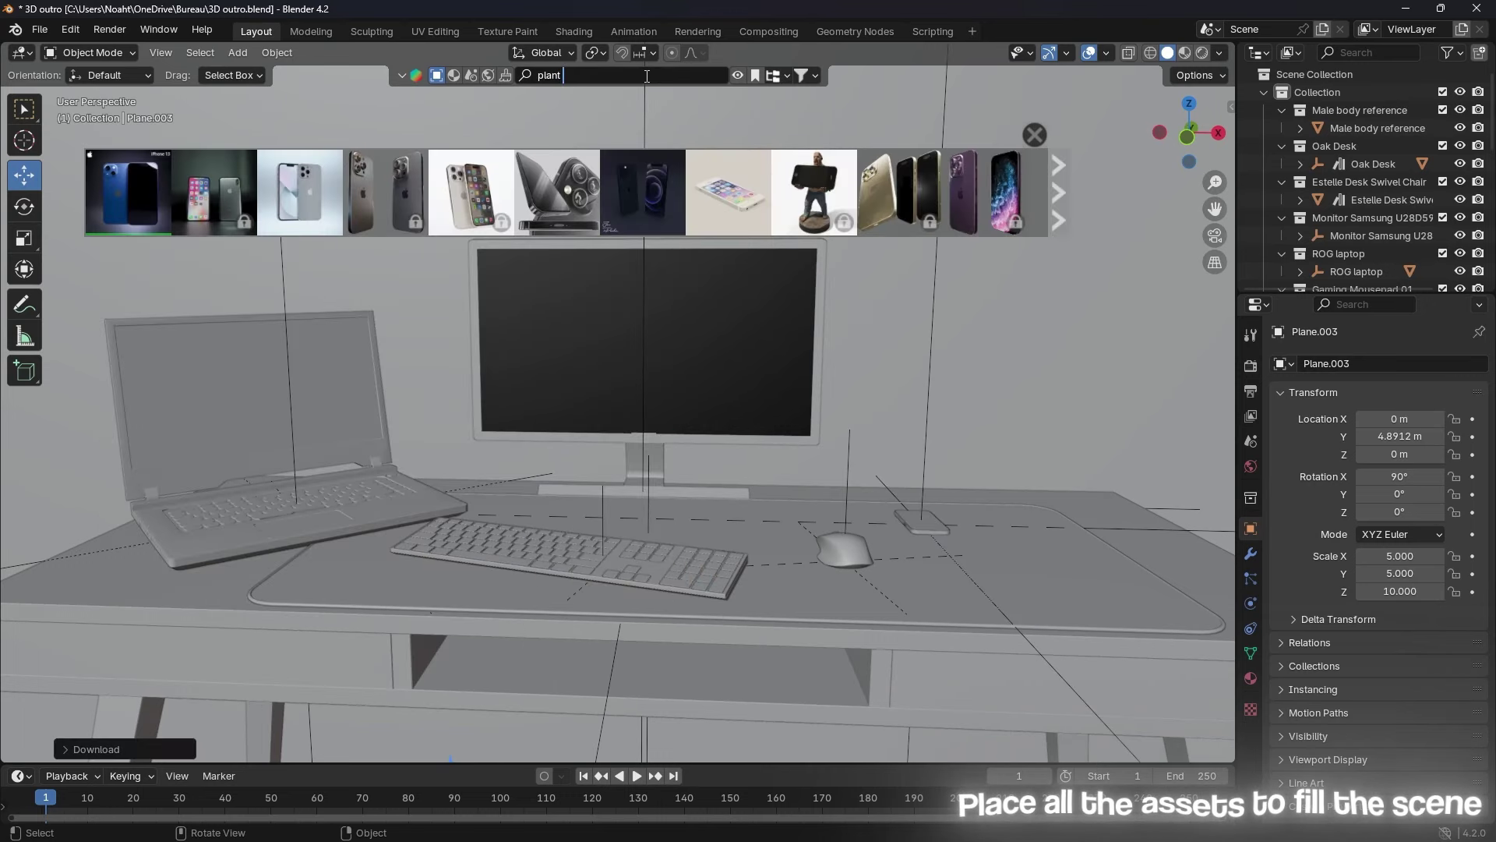
Step: Search for plants and drop a potted plant asset onto the desk
key("Return")
left_click_drag(483, 192, 747, 366)
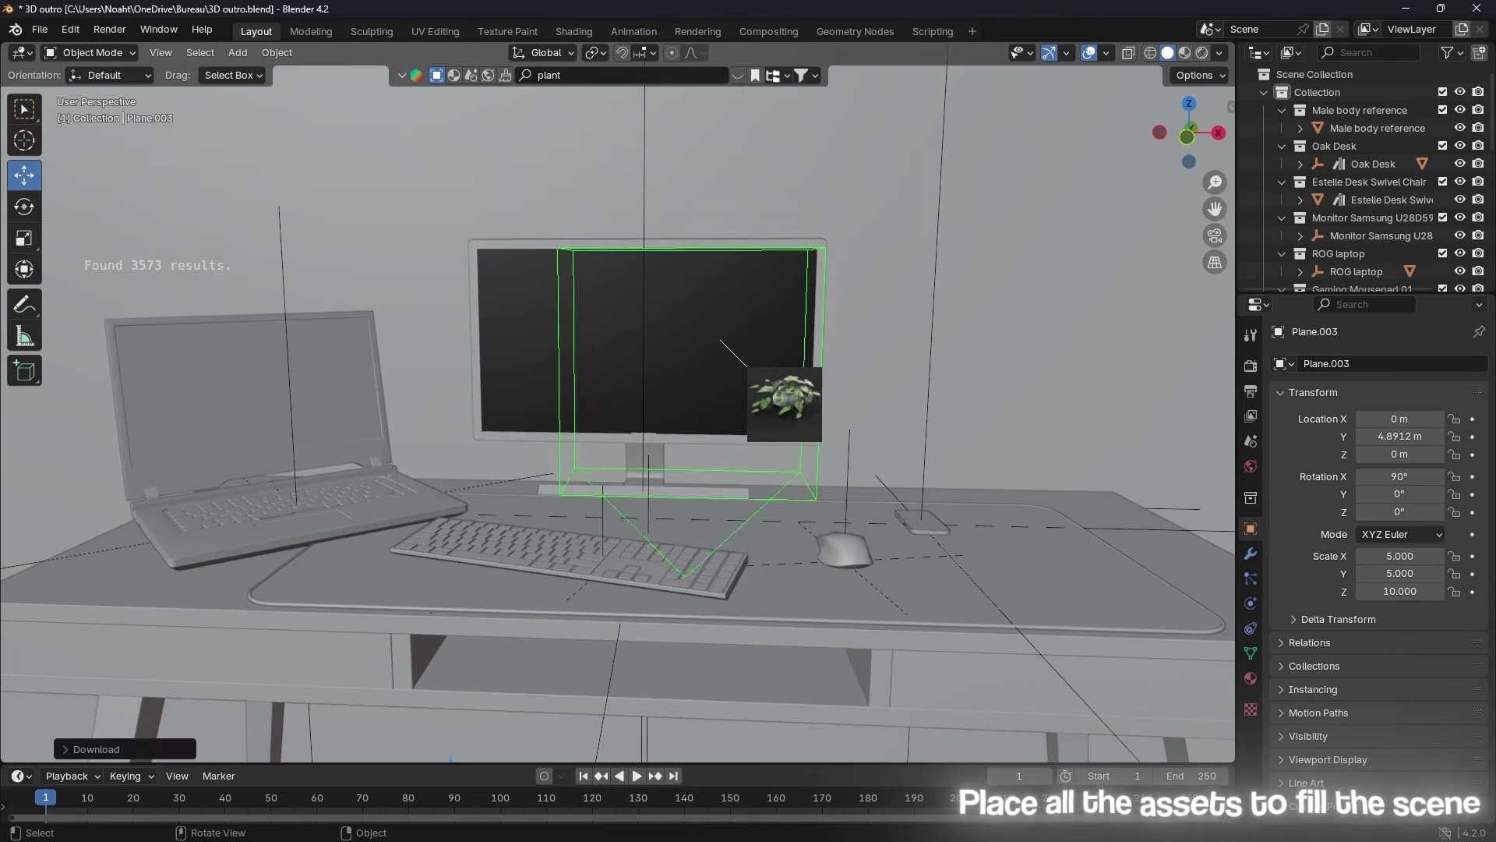
left_click_drag(1146, 593, 966, 484)
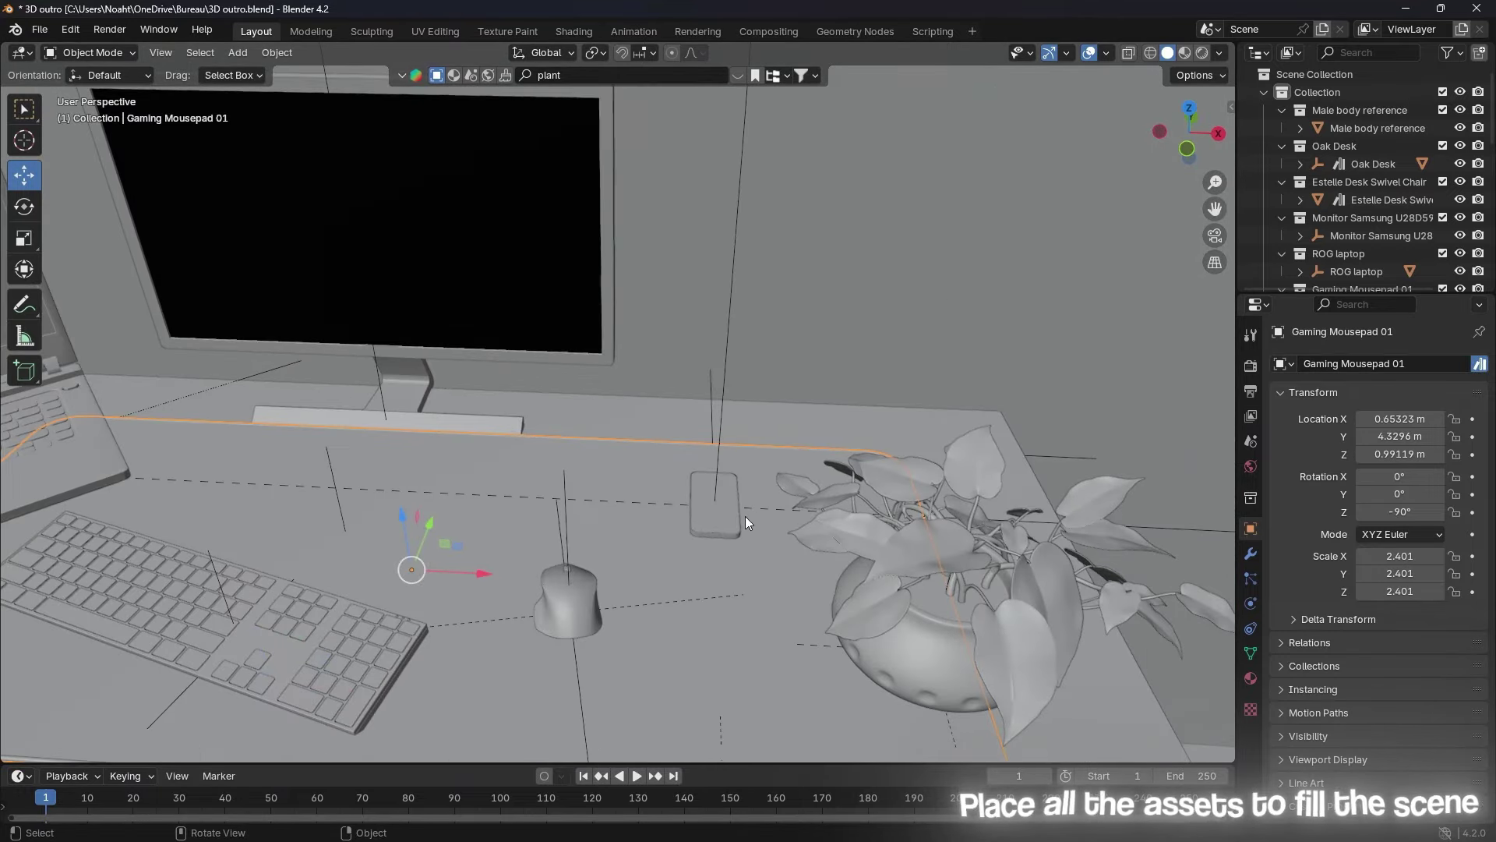
Step: Reposition the iPhone and rotate it around the vertical Z axis
left_click(474, 501)
scroll(473, 502, "up", 4)
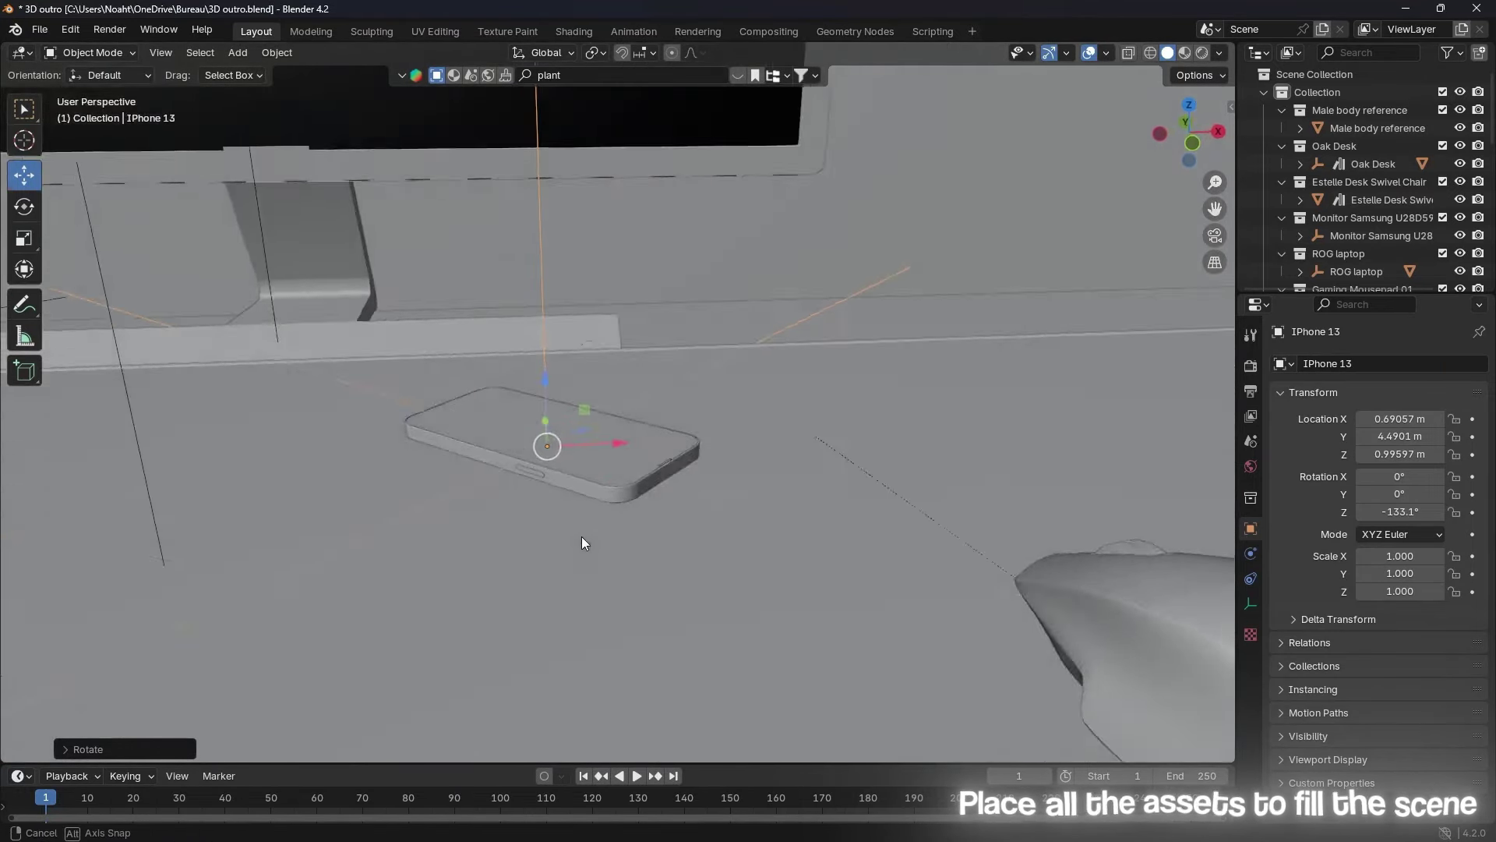
key("r")
key("z")
scroll(610, 423, "down", 3)
Step: Move and rotate the plant toward the desk's right side, lowering it onto the surface
left_click(768, 538)
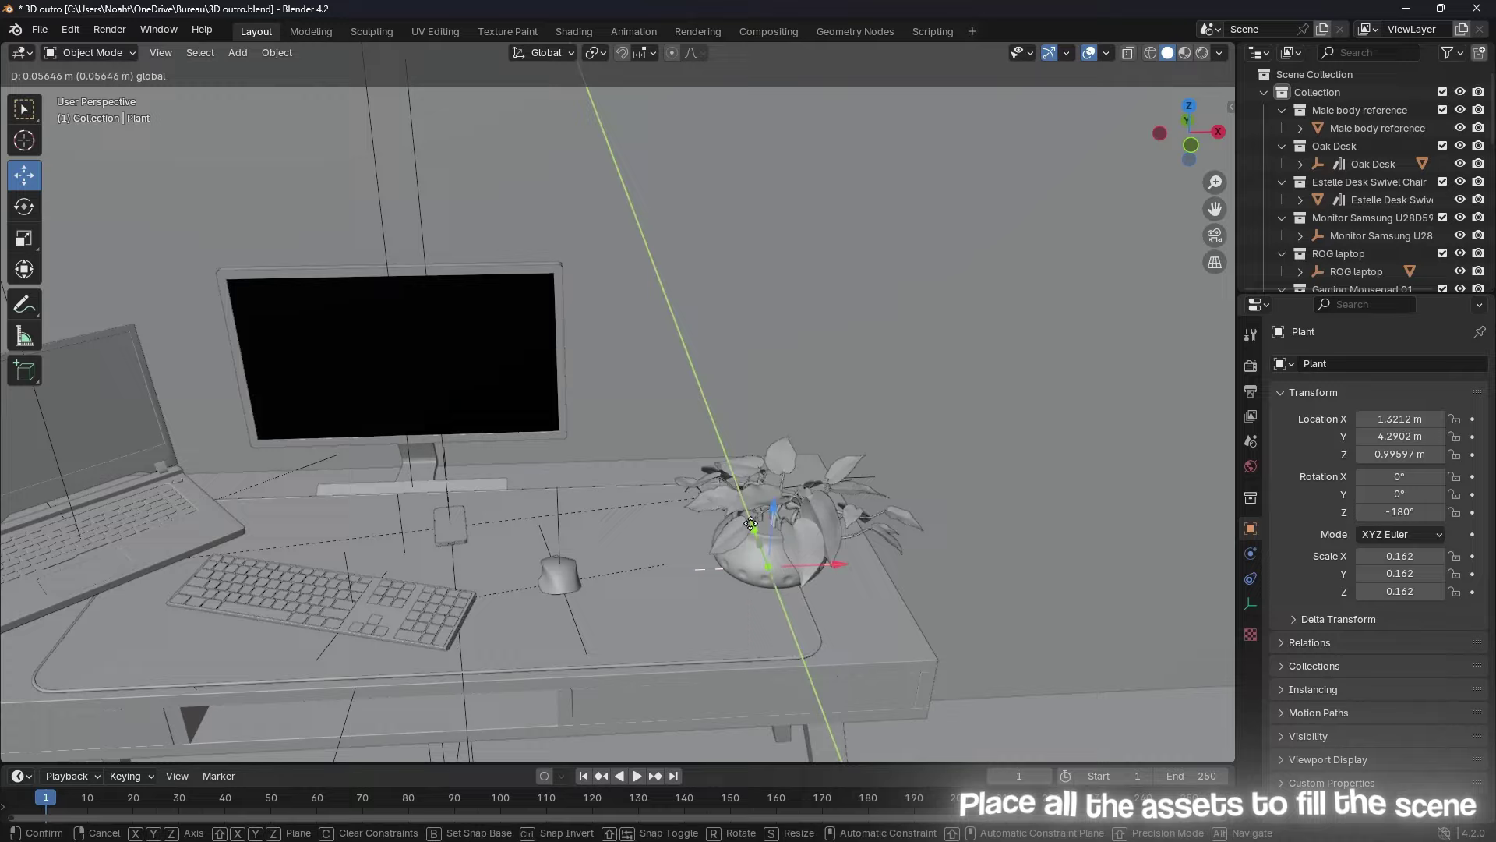
mouse_move(768, 538)
middle_mouse_down()
mouse_move(776, 502)
mouse_move(621, 637)
mouse_move(629, 535)
mouse_move(843, 520)
mouse_move(811, 539)
middle_mouse_up()
key("r")
left_click(825, 529)
scroll(811, 544, "down", 5)
scroll(611, 396, "up", 6)
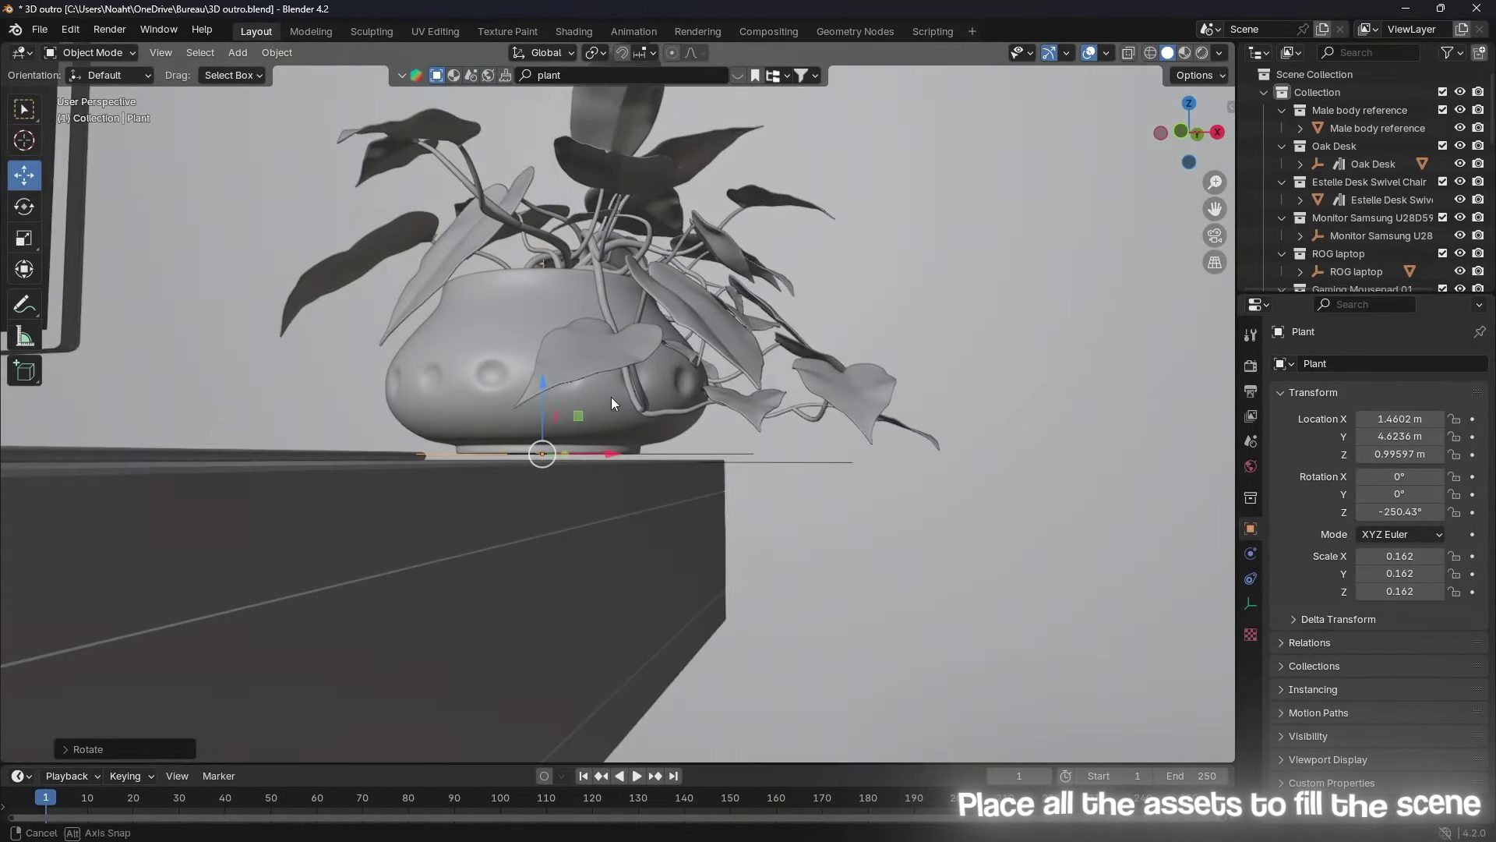
key("g")
key("z")
left_click(611, 396)
scroll(702, 506, "down", 5)
middle_click_drag(701, 506, 742, 533)
Step: Run the cup search and drop the cream mug onto the desk beside the monitor
key("Return")
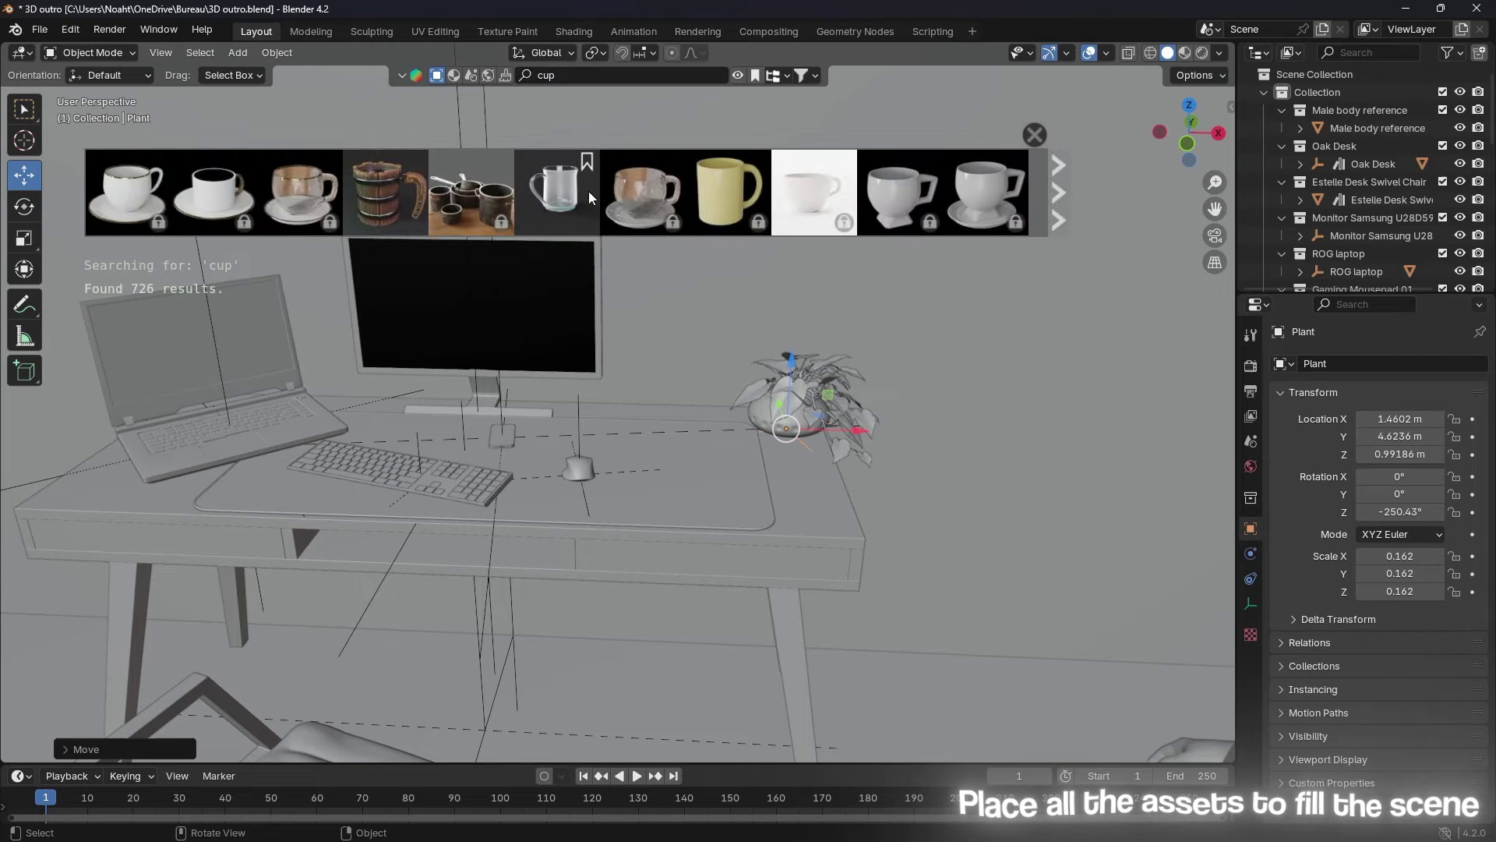
scroll(409, 212, "down", 1)
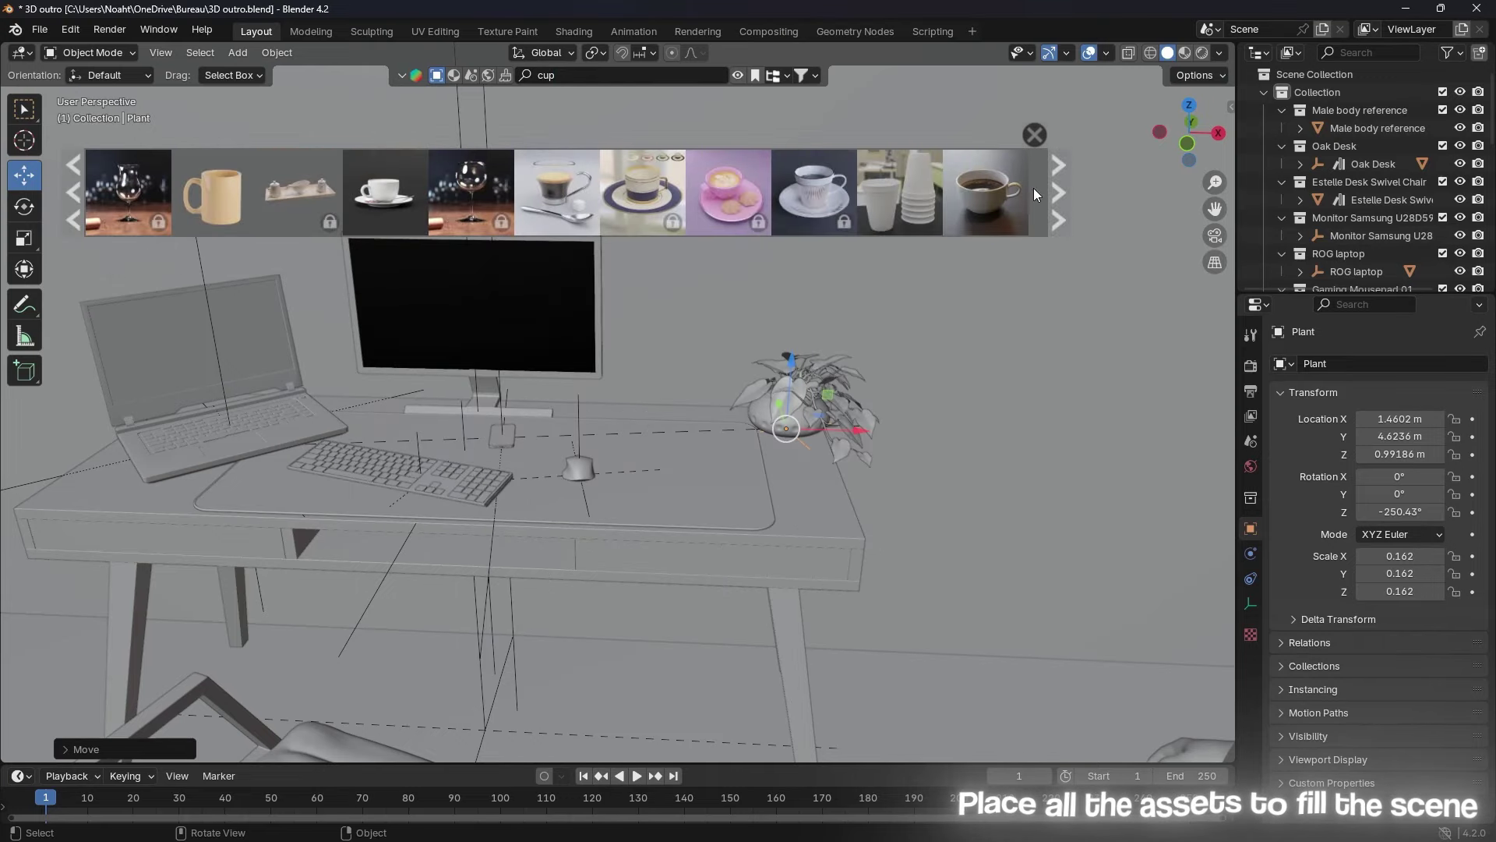
left_click_drag(385, 195, 682, 466)
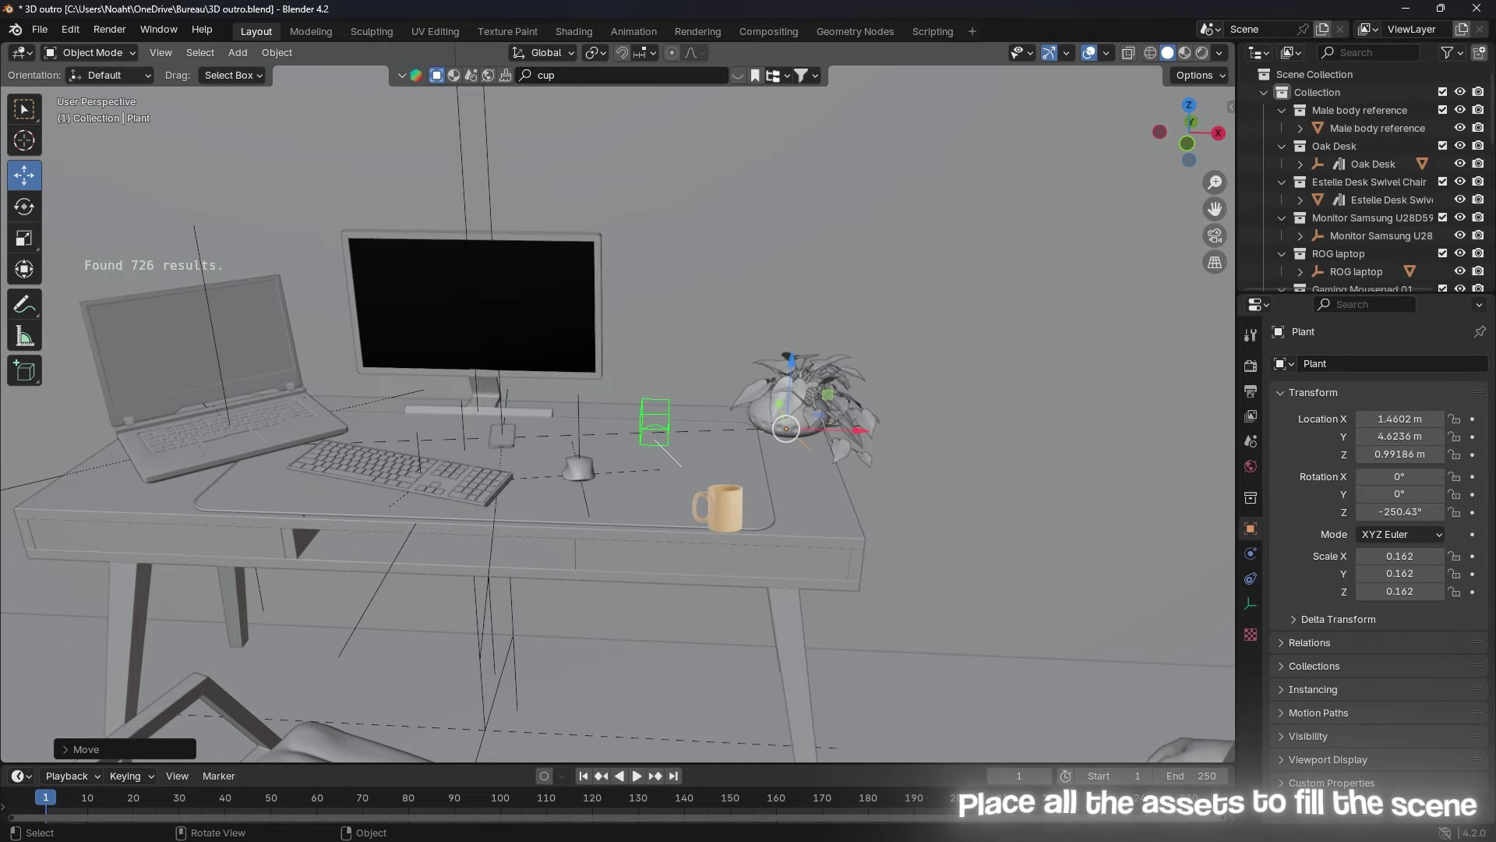
Step: Search BlenderKit for 'micro' and page through the microphone results
left_click(577, 73)
type("micro")
key("Return")
scroll(1002, 191, "down", 1)
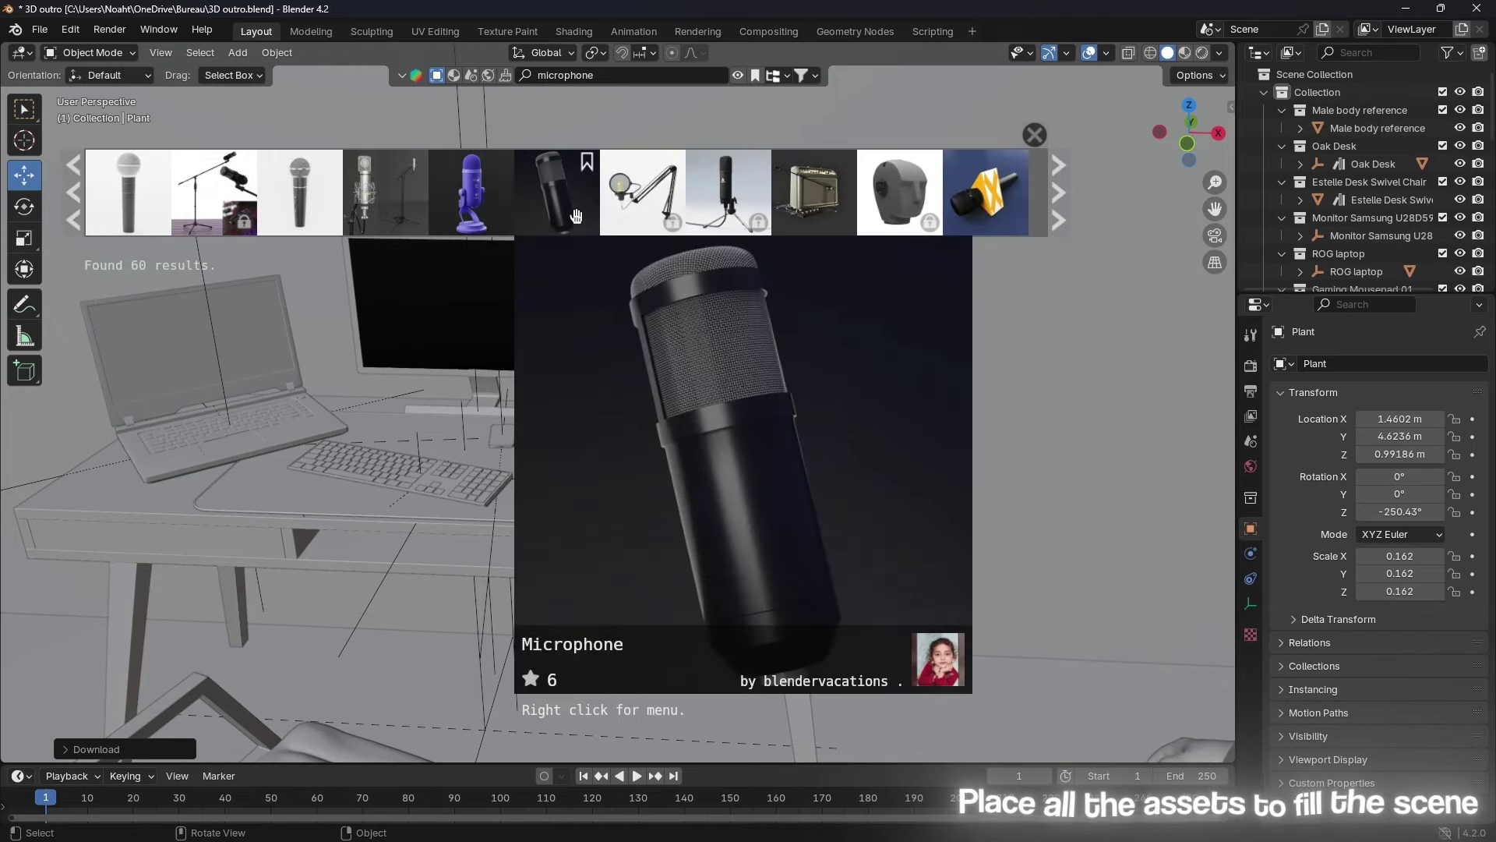
scroll(632, 193, "down", 2)
mouse_move(126, 192)
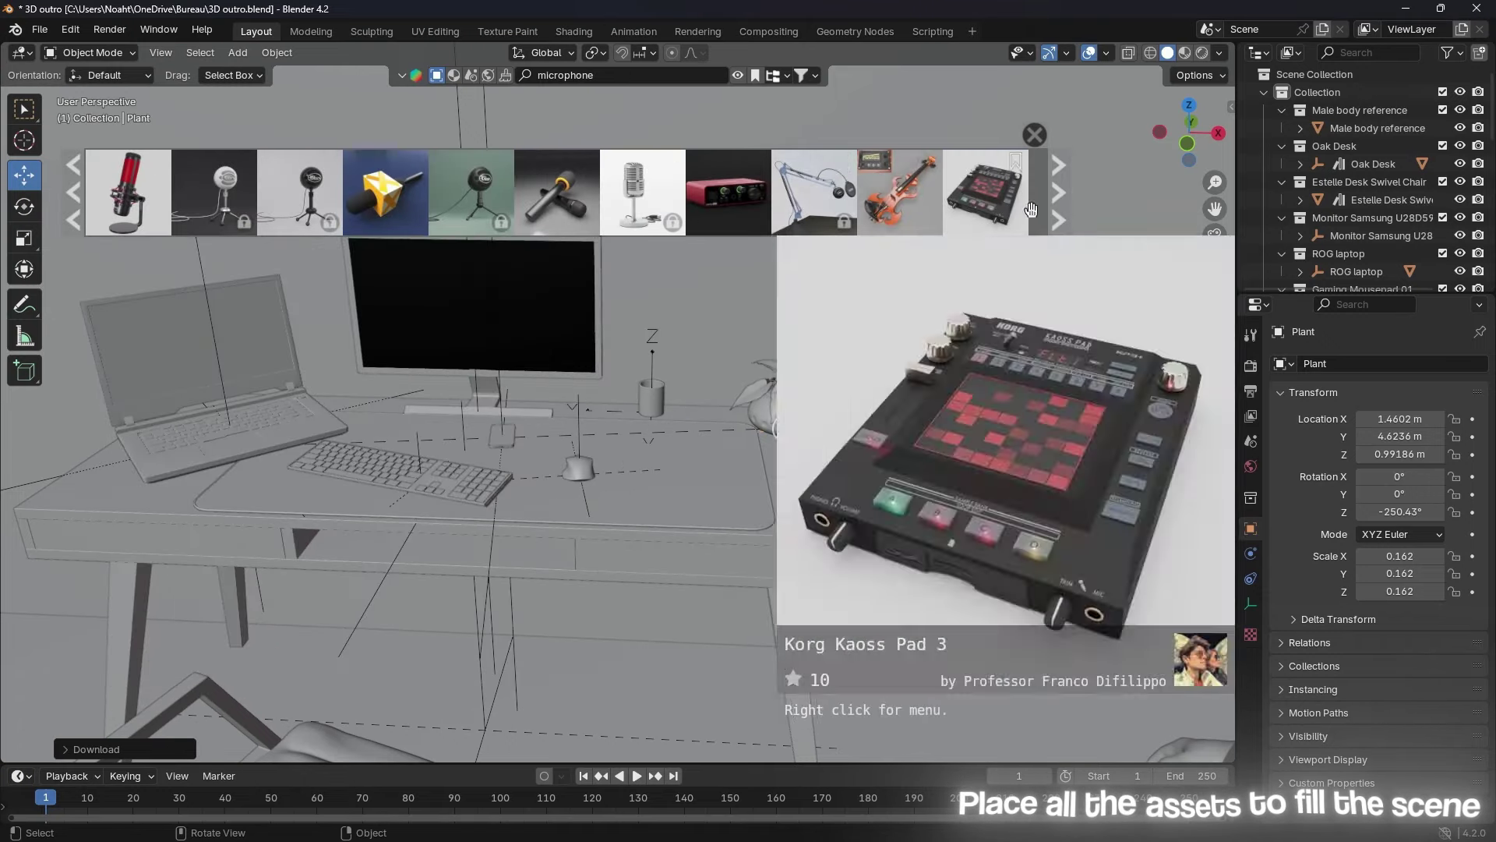
scroll(985, 192, "down", 3)
left_click(1060, 210)
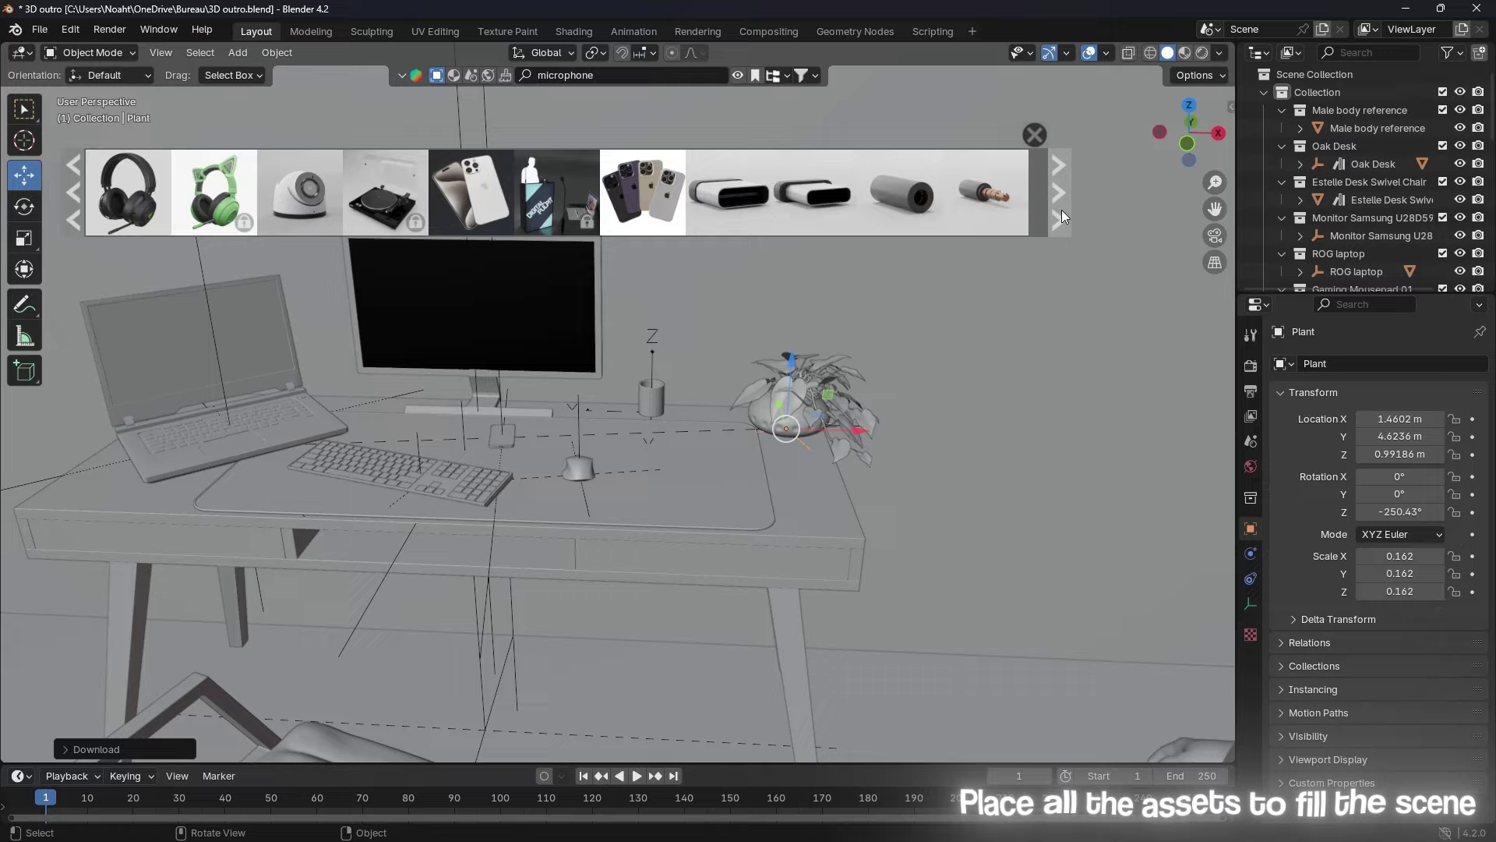
Step: Drop the boom-arm microphone, slide it to the desk's right edge, and switch interaction mode to pose it
left_click_drag(128, 192, 767, 464)
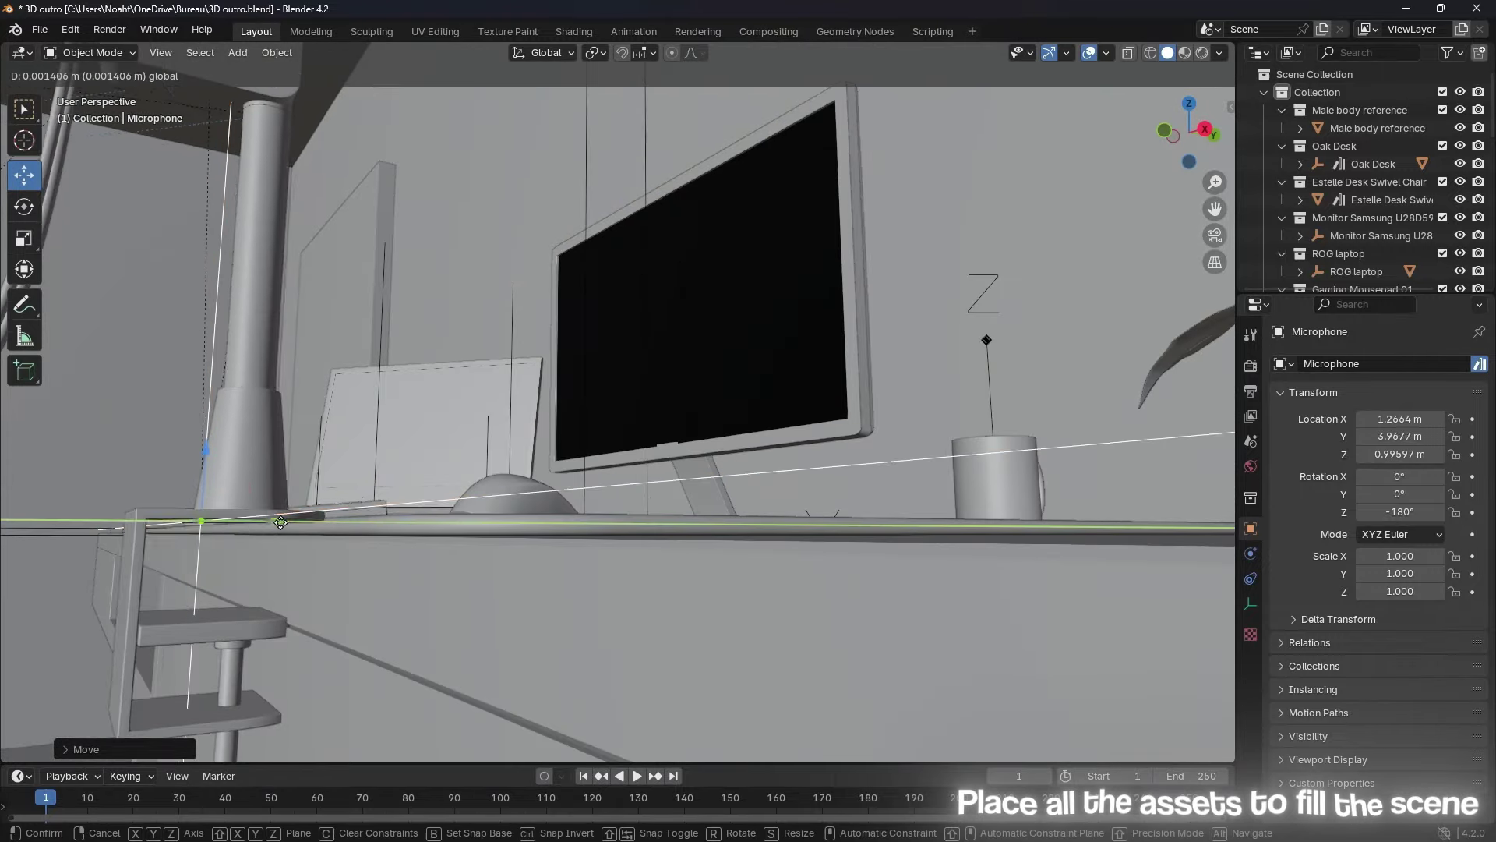
middle_click_drag(325, 473, 633, 550)
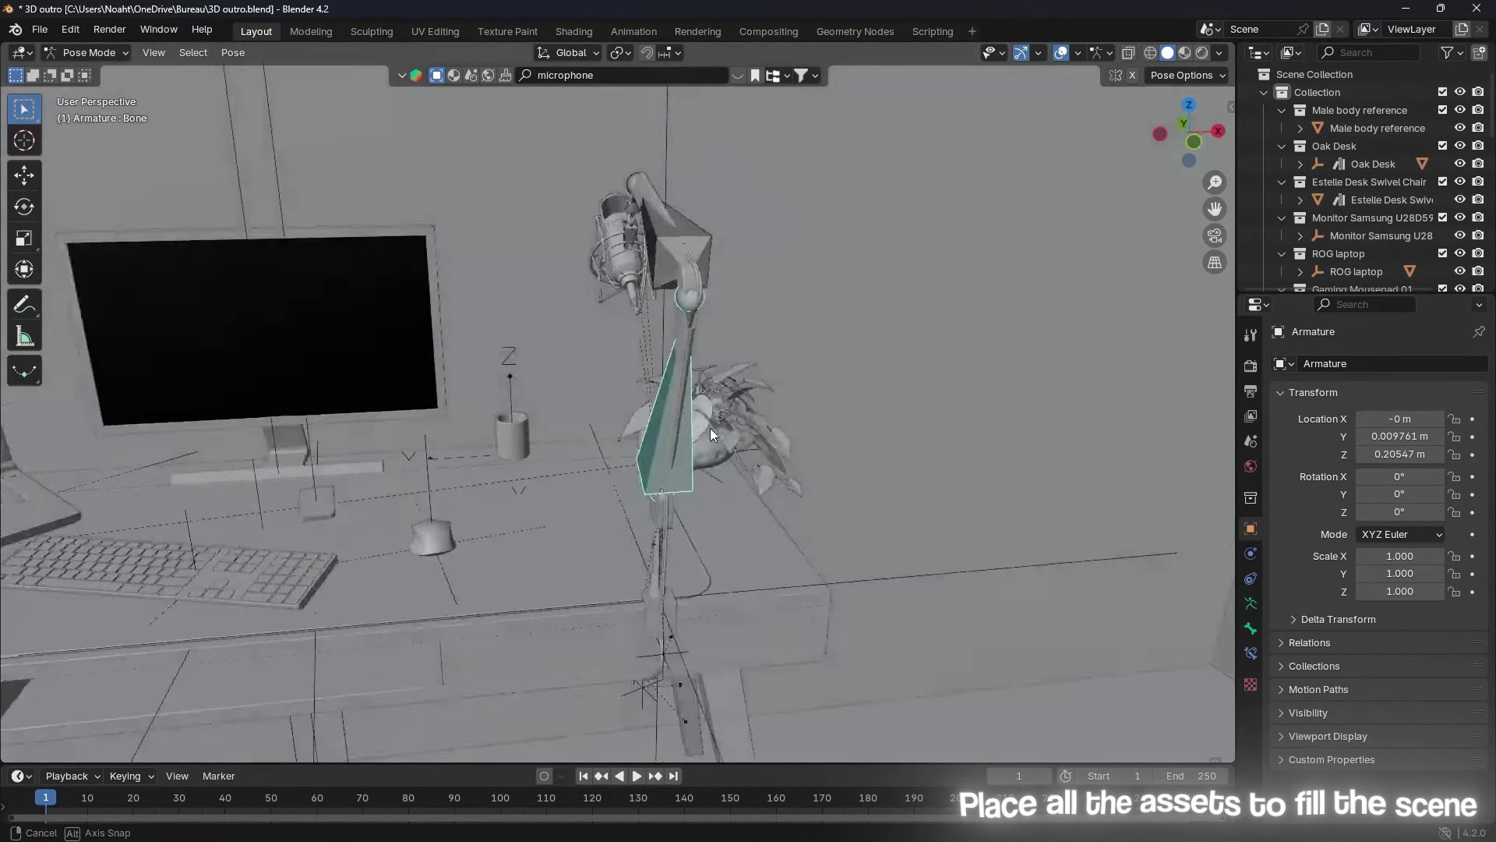
middle_click_drag(709, 427, 690, 475)
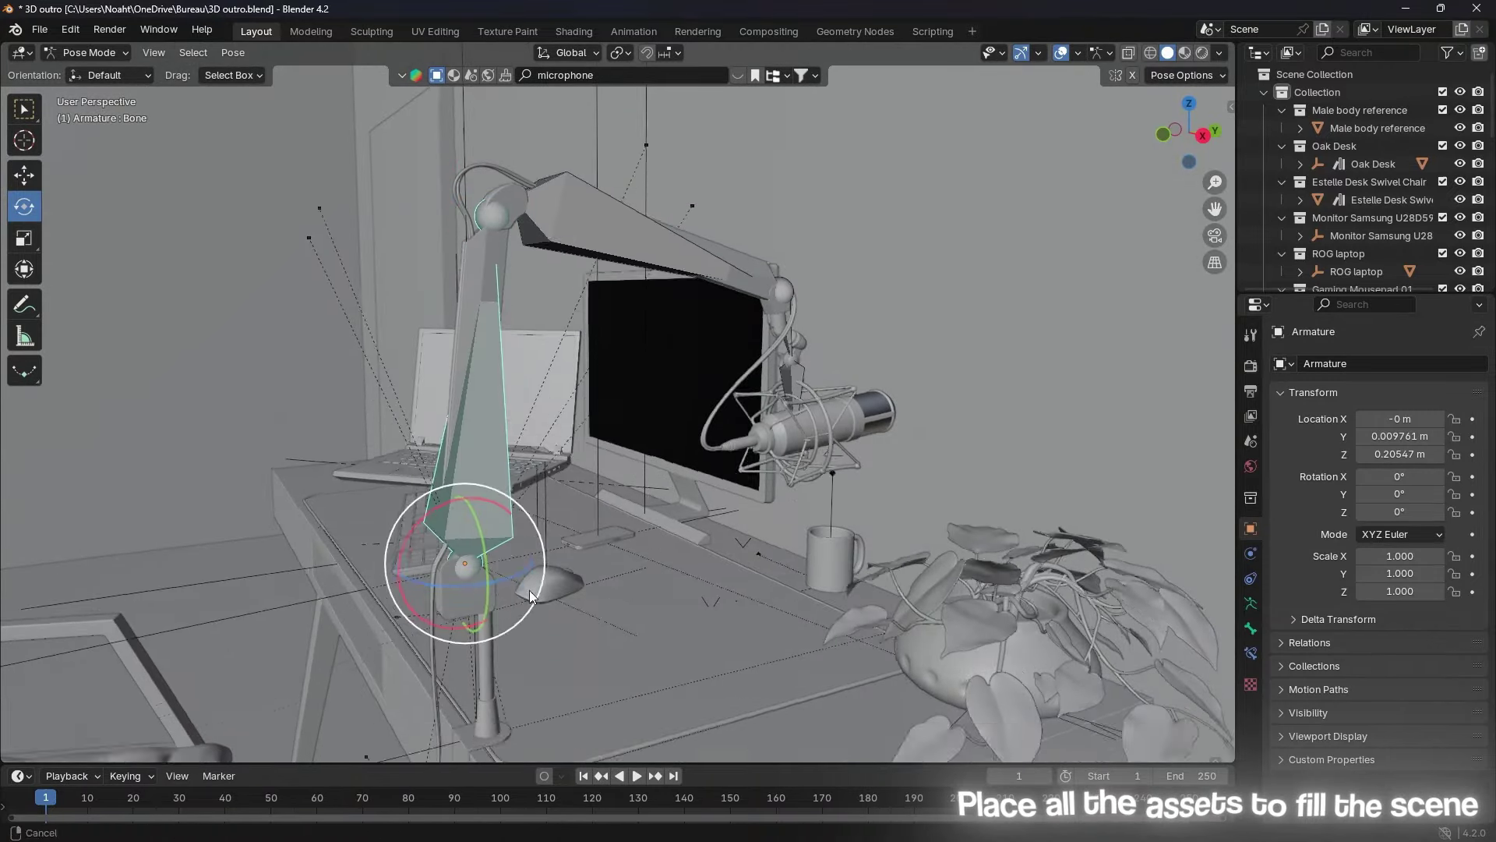
left_click(86, 52)
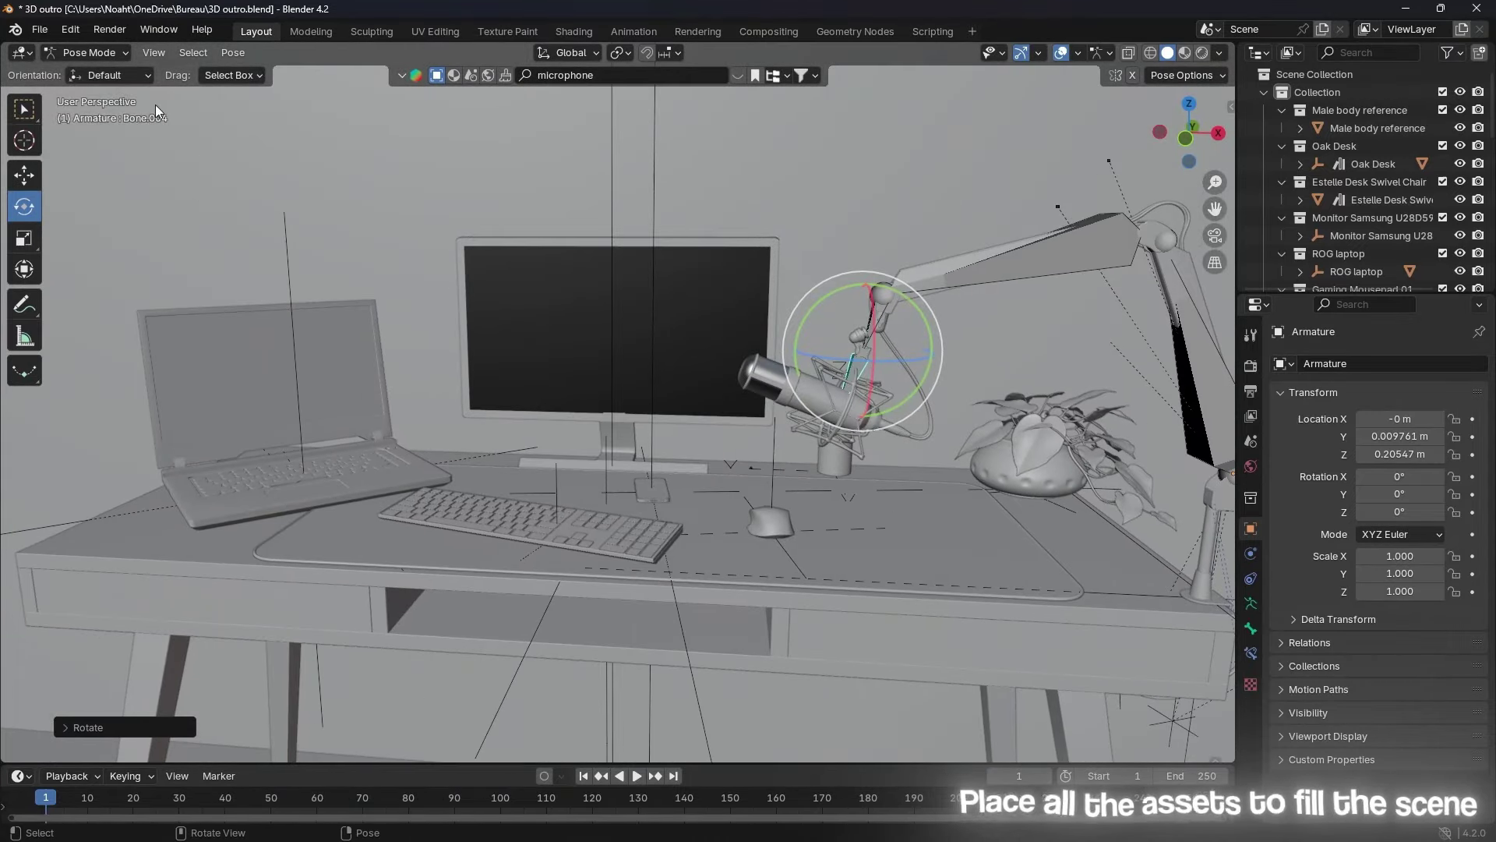
mouse_move(770, 652)
middle_mouse_down()
mouse_move(721, 615)
mouse_move(879, 536)
mouse_move(904, 475)
mouse_move(750, 434)
mouse_move(667, 316)
mouse_move(774, 518)
mouse_move(590, 87)
middle_mouse_up()
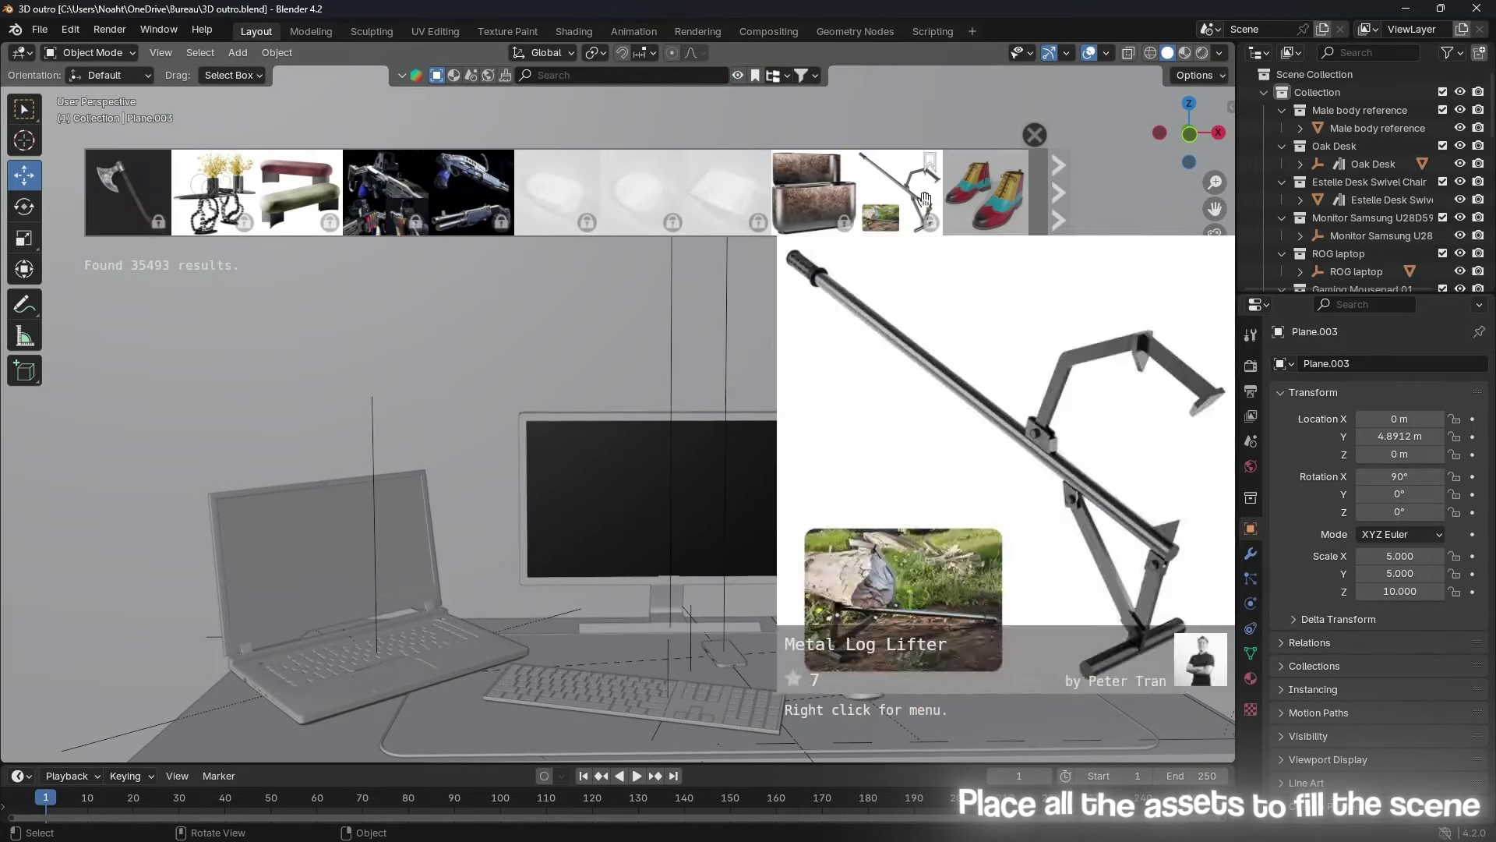
Step: Bring up the BlenderKit asset bar and page through several pages of results
left_click(1058, 182)
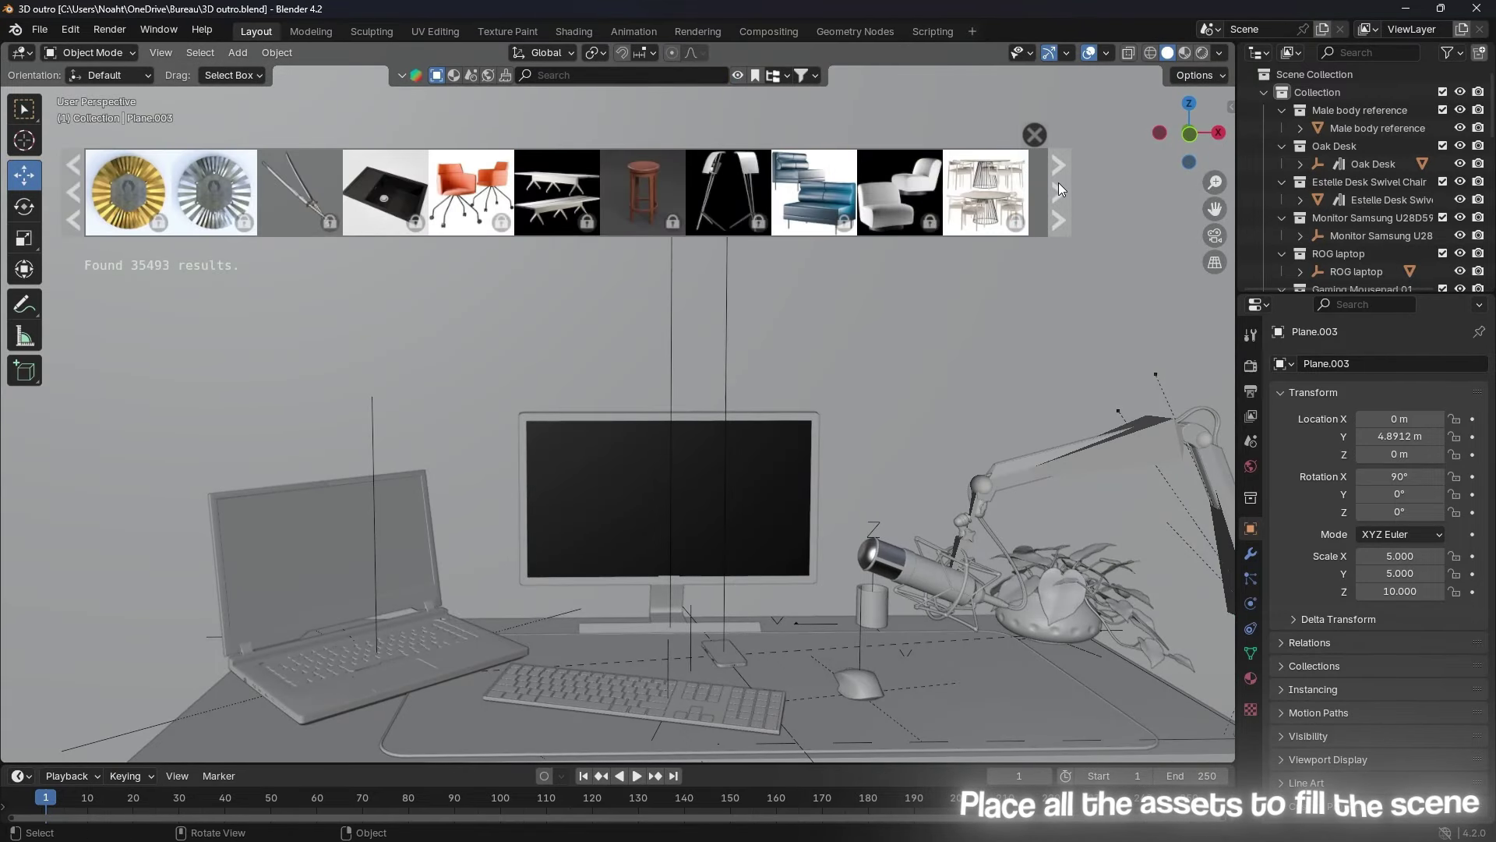
left_click(1058, 182)
left_click(1058, 194)
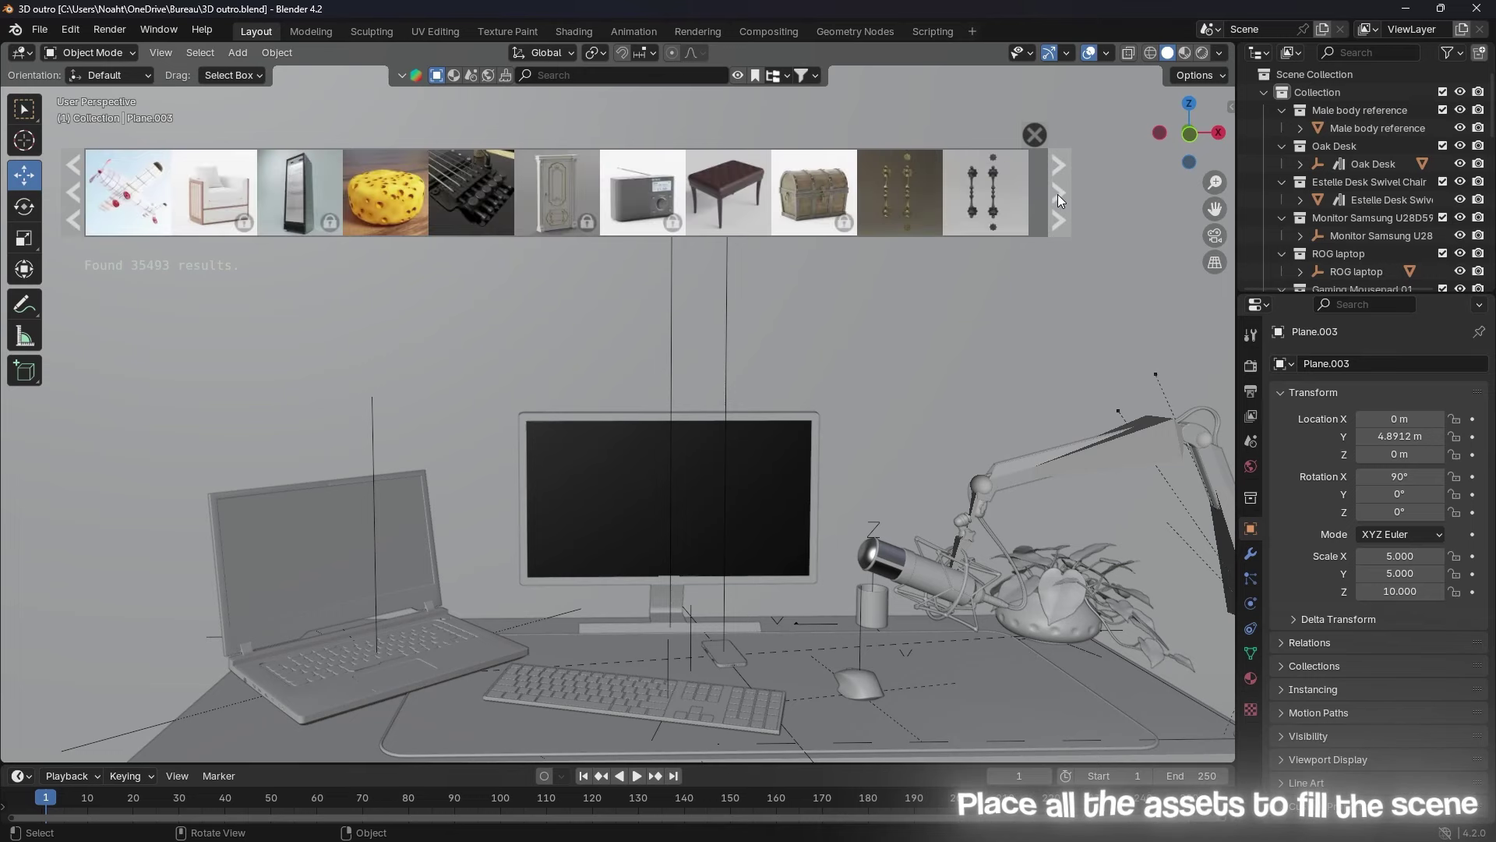
left_click(1059, 194)
left_click(1058, 194)
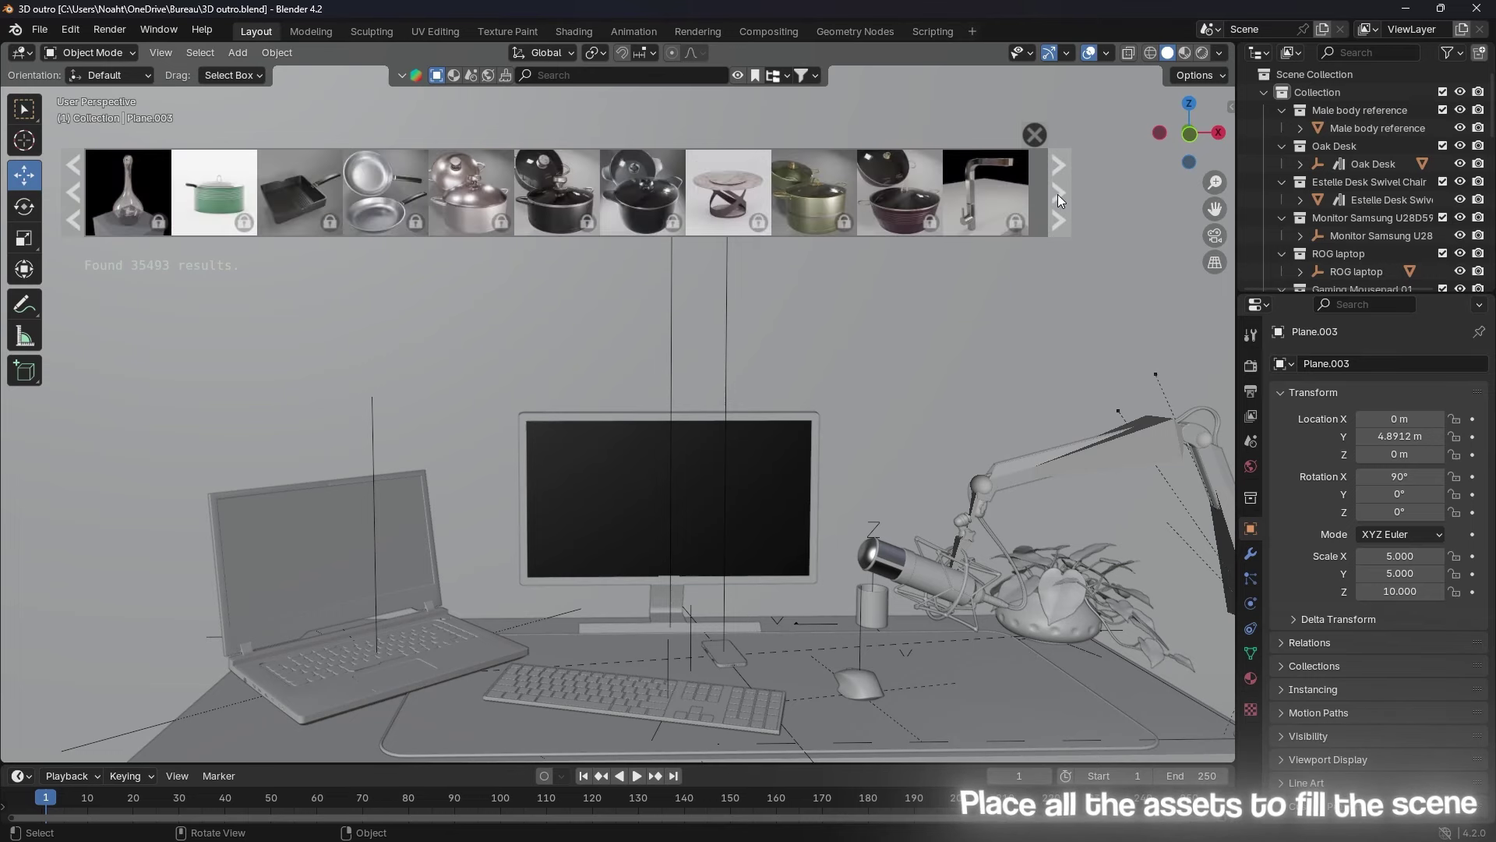
left_click(1058, 194)
left_click(1058, 194)
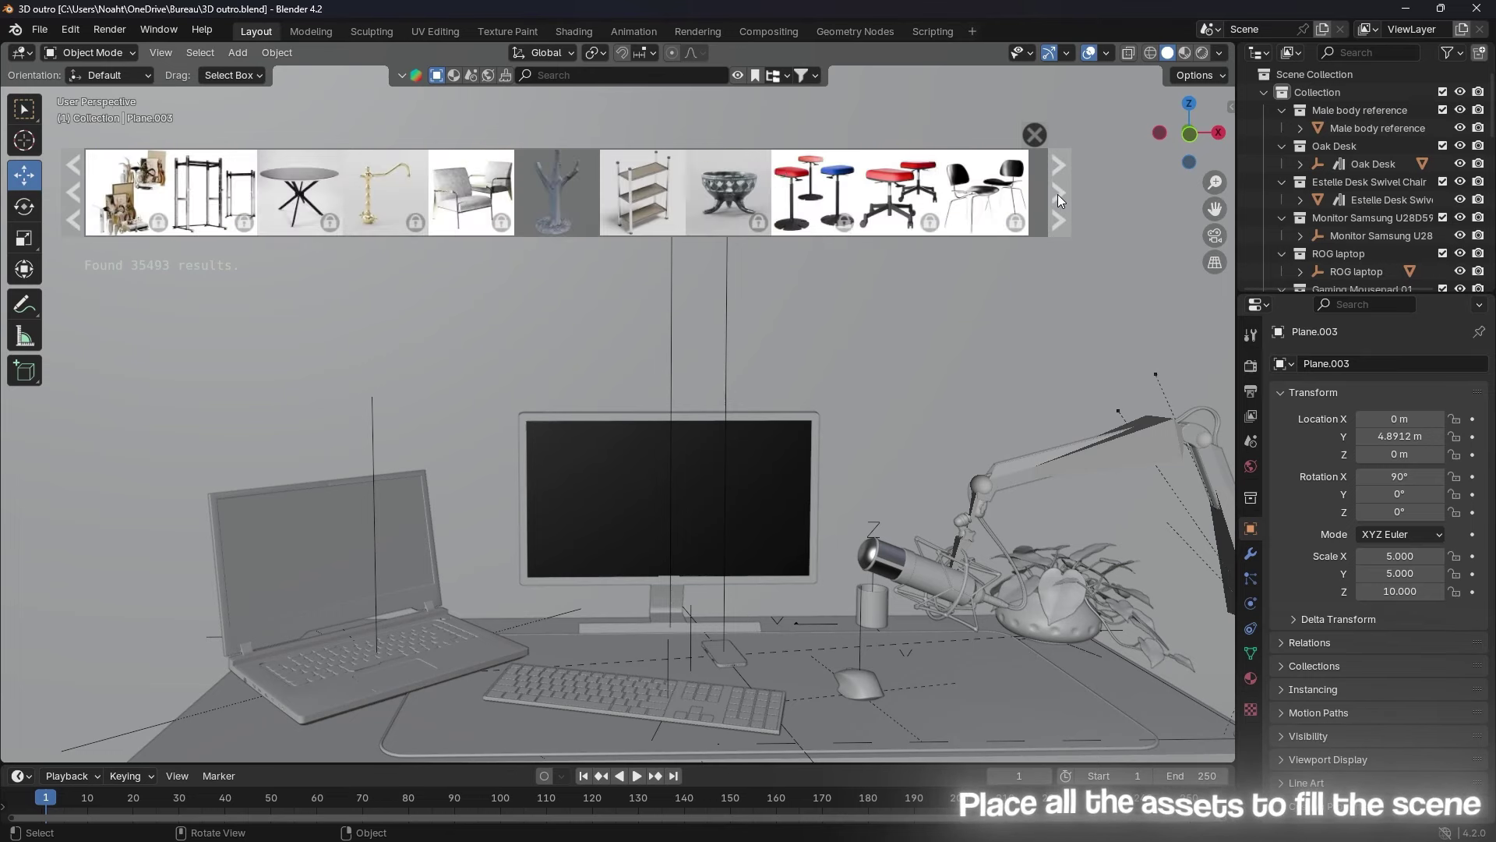
left_click(1053, 185)
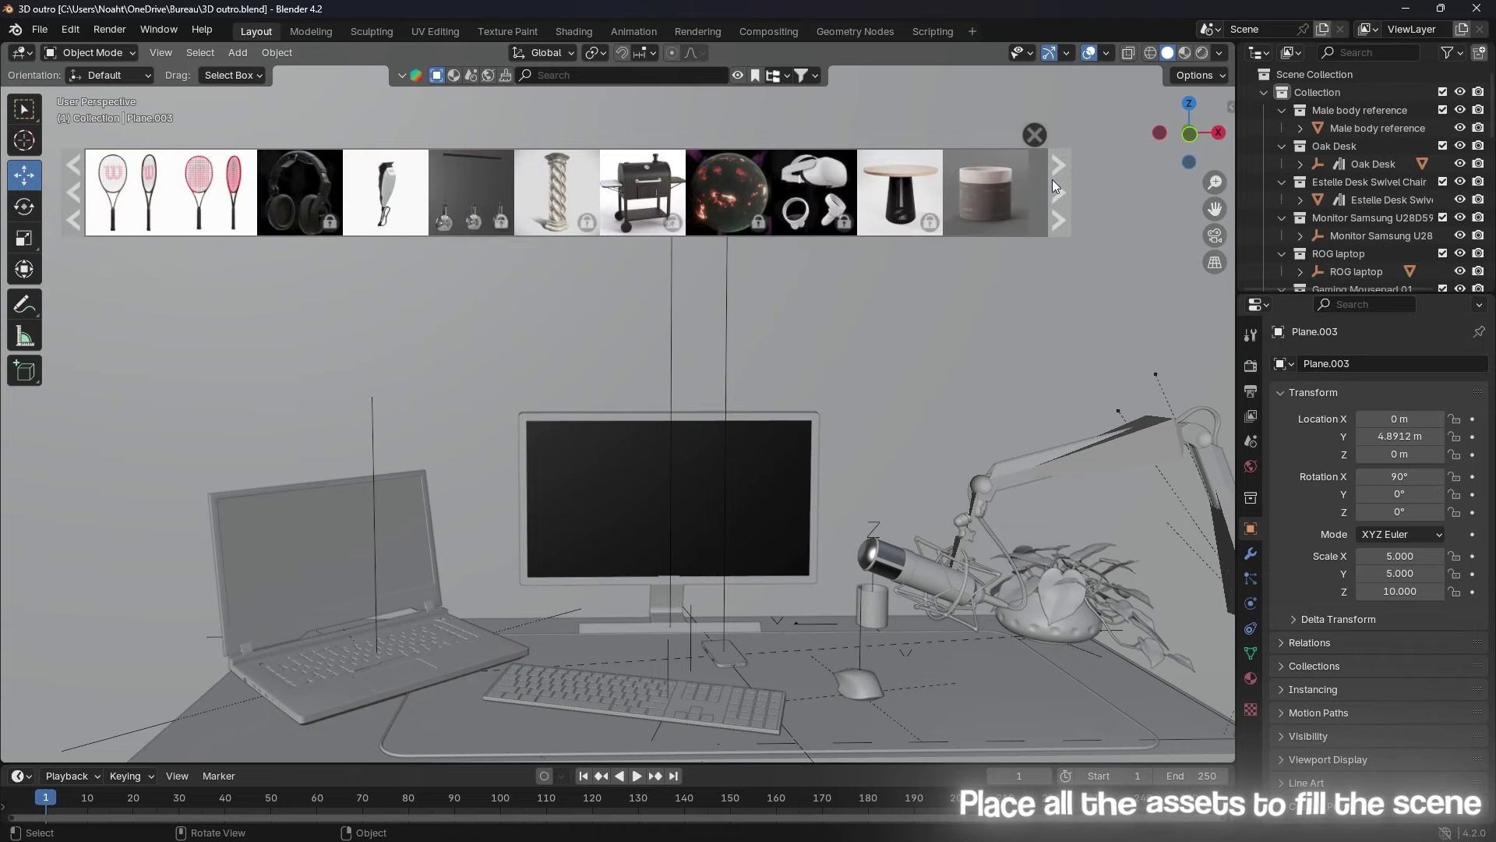
left_click(1053, 184)
Step: Search for 'wall' assets and drop the wall shelf into the scene
left_click(578, 75)
type("wall")
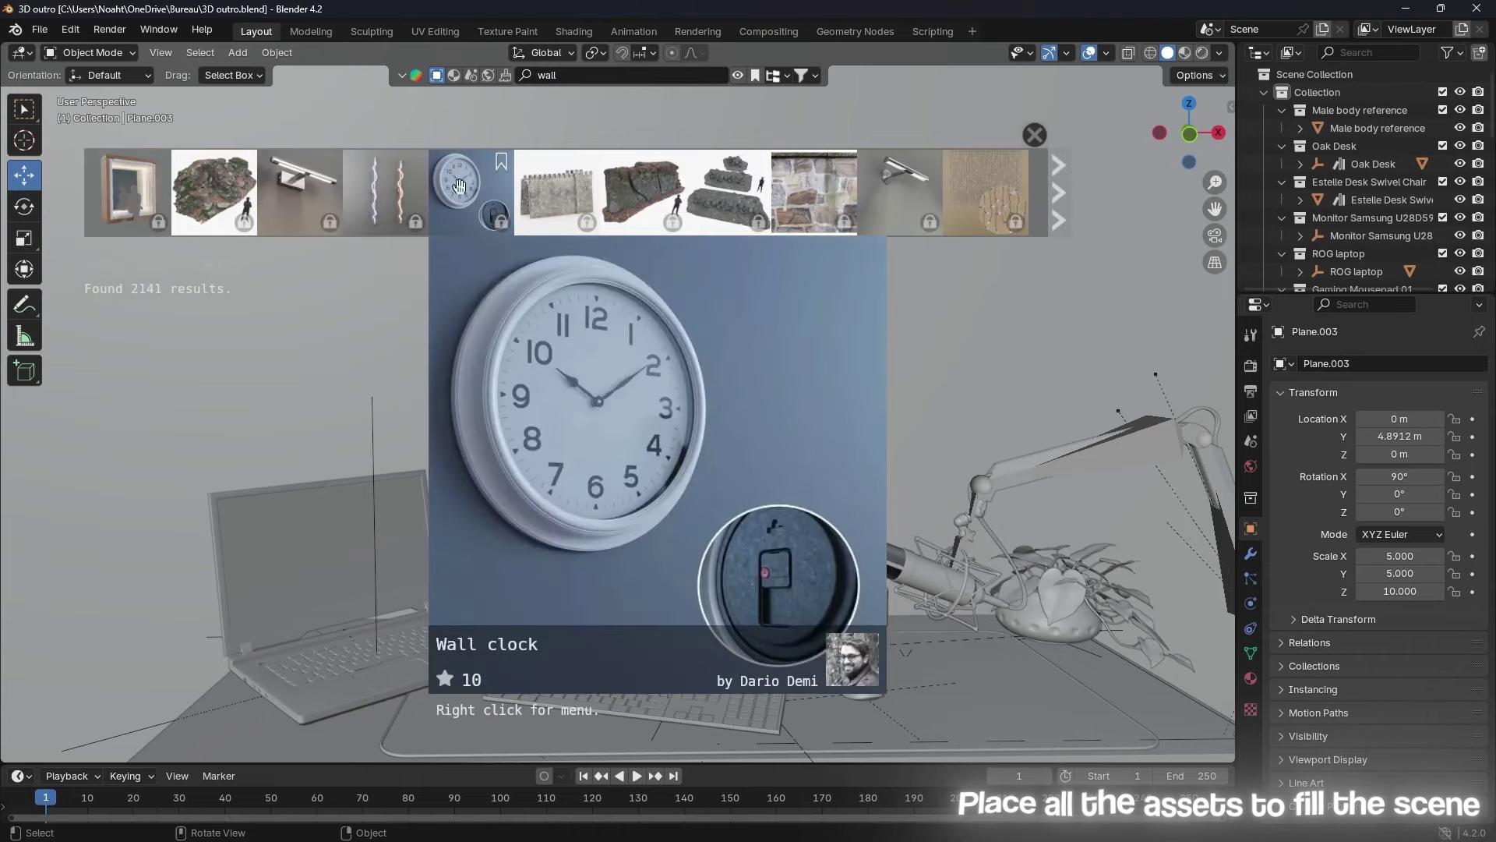
left_click(1061, 178)
scroll(955, 201, "down", 1)
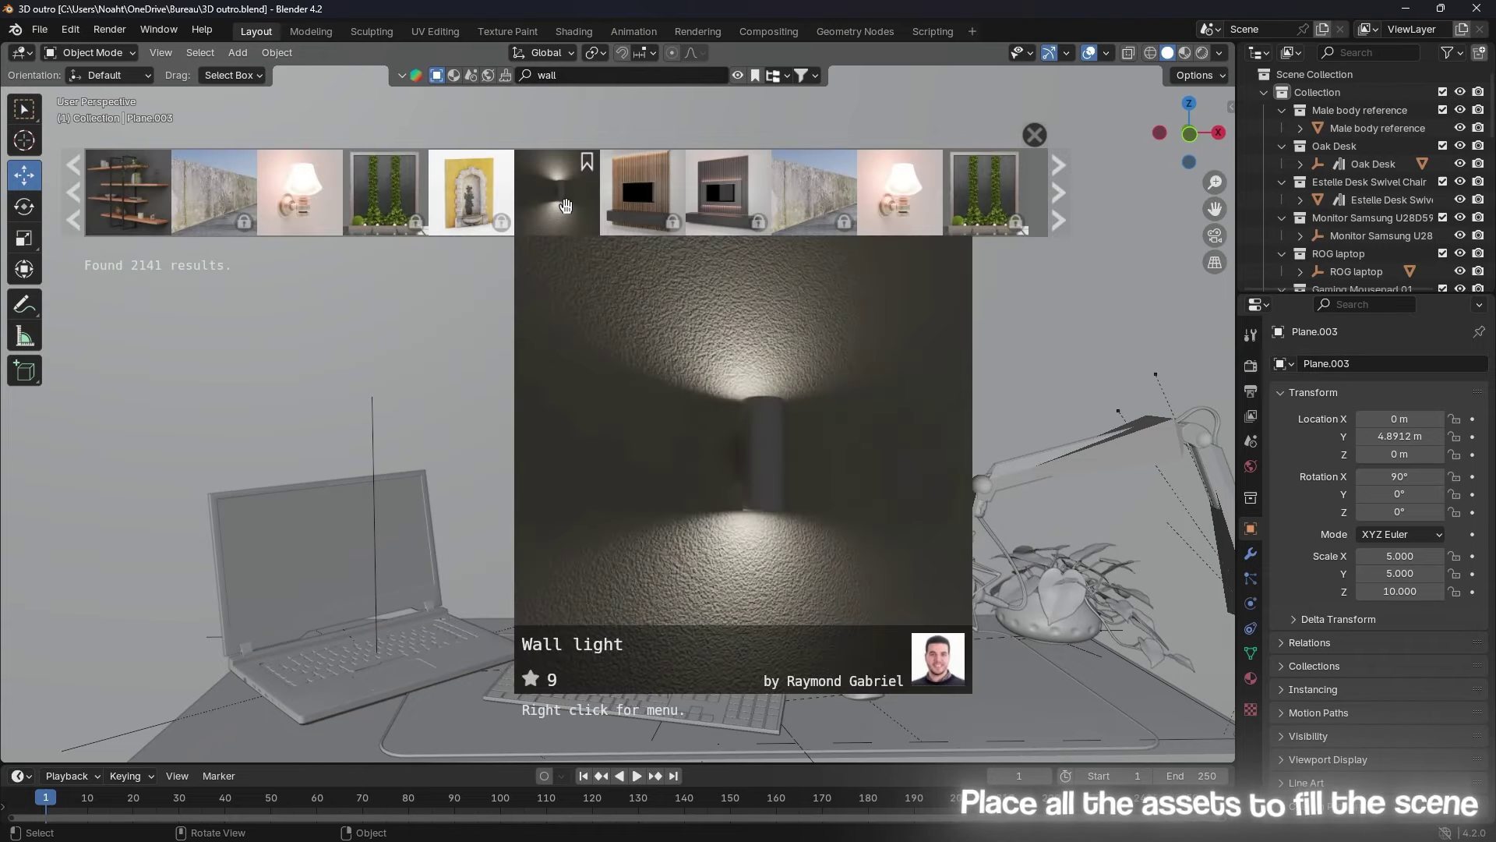
left_click_drag(128, 193, 514, 252)
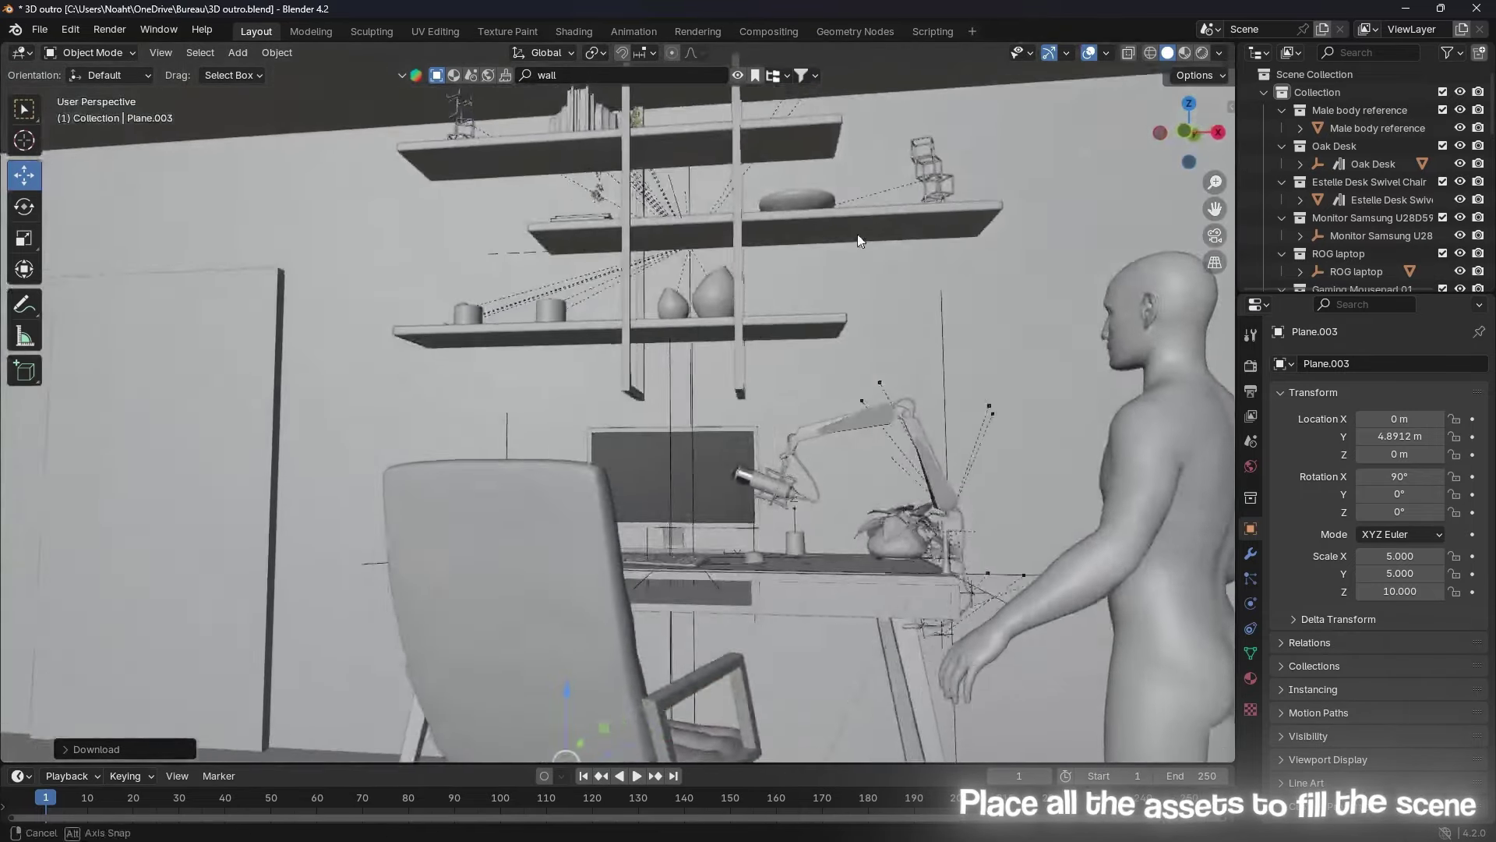
Step: Scale the wall shelf down to 0.611 and orbit to check it above the desk
key("s")
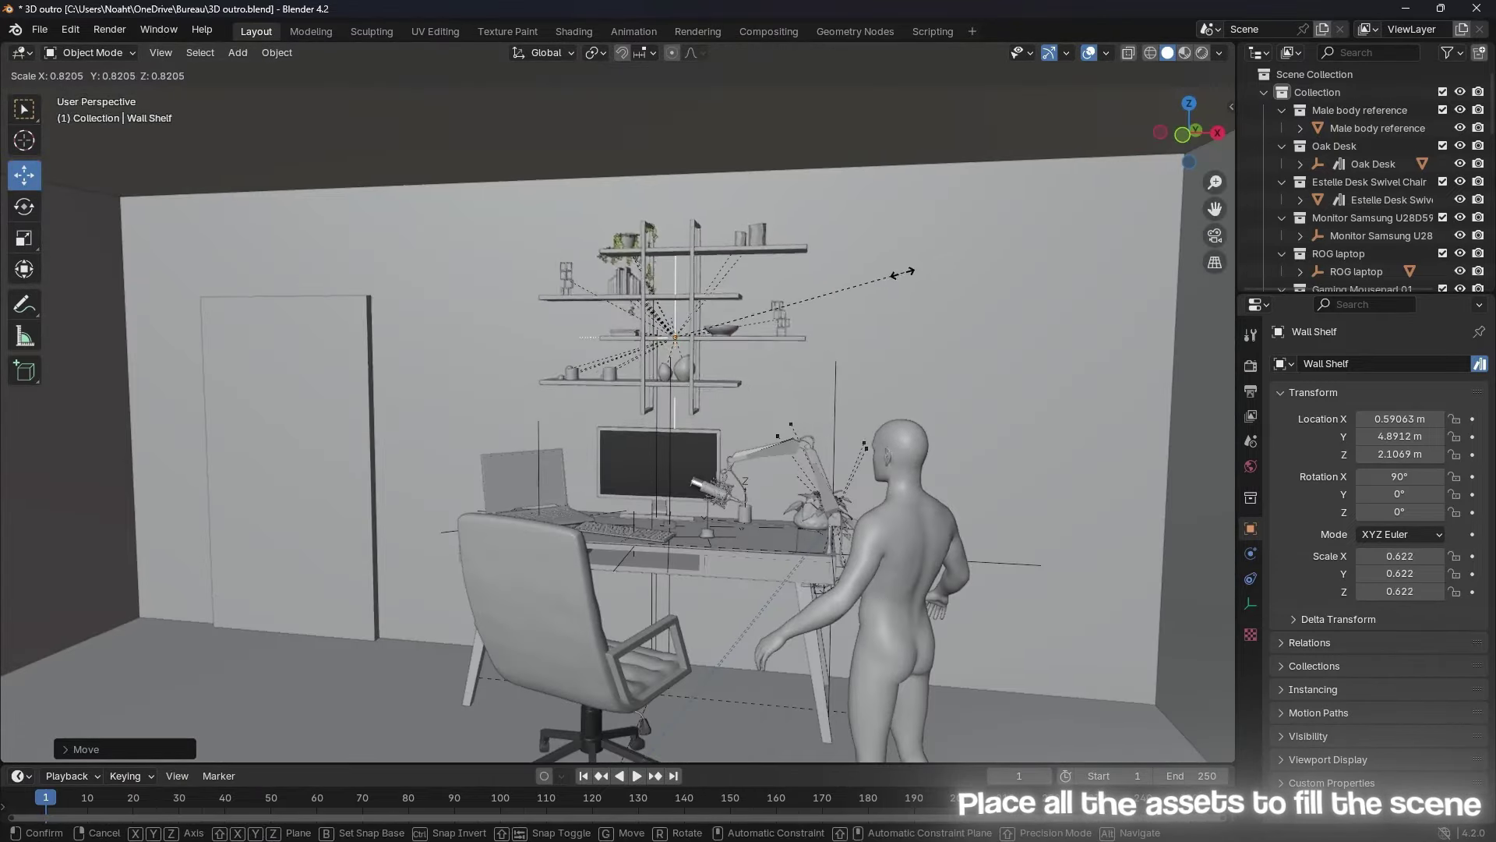
middle_click_drag(680, 218, 638, 295)
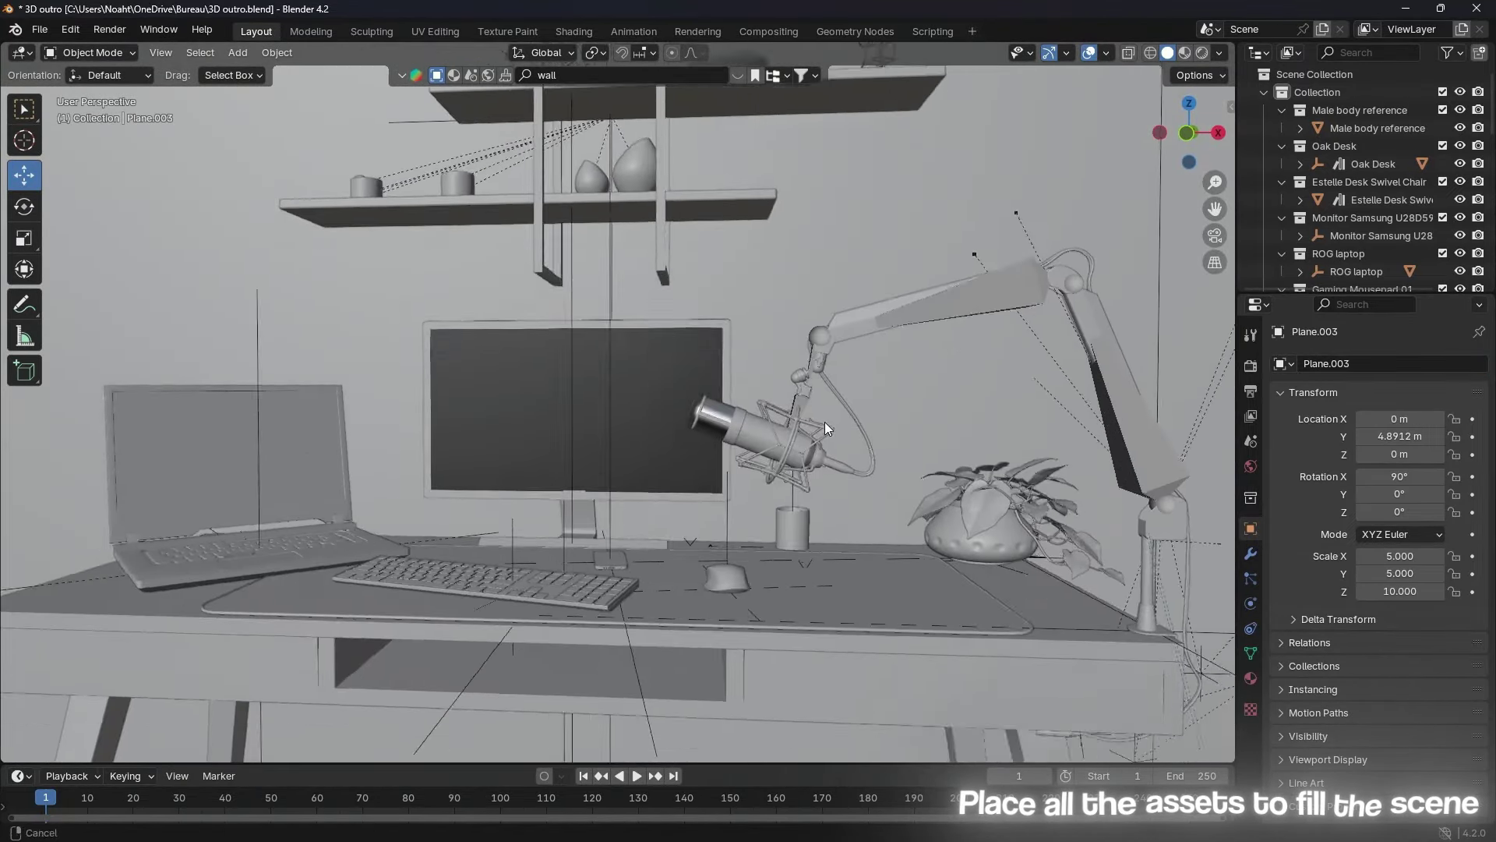
middle_click_drag(825, 422, 855, 406)
middle_click_drag(703, 452, 644, 375)
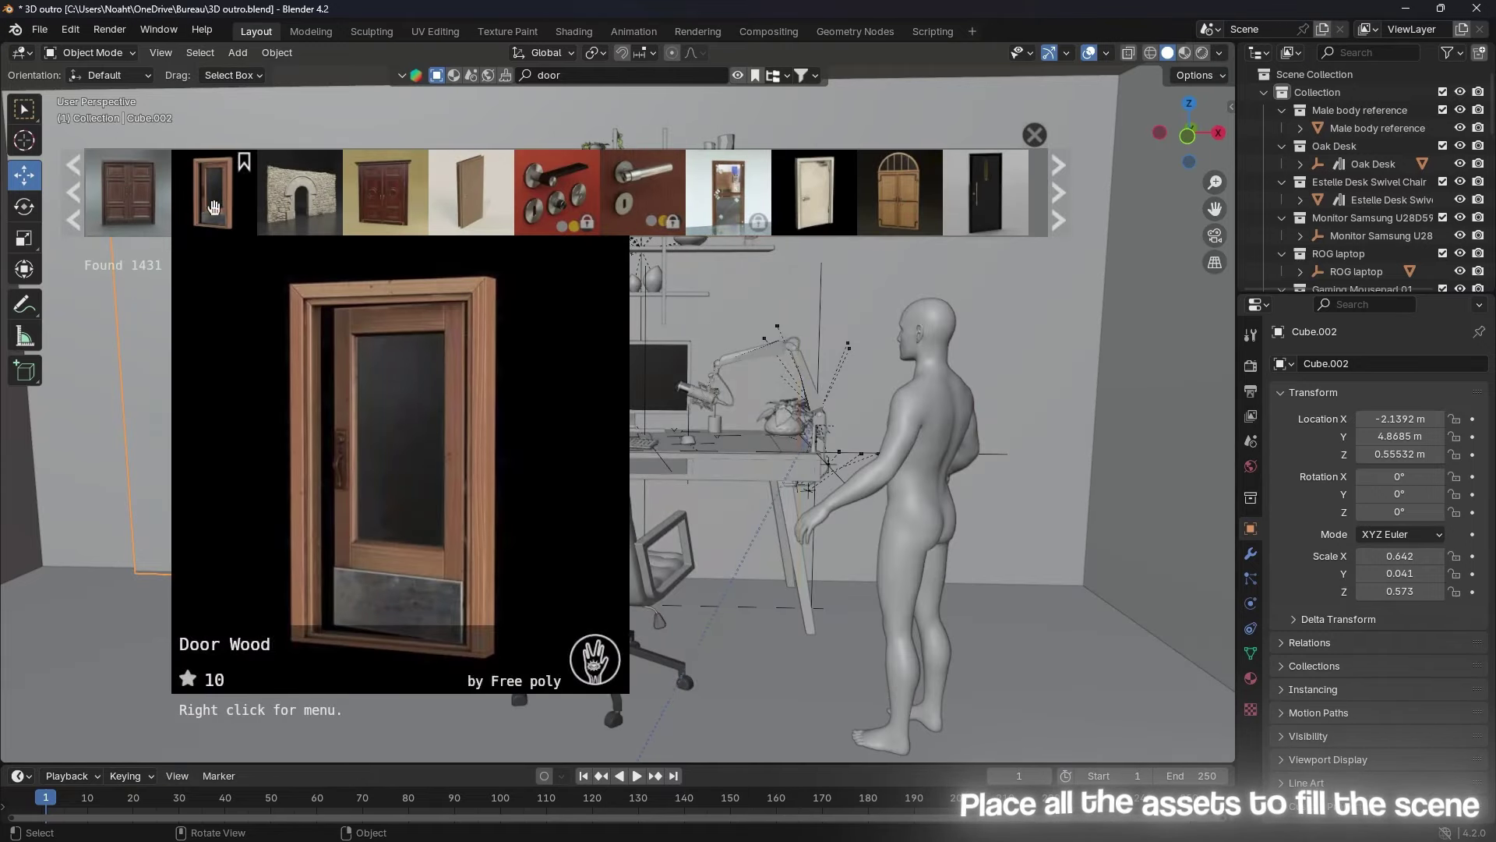
Step: Drop the Door MF asset into the room and push it back against the wall
scroll(179, 195, "down", 2)
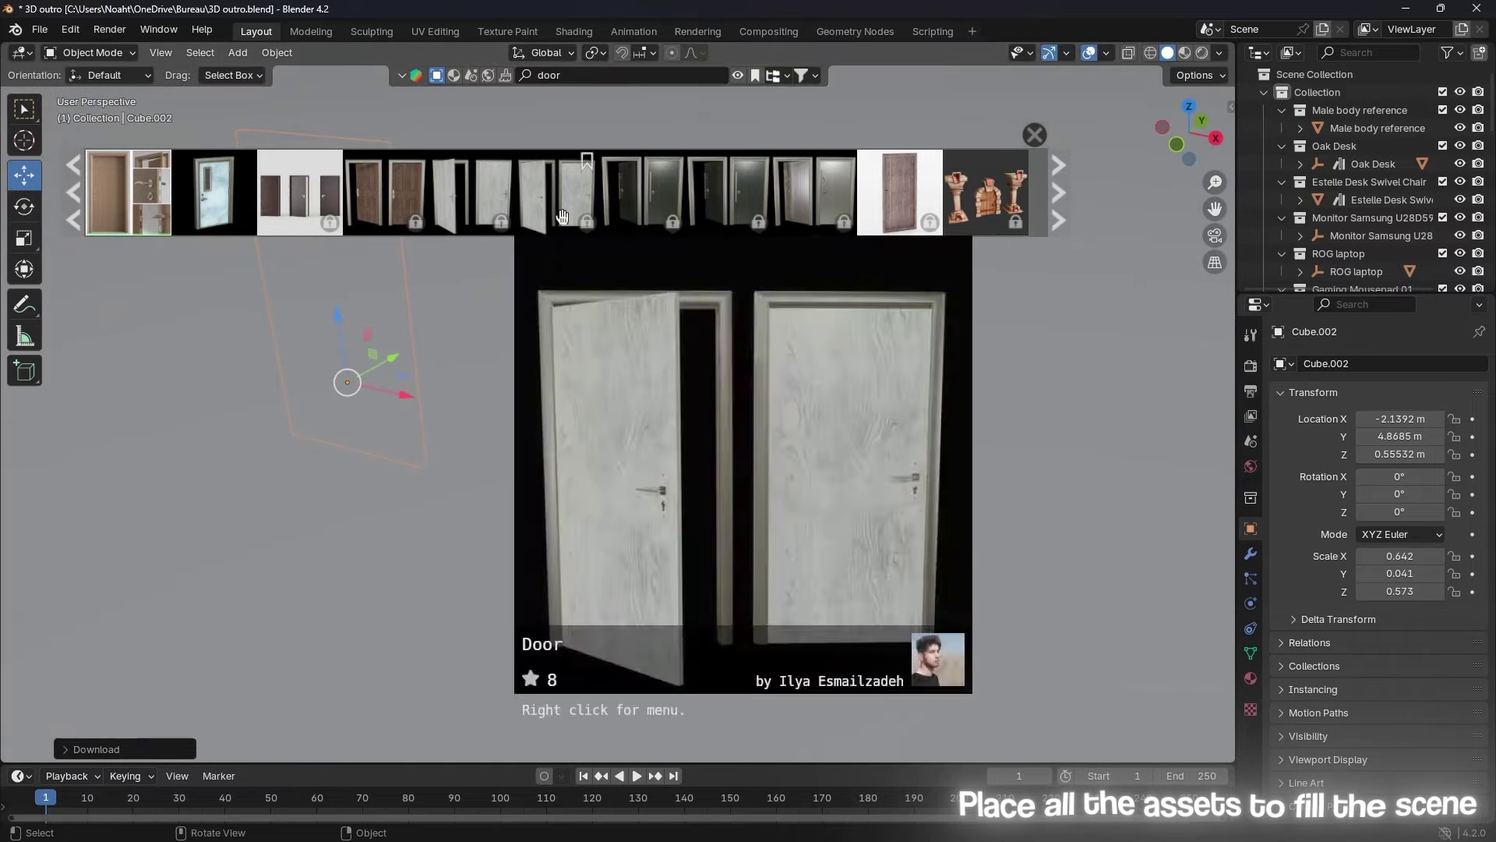
mouse_move(475, 195)
left_mouse_down()
mouse_move(545, 403)
mouse_move(520, 389)
left_mouse_up()
scroll(549, 680, "up", 2)
scroll(469, 554, "up", 5)
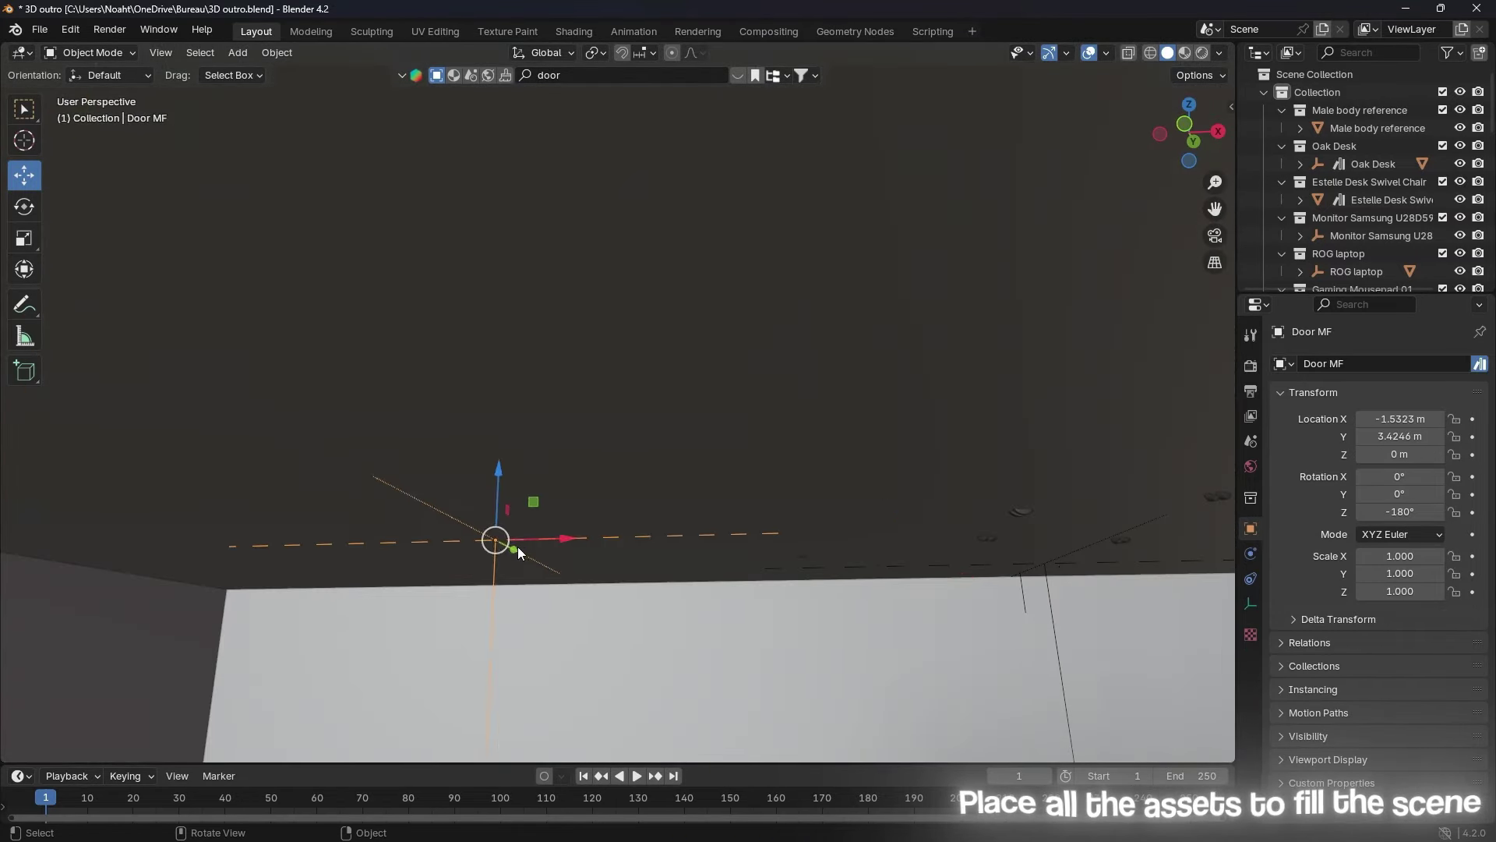
left_click_drag(518, 552, 765, 624)
scroll(518, 551, "down", 5)
scroll(746, 505, "up", 5)
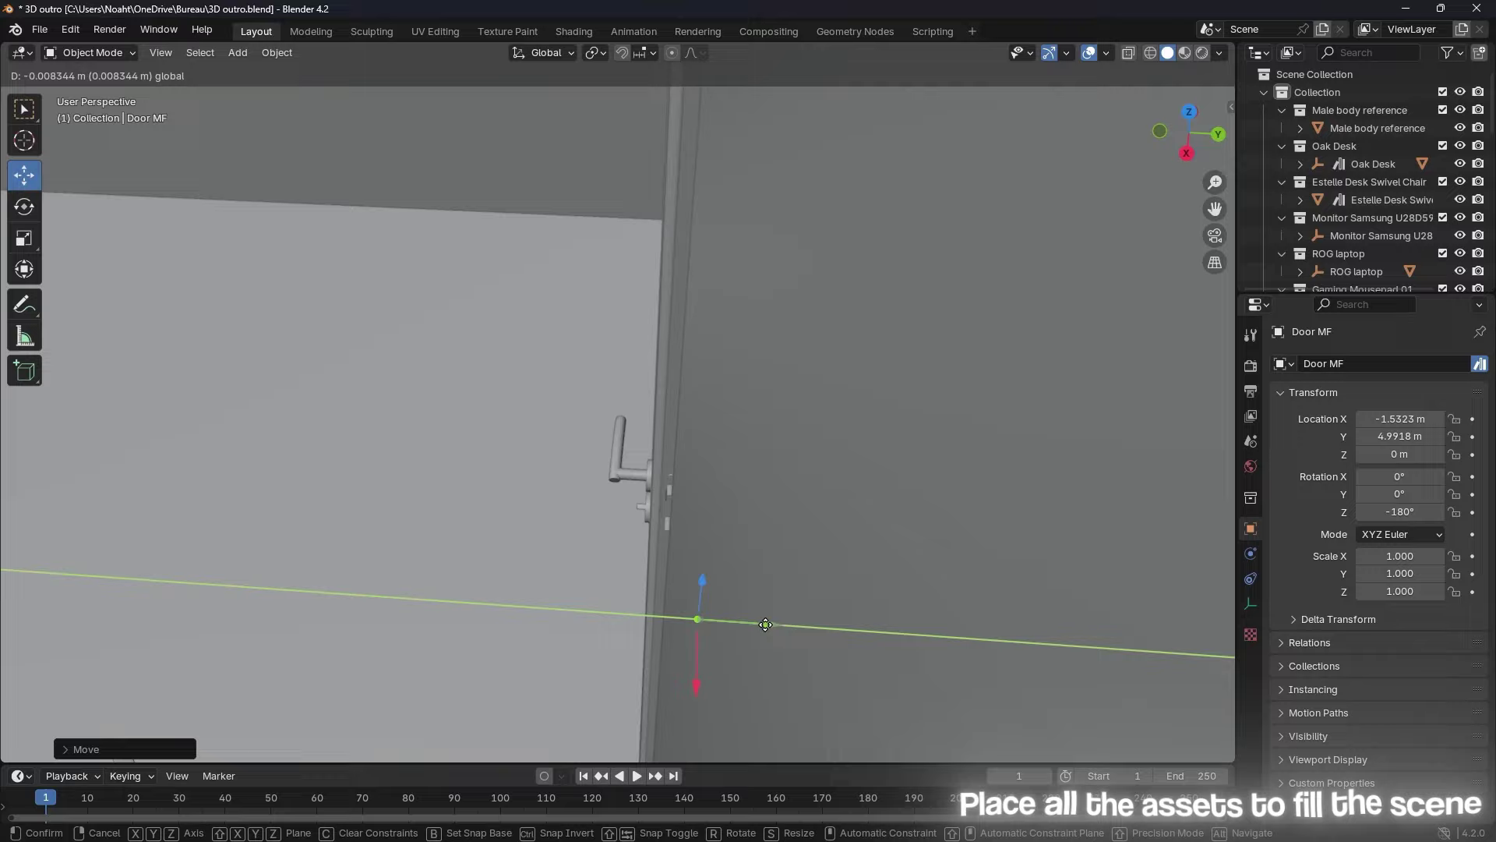
scroll(765, 624, "down", 3)
mouse_move(656, 532)
middle_mouse_down()
mouse_move(625, 614)
mouse_move(614, 500)
middle_mouse_up()
scroll(614, 501, "down", 3)
Step: Scale the door to 1.141 and shift it along Y to 5.0243
key("s")
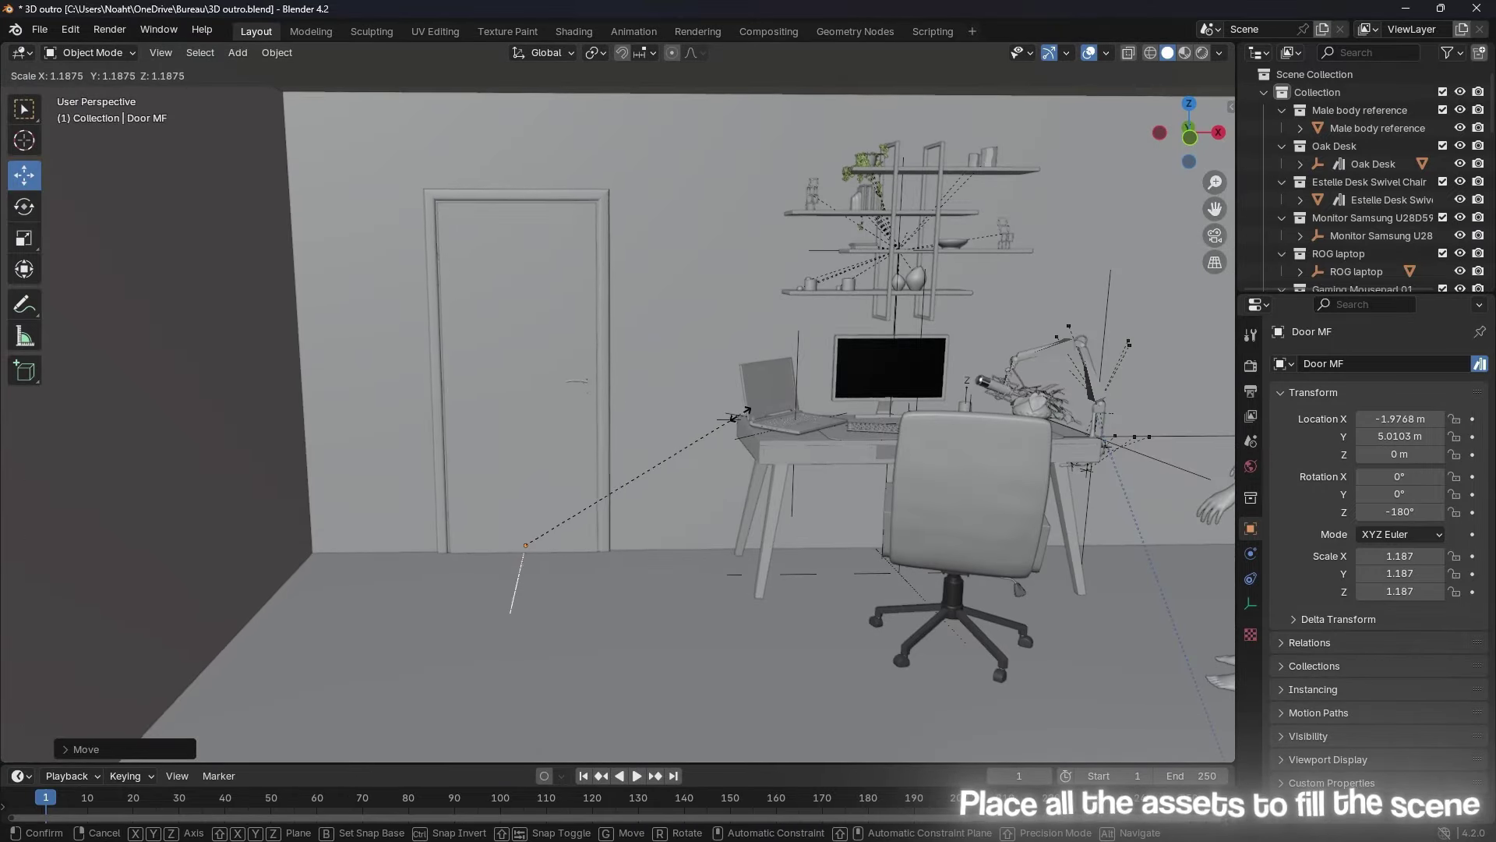
left_click(741, 414)
middle_click_drag(741, 414, 651, 430)
scroll(795, 506, "up", 8)
key("g")
key("y")
left_click(802, 499)
scroll(848, 483, "down", 8)
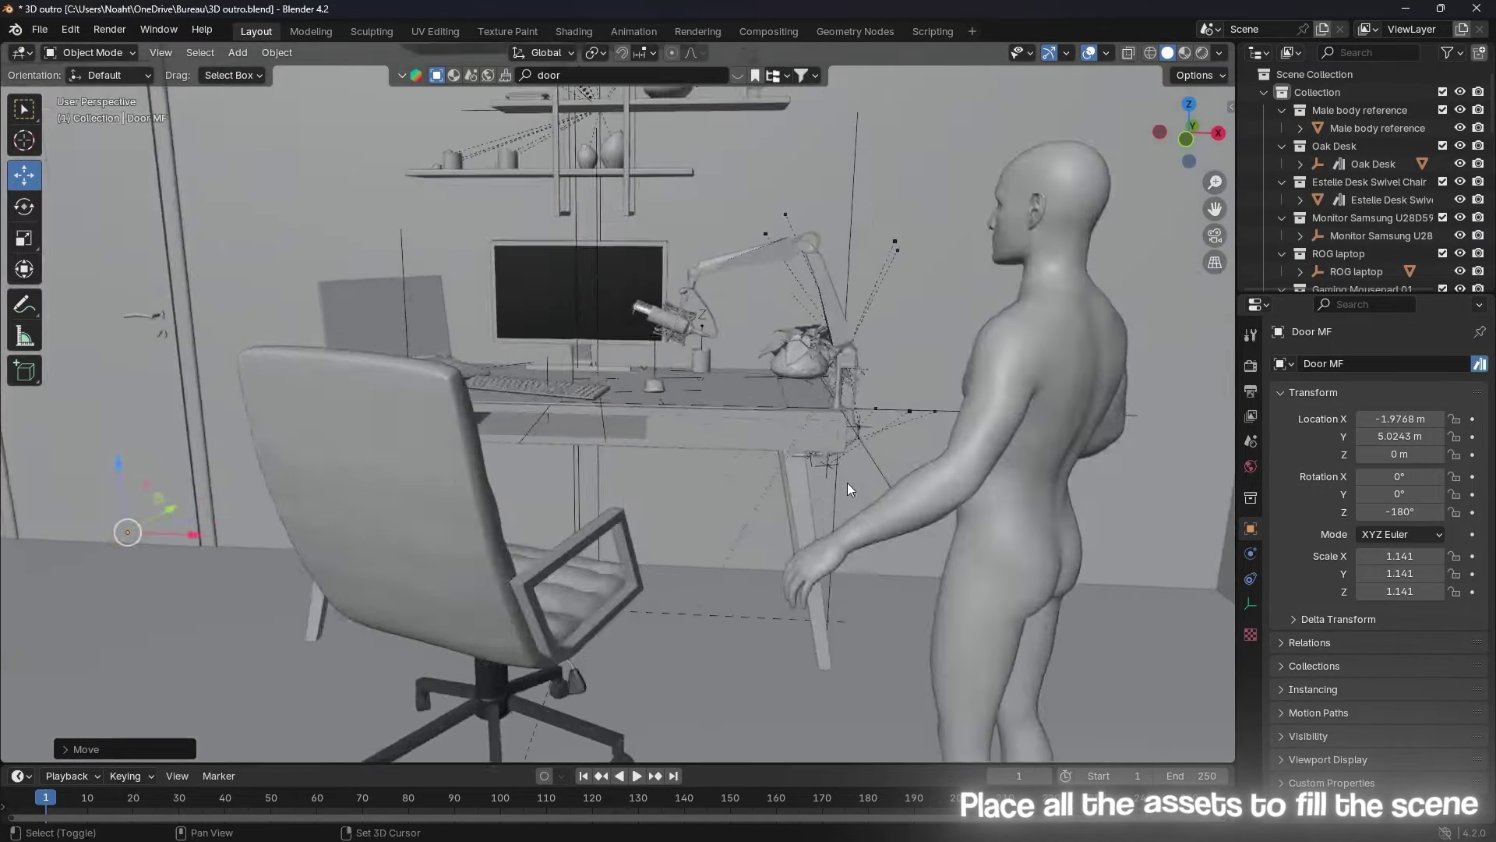
scroll(848, 484, "down", 6)
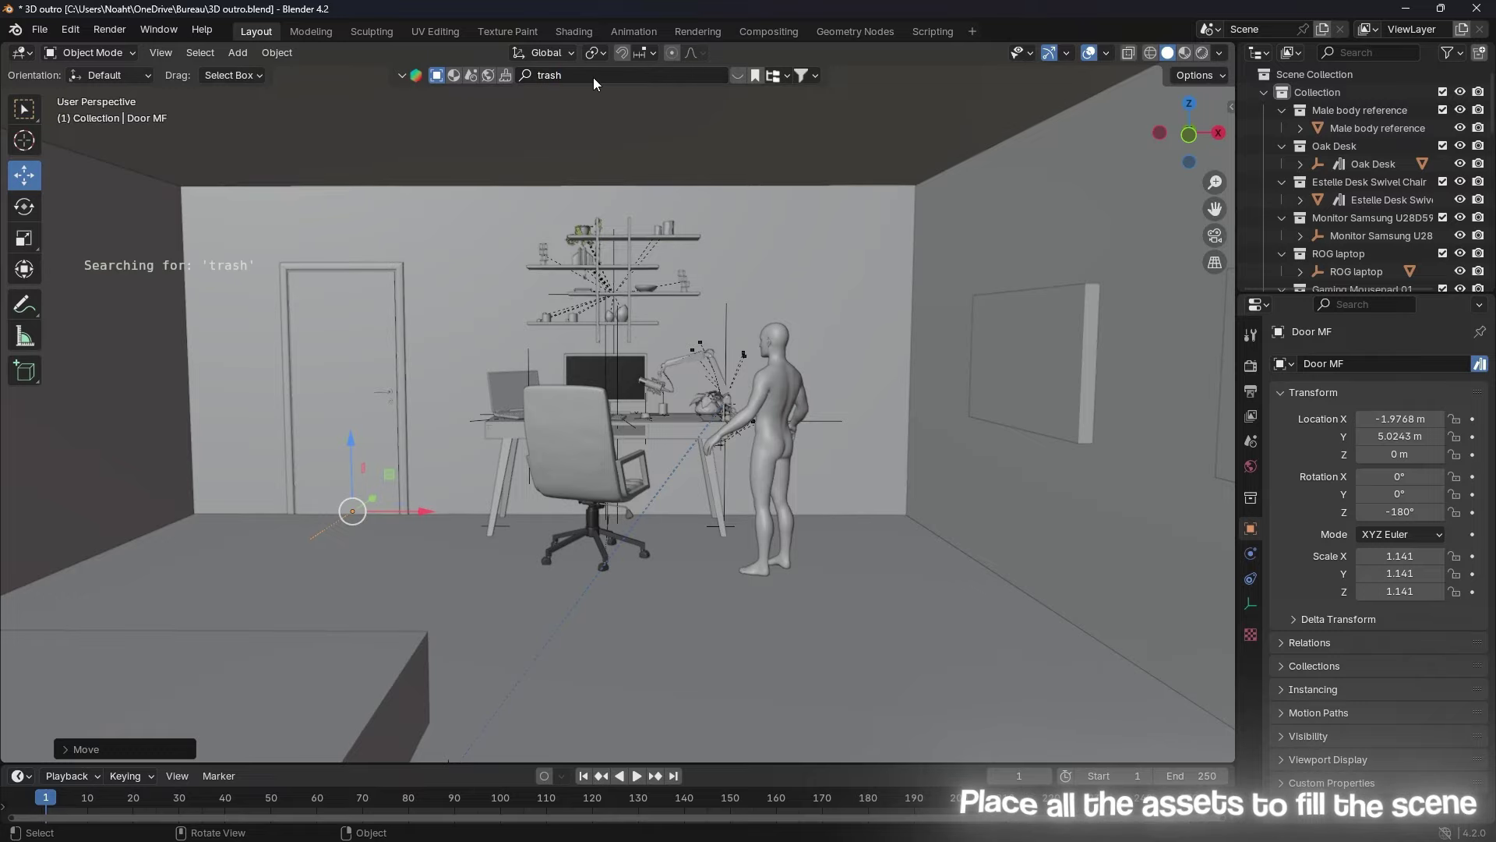
Step: Bring in the wire-mesh office trash bin and slide it along X under the desk
left_click(609, 74)
type("bin")
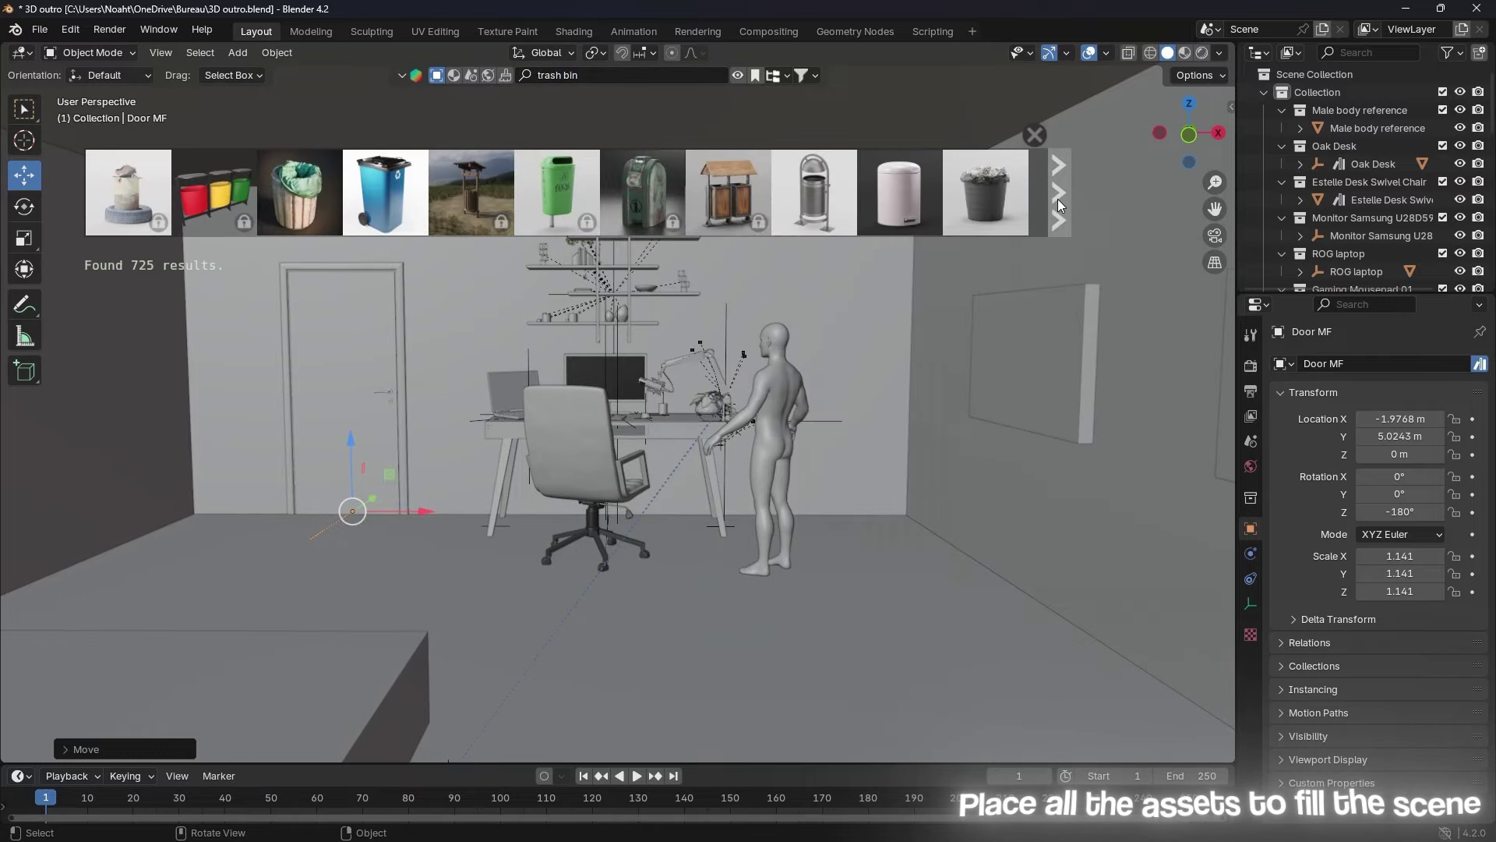
scroll(811, 192, "down", 5)
mouse_move(383, 192)
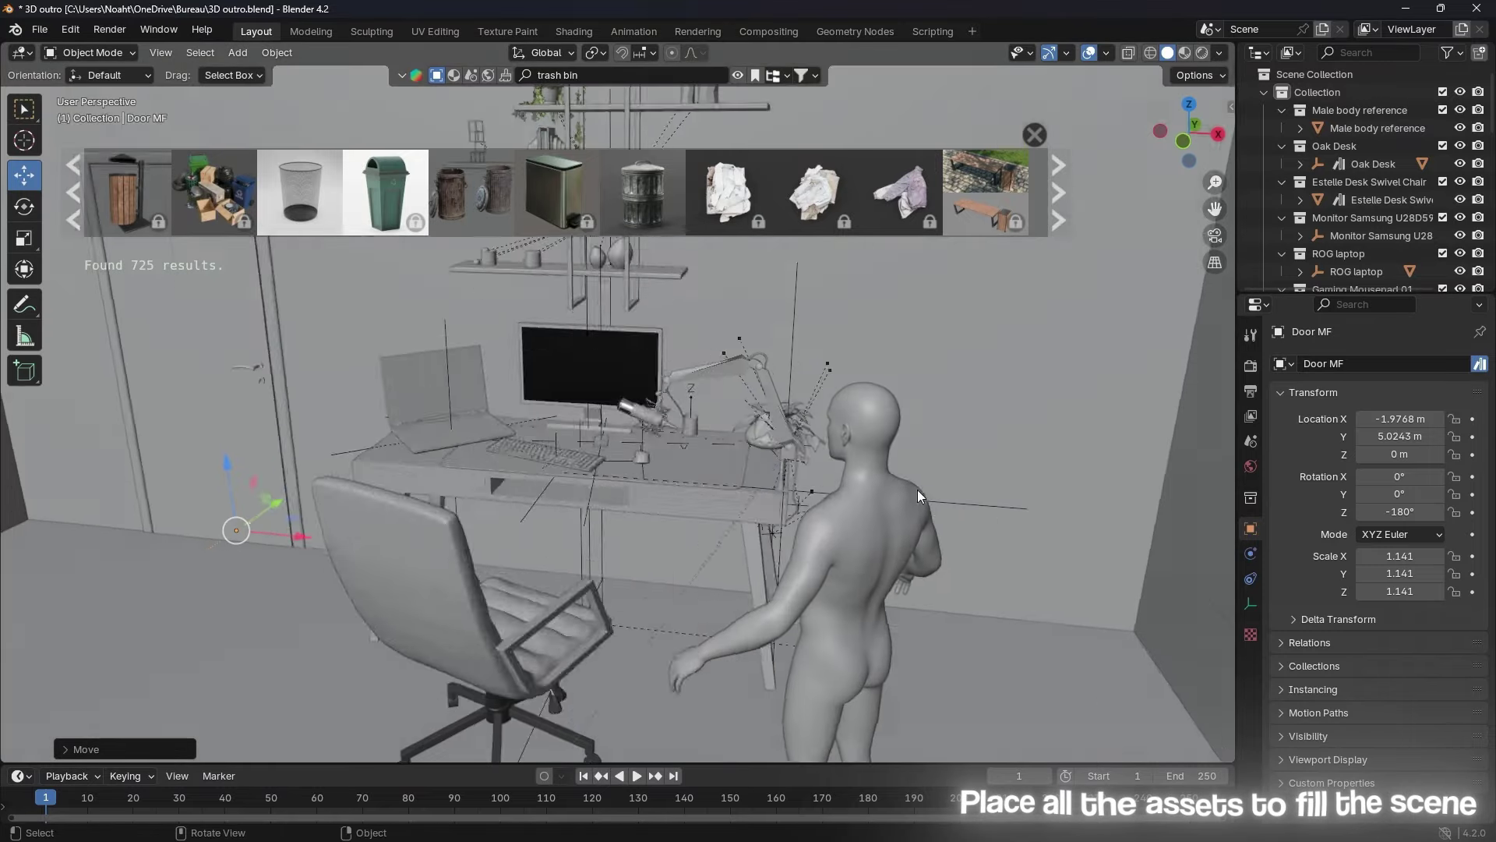
mouse_move(300, 193)
left_mouse_down()
mouse_move(736, 628)
mouse_move(704, 620)
left_mouse_up()
mouse_move(705, 623)
middle_mouse_down()
mouse_move(815, 624)
mouse_move(769, 578)
middle_mouse_up()
key("g")
key("x")
left_click(760, 635)
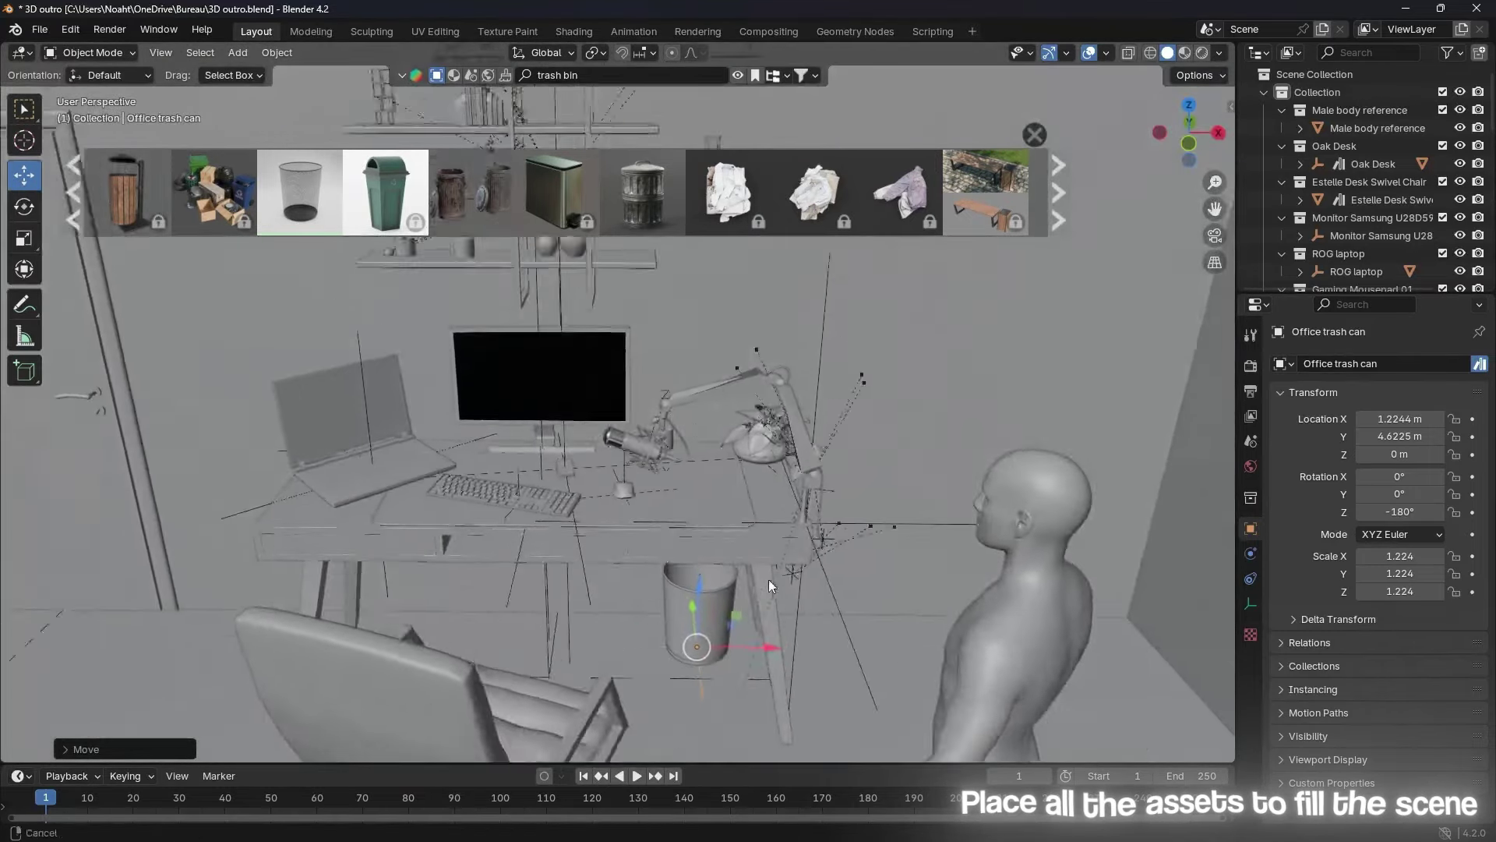
Step: Search the asset library for 'carpet'
left_click(606, 73)
type("carpet")
key("Return")
Step: Page the carpet results and lay the Carpet square asset under the desk and chair
left_click(1052, 180)
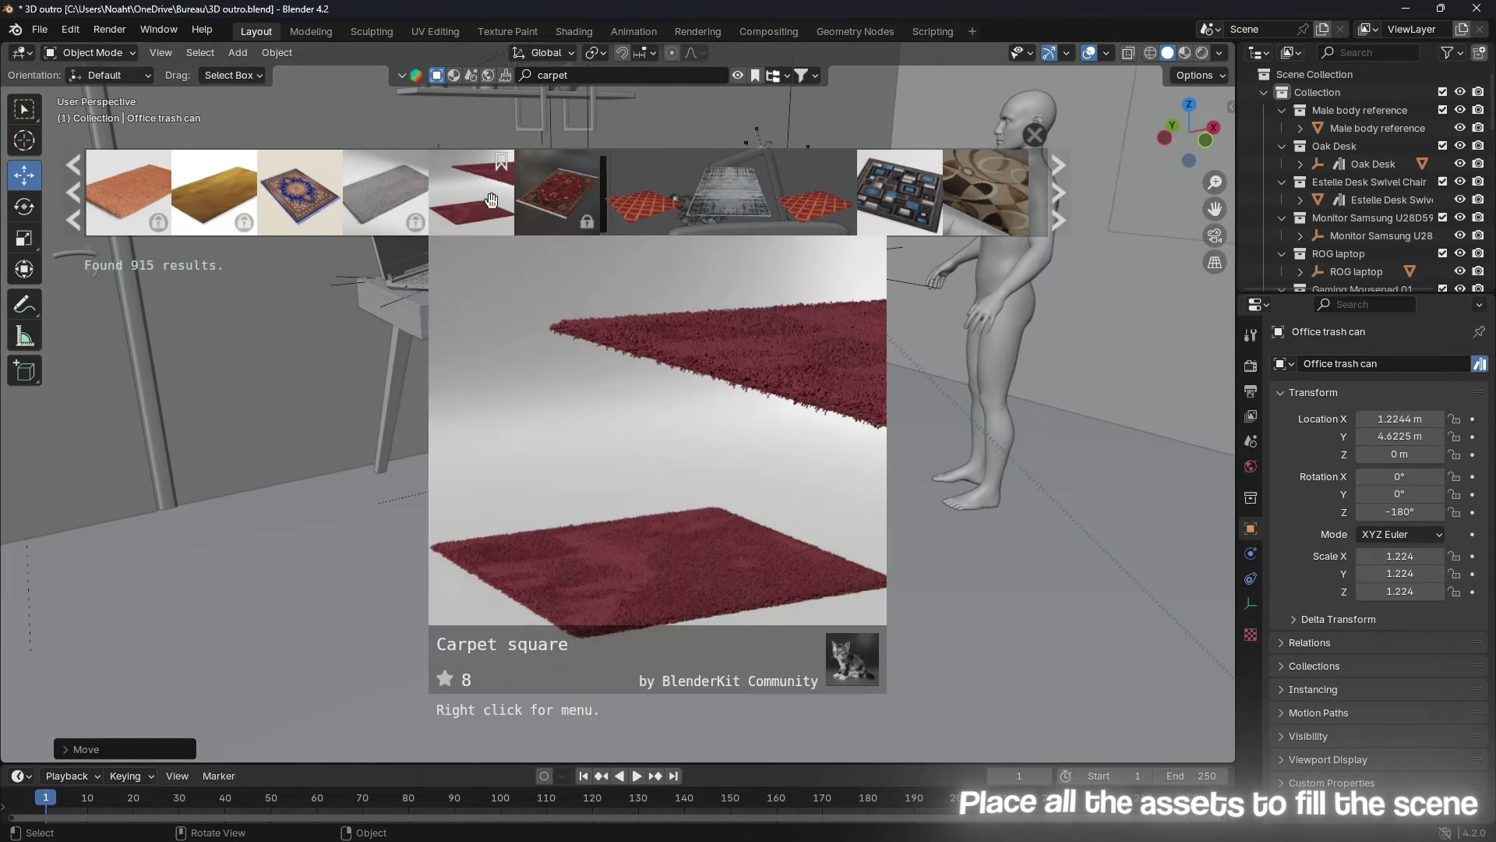
left_click_drag(477, 216, 694, 441)
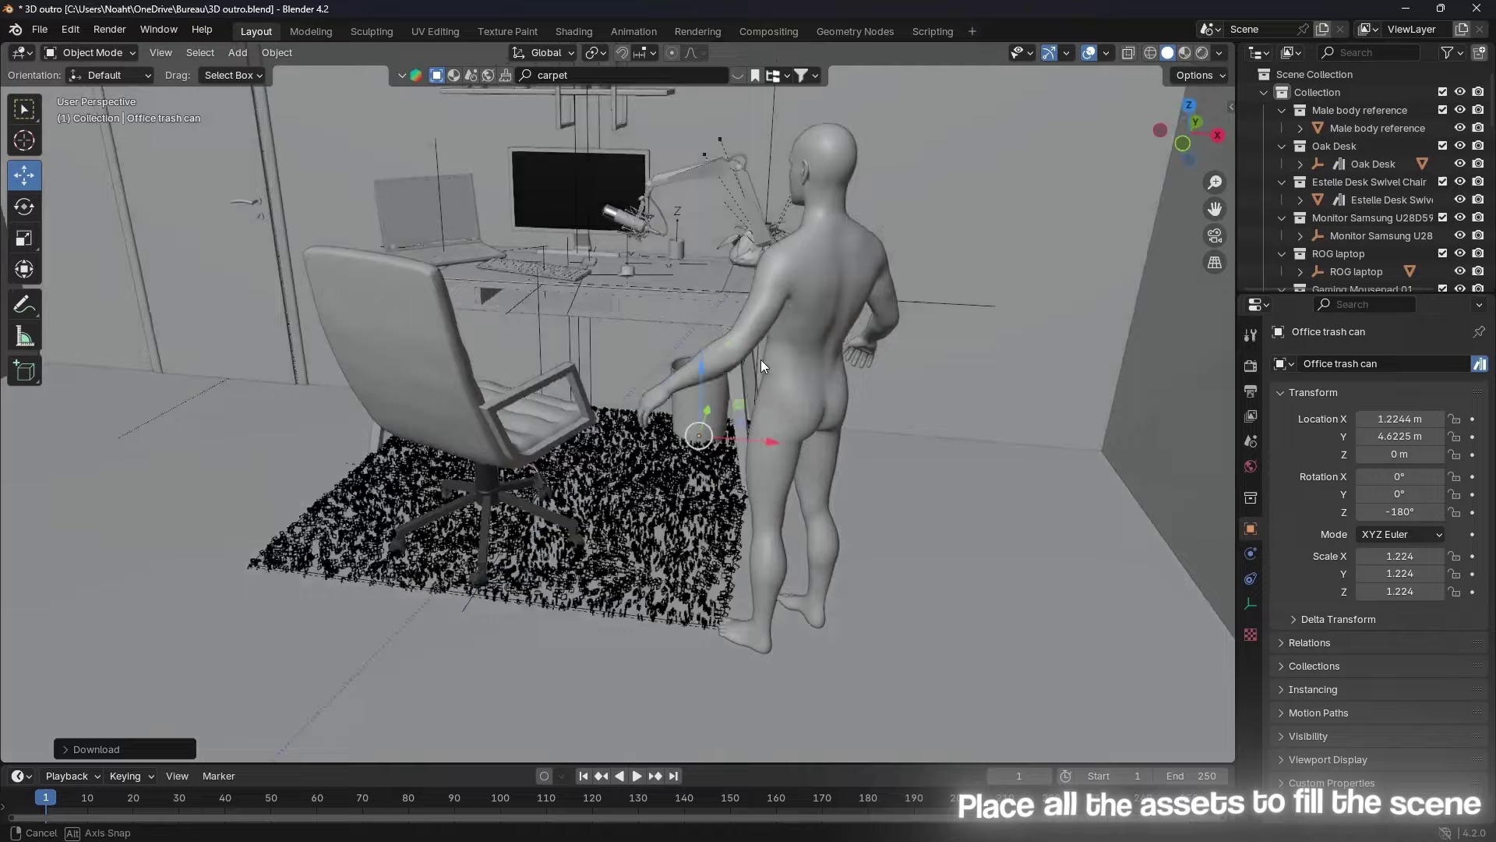
mouse_move(761, 358)
middle_mouse_down()
mouse_move(773, 432)
mouse_move(539, 457)
middle_mouse_up()
left_click(377, 617)
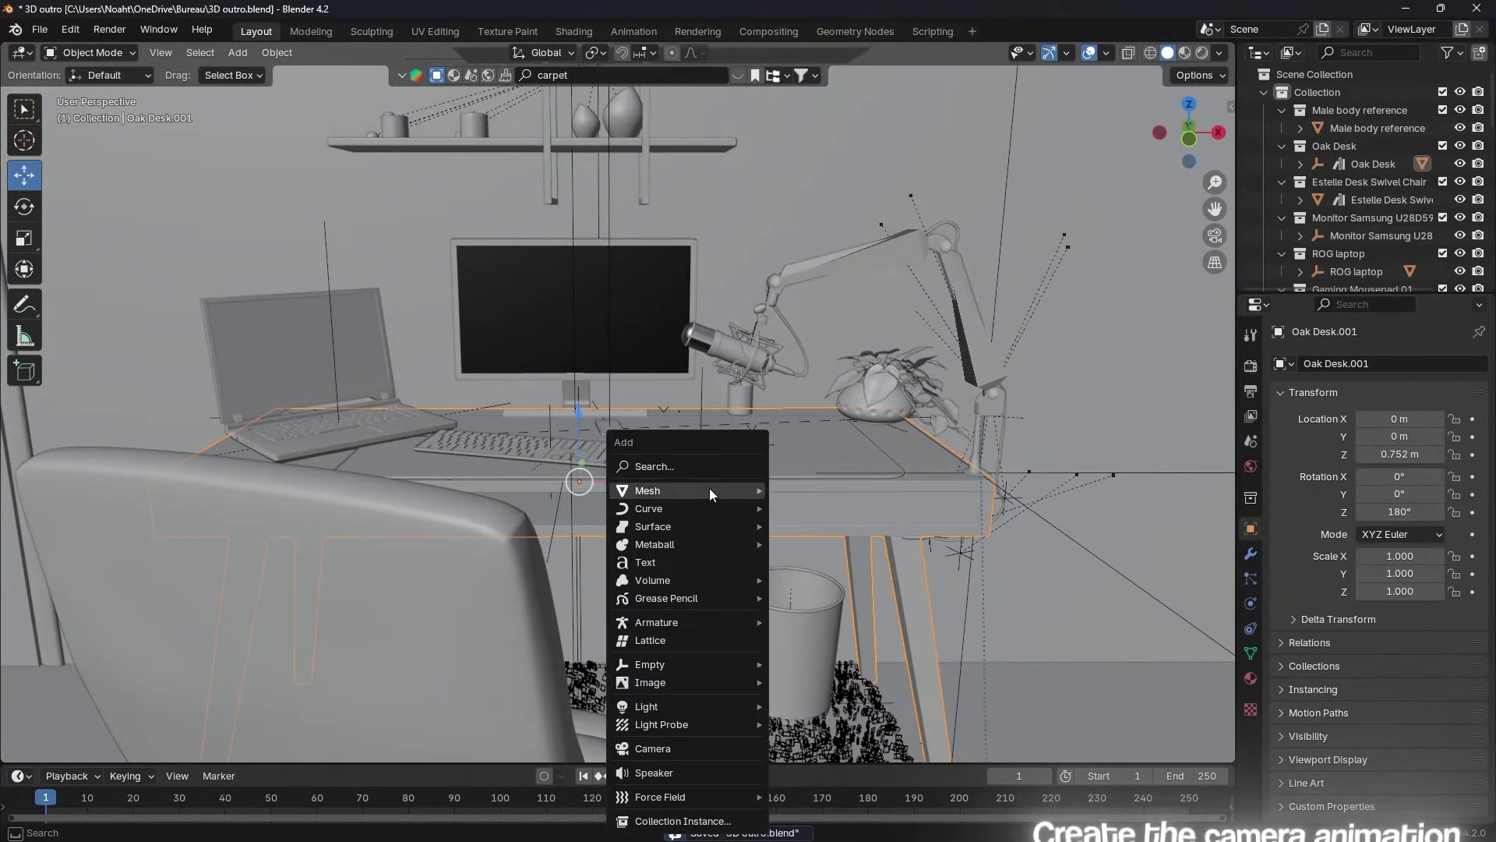
Step: Add a camera, look through it, and enable Lock Camera to View
left_click(653, 748)
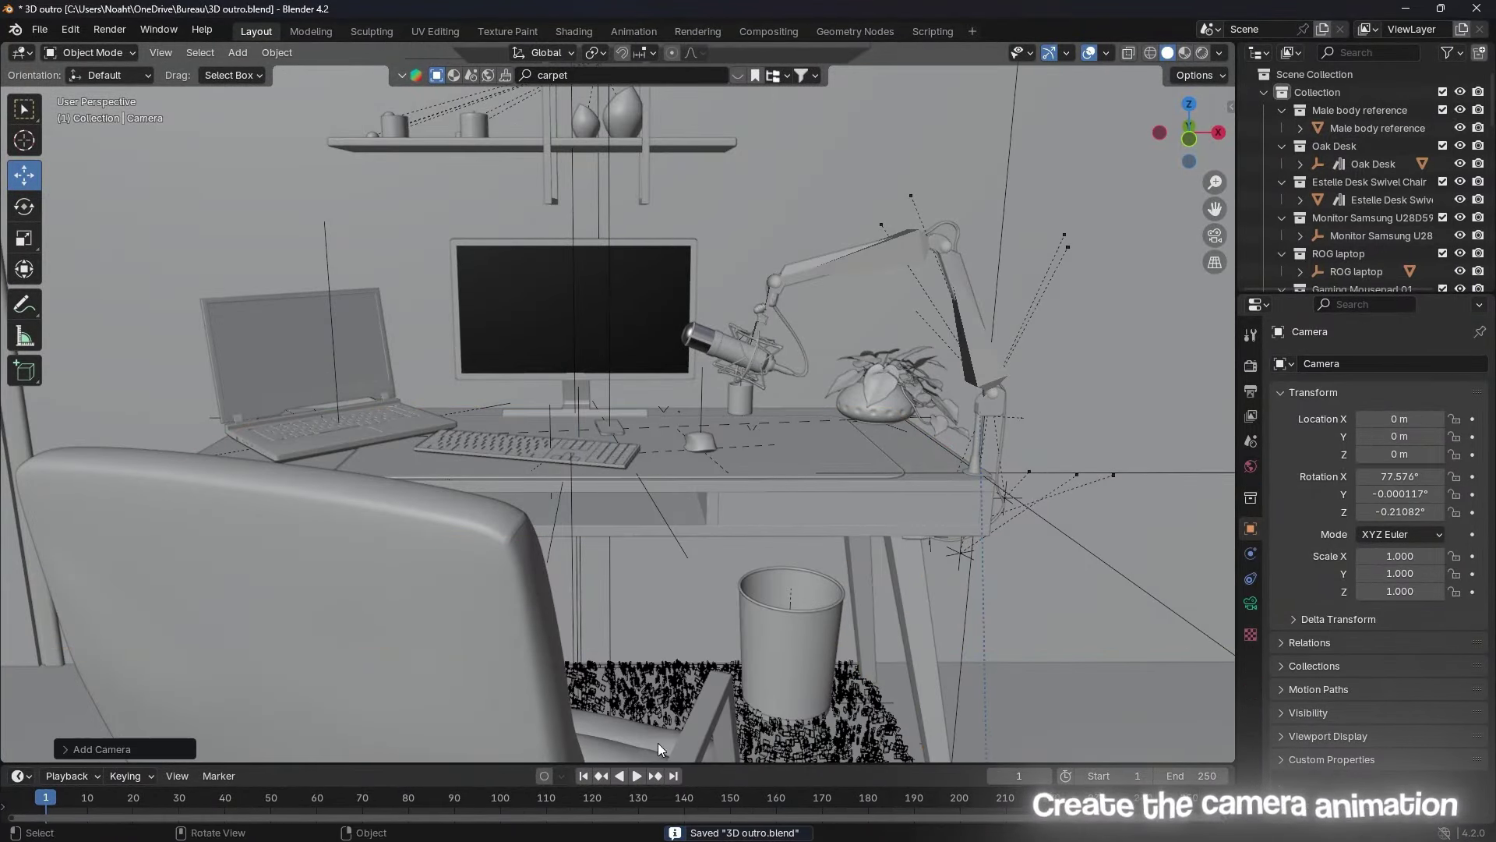
left_click(1251, 390)
left_click(1383, 386)
scroll(1341, 481, "down", 5)
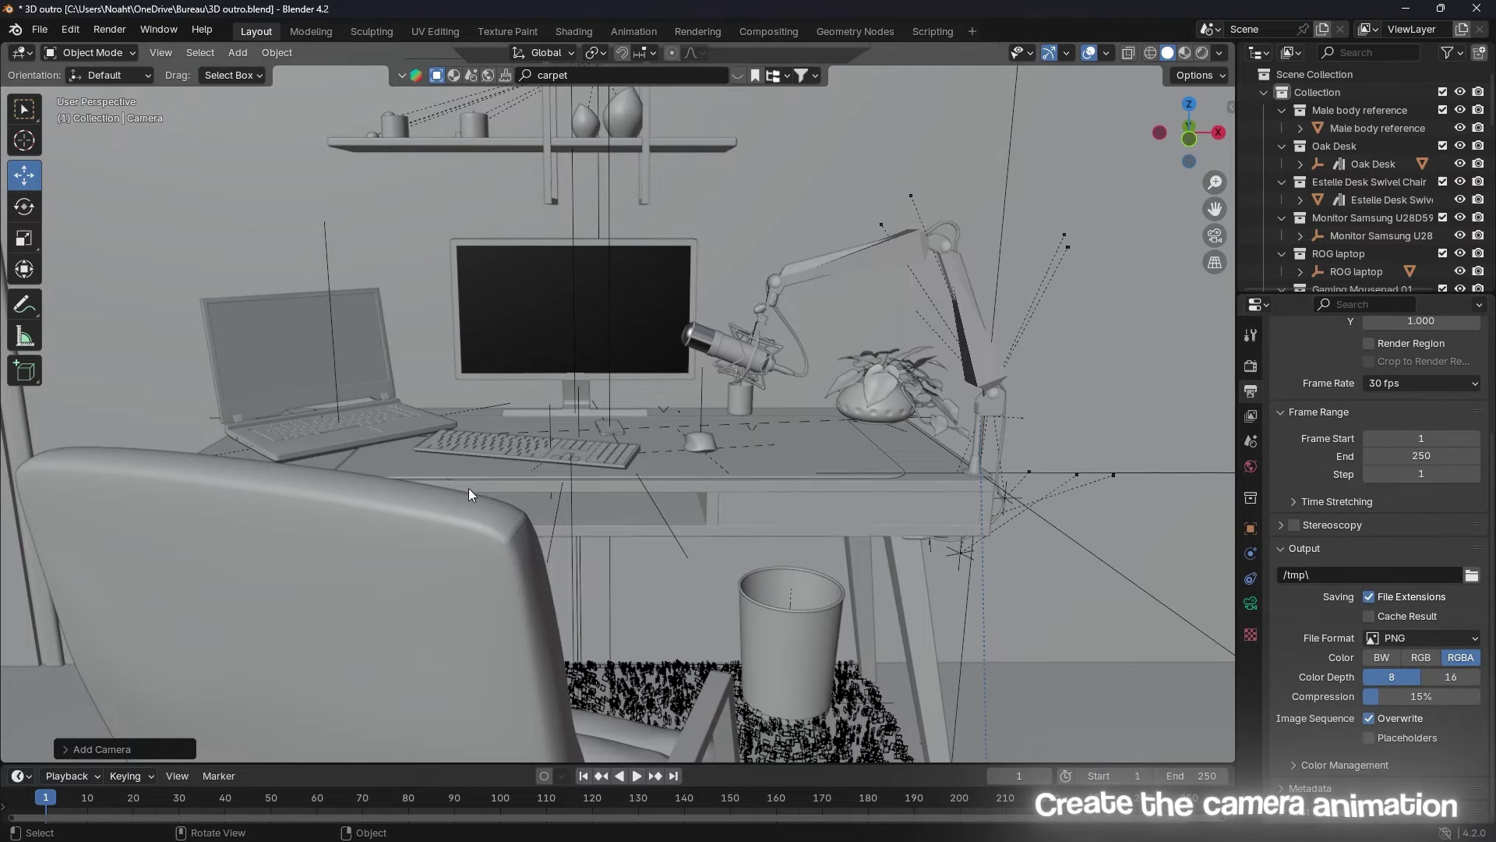
key("KP_0")
key("n")
left_click(1225, 187)
left_click(1093, 337)
key("n")
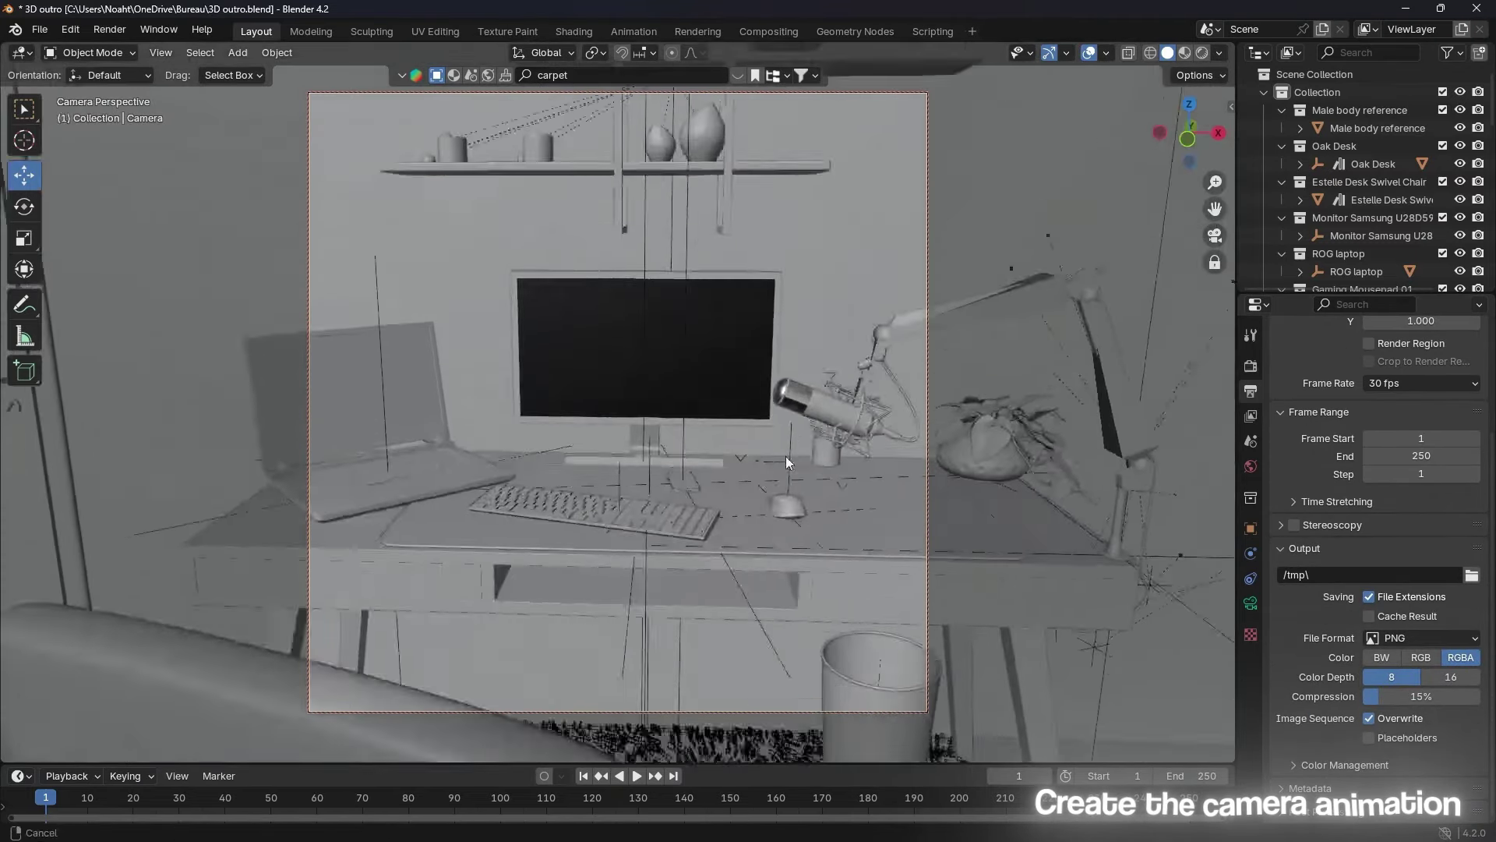
Step: Frame the dark monitor with the camera and keyframe that starting position at frame 1
scroll(785, 456, "up", 5)
scroll(777, 457, "up", 3)
scroll(782, 451, "up", 2)
middle_click_drag(782, 453, 783, 452)
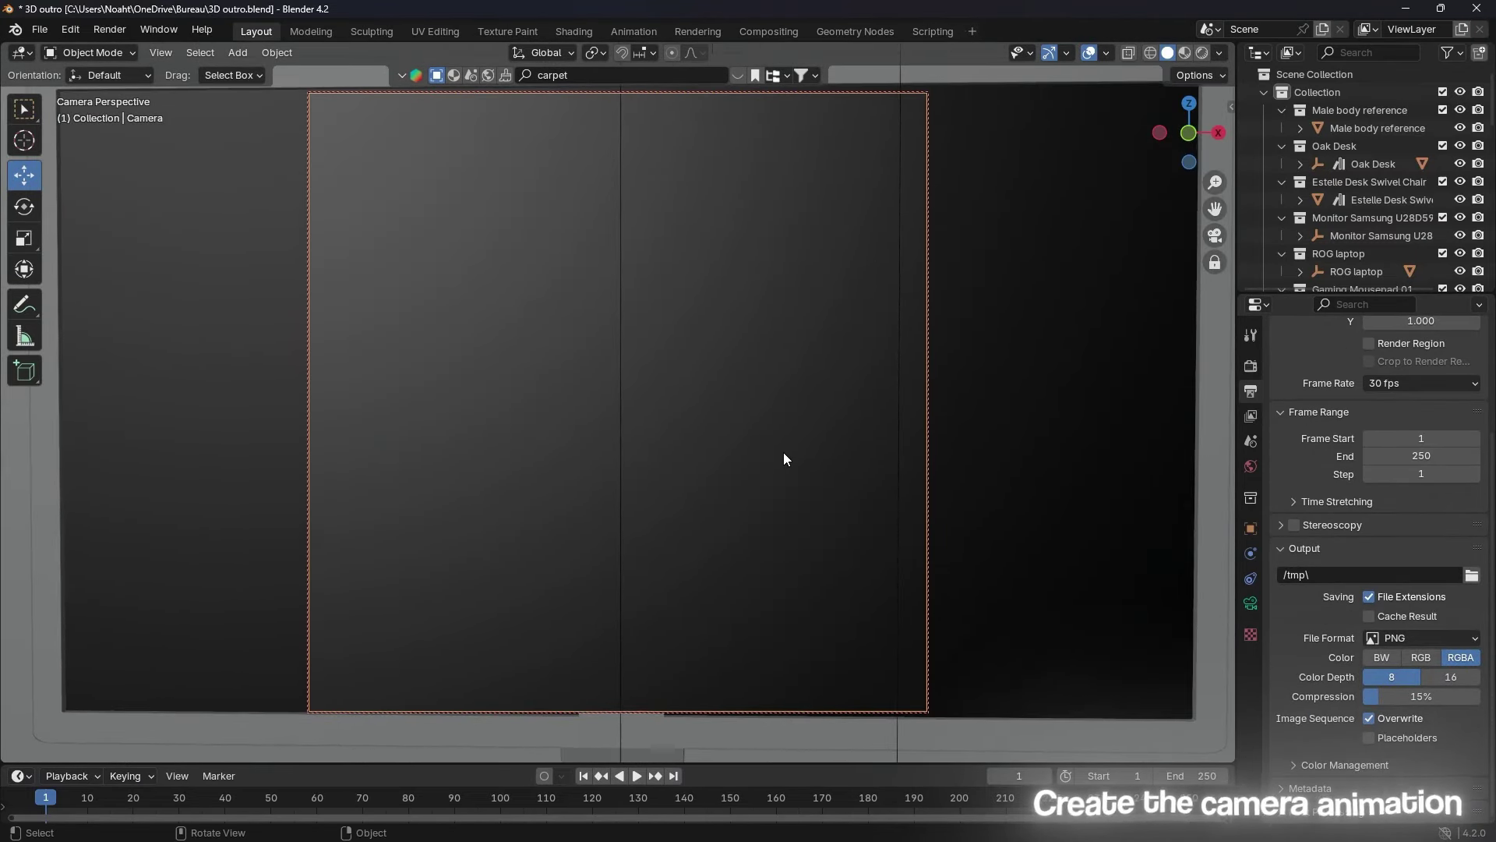
key("o")
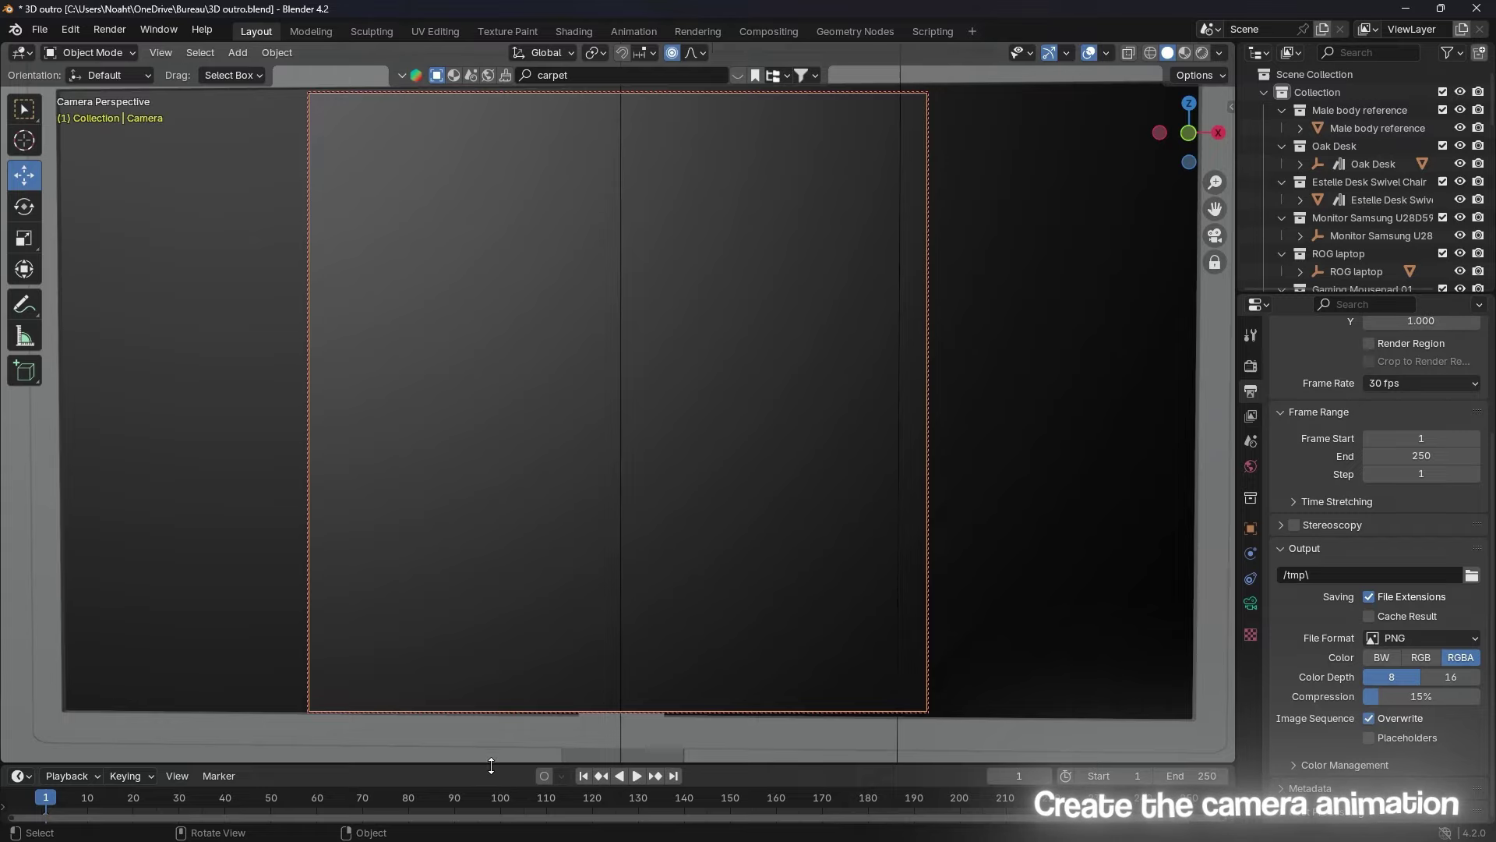
left_click_drag(491, 764, 491, 683)
key("space")
key("space")
Step: Pull the camera back to a wide shot of desk, chair and trash can, keyframed at frame 67
scroll(576, 531, "down", 3)
scroll(656, 567, "down", 3)
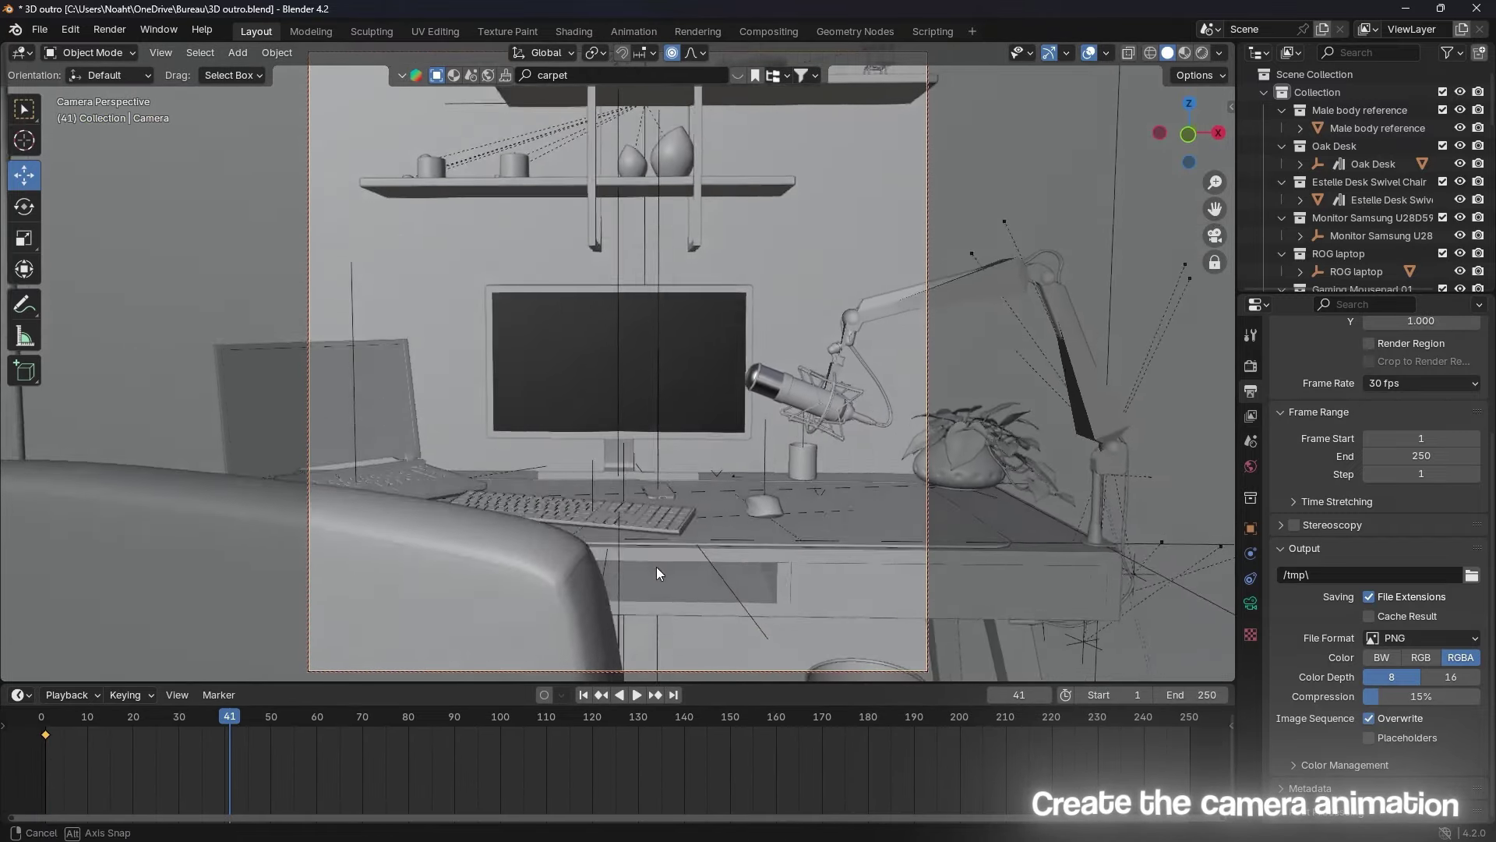
scroll(712, 557, "down", 2)
scroll(718, 553, "down", 1)
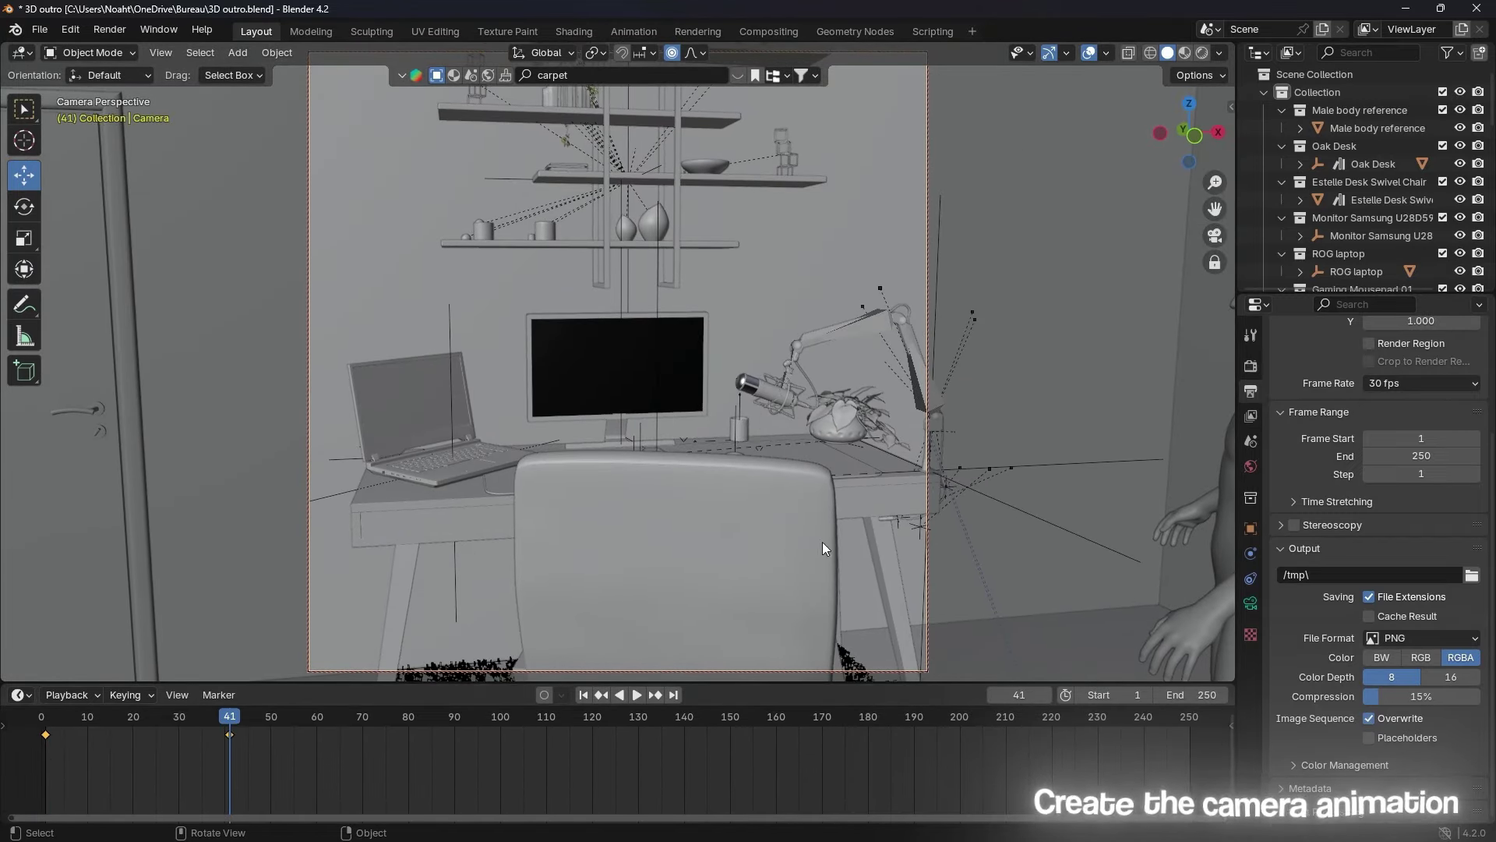
left_click_drag(821, 684, 822, 781)
middle_click_drag(757, 615, 700, 583)
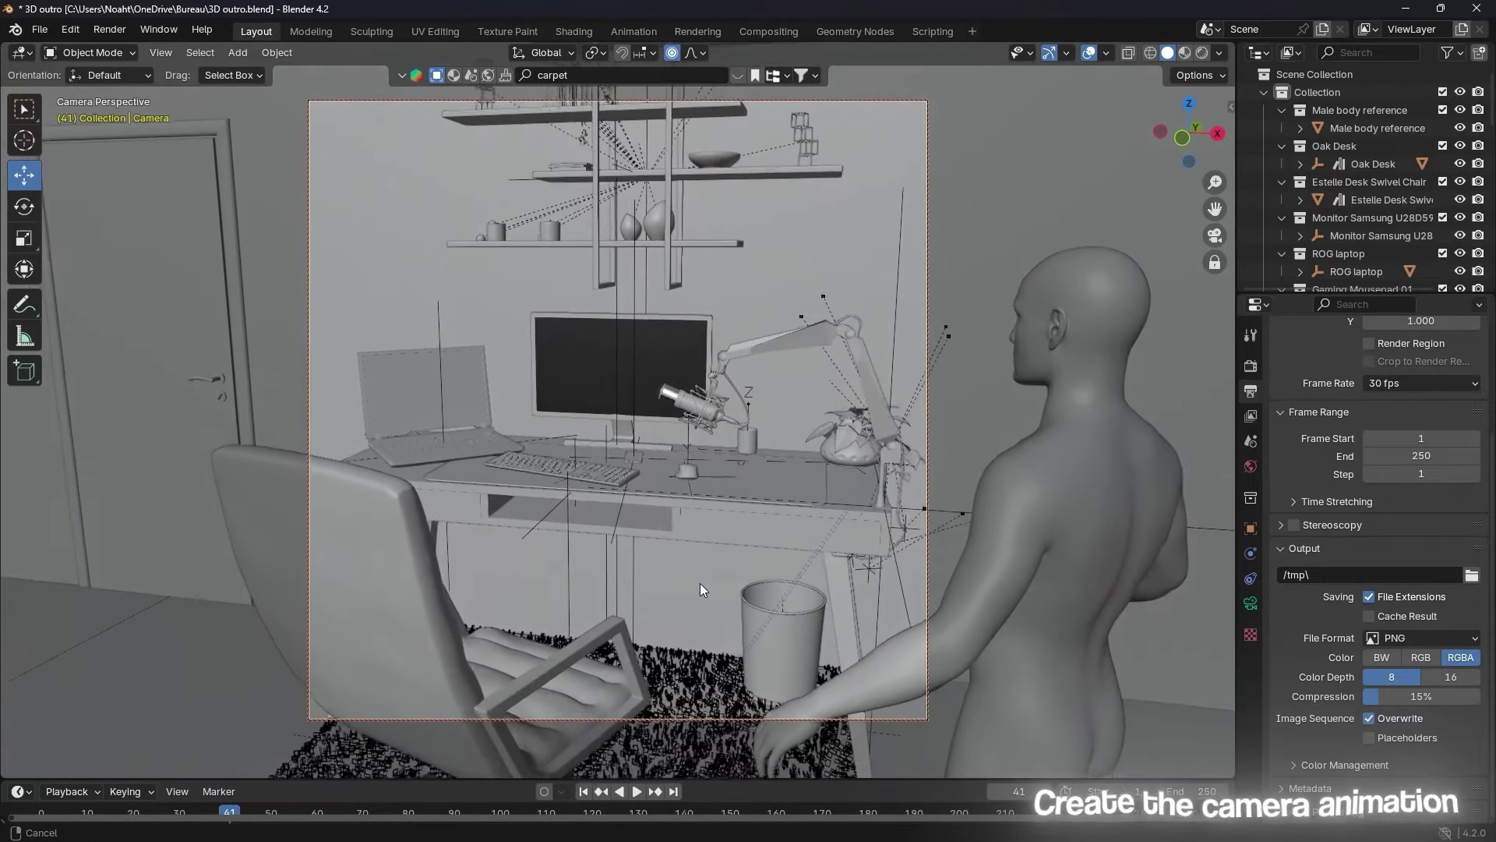
left_click_drag(483, 782, 483, 693)
left_click_drag(269, 726, 349, 727)
middle_click_drag(624, 549, 624, 528)
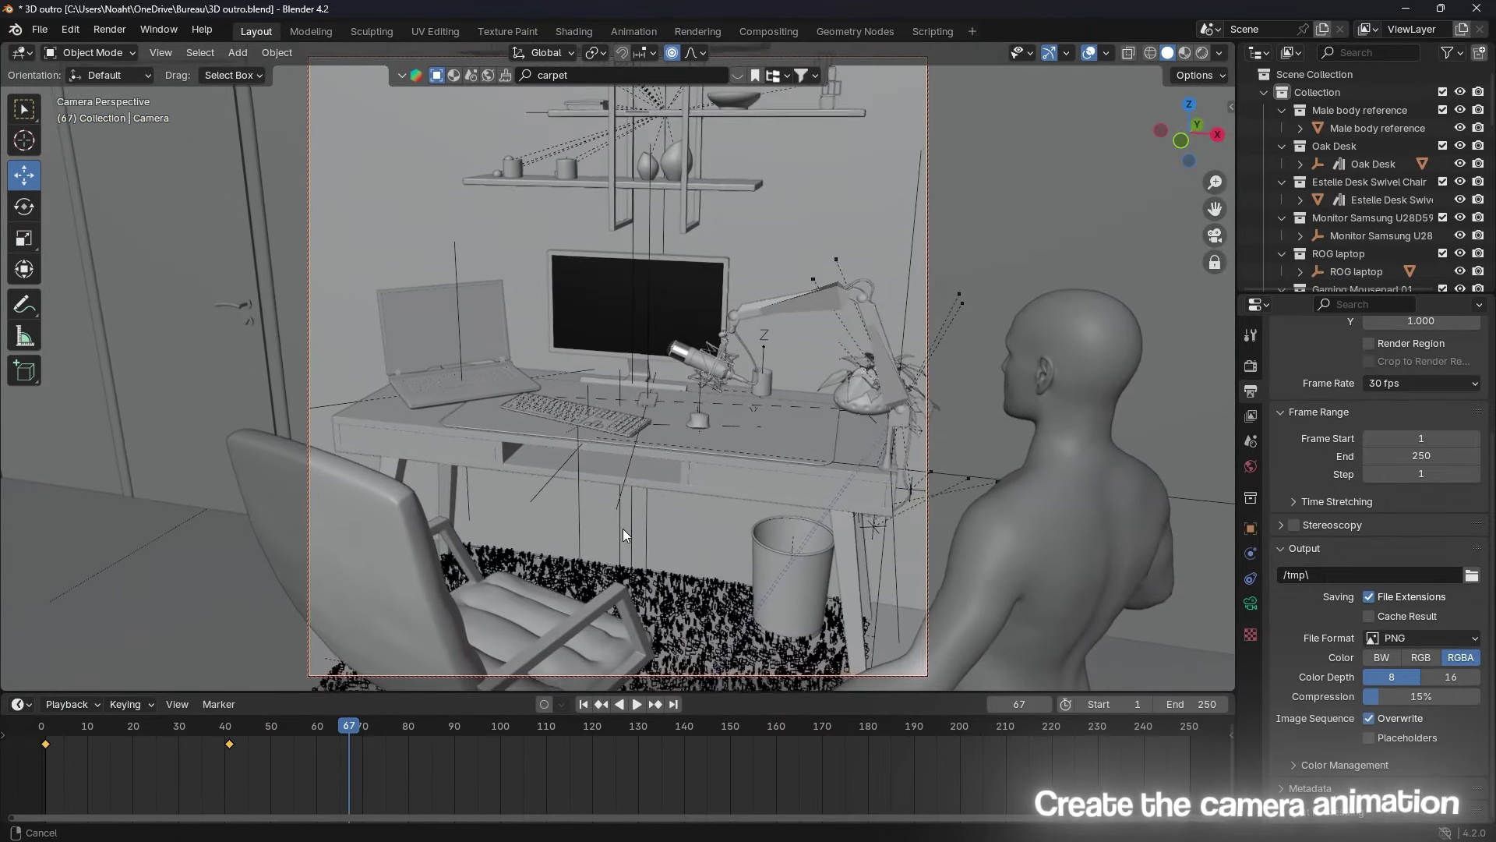
key("i")
Step: Preview the move and add an intermediate camera keyframe at frame 37
key("shift+Left")
key("space")
key("Escape")
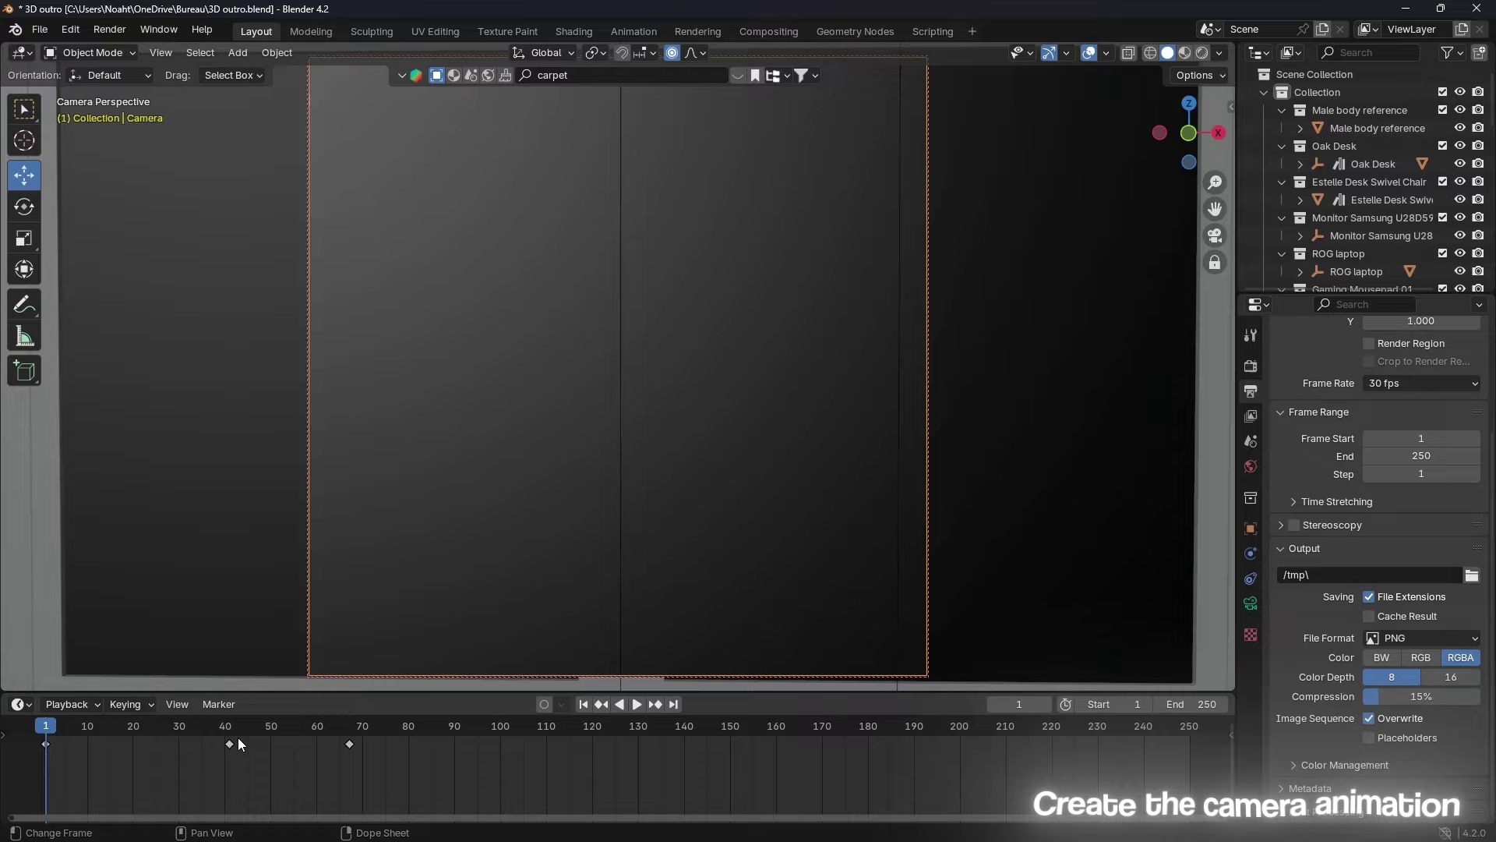
left_click_drag(237, 737, 170, 722)
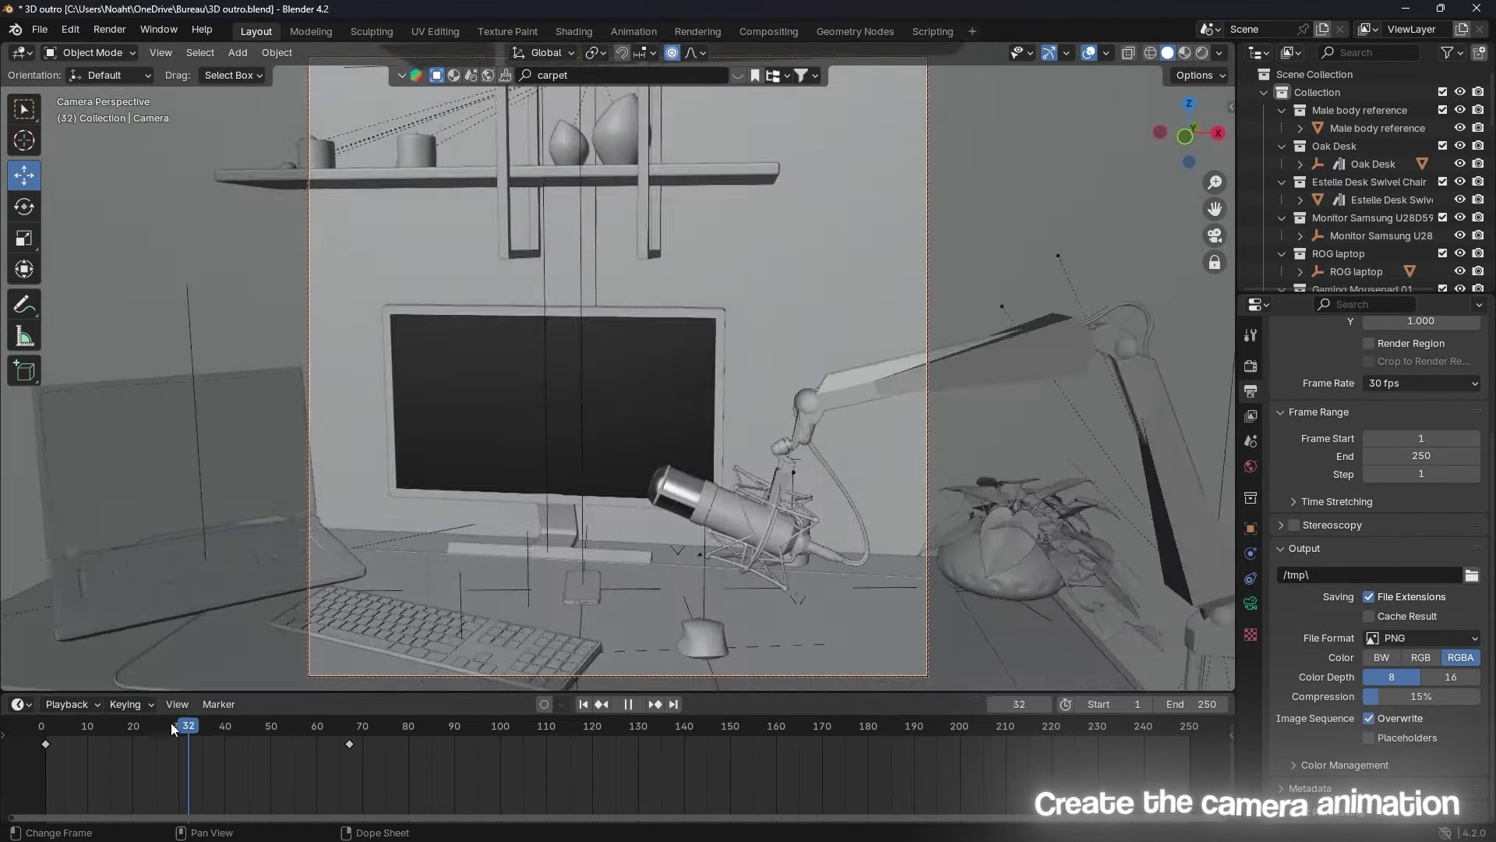
left_click_drag(170, 722, 211, 733)
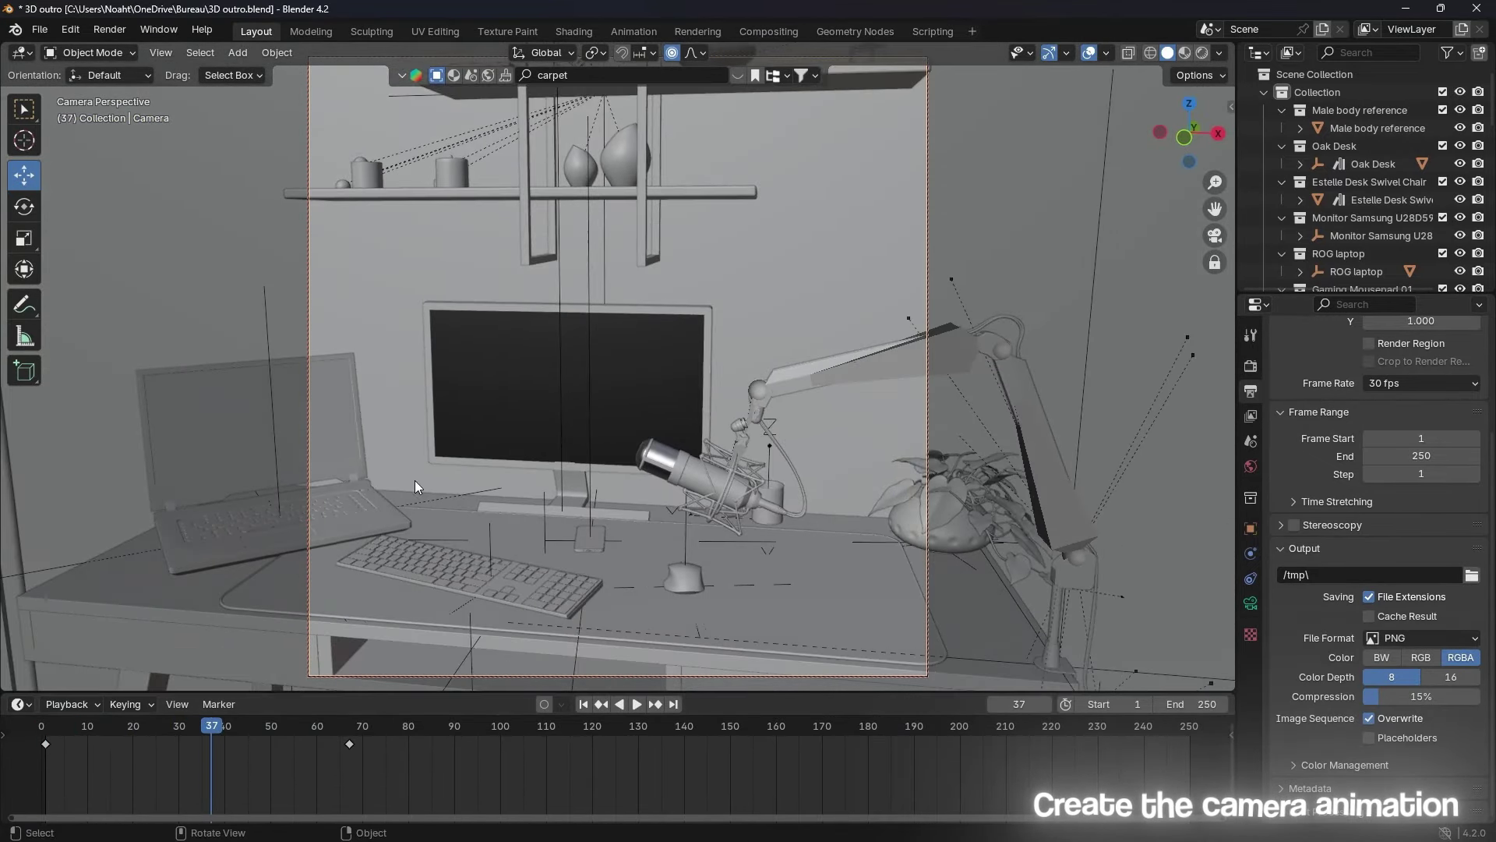
scroll(494, 460, "down", 5)
key("i")
key("ctrl+shift+space")
Step: Check the camera's lens settings and play back the camera animation
key("n")
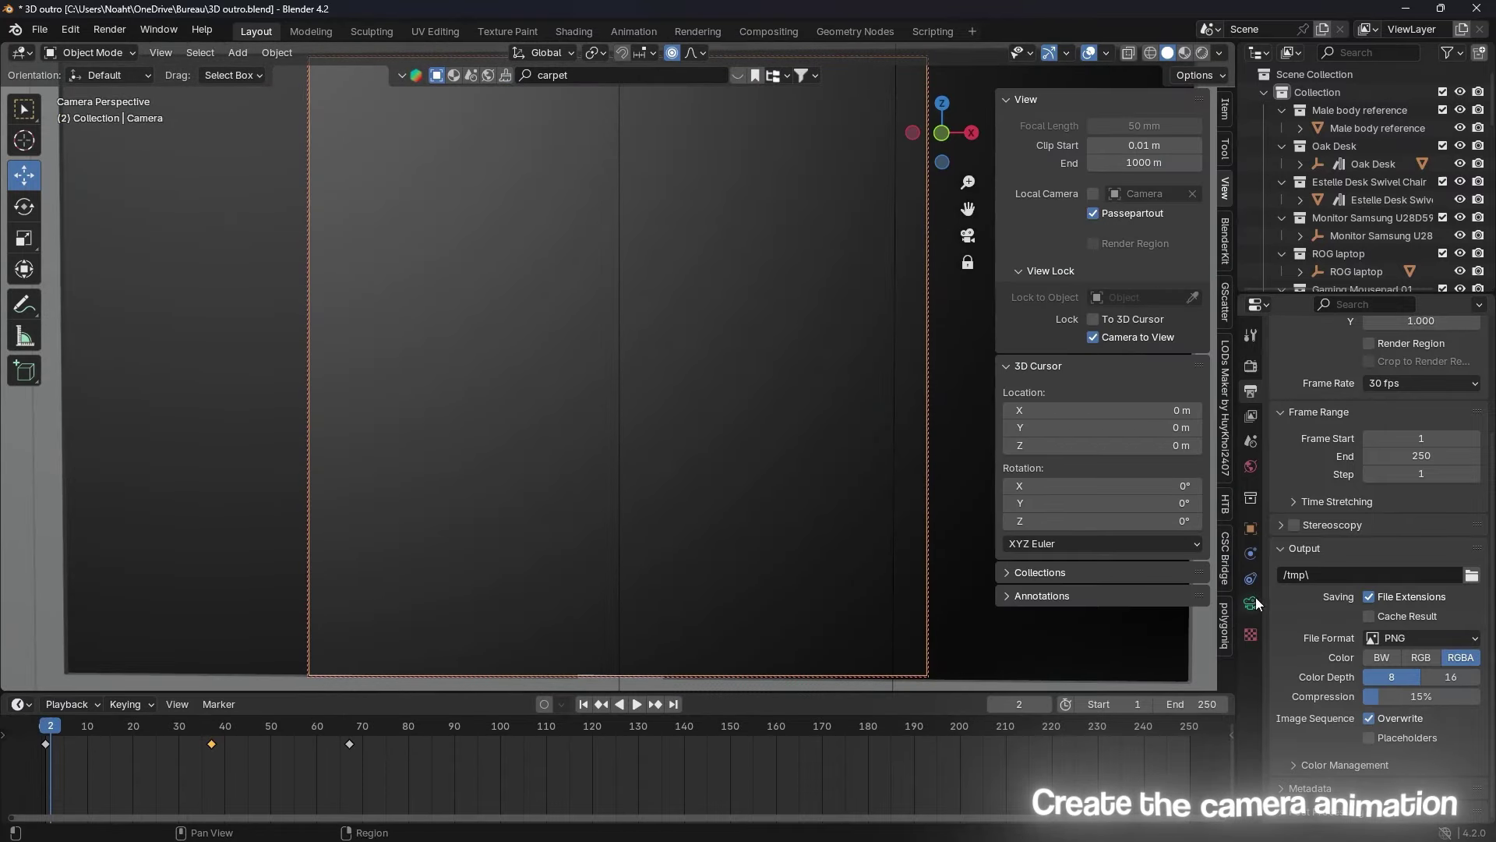
left_click(1253, 604)
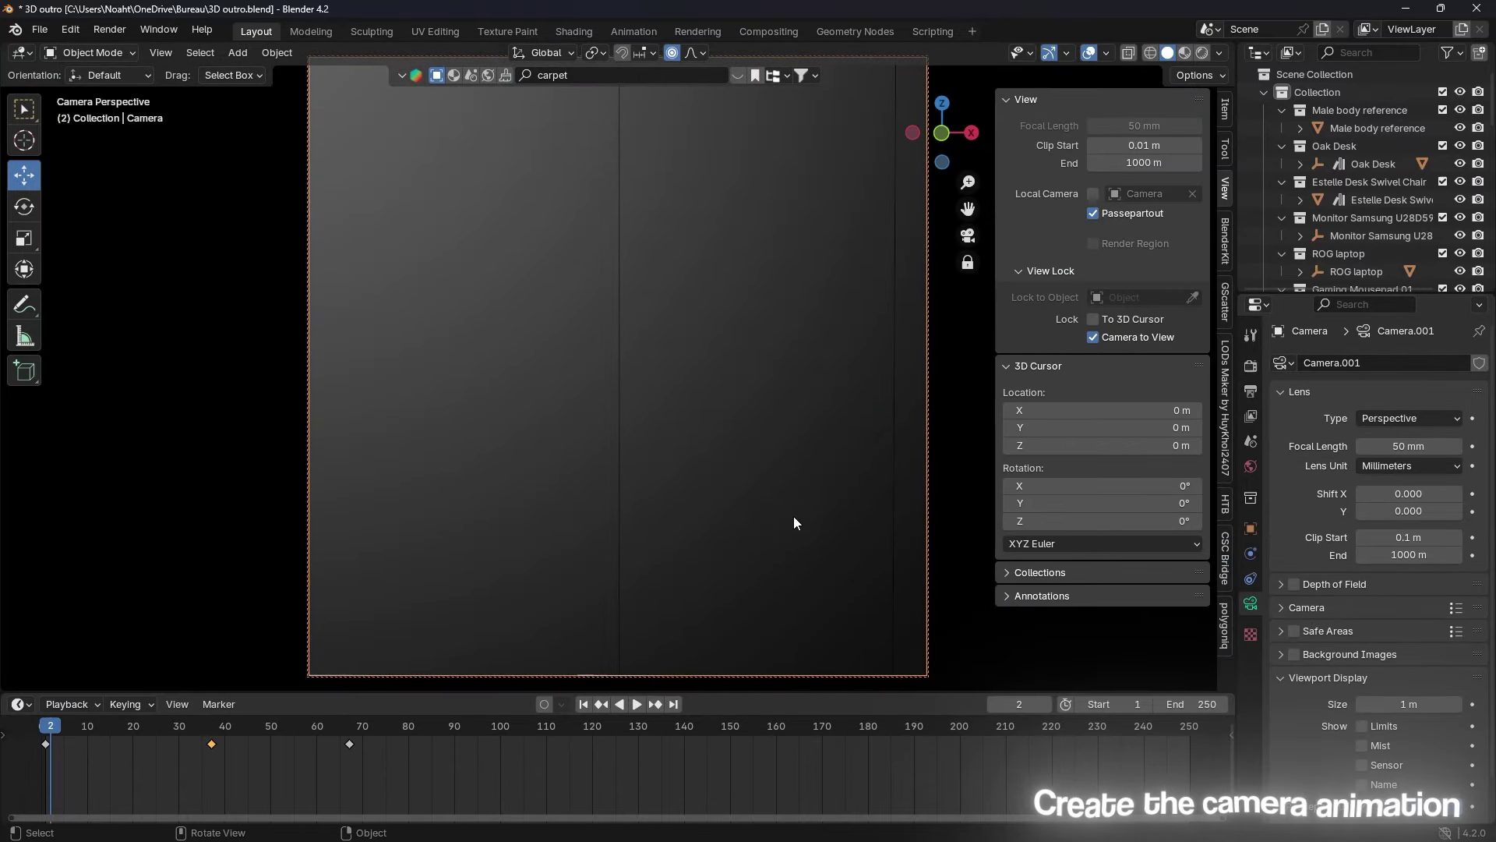
key("n")
left_click(345, 721)
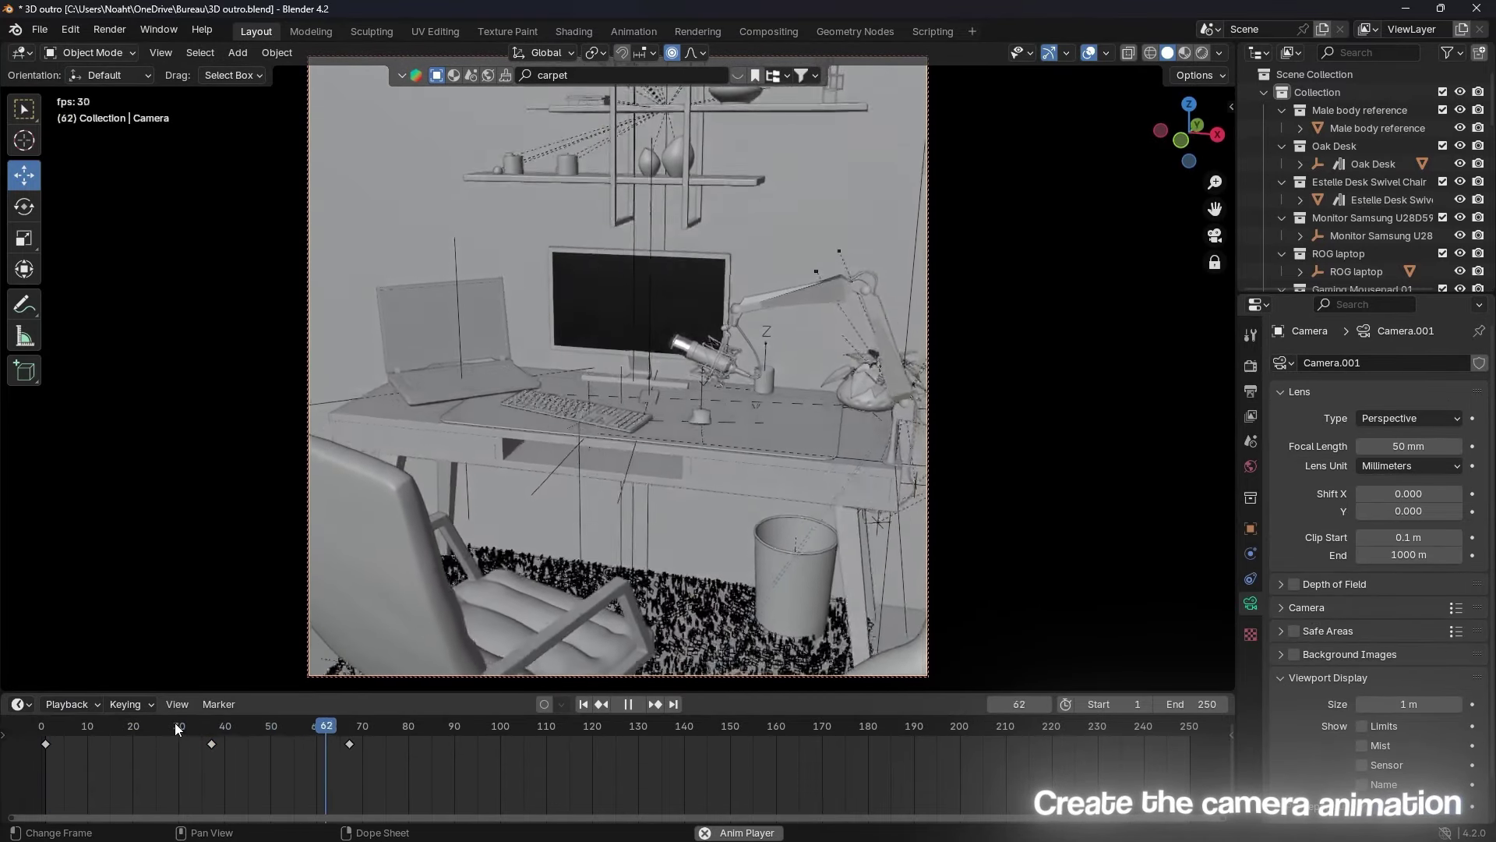
key("Escape")
left_click(21, 703)
Step: Switch the lower area to the Graph Editor and ease the start of the Y Location curve
left_click(259, 566)
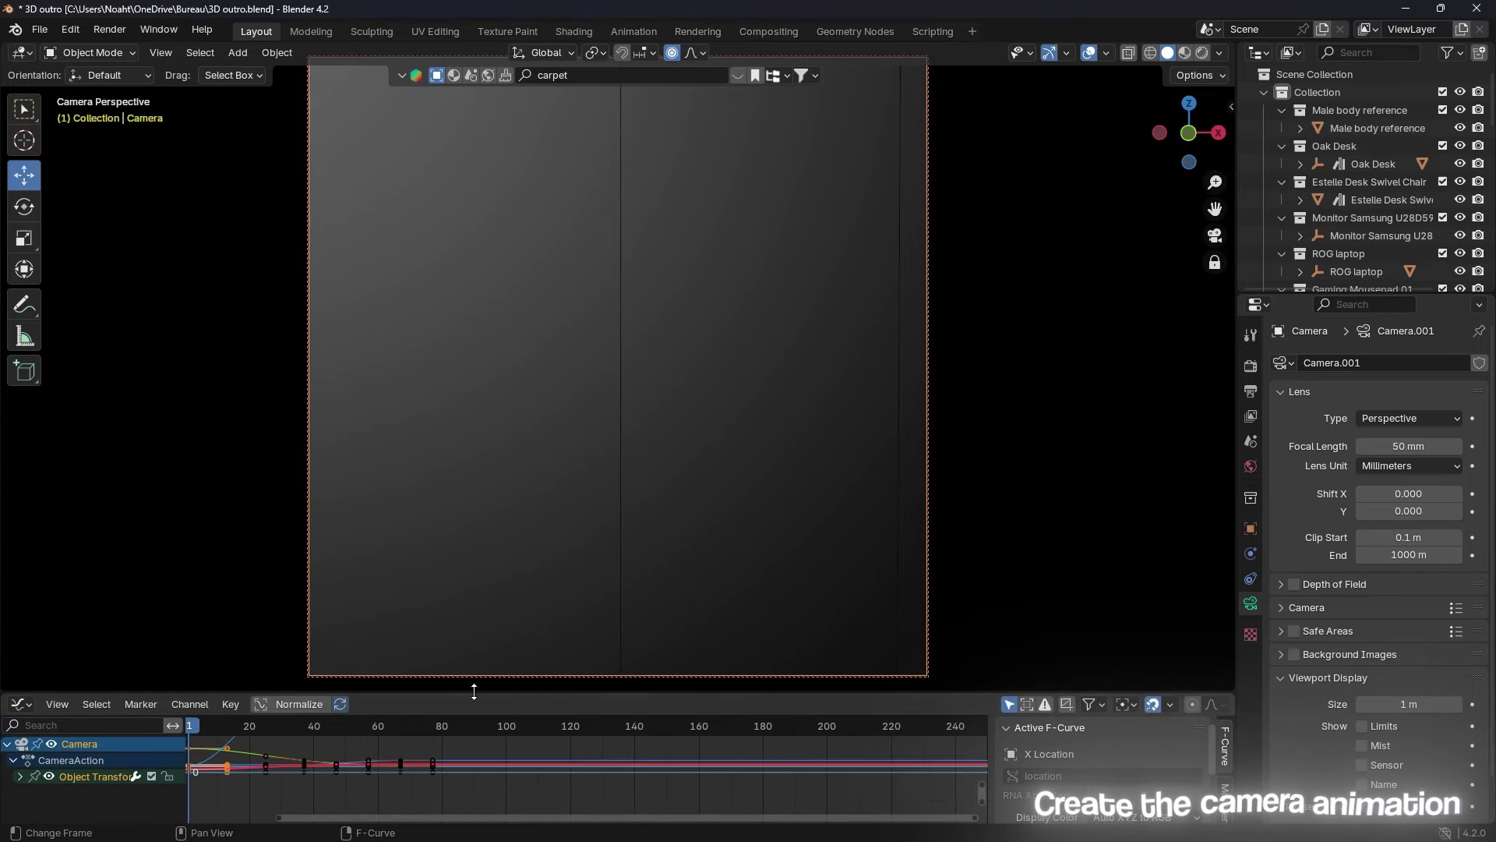
left_click_drag(545, 695, 545, 544)
key("ctrl+KP_Add")
left_click(69, 659)
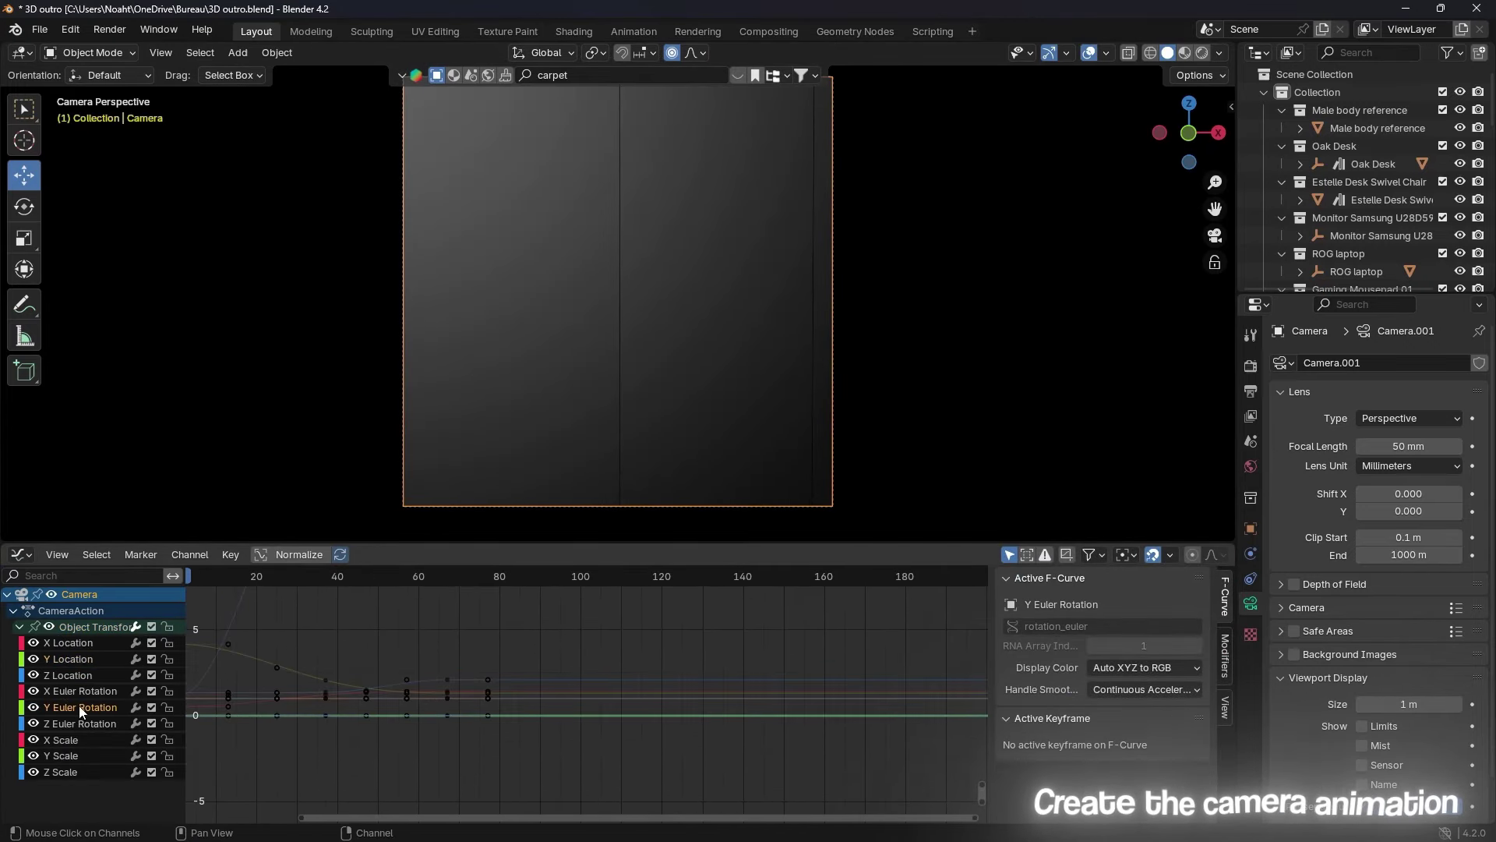
left_click_drag(231, 583, 363, 581)
key("space")
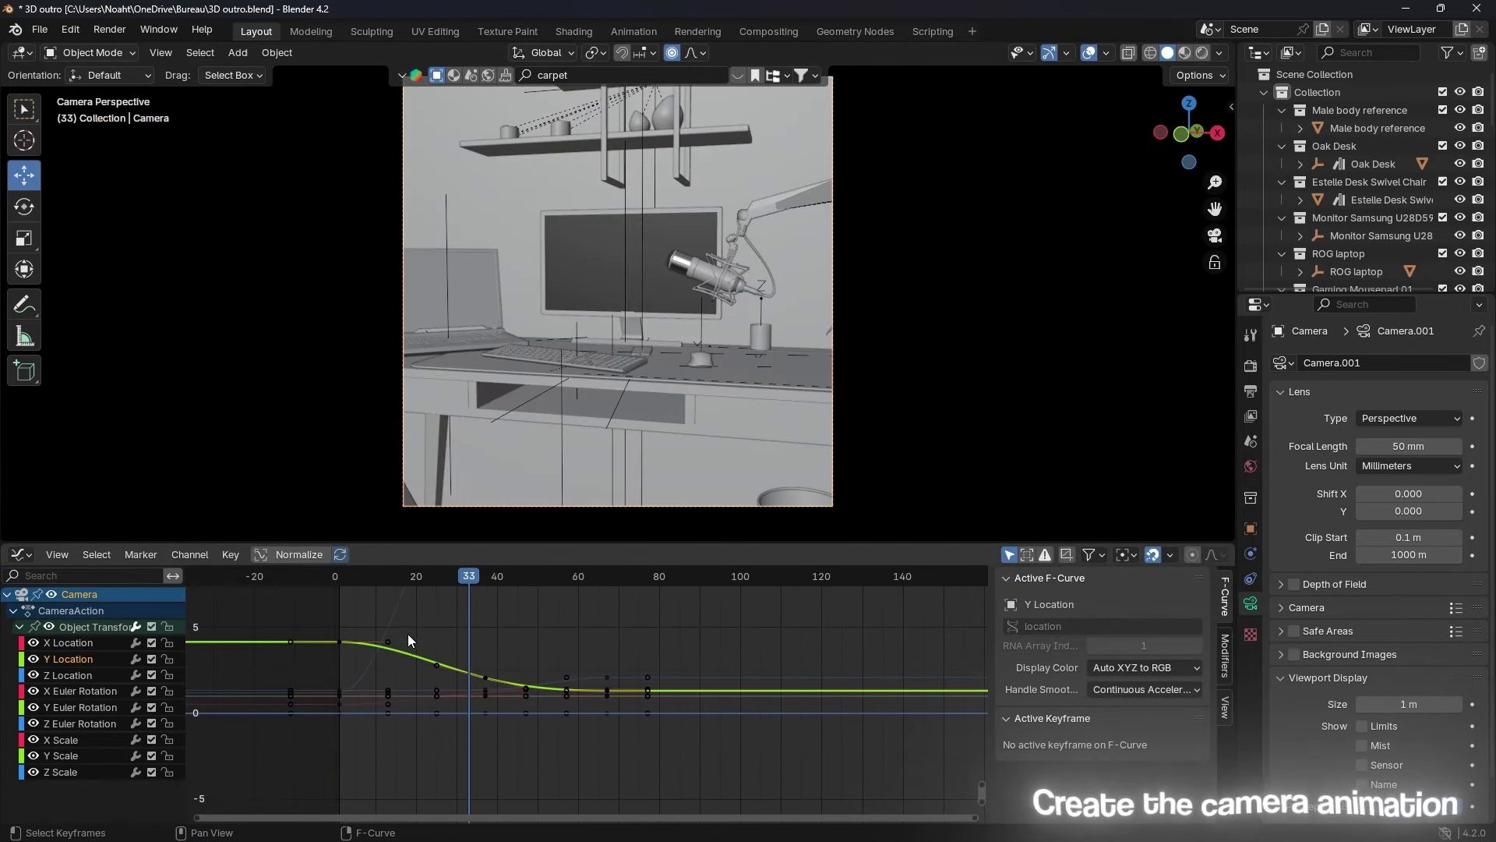
left_click_drag(390, 642, 423, 646)
key("space")
Step: Isolate the Y Location curve and spread its later keys to slow the ending
key("shift+h")
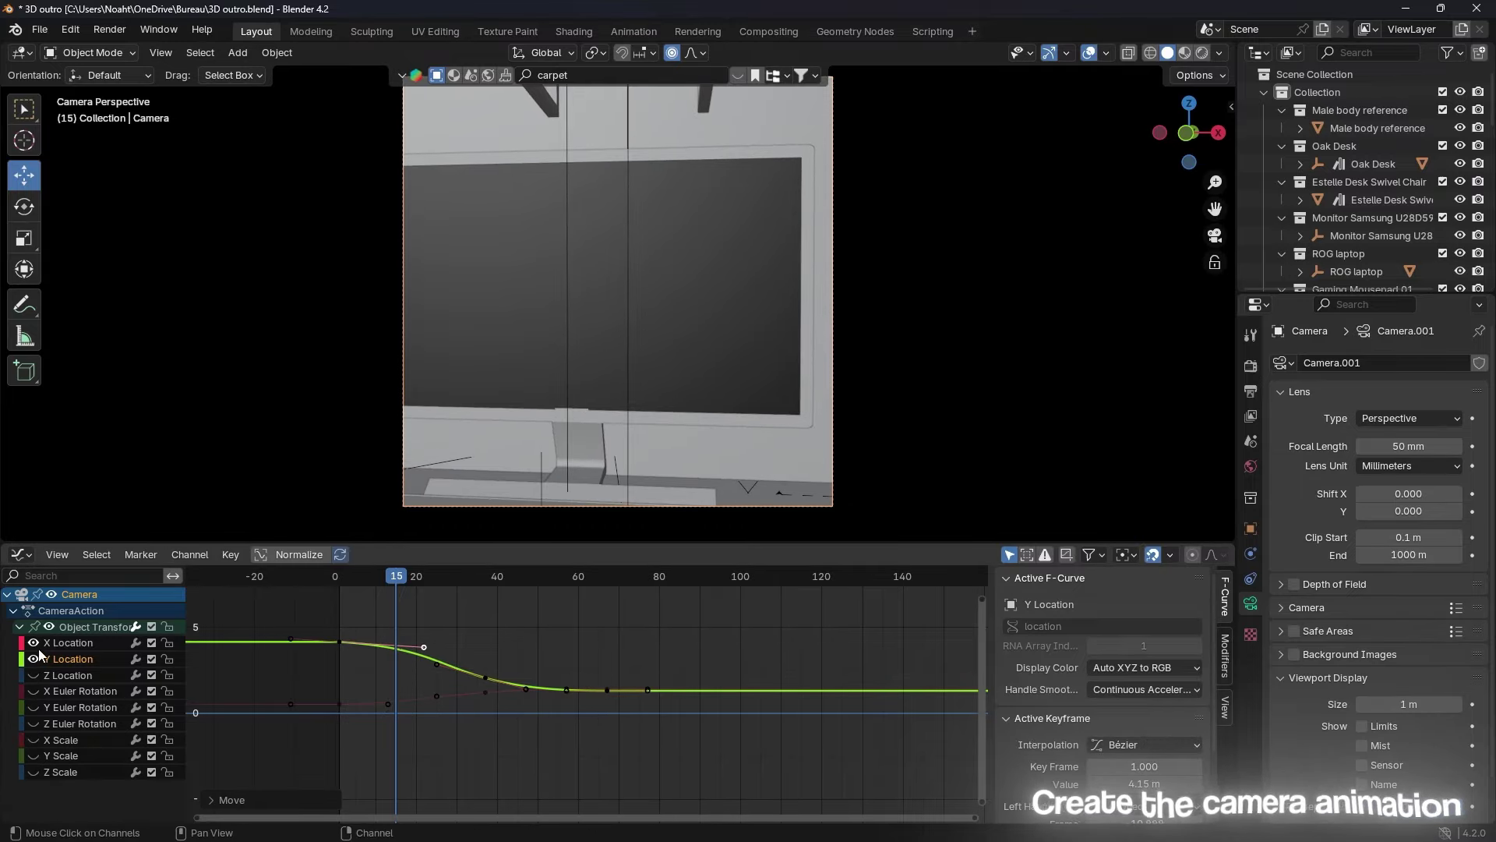
left_click(486, 677)
key("space")
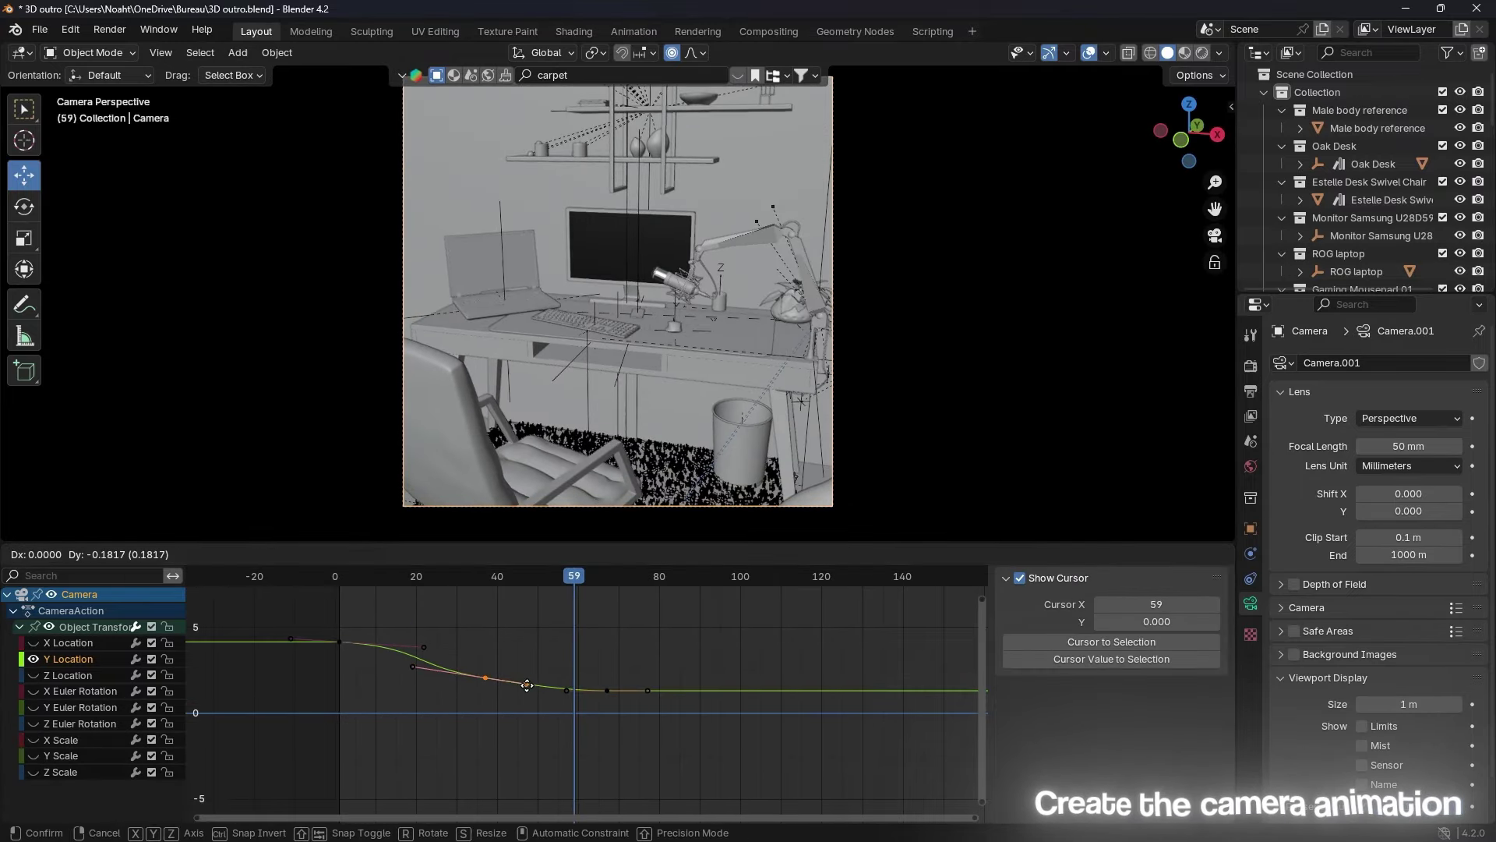
left_click(451, 627)
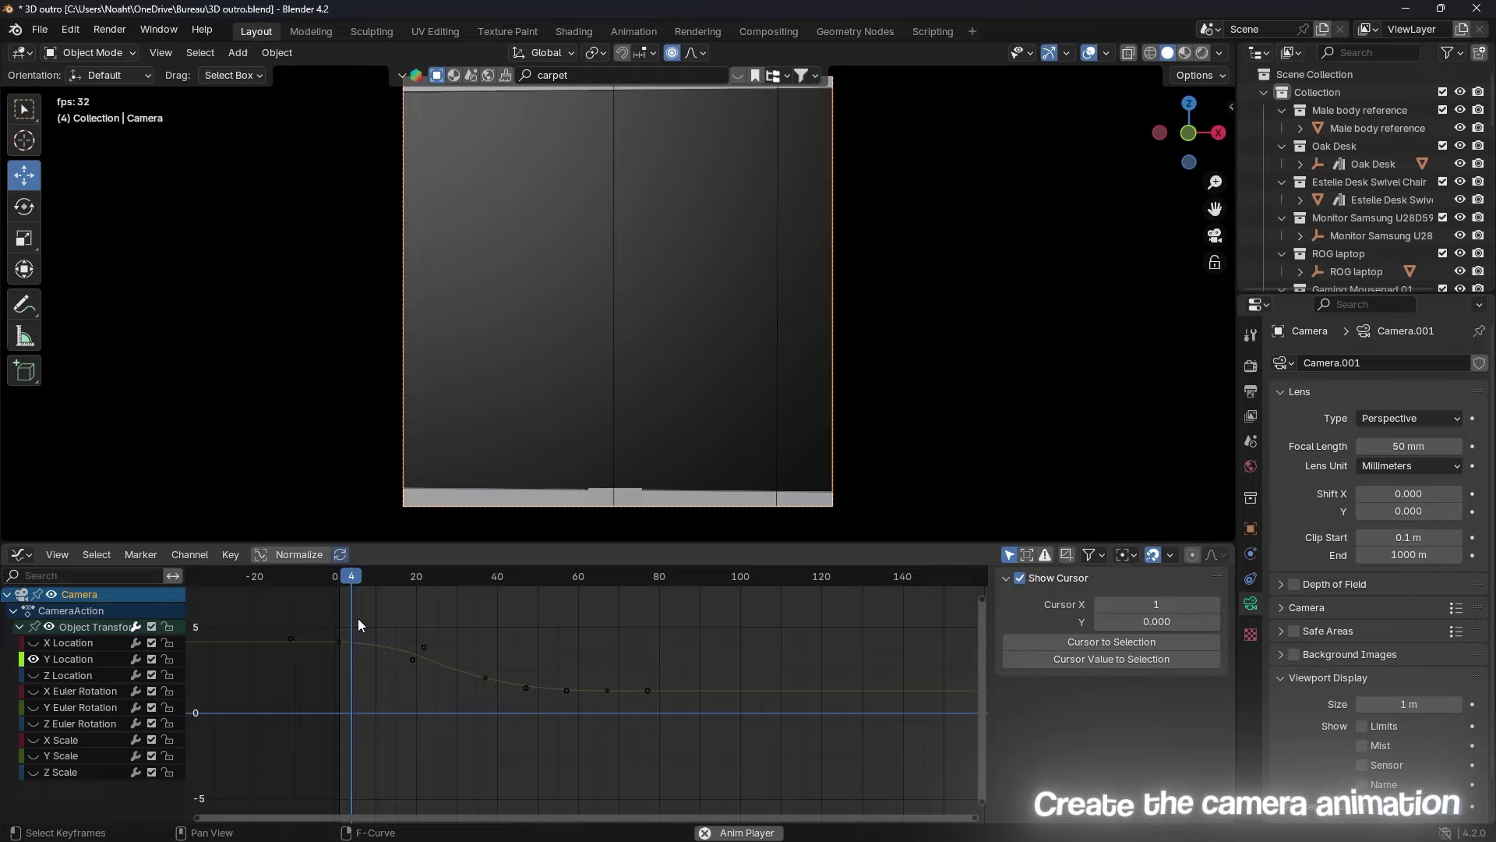
key("space")
left_click(619, 694)
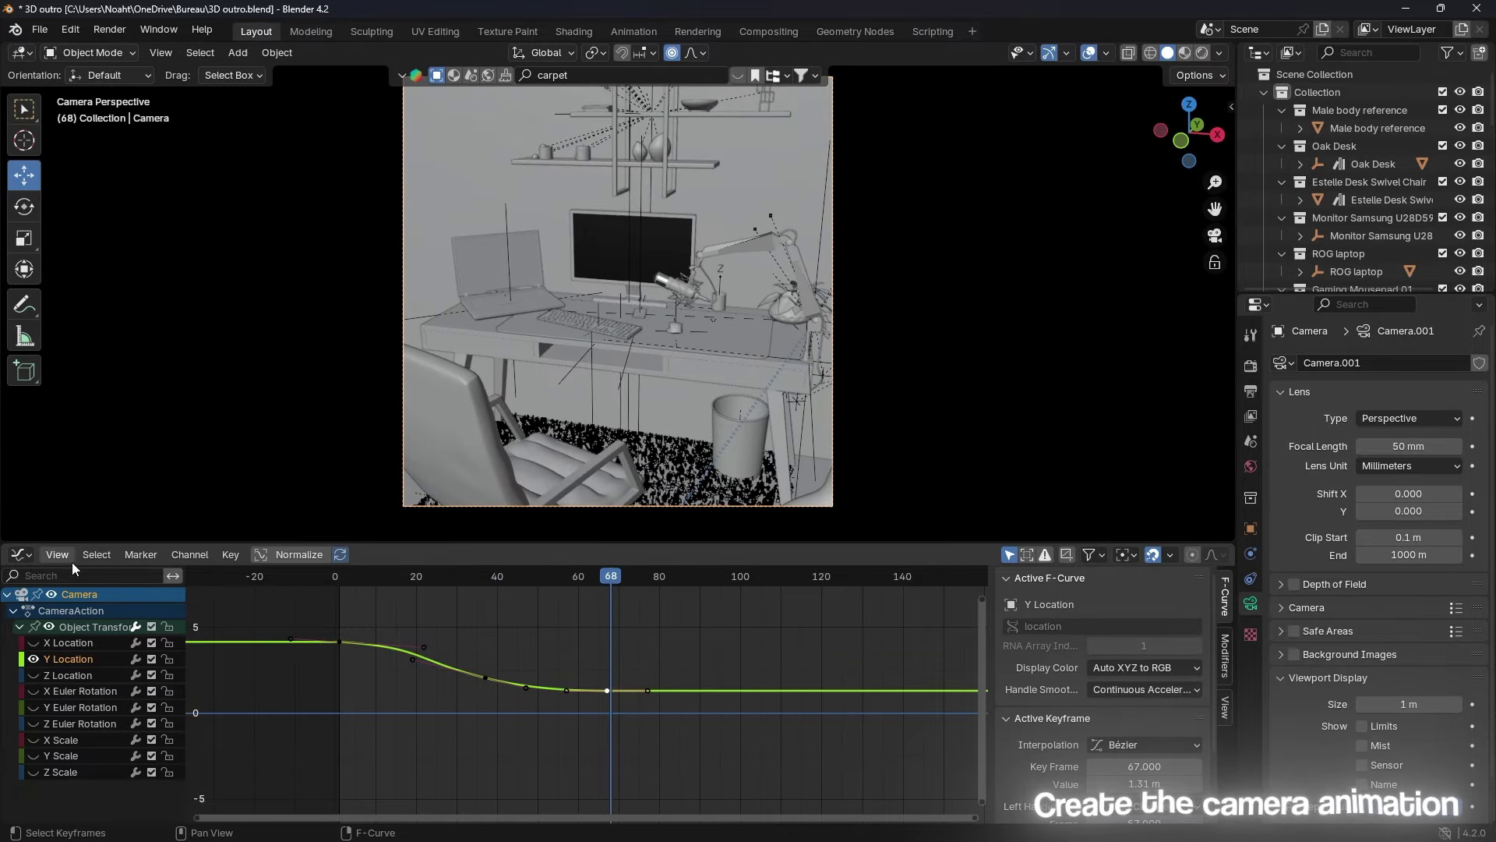
key("ctrl+Tab")
key("s")
left_click(29, 558)
left_click(434, 665)
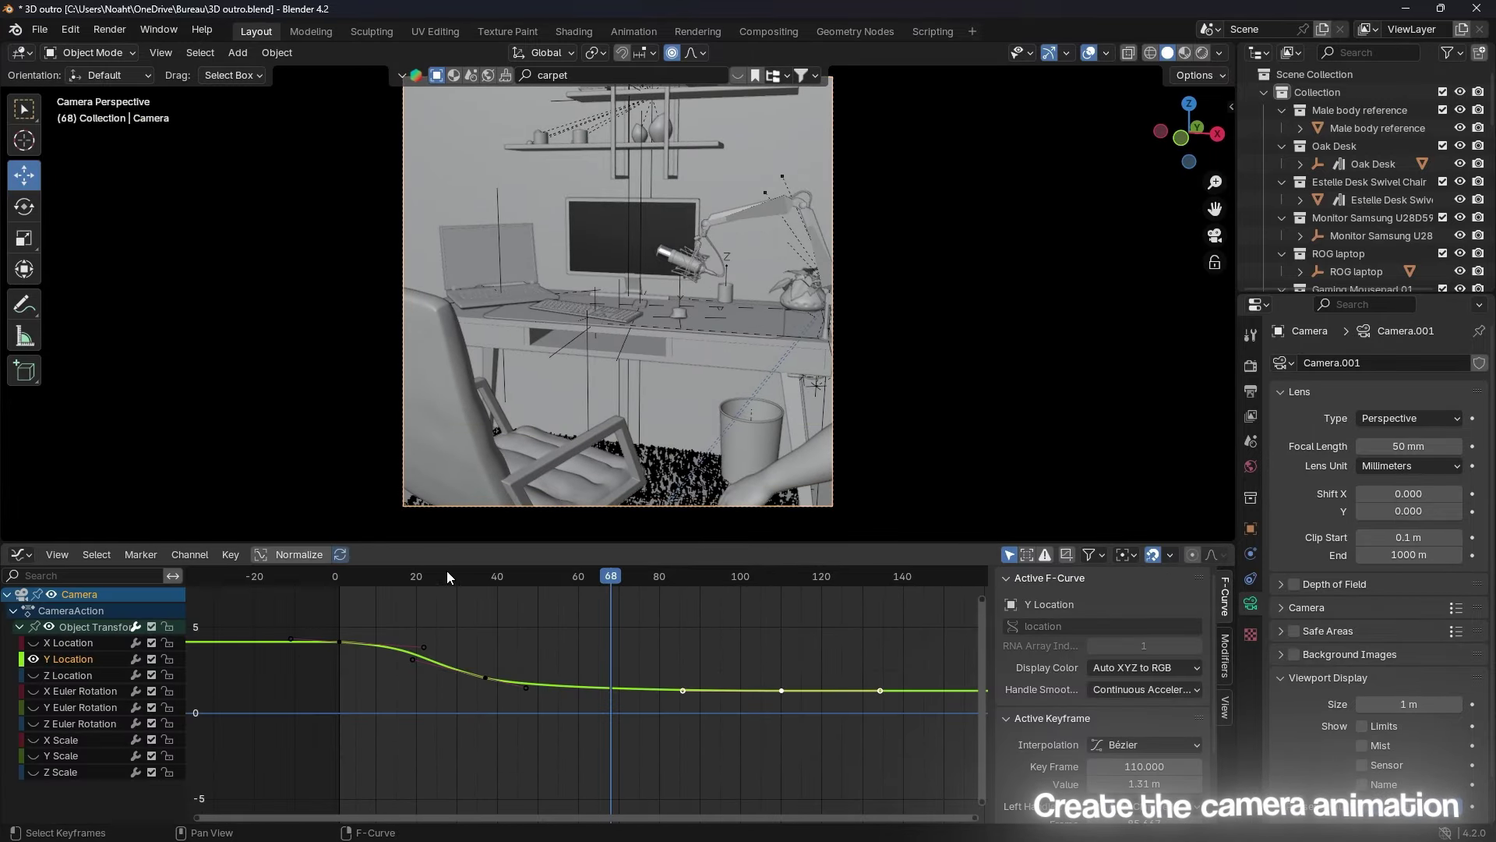
Step: Reshape the Y Location curve's early key and handle for a smoother ease
key("space")
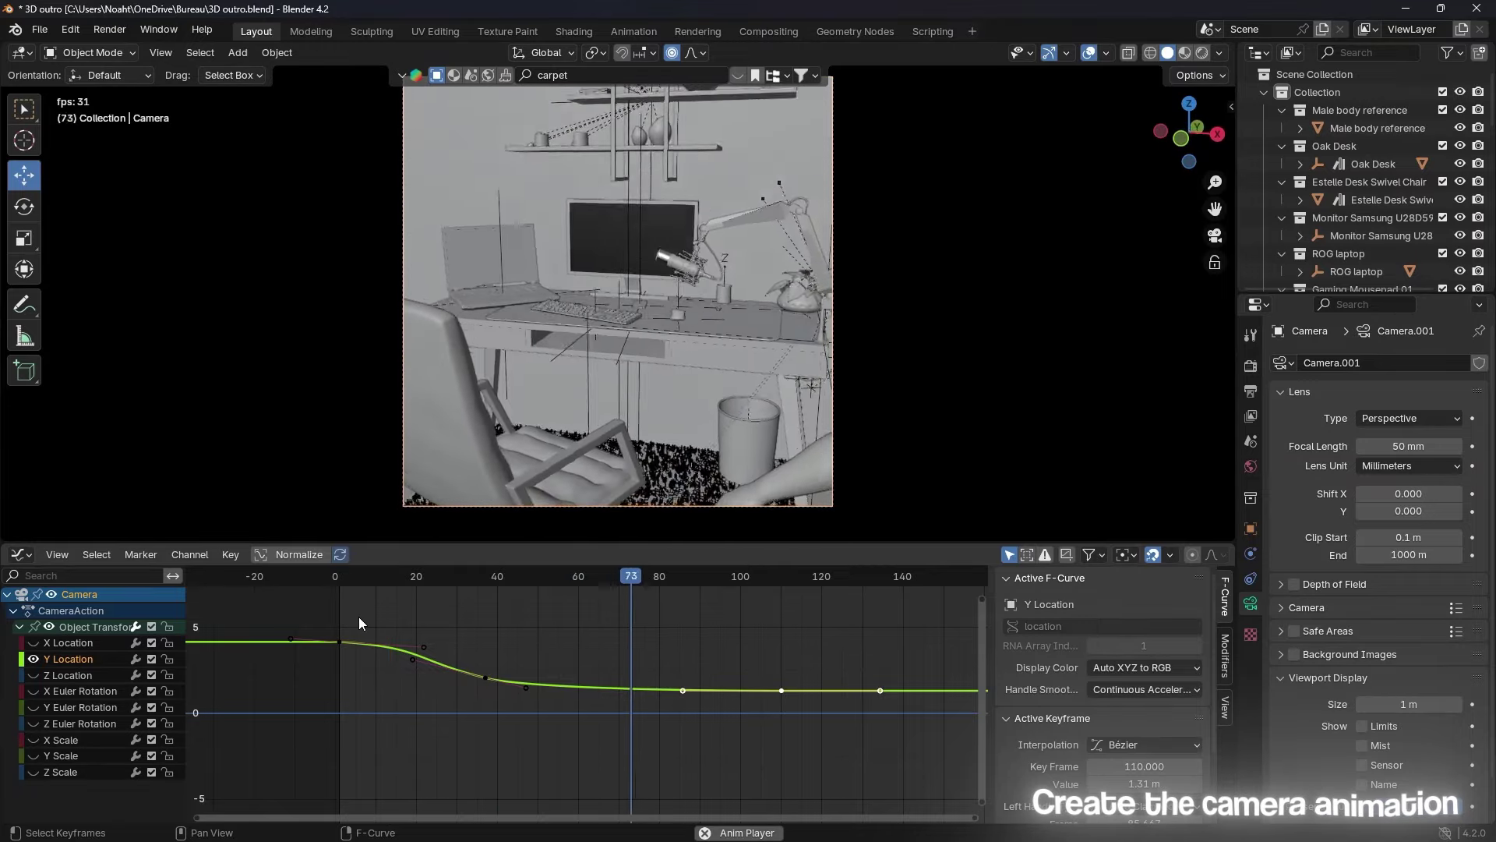
mouse_move(423, 646)
left_mouse_down()
mouse_move(439, 644)
mouse_move(408, 648)
left_mouse_up()
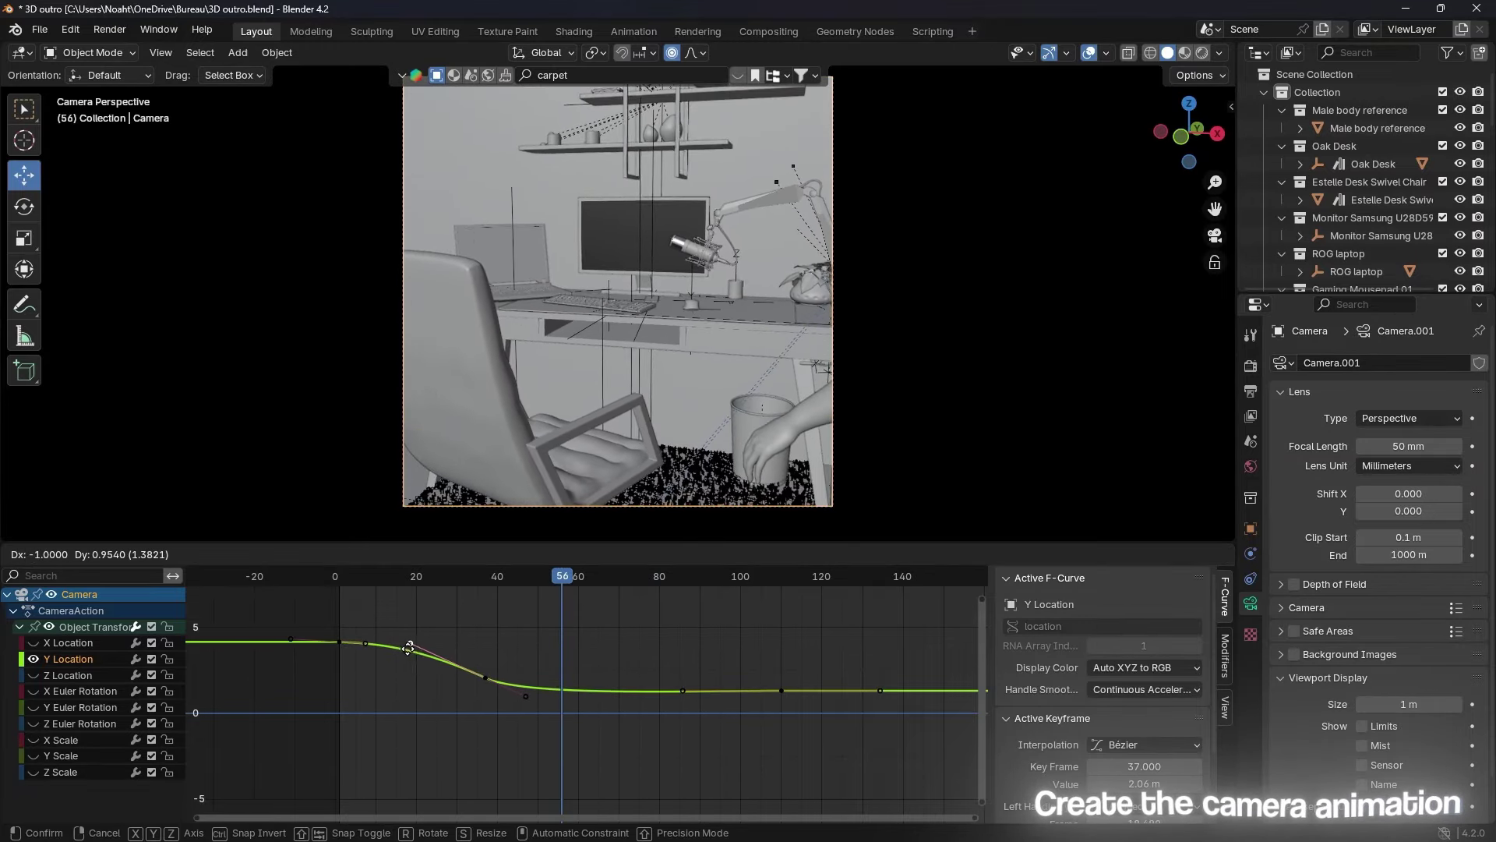
mouse_move(409, 648)
left_mouse_down()
mouse_move(604, 713)
mouse_move(568, 705)
left_mouse_up()
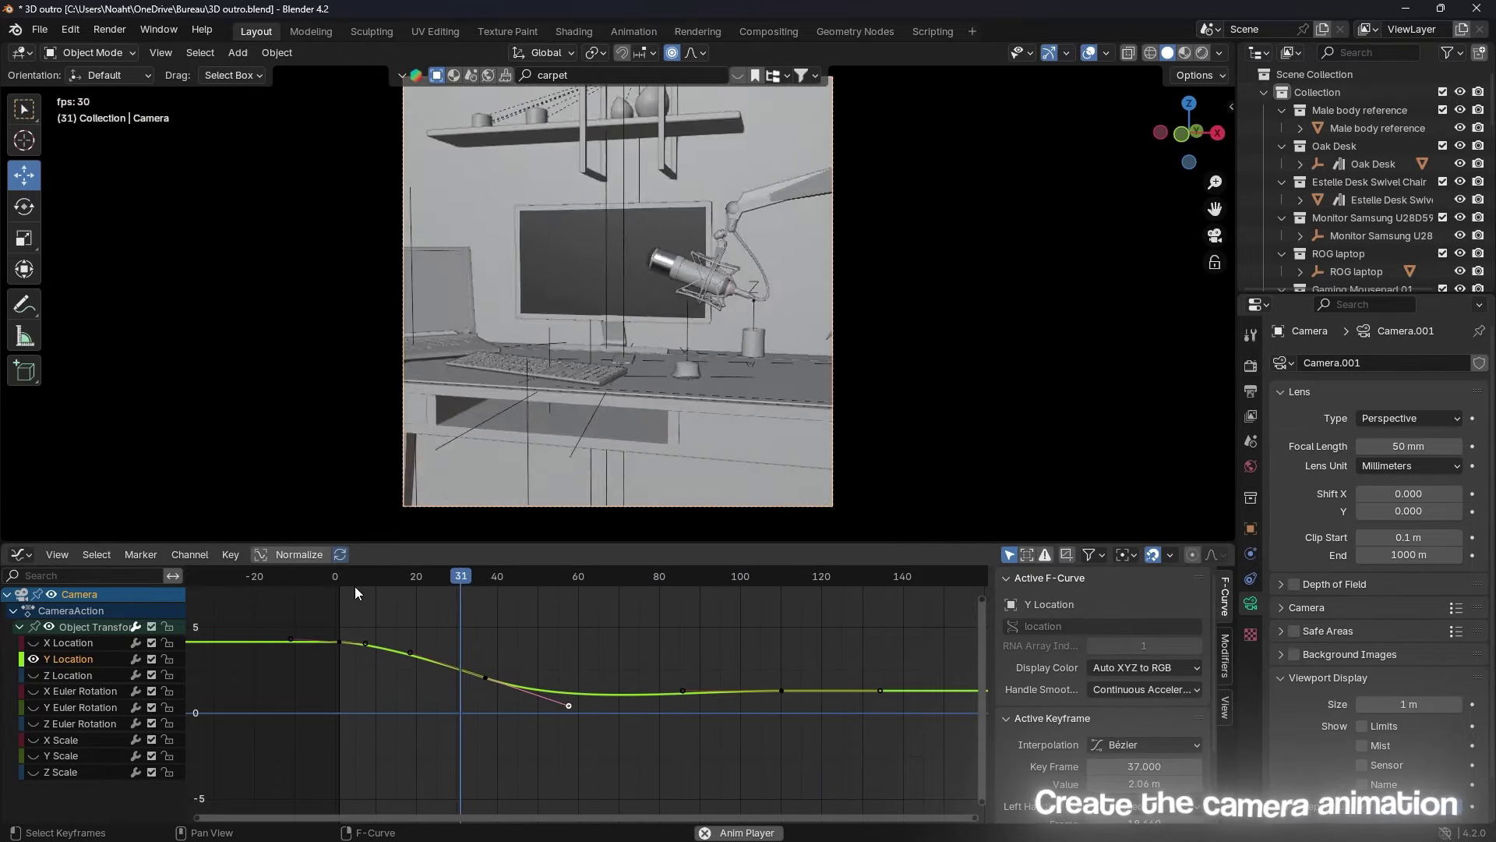
key("n")
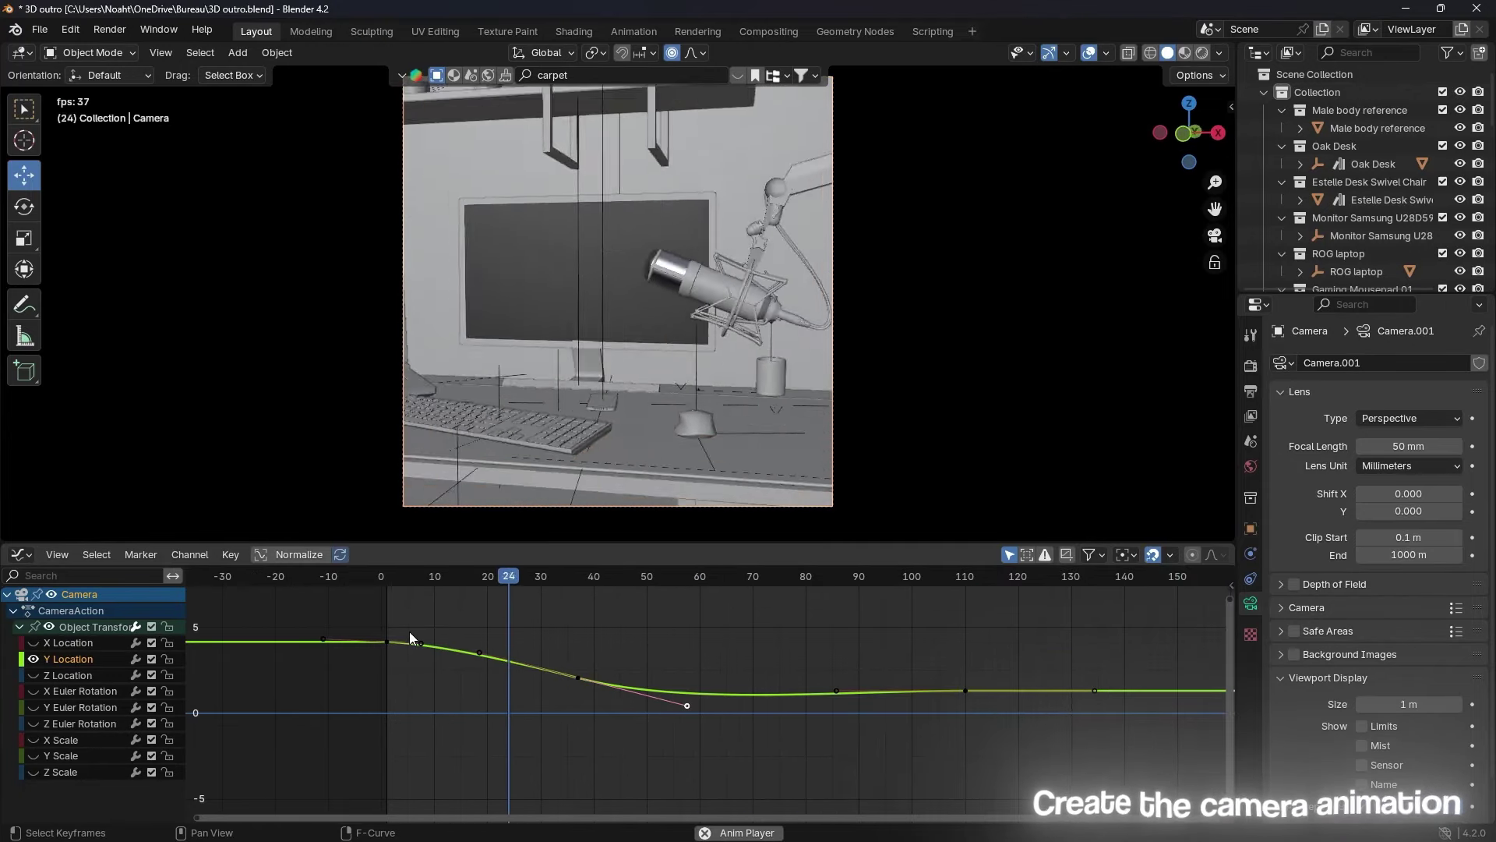
Step: Lower a Z Location key and smooth its handles, previewing the result
key("space")
left_click(68, 675)
left_click_drag(944, 668, 944, 669)
key("space")
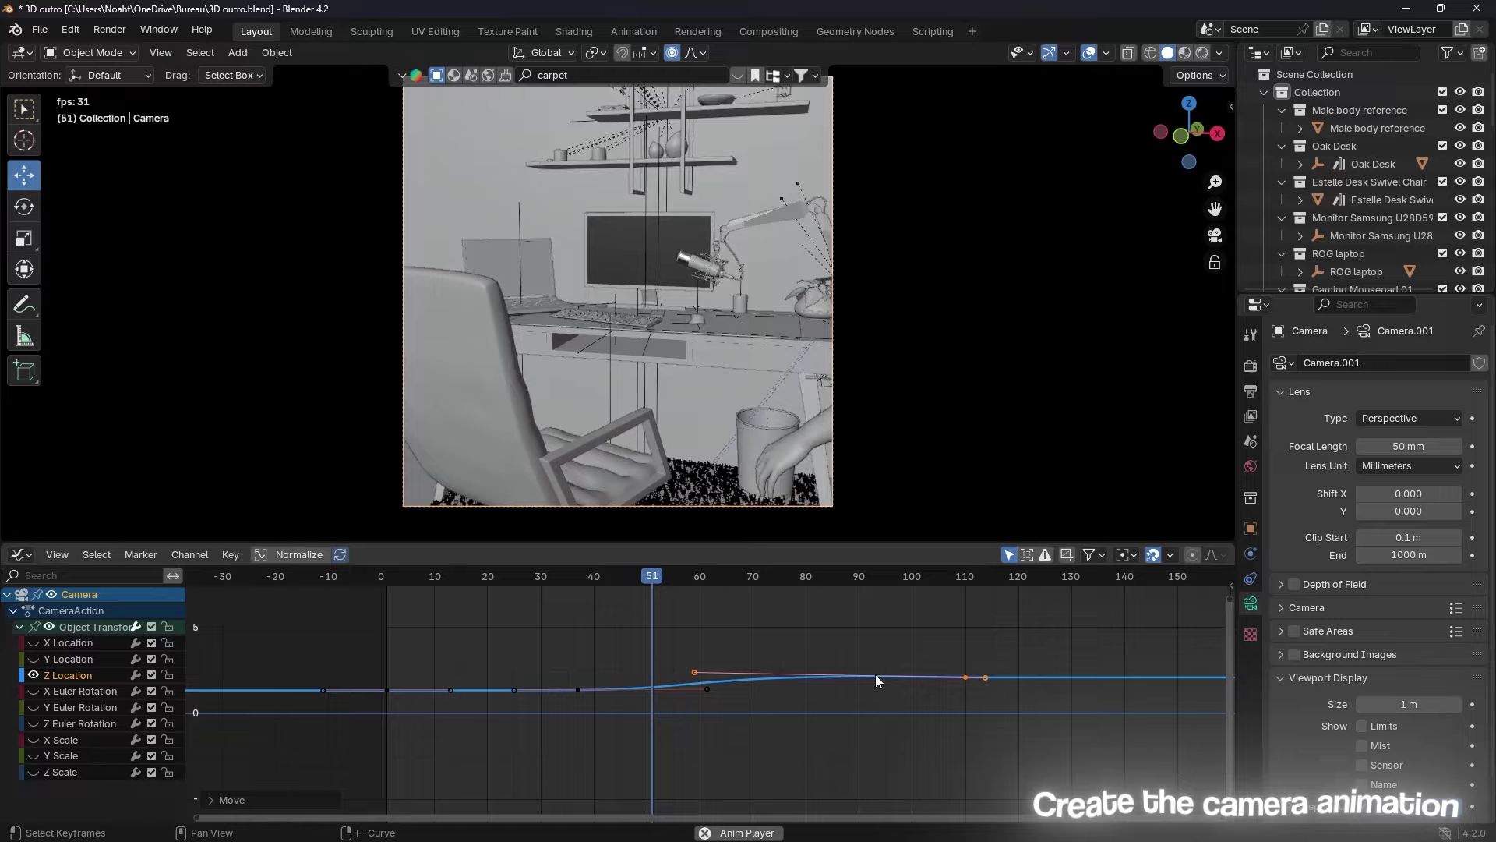
left_click_drag(694, 672, 685, 696)
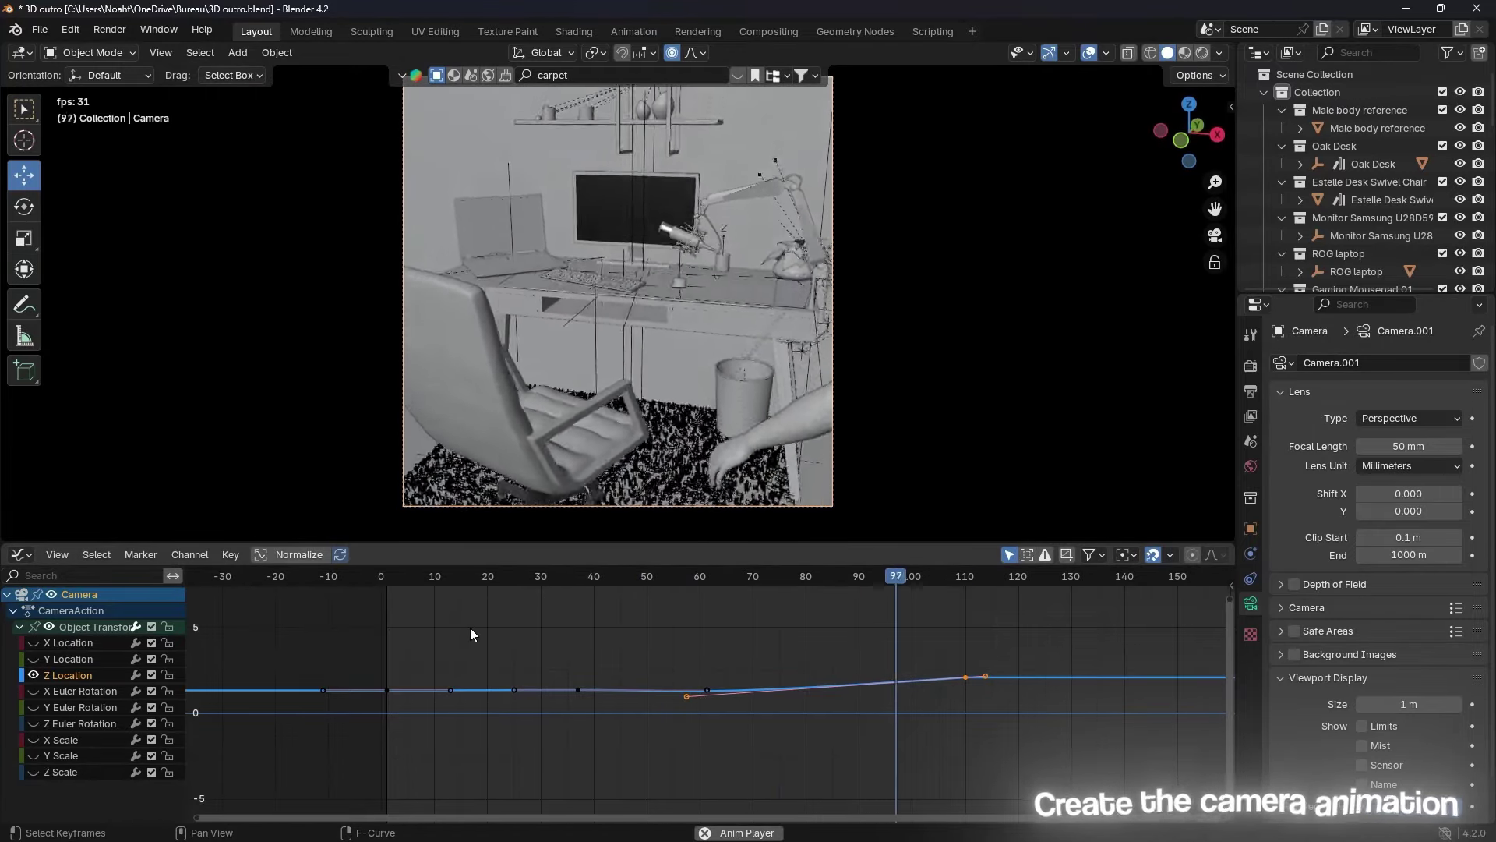
key("ctrl+z")
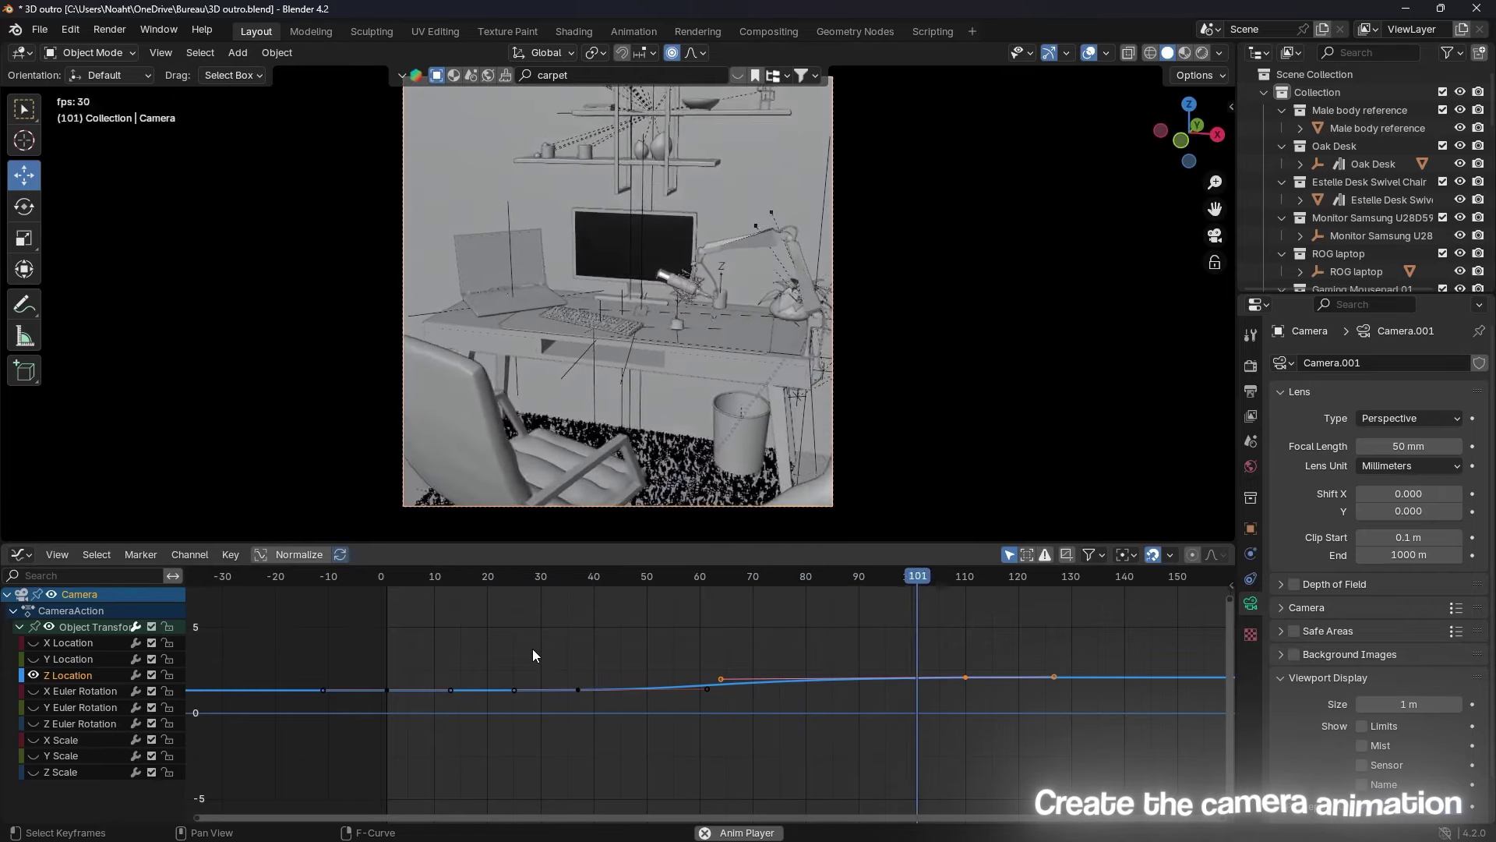
key("space")
Step: Set the animation end frame to 110 in the Timeline and preview the move
key("ctrl+Tab")
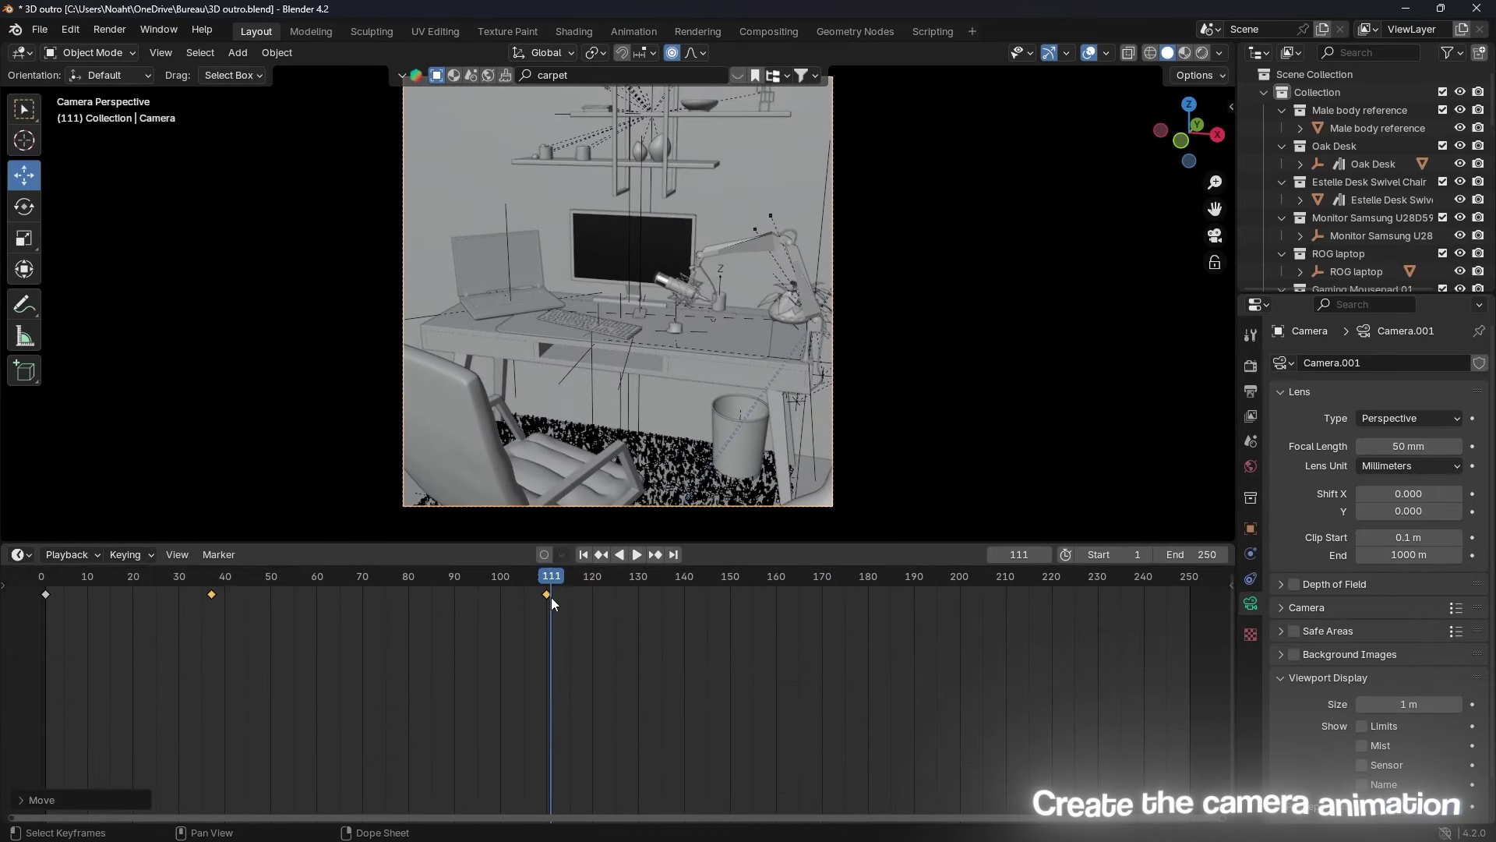
key("Home")
key("ctrl+End")
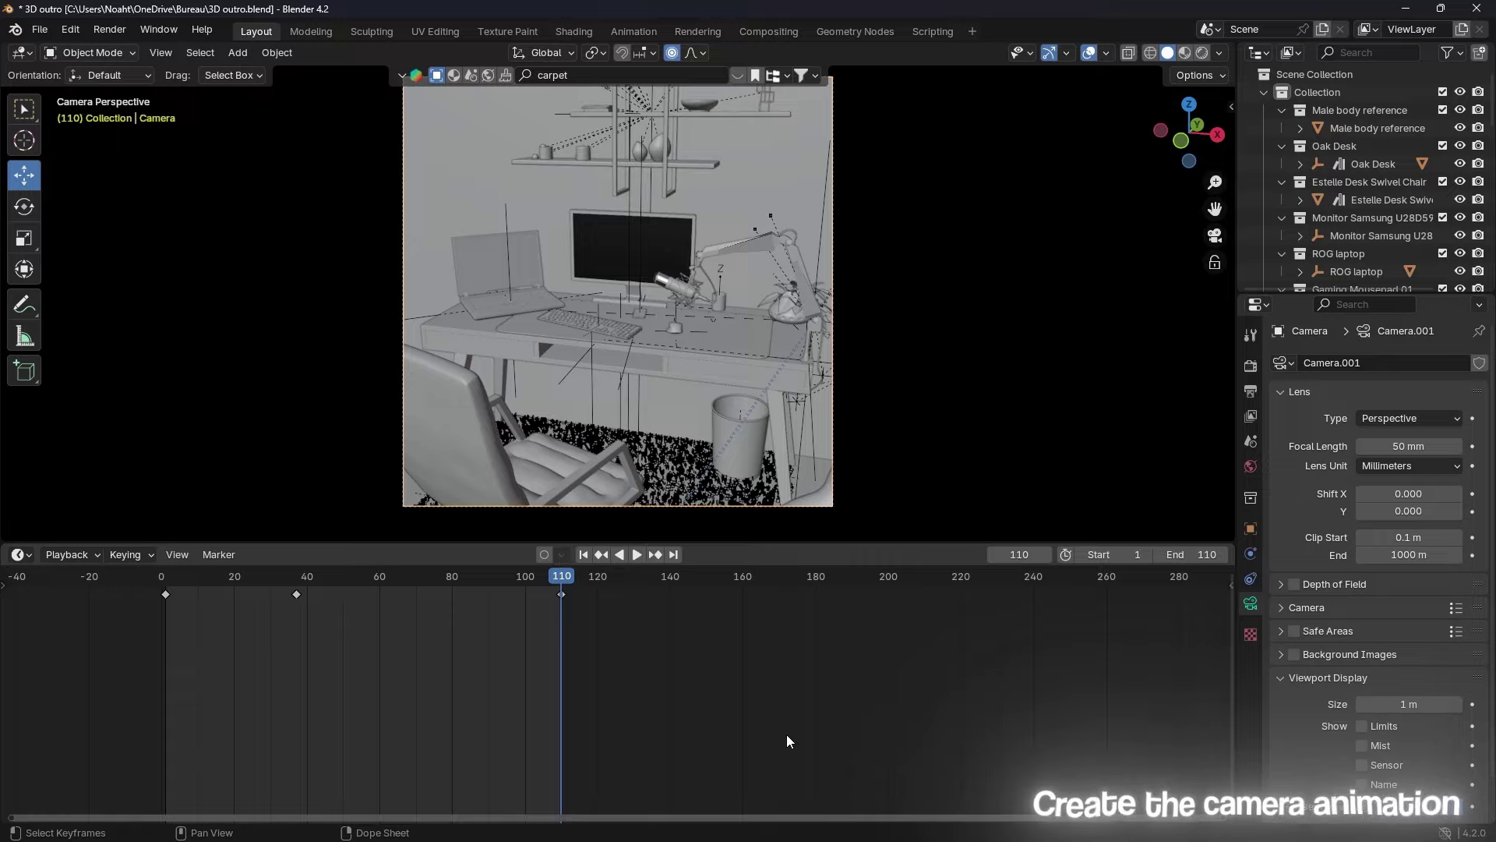
key("space")
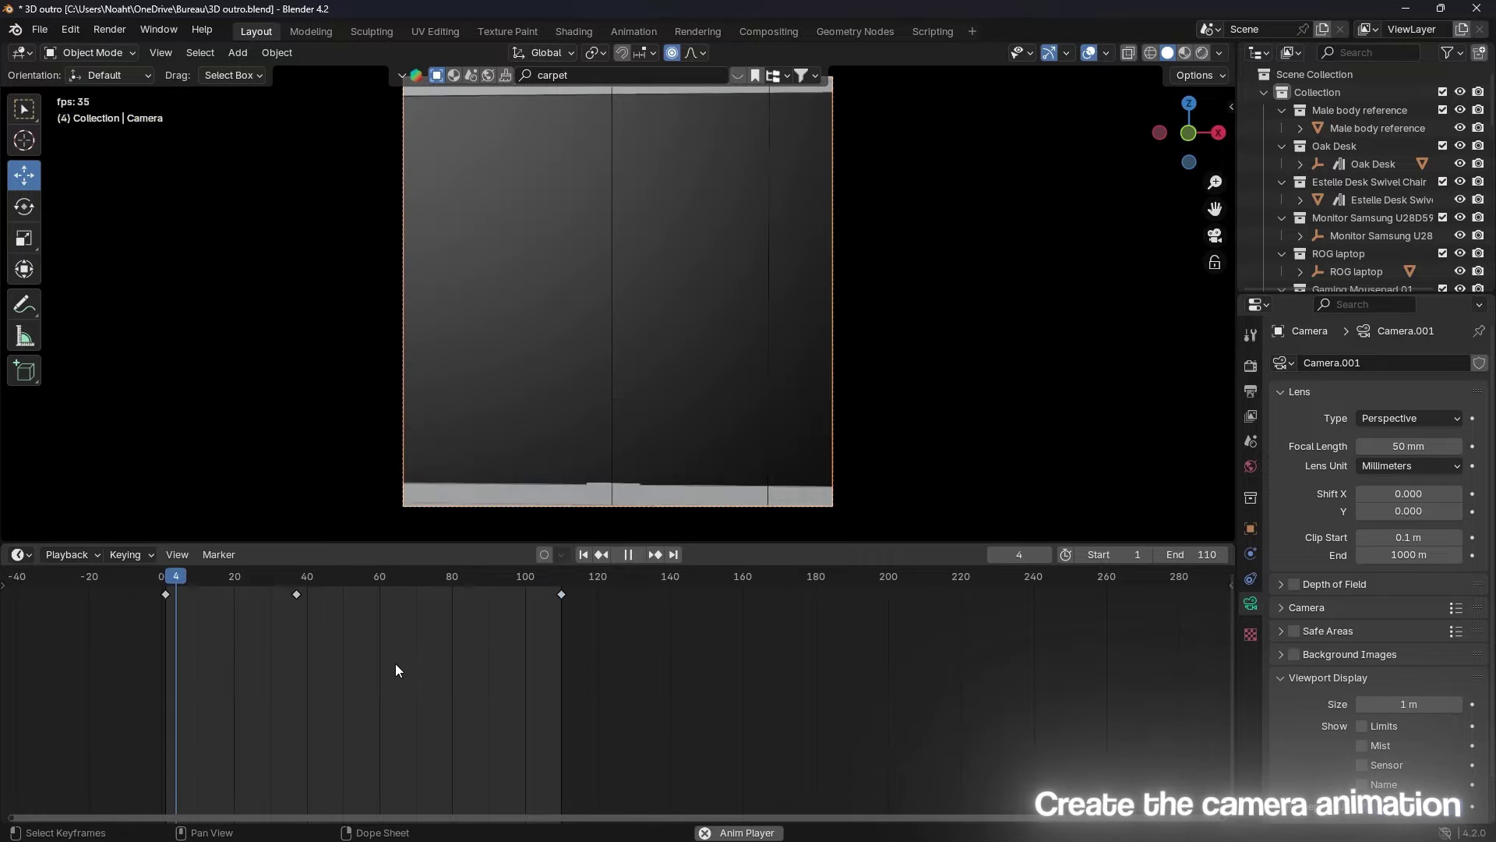
key("space")
Step: Back in the Graph Editor, move a Y Location keyframe and adjust the curve near the start
left_click(19, 554)
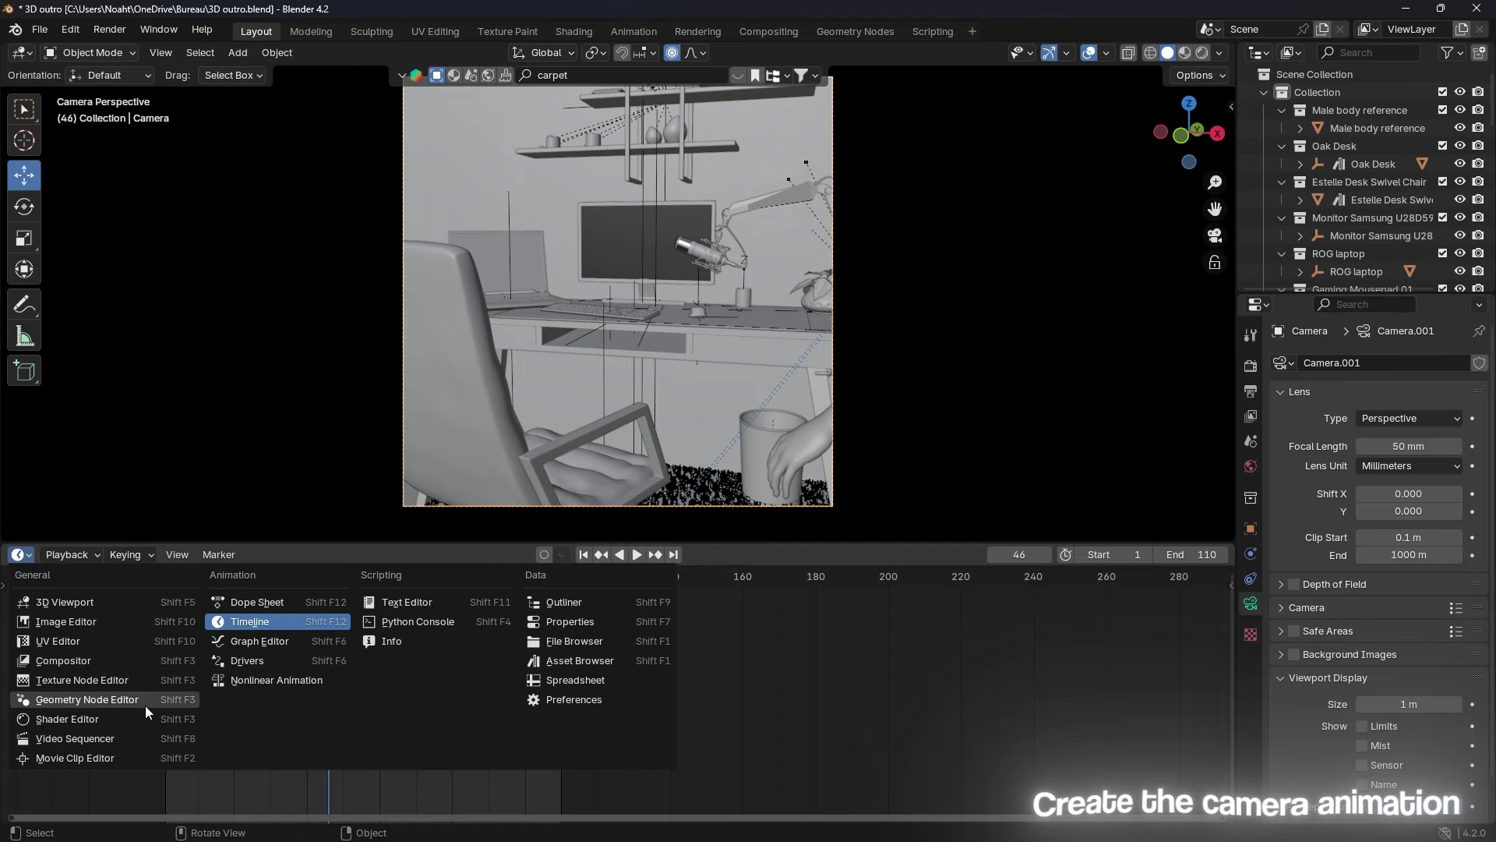
left_click(259, 640)
left_click_drag(464, 653, 422, 637)
left_click(392, 640)
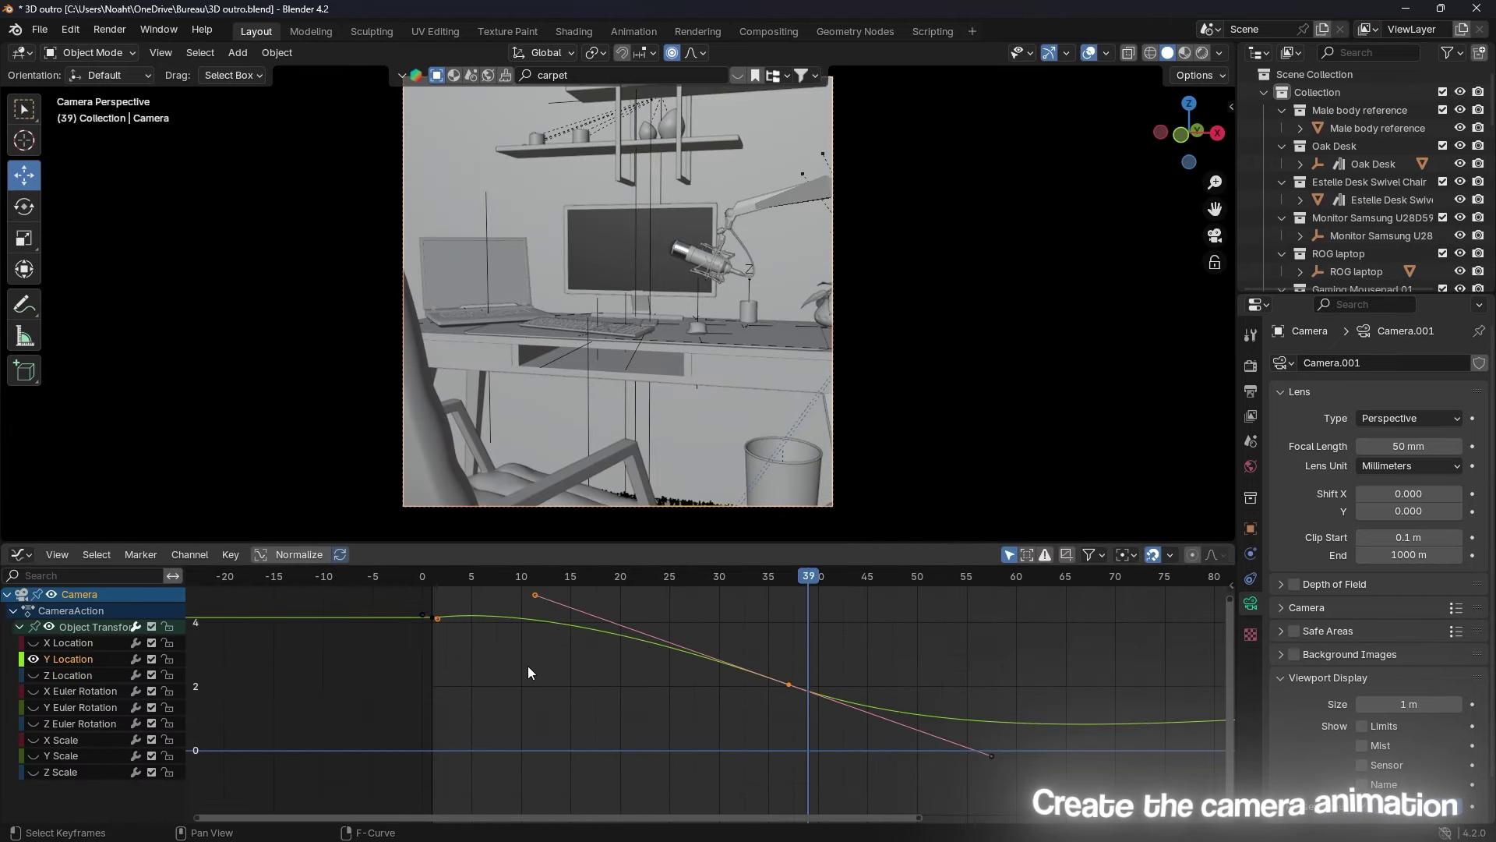
scroll(527, 665, "up", 6)
left_click_drag(538, 577, 540, 605)
key("space")
scroll(653, 606, "down", 2)
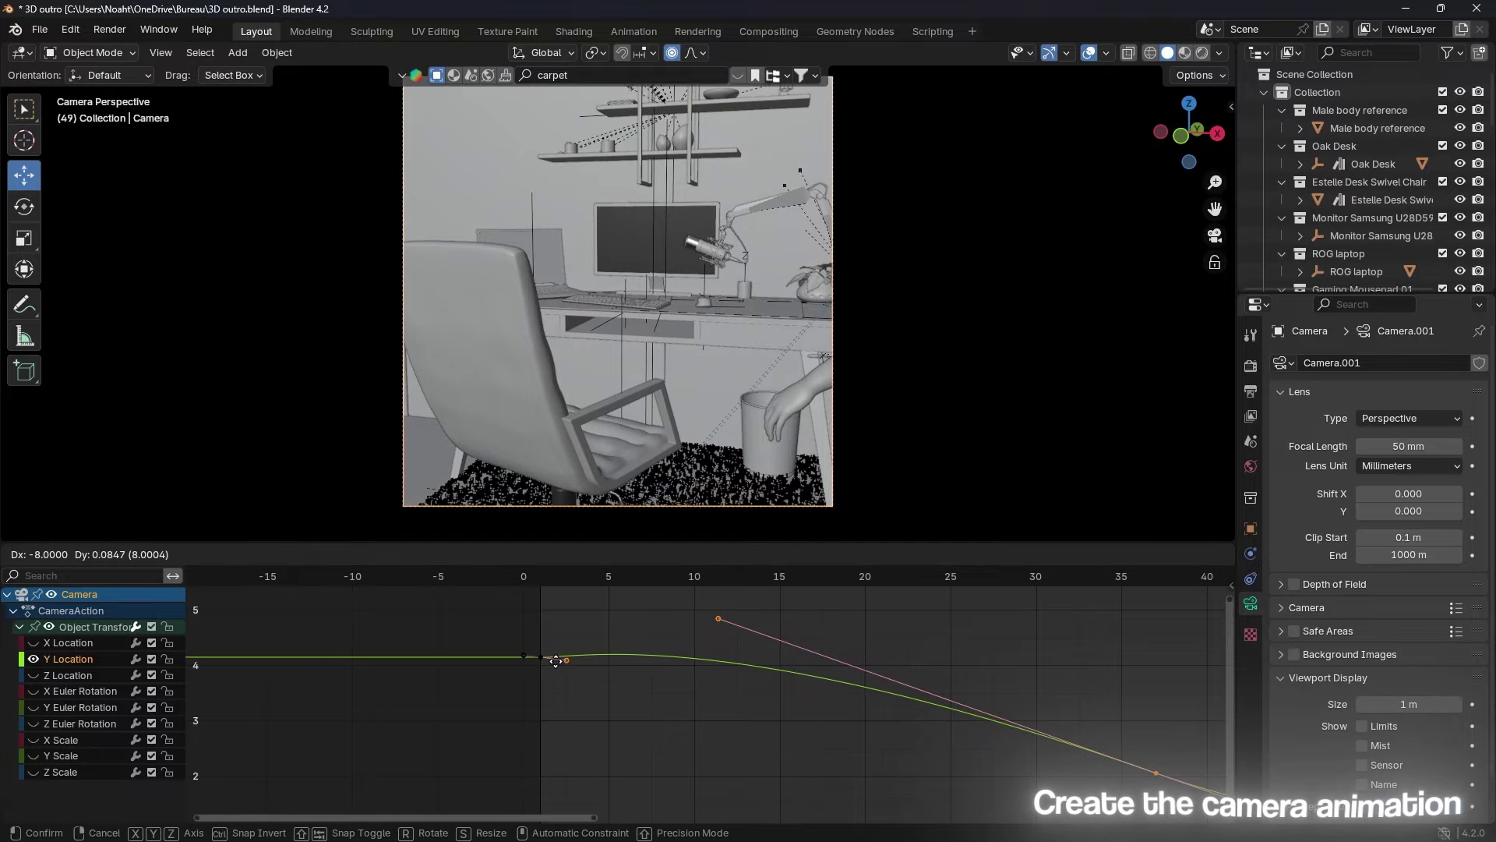
Step: Lengthen and lower the Y Location key handles, previewing the smoother move
middle_click_drag(716, 622, 900, 666)
scroll(900, 665, "down", 3)
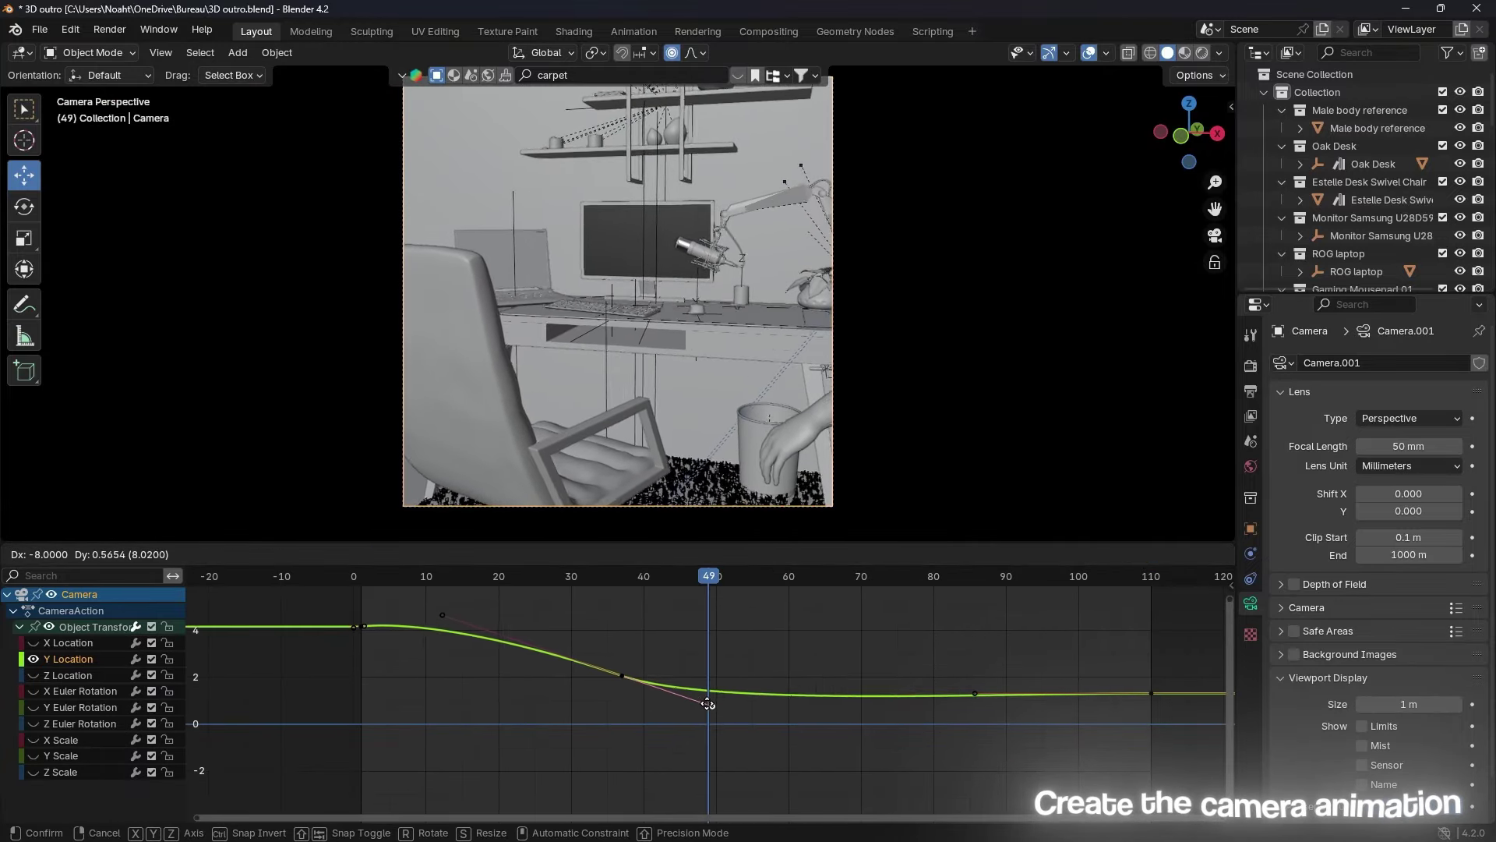
key("space")
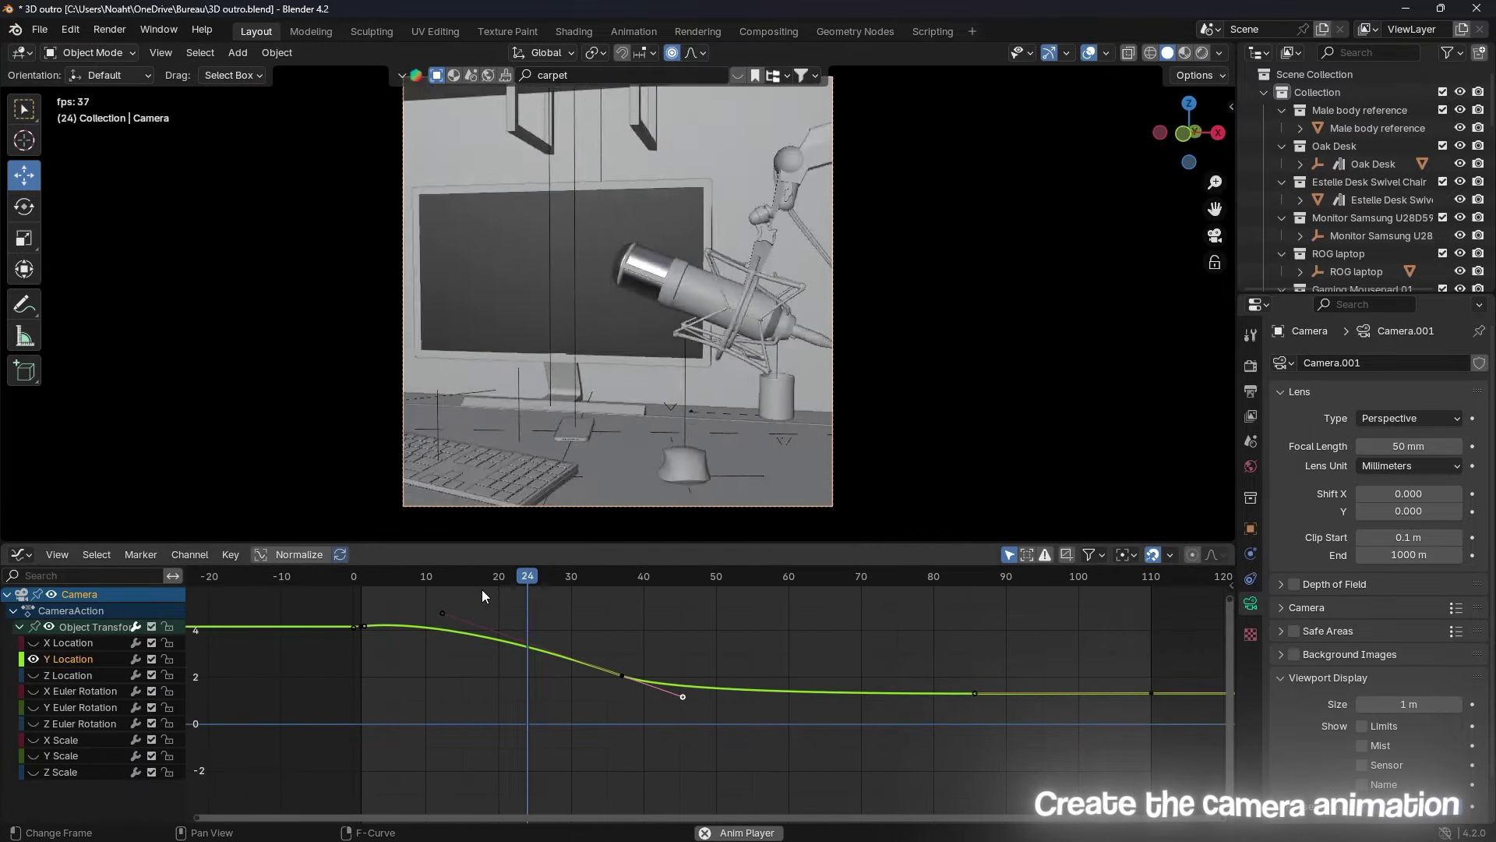
key("space")
left_click_drag(683, 696, 722, 709)
left_click_drag(443, 615, 437, 625)
key("space")
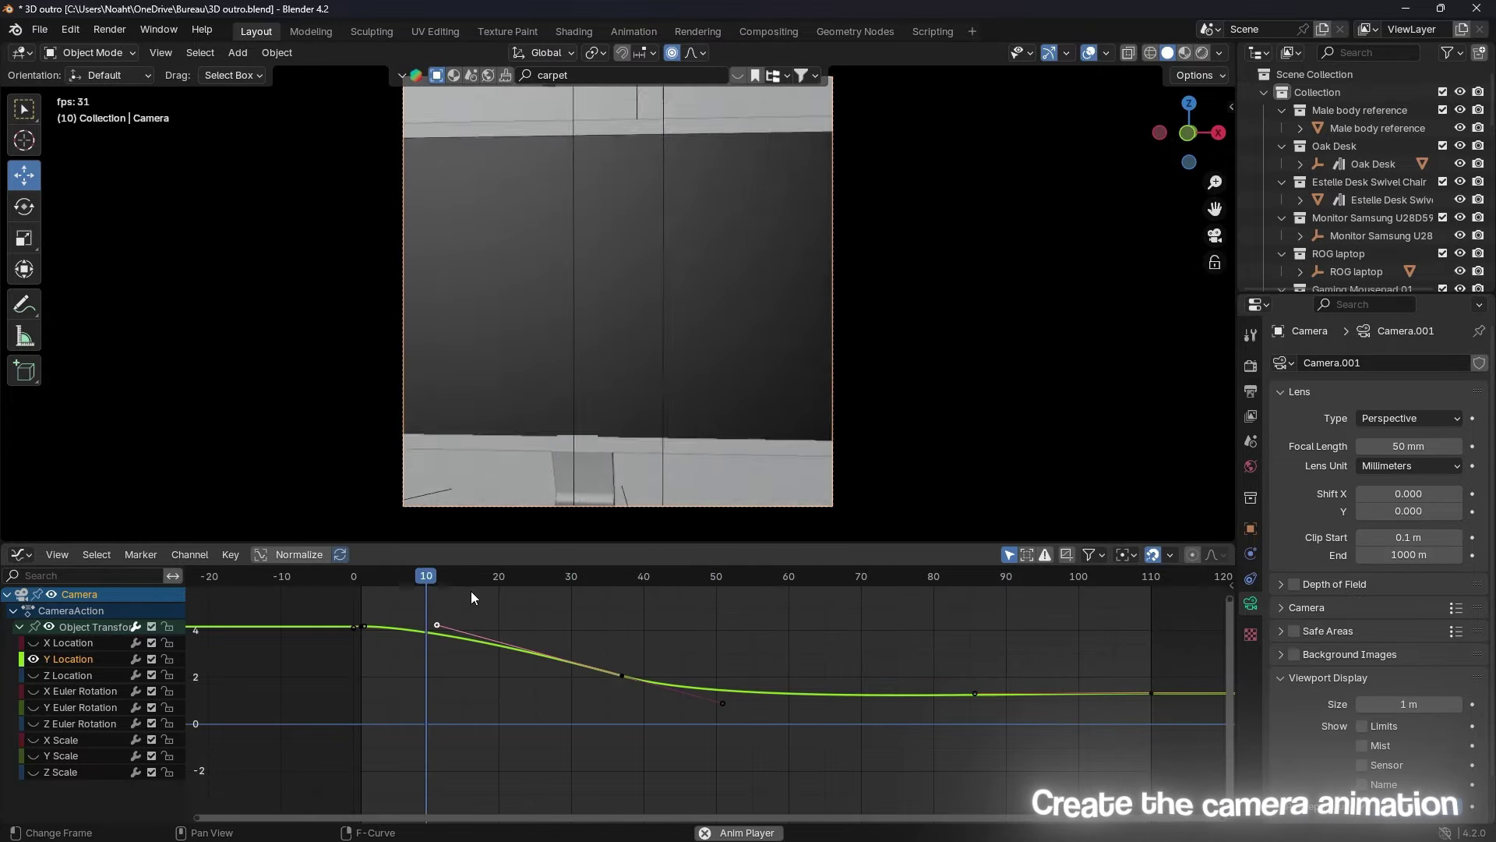
key("space")
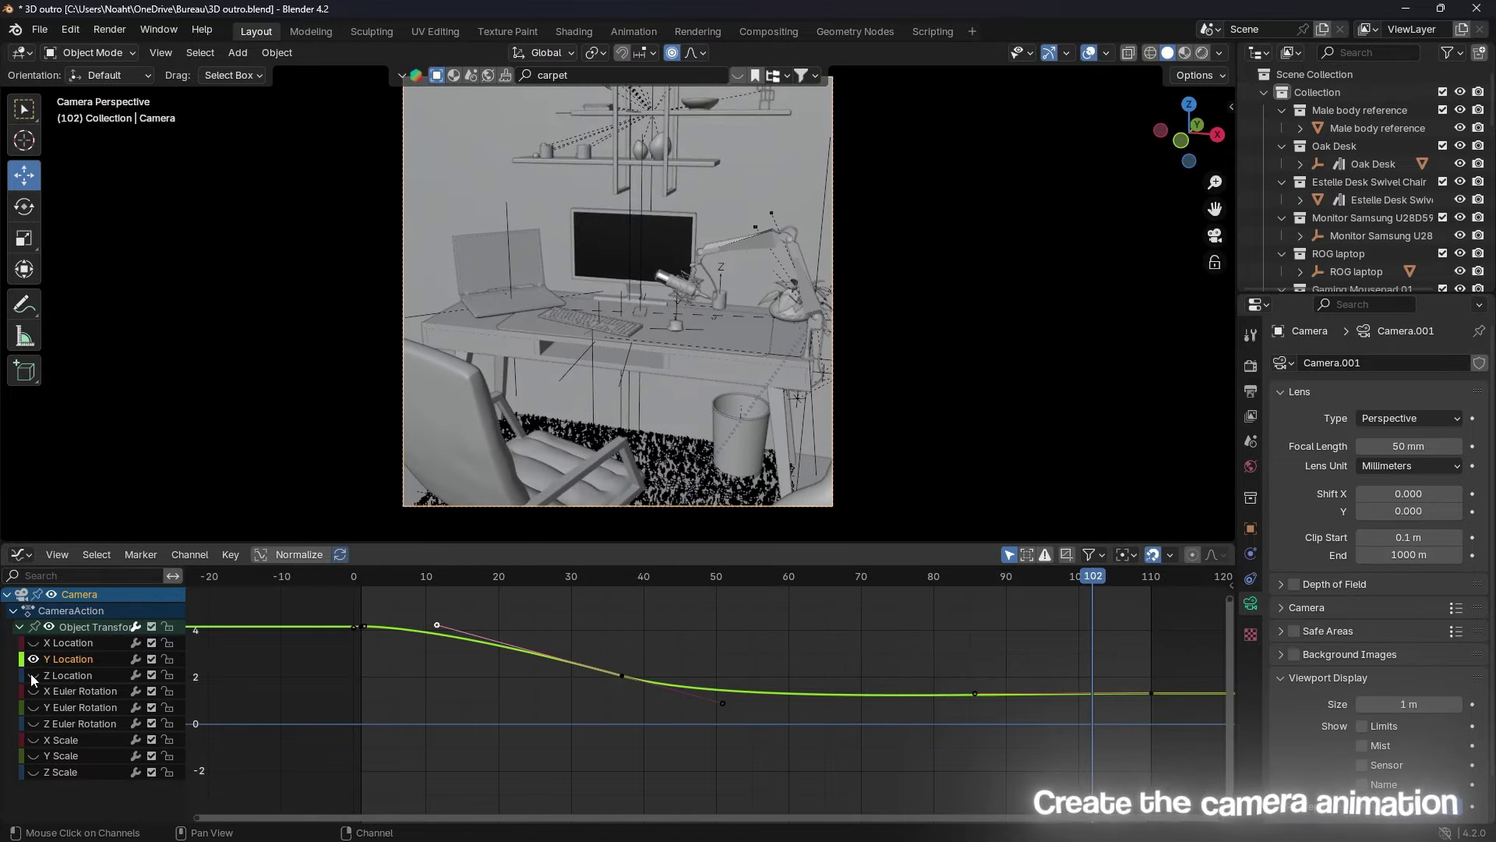
Step: Raise the X Location key near frame 25 for a gentle mid-shot rise
left_click(69, 643)
left_click(521, 578)
key("space")
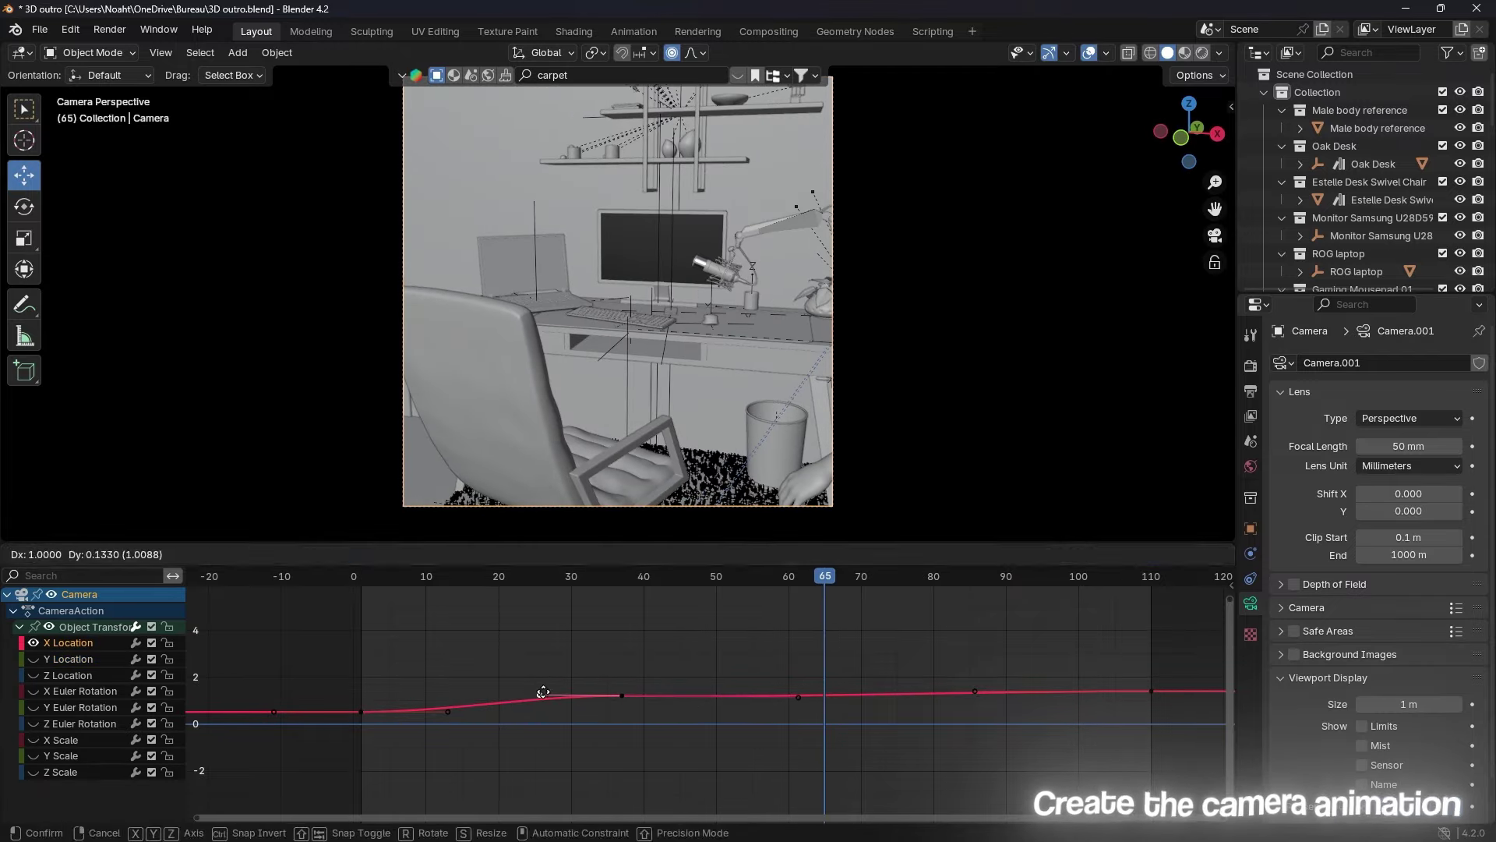
left_click_drag(536, 697, 535, 696)
left_click(537, 695)
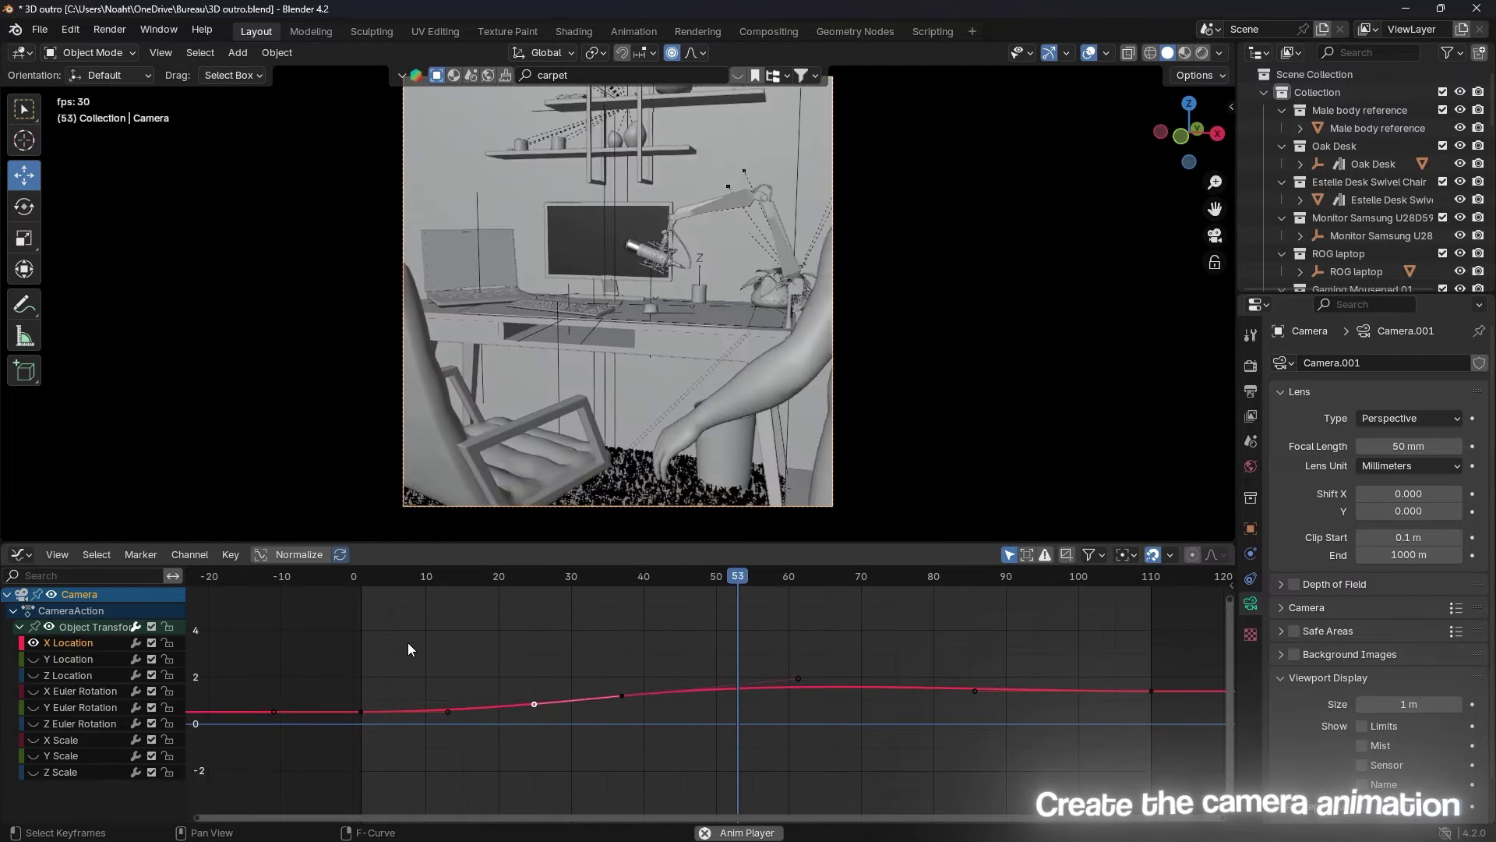
left_click(674, 674)
key("shift+Left")
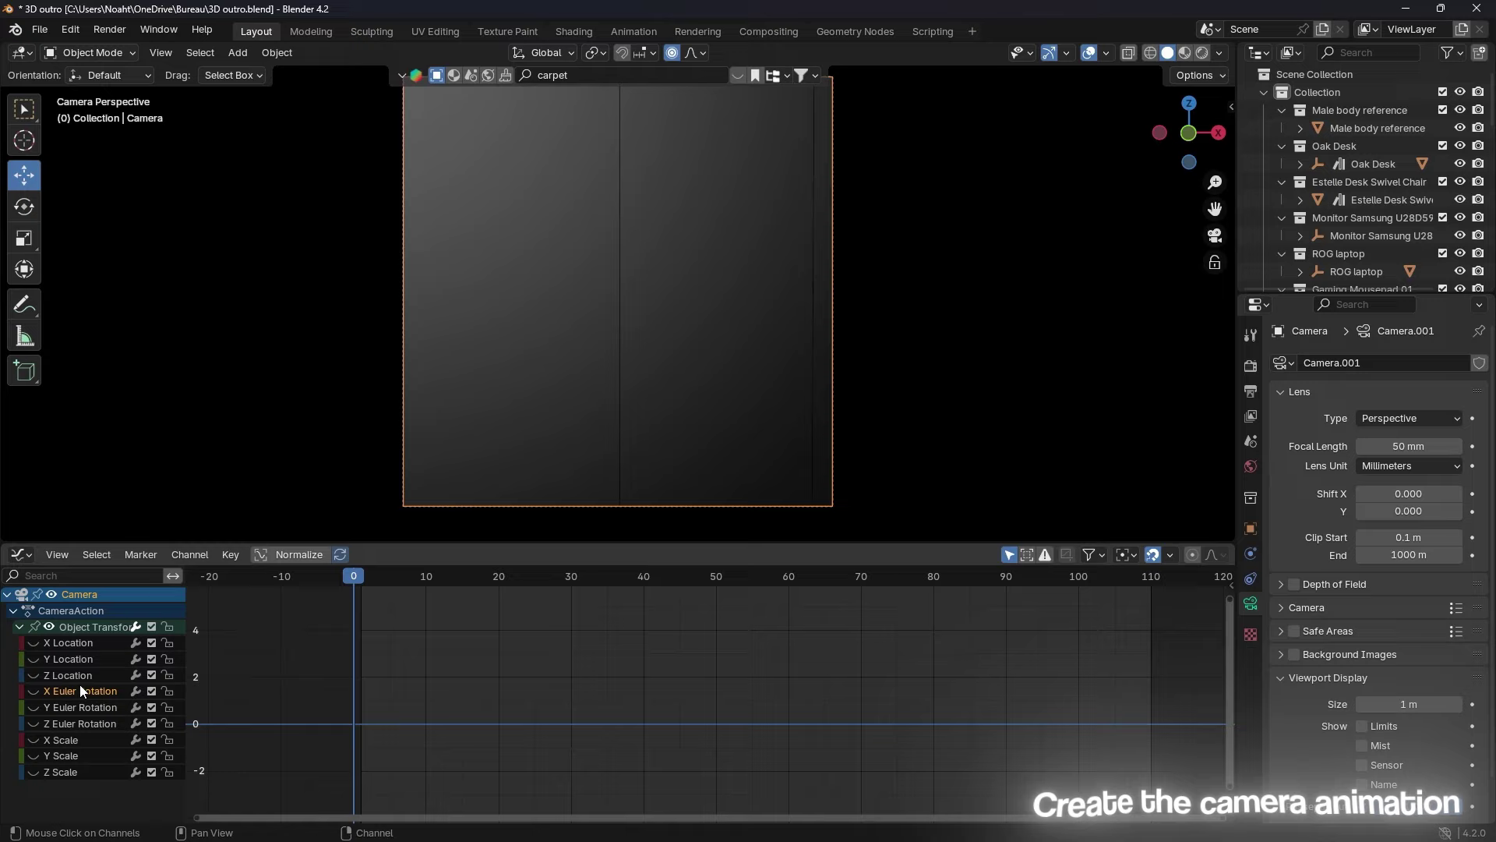
left_click(588, 578)
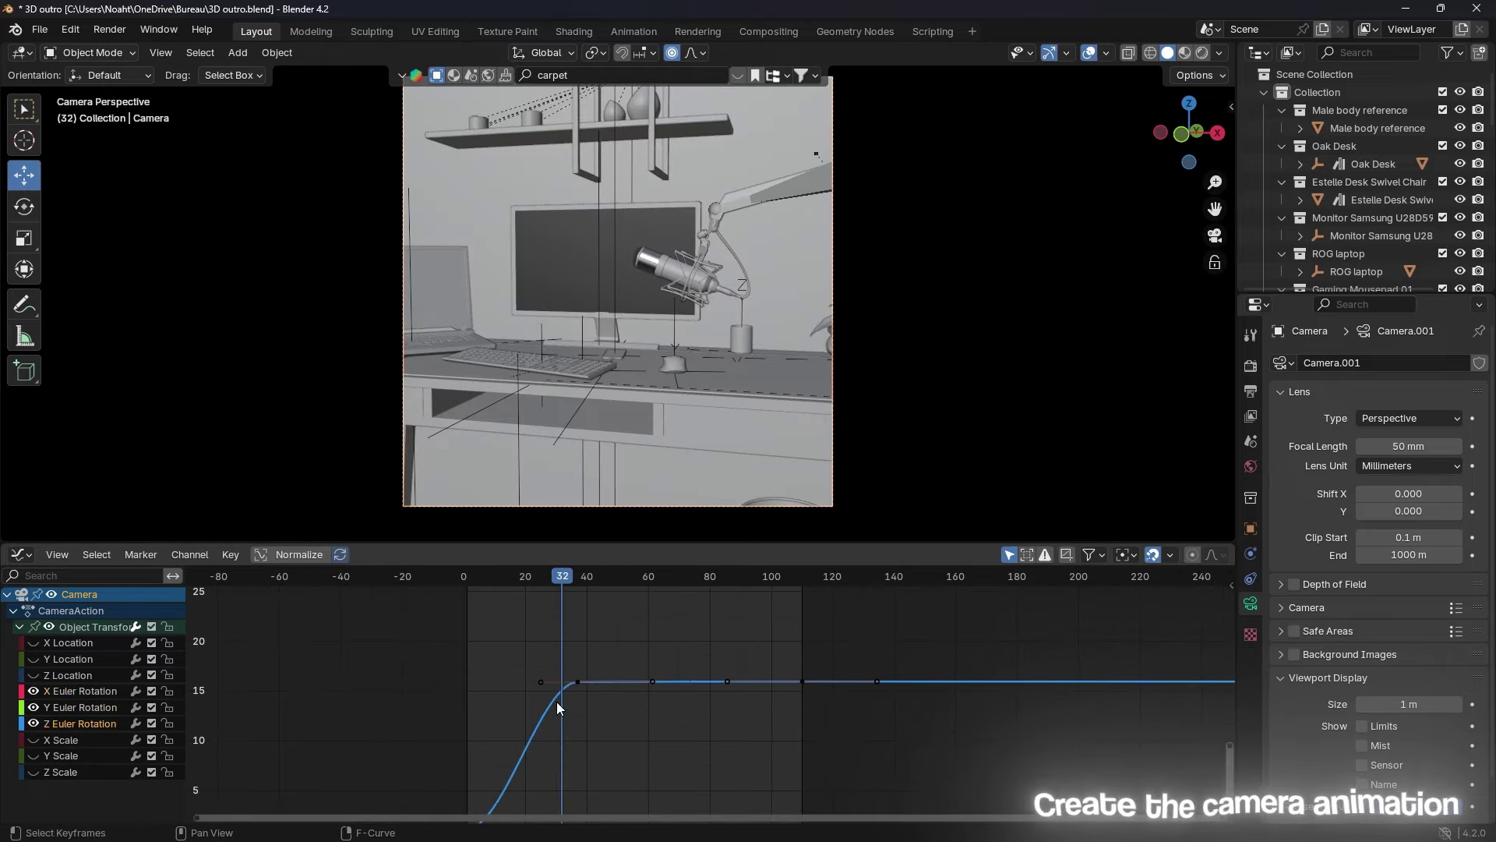
Step: Nudge a Z Euler Rotation key and add a Noise modifier with strength 0.1
left_click(543, 678)
key("g")
left_click(645, 675)
key("n")
left_click(1084, 581)
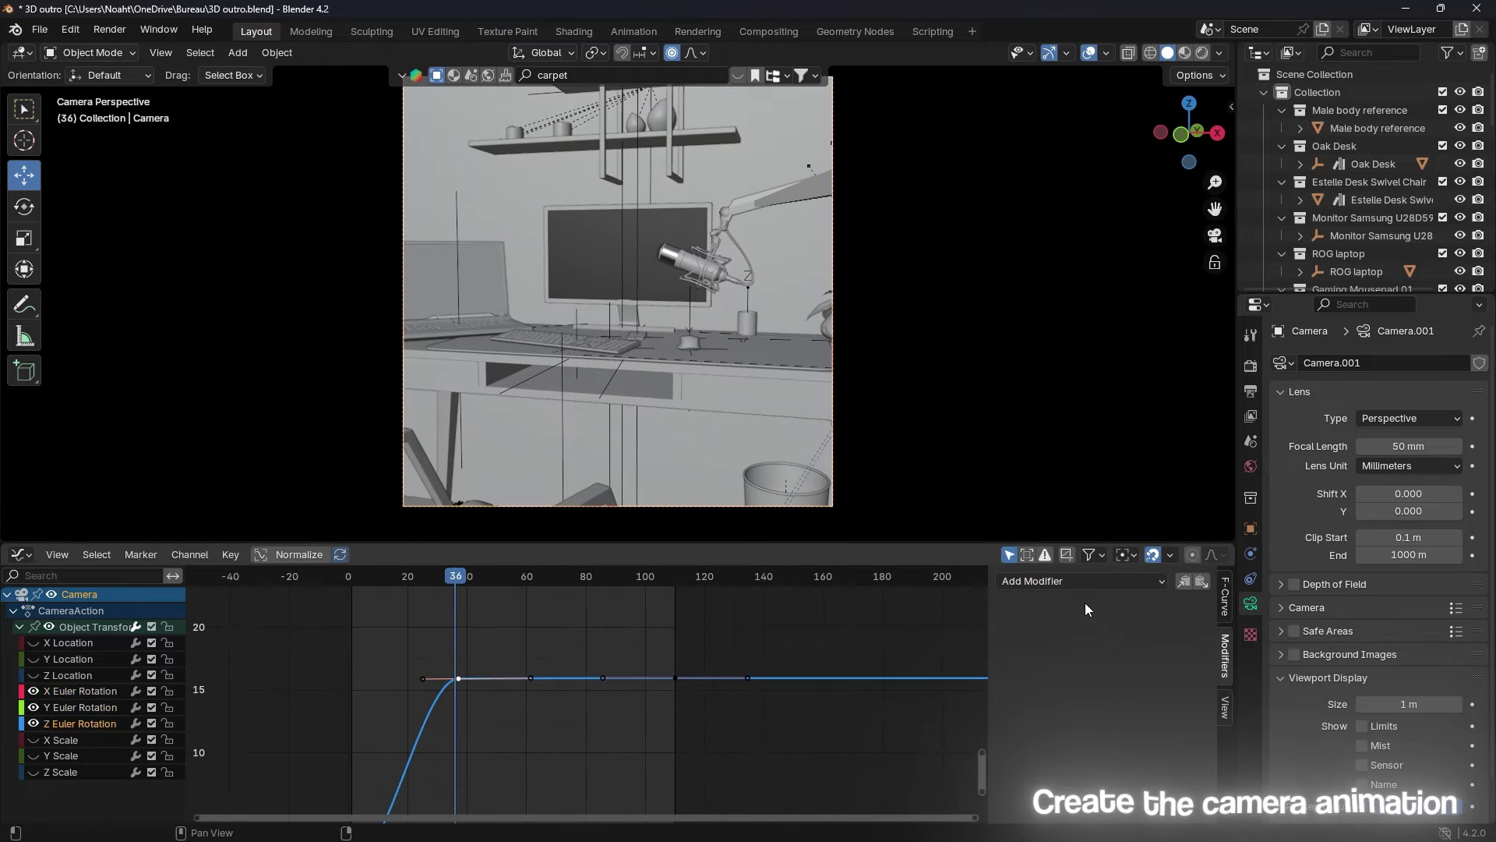
left_click(1085, 623)
double_click(1148, 678)
type("0.1")
key("Return")
left_click_drag(1144, 658, 1177, 657)
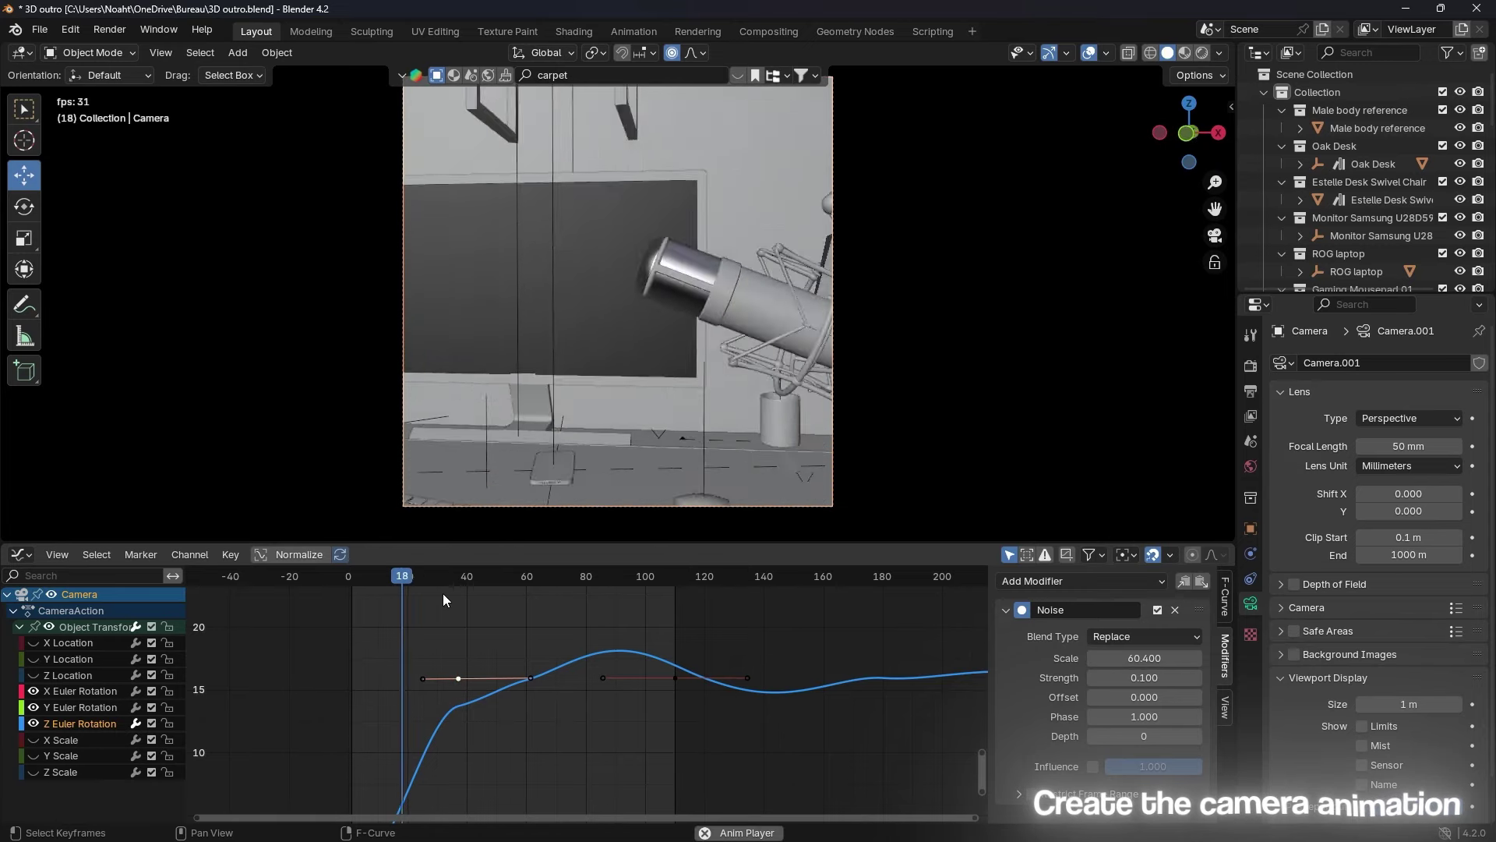
key("space")
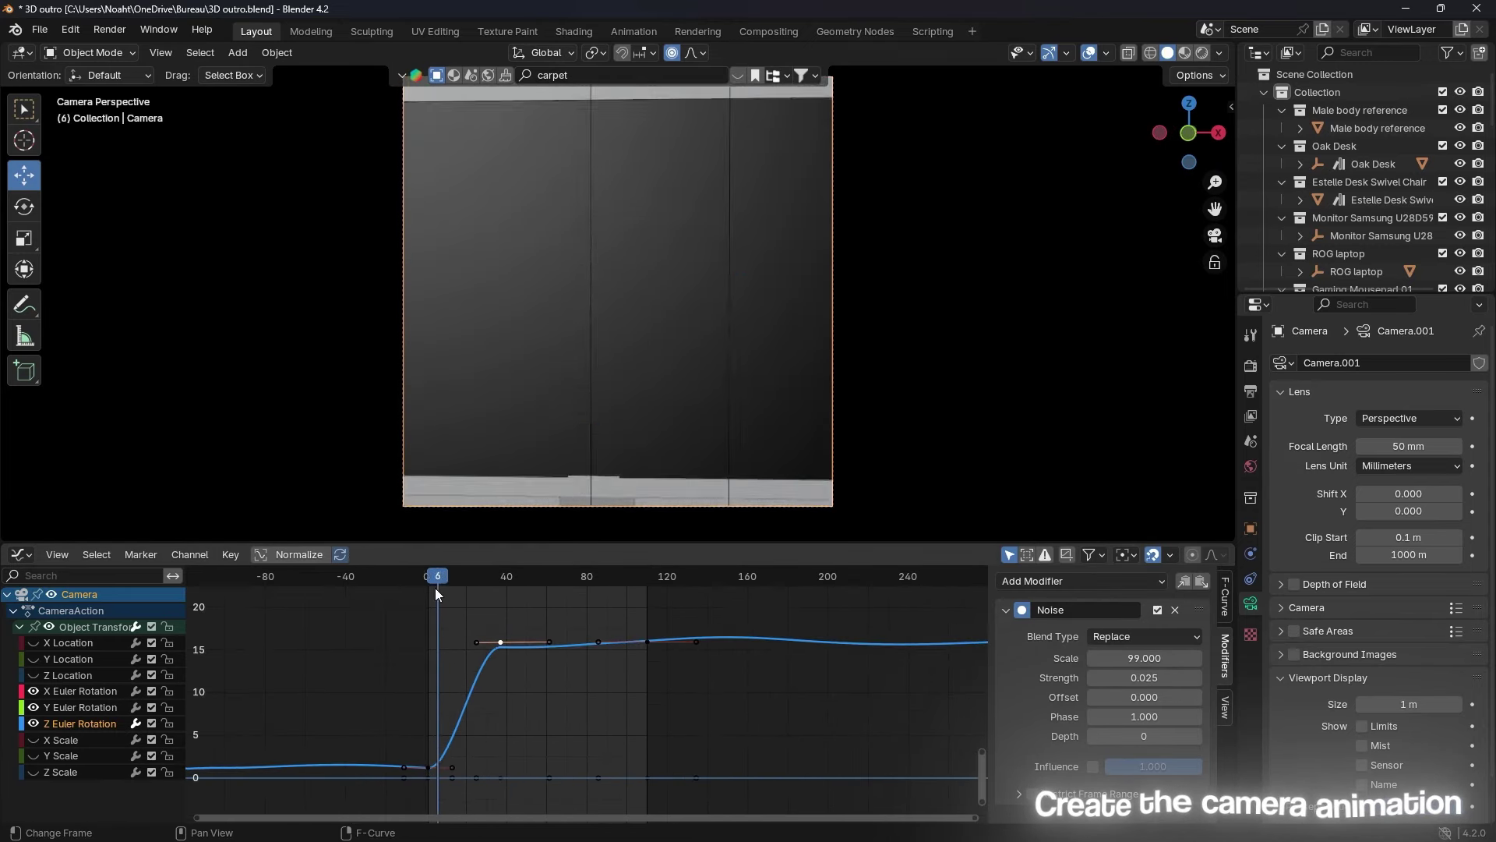
Step: Add a Noise modifier to the Y Euler Rotation curve with scale about 39.3 and strength 0.075
left_click(53, 708)
double_click(55, 707)
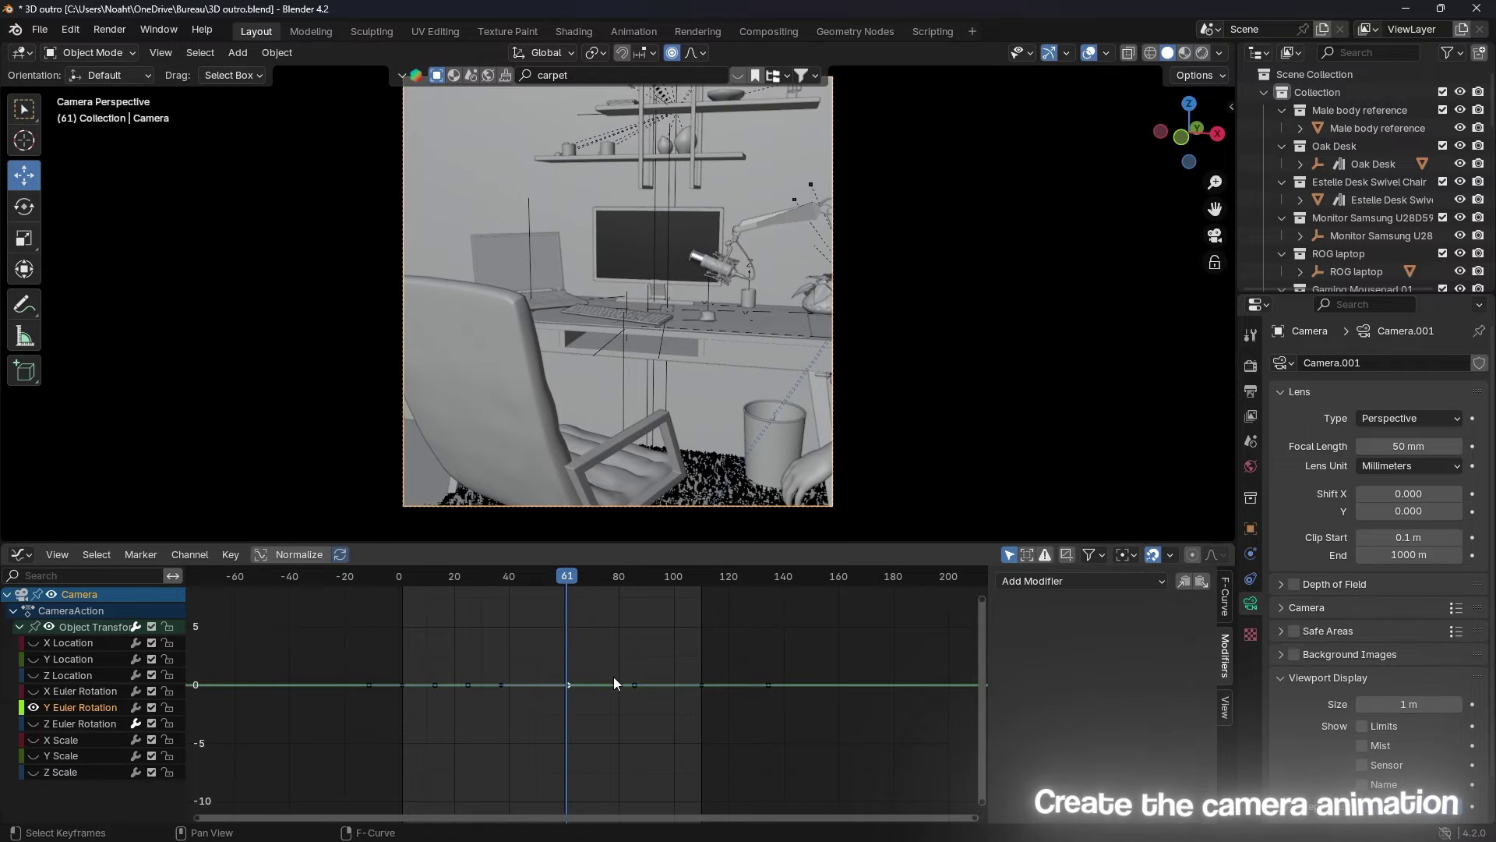
left_click(1082, 580)
left_click(1111, 653)
mouse_move(1110, 658)
left_mouse_down()
mouse_move(1215, 657)
mouse_move(1091, 677)
left_mouse_up()
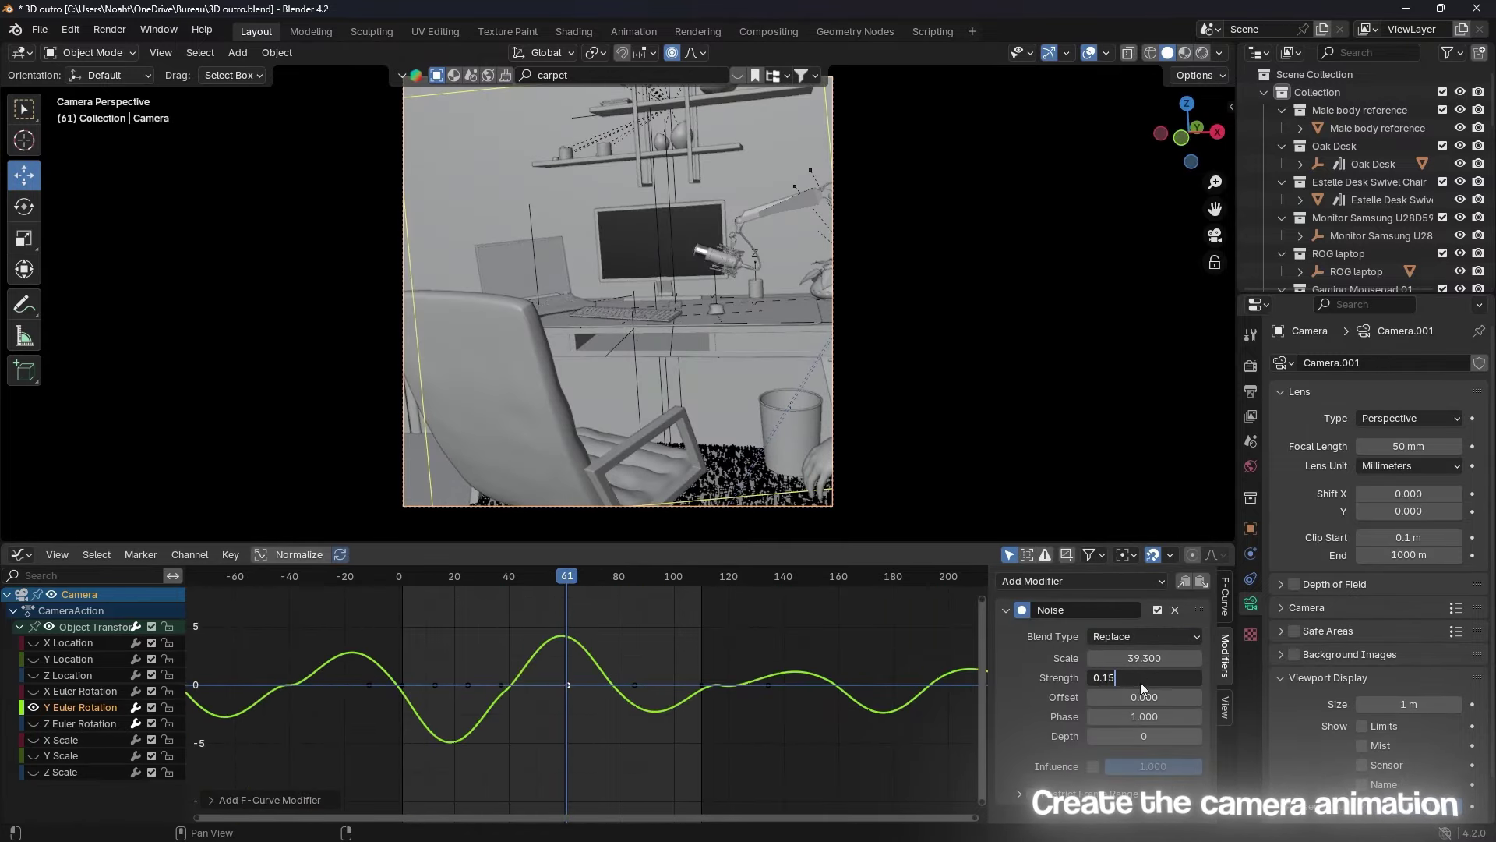
key("BackSpace")
key("BackSpace")
type("075")
key("Return")
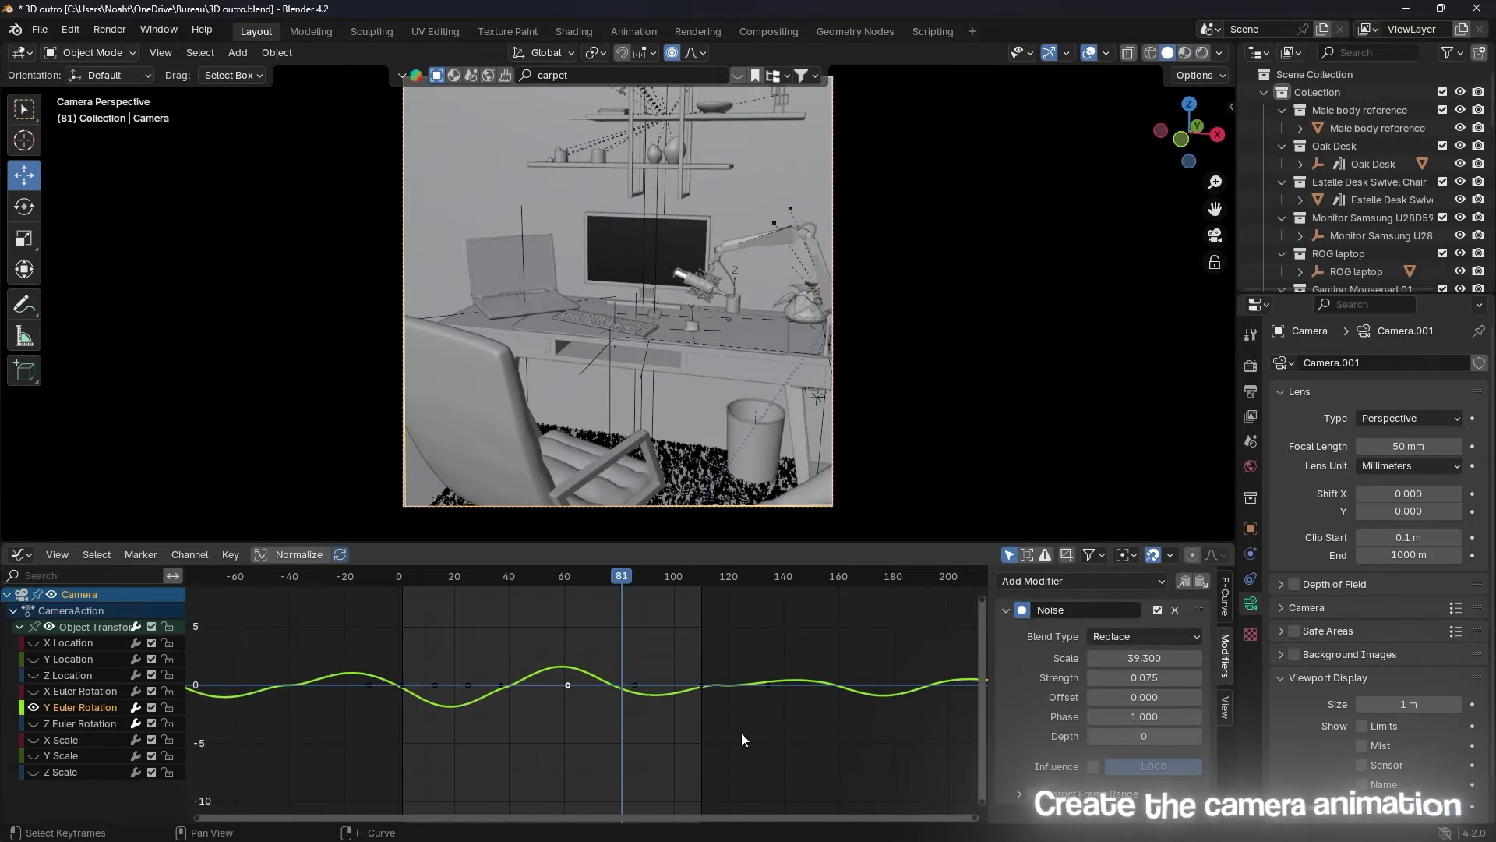
key("space")
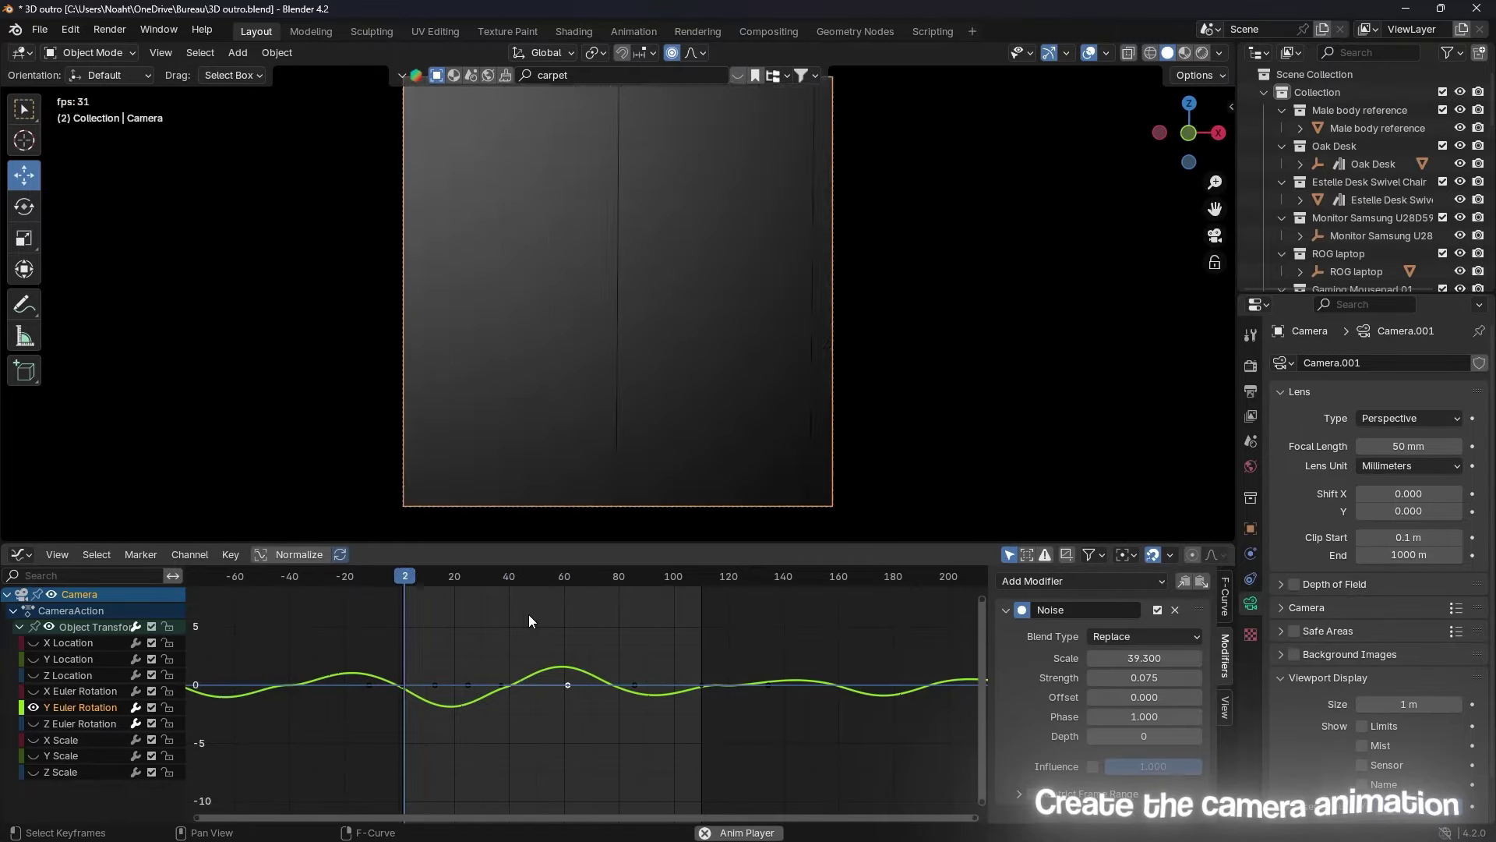
key("space")
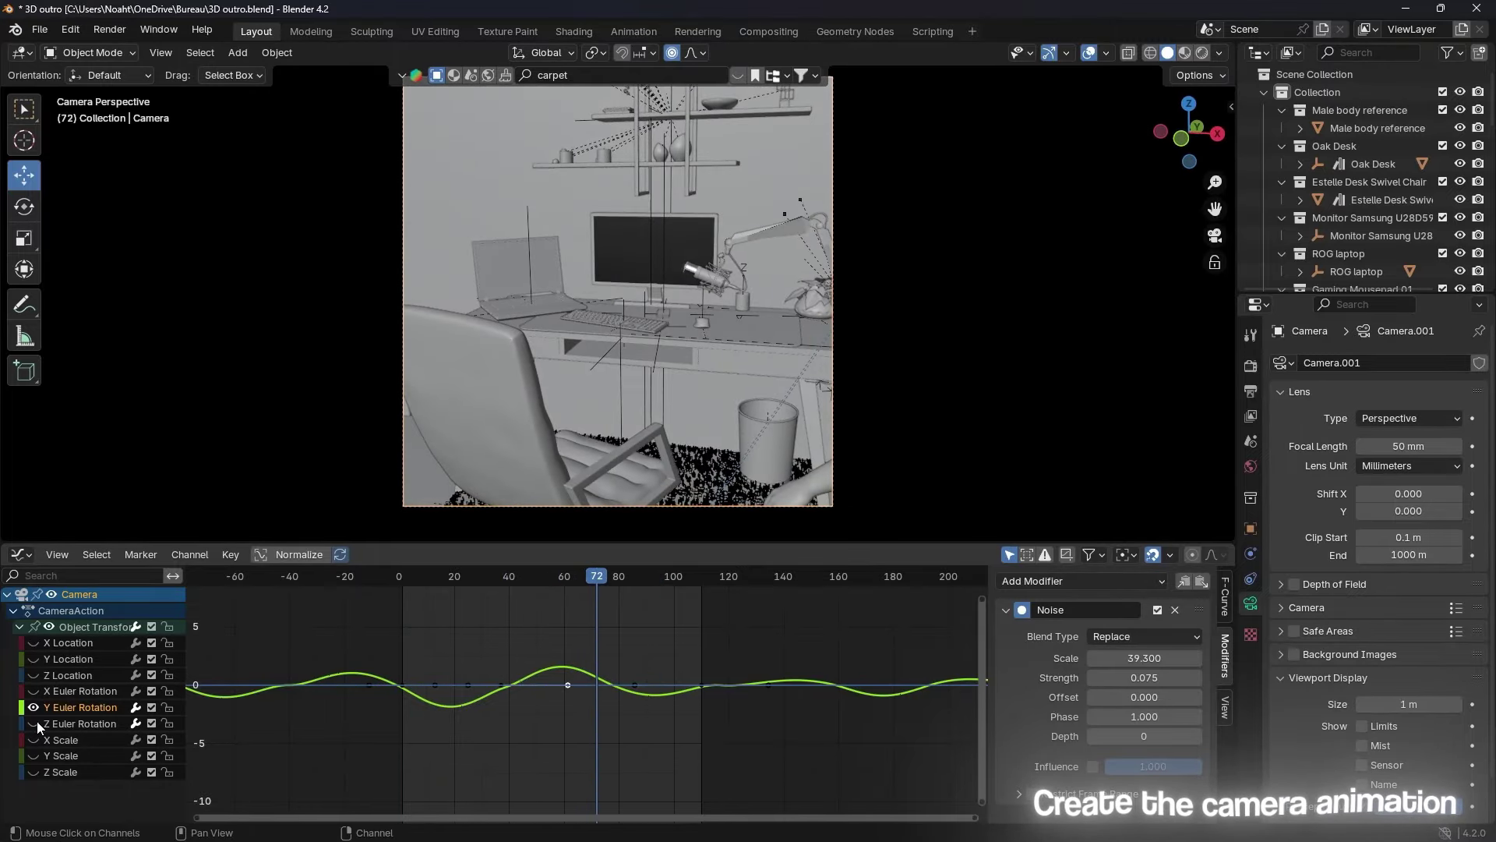
Step: Isolate and select the X Euler Rotation curve, framed in view
left_click(32, 690, "ctrl")
key("Home")
left_click(496, 584)
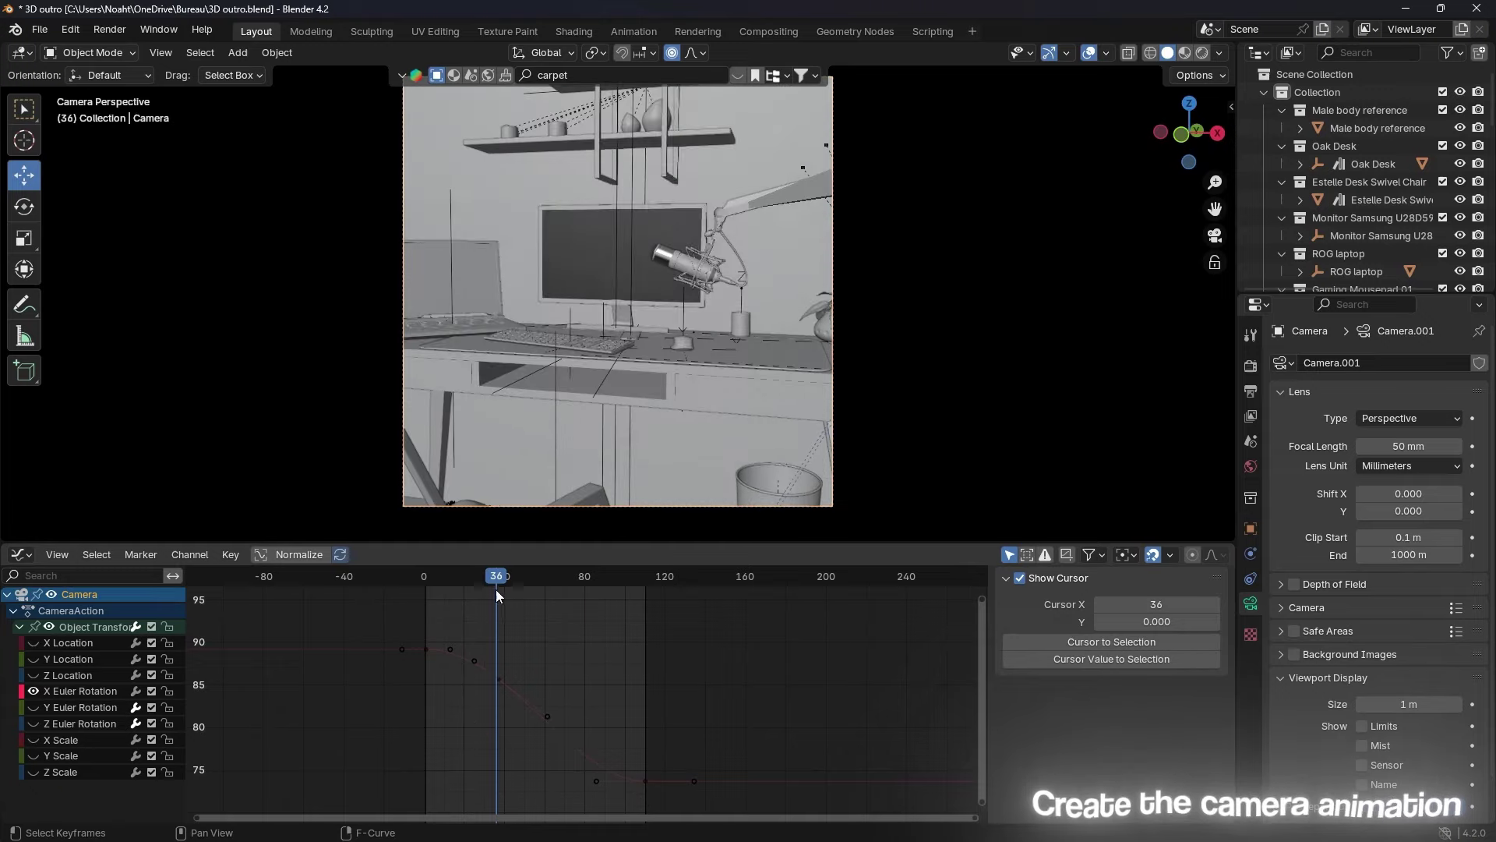
left_click(33, 693)
Step: Turn the lower area into a Timeline, delete the male body reference, and save
left_click(19, 554)
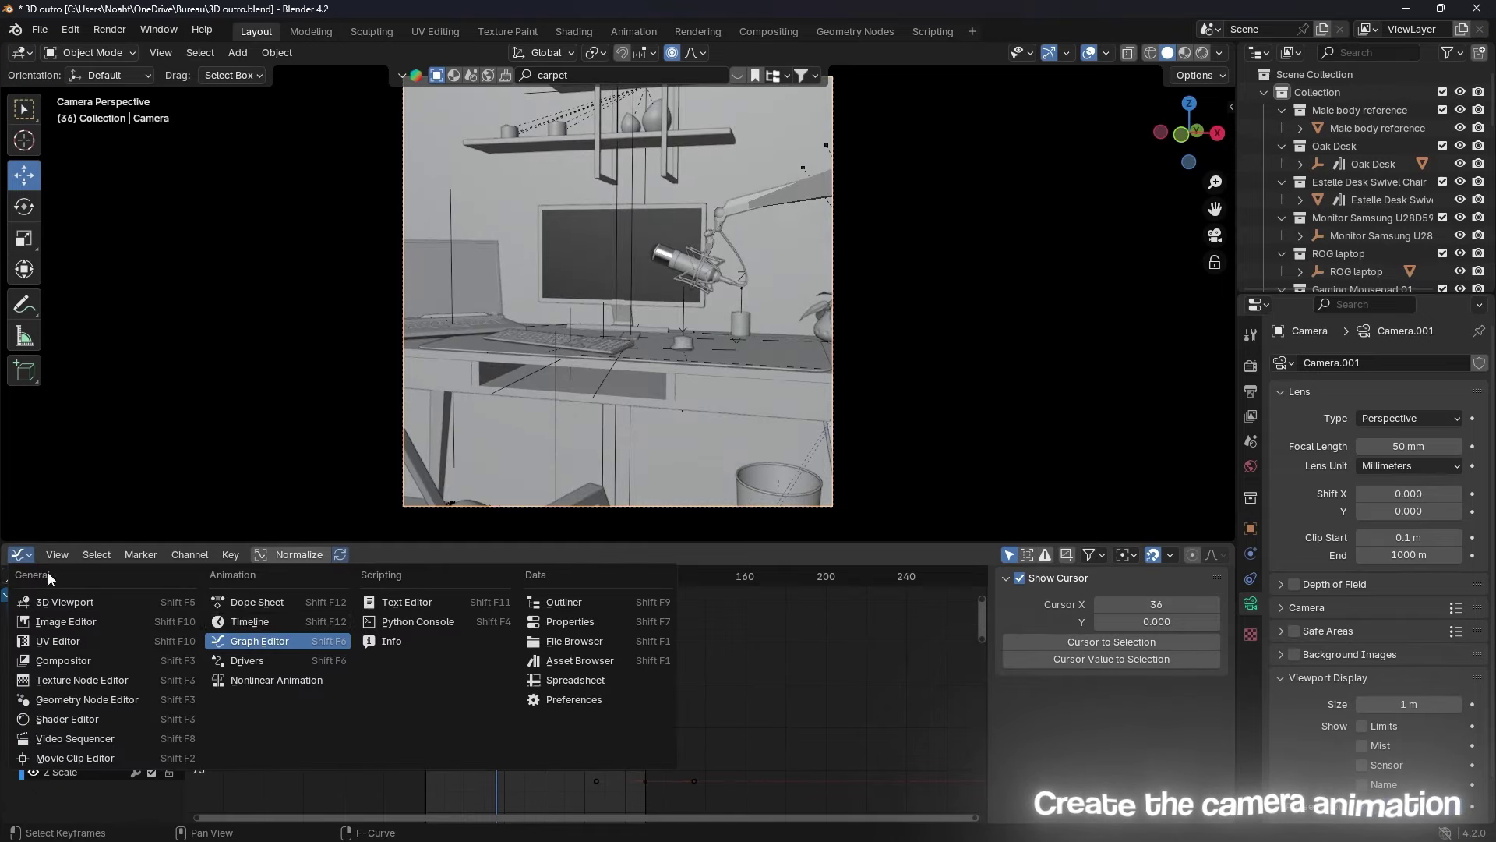
left_click(312, 612)
key("space")
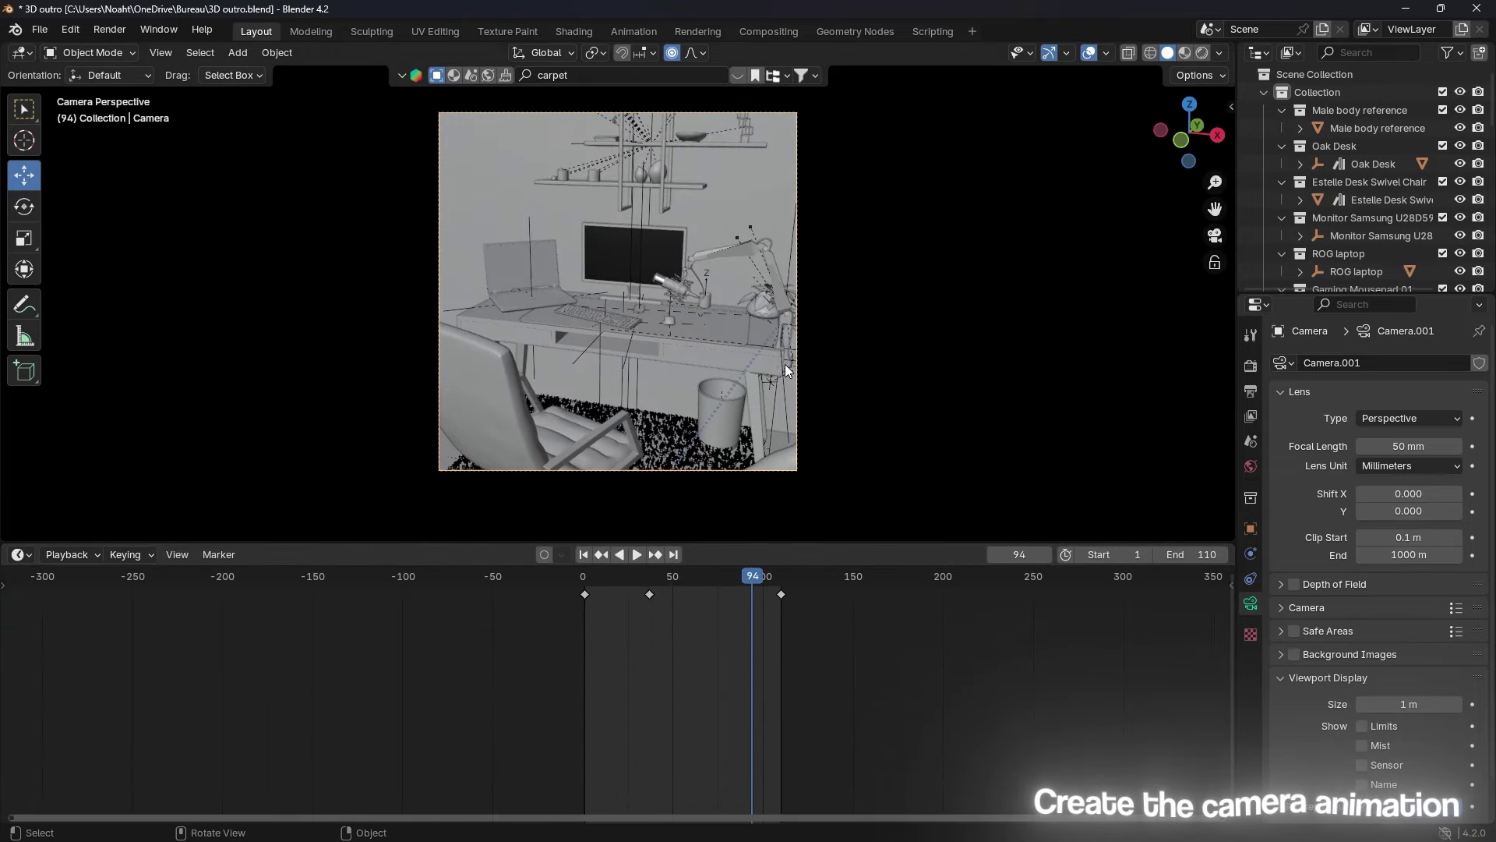
left_click(784, 364)
key("Delete")
key("ctrl+s")
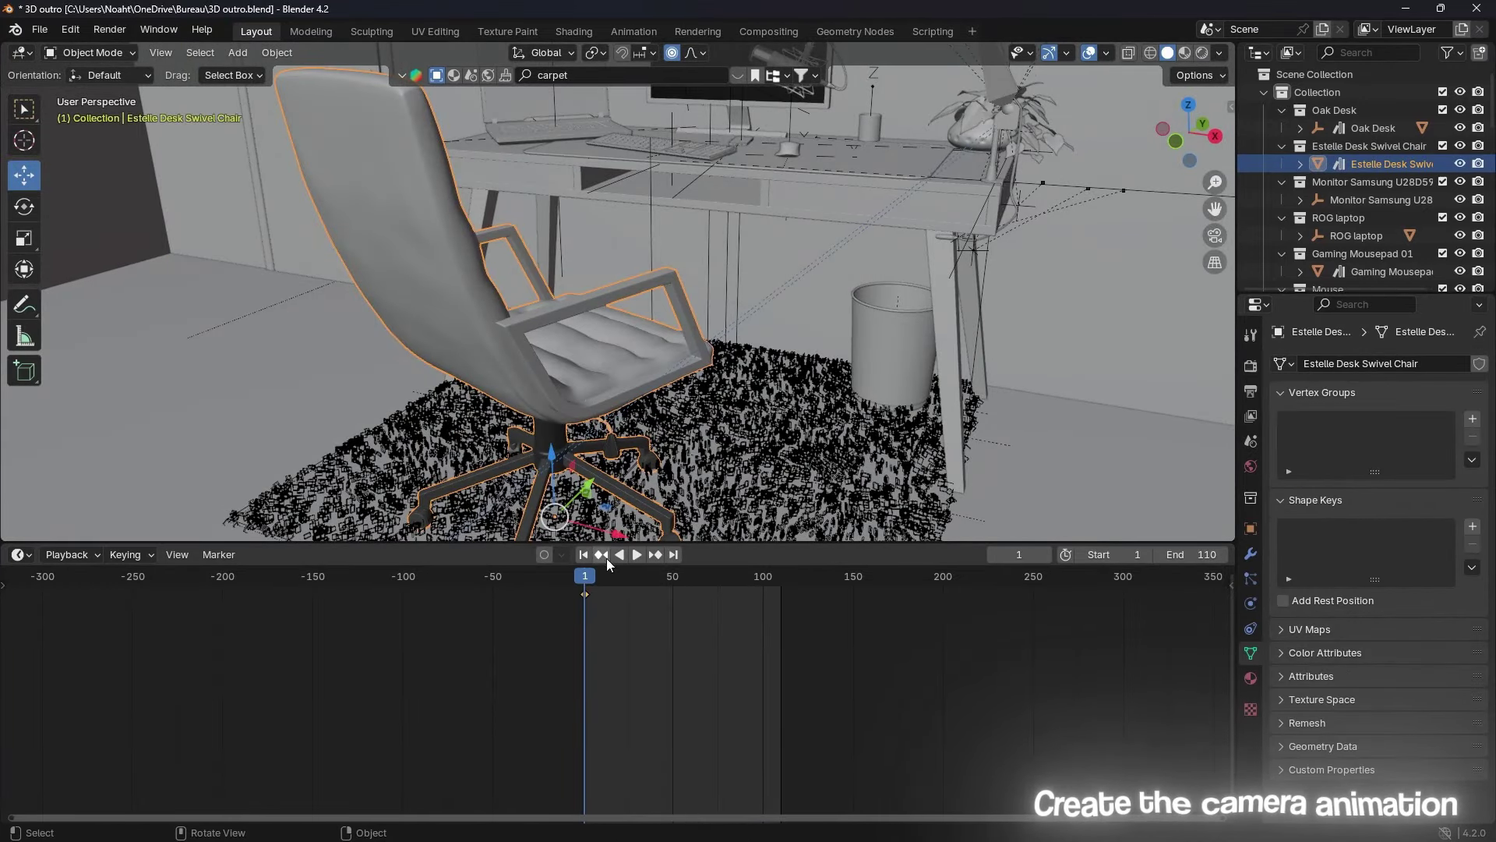
Step: At frame 85, swivel the chair around Z and keyframe its rotation
left_click_drag(608, 576, 735, 576)
key("KP_0")
key("KP_0")
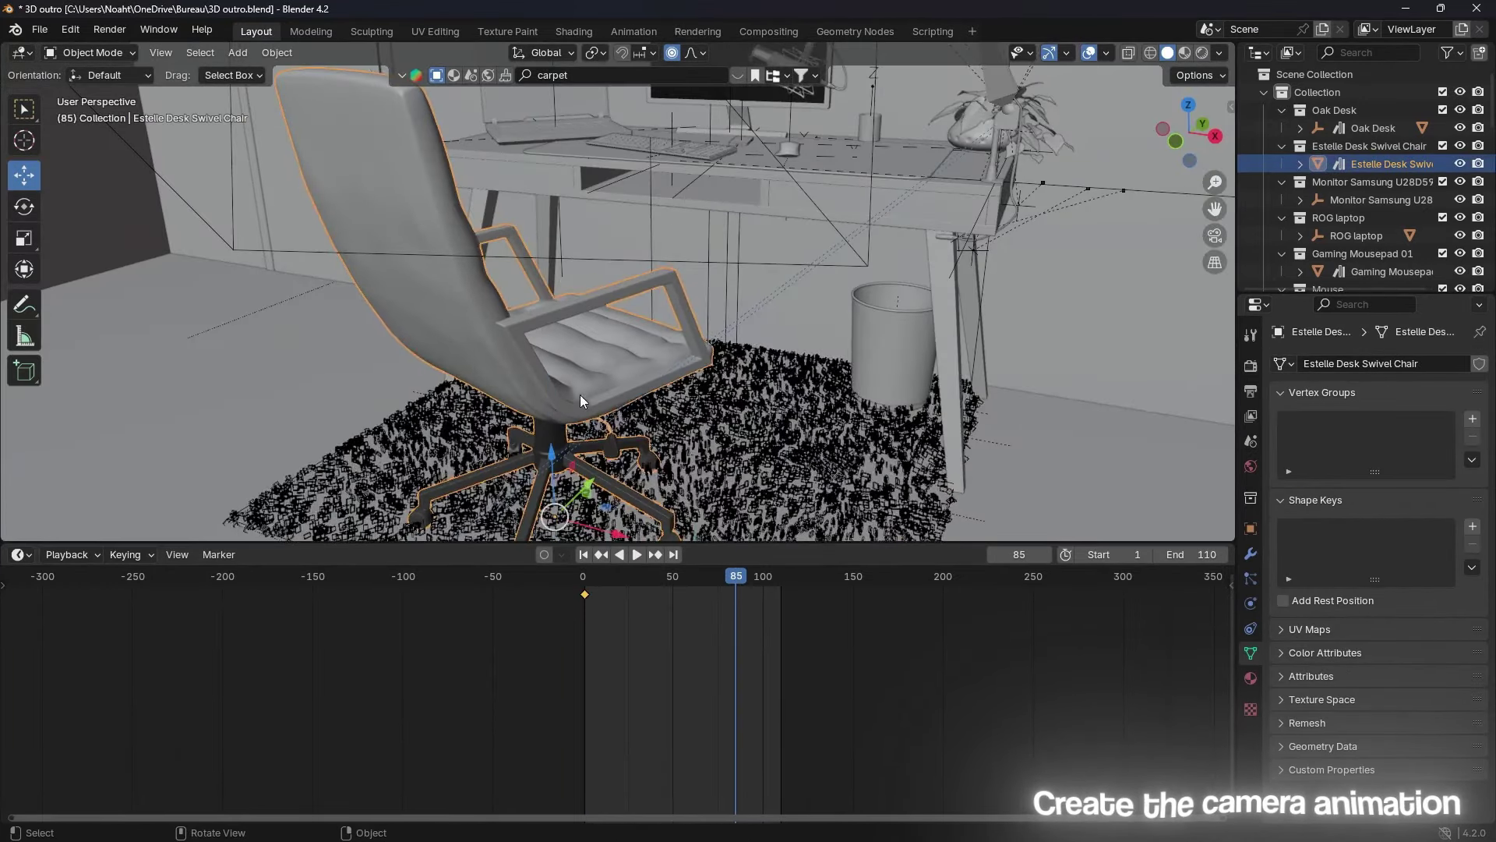
key("r")
key("z")
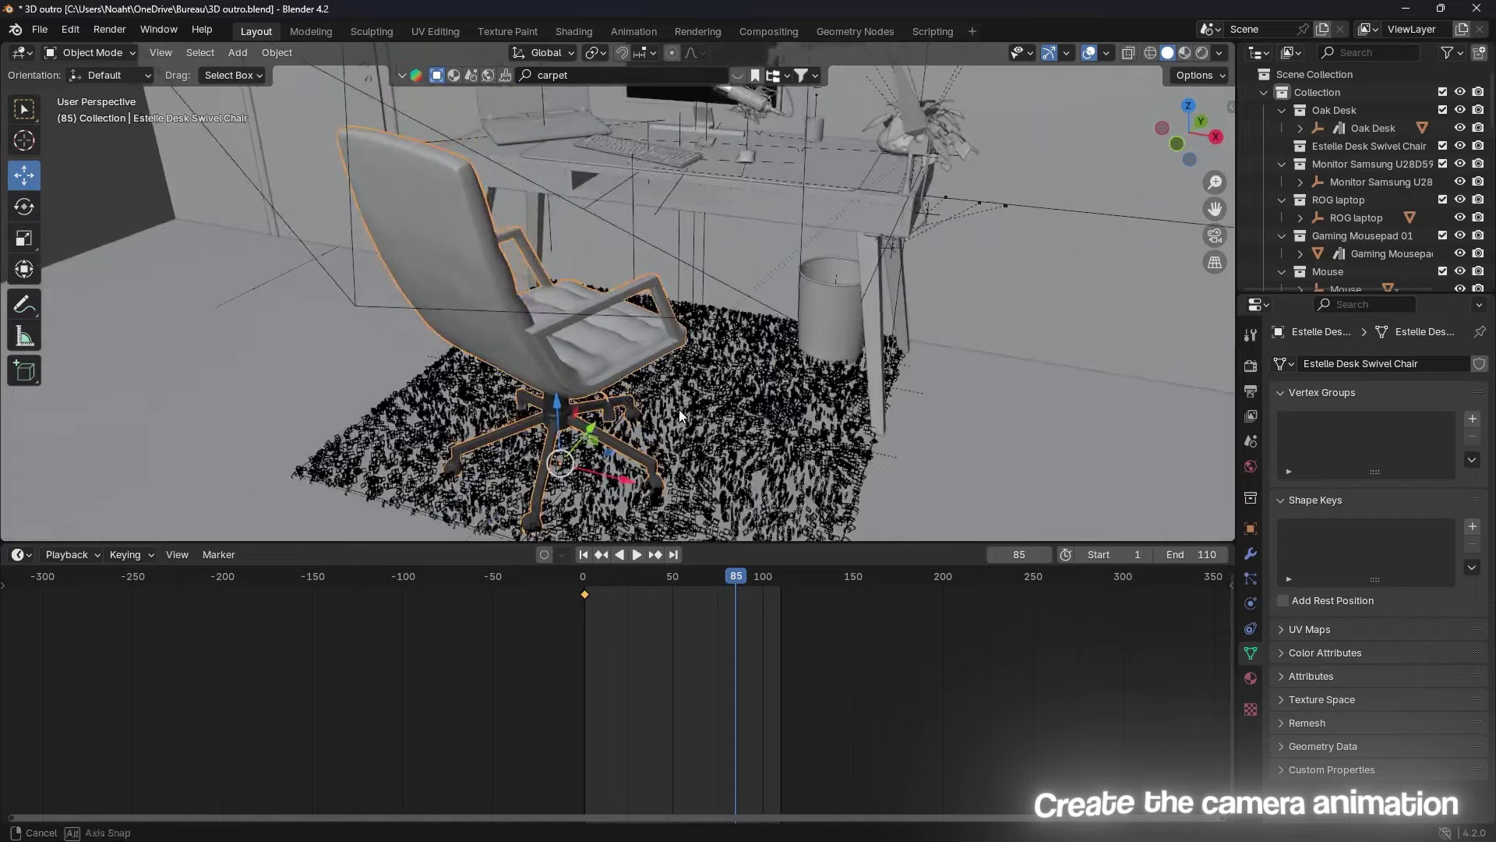
left_click(660, 387)
key("i")
key("KP_0")
key("space")
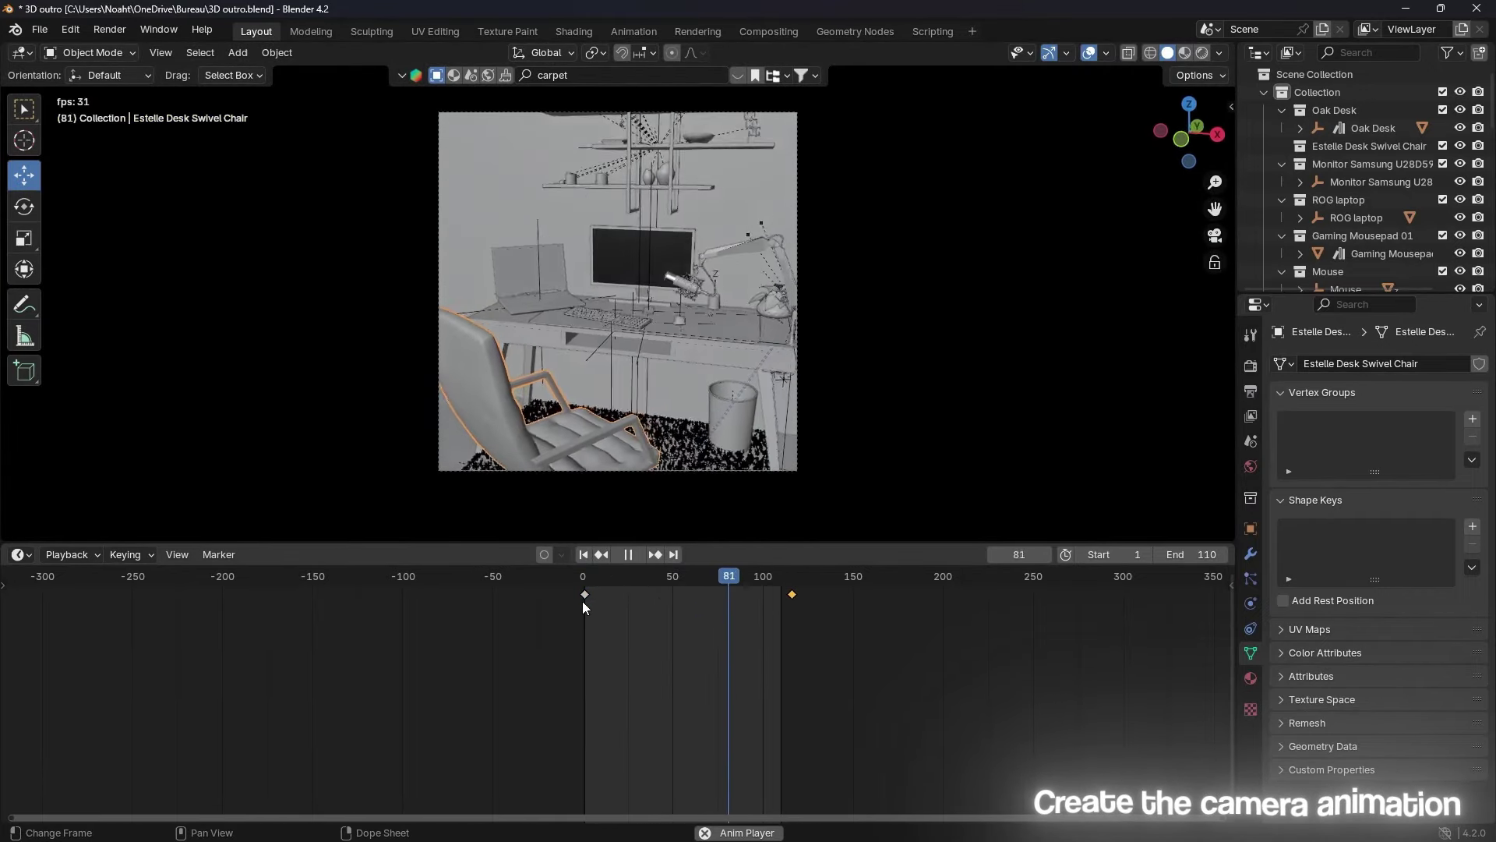
Step: Retime the chair's end keyframe, undoing one move back to frame 94
left_click_drag(792, 594, 746, 593)
key("space")
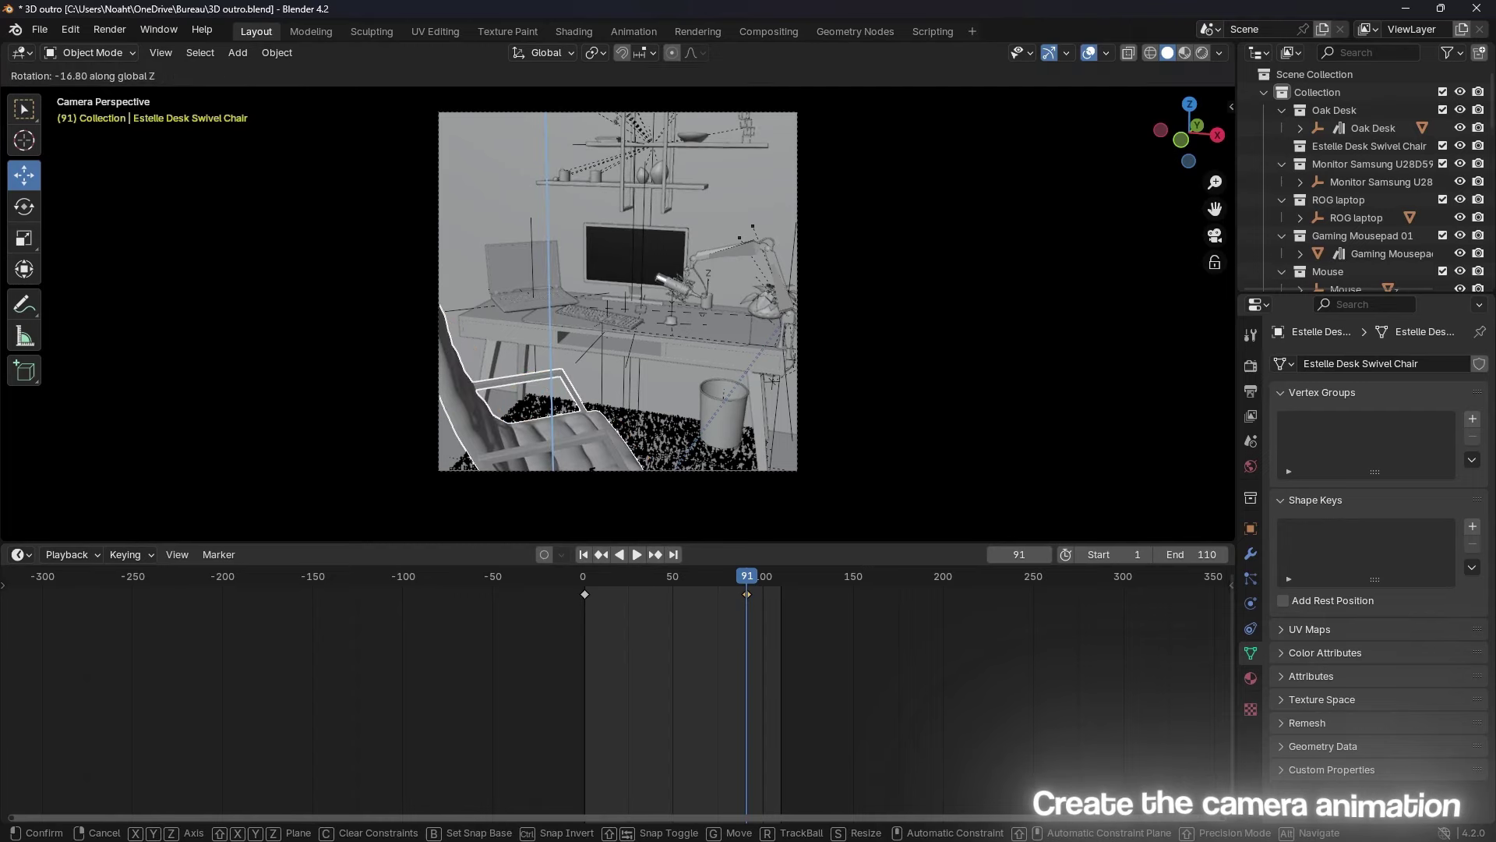
key("g")
left_click(769, 615)
key("ctrl+z")
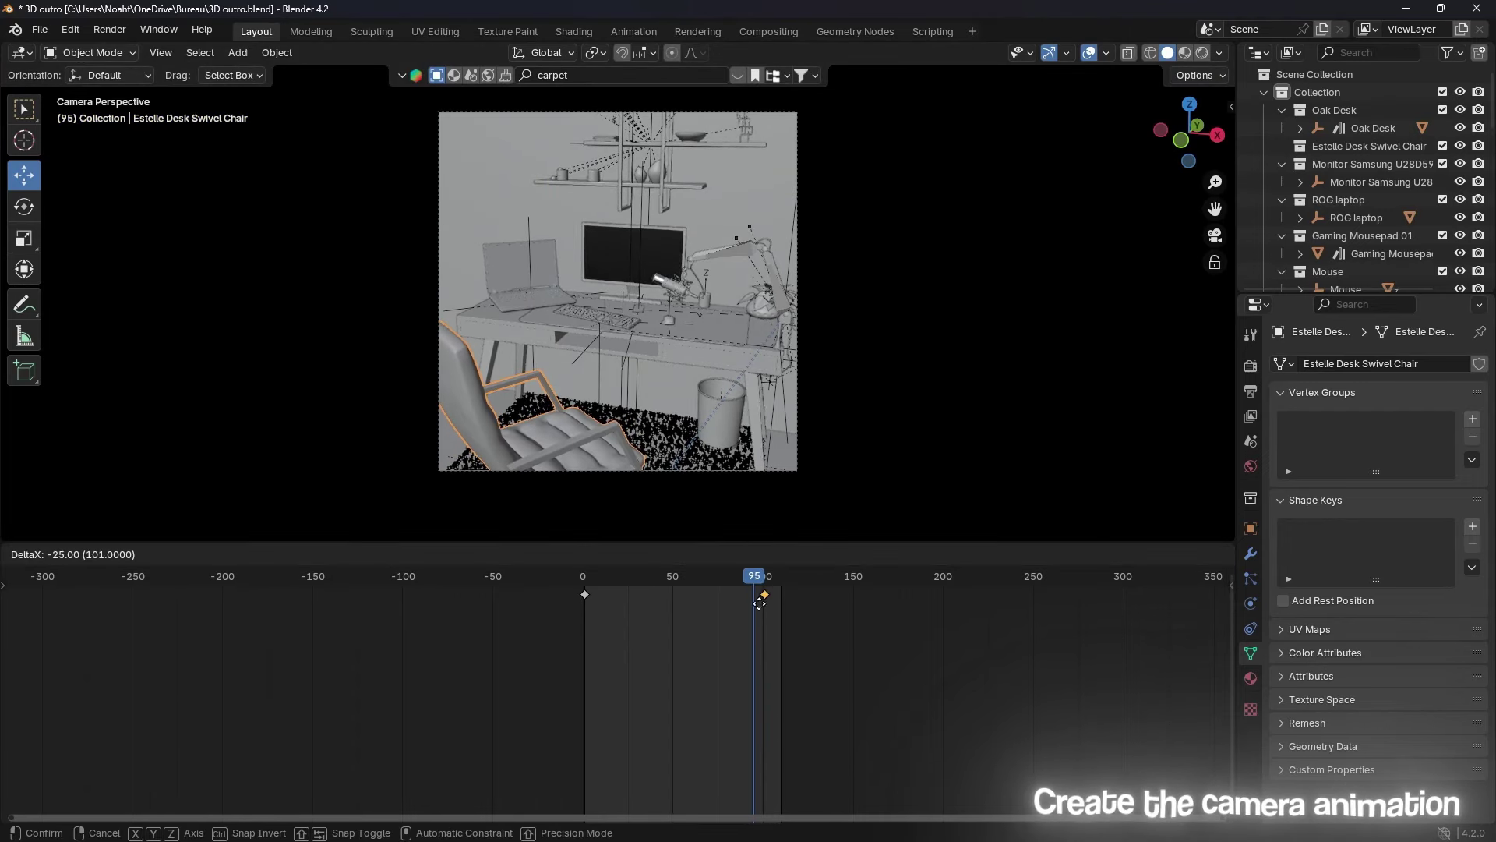
Step: Swivel the chair further around Z, keyframe it, and play the animation back
key("Up")
key("r")
key("z")
key("Return")
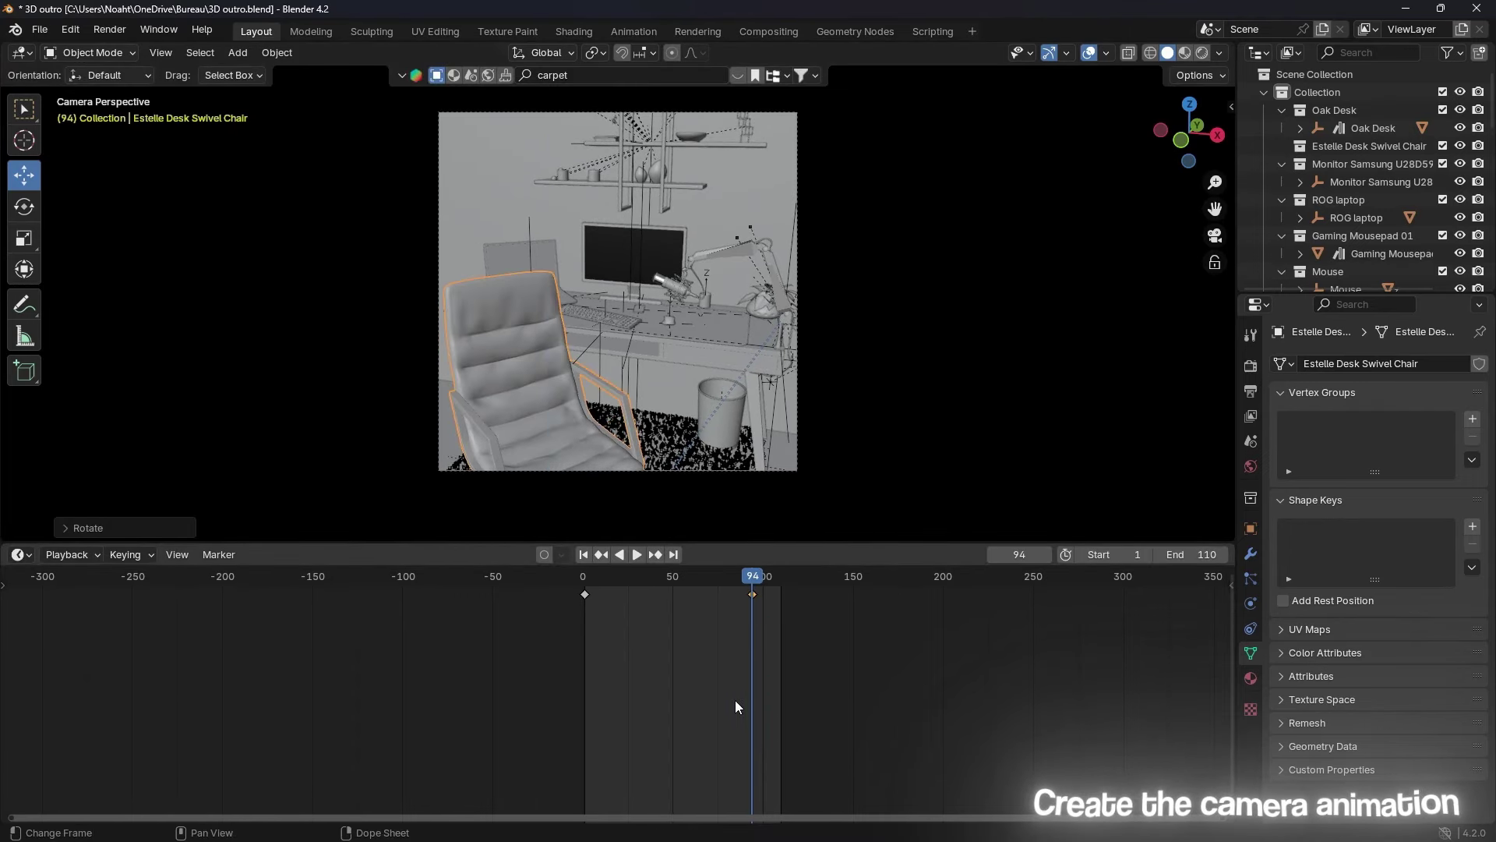
key("g")
left_click(833, 594)
left_click(610, 599)
key("space")
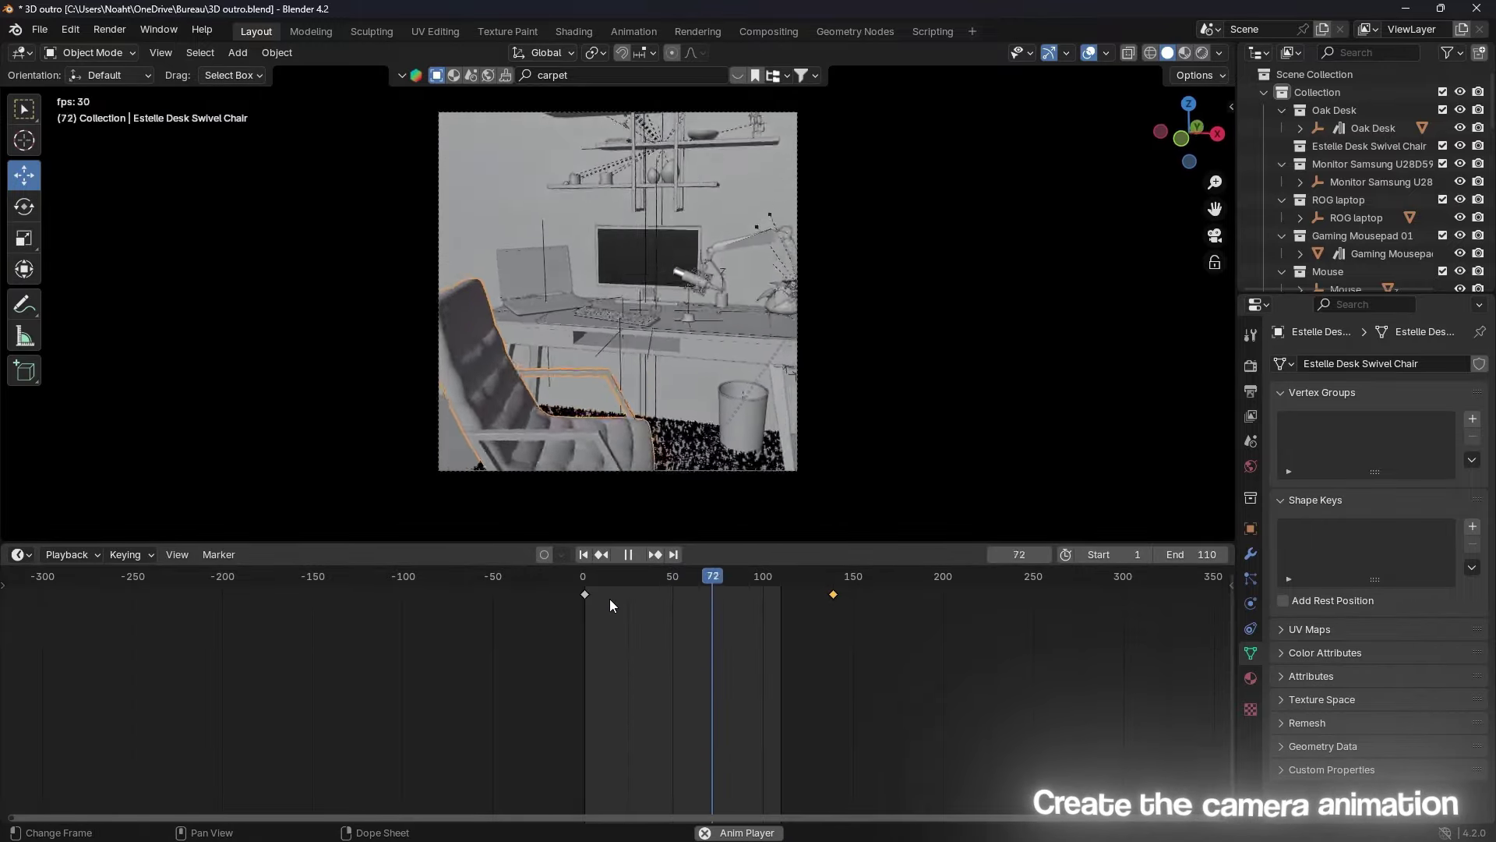
Step: Move the chair's end keyframe later, to around frame 240
key("space")
key("space")
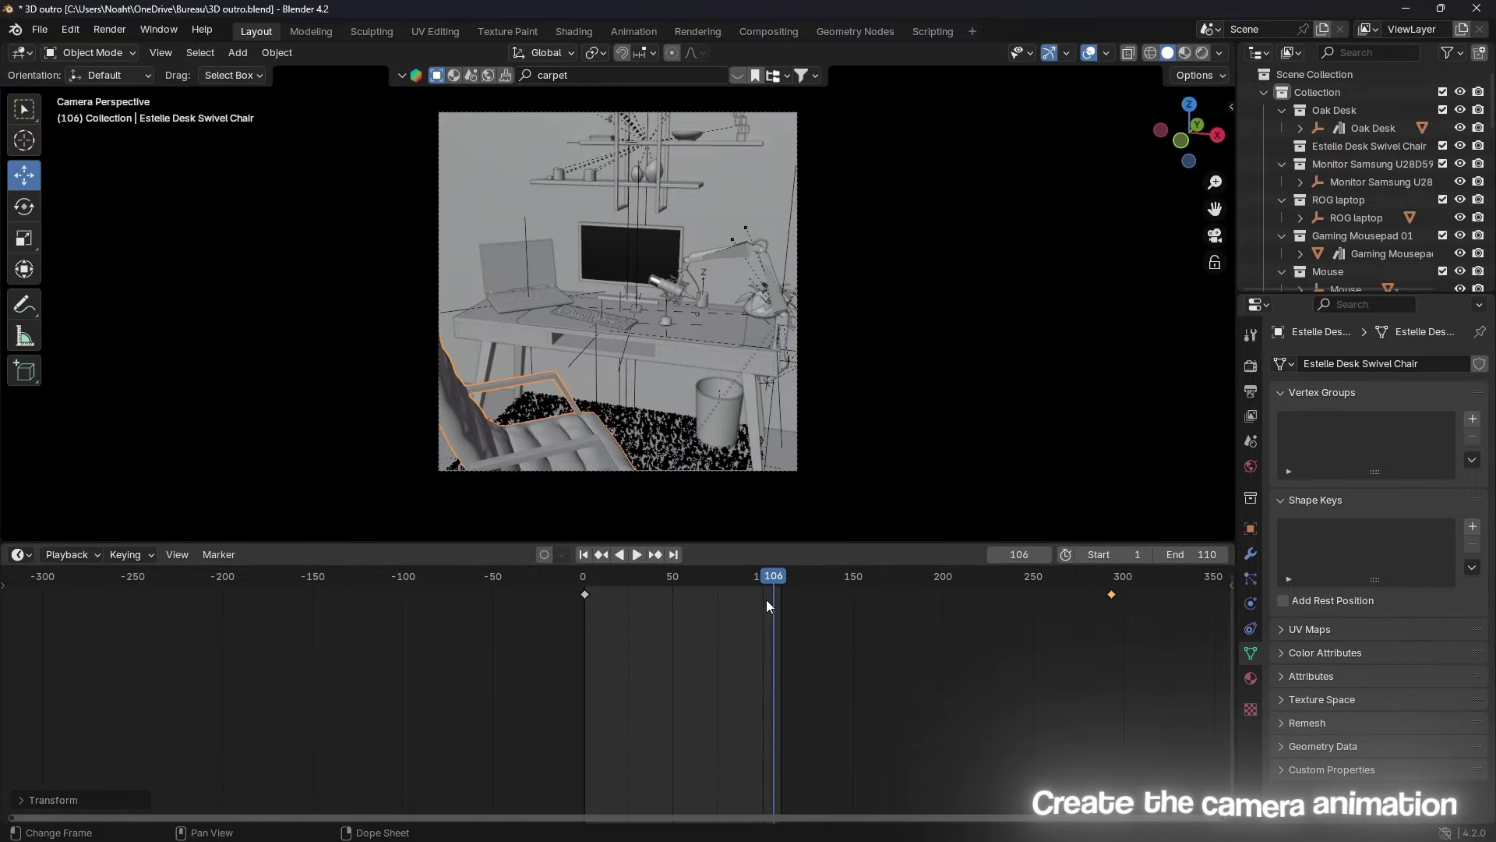
key("g")
left_click(953, 662)
key("space")
key("g")
left_click(857, 662)
left_click(611, 588)
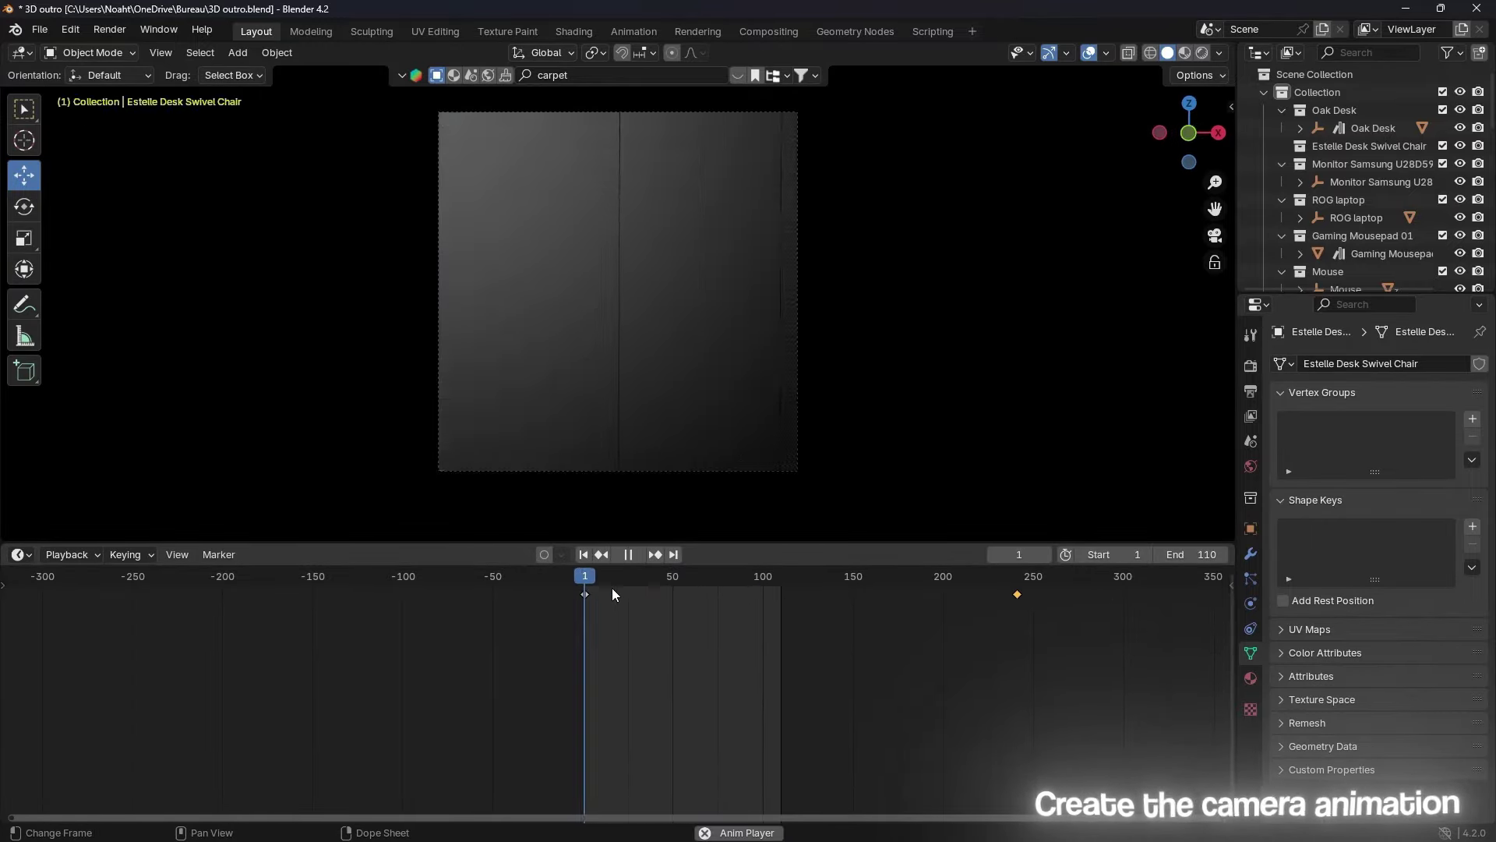
key("space")
Step: Play back the chair swivel to check the timing and save the file
key("space")
left_click(699, 665)
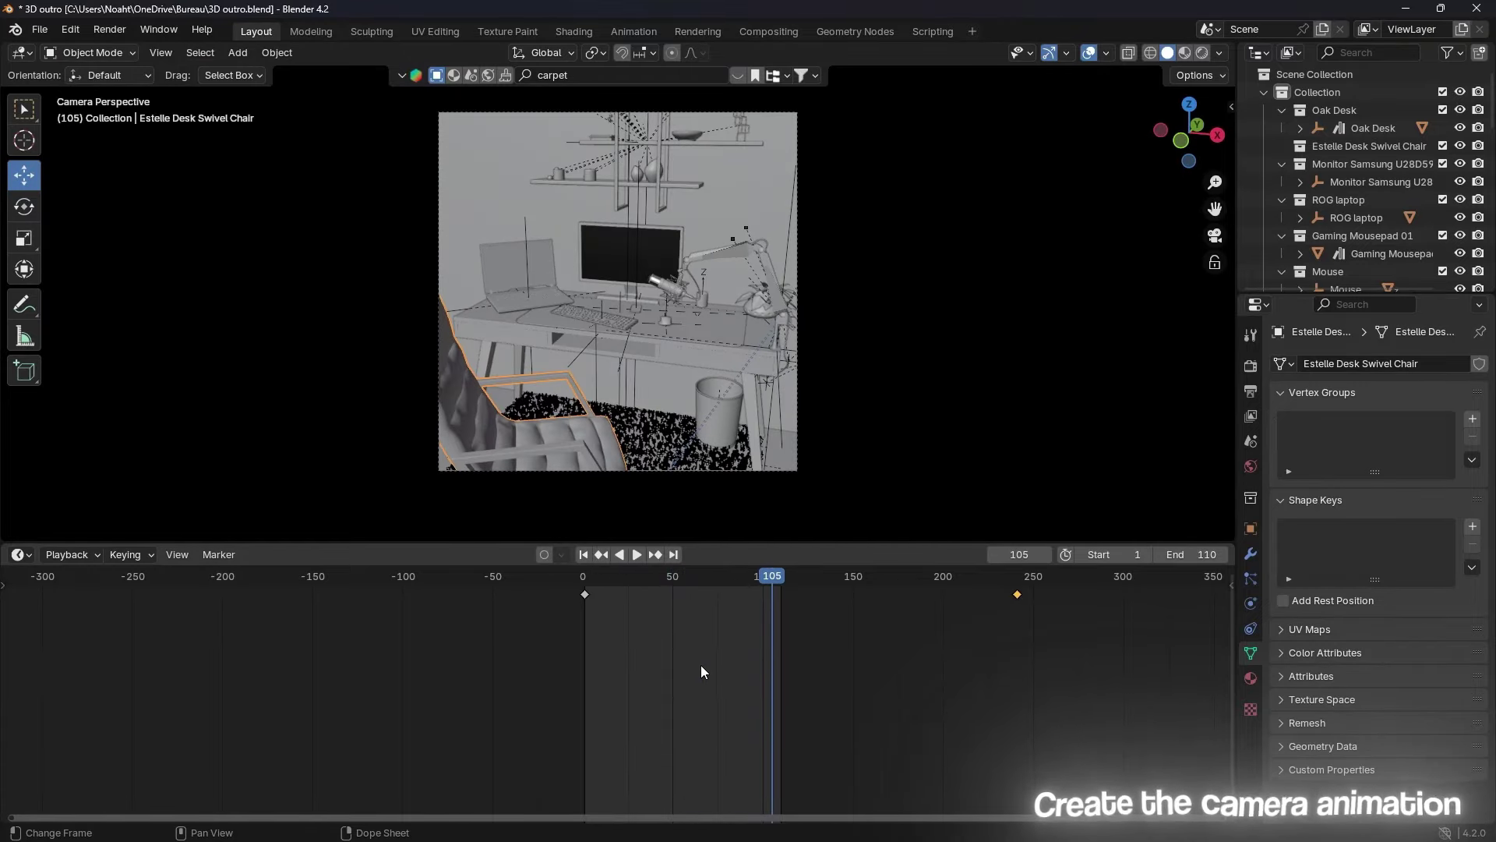
key("ctrl+s")
key("space")
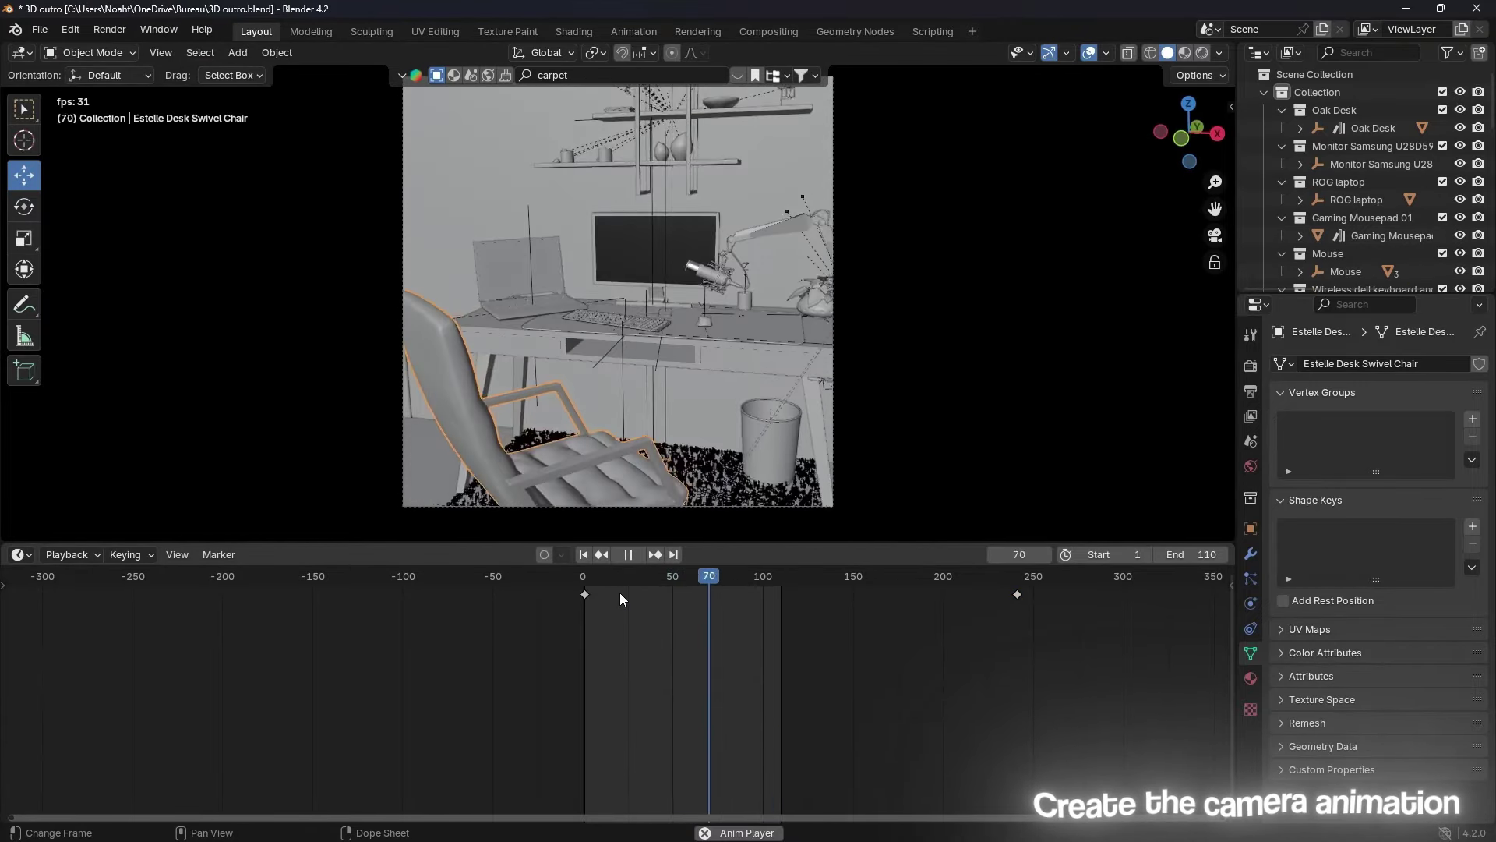
key("space")
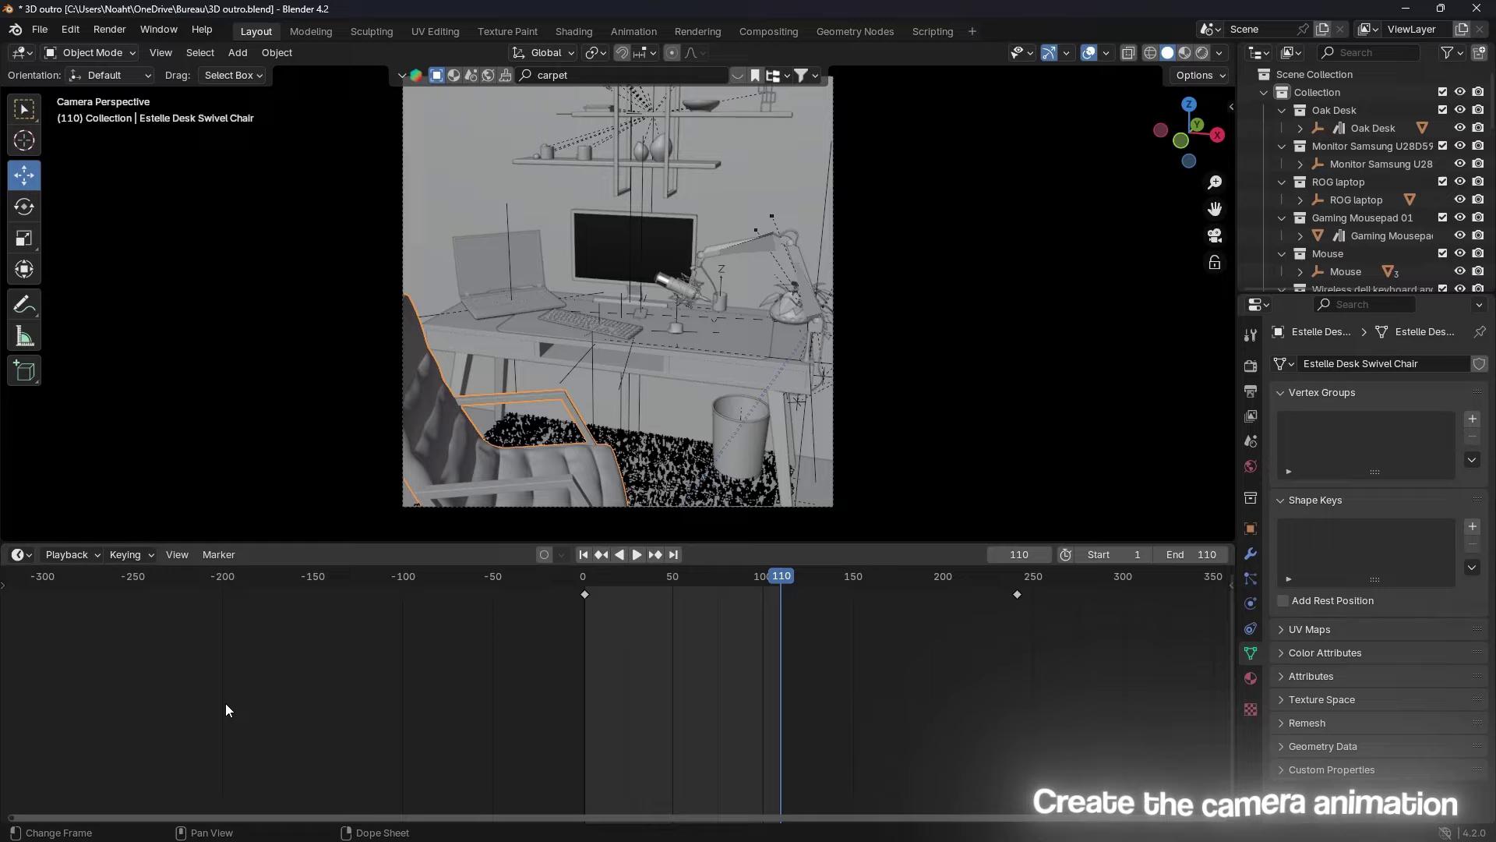
key("space")
key("space")
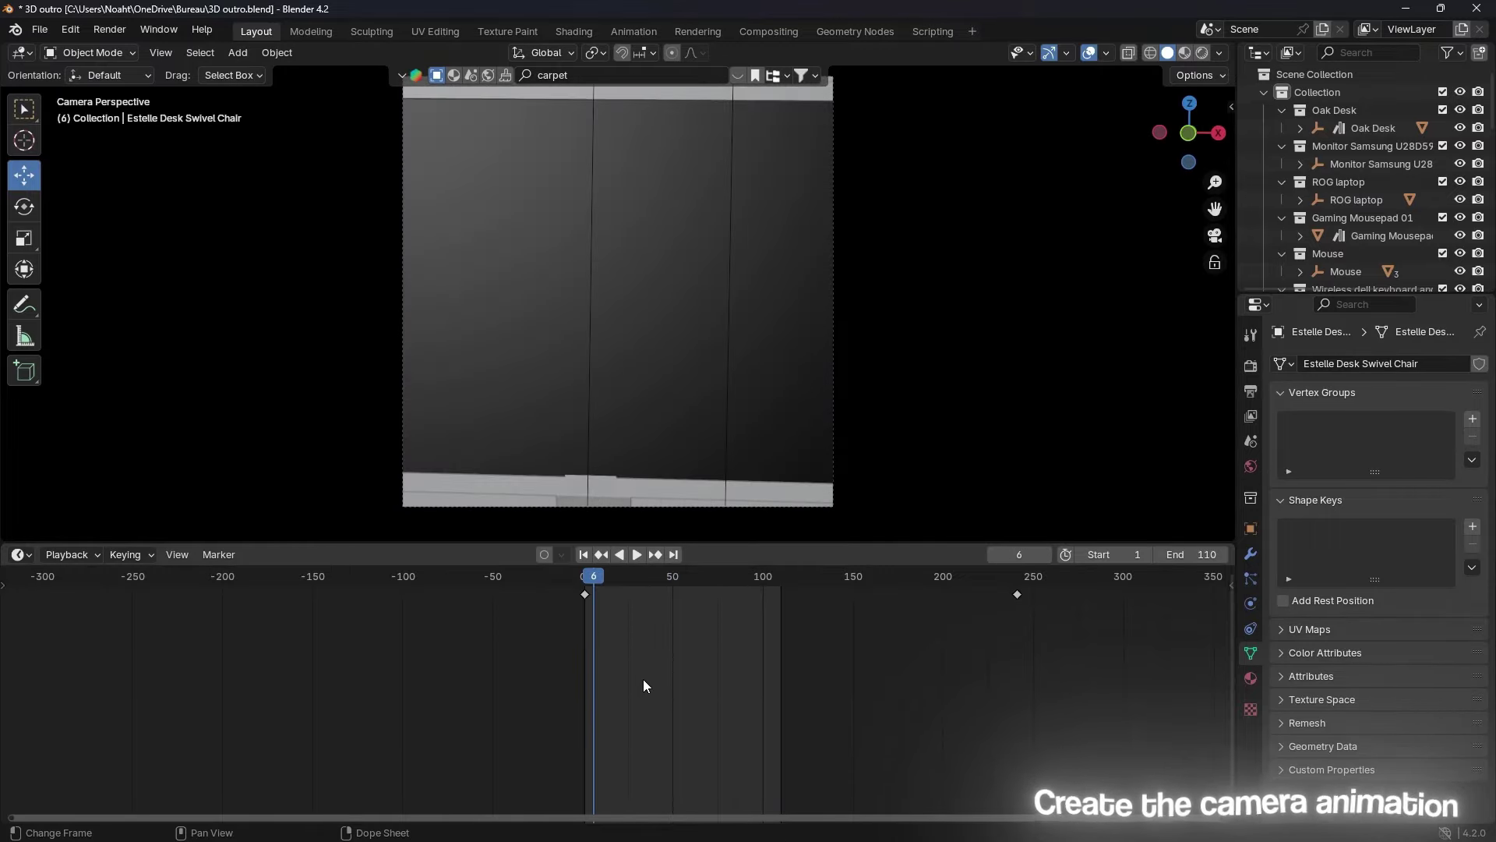
key("ctrl+s")
Step: Switch the viewport to Material Preview and orbit away from the camera framing
left_click(21, 554)
key("Escape")
key("z")
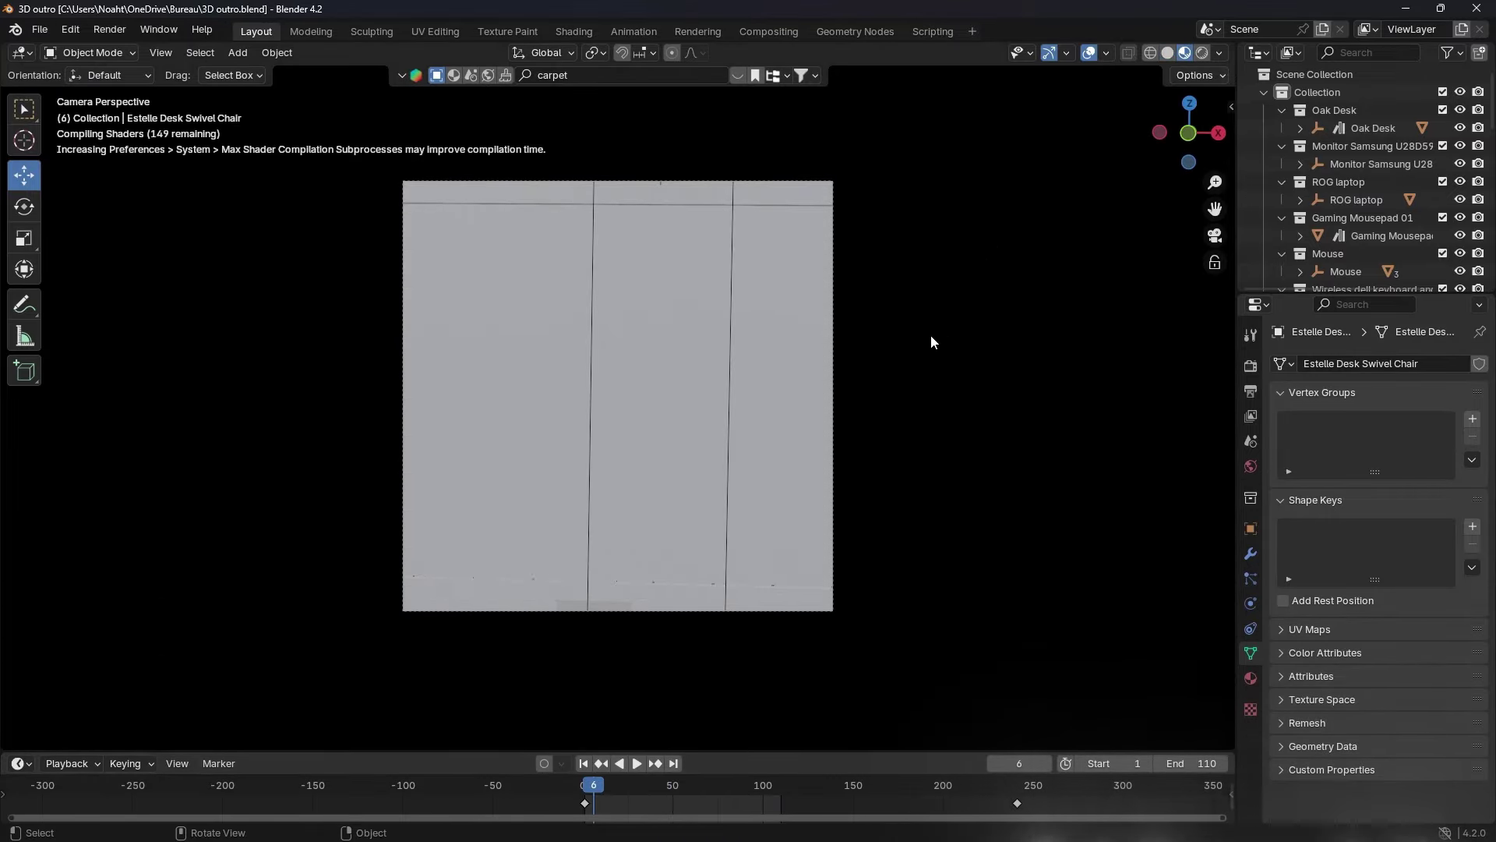
middle_click_drag(931, 336, 872, 365)
Step: Zoom the Material Preview viewport out to bring the room floor into view
scroll(816, 430, "down", 10)
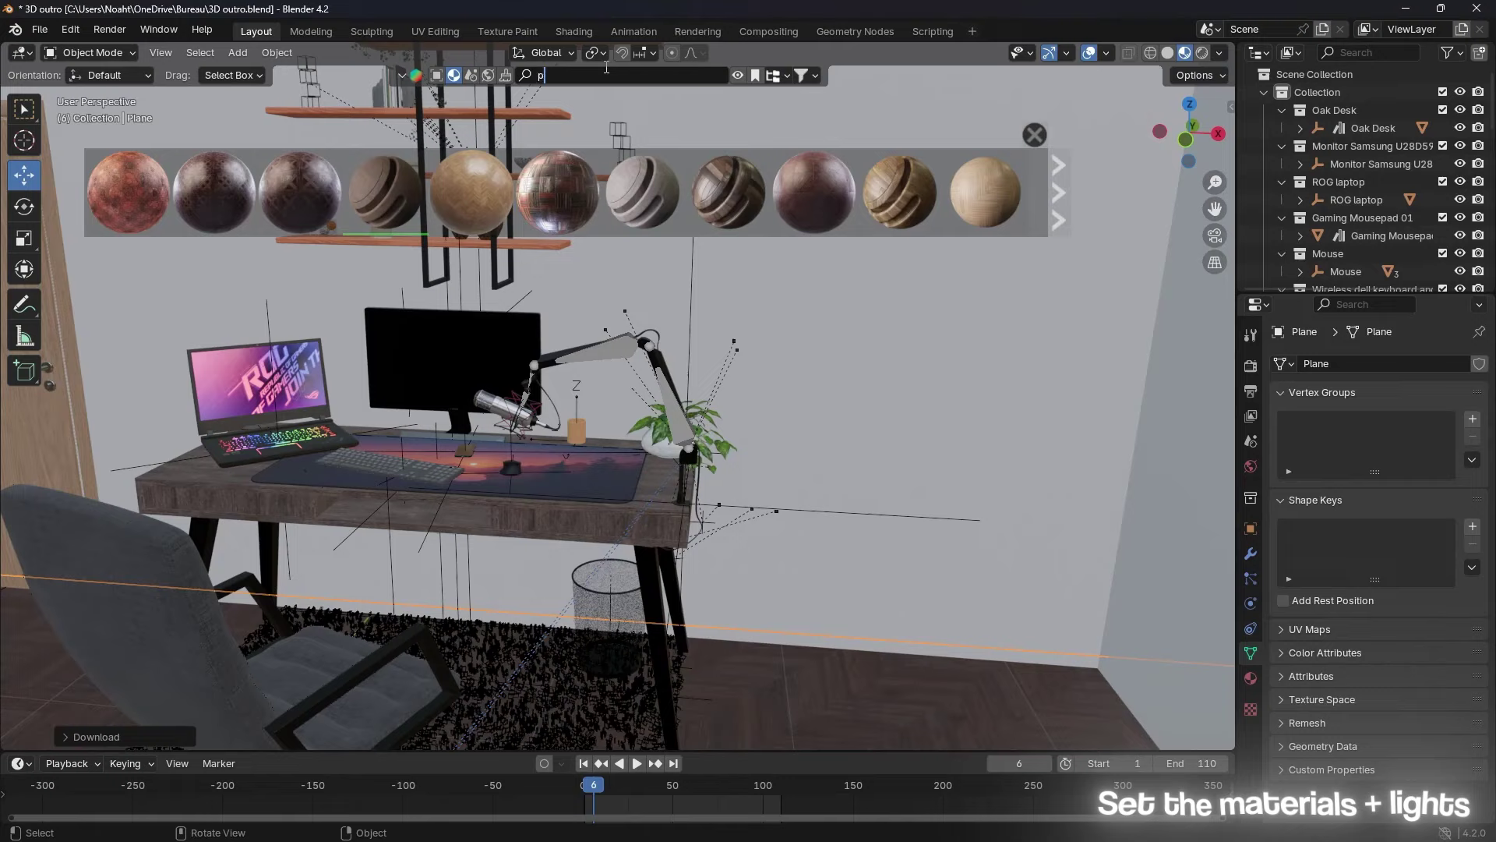
Step: Apply BlenderKit's Painted plaster material to the back wall
type("paint")
key("Return")
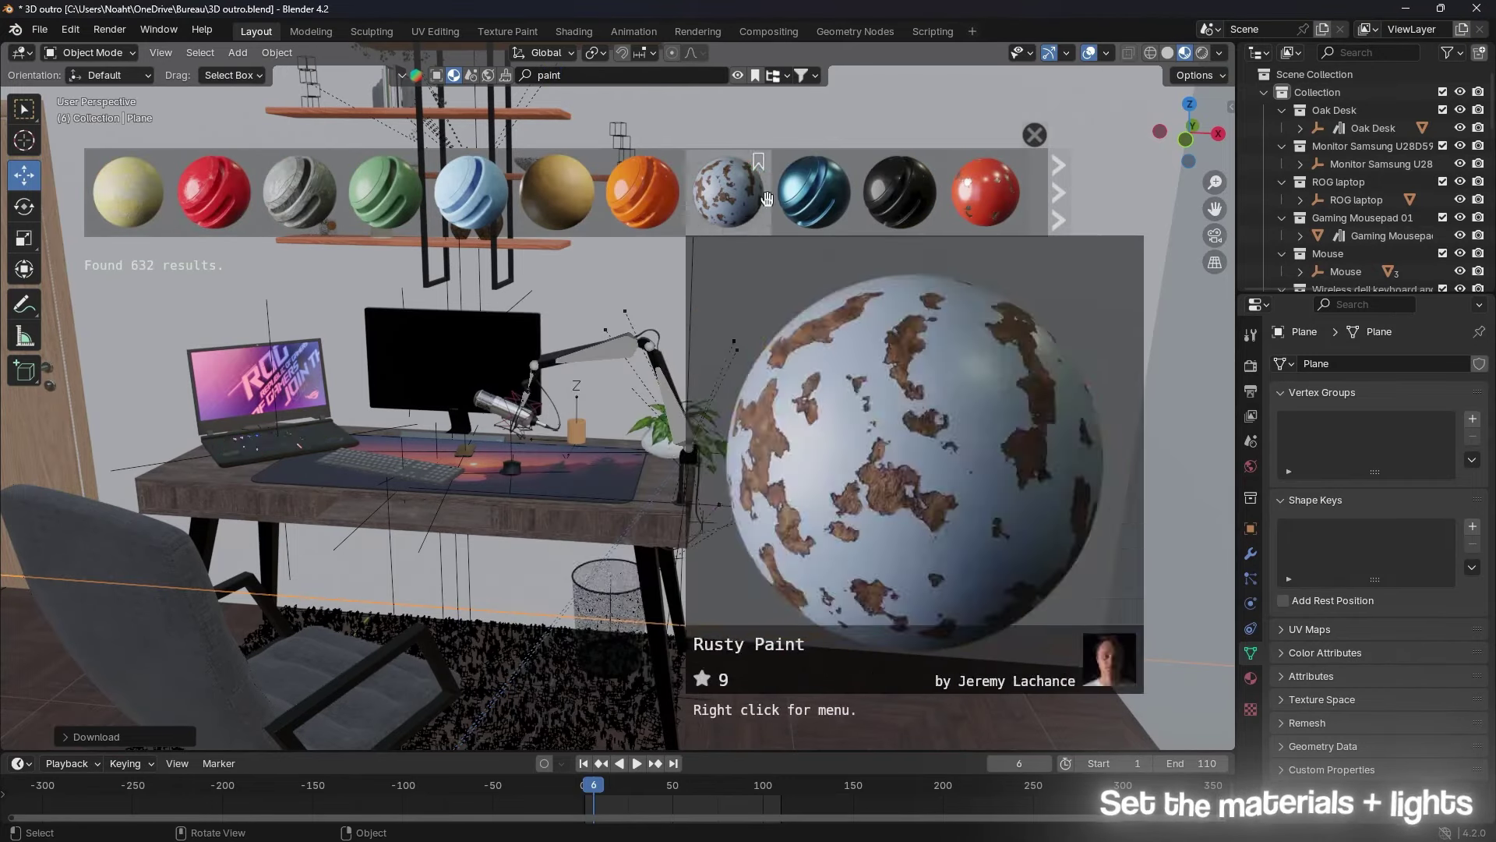
left_click_drag(556, 192, 780, 296)
Step: In a Shader Editor, insert a Hue/Saturation/Value node to adjust the floor's colour
left_click(17, 763)
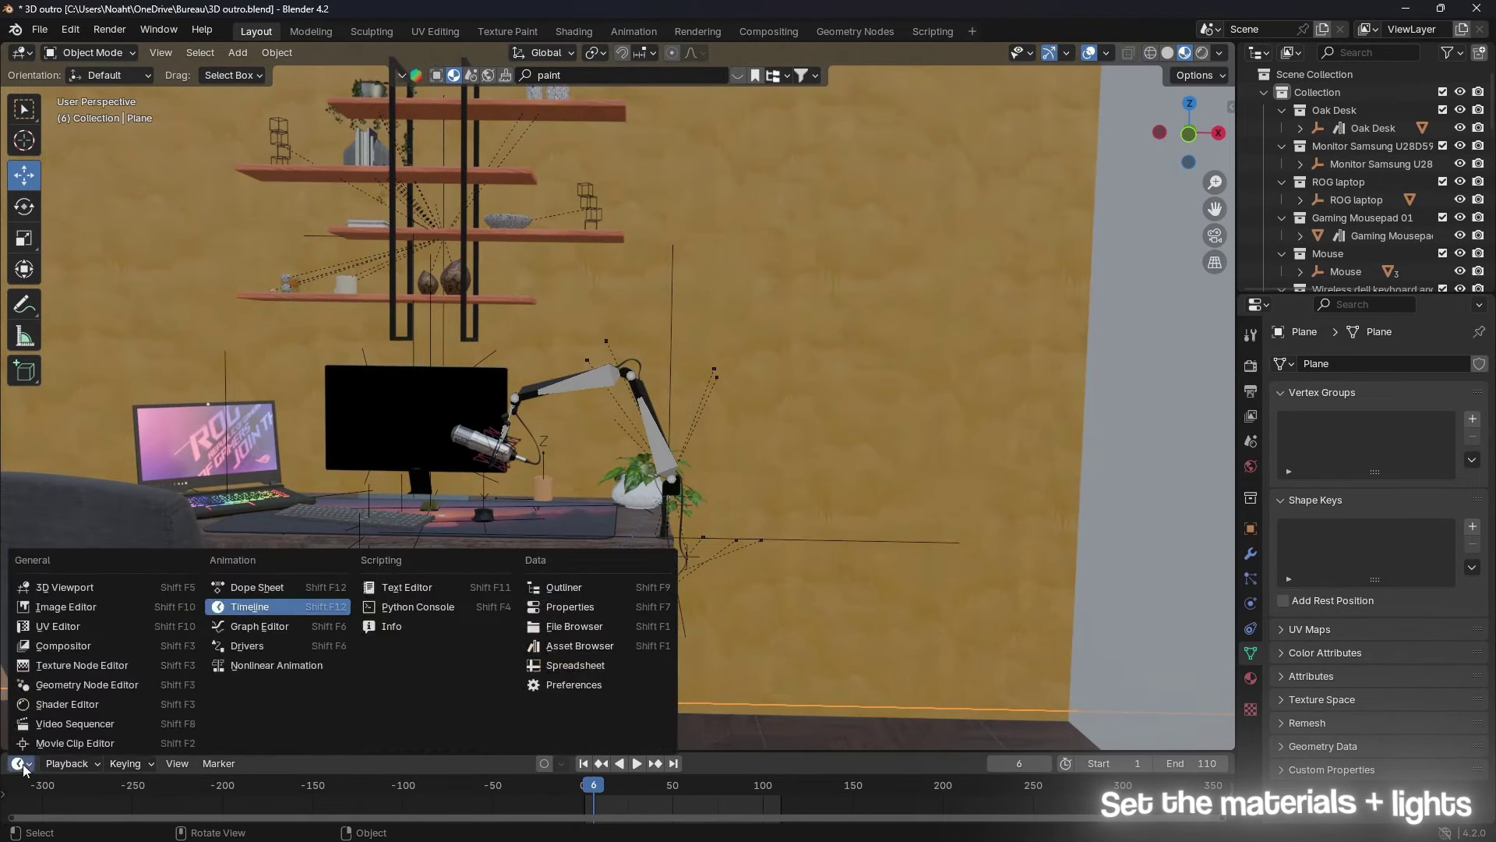
left_click(67, 704)
left_click_drag(616, 753, 618, 434)
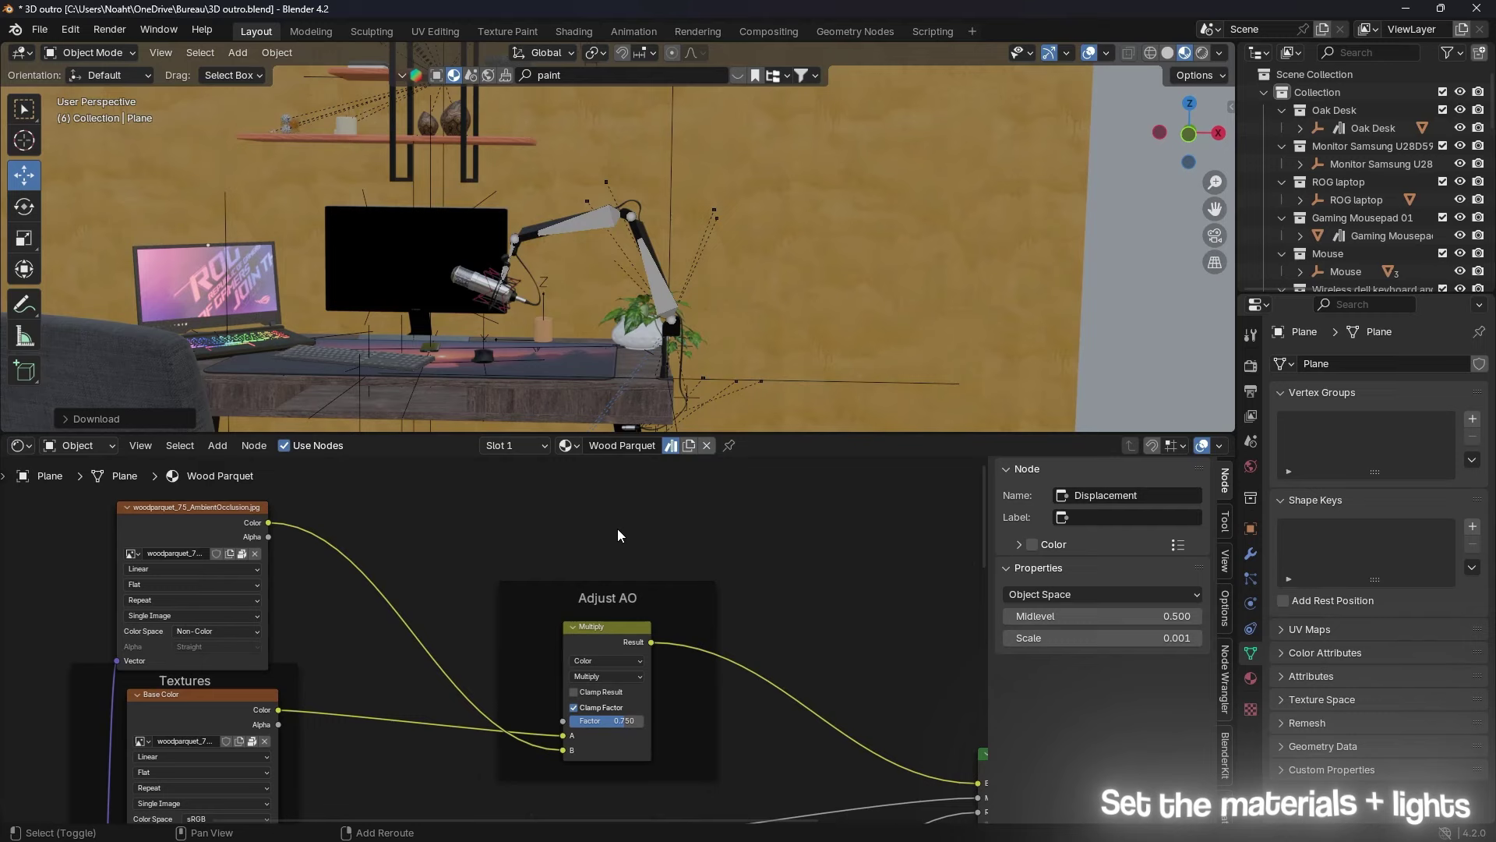
key("shift+a")
type("hue")
key("Return")
left_click(787, 647)
key("KP_Decimal")
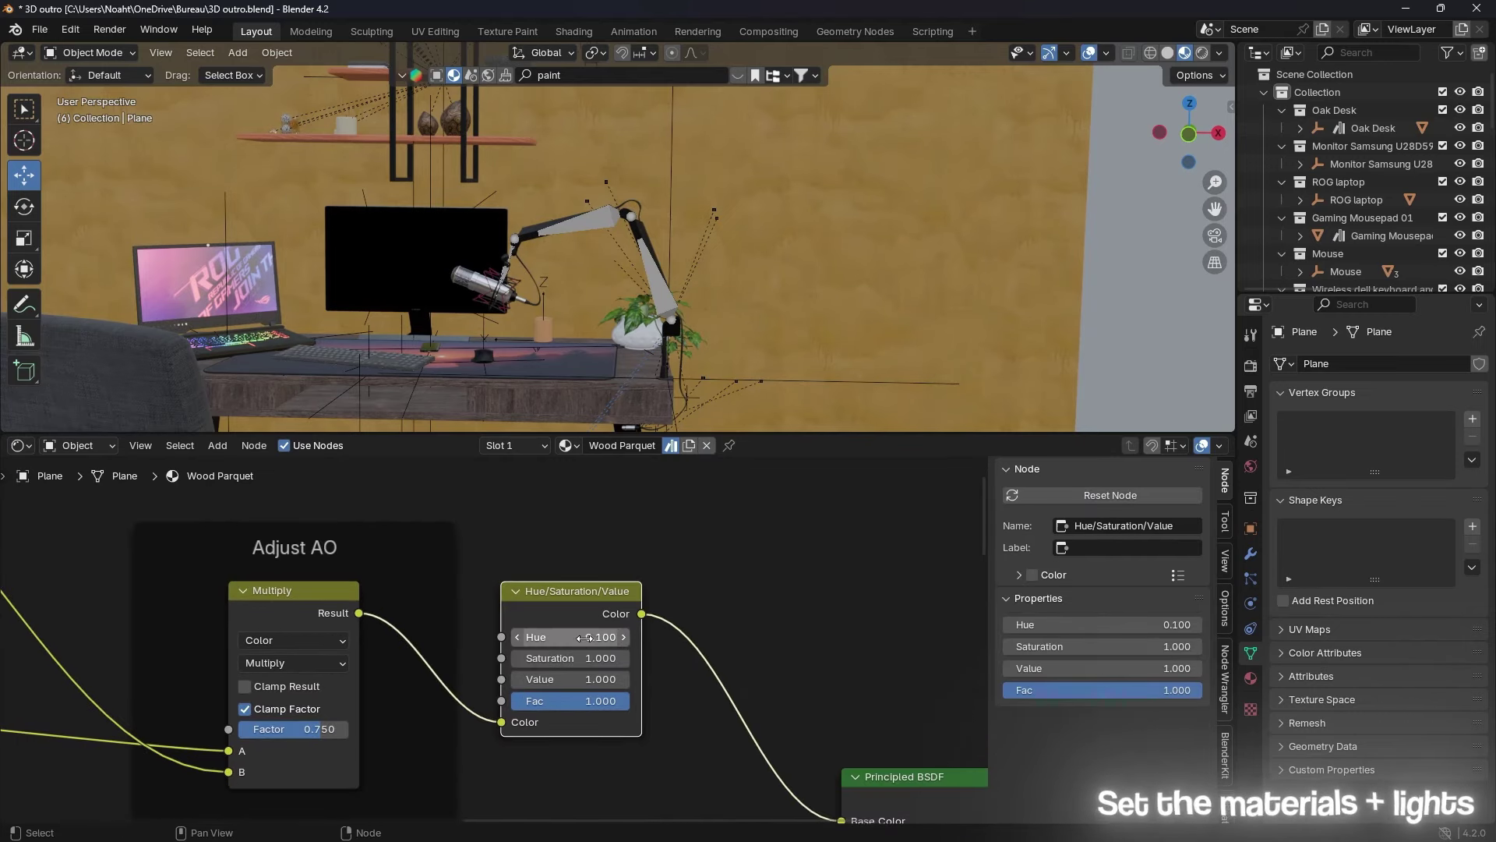
left_click_drag(584, 637, 623, 637)
scroll(603, 615, "down", 2)
scroll(604, 600, "down", 2)
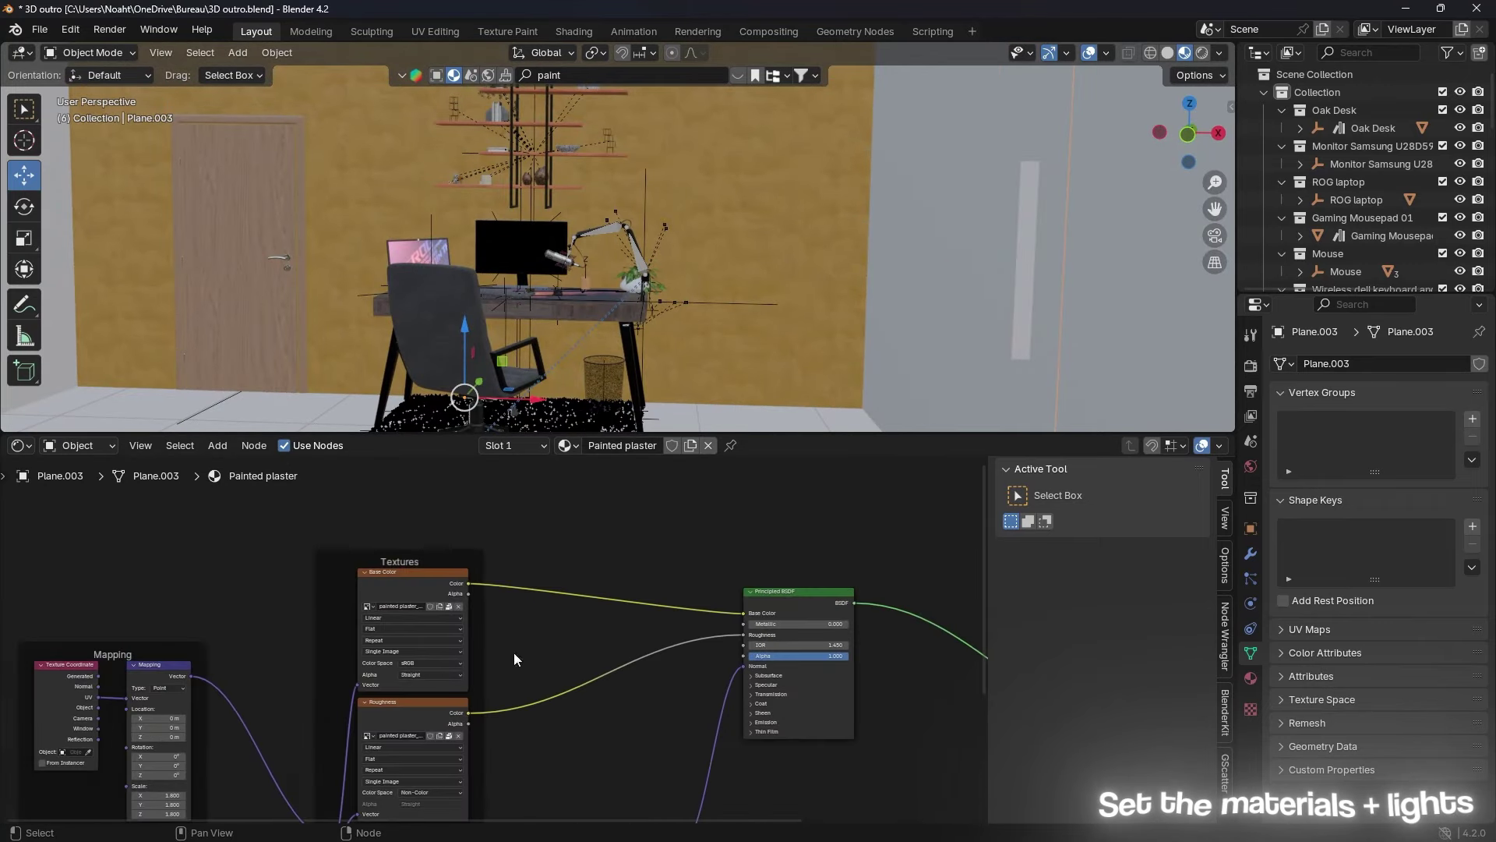
Step: Add a Hue/Saturation/Value node to the wall plaster, setting Saturation 0 and Value 0.05
left_click(593, 516)
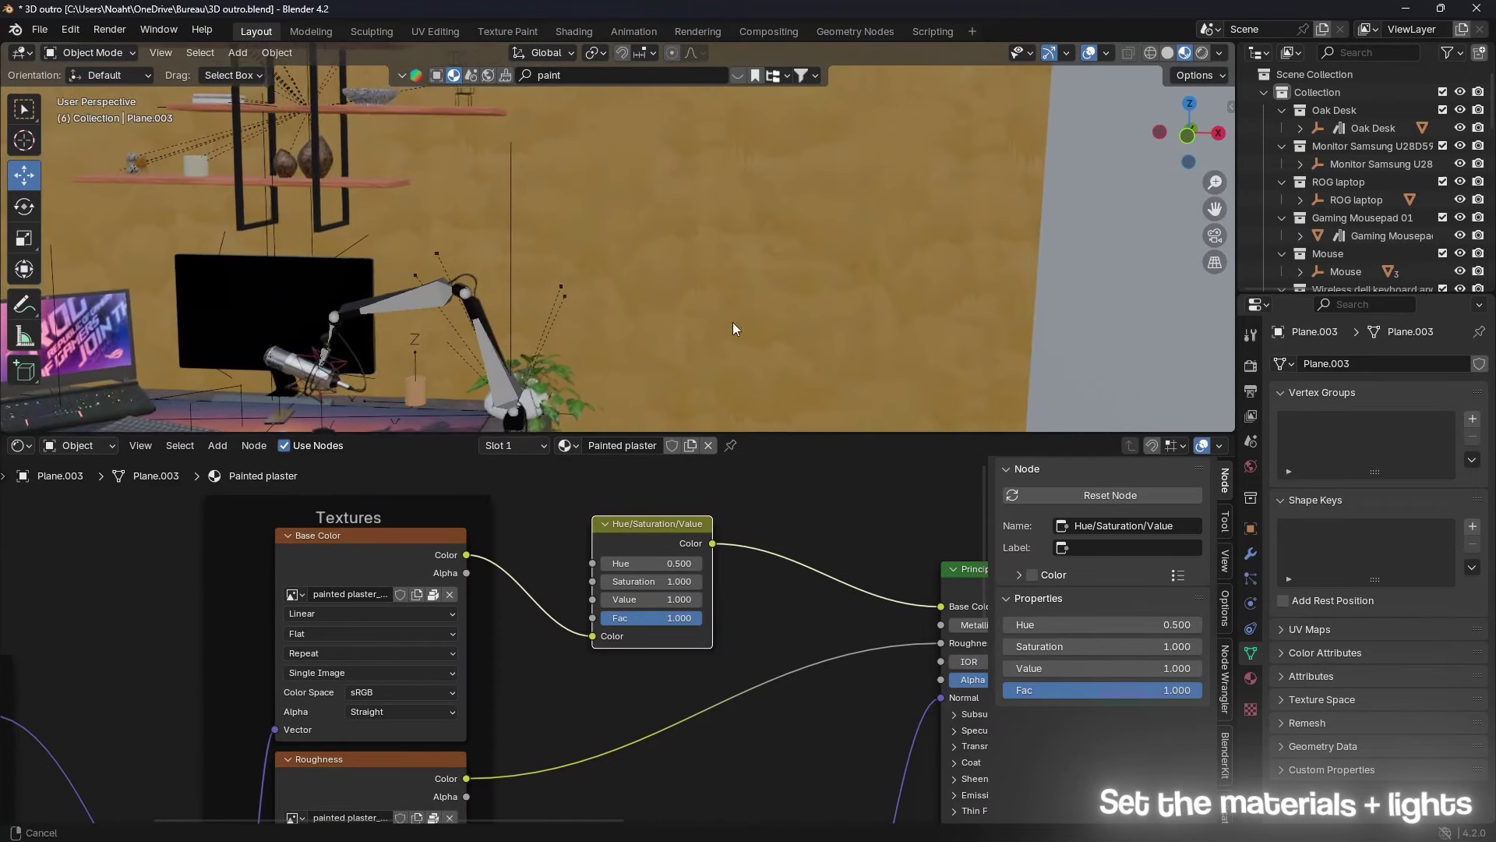
mouse_move(624, 563)
left_mouse_down()
mouse_move(686, 563)
mouse_move(653, 601)
left_mouse_up()
middle_click_drag(591, 347, 689, 332)
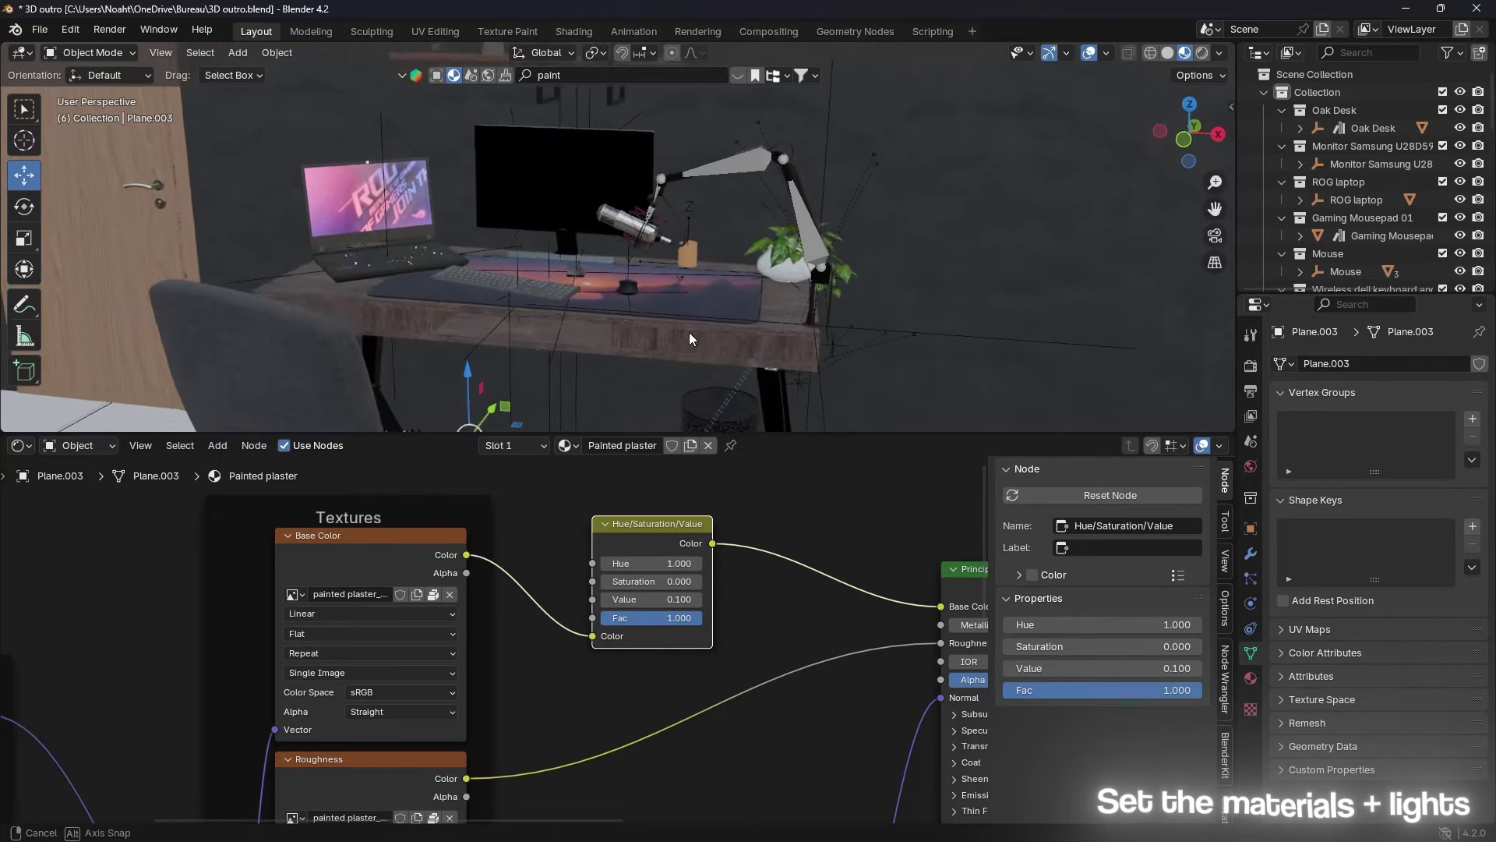
left_click_drag(652, 599, 636, 599)
scroll(793, 390, "down", 2)
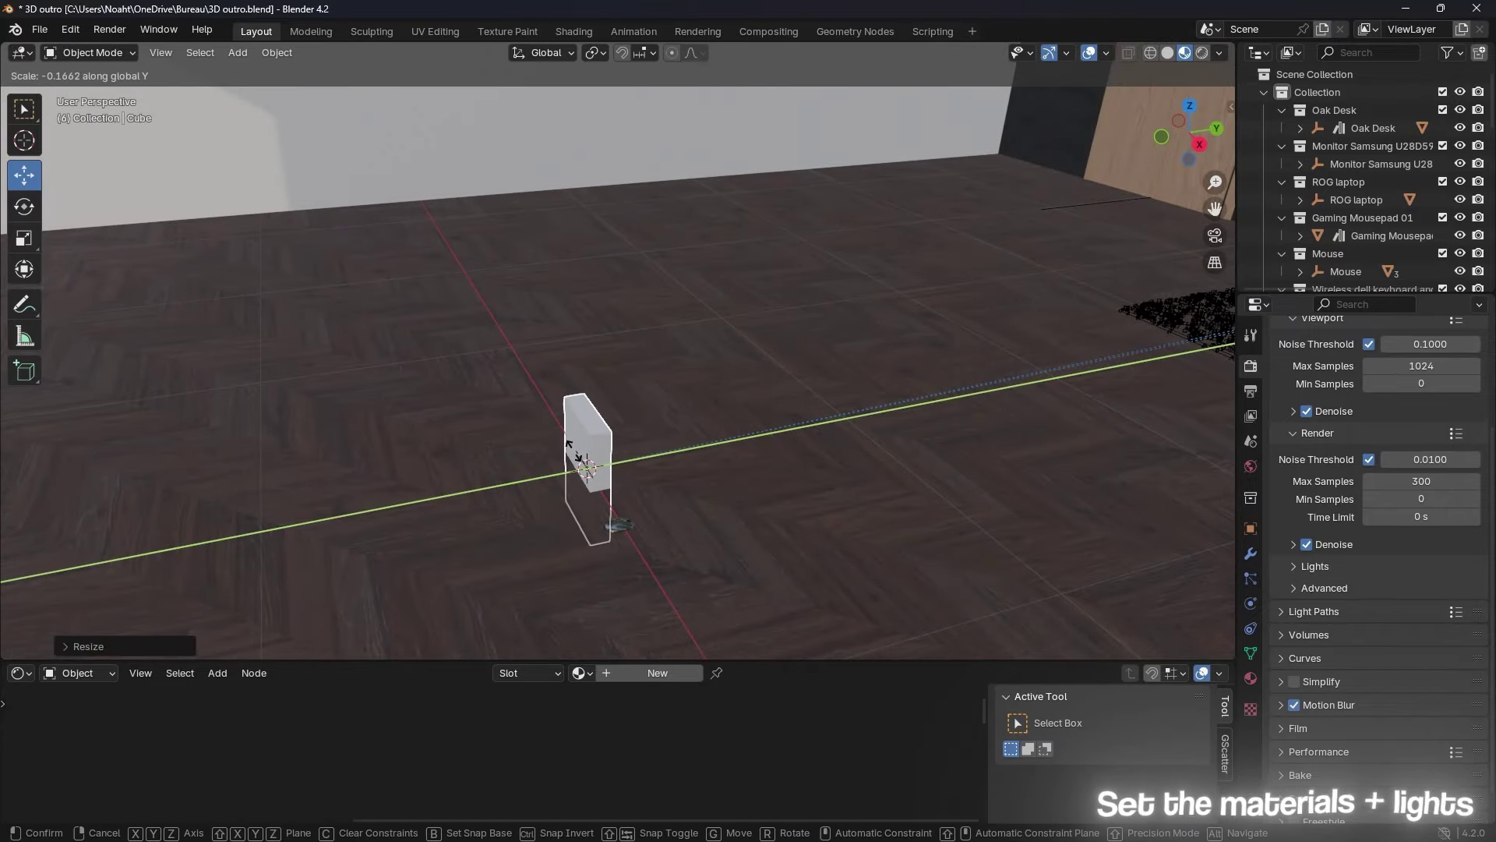
Step: Flatten the cube into a thin strip and stretch it along the X axis
key("z")
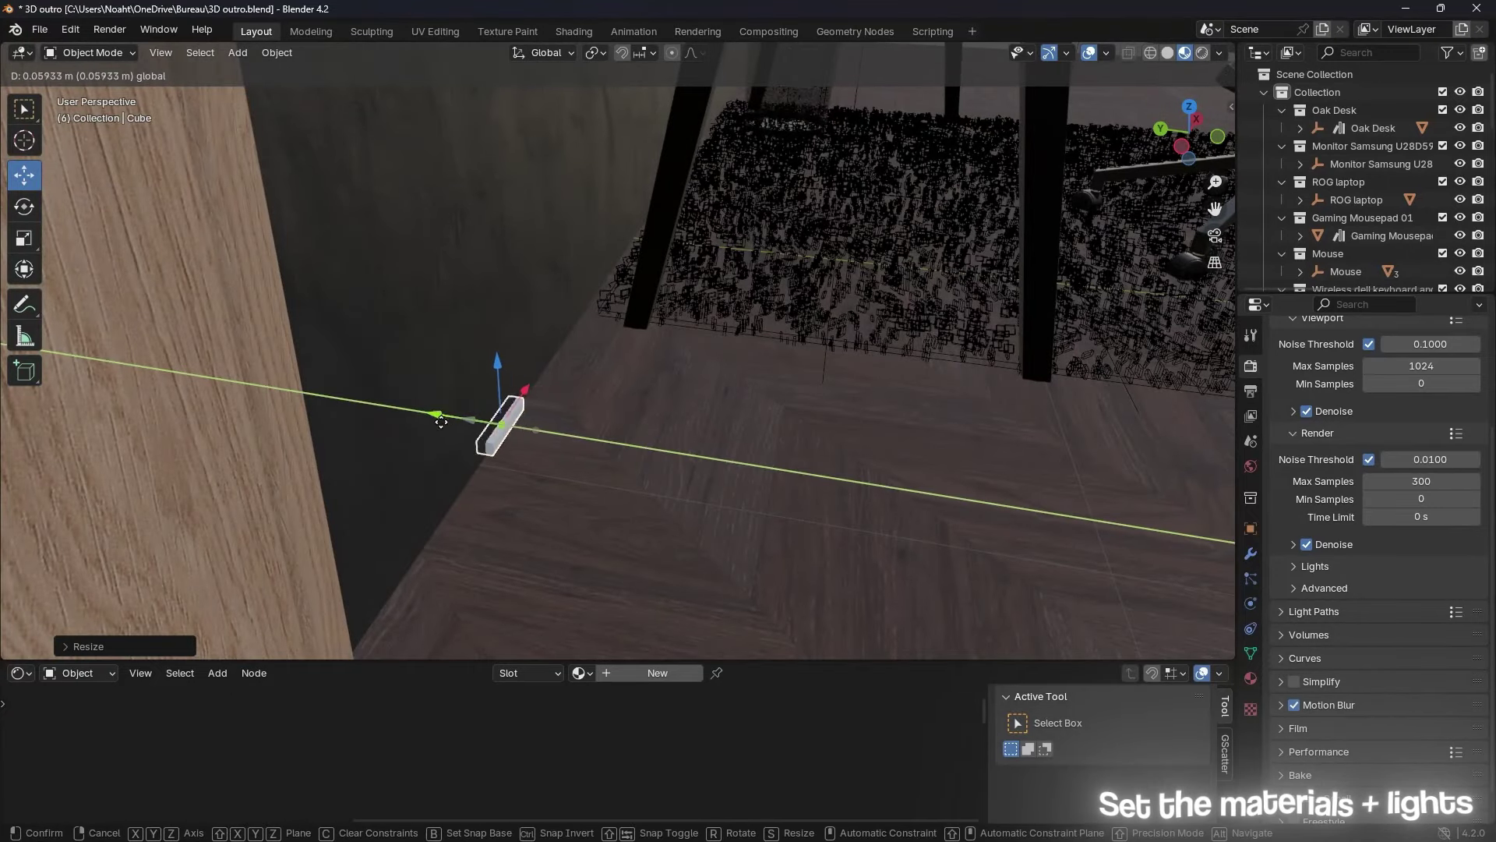
key("Tab")
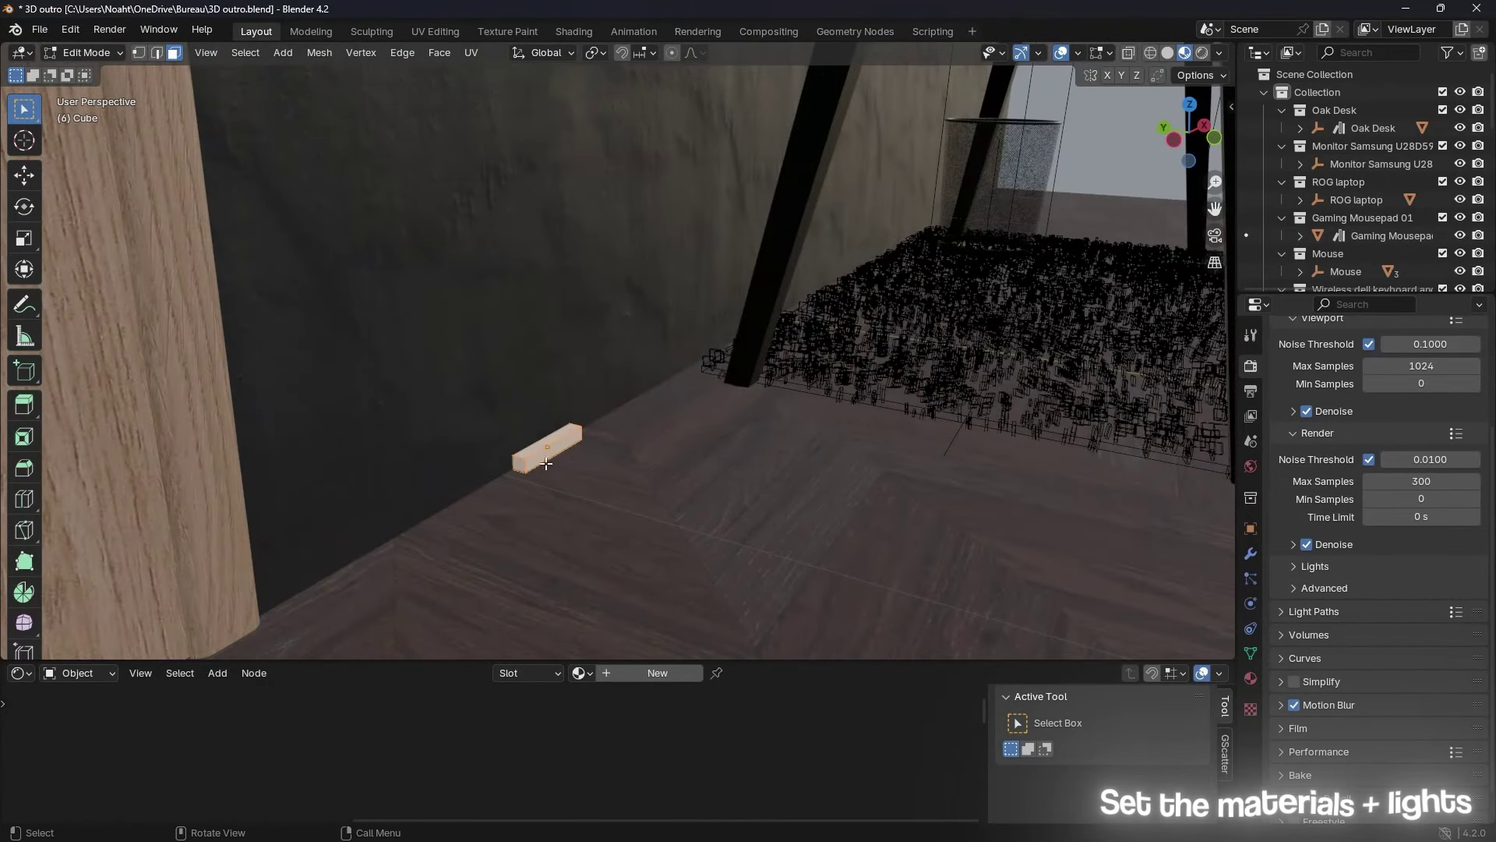
key("g")
key("x")
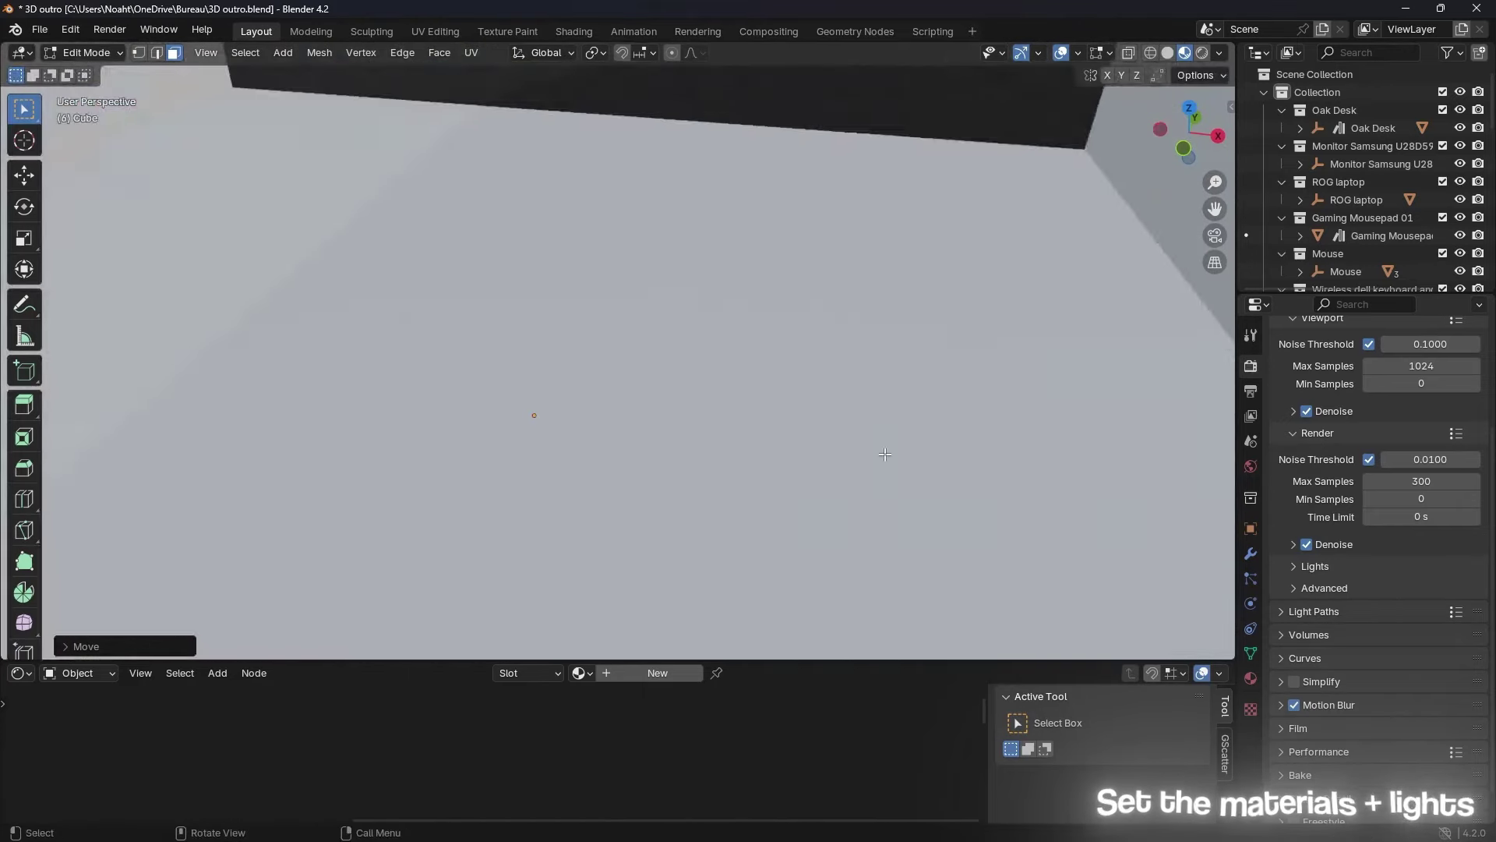
Step: Rename the strip's material to 'led' and replace Principled BSDF with an Emission shader
type("led")
key("Return")
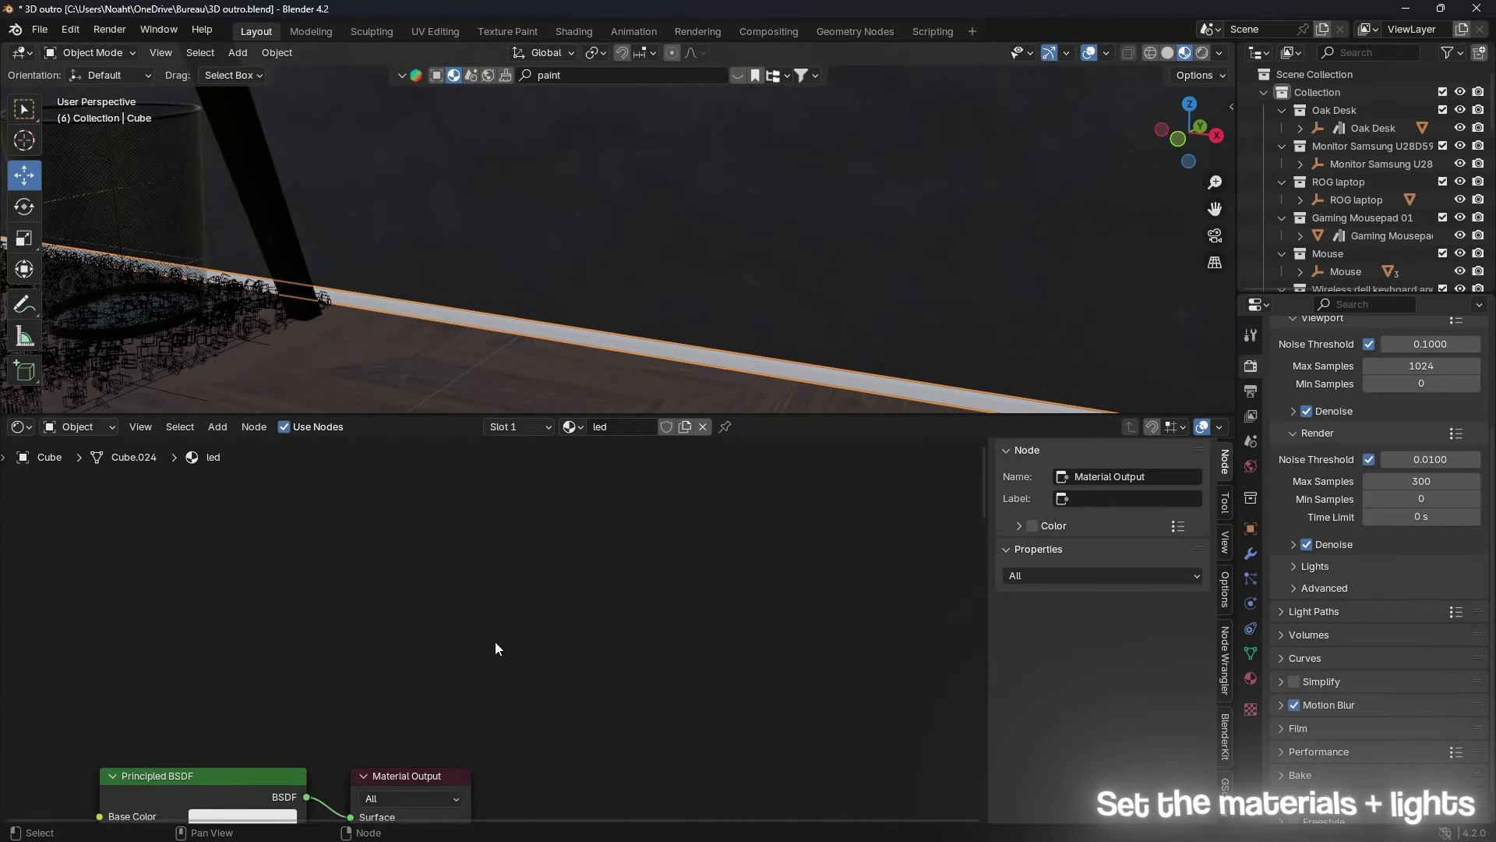
left_click(503, 550)
key("x")
key("shift+a")
type("emission")
left_click(571, 627)
Step: Set the emission colour to light blue with strength 30
left_click(593, 390)
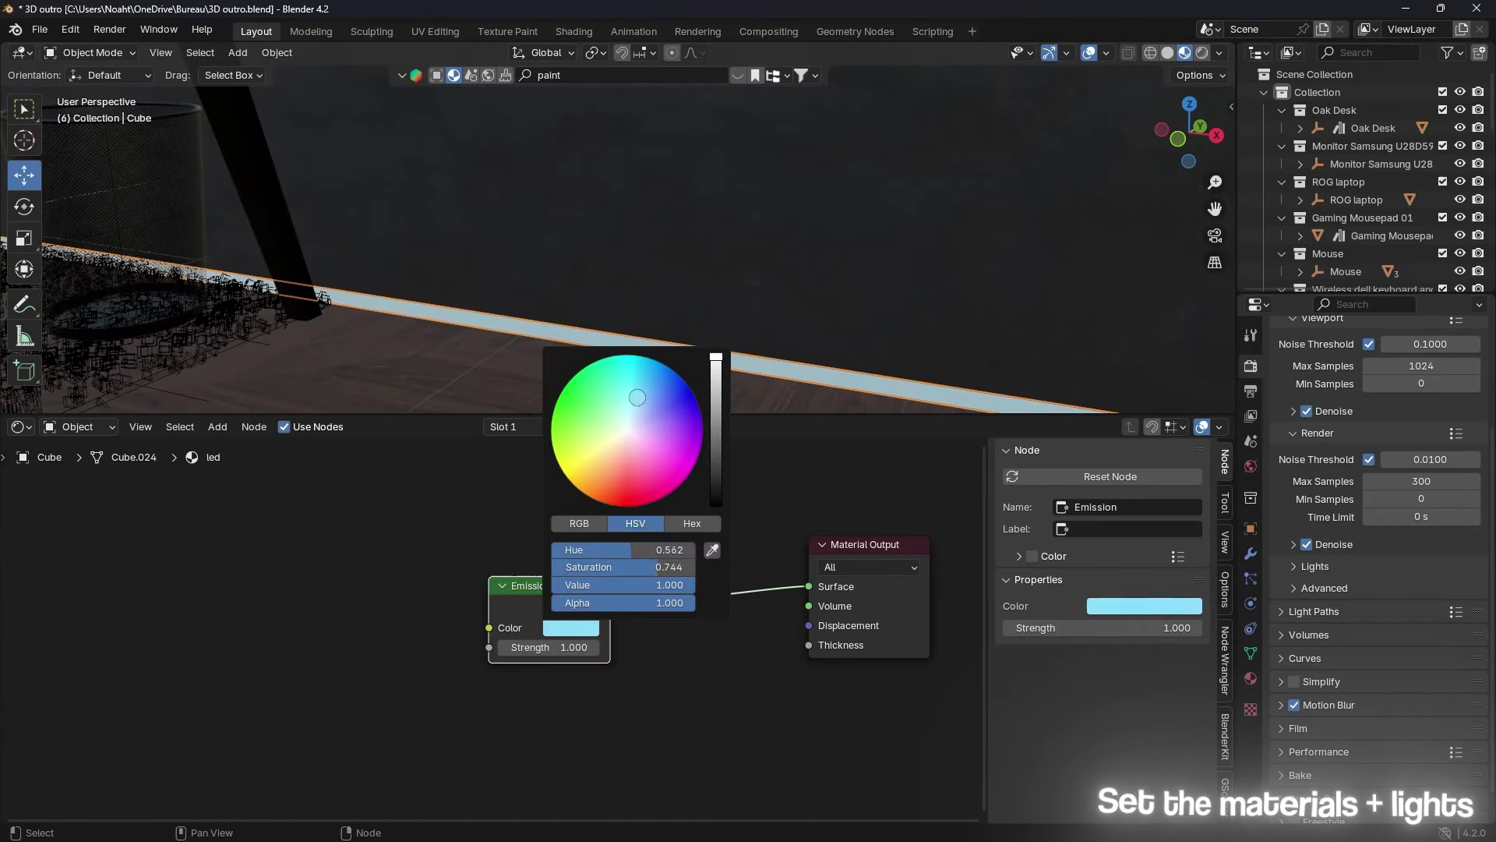
left_click_drag(609, 606, 809, 586)
left_click(549, 647)
type("2")
left_click_drag(712, 416, 712, 585)
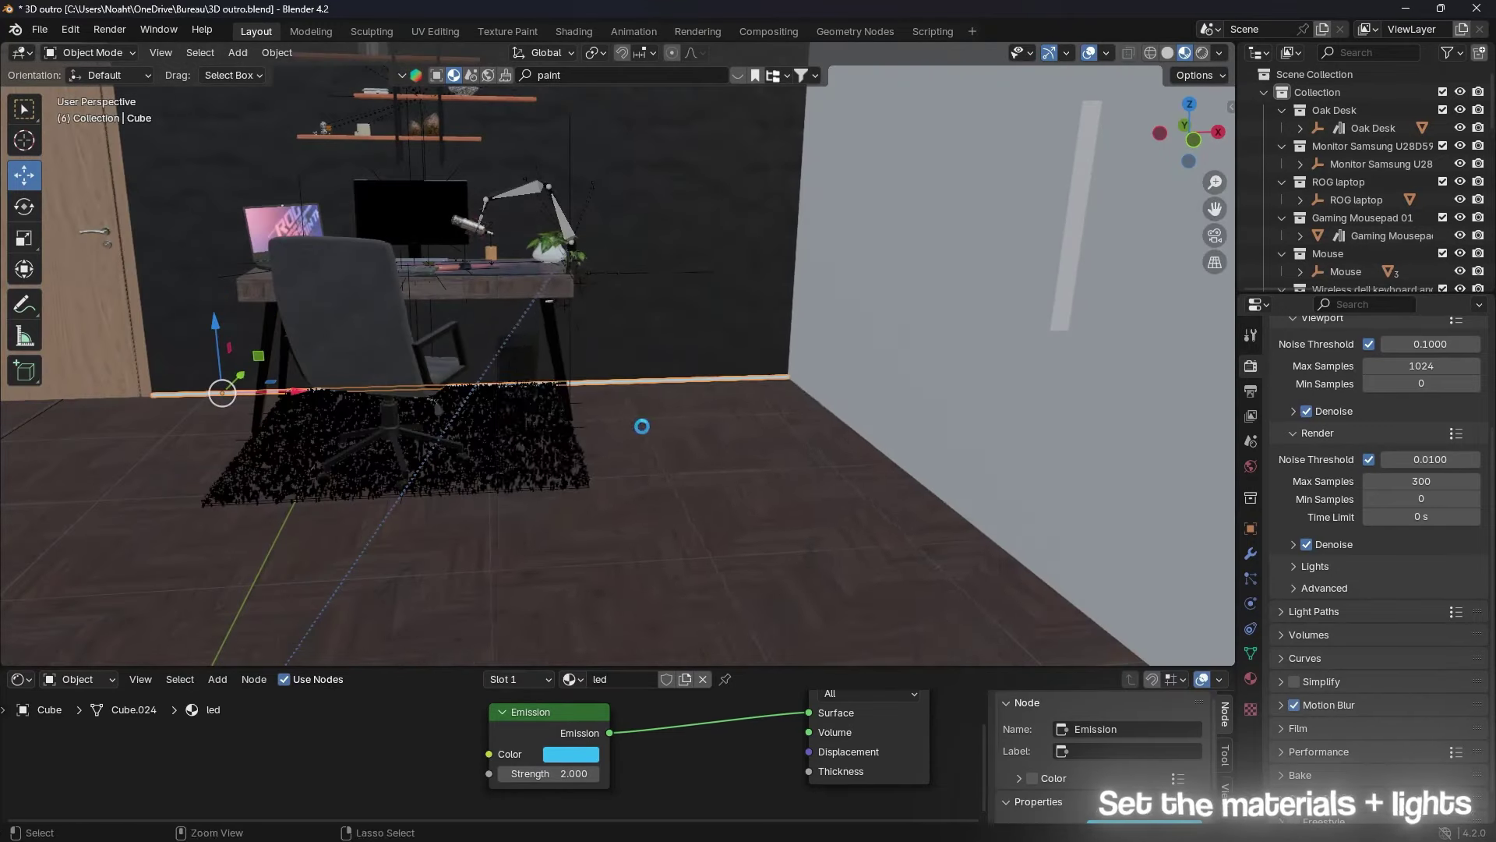
Step: Apply a material to the back wall and delete the stray white plane
left_click(678, 299)
left_click(579, 678)
left_click(614, 471)
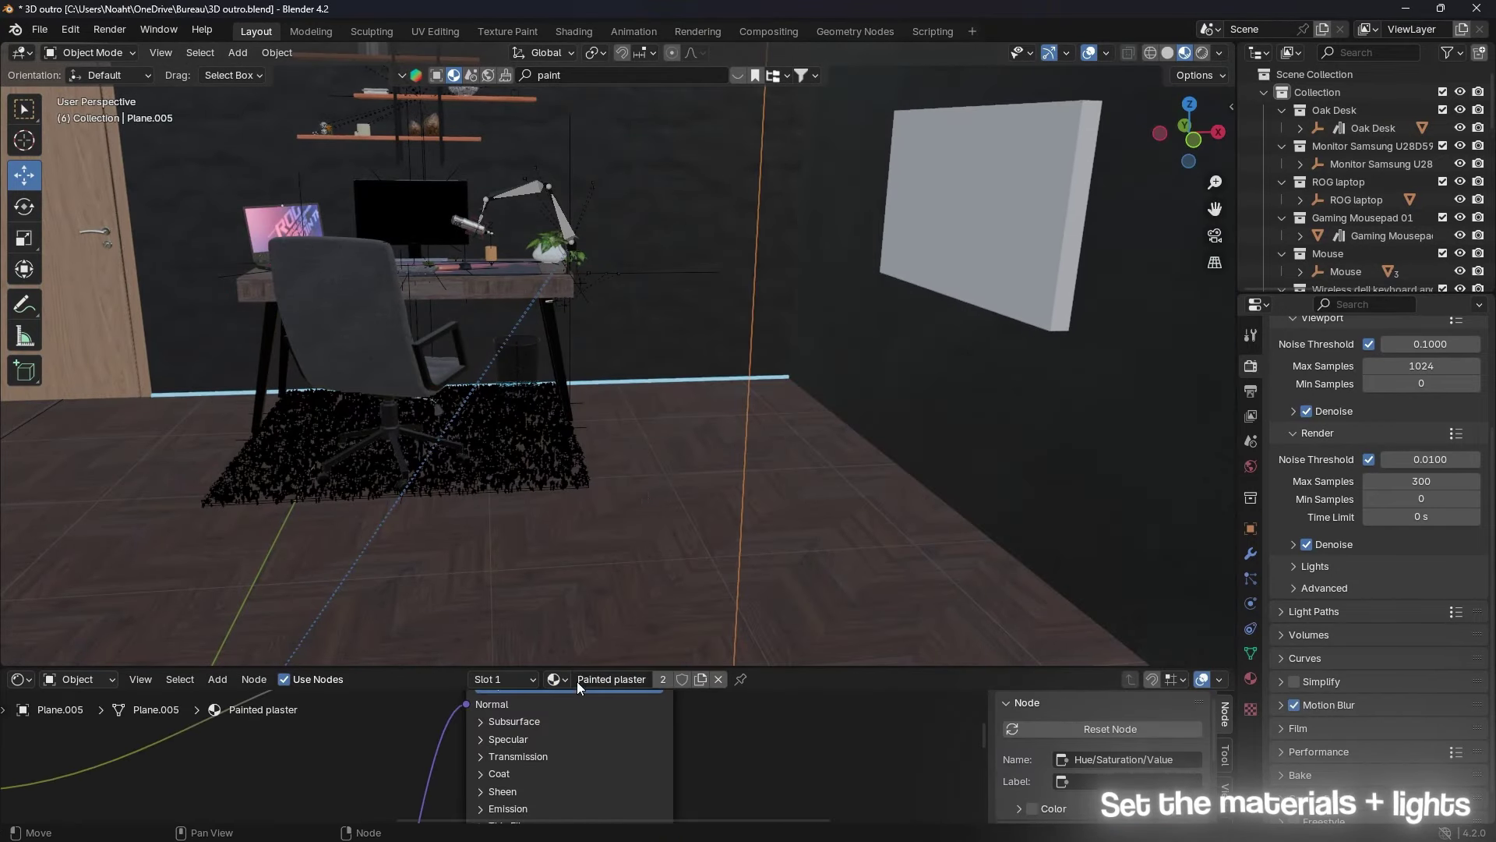
scroll(852, 293, "down", 3)
left_click(853, 293)
key("Delete")
Step: Apply the F Wood Parquet material to the floor
middle_click_drag(726, 493, 620, 142)
left_click(578, 678)
type("wood")
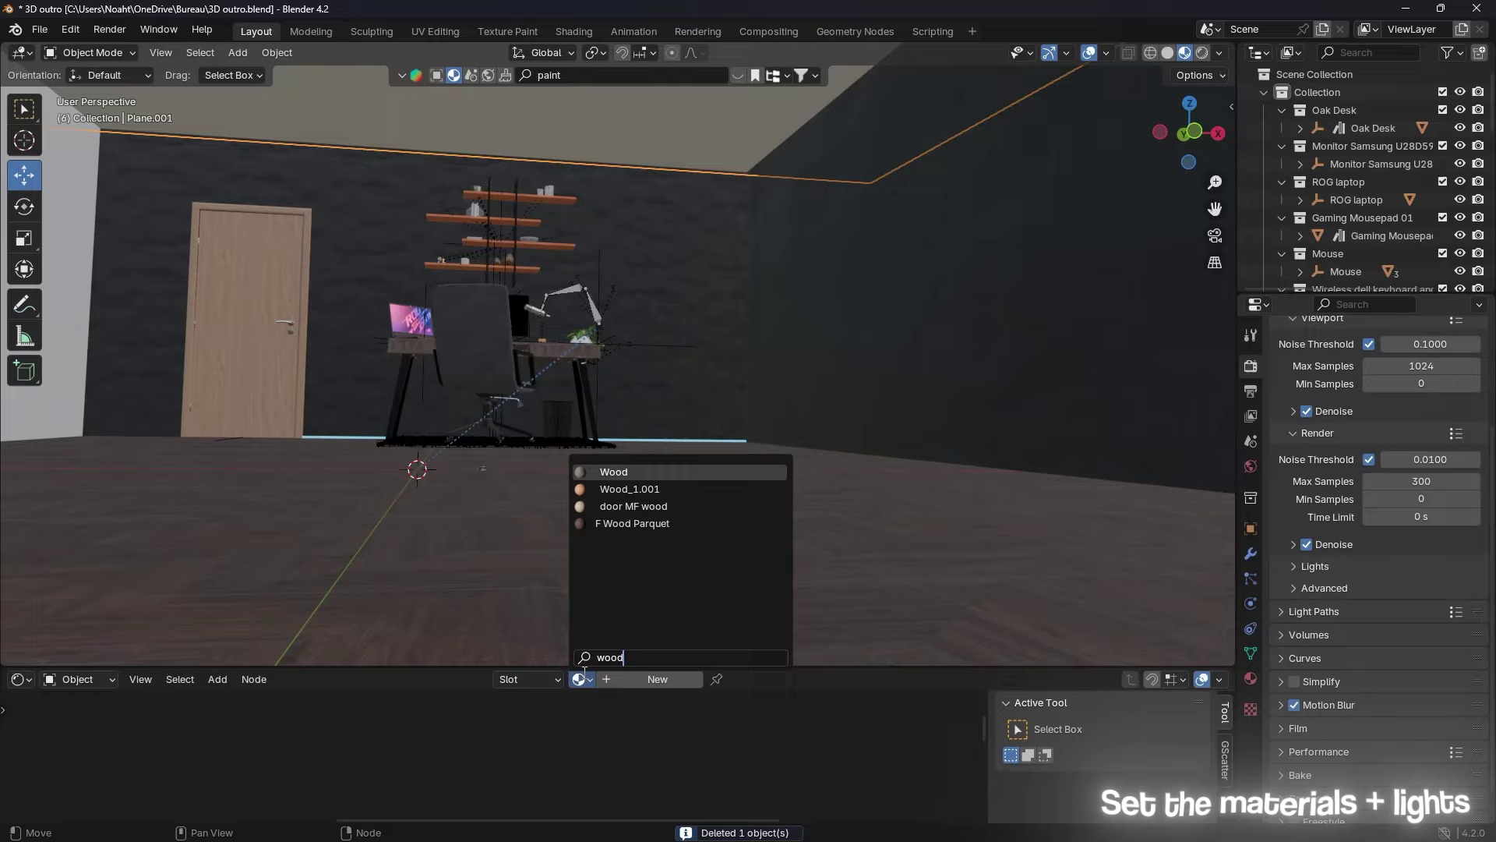
left_click(647, 524)
Step: Apply Painted plaster to the side wall
middle_click_drag(647, 524, 540, 374)
left_click(540, 374)
left_click(578, 678)
type("paint")
left_click(592, 586)
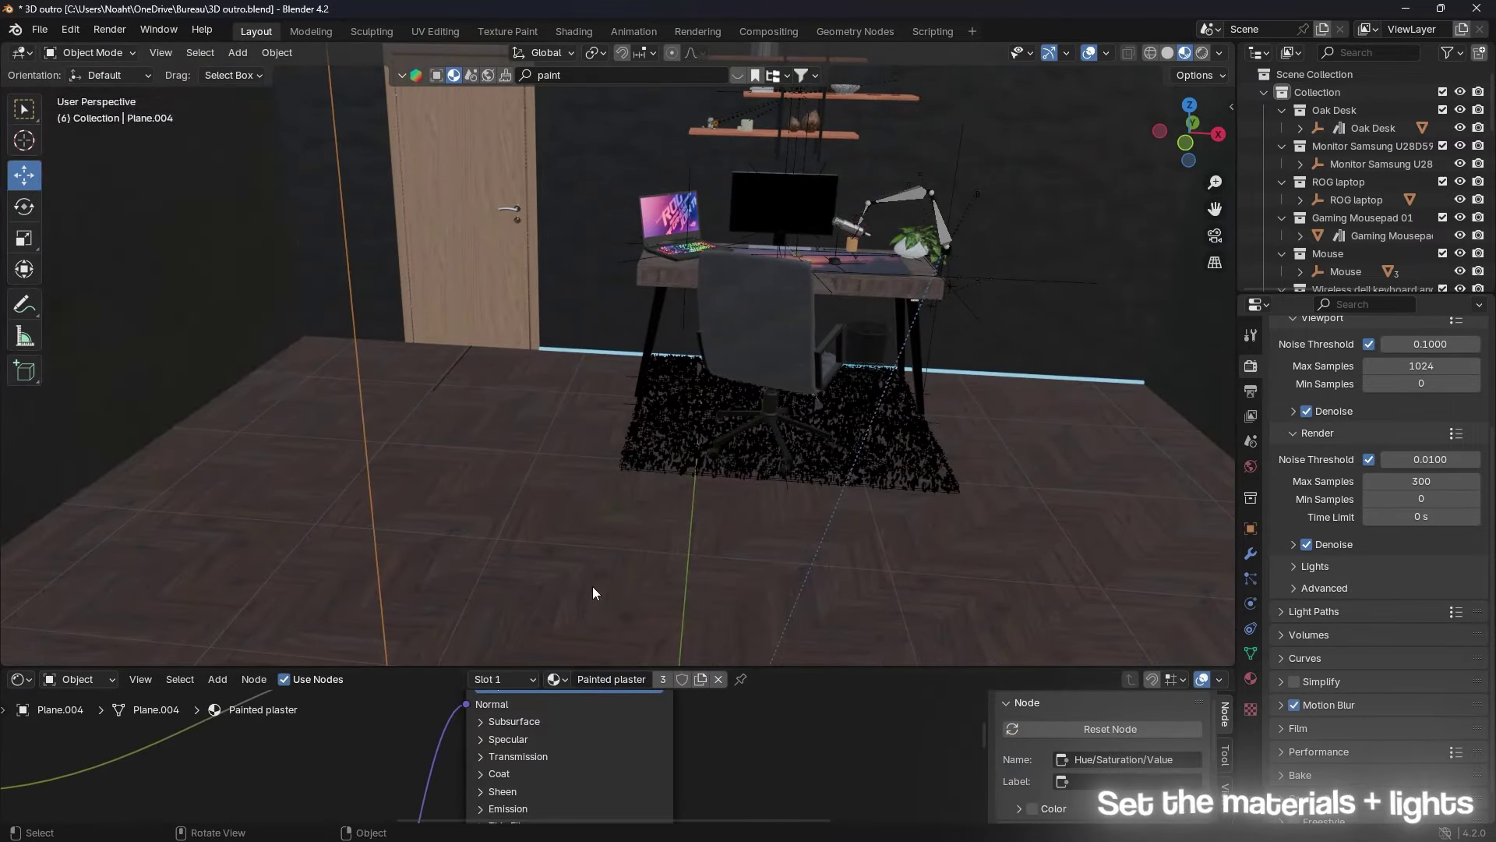
mouse_move(593, 586)
middle_mouse_down()
mouse_move(825, 370)
mouse_move(1008, 269)
mouse_move(882, 364)
middle_mouse_up()
Step: Save, then preview the camera view at frame 79 in rendered shading
key("ctrl+s")
key("KP_0")
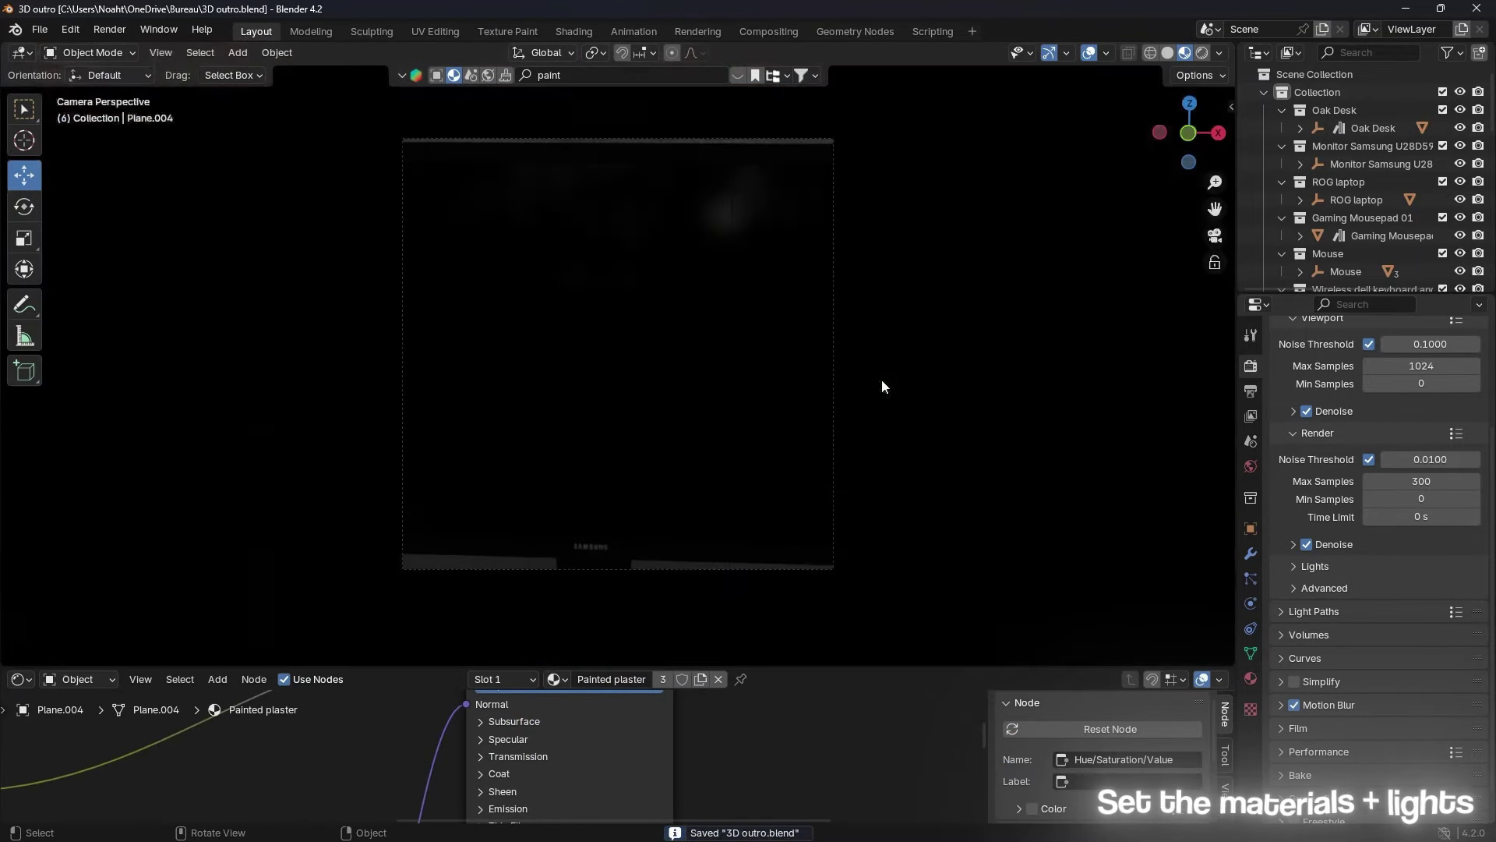
left_click(22, 679)
left_click(250, 525)
key("space")
key("z")
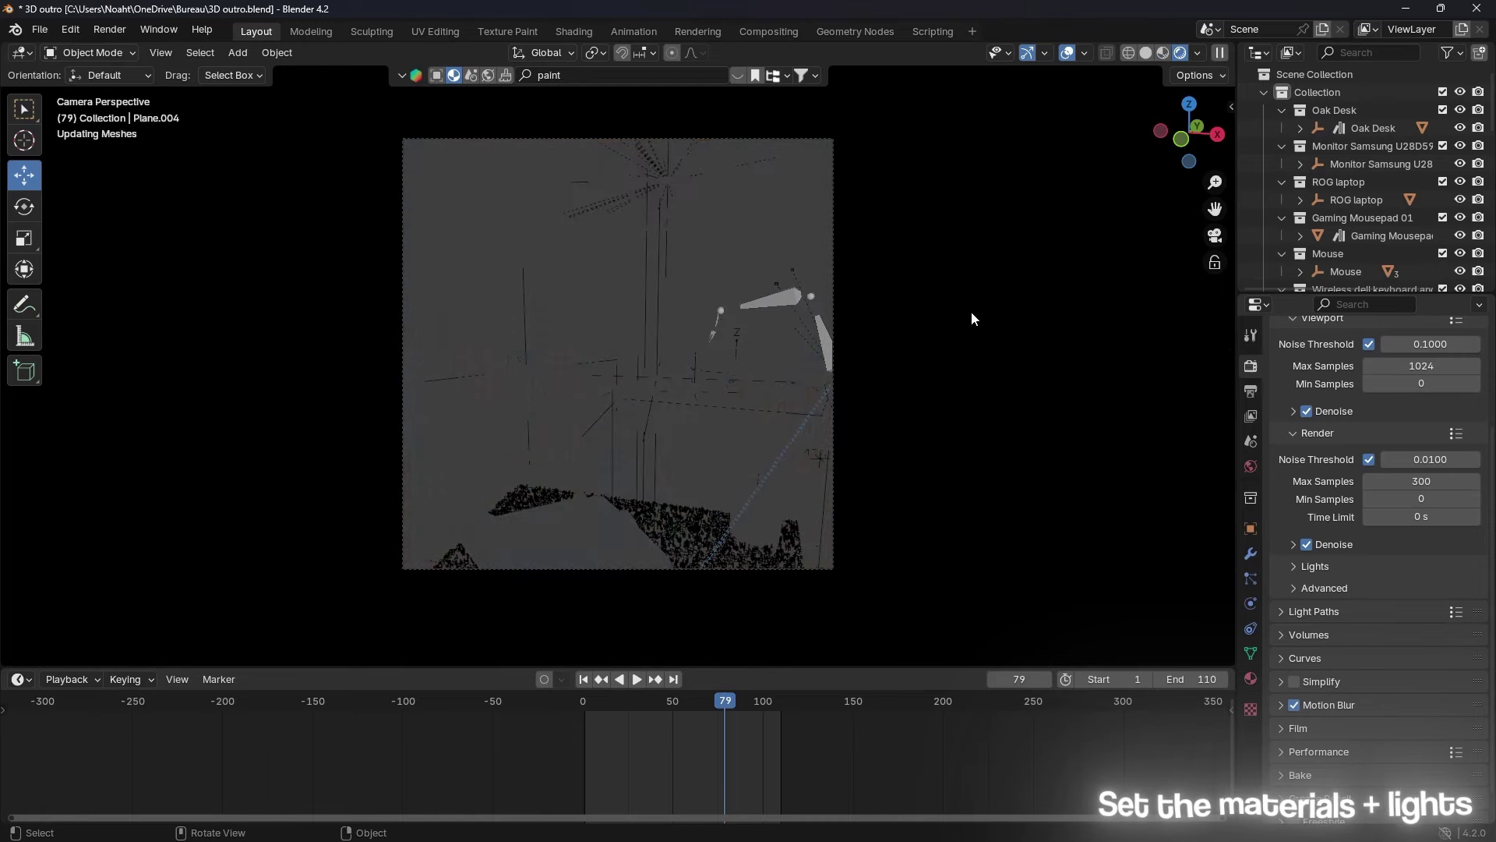
left_click(1069, 56)
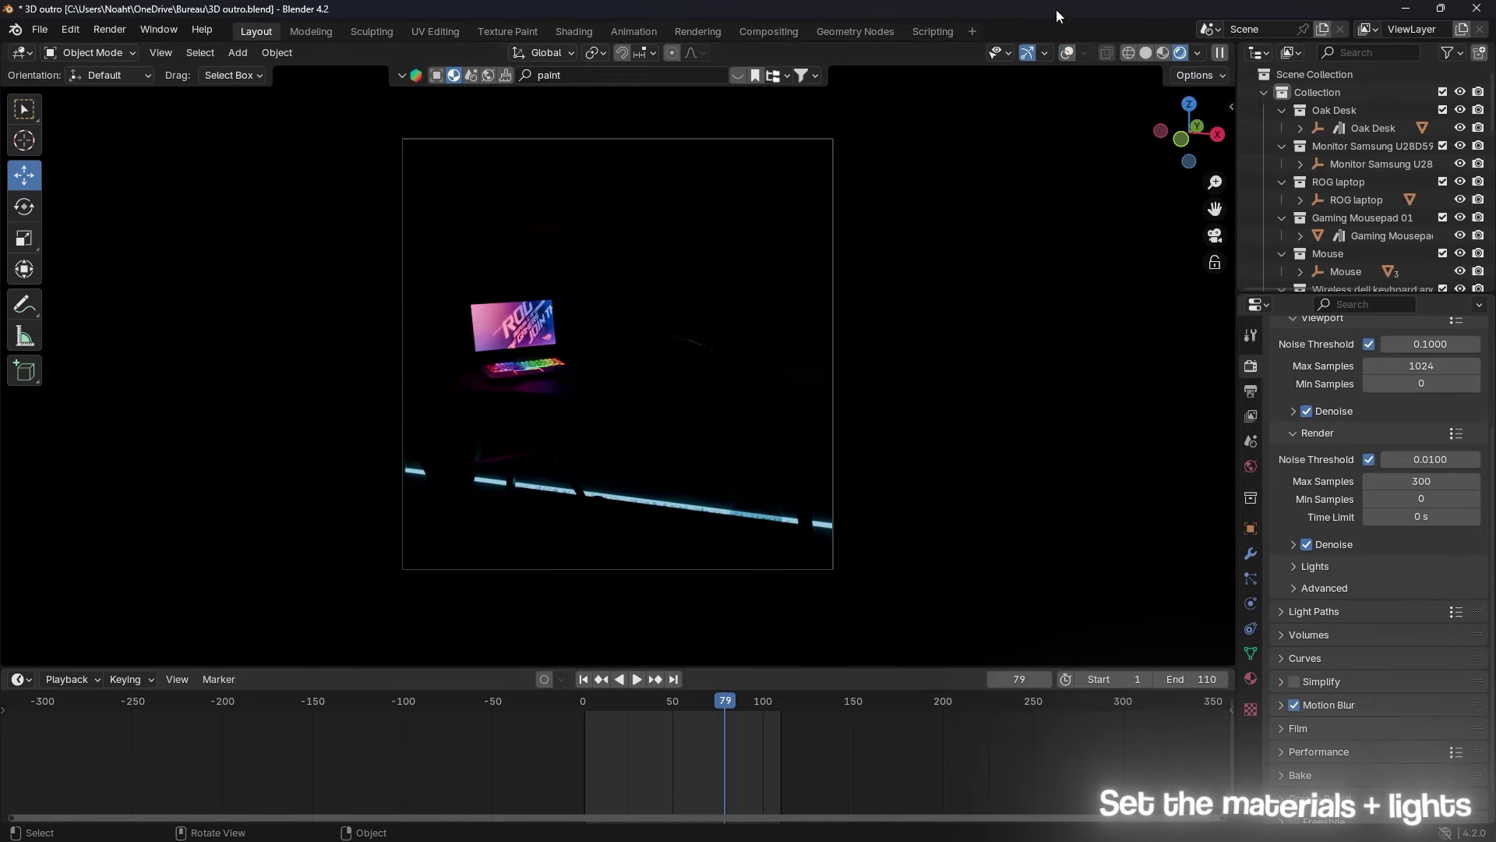
left_click(1068, 56)
key("z")
Step: Check the floor LED strip's emission nodes and its glow in a rendered preview
left_click(714, 516)
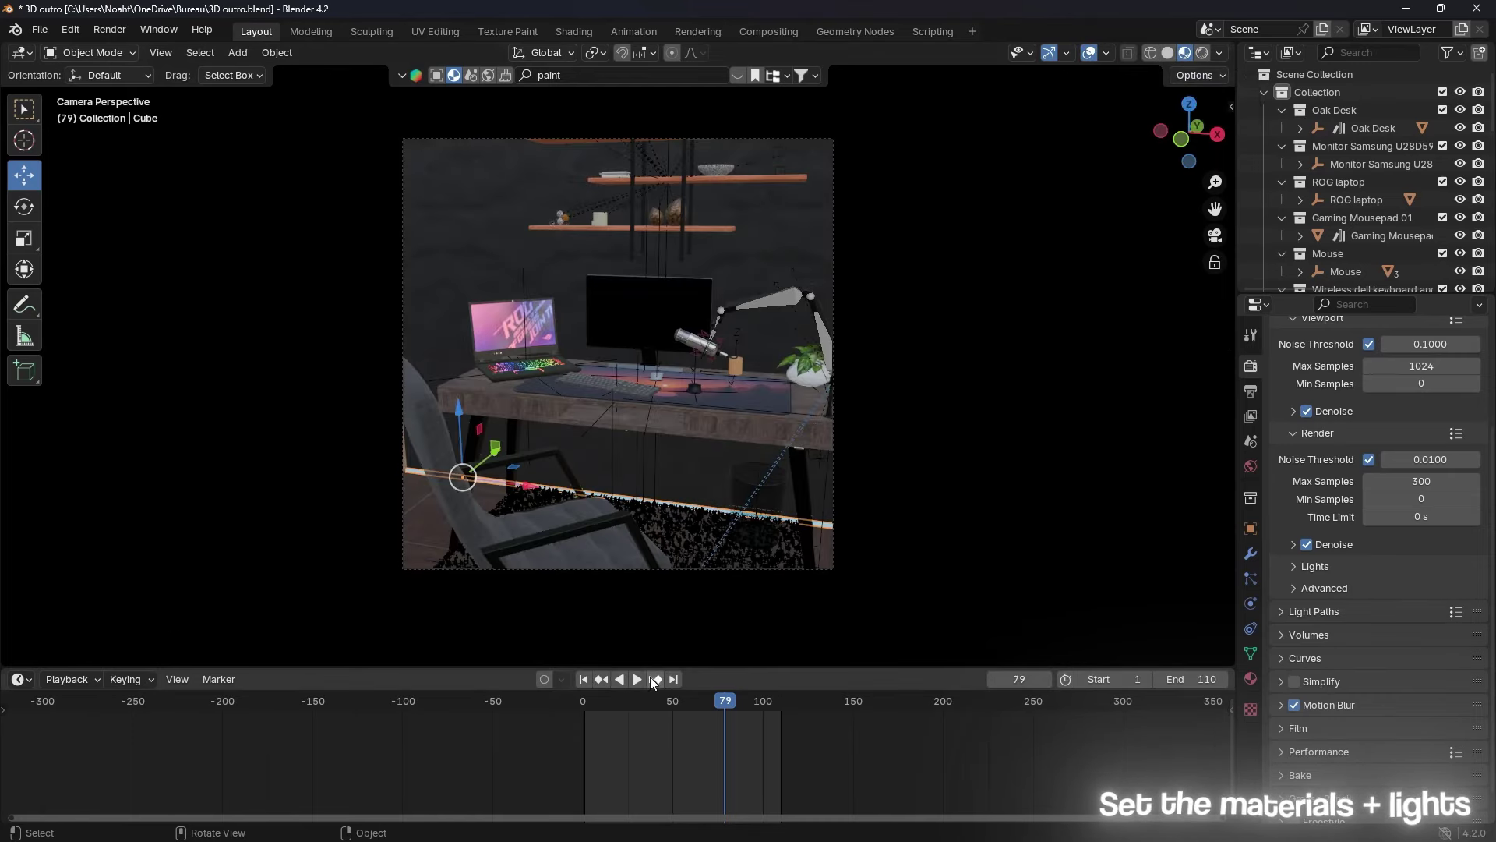
left_click(22, 678)
left_click(63, 618)
key("z")
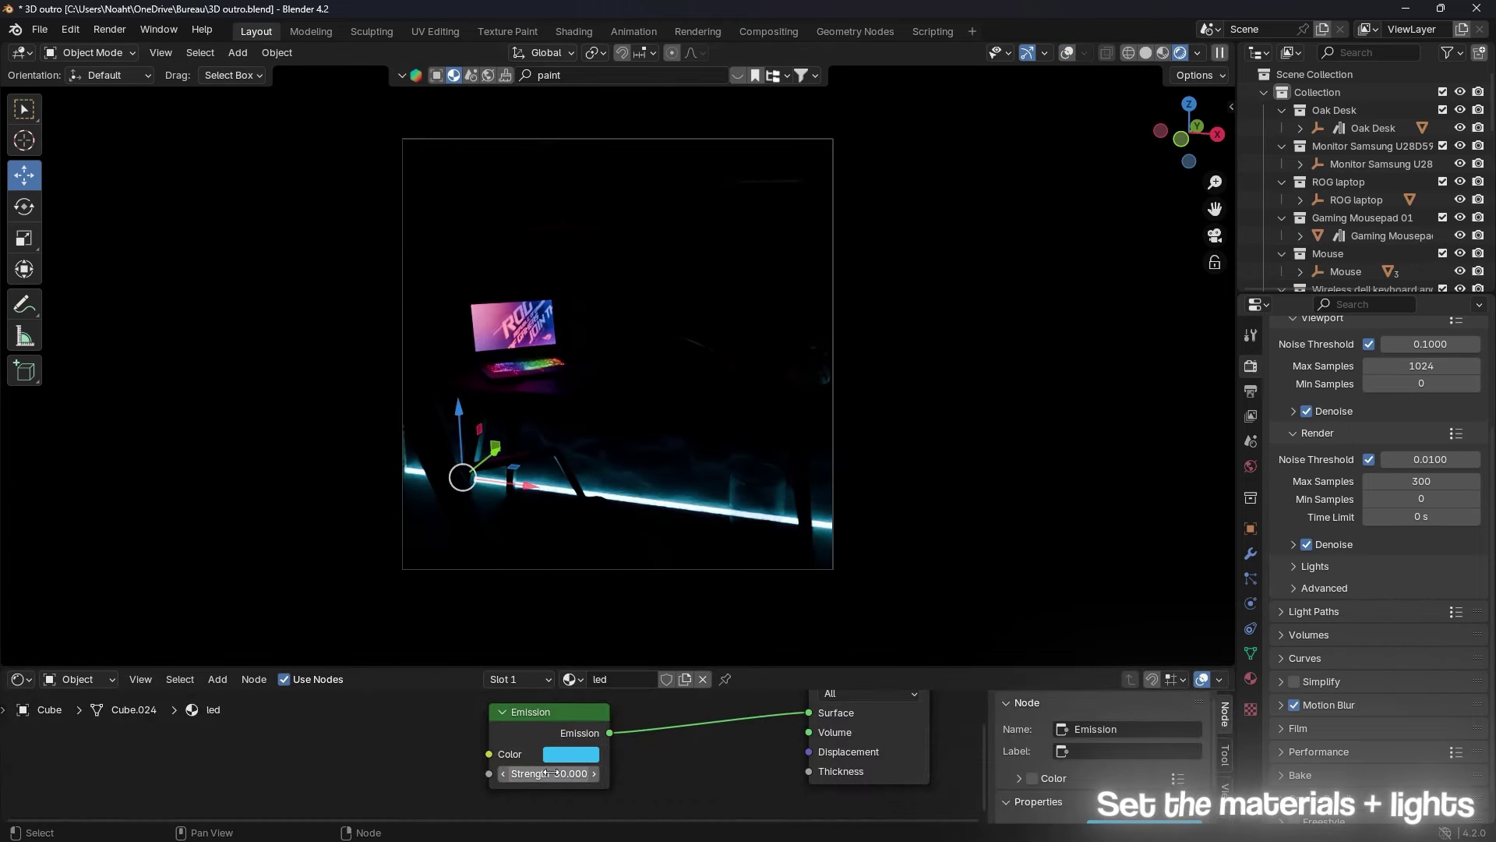
key("z")
mouse_move(936, 229)
middle_mouse_down()
mouse_move(599, 443)
mouse_move(773, 360)
middle_mouse_up()
key("z")
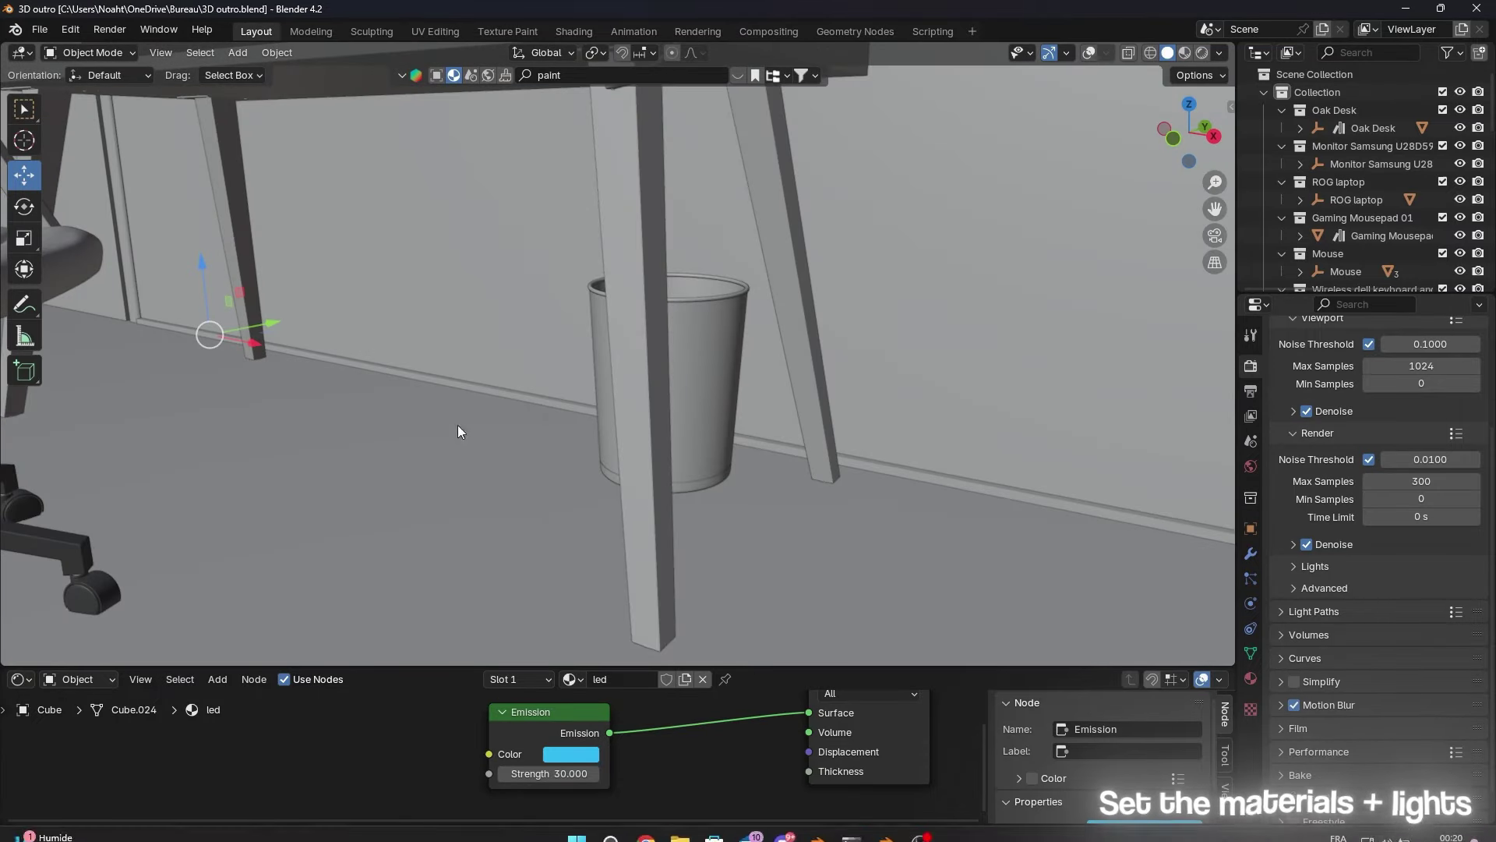
middle_click_drag(706, 466, 867, 401)
Step: Duplicate the floor LED strip and move the copy toward the wall shelves
key("shift+d")
right_click(867, 400)
key("g")
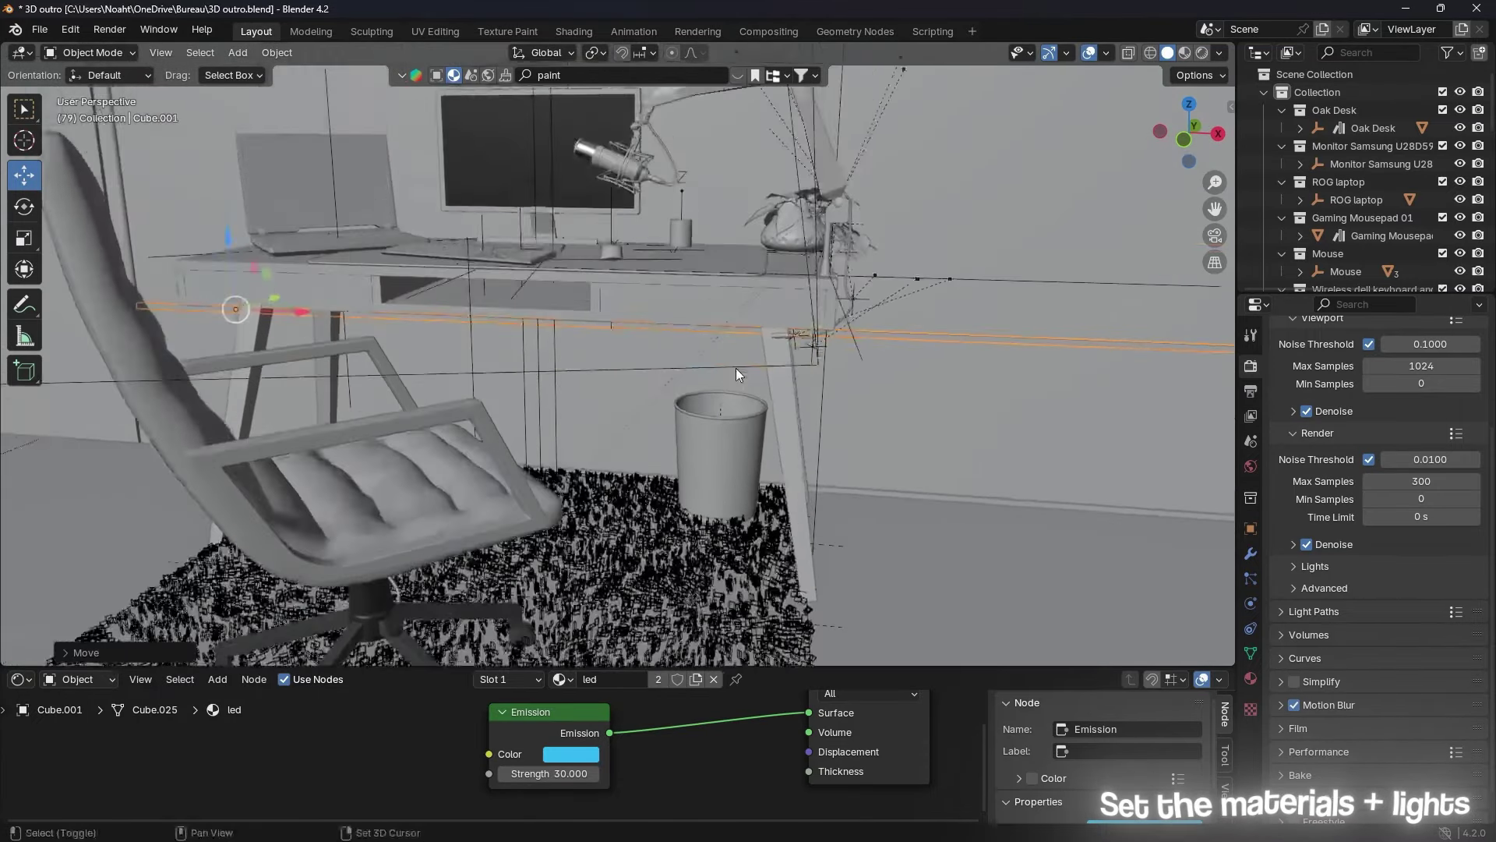
scroll(736, 368, "down", 3)
mouse_move(581, 345)
middle_mouse_down()
mouse_move(746, 415)
mouse_move(881, 432)
mouse_move(803, 296)
mouse_move(848, 357)
mouse_move(678, 388)
mouse_move(433, 491)
mouse_move(394, 424)
middle_mouse_up()
Step: Adjust the copy's length and raise it under the upper shelf
key("Tab")
key("g")
left_click(678, 387)
scroll(433, 491, "up", 3)
key("Tab")
left_click_drag(355, 373, 357, 204)
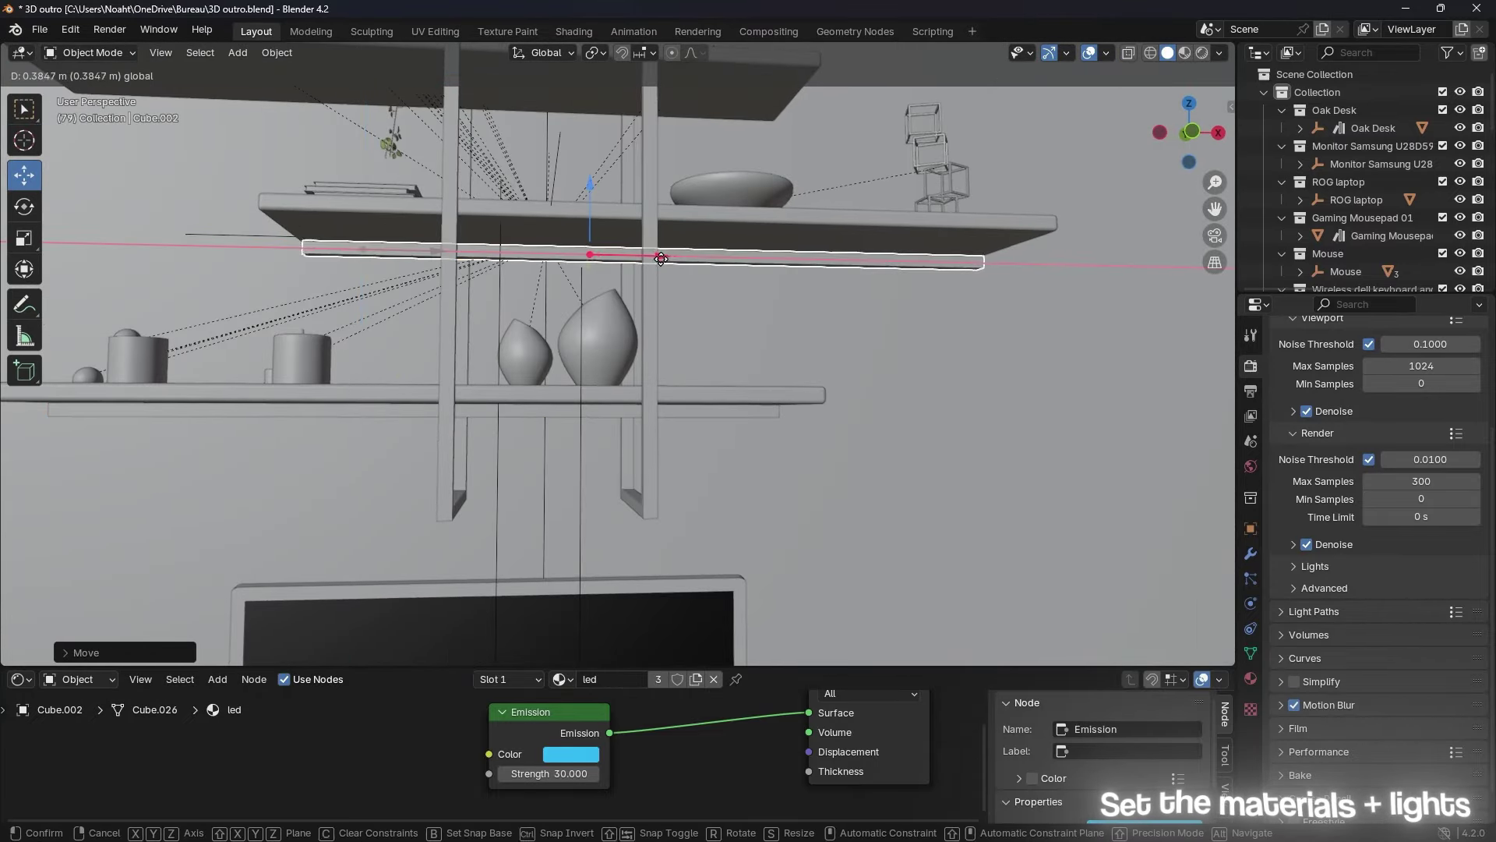
scroll(736, 291, "up", 2)
scroll(663, 298, "down", 3)
Step: Add two more X-axis copies of the LED strip under the other shelves
key("shift+d")
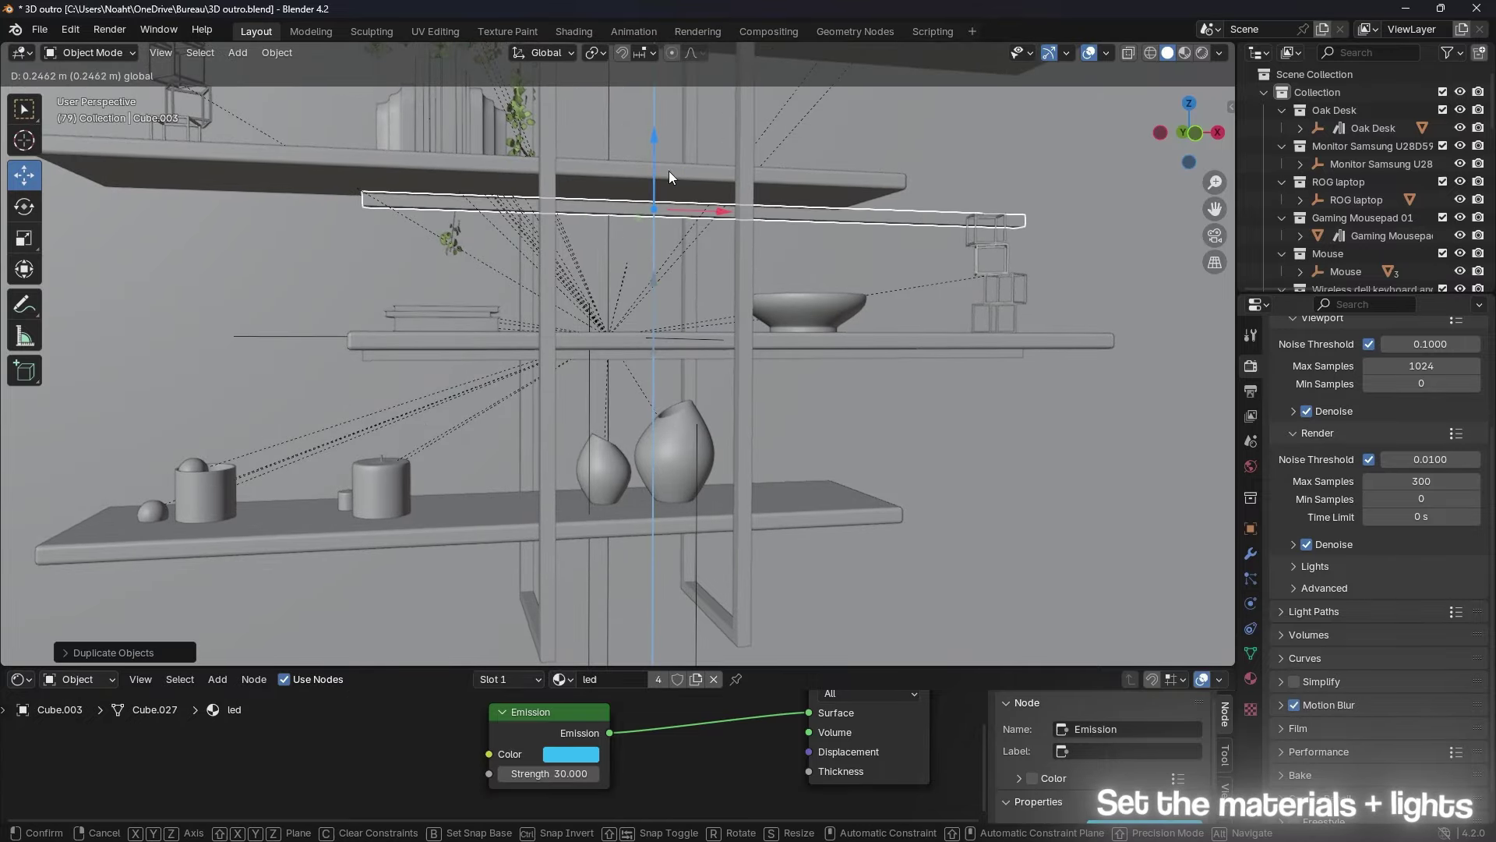
key("x")
left_click(668, 176)
middle_click_drag(669, 175, 562, 266)
key("shift+d")
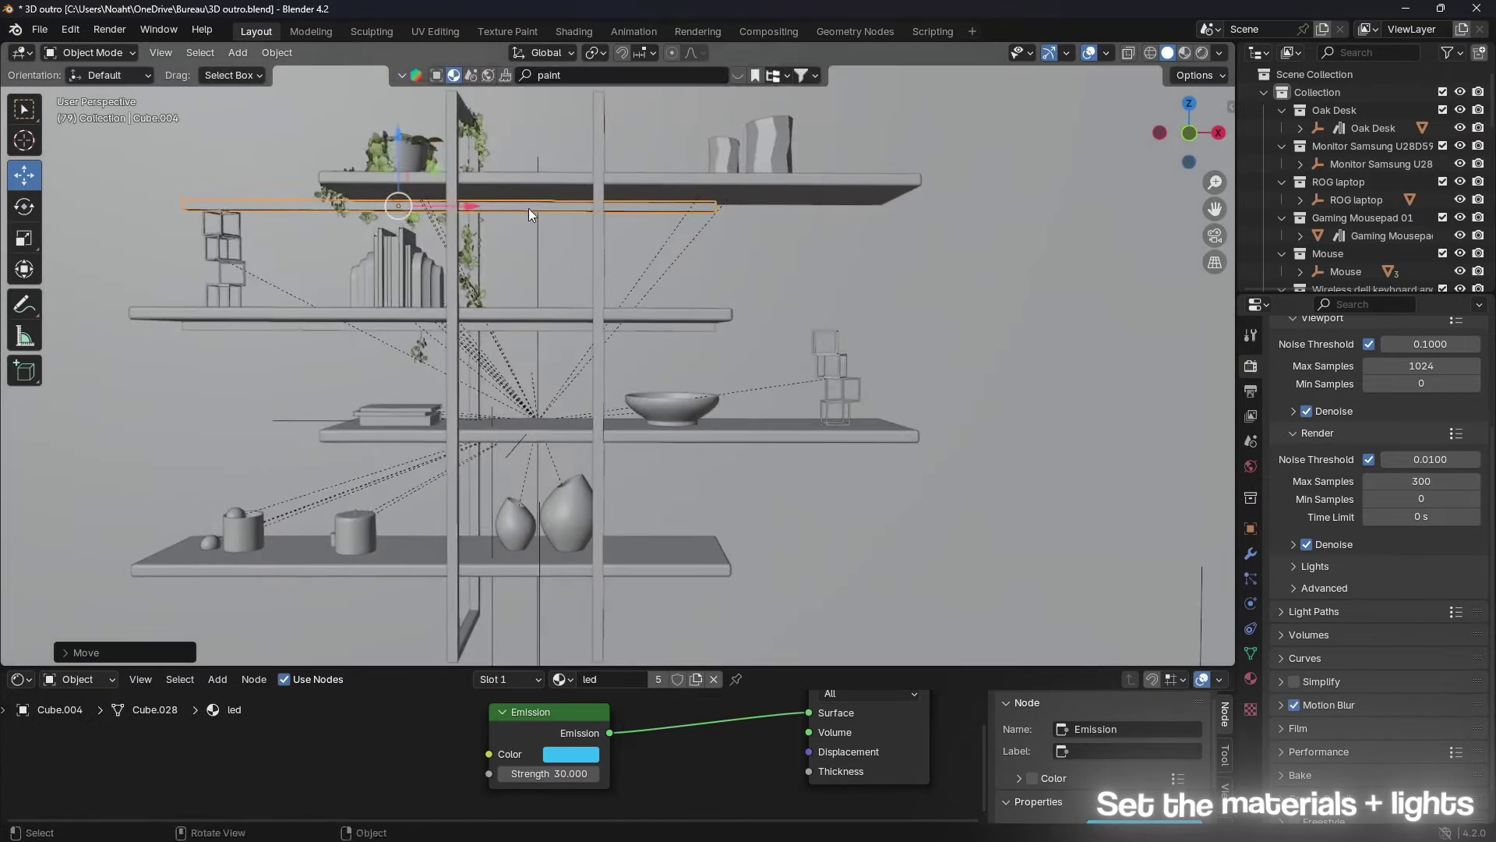
key("x")
left_click(546, 210)
middle_click_drag(545, 211, 801, 237)
Step: Save and review the glowing shelf strips through the camera in rendered shading
key("KP_0")
key("super")
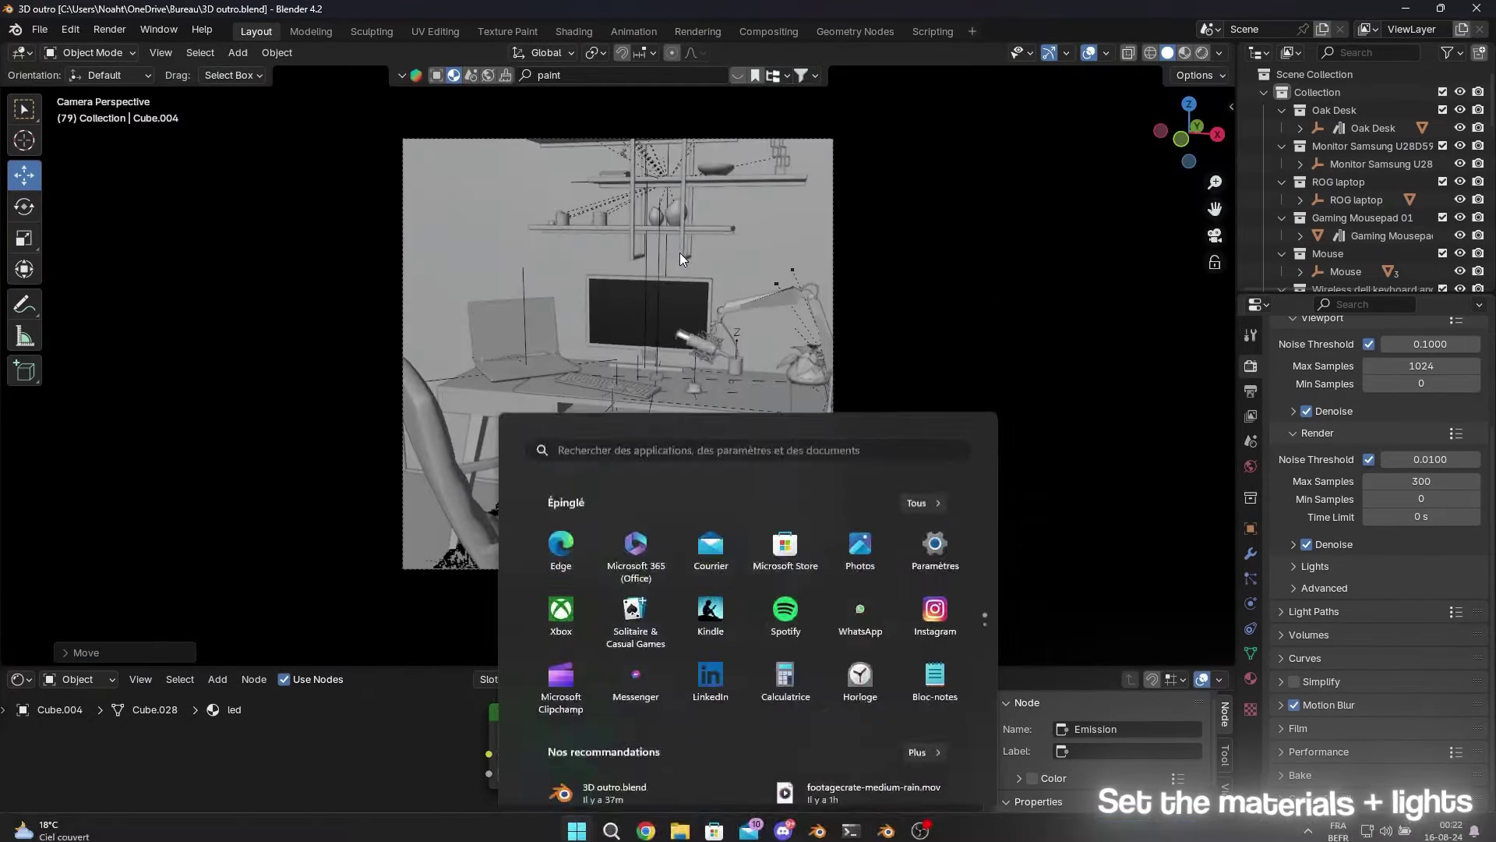
key("super")
left_click(1180, 53)
key("ctrl+s")
left_click(1071, 53)
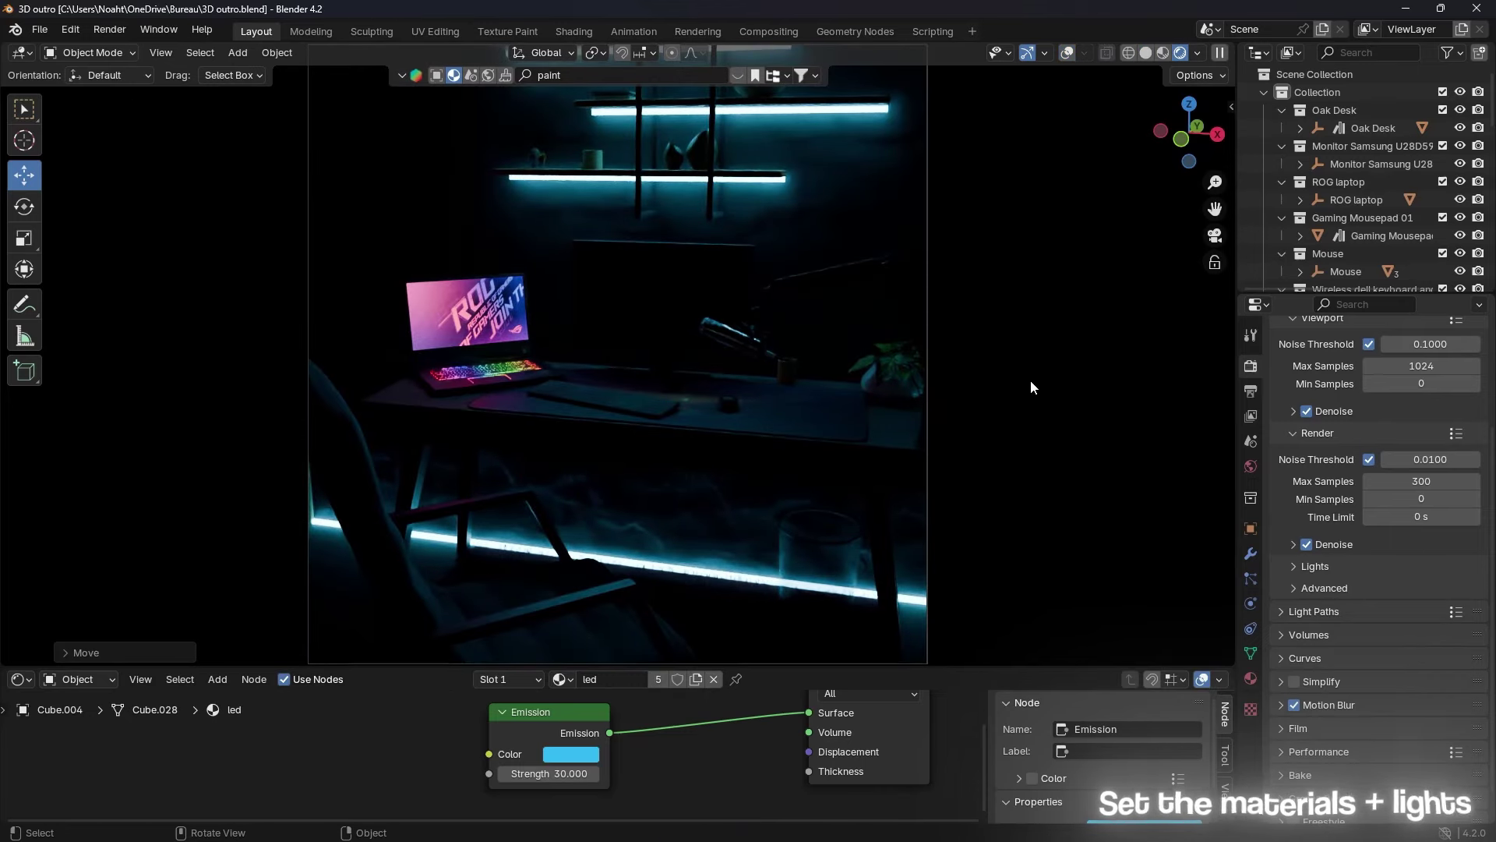
left_click(1162, 53)
left_click(1066, 53)
mouse_move(857, 327)
middle_mouse_down()
mouse_move(792, 265)
mouse_move(580, 151)
mouse_move(748, 234)
middle_mouse_up()
Step: Slide the LED bar (Cube.006) into place along the back edge of the desk
left_click(779, 222)
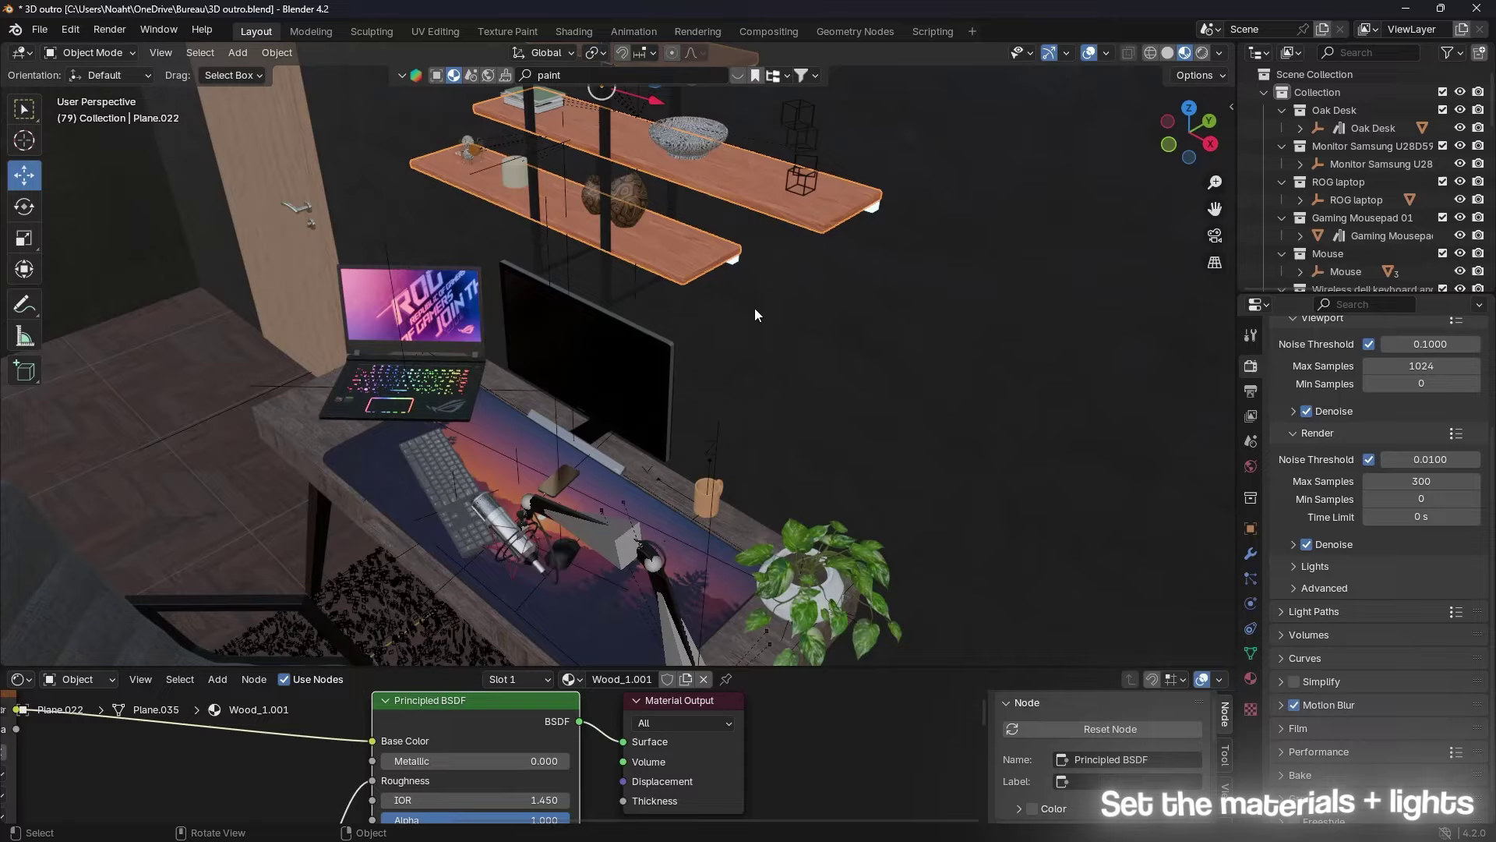
middle_click_drag(755, 314, 732, 176)
left_click(731, 176)
key("KP_Decimal")
left_click_drag(735, 390, 599, 376)
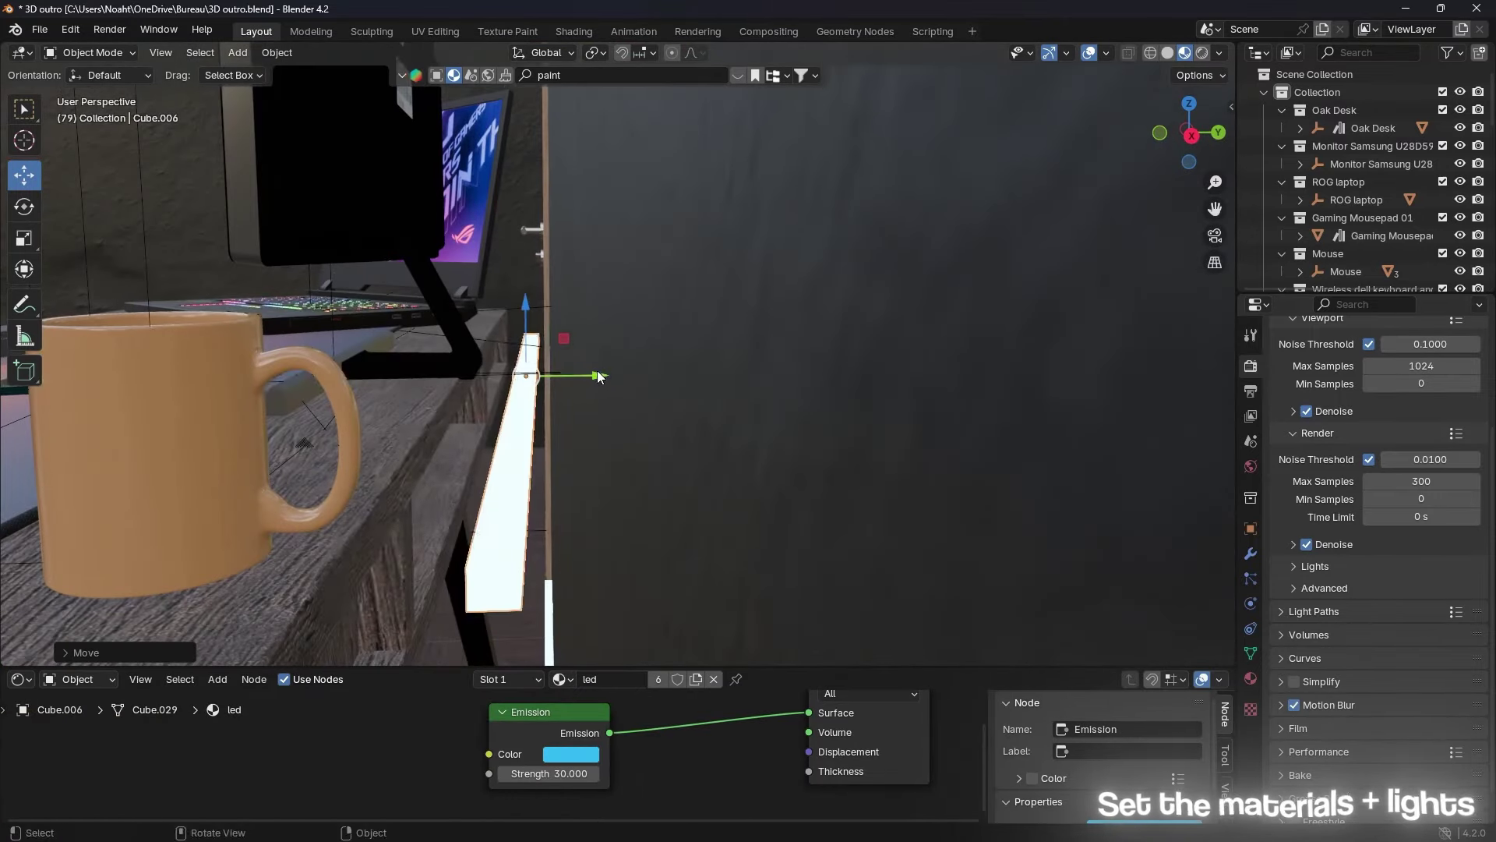
key("Tab")
mouse_move(598, 376)
middle_mouse_down()
mouse_move(543, 350)
mouse_move(770, 437)
mouse_move(641, 562)
mouse_move(504, 242)
mouse_move(418, 279)
mouse_move(606, 231)
mouse_move(737, 338)
mouse_move(668, 342)
mouse_move(748, 455)
middle_mouse_up()
key("Tab")
Step: Save 3D outro.blend, check the cyan-lit camera render, and add a new cube
left_click(606, 231)
key("ctrl+s")
left_click(748, 455)
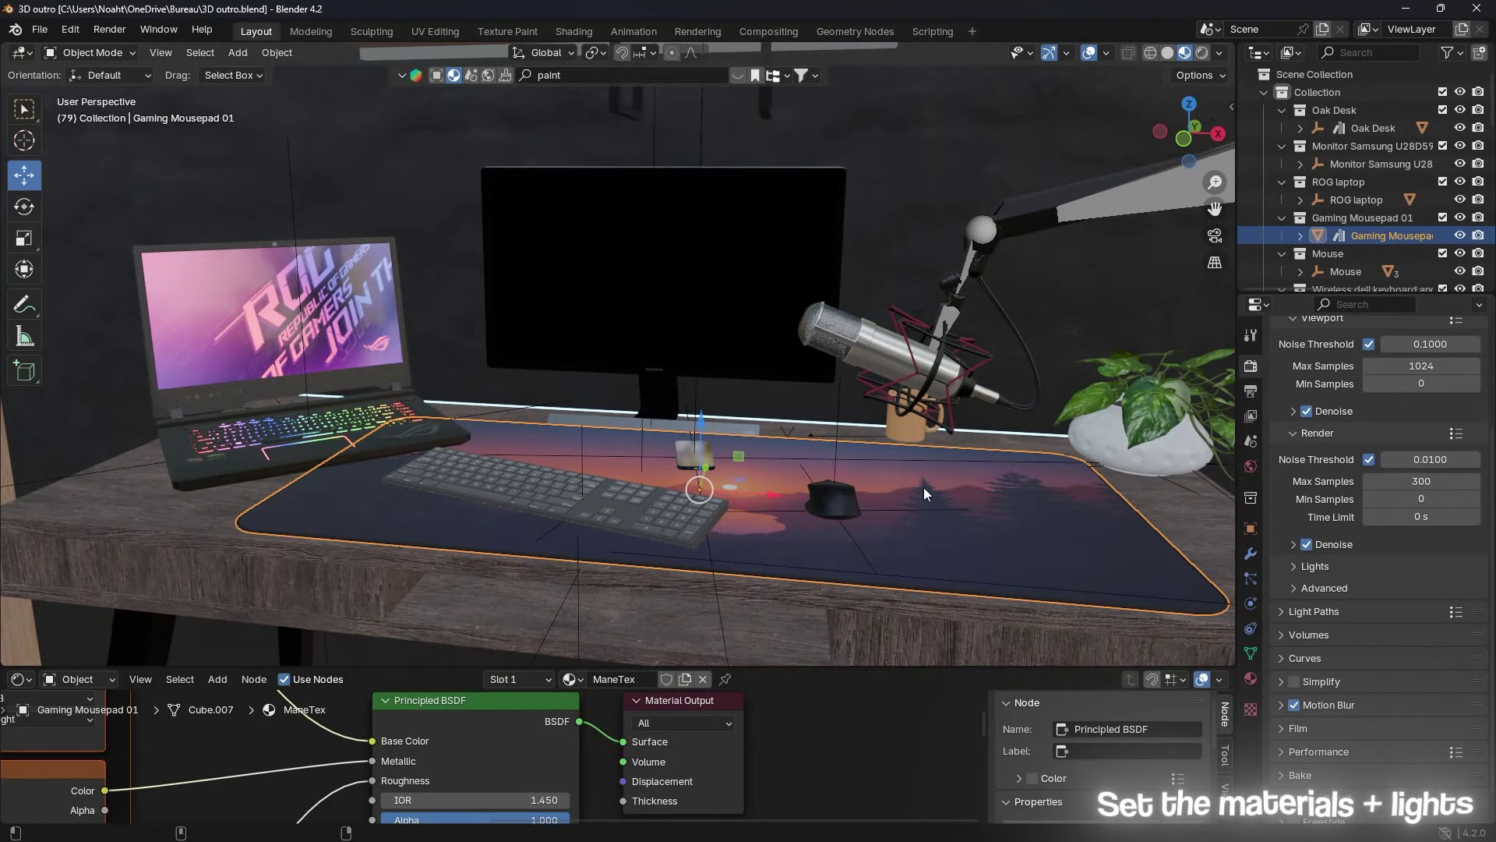
scroll(887, 255, "up", 5)
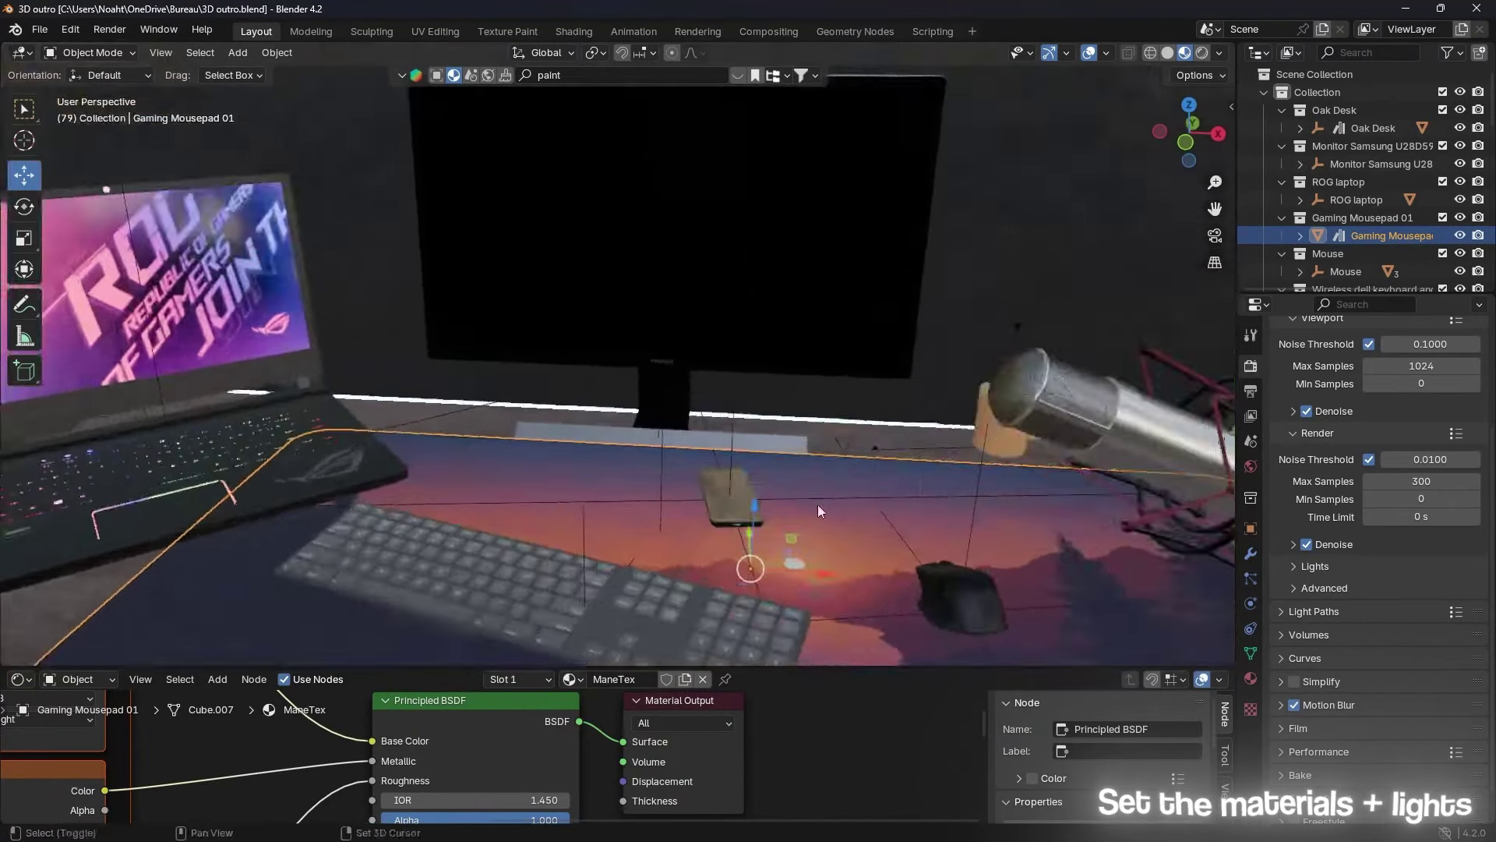
middle_click_drag(817, 503, 838, 329)
left_click(1214, 235)
left_click(1202, 52)
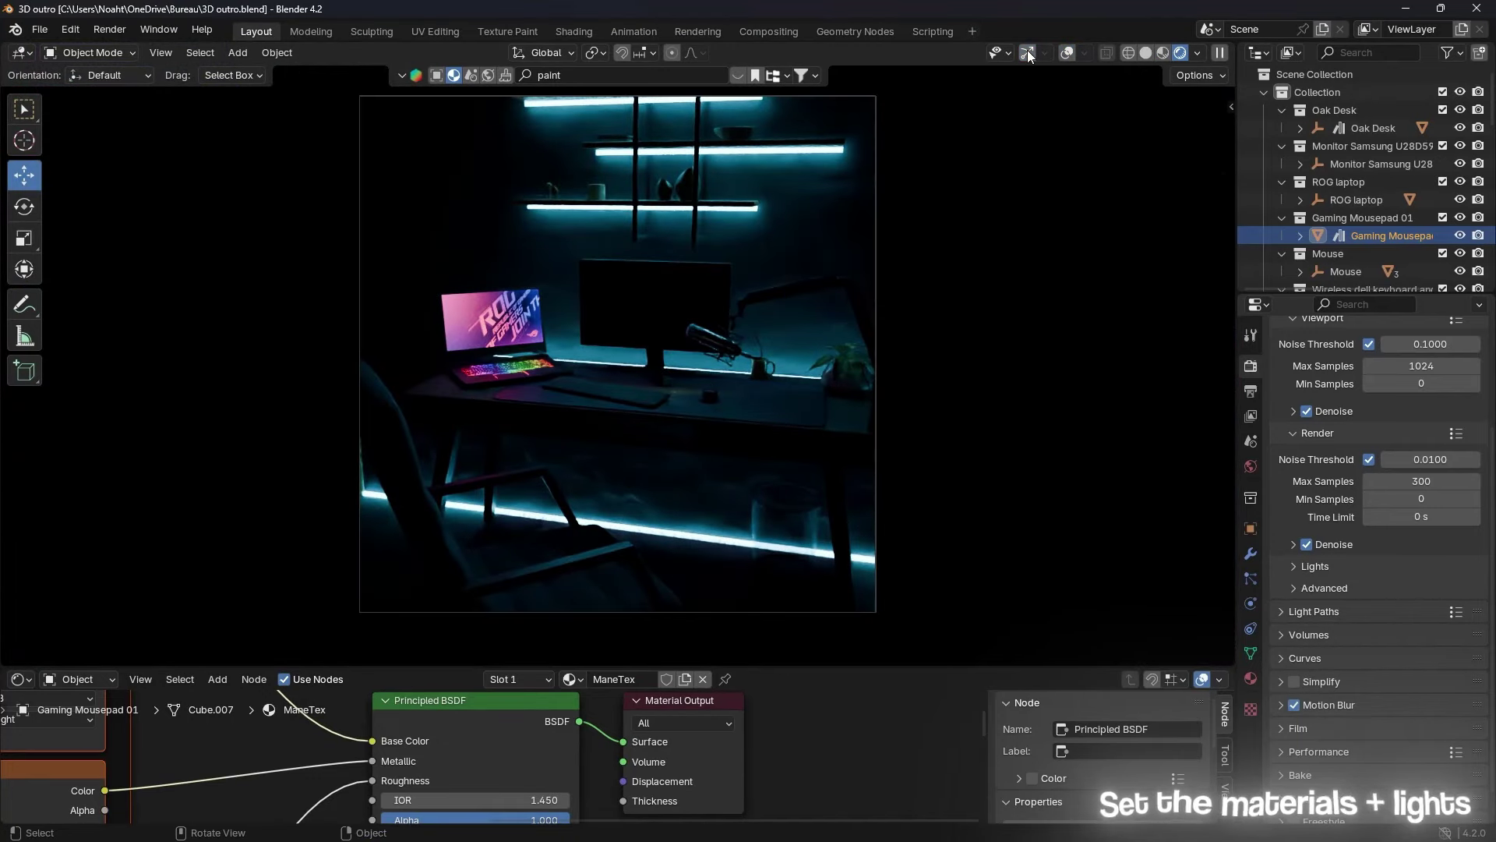
left_click(1028, 55)
left_click(1161, 51)
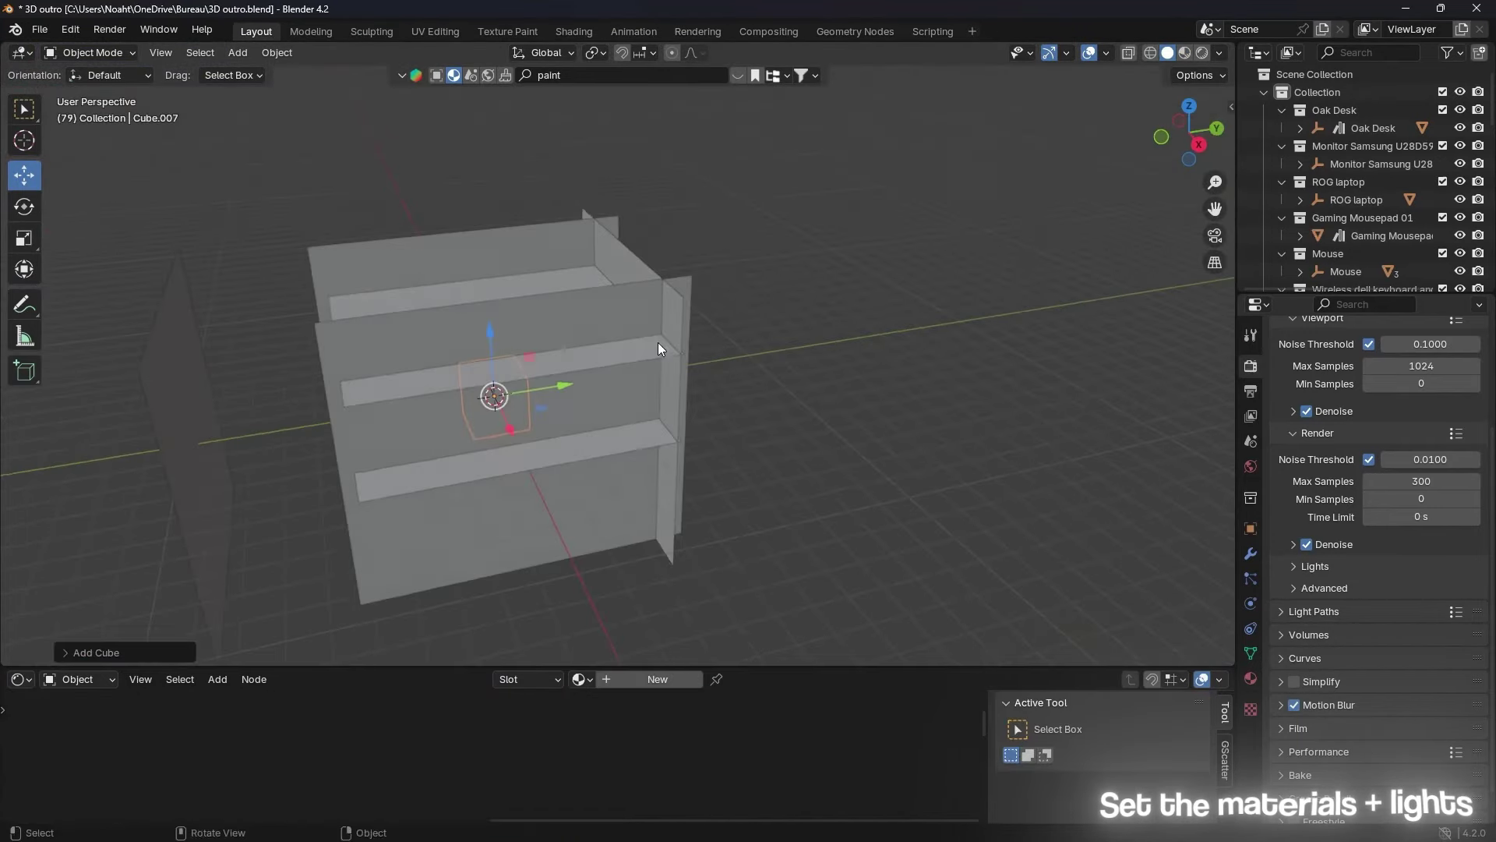
Step: Scale the new cube to enclose the whole room and give it a new material
key("s")
left_click(633, 366)
scroll(787, 341, "down", 5)
middle_click_drag(787, 341, 609, 672)
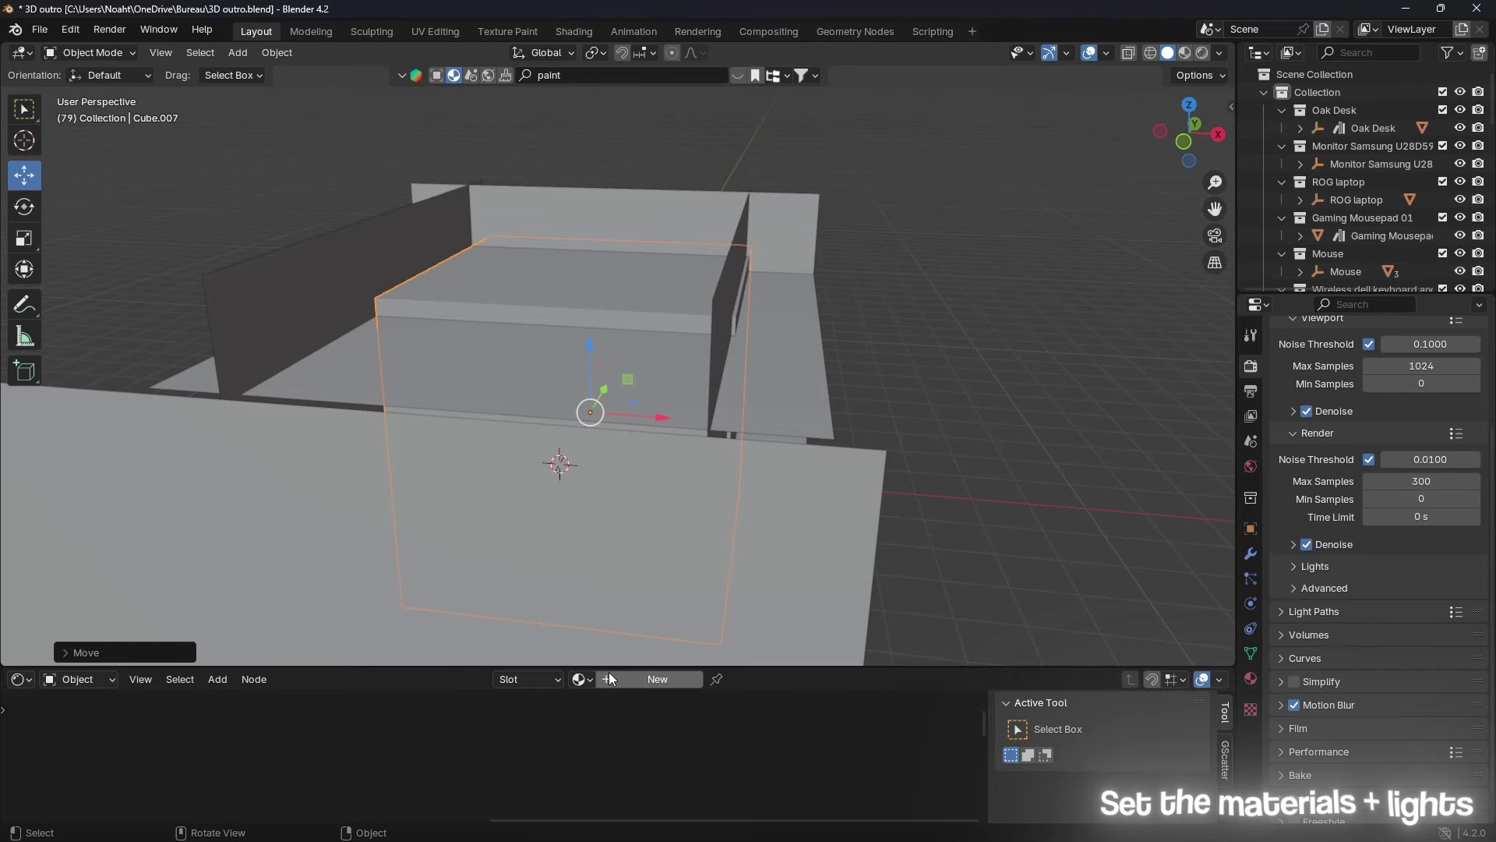
left_click(616, 671)
left_click_drag(615, 668, 615, 374)
Step: Replace the surface shader with a Principled Volume connected to the material's Volume input
key("x")
key("shift+a")
type("princi")
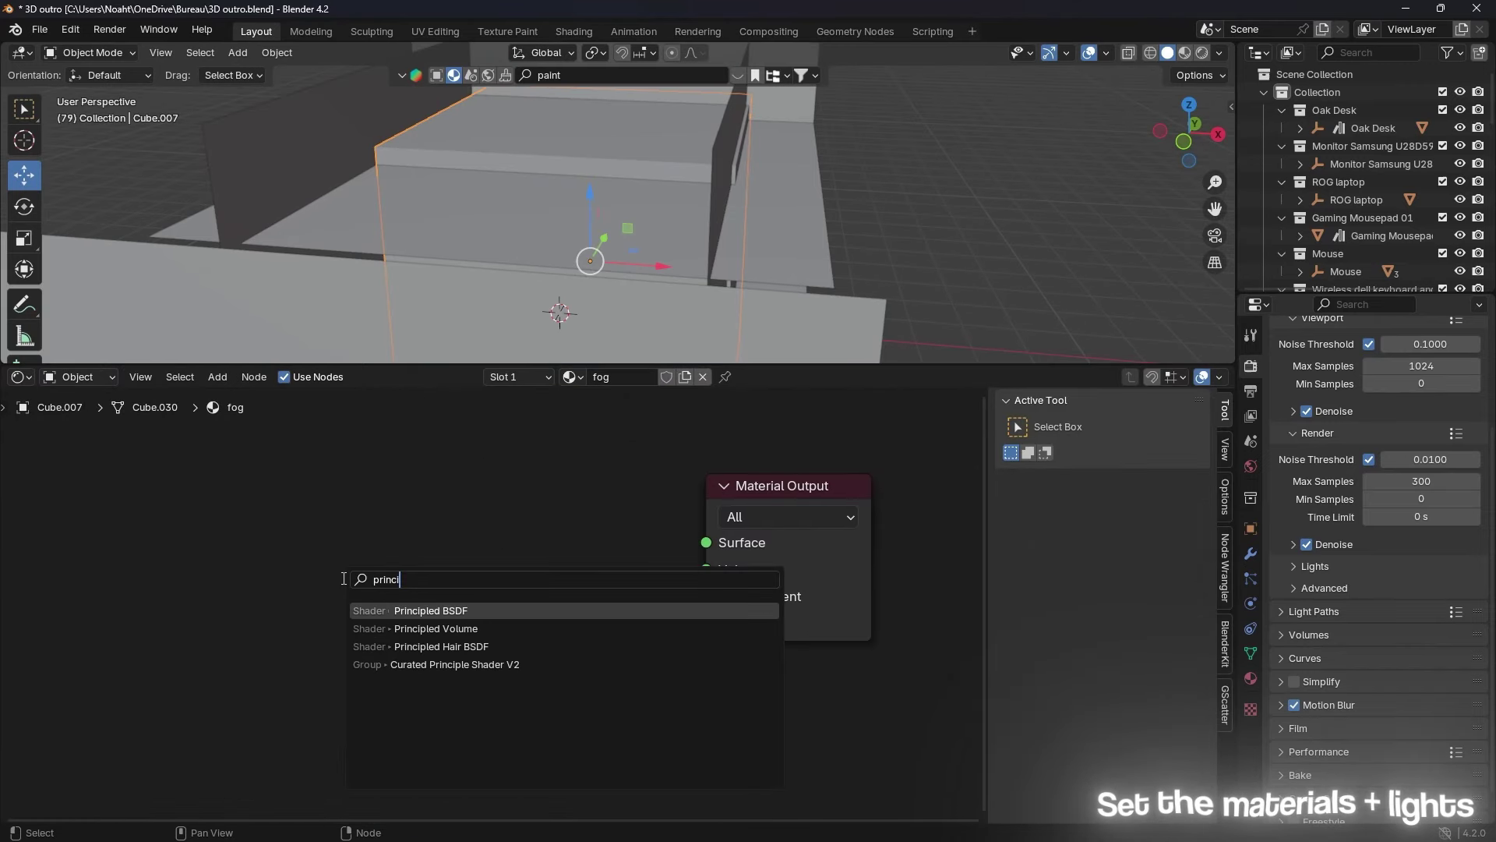
left_click(437, 632)
scroll(489, 441, "up", 2)
left_click_drag(523, 435, 706, 570)
Step: Set the volume density to 1.0 and anisotropy to 0.7
left_click(465, 567)
type("1.0")
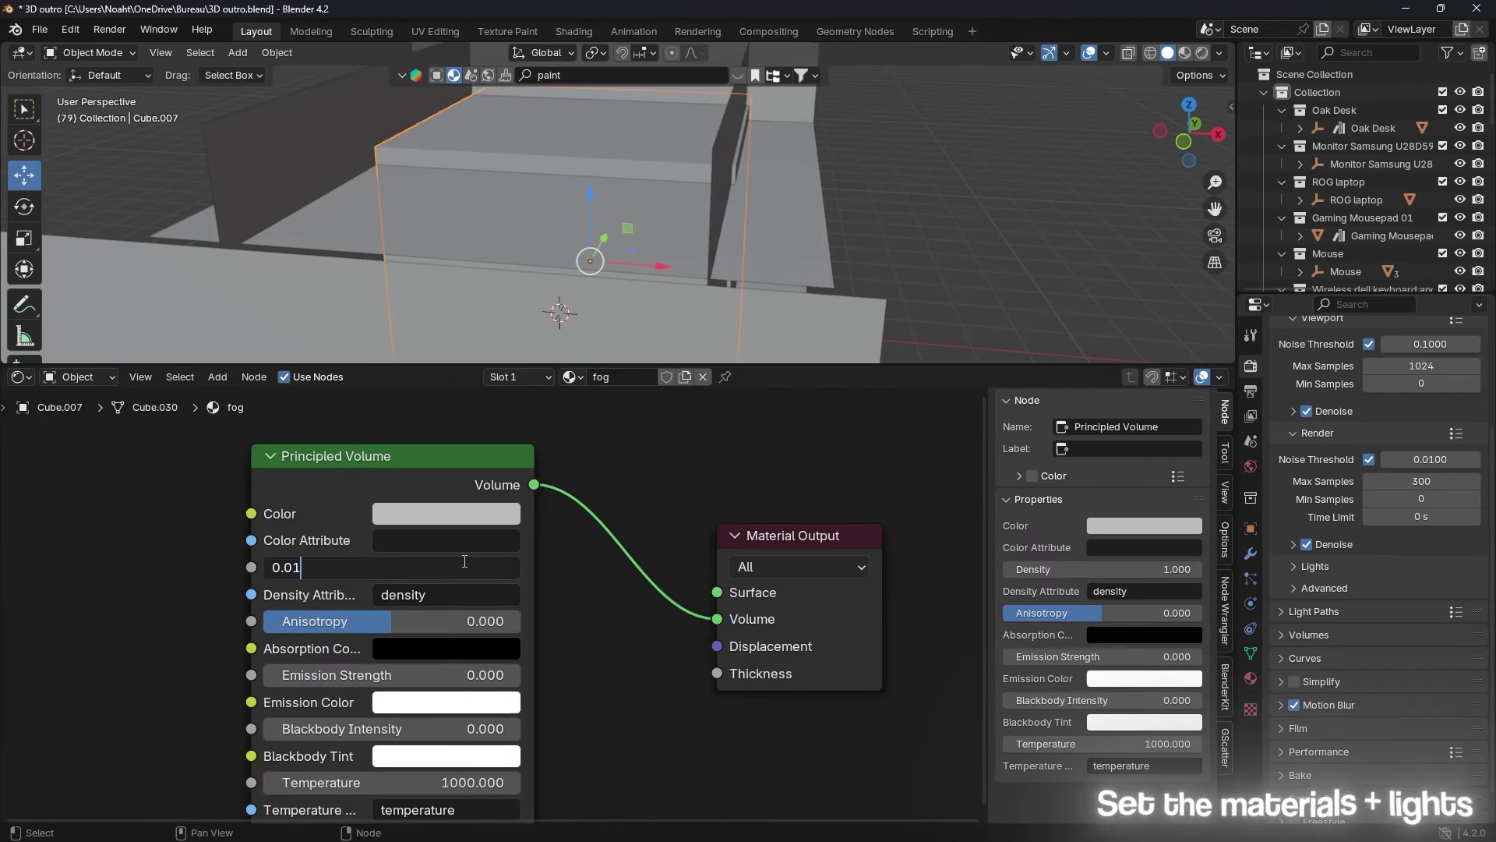
left_click(390, 621)
type("0.7")
key("Return")
left_click_drag(623, 365, 624, 721)
Step: Adjust the fog cube's viewport display and preview it through the camera in rendered mode
scroll(1078, 509, "up", 3)
left_click(1250, 529)
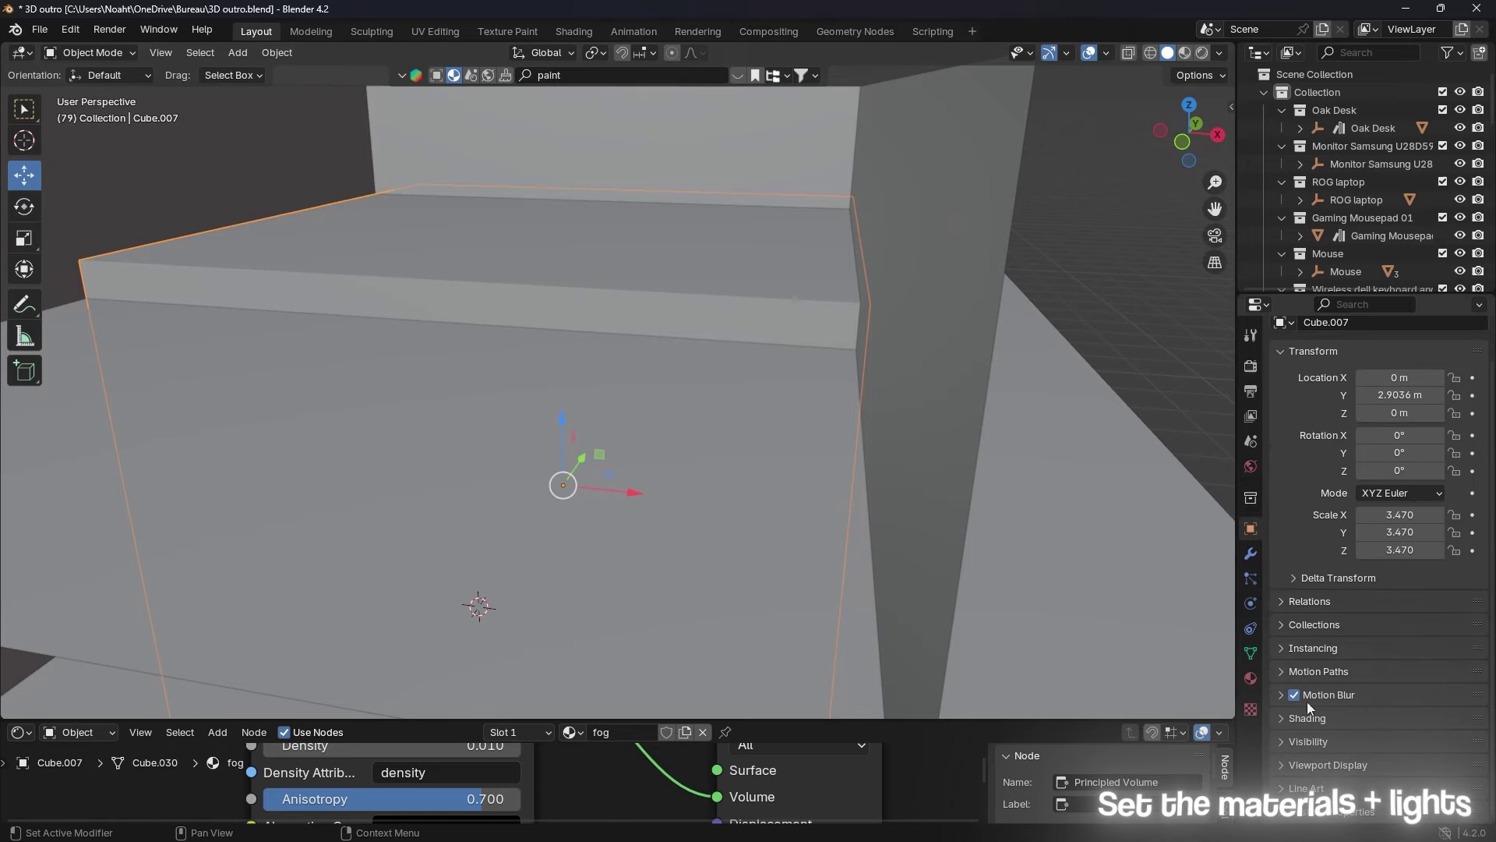
left_click(1328, 764)
scroll(1388, 709, "down", 5)
key("KP_0")
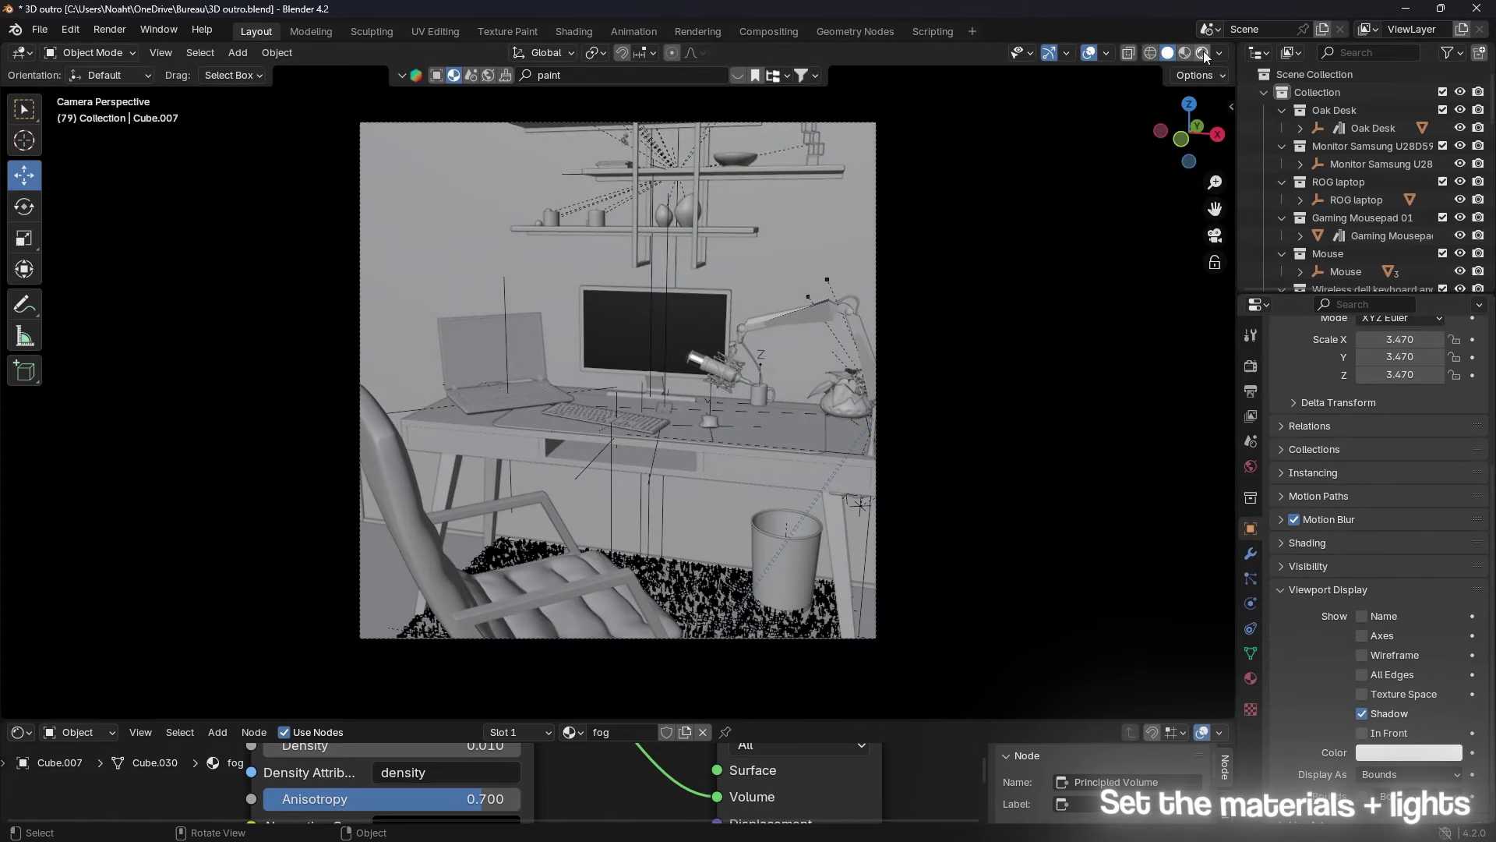
left_click(1204, 56)
left_click_drag(935, 722, 935, 540)
Step: Lower the fog density to 0.05, save, and screenshot the YouTube channel page
left_click(405, 641)
type("0.05")
key("Return")
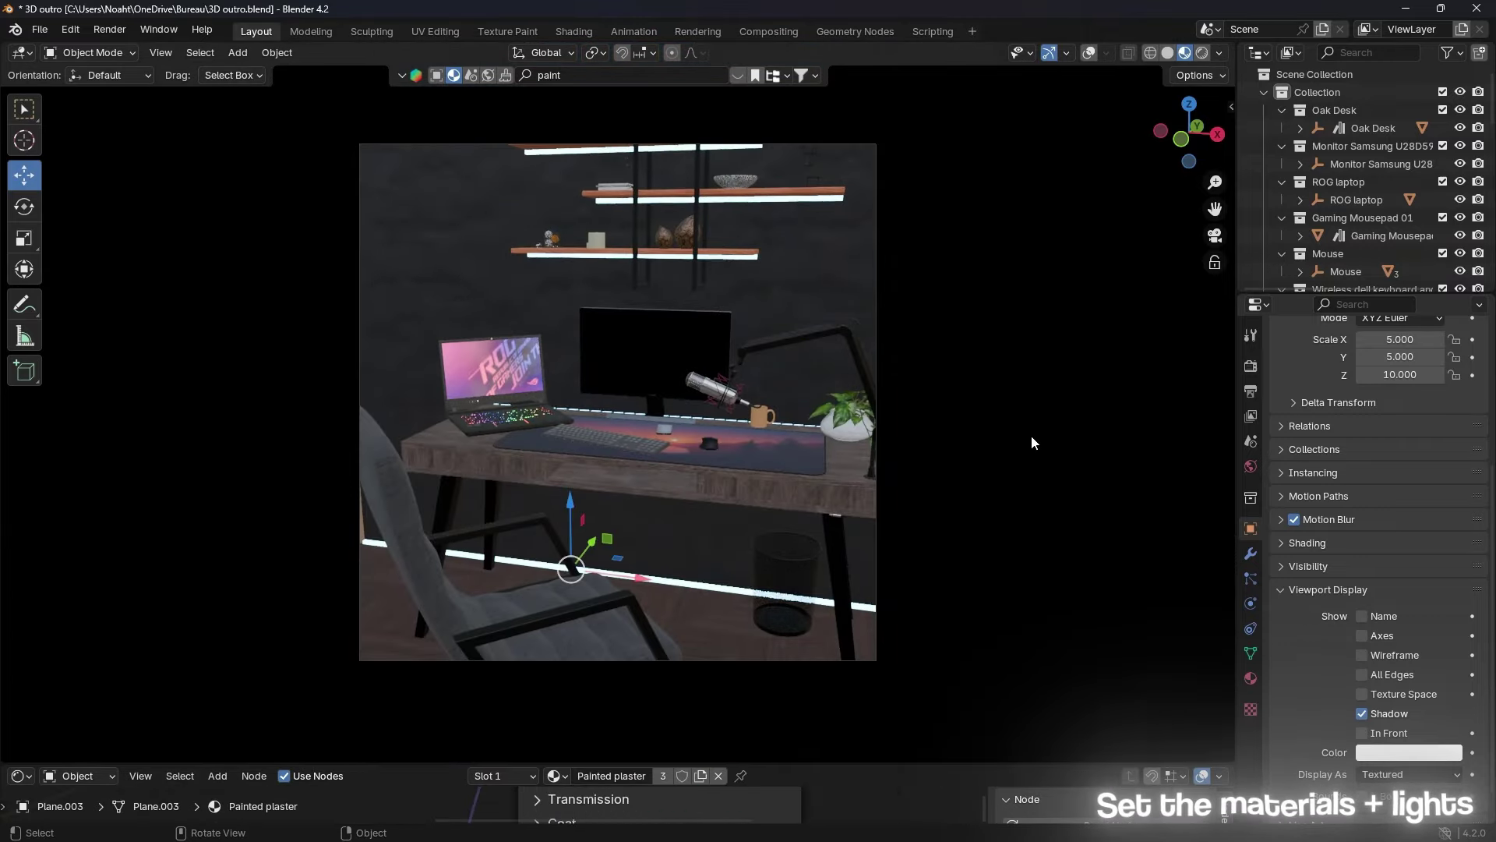
key("ctrl+s")
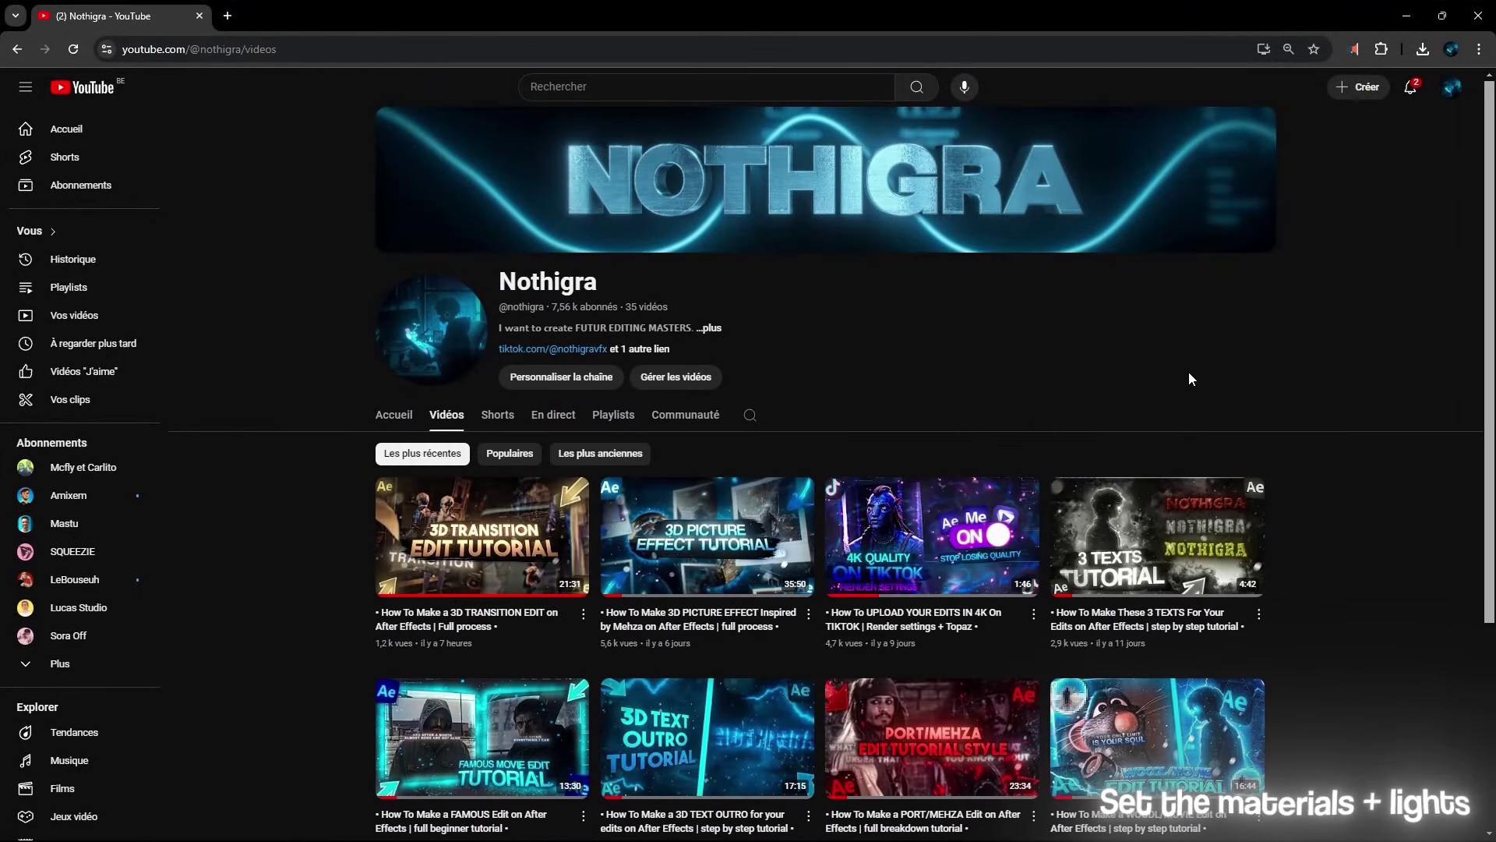
key("super+shift+s")
key("Escape")
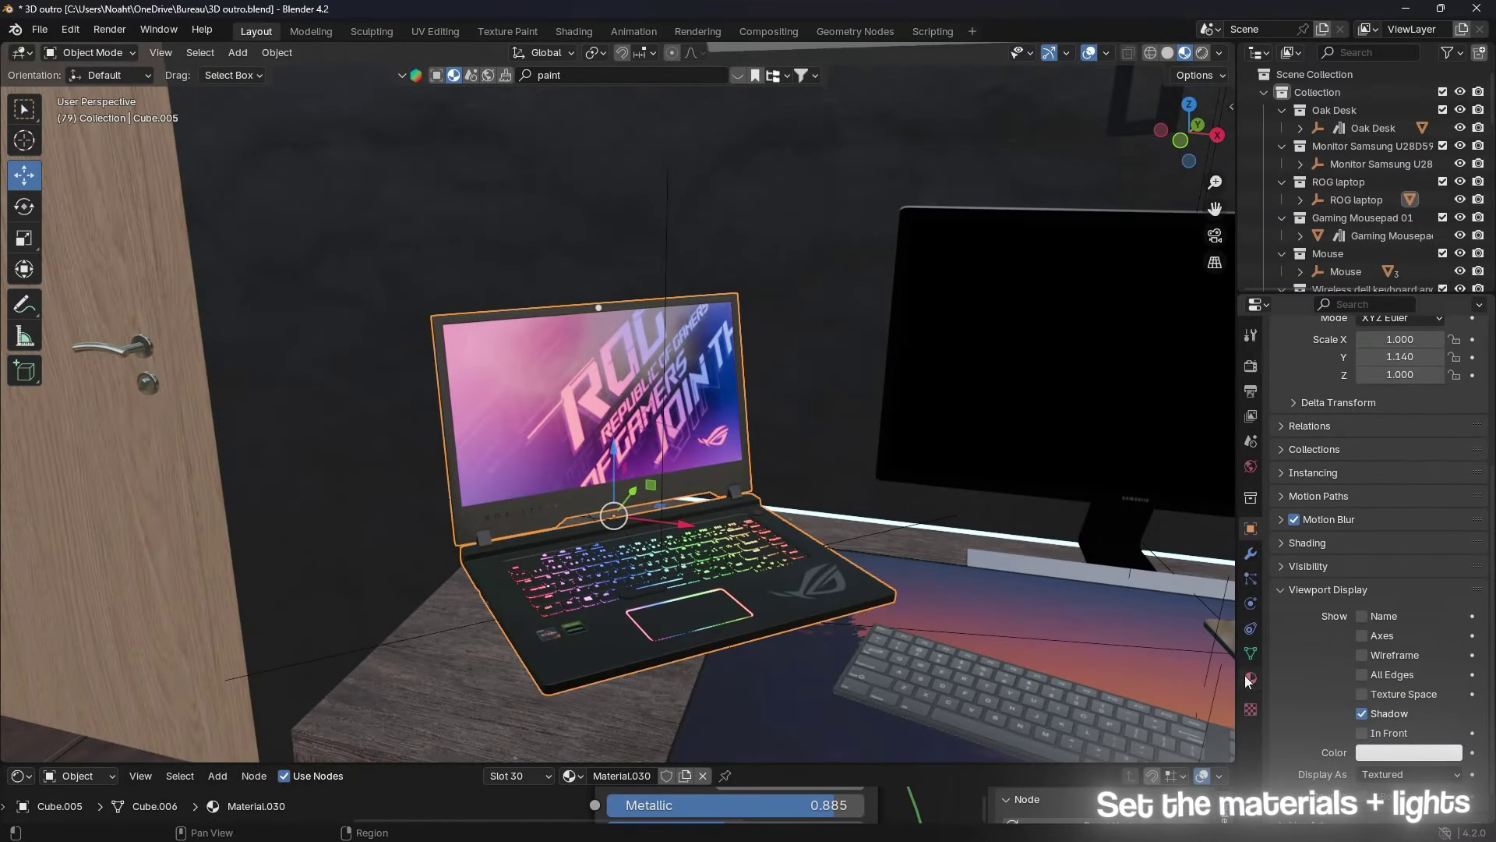
Step: Select the laptop's Material.006 and delete its old screen Image Texture node
left_click(1249, 678)
left_click_drag(1237, 420, 777, 421)
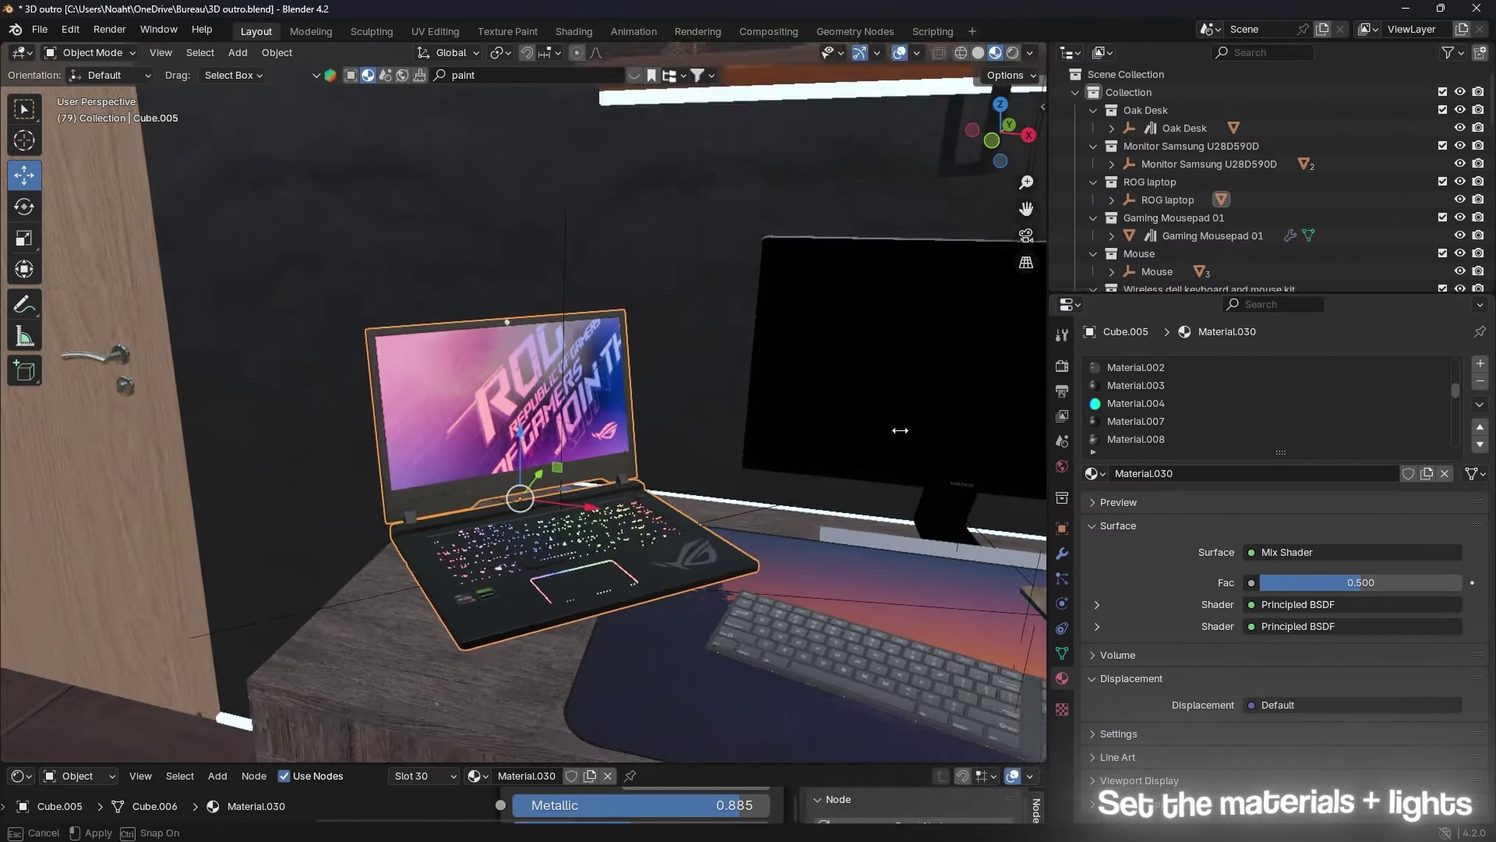
scroll(923, 422, "up", 10)
left_click(915, 385)
mouse_move(581, 764)
left_mouse_down()
mouse_move(592, 641)
mouse_move(468, 410)
left_mouse_up()
left_click(865, 403)
key("Delete")
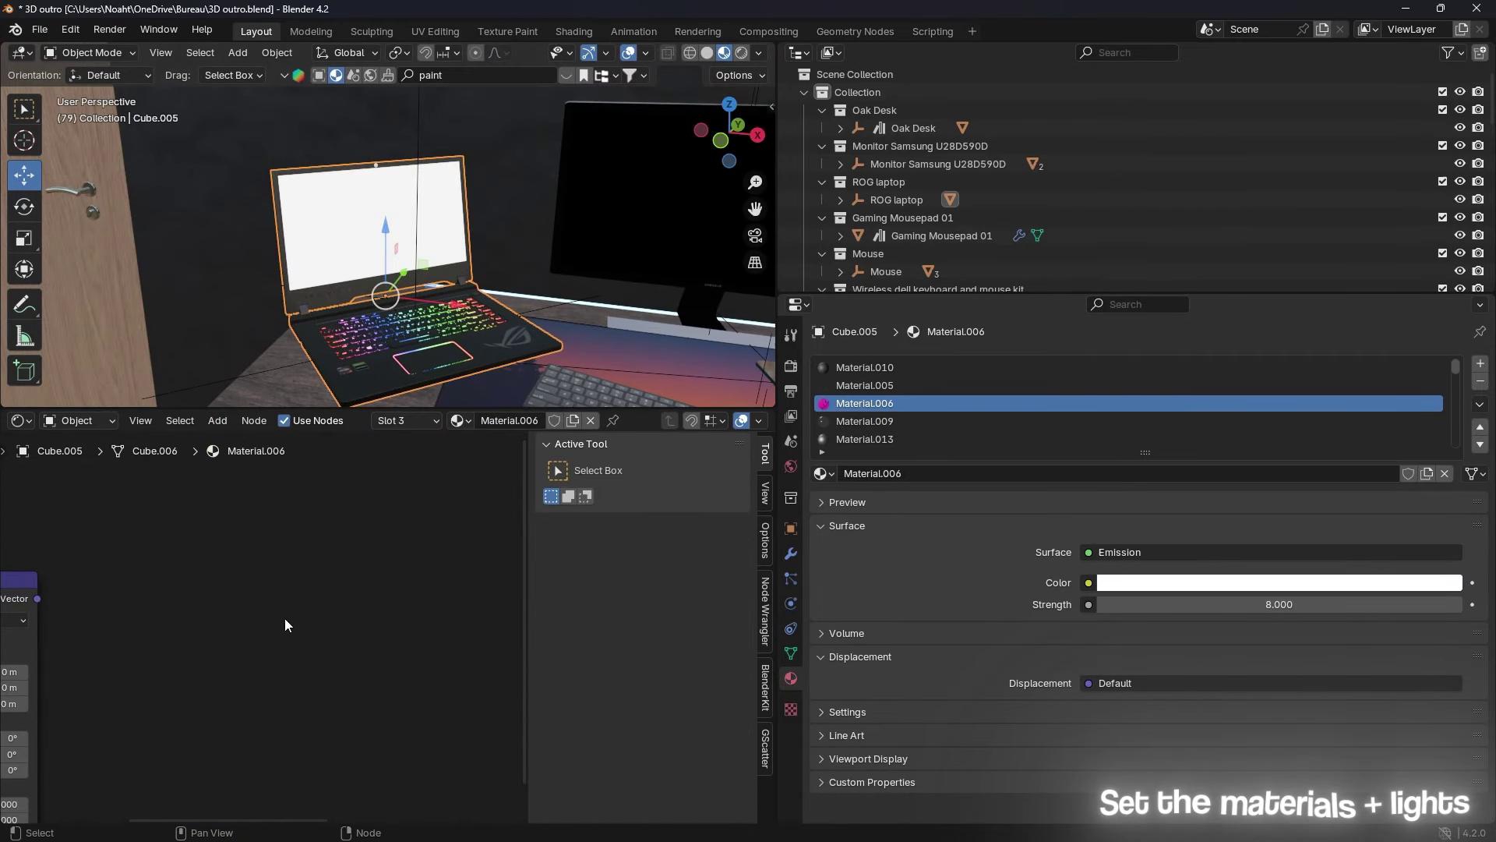
left_click_drag(775, 433, 1244, 432)
scroll(595, 579, "down", 3)
scroll(595, 578, "up", 3)
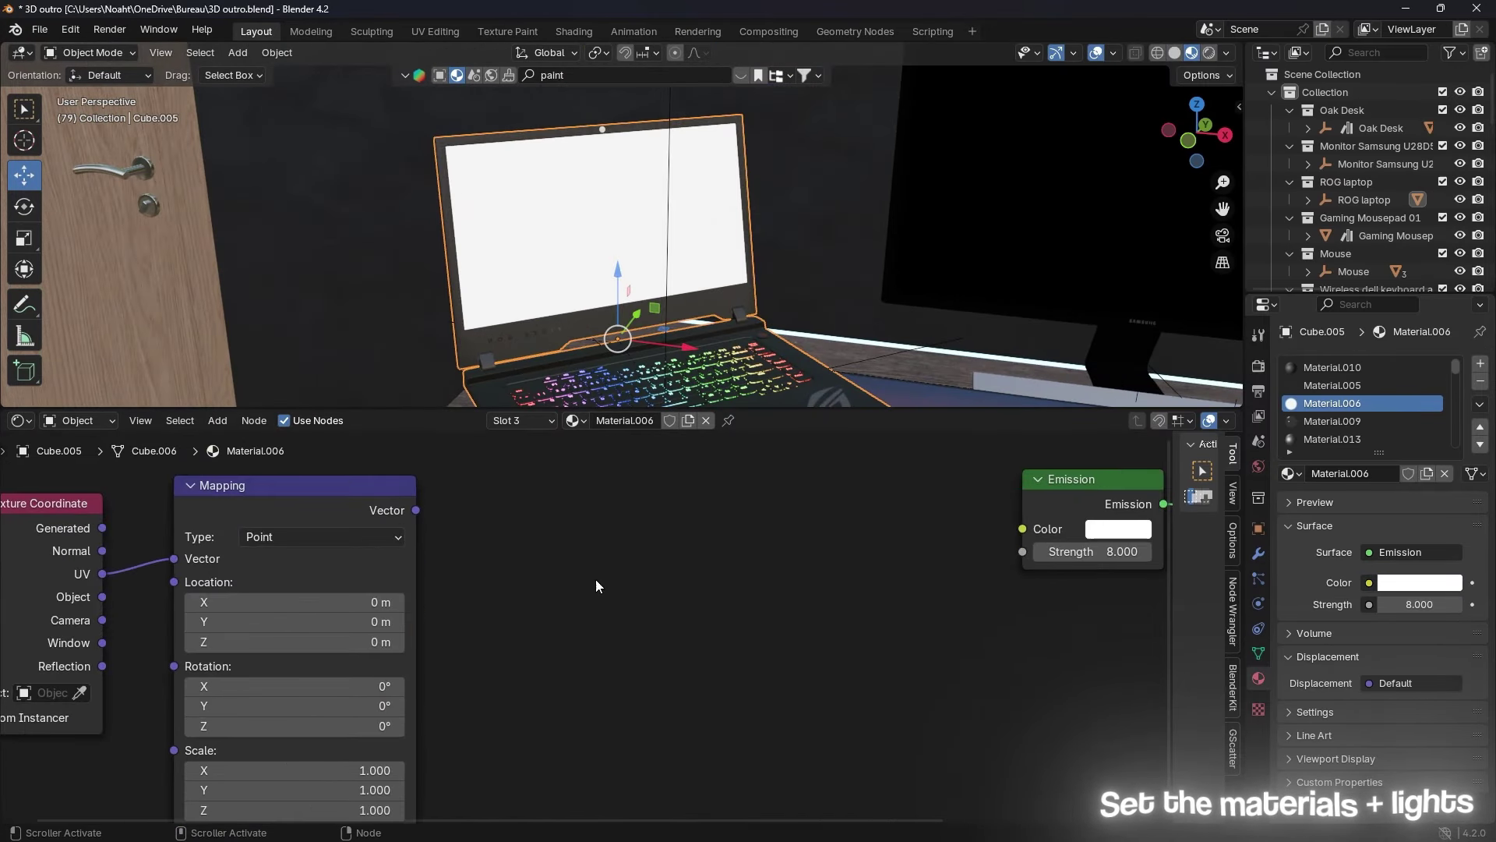
Step: Import the newest YouTube screenshot from Images as a texture, linked to Emission Color
key("super+e")
left_click(294, 551)
double_click(474, 310)
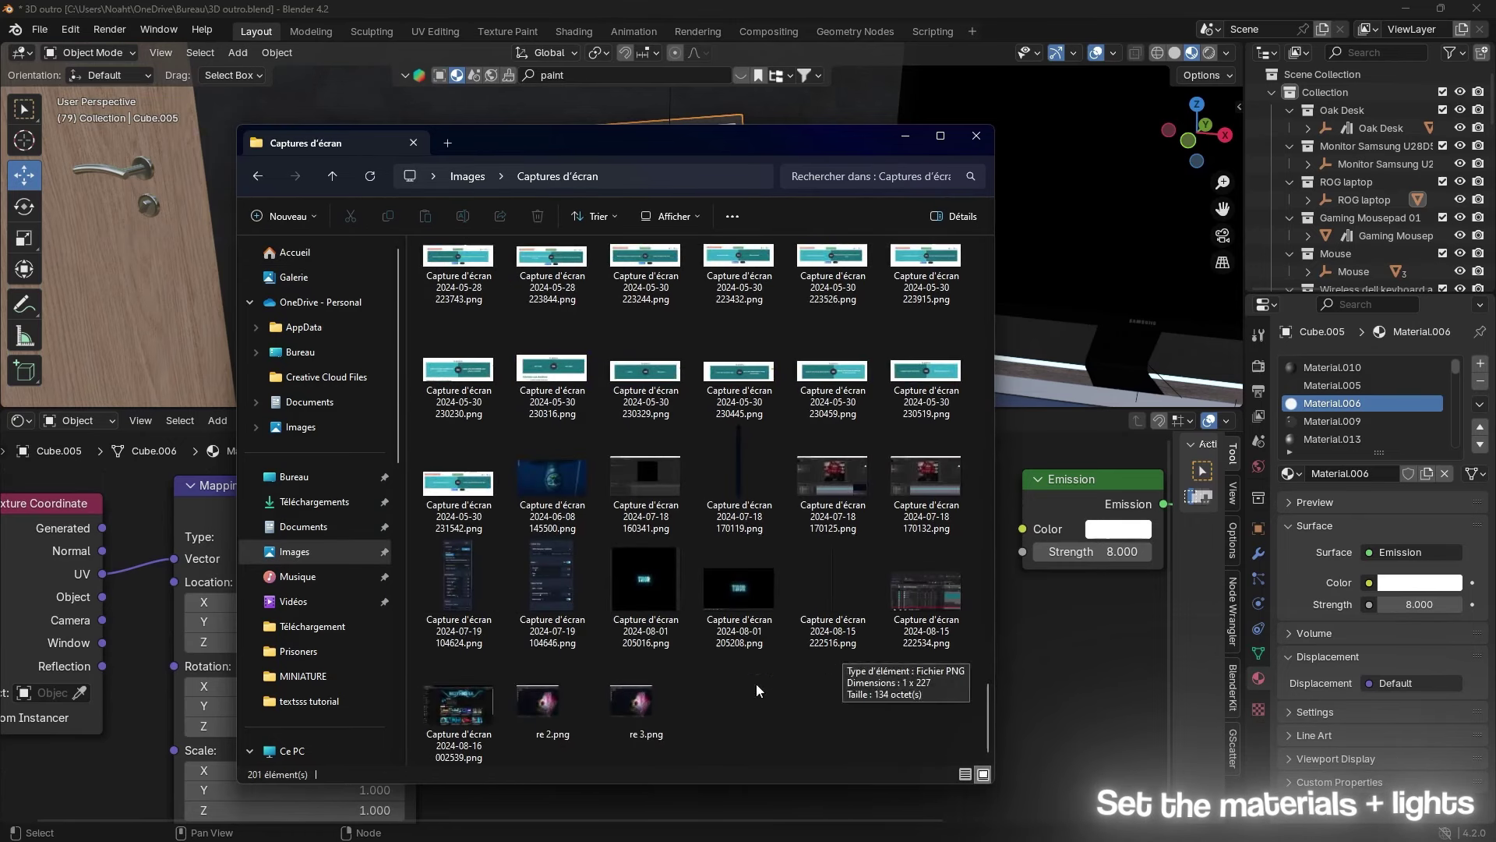
mouse_move(459, 706)
left_mouse_down()
mouse_move(1044, 616)
mouse_move(571, 485)
left_mouse_up()
left_click_drag(737, 511, 1023, 528)
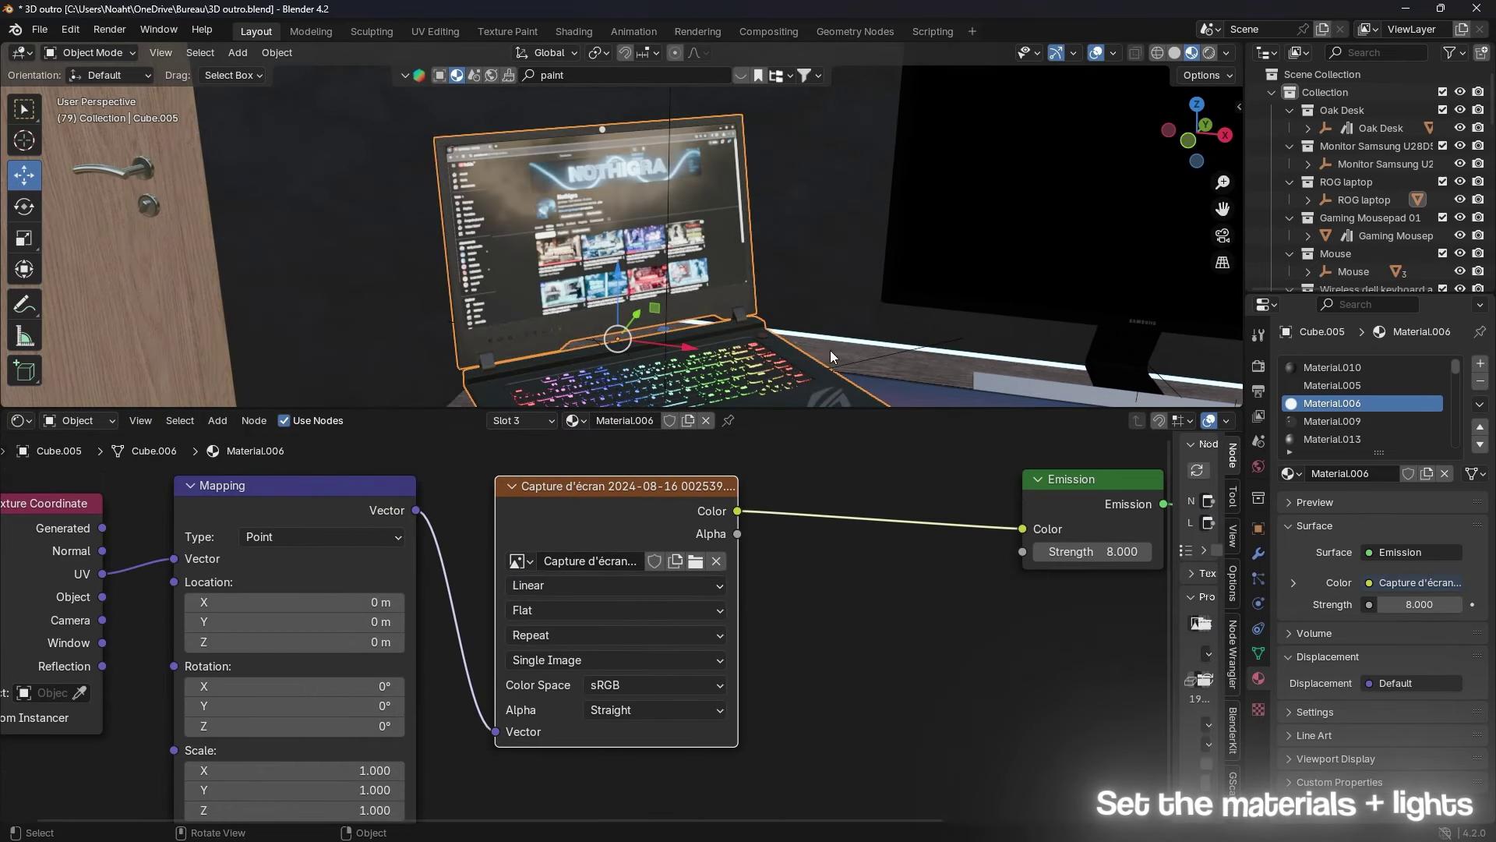
scroll(875, 573, "down", 2)
Step: Launch After Effects from the system search
key("super")
type("after")
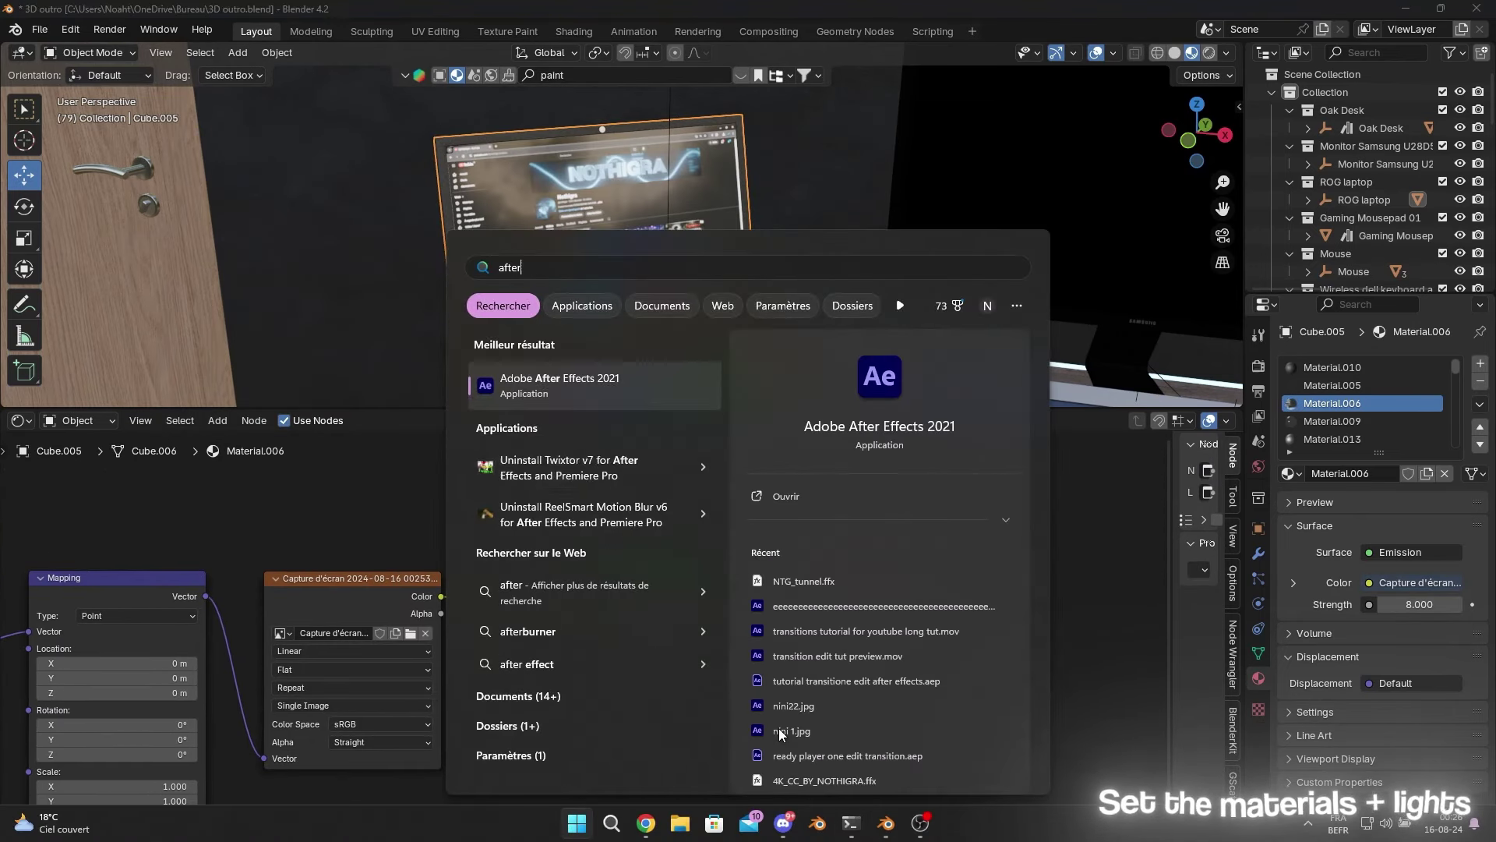
key("Return")
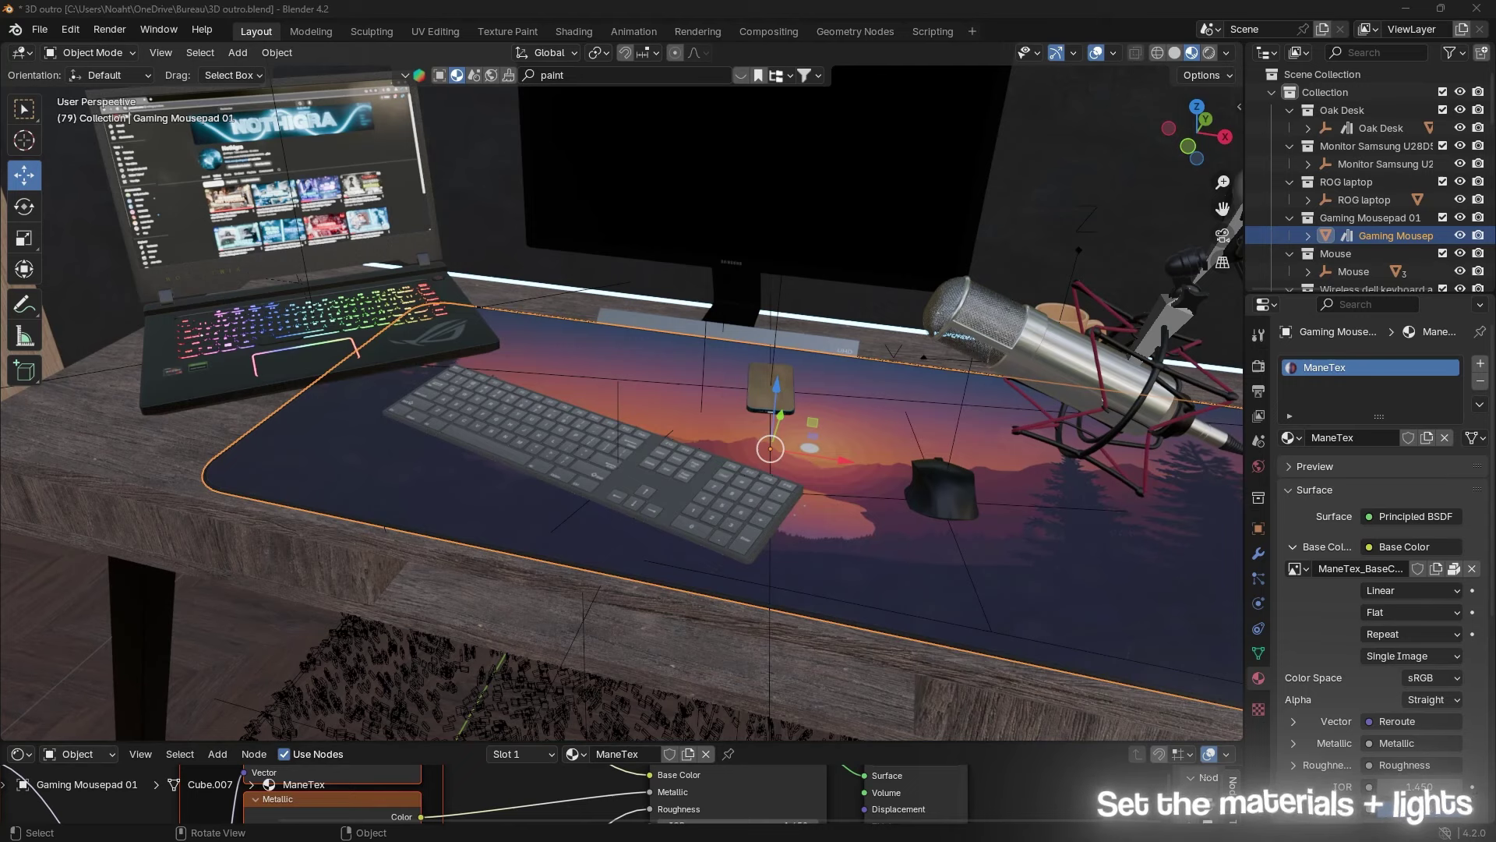
Step: Orbit and zoom out to a wide view of the room
key("super")
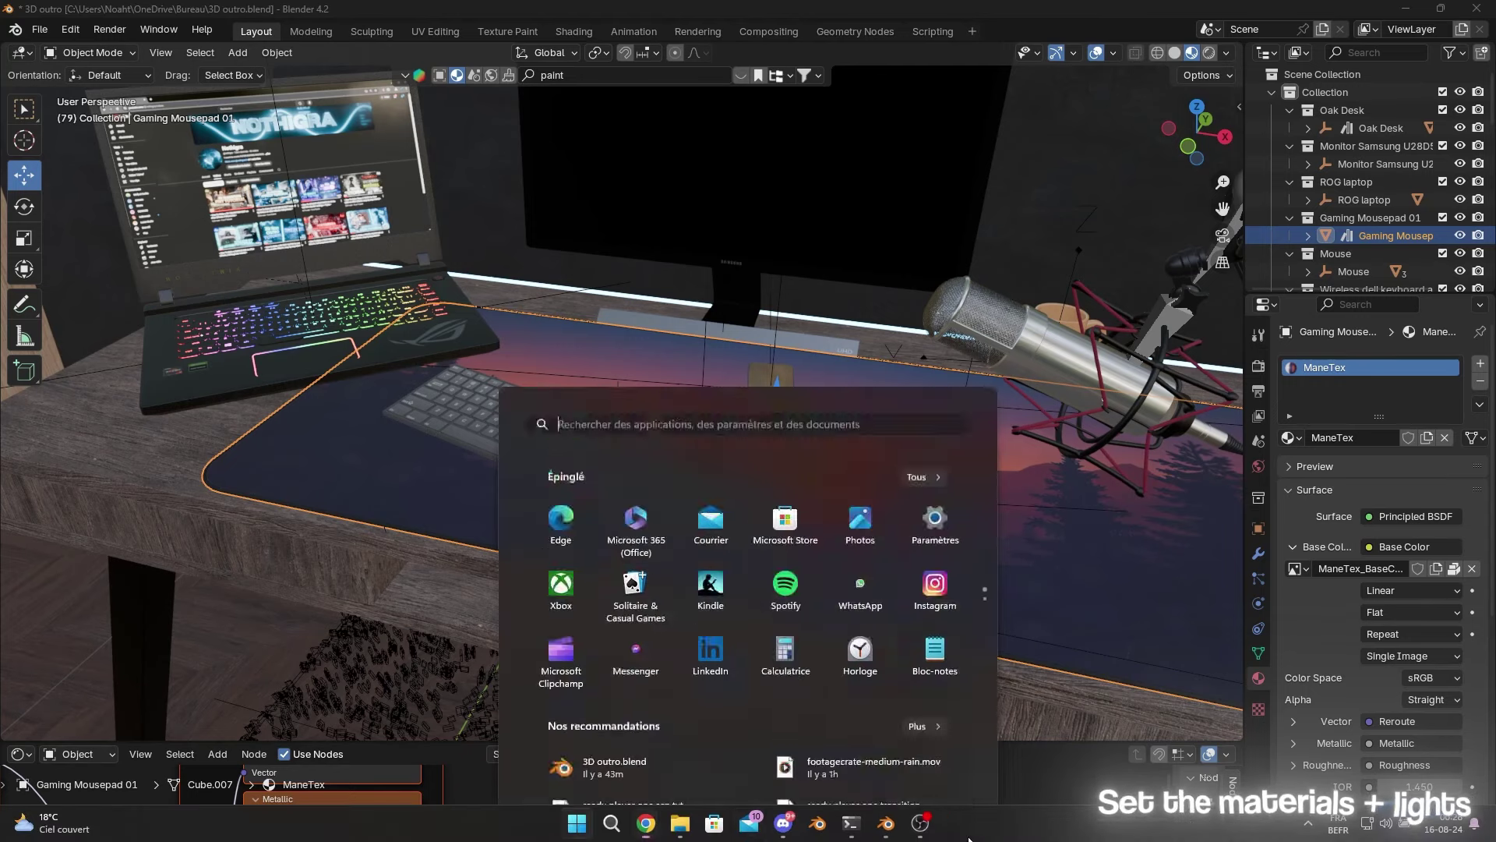
key("super")
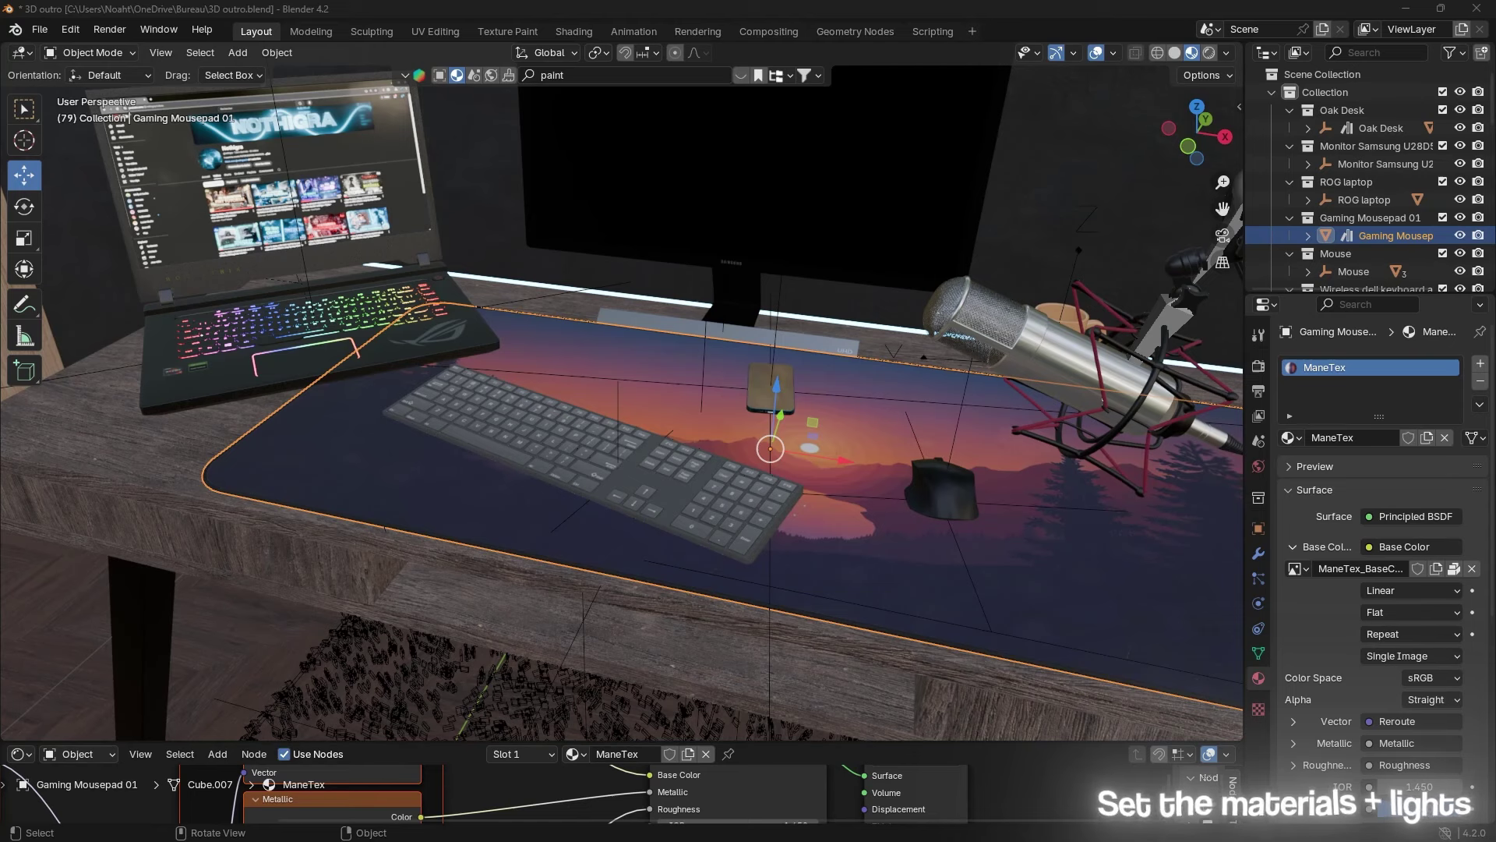
scroll(693, 310, "down", 5)
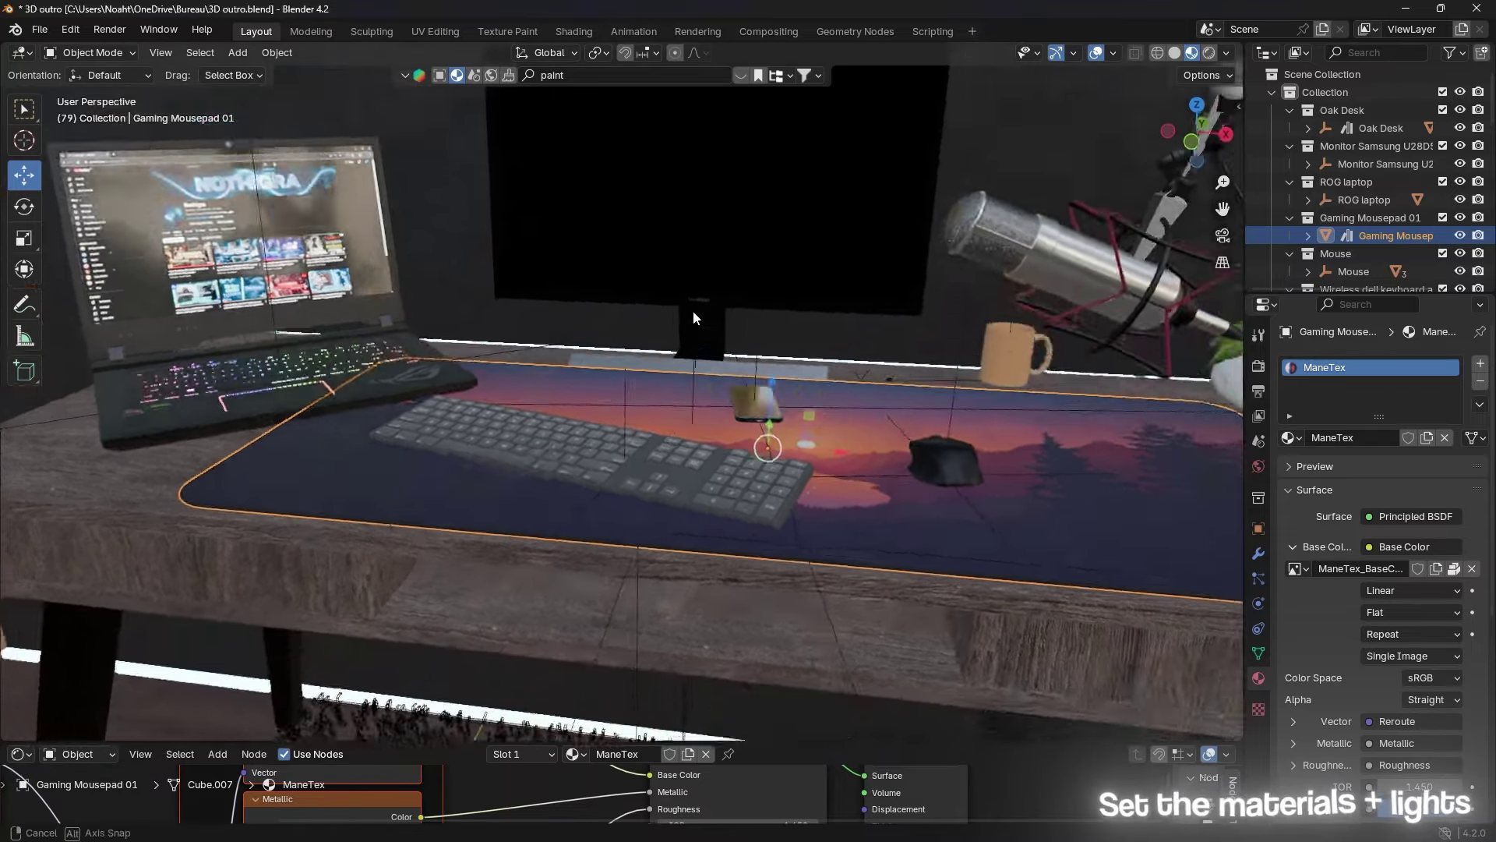
mouse_move(693, 310)
middle_mouse_down()
mouse_move(791, 356)
mouse_move(762, 373)
mouse_move(803, 372)
mouse_move(841, 465)
middle_mouse_up()
scroll(801, 367, "up", 5)
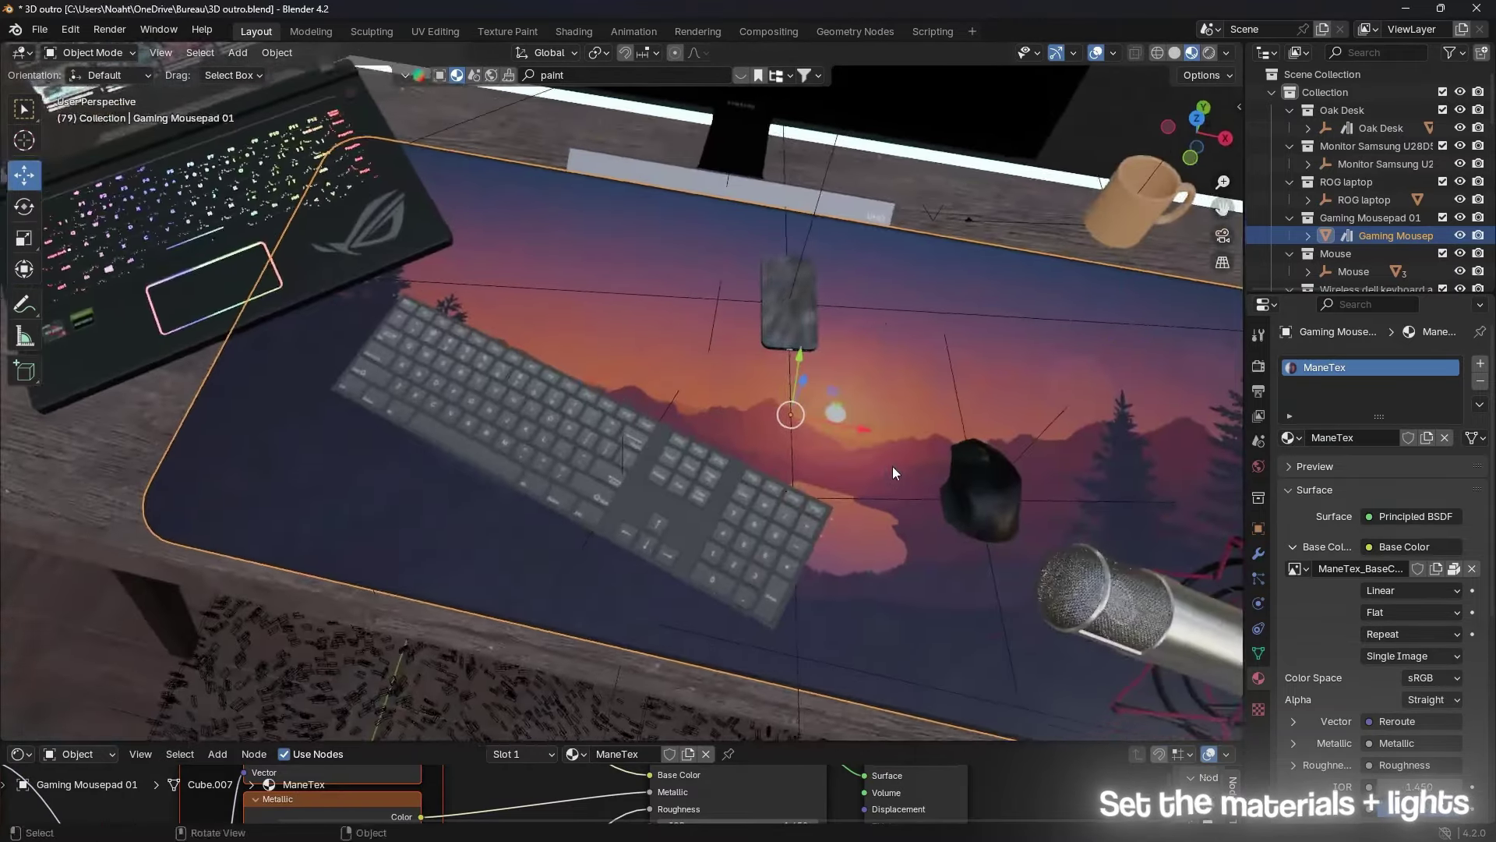
scroll(529, 755, "up", 2)
Step: Add a Hue/Saturation/Value node to the mousepad colour with hue 0.400, turning it pink
key("shift+a")
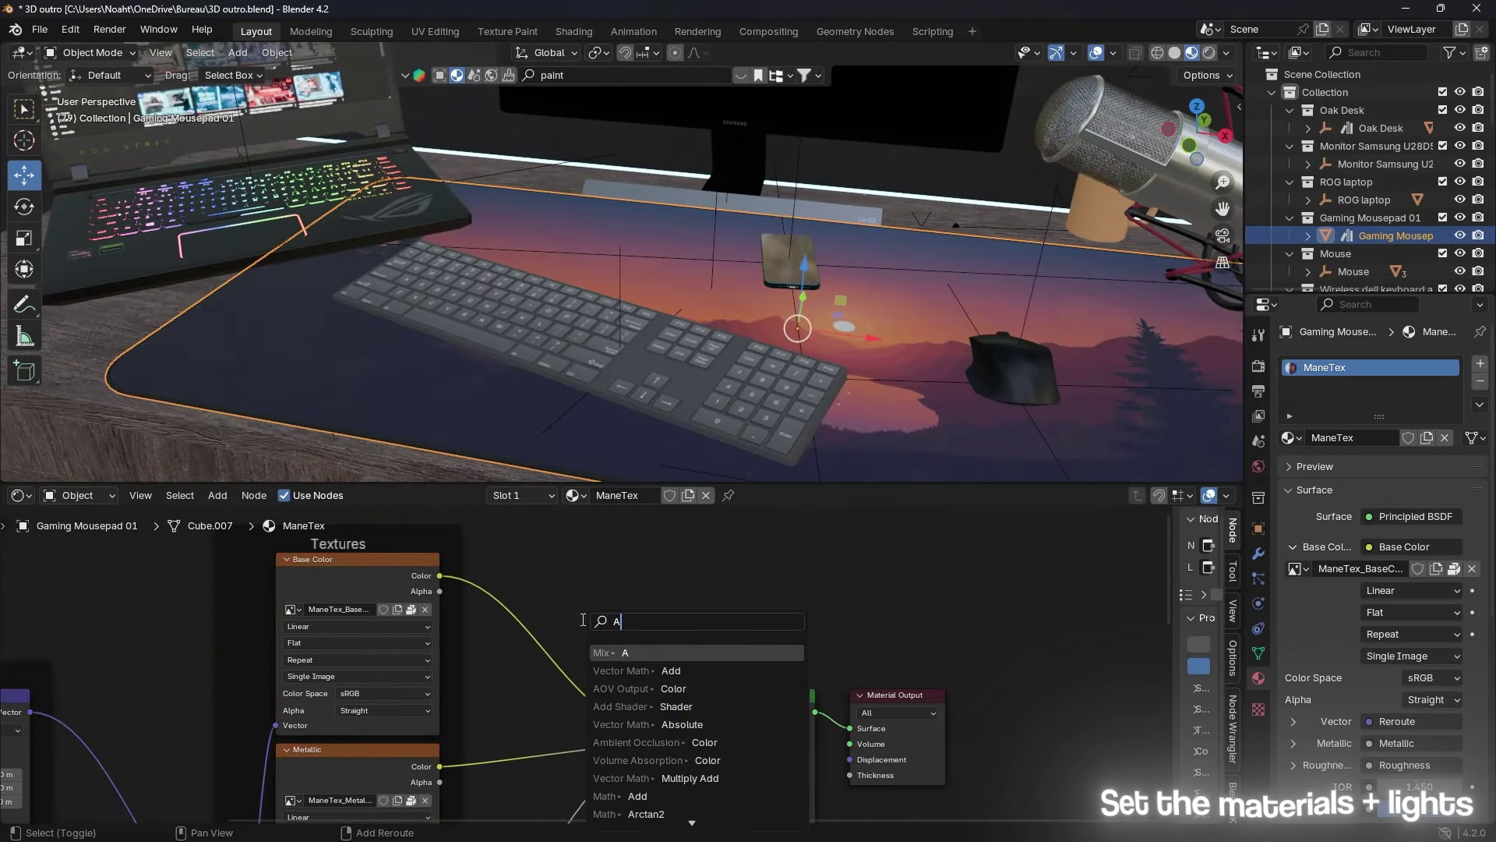
type("hue")
key("Return")
left_click(602, 625)
scroll(608, 631, "up", 1)
left_click_drag(617, 637, 516, 642)
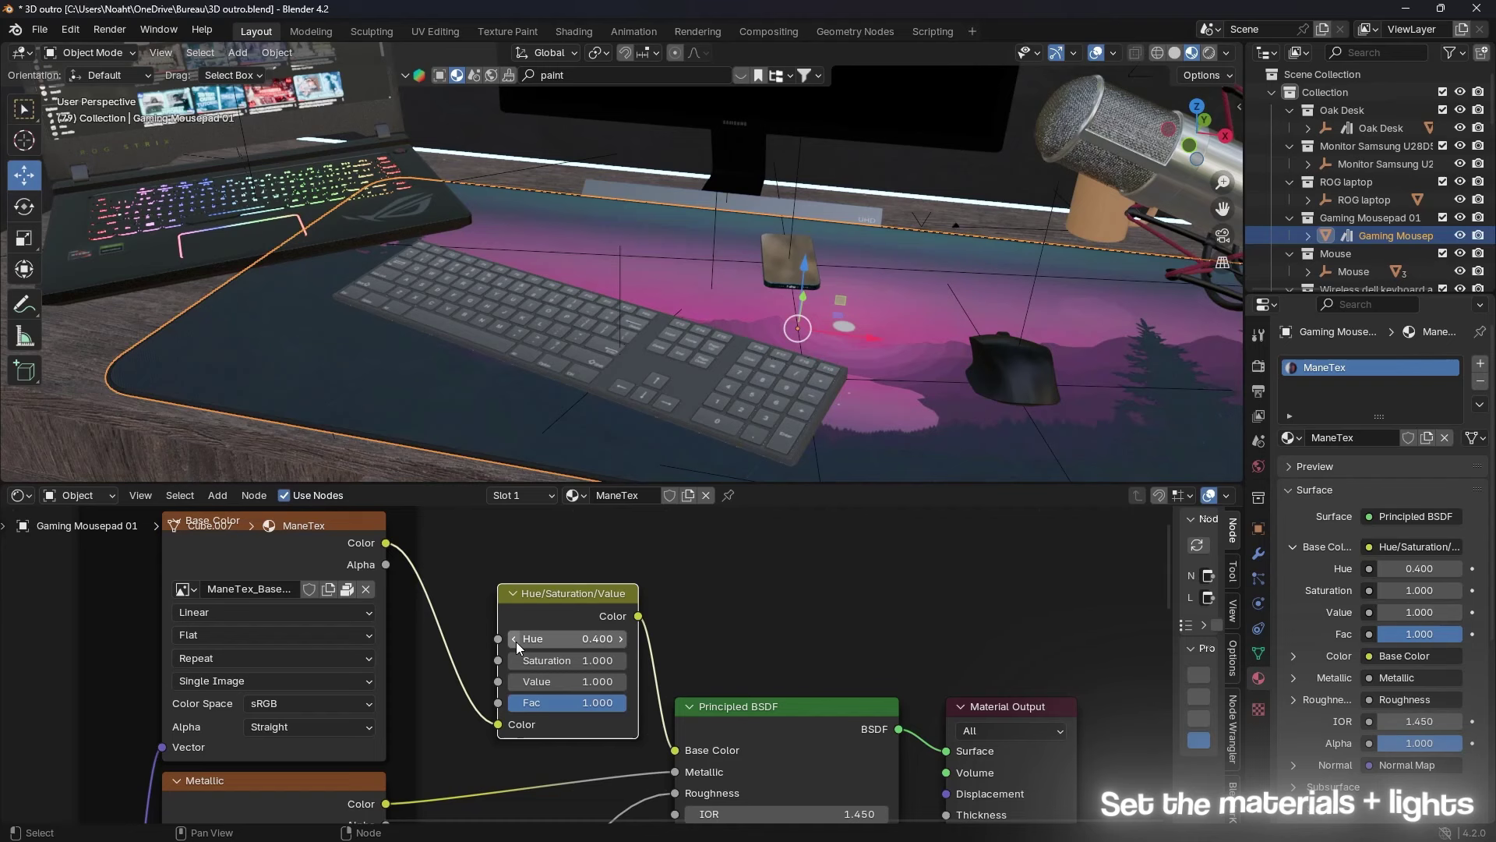
middle_click_drag(651, 421, 656, 380)
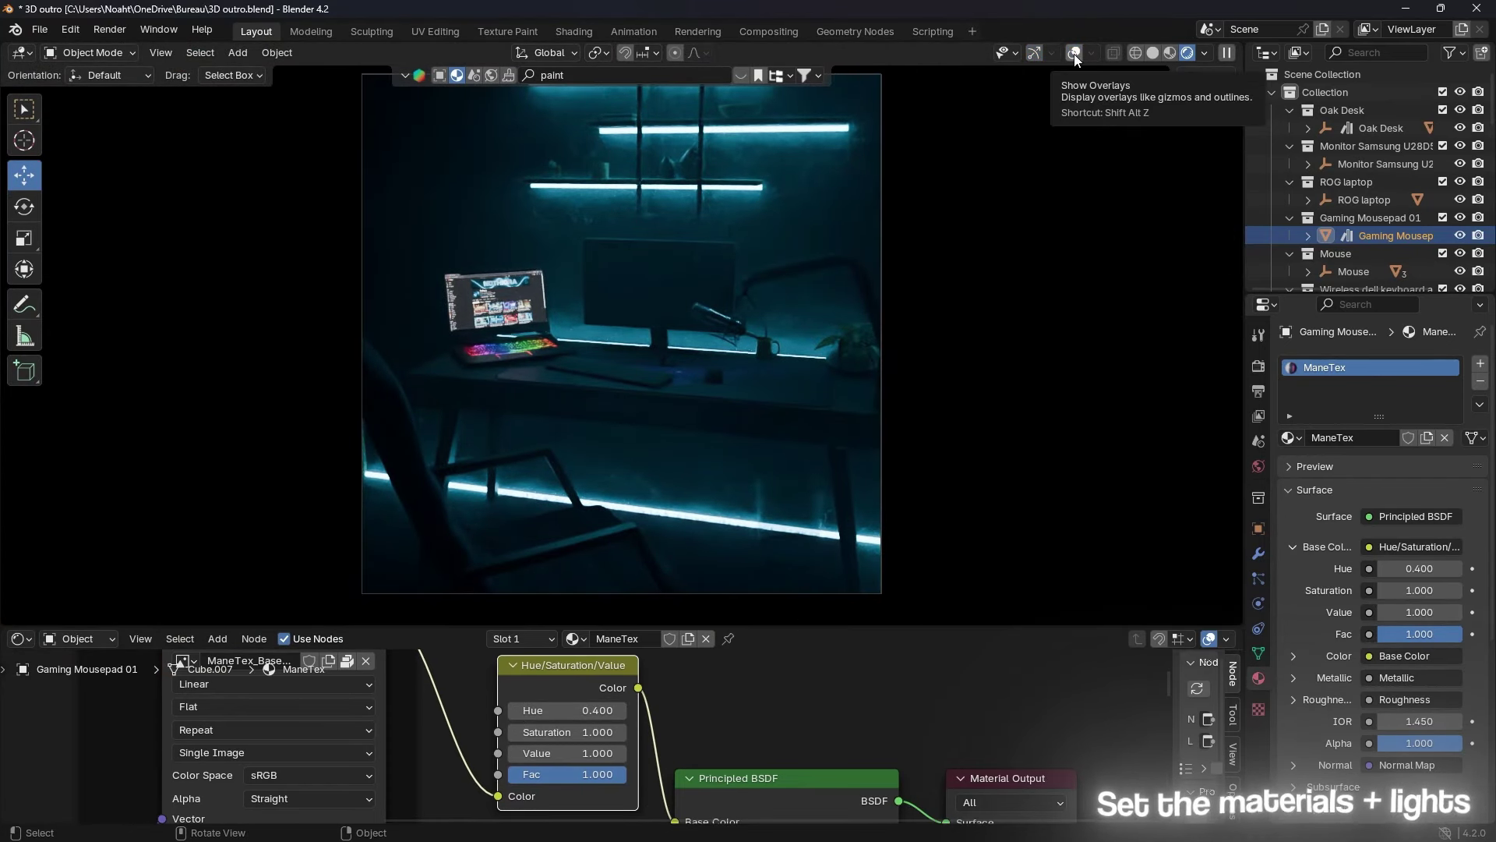
left_click(1073, 53)
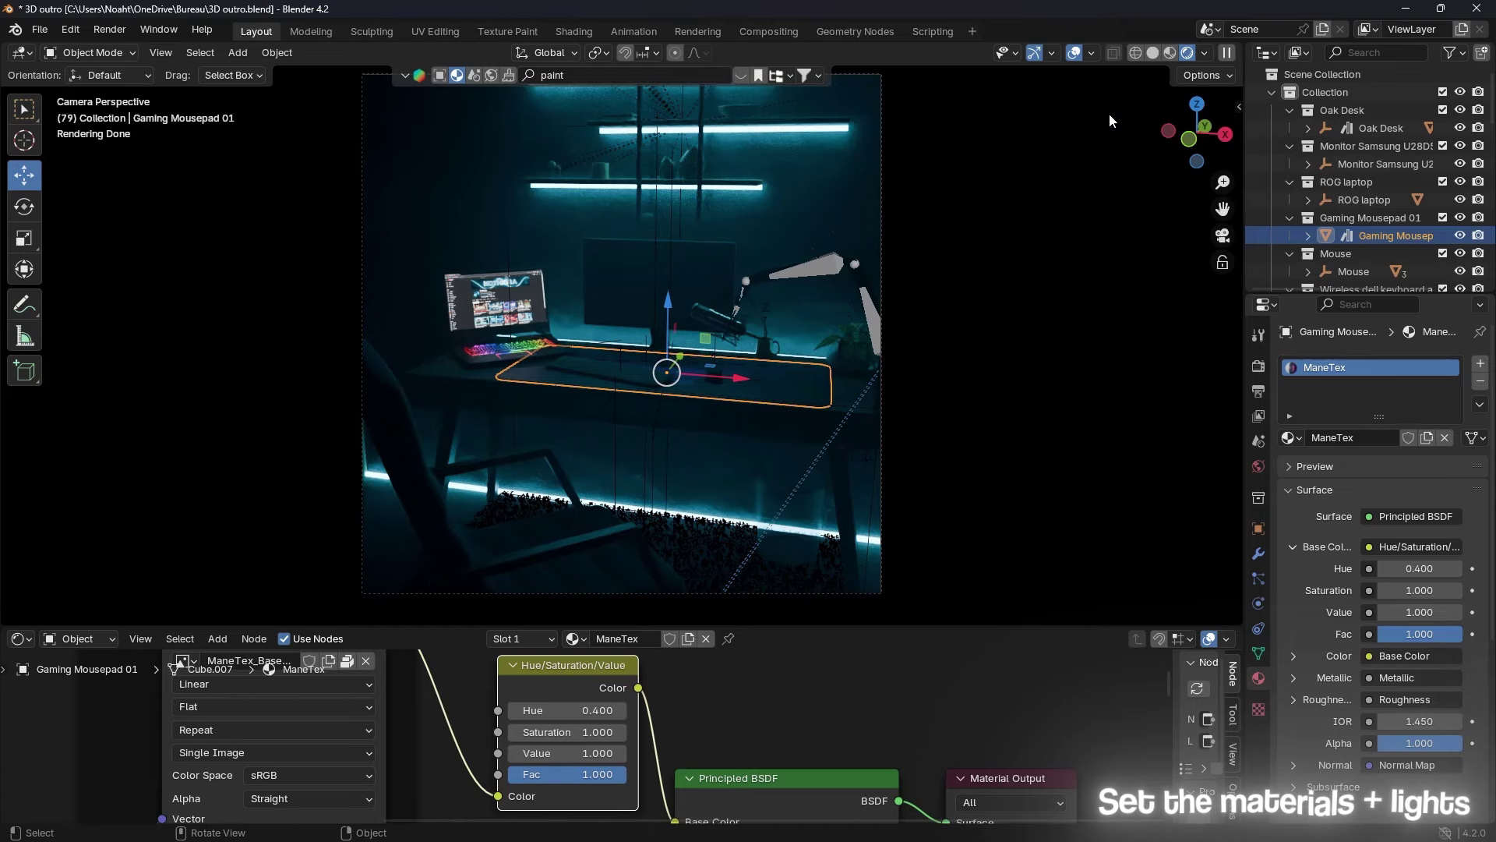
Step: Select the monitor and start adjusting its image Mapping offset and scale
left_click(1170, 52)
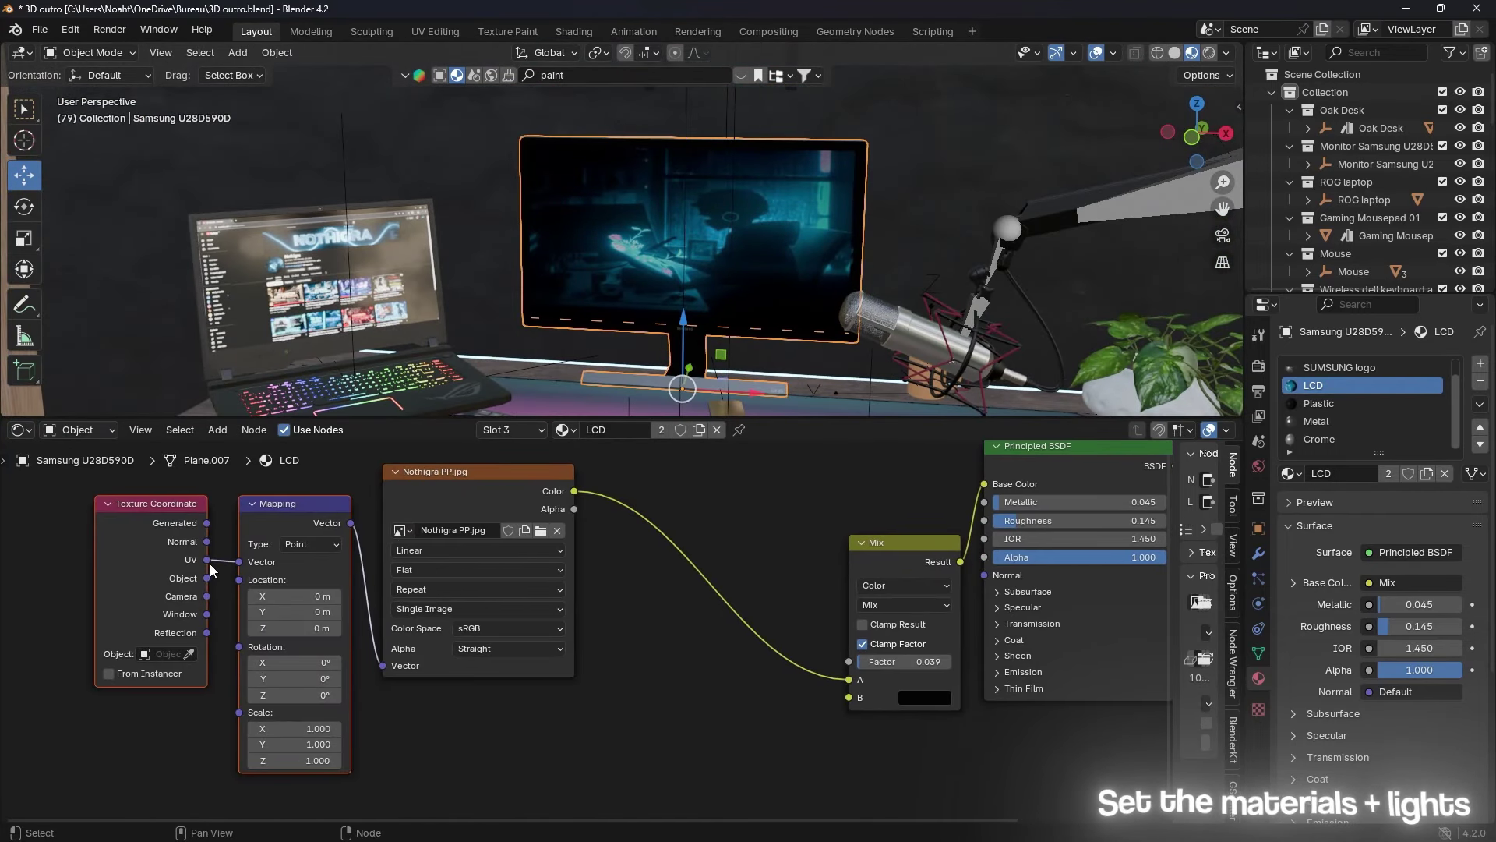
left_click_drag(296, 744, 265, 744)
key("BackSpace")
left_click_drag(296, 611, 319, 612)
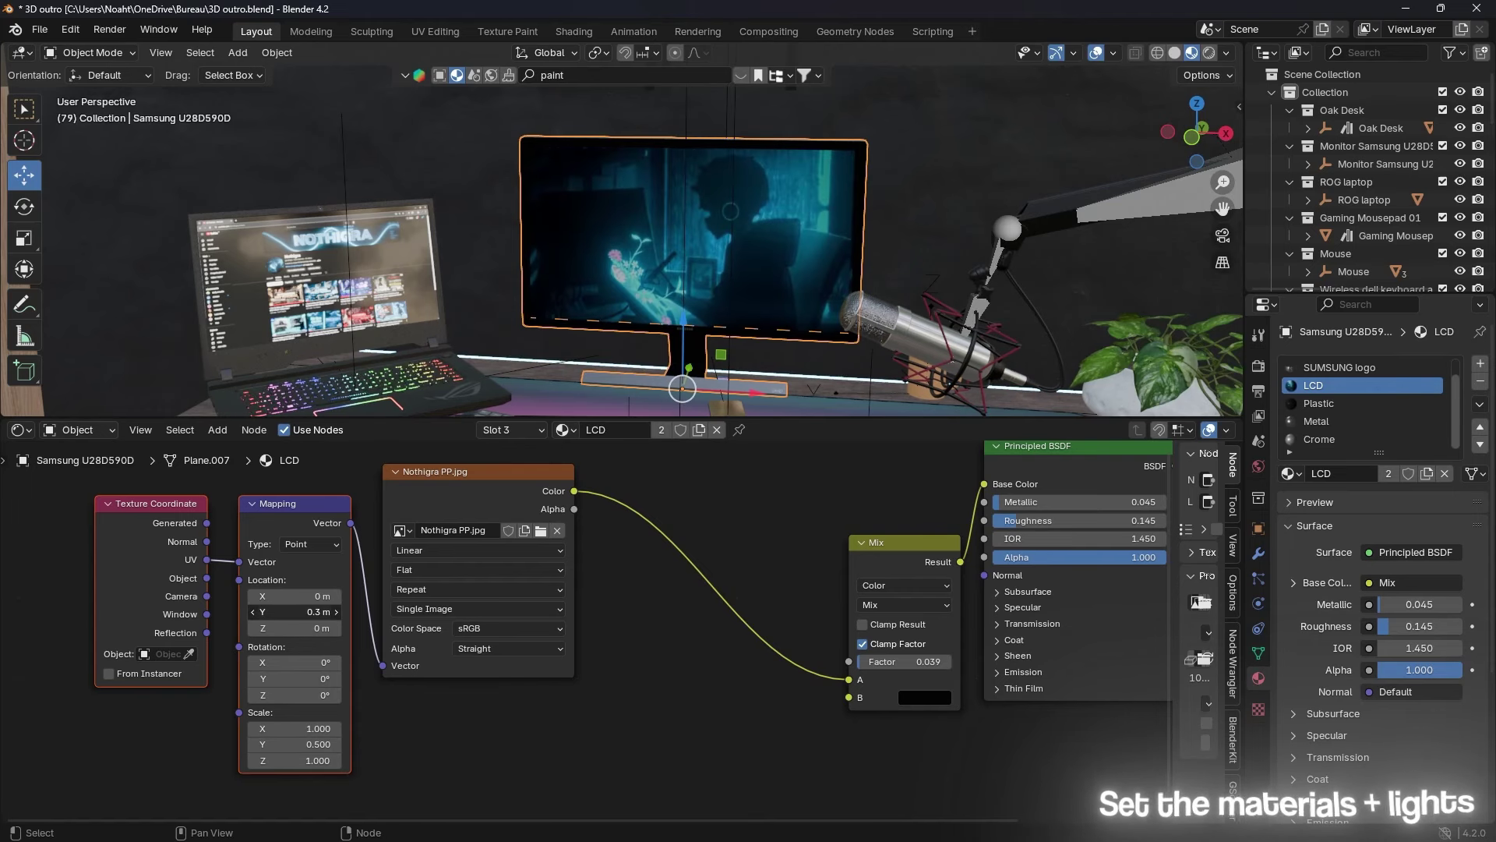
left_click_drag(467, 471, 675, 455)
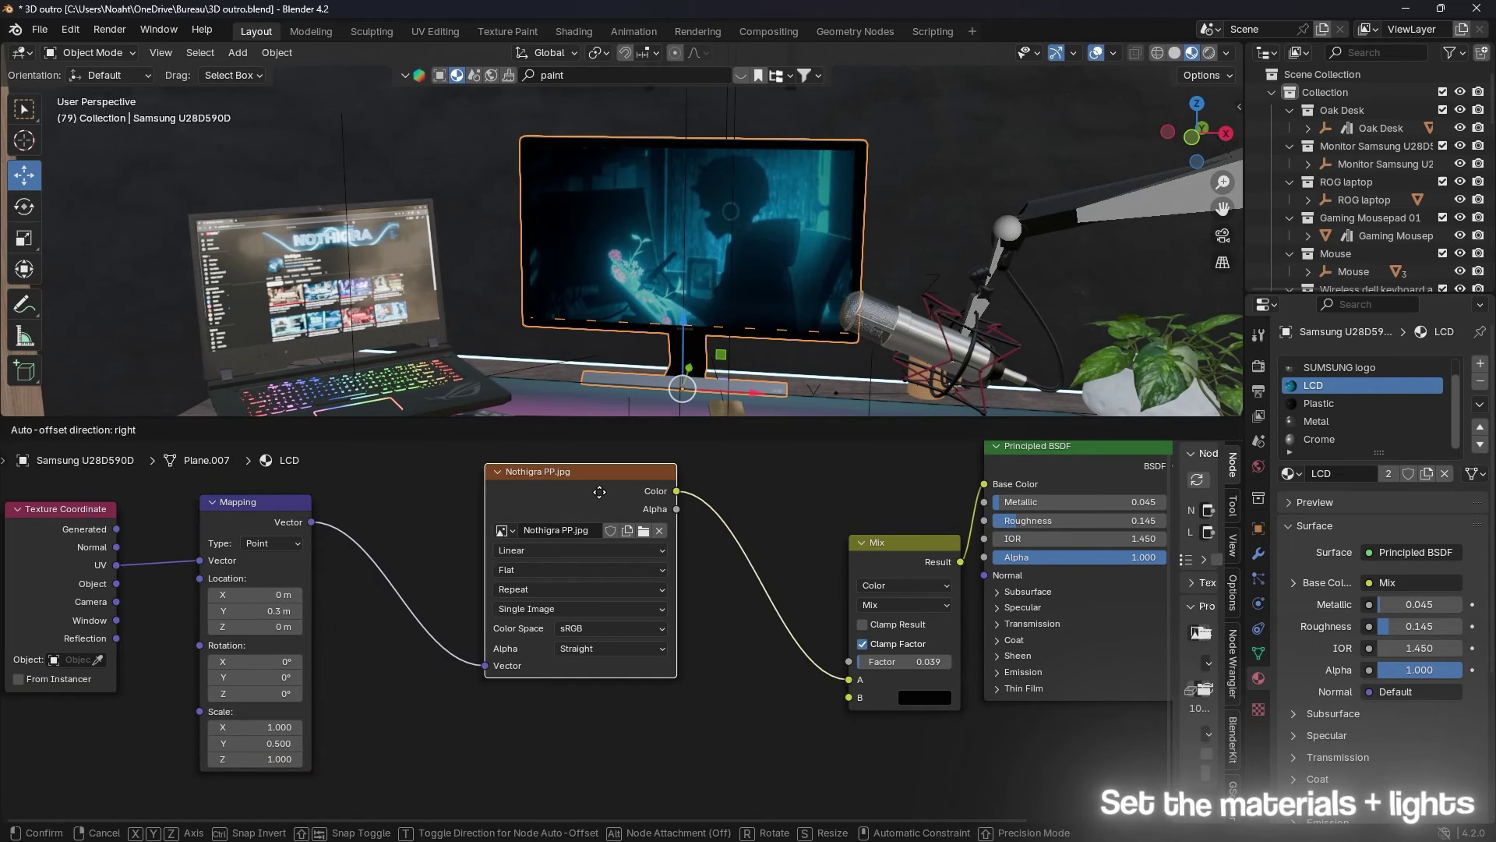
mouse_move(358, 710)
left_mouse_down()
mouse_move(378, 710)
mouse_move(381, 741)
mouse_move(374, 726)
left_mouse_up()
Step: Set the Mapping Location X to -1 m, Y 0.1 m, and Scale 0.9/0.7/2.2
left_click_drag(358, 594, 343, 594)
scroll(692, 342, "up", 3)
scroll(712, 350, "up", 2)
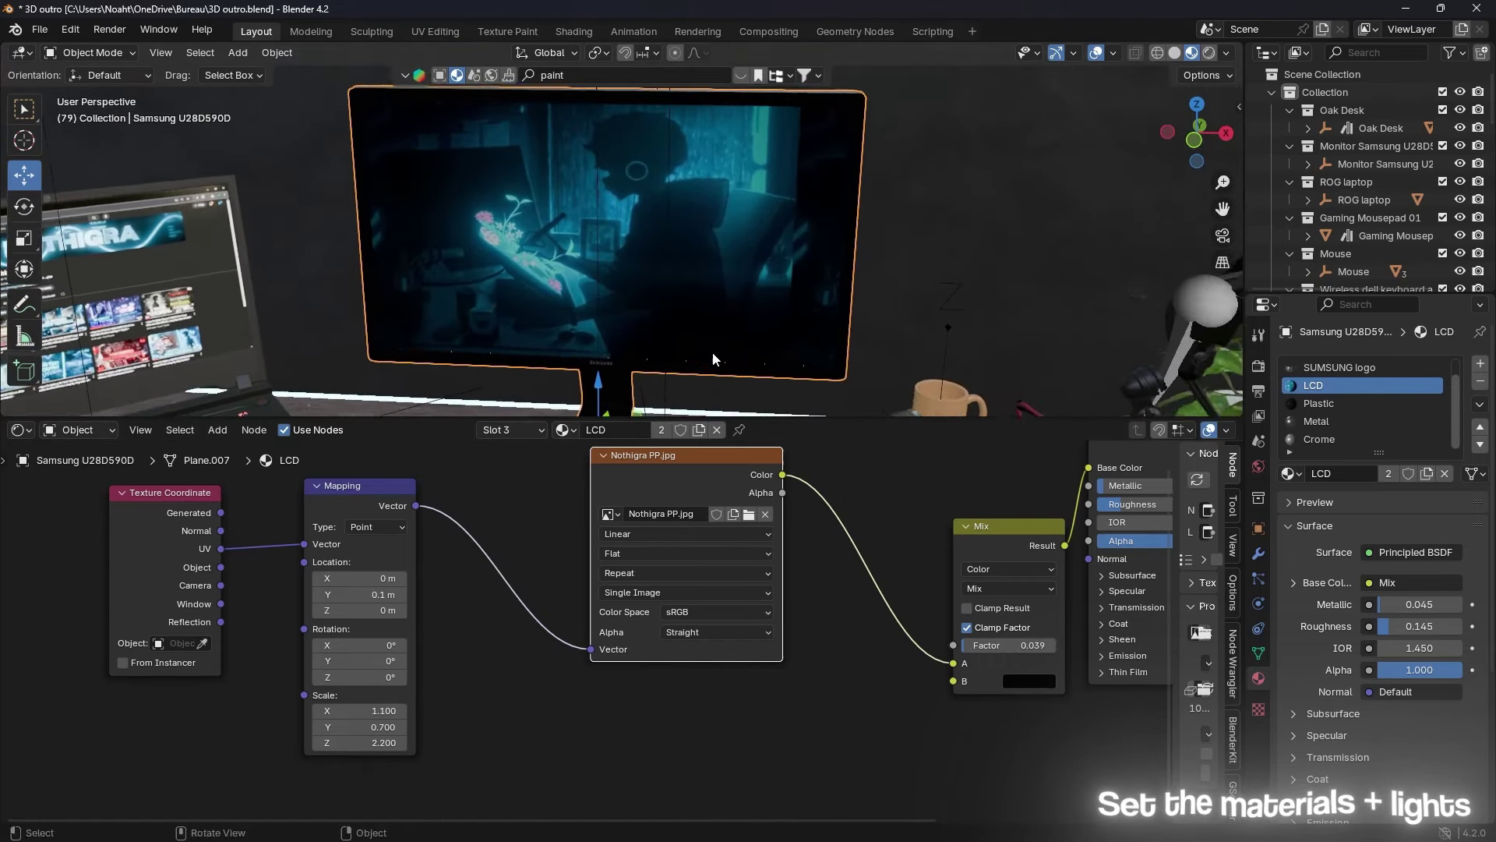
mouse_move(358, 710)
left_mouse_down()
mouse_move(378, 709)
mouse_move(343, 710)
left_mouse_up()
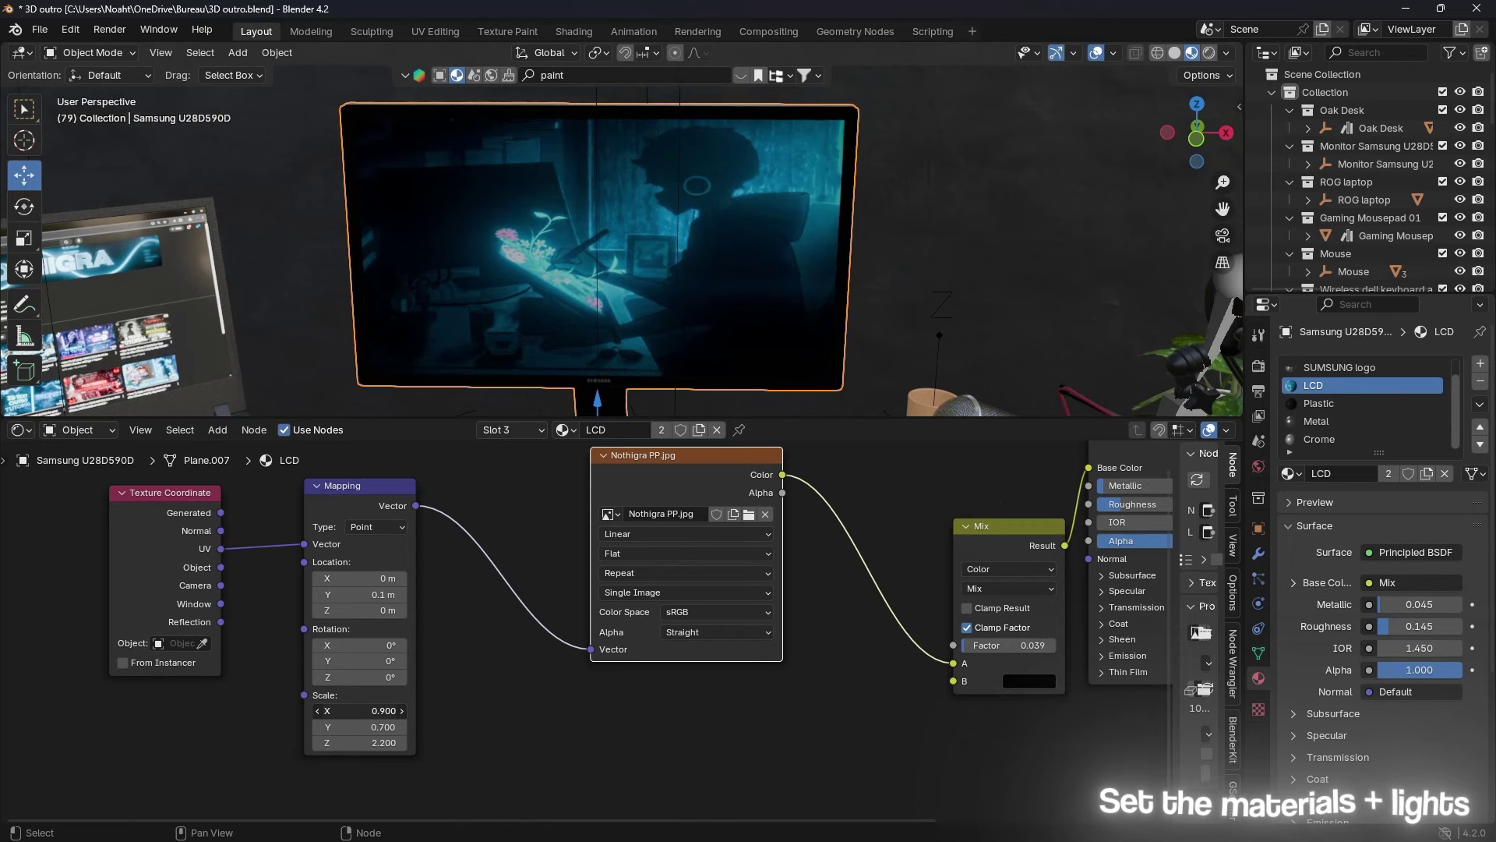
left_click_drag(363, 578, 335, 577)
scroll(681, 301, "down", 2)
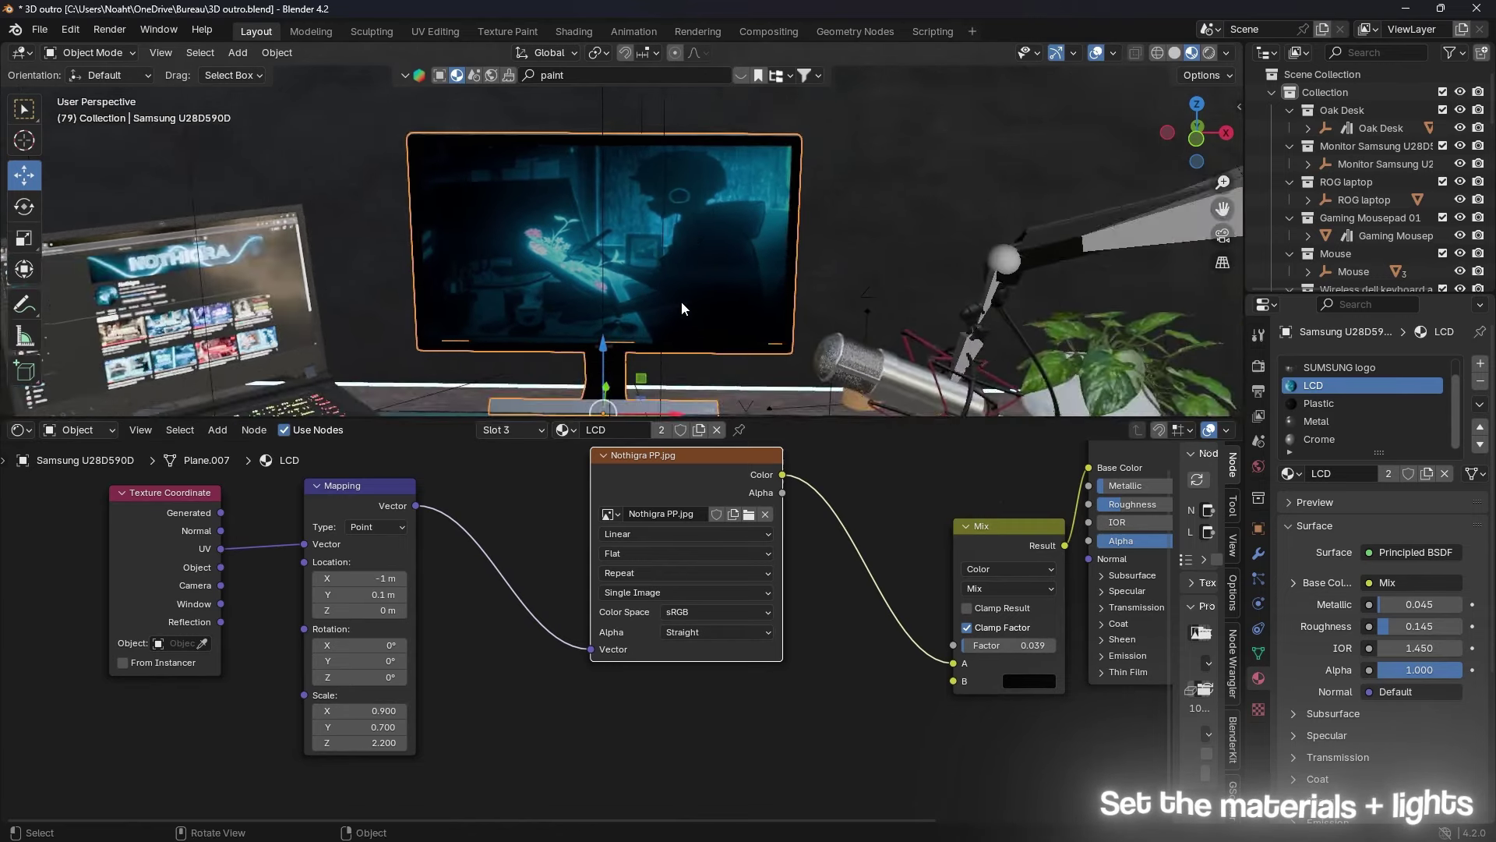
scroll(681, 301, "down", 2)
scroll(653, 546, "down", 2)
Step: Check the monitor through the scene camera in rendered view
key("KP_0")
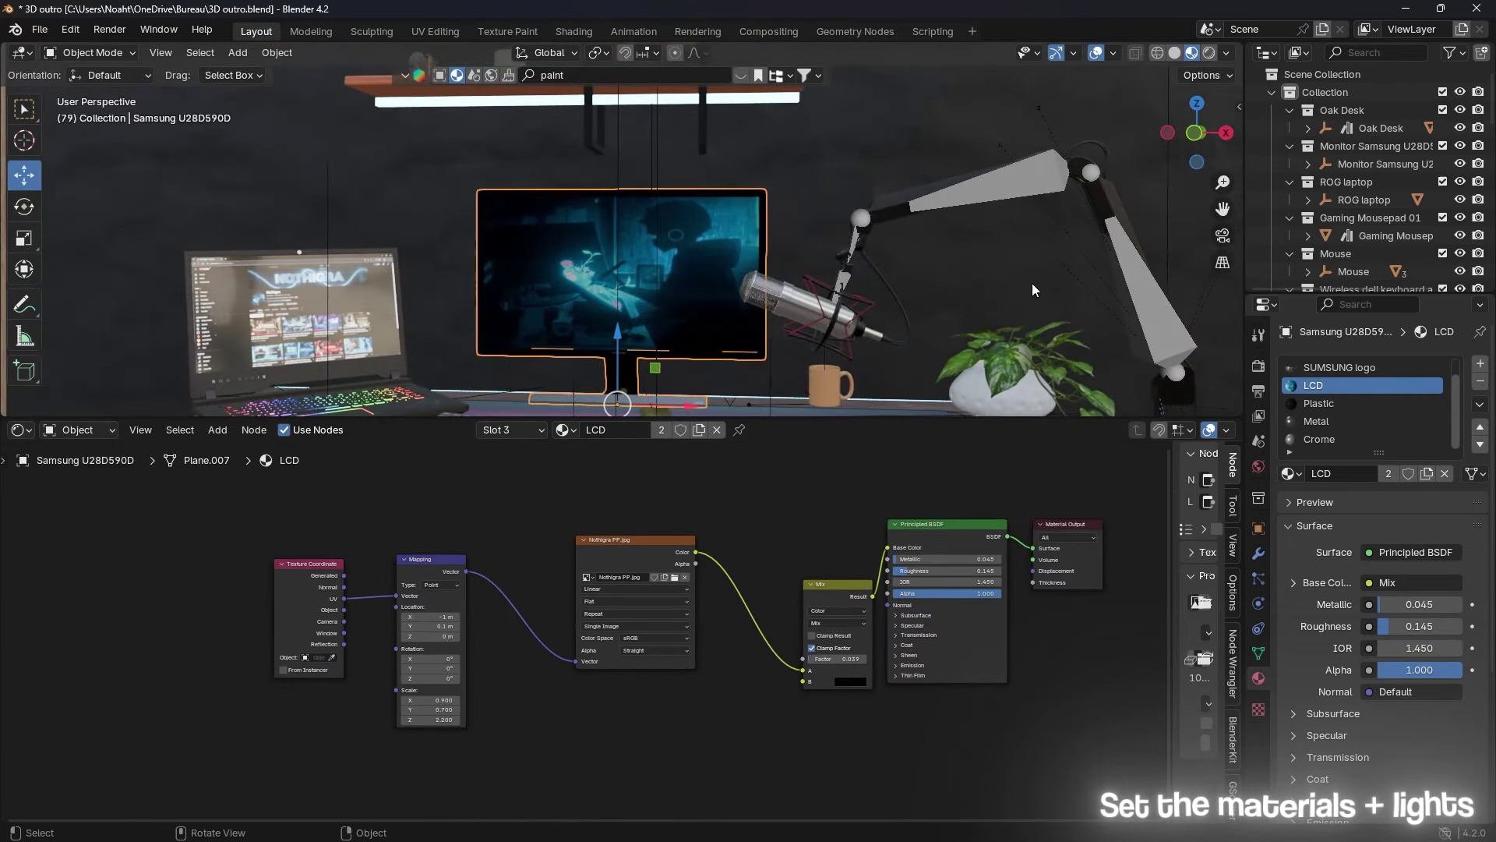
left_click_drag(838, 416, 837, 736)
left_click(1210, 53)
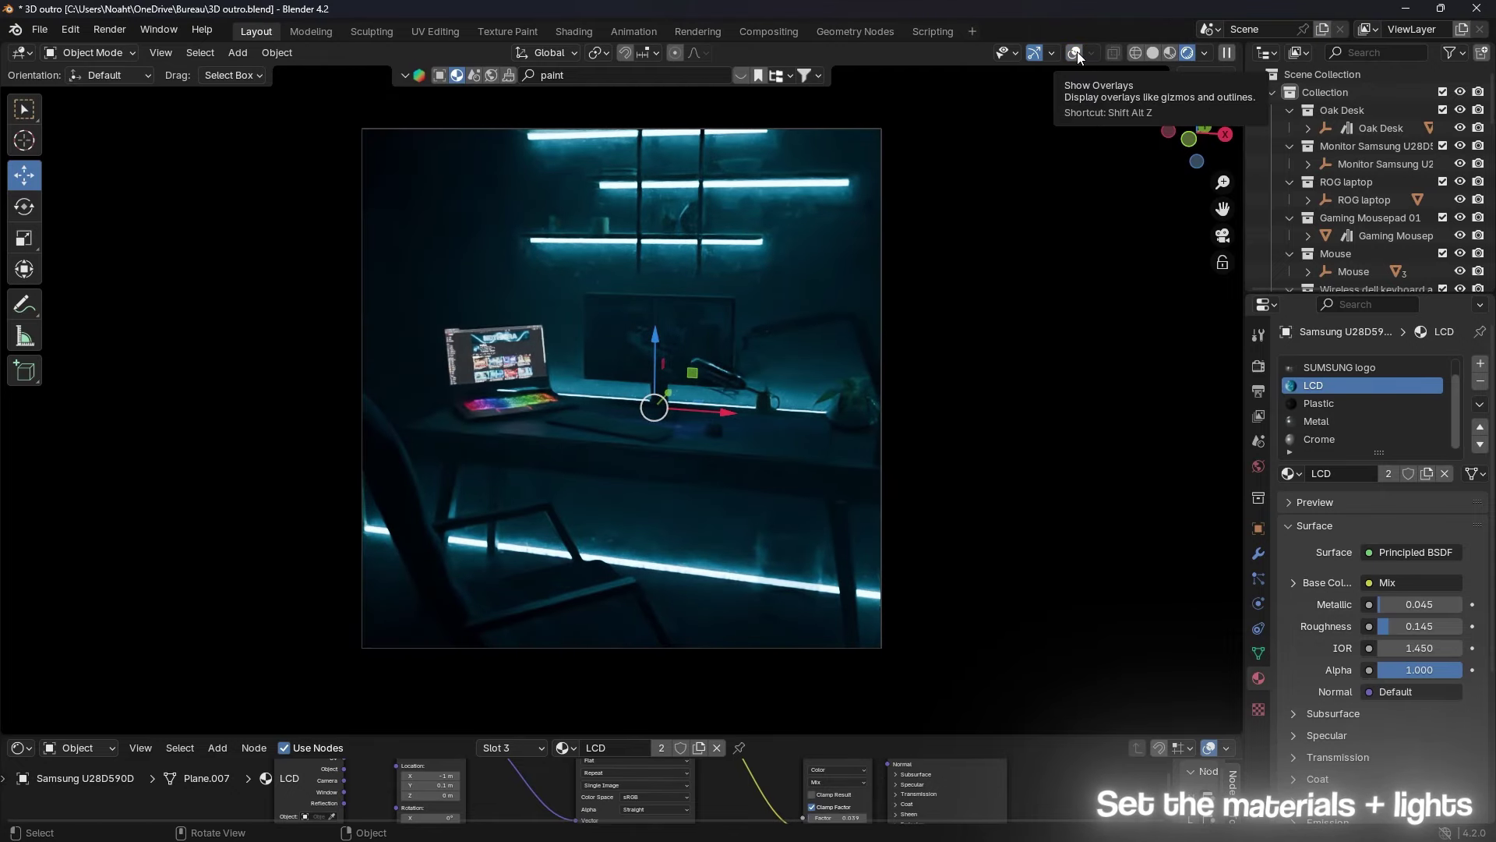
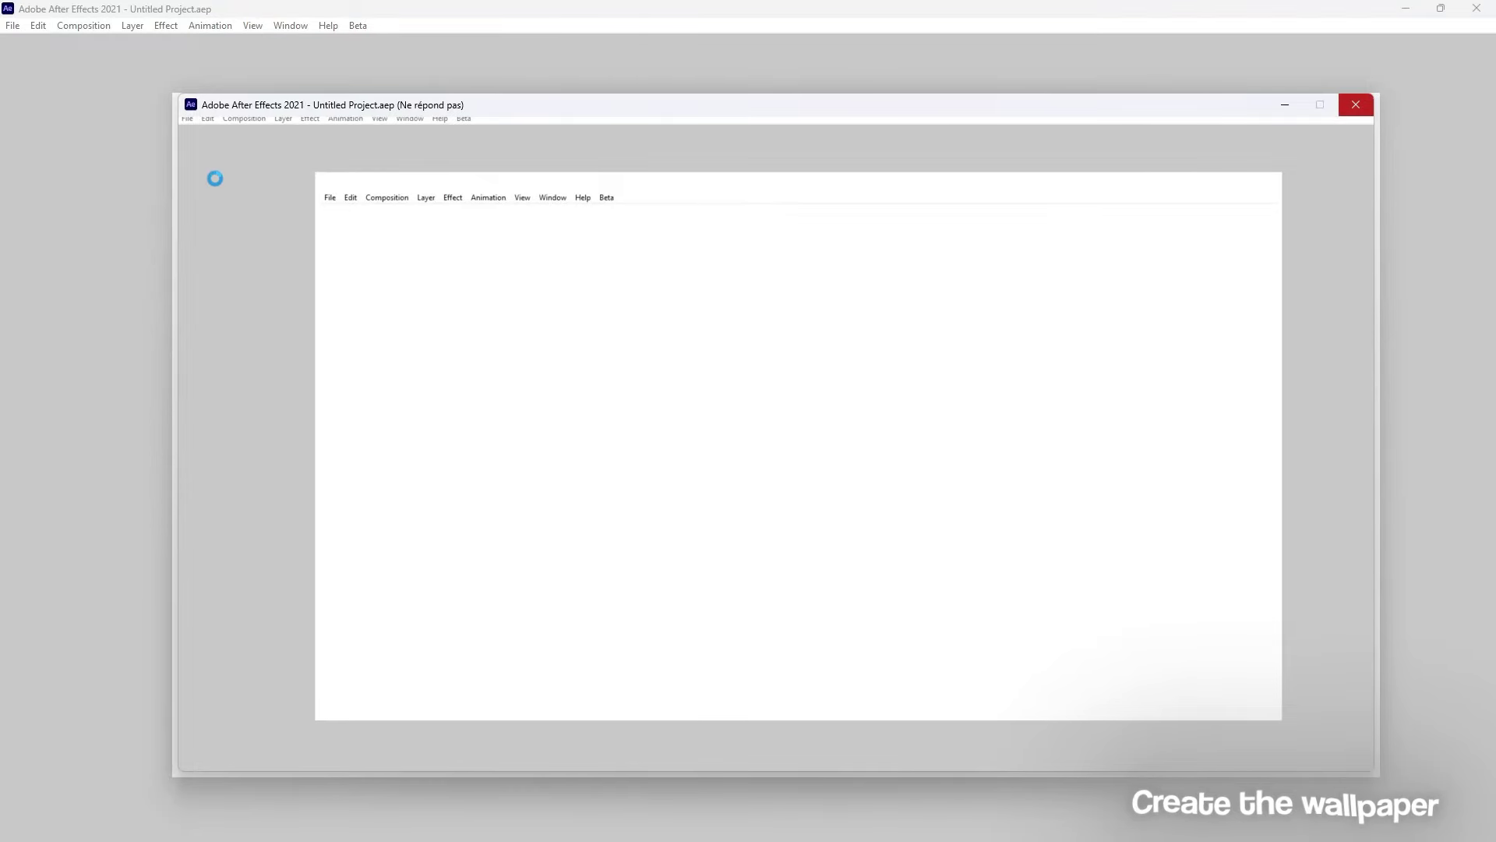
Step: Create a 1920-wide composition and scale the desk image to 178%
type("920")
key("Return")
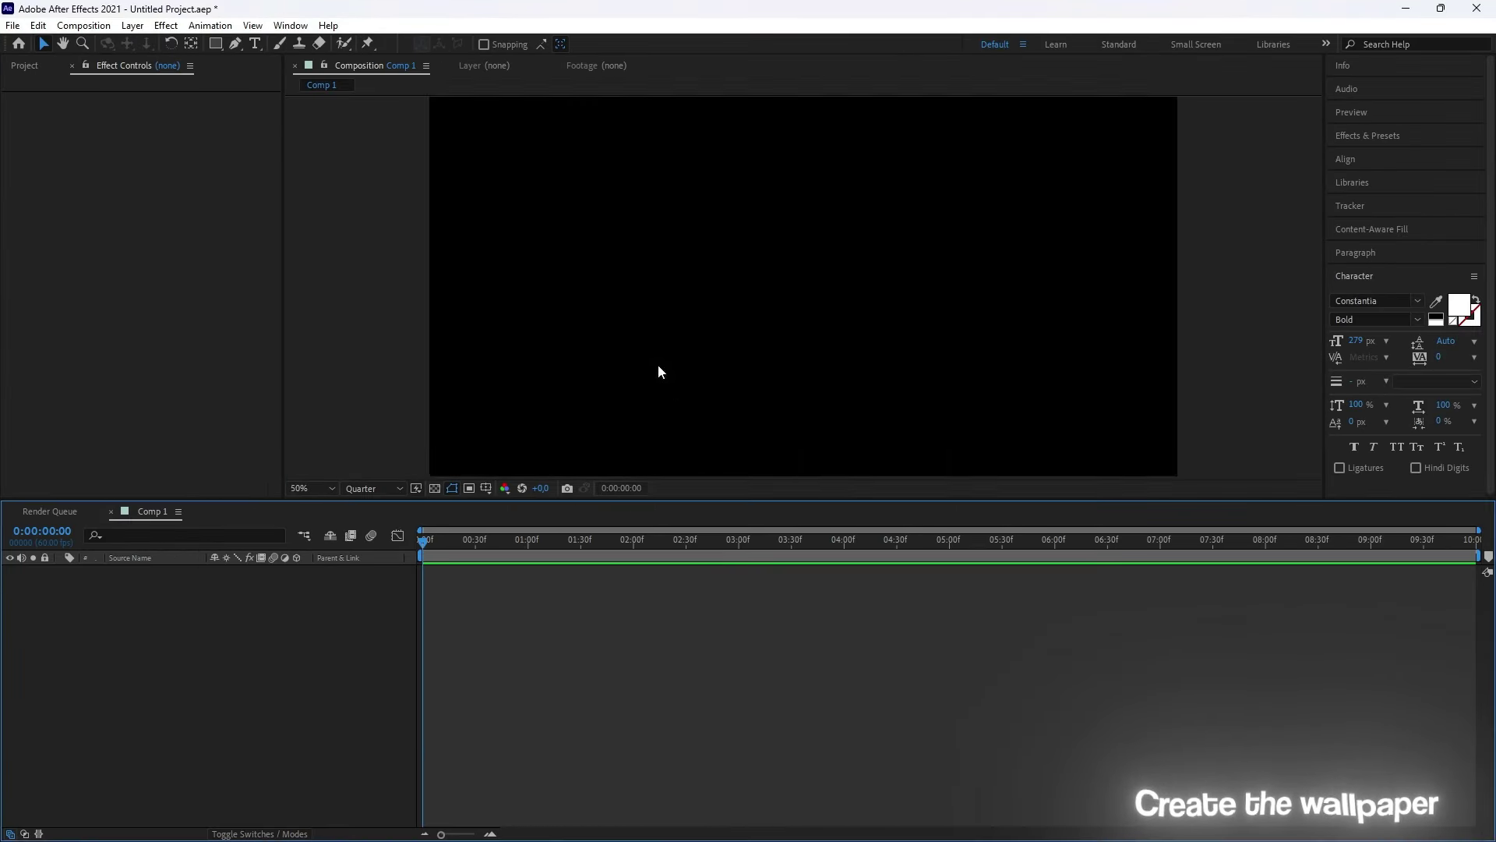
key("s")
left_click_drag(233, 584, 315, 586)
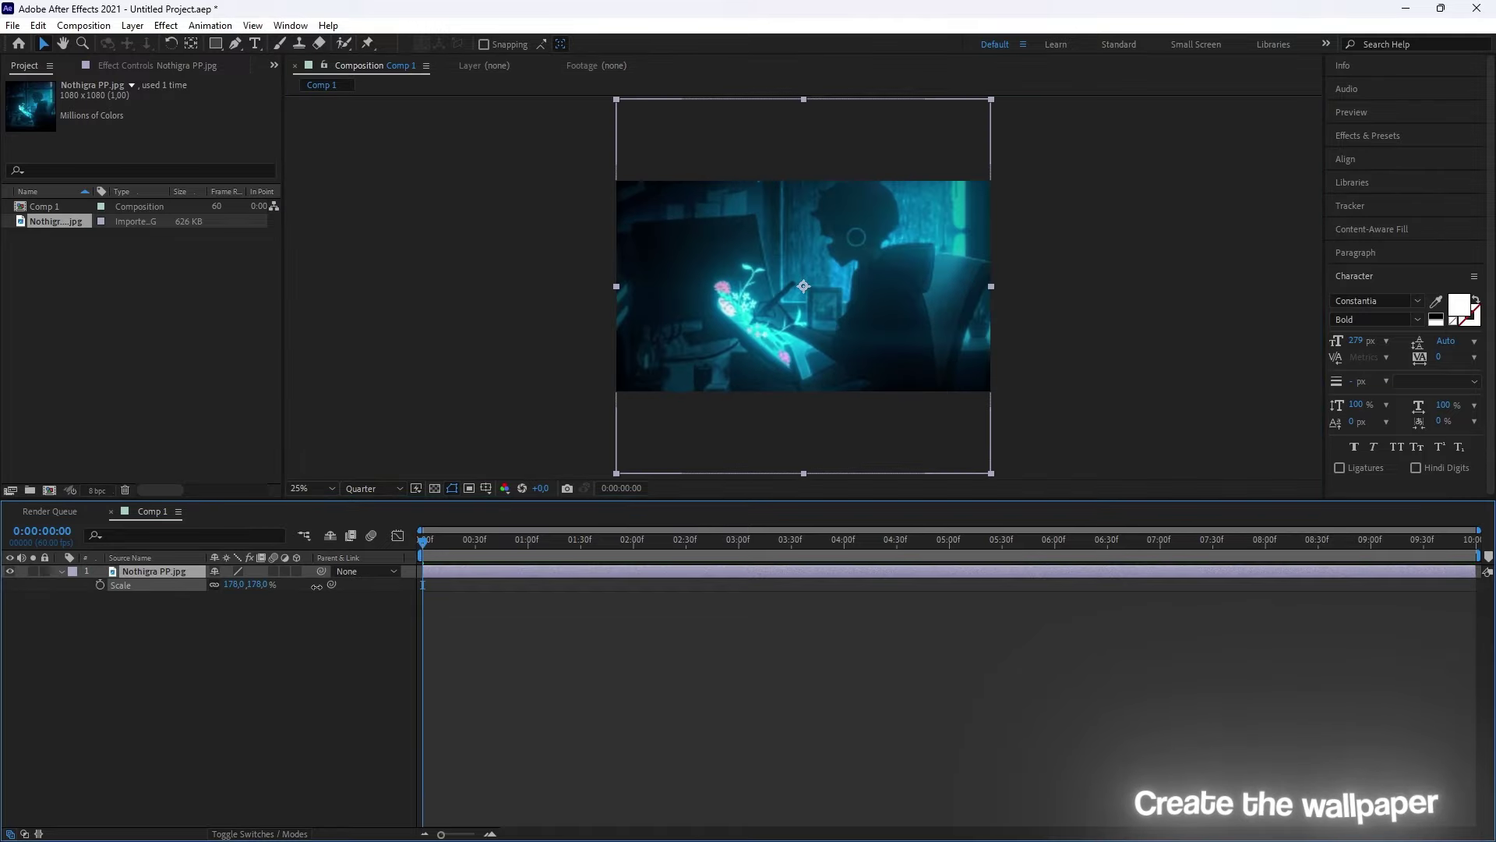
Step: Add a NOTHIGRA title text layer set in the Coolvetica font
right_click(494, 619)
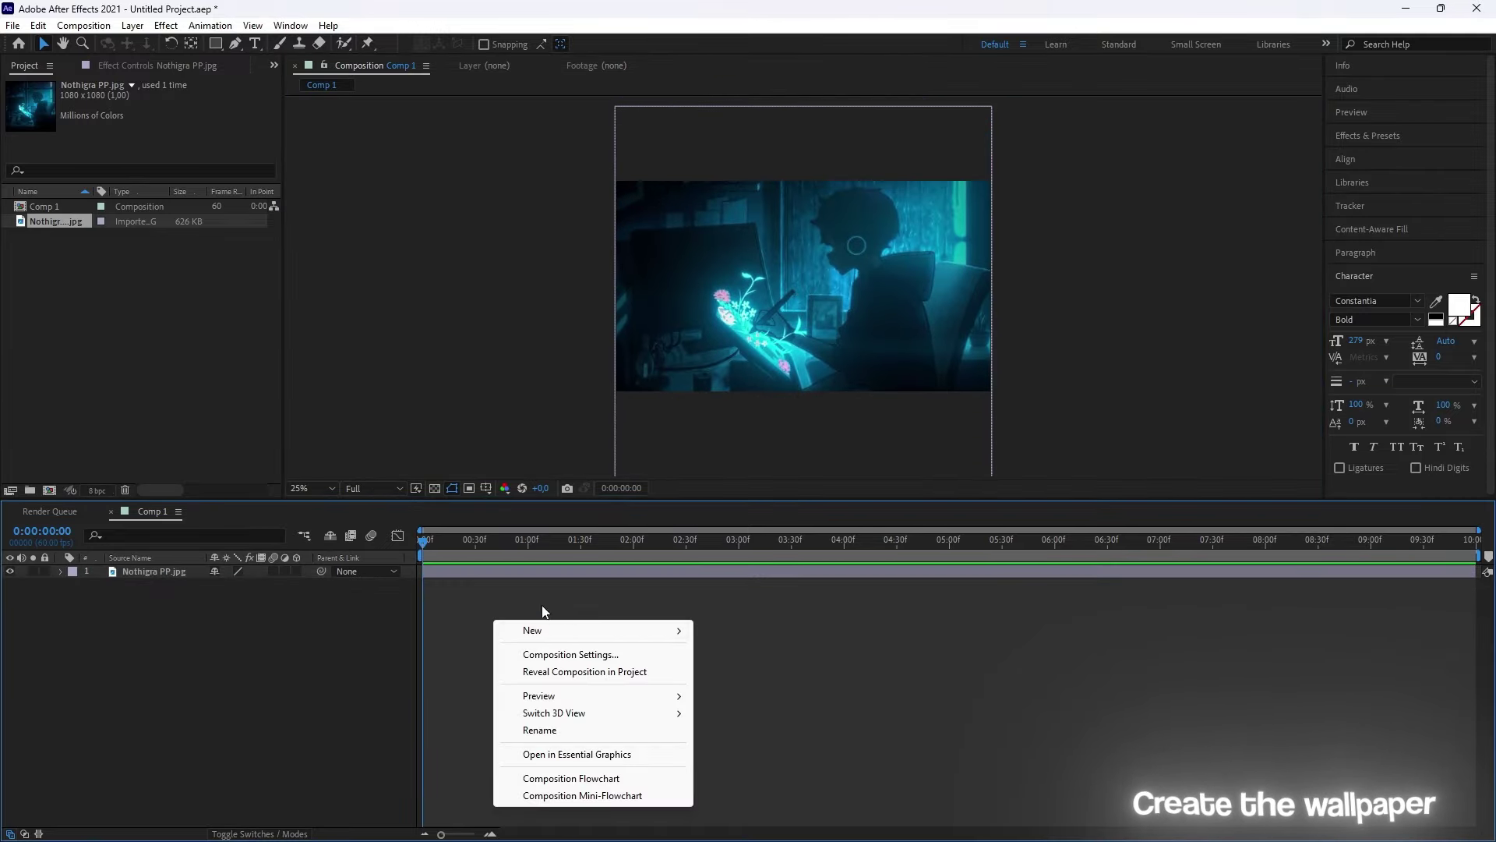
left_click(722, 636)
type("GRA")
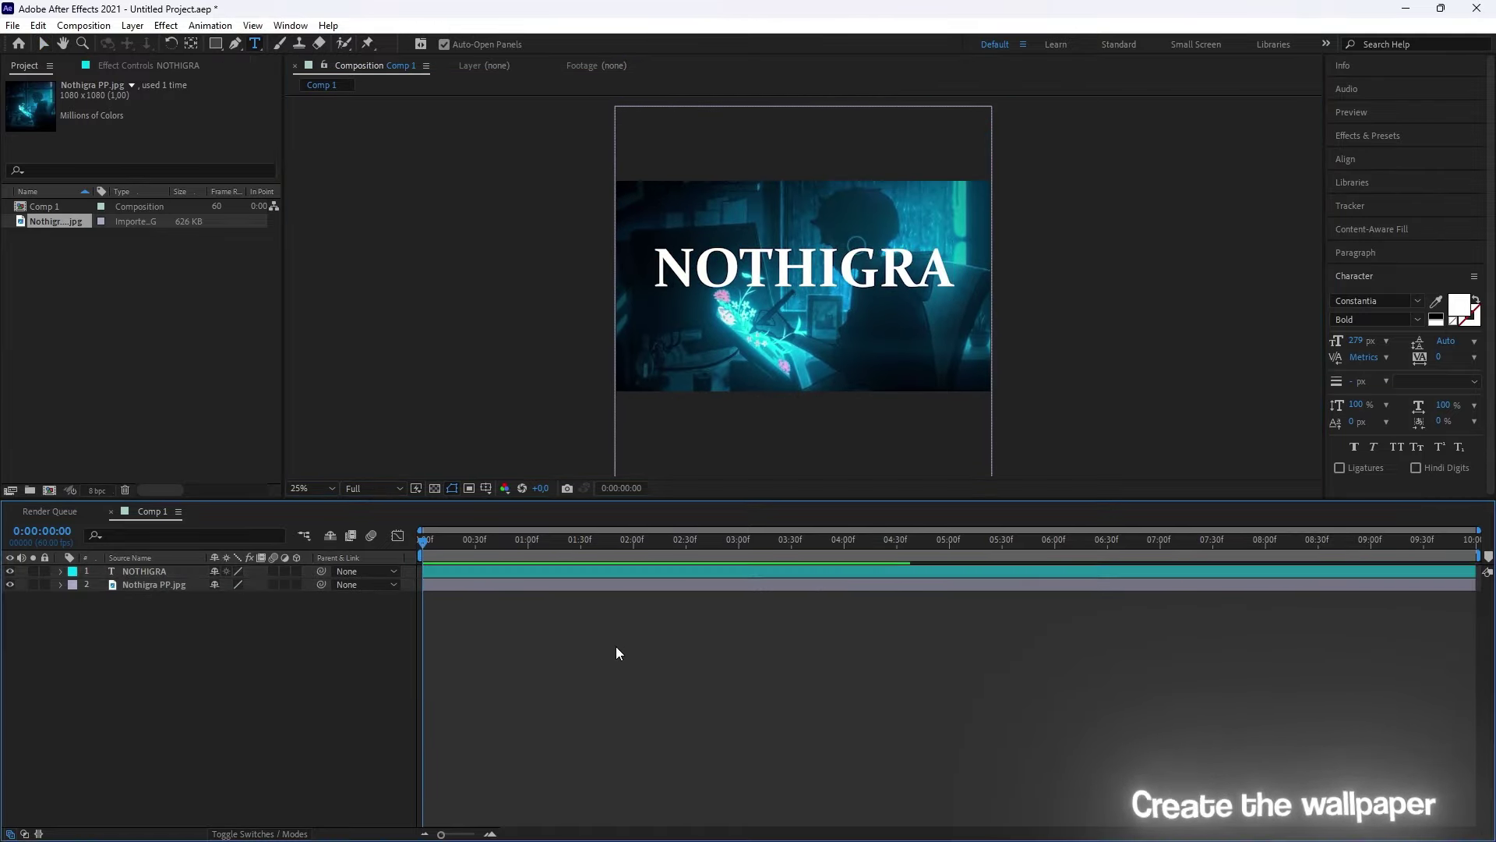
key("ctrl+a")
left_click(1372, 301)
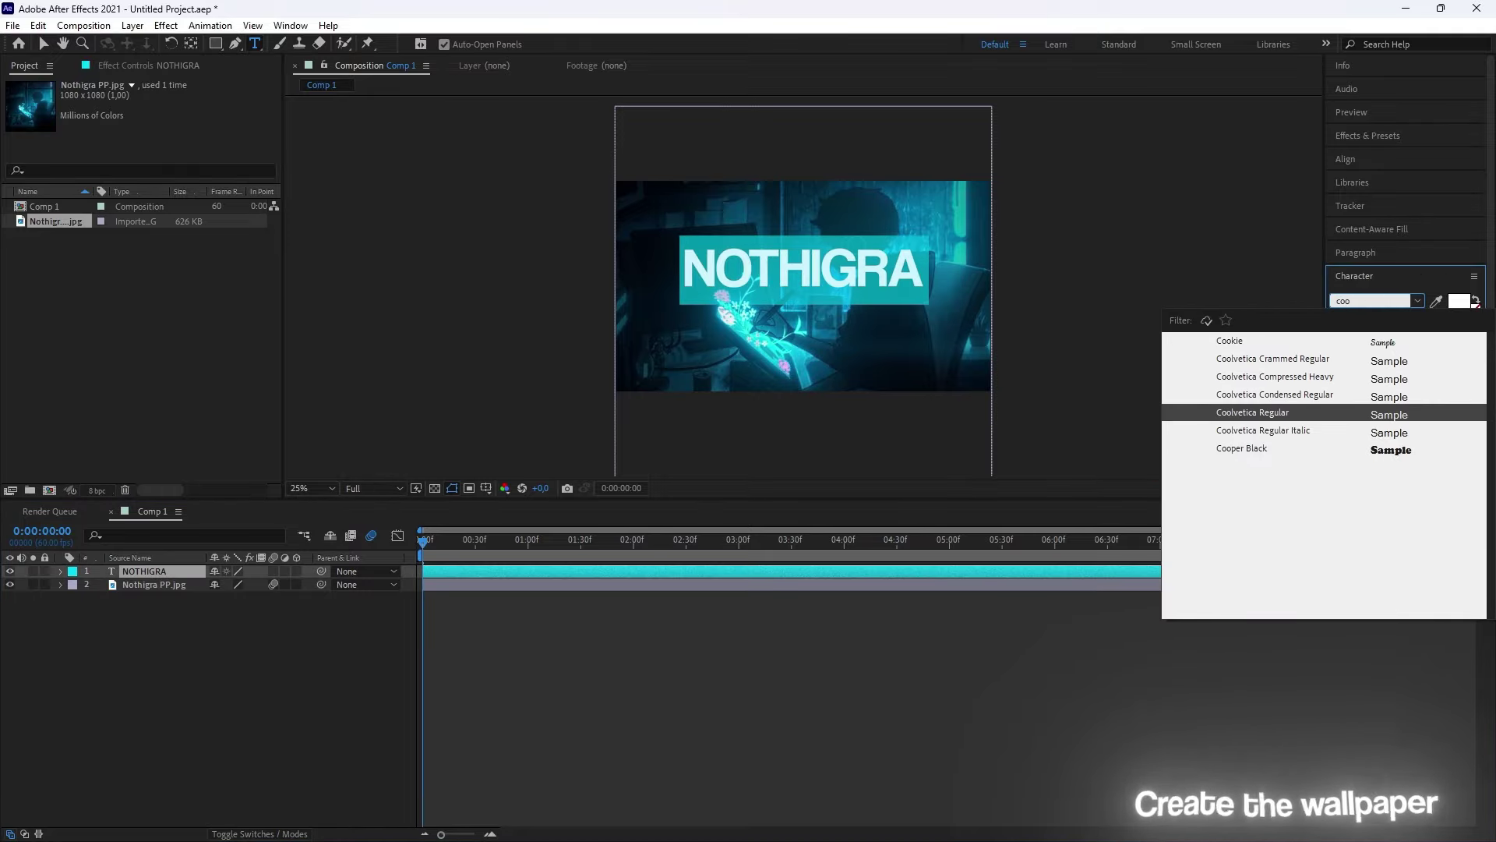
left_click(1216, 447)
left_click(578, 578)
key("p")
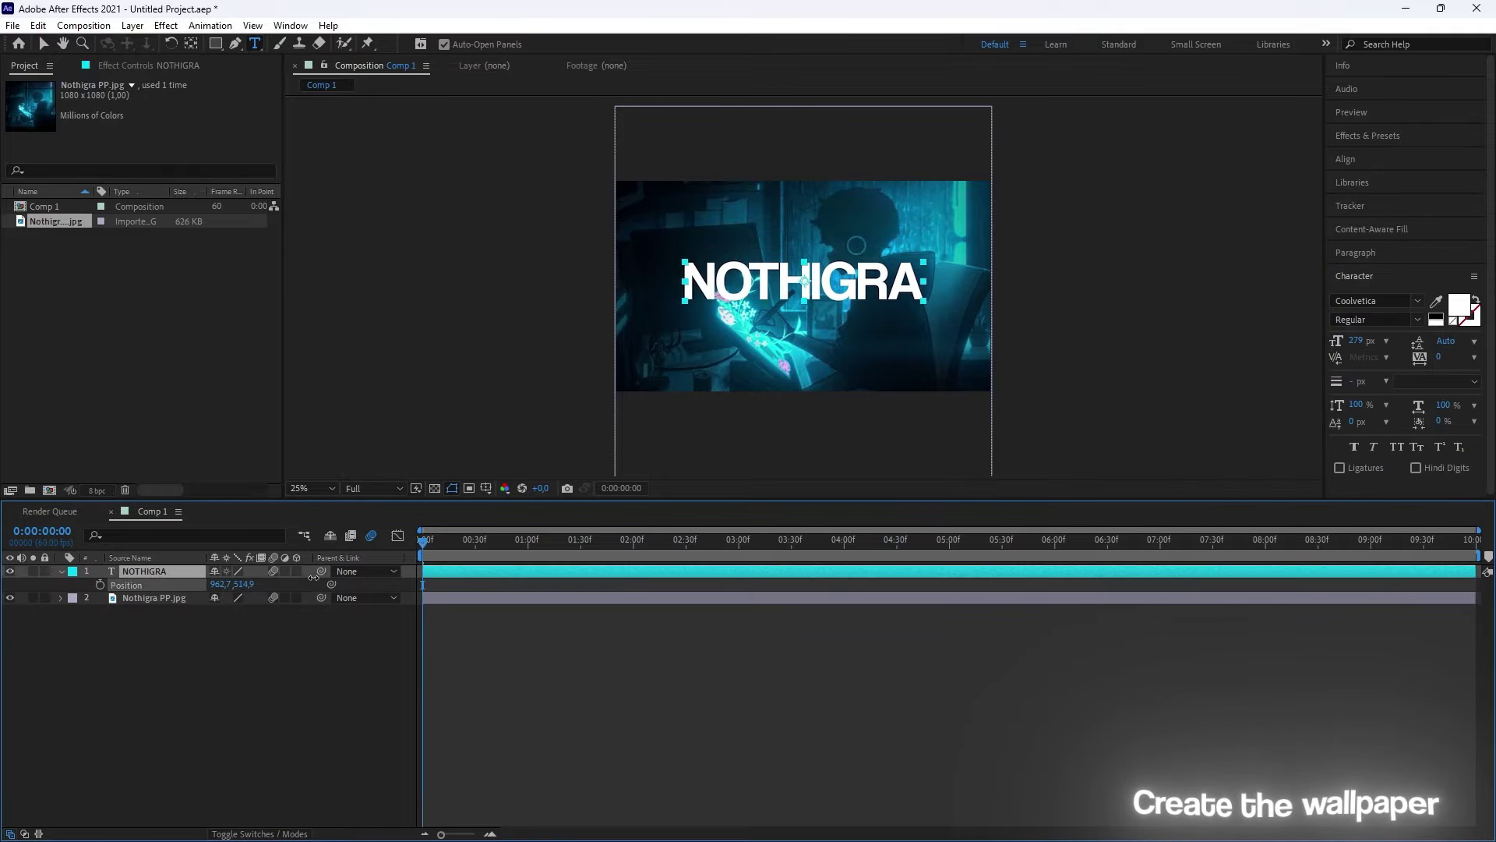
key("shift+slash")
left_click(61, 571)
Step: Add a solid named '3D text' and apply the Element effect to it
right_click(507, 492)
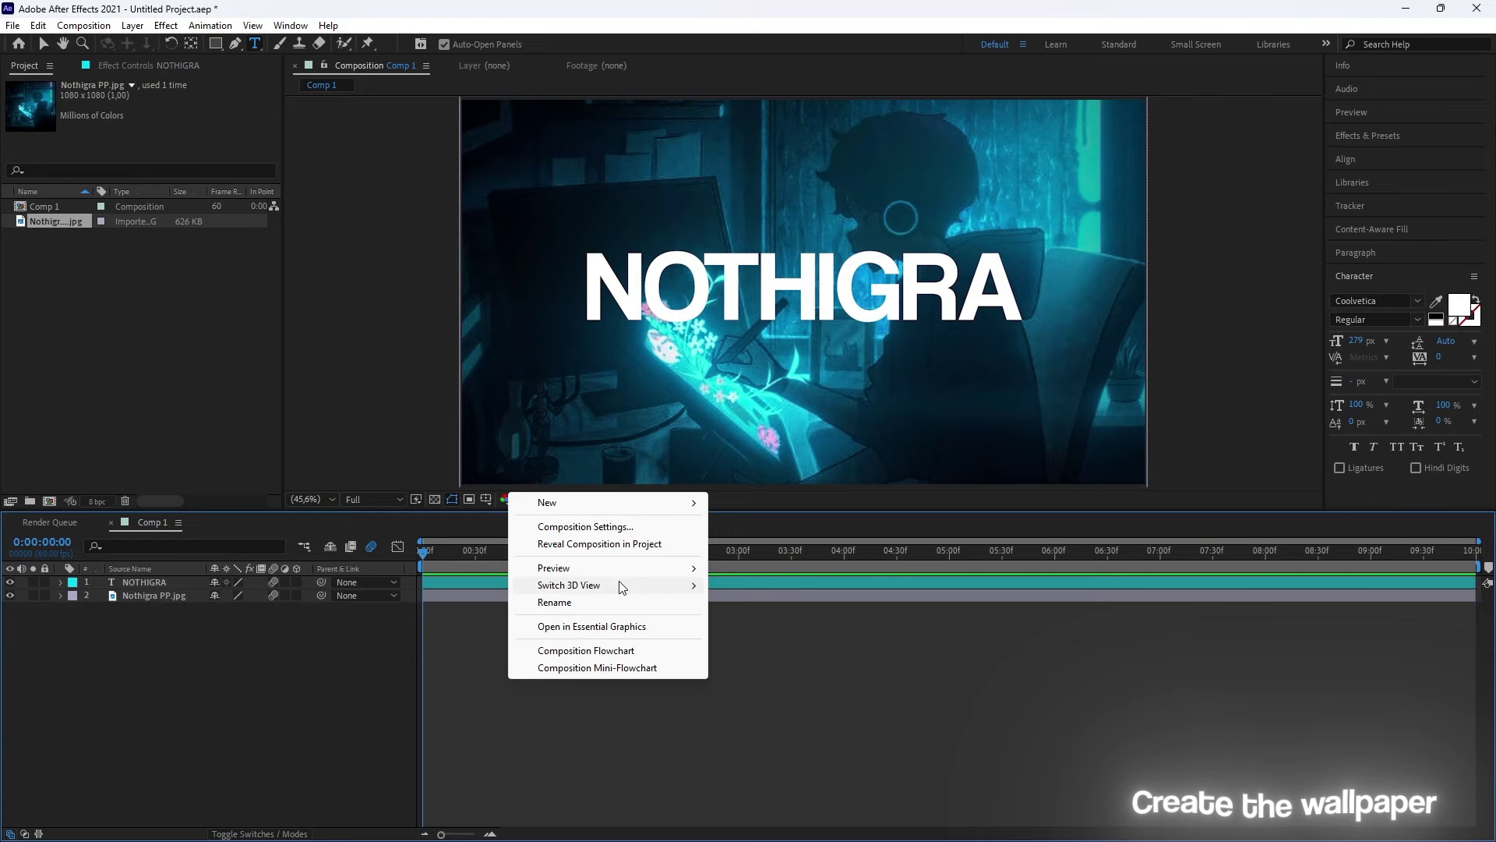
left_click(857, 530)
type("3D text")
key("Return")
left_click(174, 596)
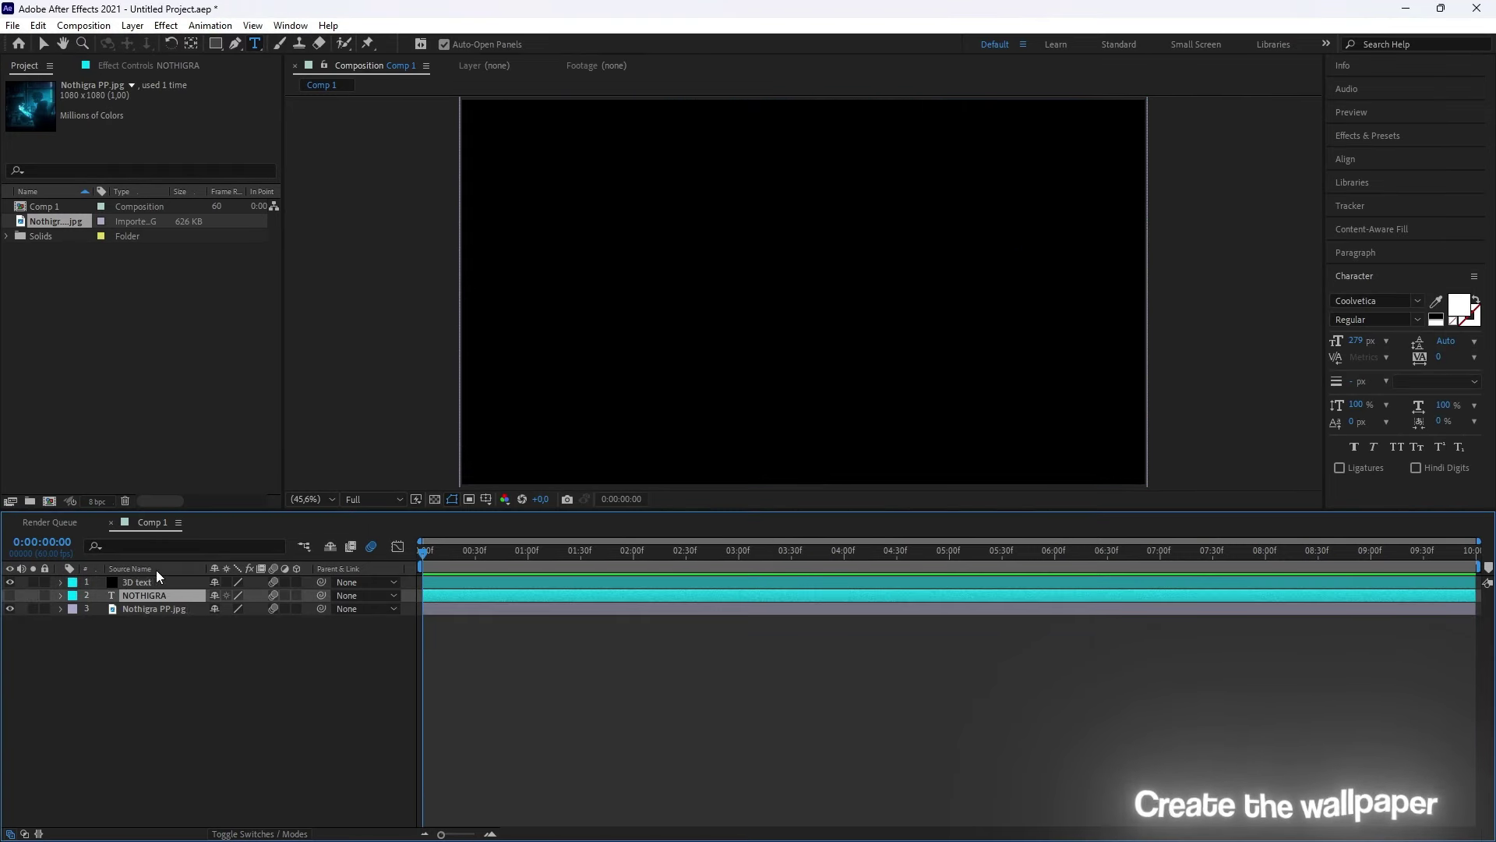
left_click(148, 583)
key("ctrl+alt+shift+e")
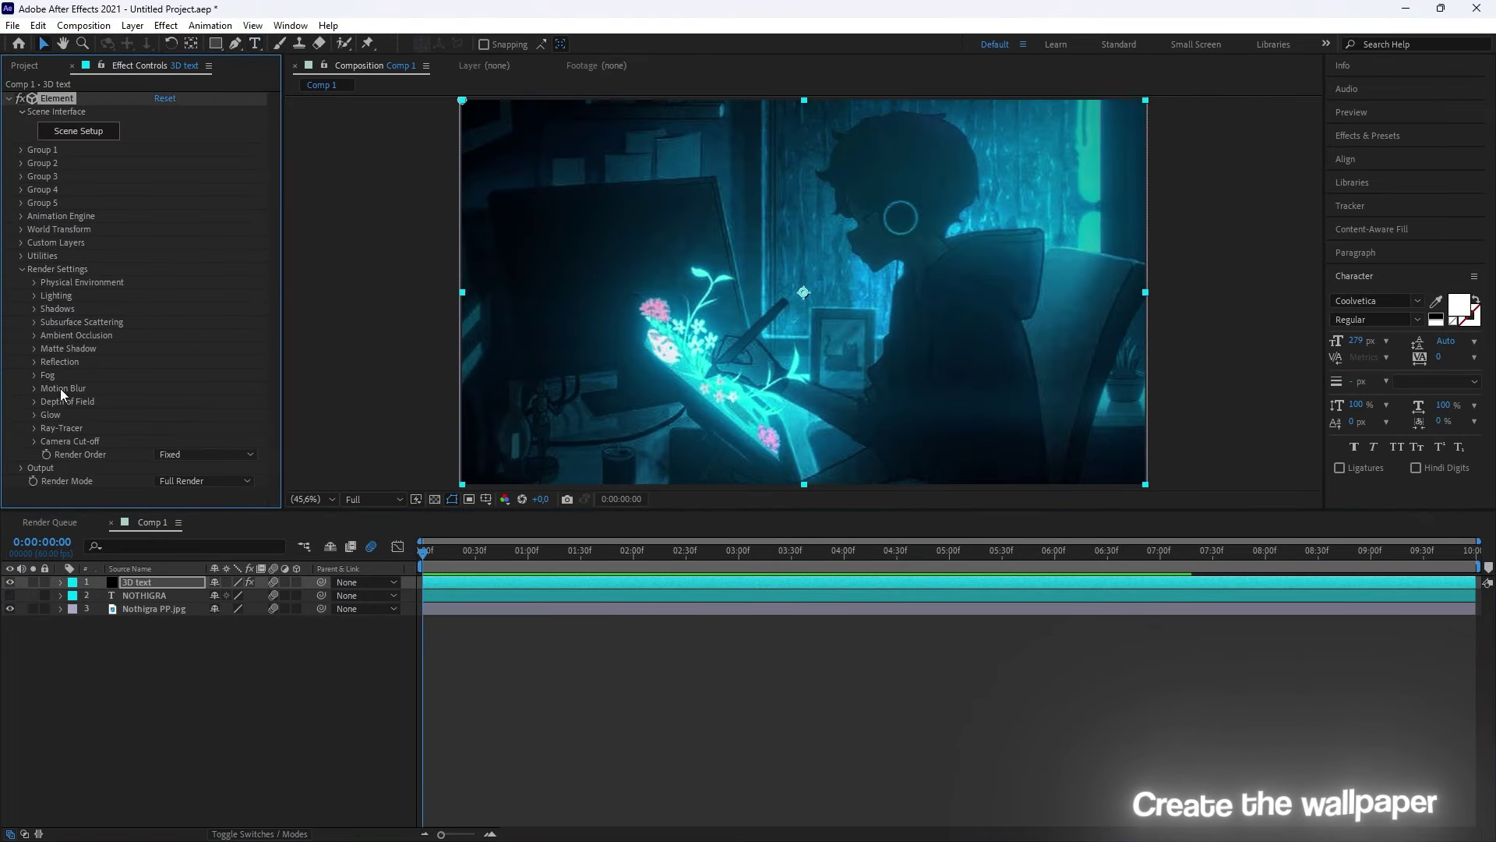
left_click(22, 243)
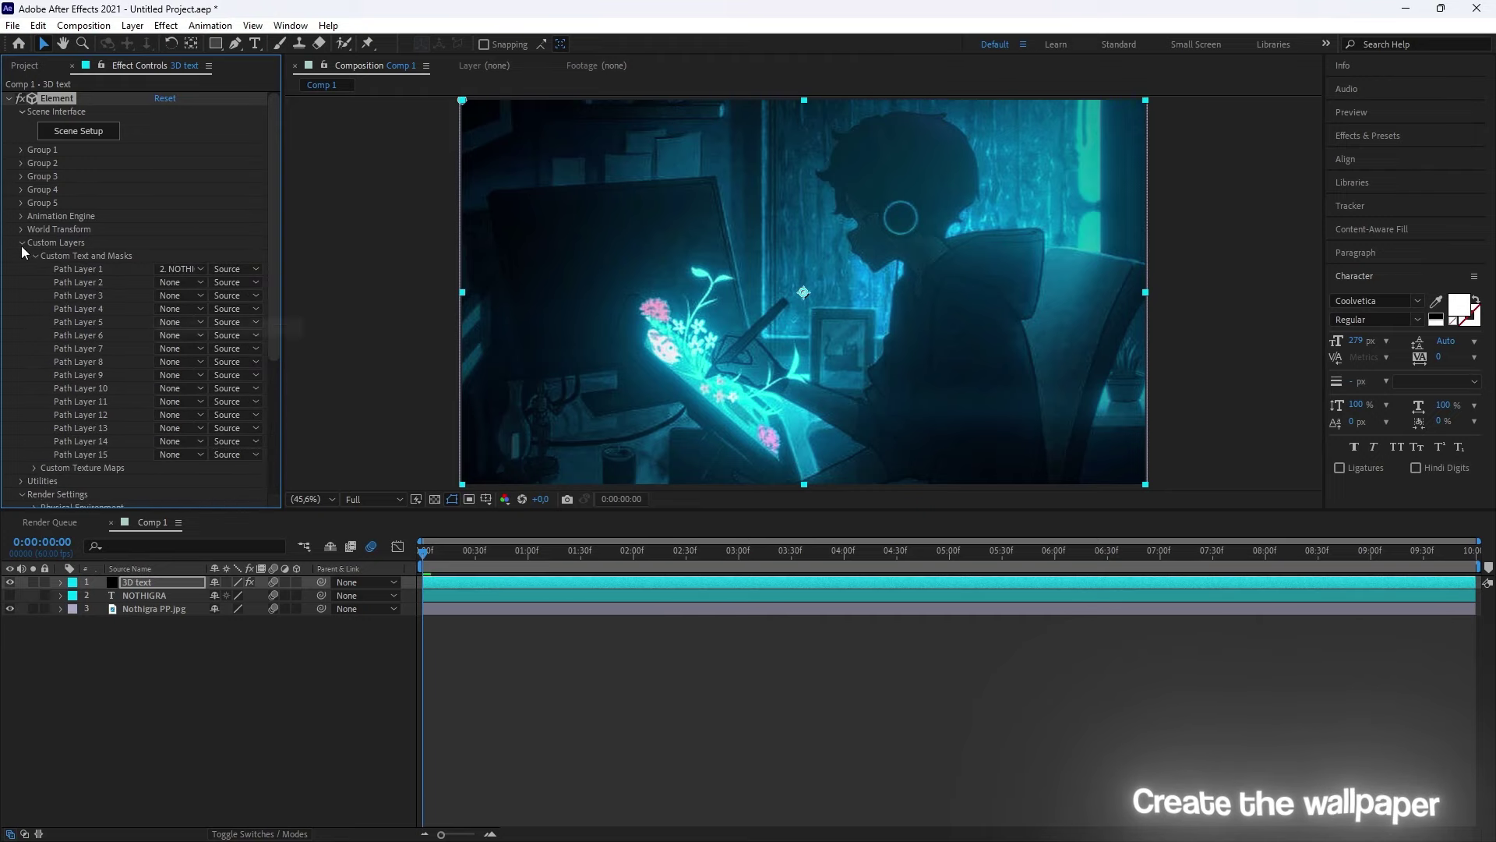
left_click(22, 242)
Step: In Element Scene Setup, give the NOTHIGRA extrusion the clean_metal_clean_01 metal preset and bevel scale 8.15
left_click(78, 131)
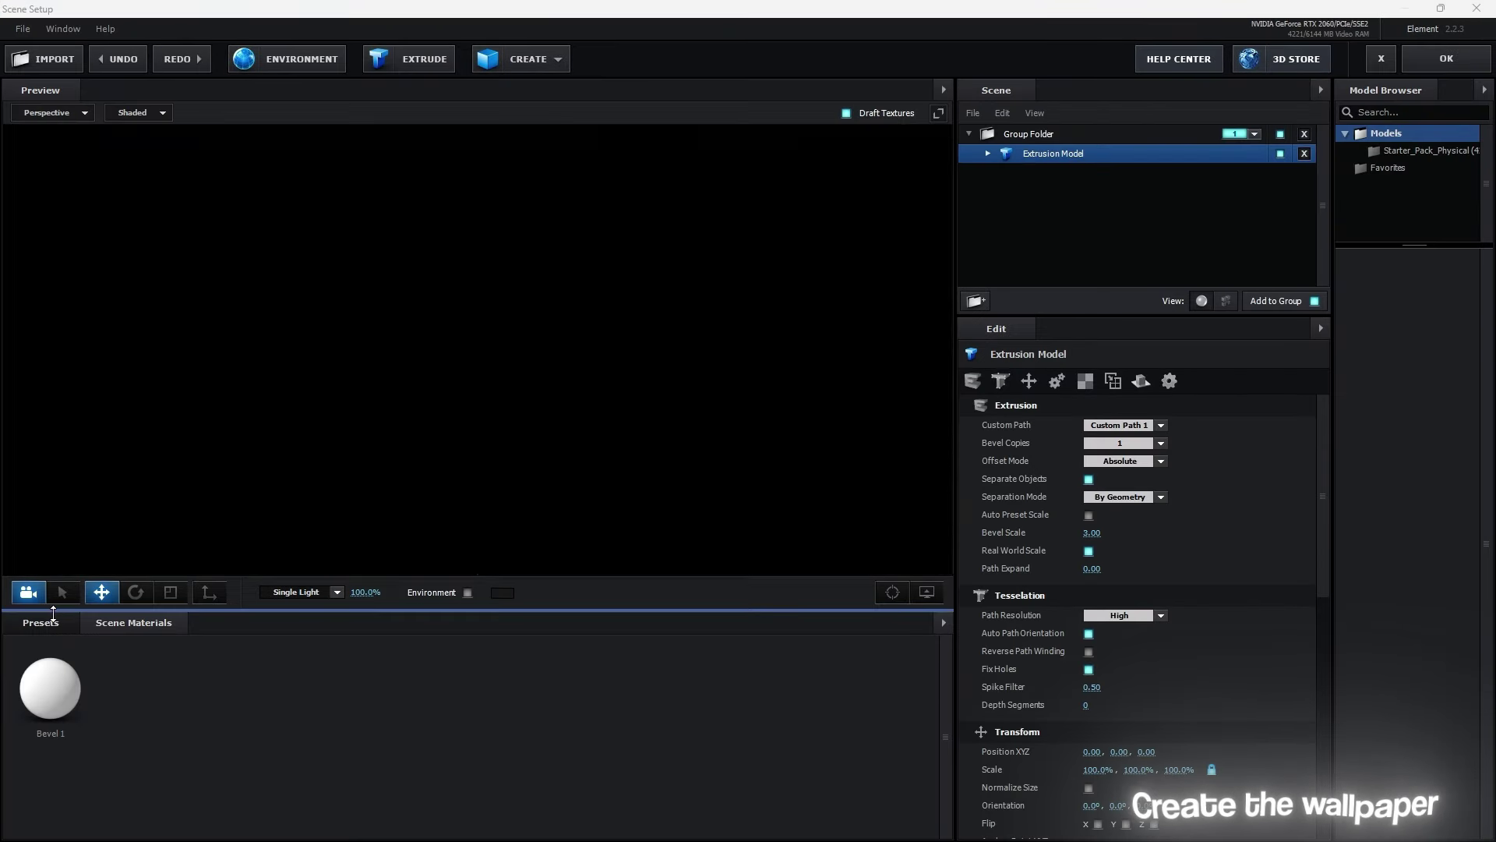
left_click(100, 707)
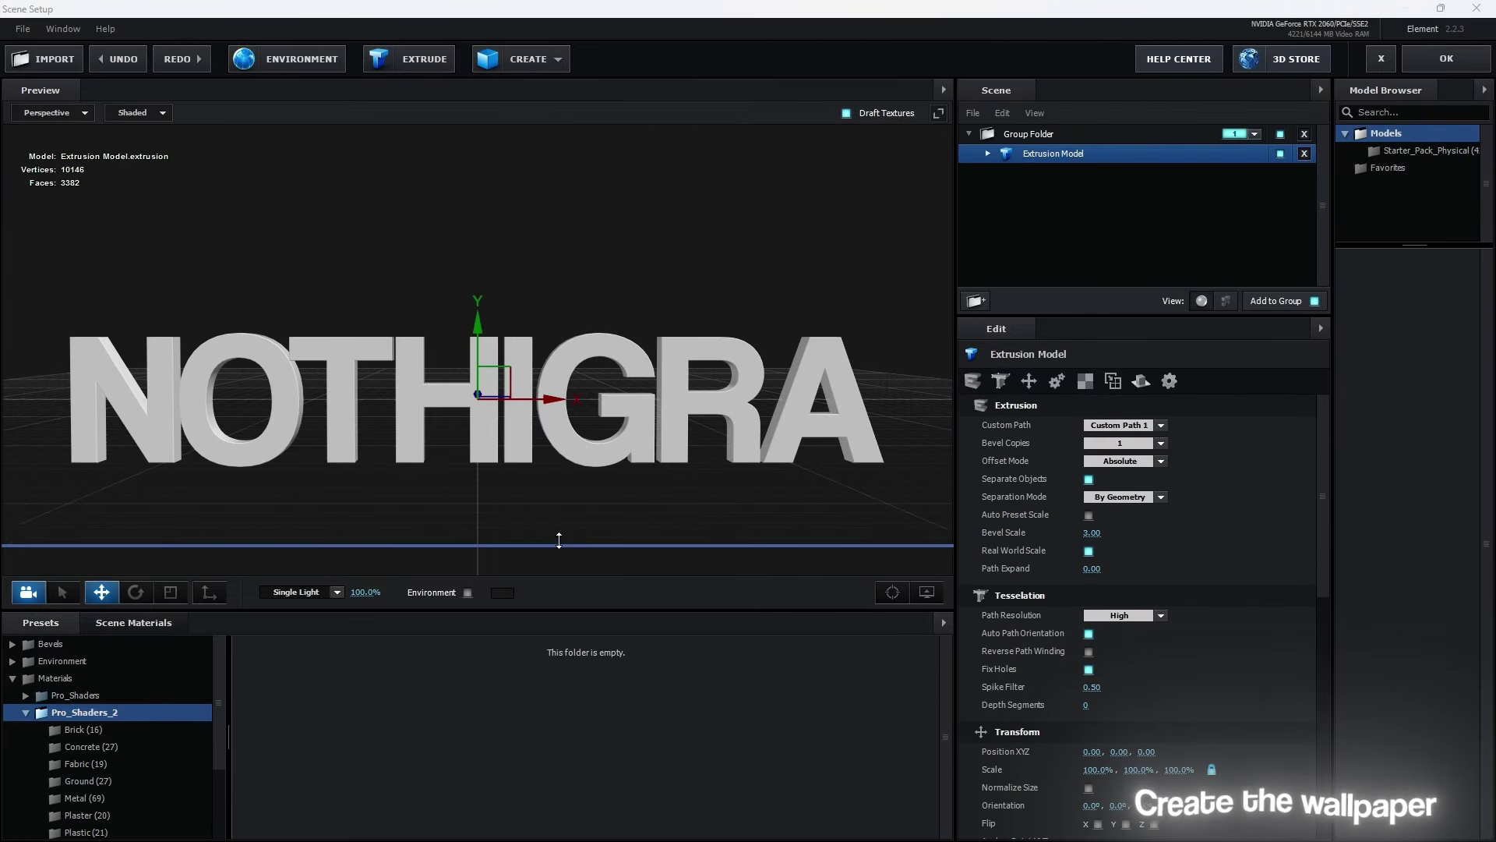
left_click_drag(559, 539, 559, 479)
left_click(78, 736)
mouse_move(559, 374)
left_mouse_down()
mouse_move(555, 446)
mouse_move(675, 469)
mouse_move(698, 455)
mouse_move(700, 512)
left_mouse_up()
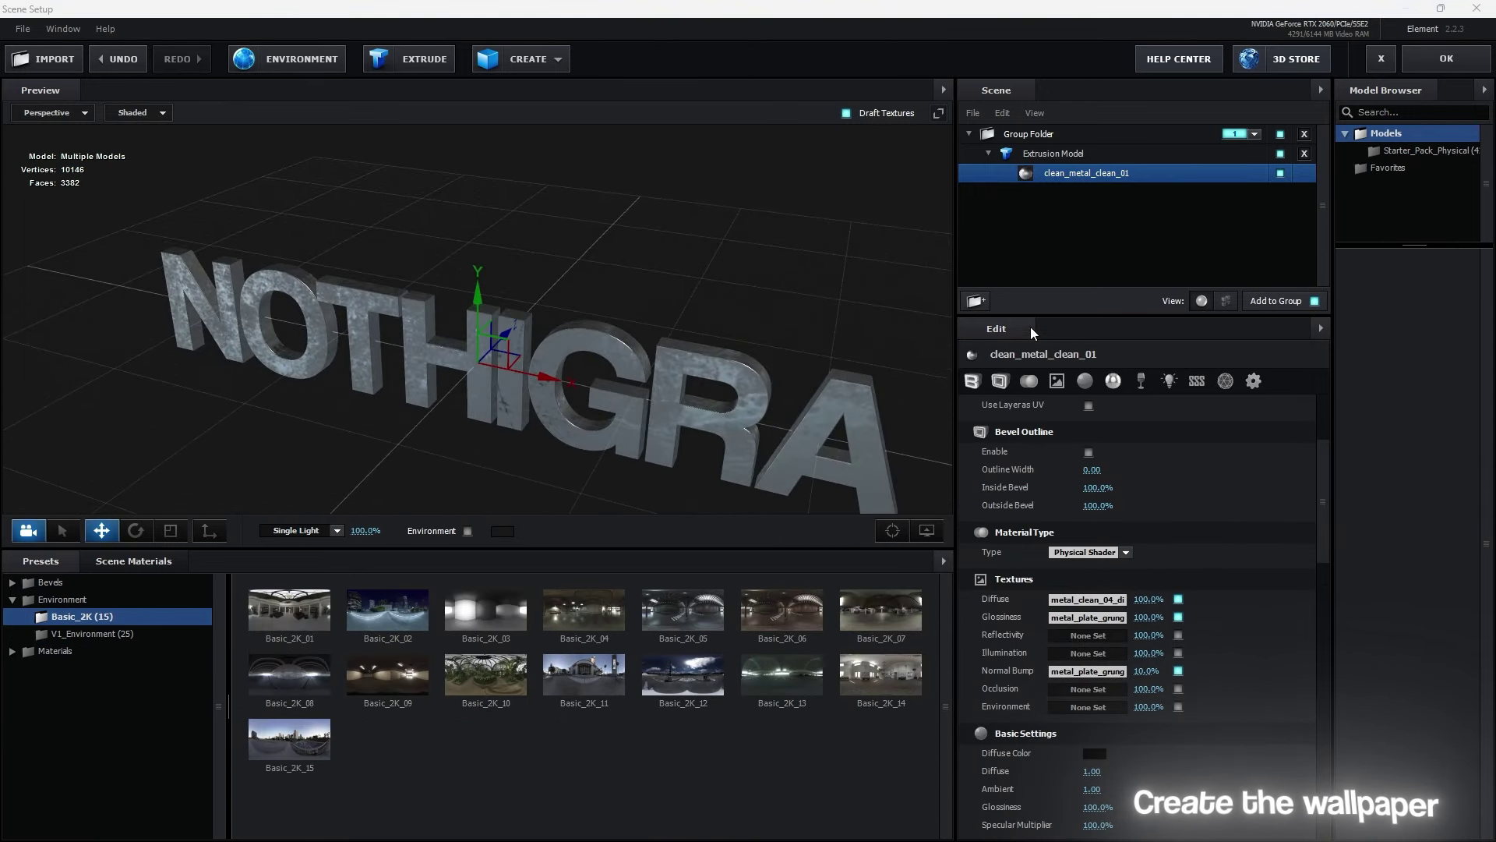
left_click(1052, 154)
left_click_drag(662, 390, 791, 404)
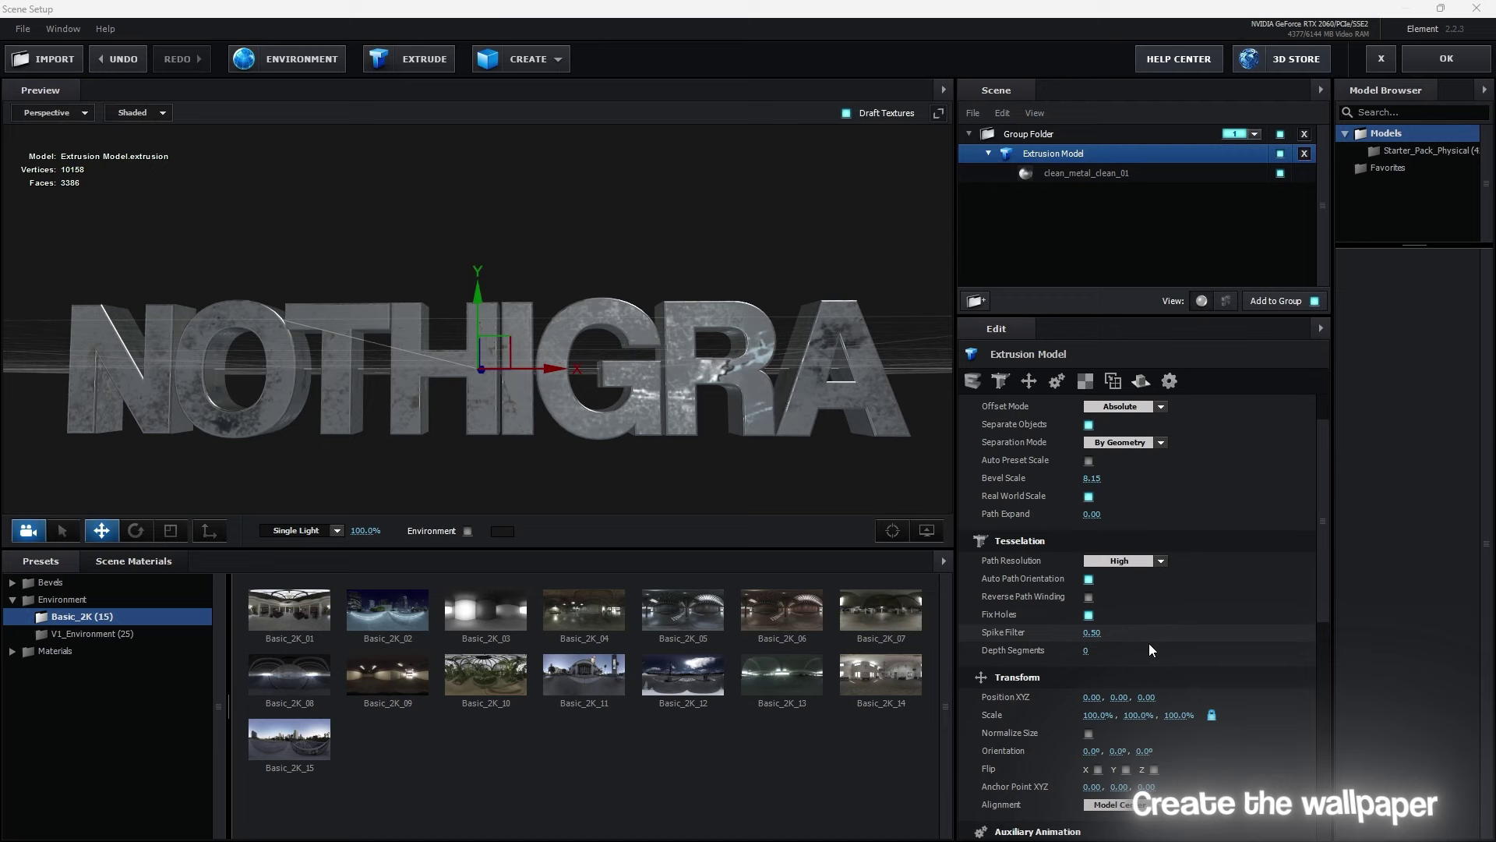
scroll(1149, 643, "down", 5)
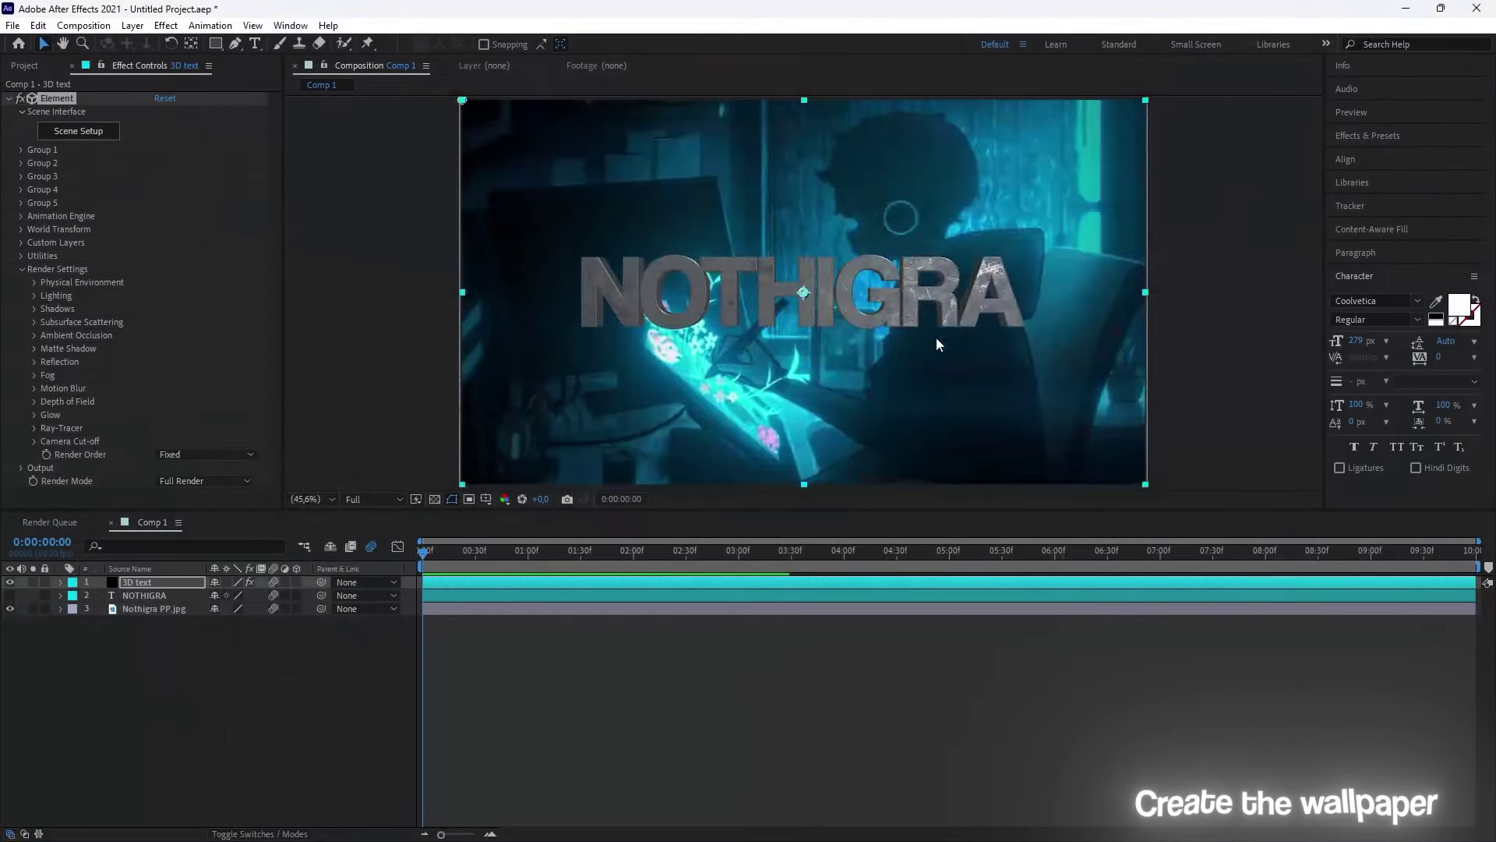
Step: Rotate the Element environment around Y and enable ambient occlusion
key("comma")
key("comma")
left_click(34, 282)
left_click(49, 375)
left_click_drag(173, 400, 243, 403)
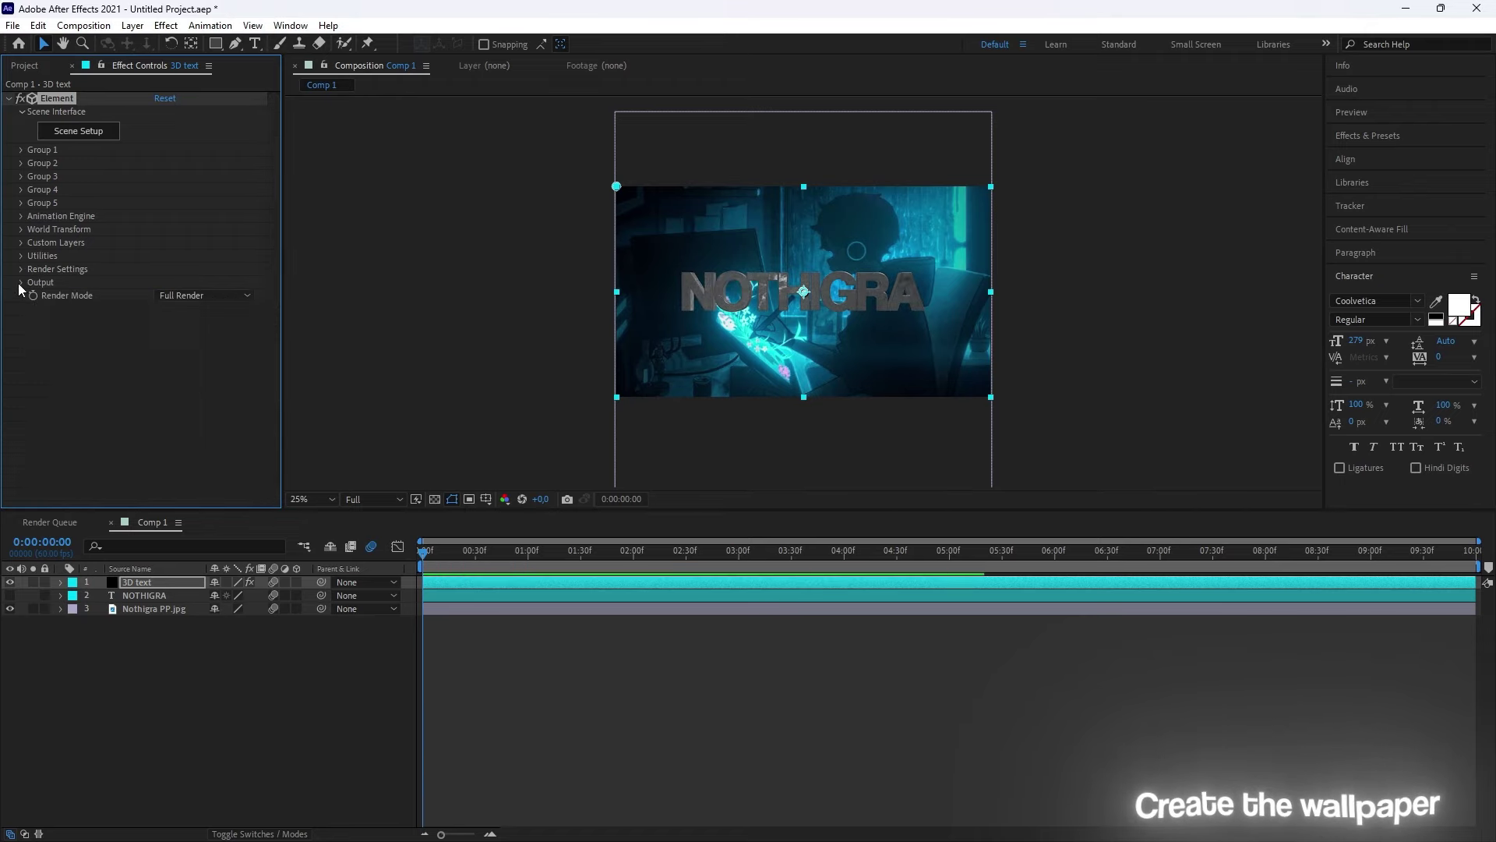
scroll(20, 271, "down", 3)
left_click(32, 380)
scroll(158, 315, "down", 1)
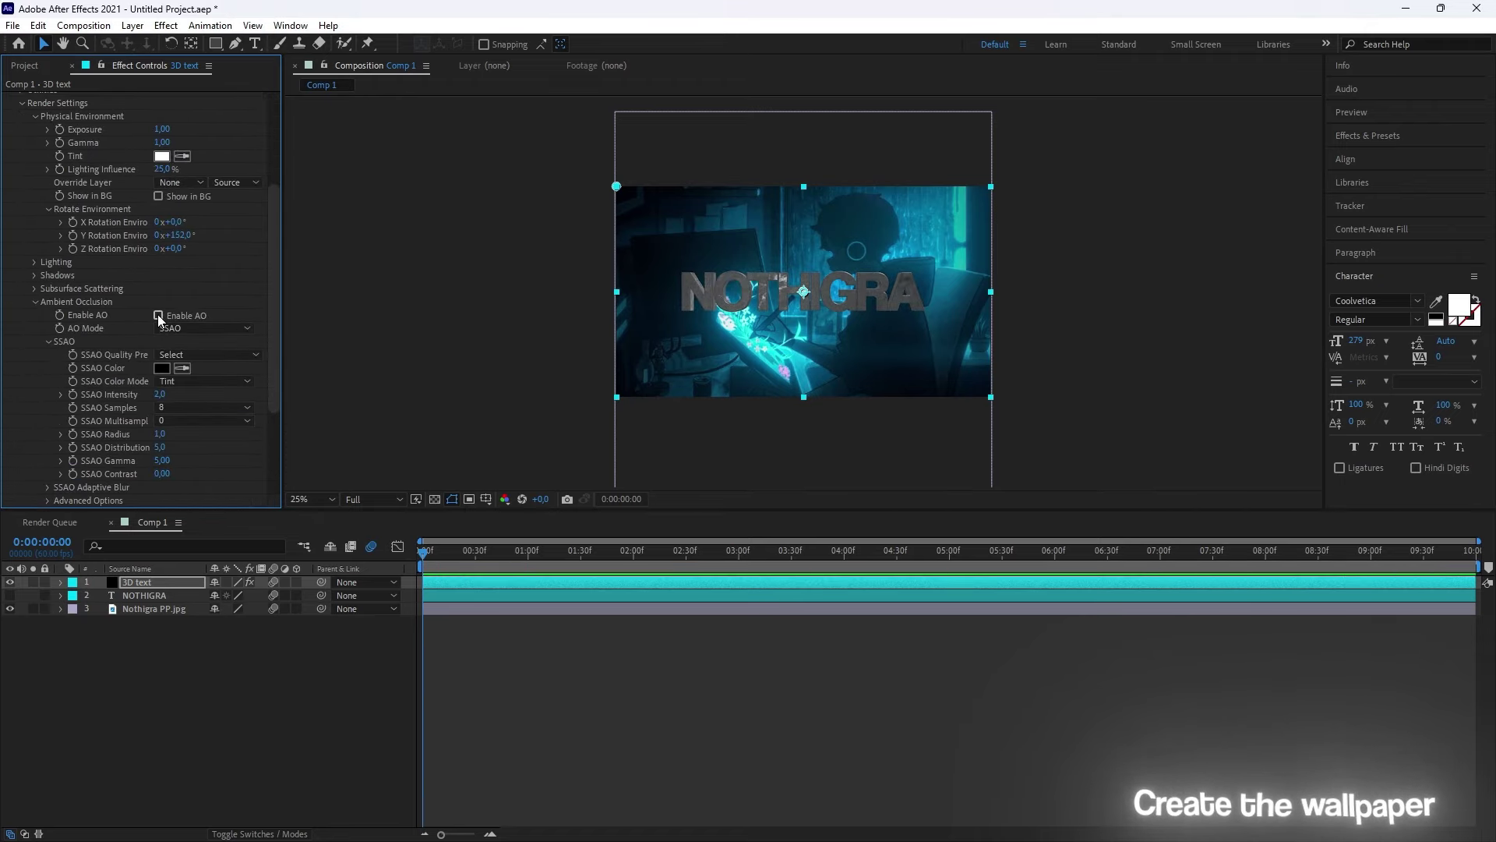
key("period")
key("period")
scroll(22, 245, "up", 5)
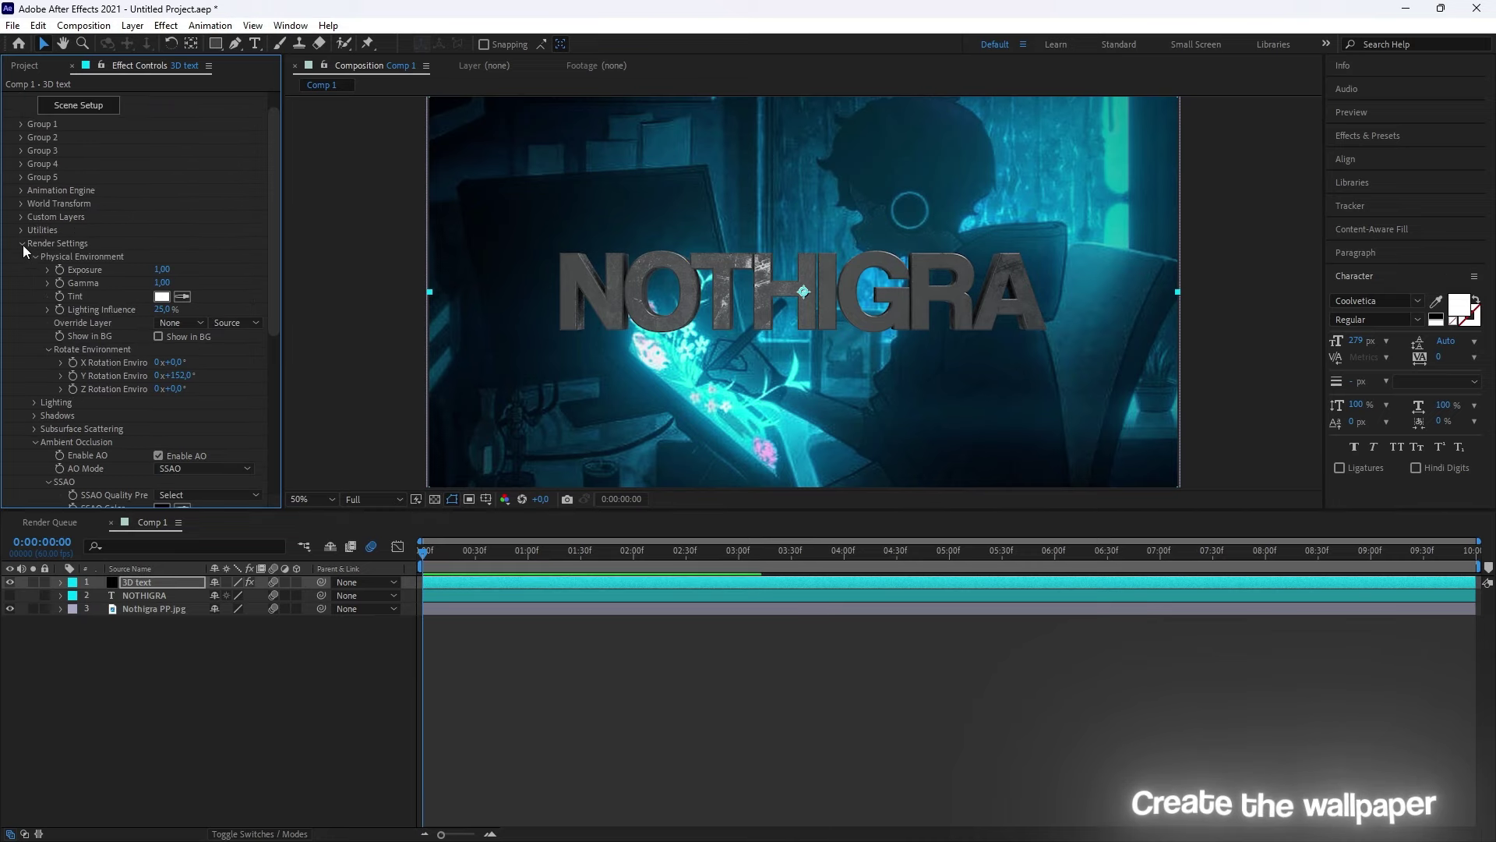
Step: Apply BCC Fast Lens Blur to the desk background image
left_click(492, 611)
key("ctrl+space")
type("fast")
key("Return")
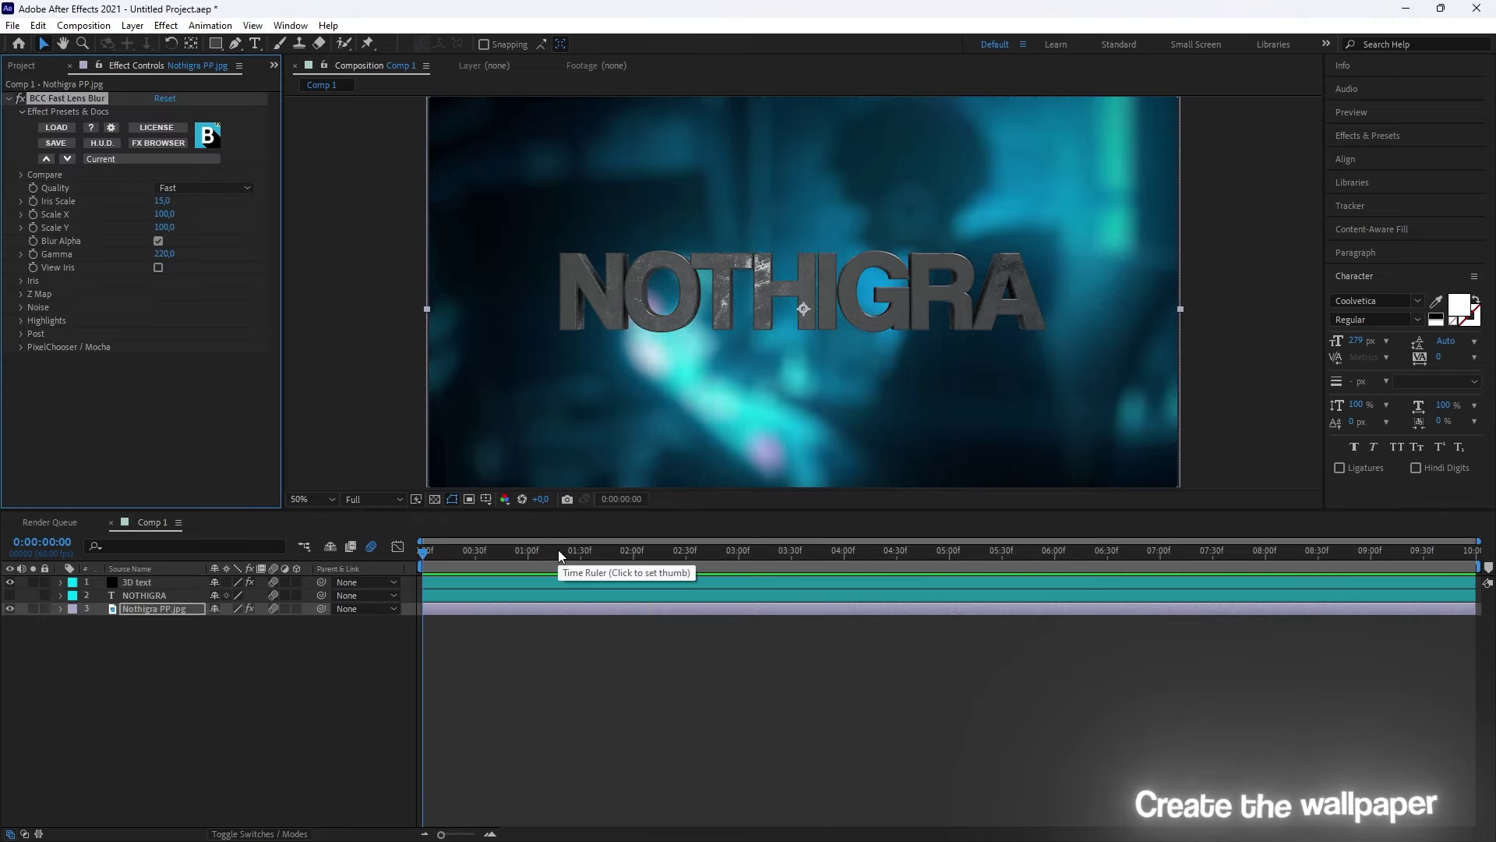
Step: Bend the 3D title 25° on X and pick a bright blue tint highlight colour
key("comma")
left_click(21, 150)
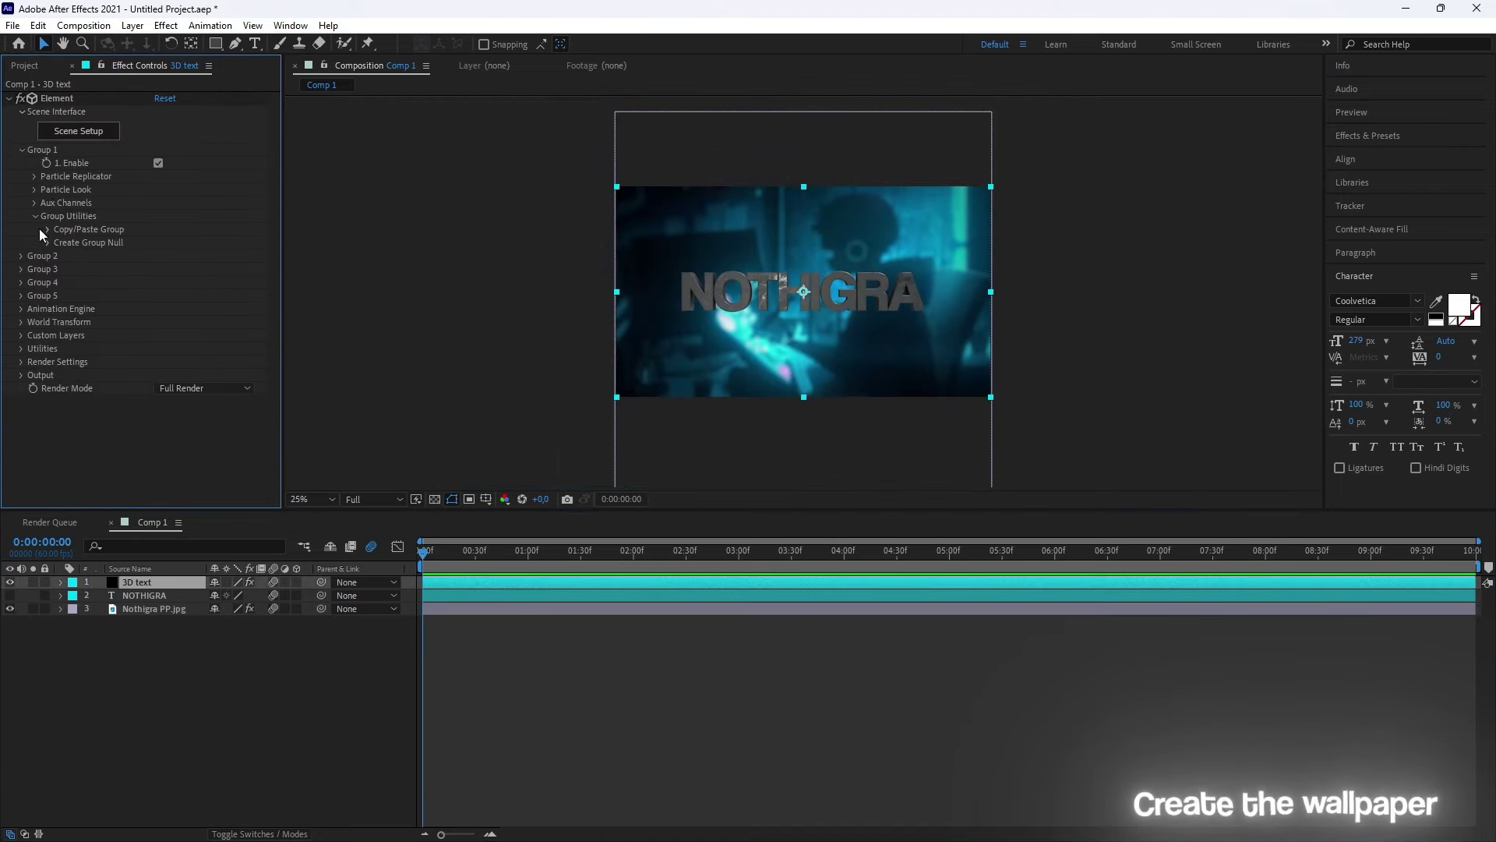
left_click(35, 189)
left_click(49, 307)
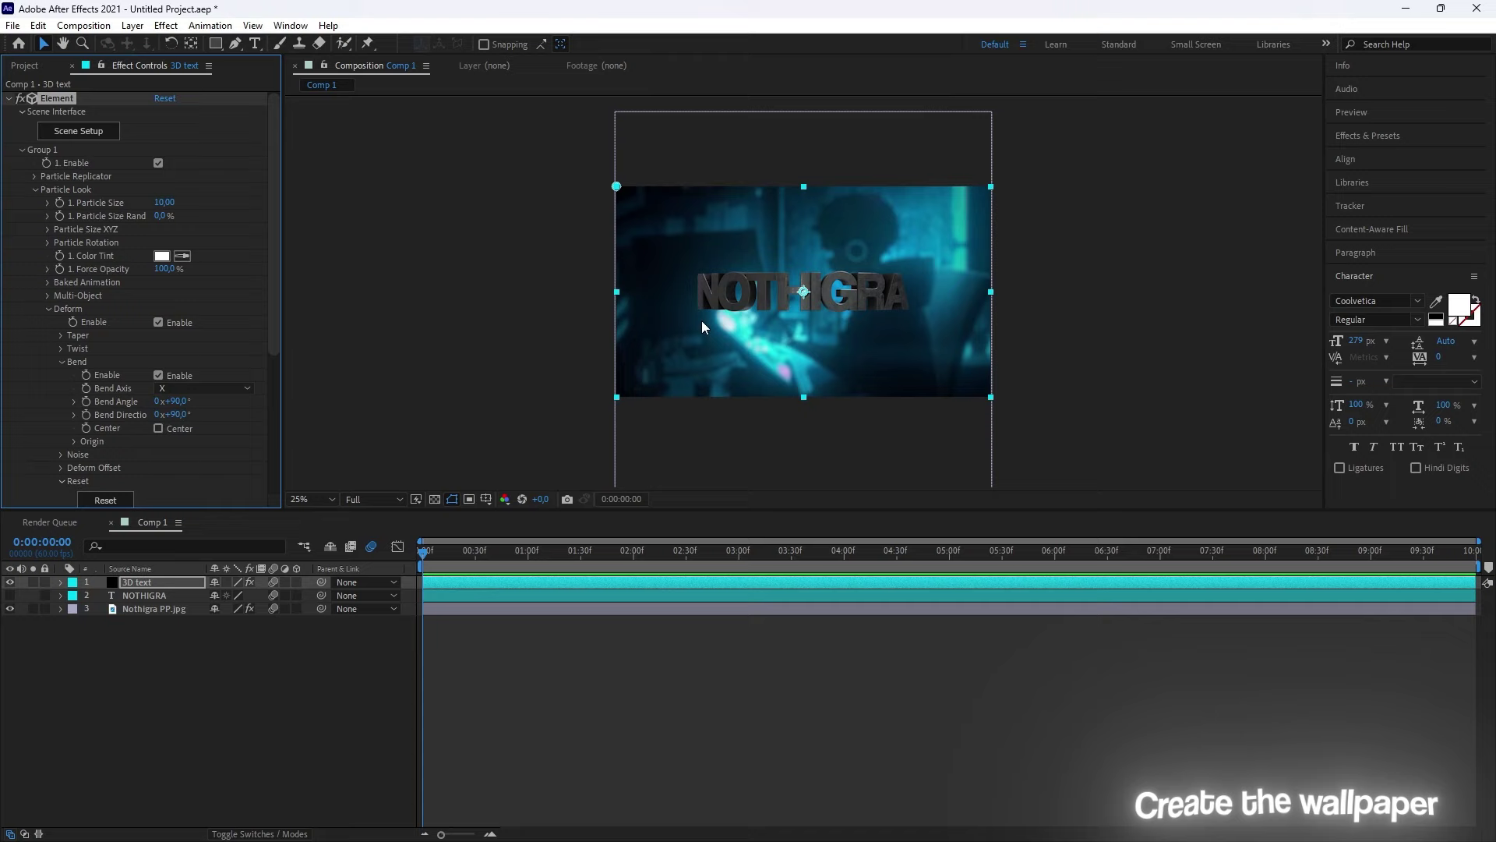
key("period")
left_click_drag(170, 401, 115, 408)
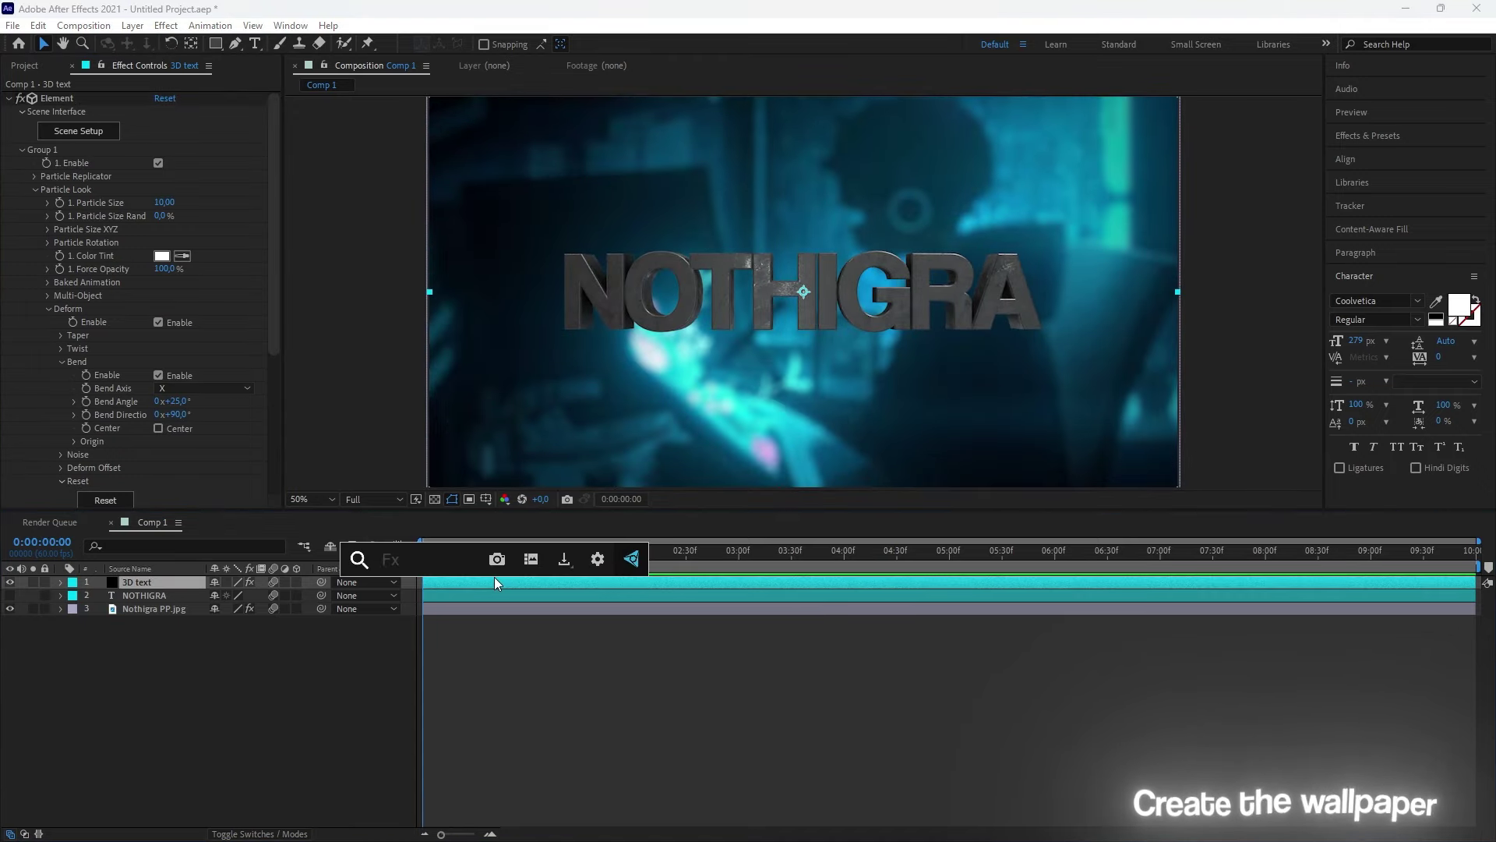
left_click(161, 474)
left_click_drag(340, 389, 345, 352)
Step: Confirm the blue tint and add Deep Glow with raised exposure and threshold 0
left_click(495, 378)
key("ctrl+space")
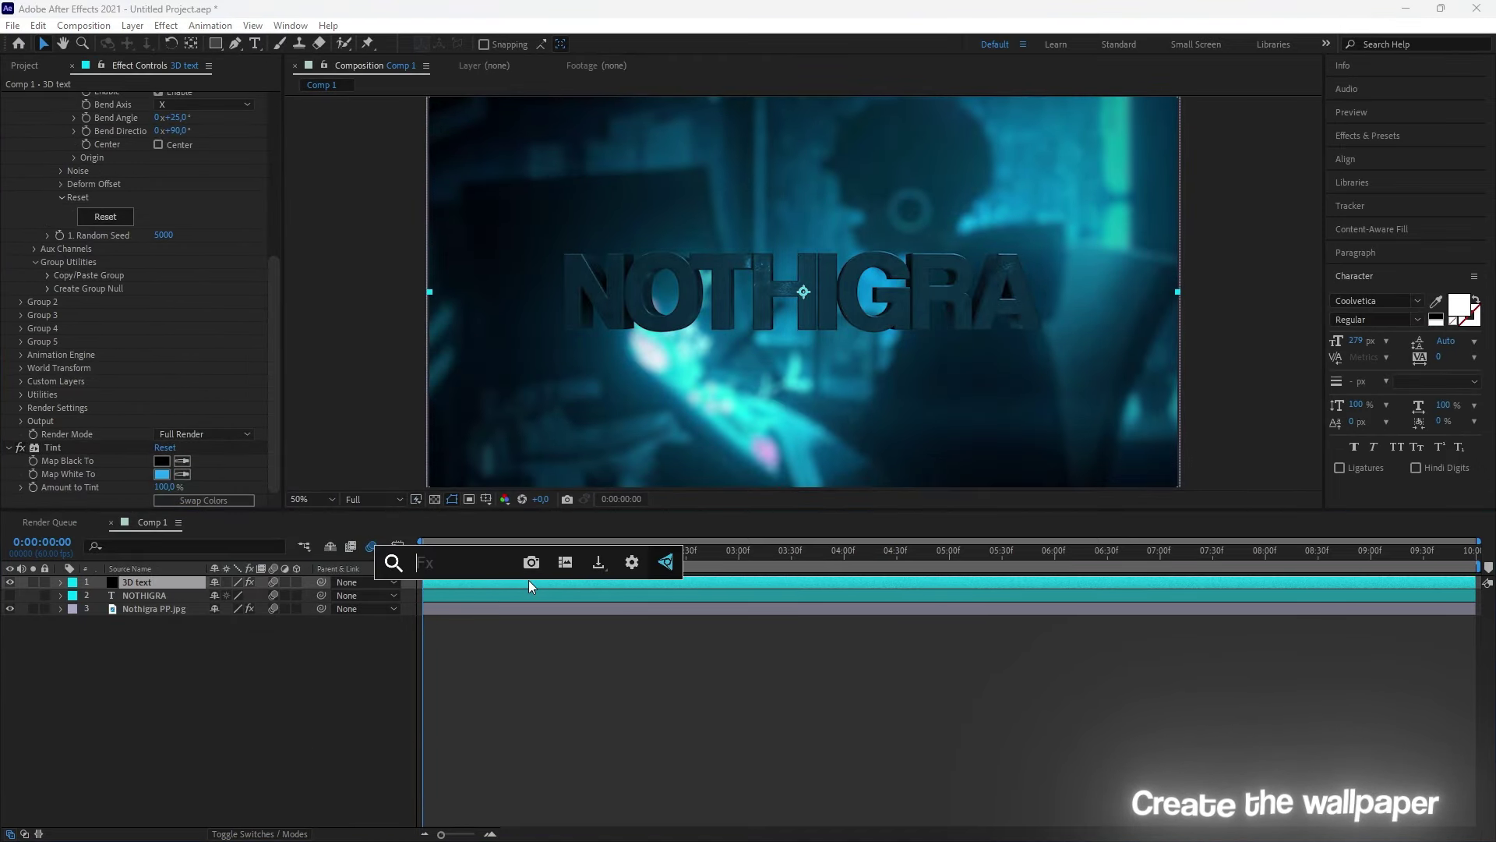
type("deep glow")
key("Return")
mouse_move(162, 222)
left_mouse_down()
mouse_move(248, 222)
mouse_move(148, 208)
mouse_move(184, 248)
mouse_move(258, 262)
left_mouse_up()
left_click(21, 236)
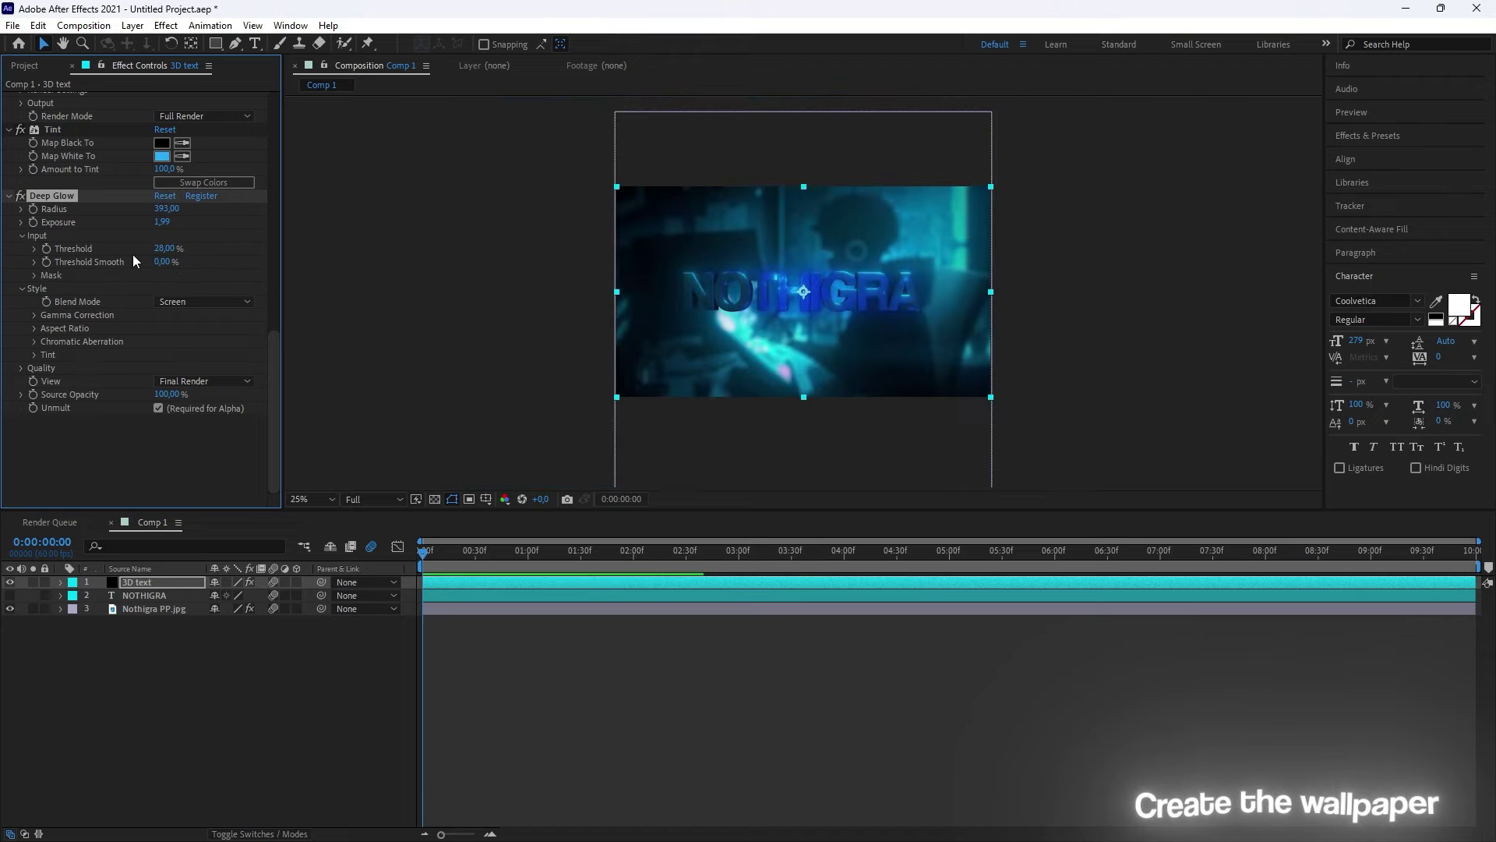
left_click_drag(139, 247, 117, 248)
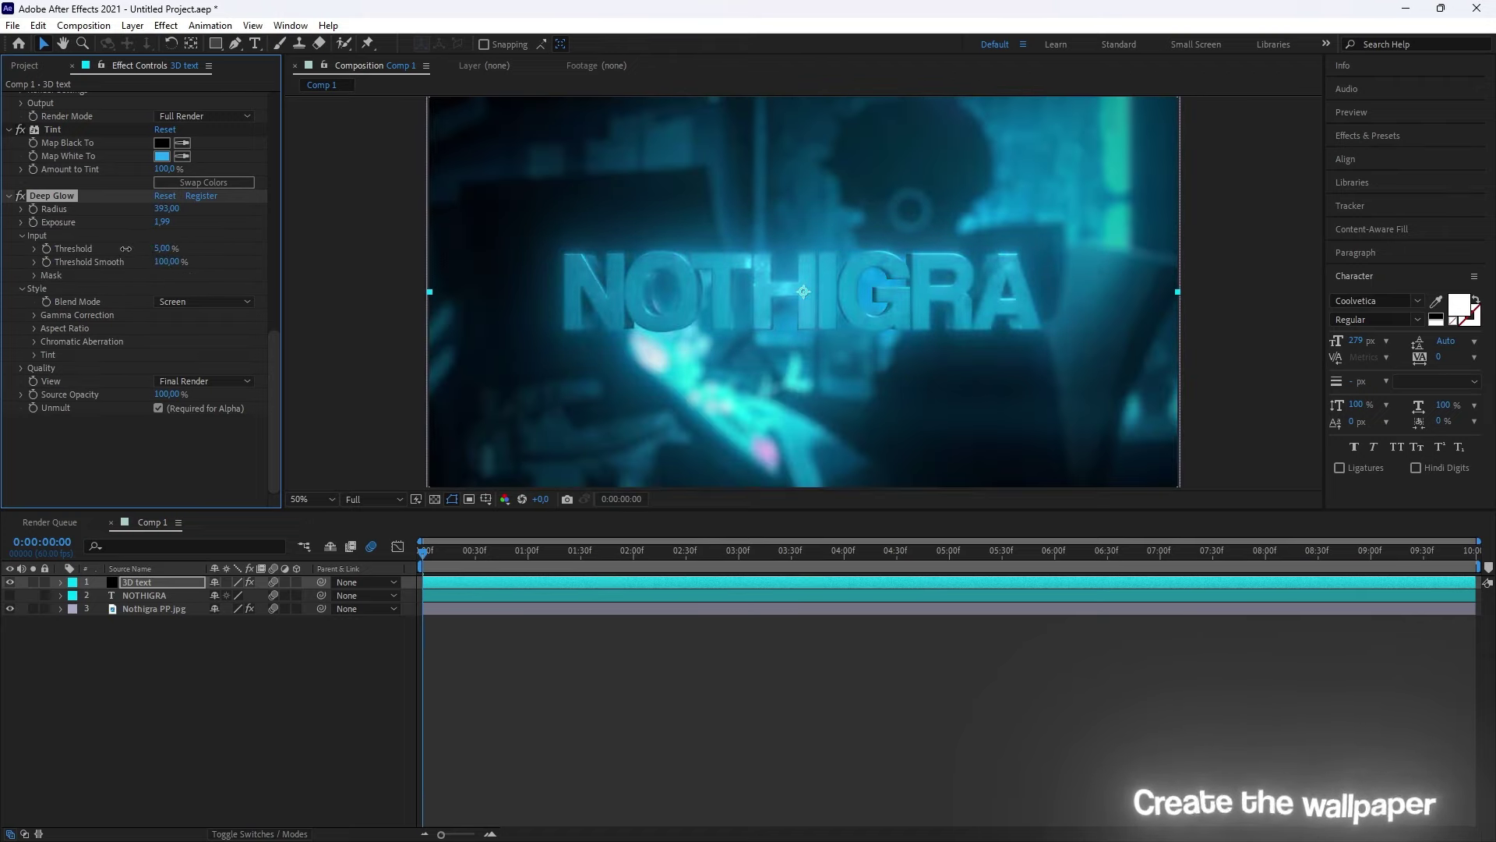
Step: Add a Curves effect with a contrast-boosting RGB curve, reordered in the stack
key("ctrl+space")
type("curves")
key("Return")
left_click_drag(133, 362, 148, 372)
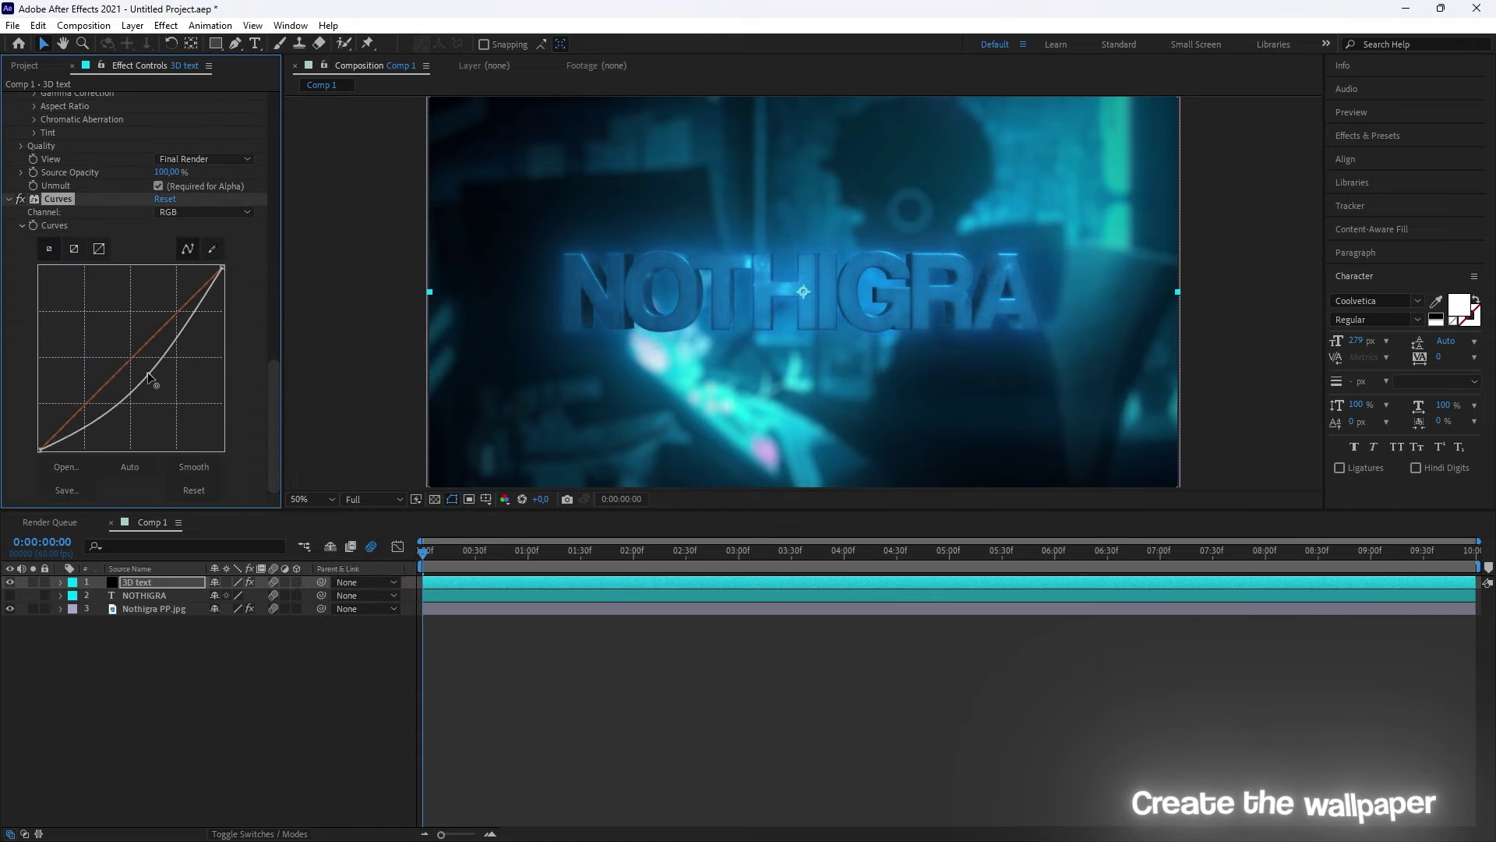
left_click_drag(55, 234, 77, 447)
left_click_drag(156, 389, 131, 421)
left_click_drag(160, 399, 146, 381)
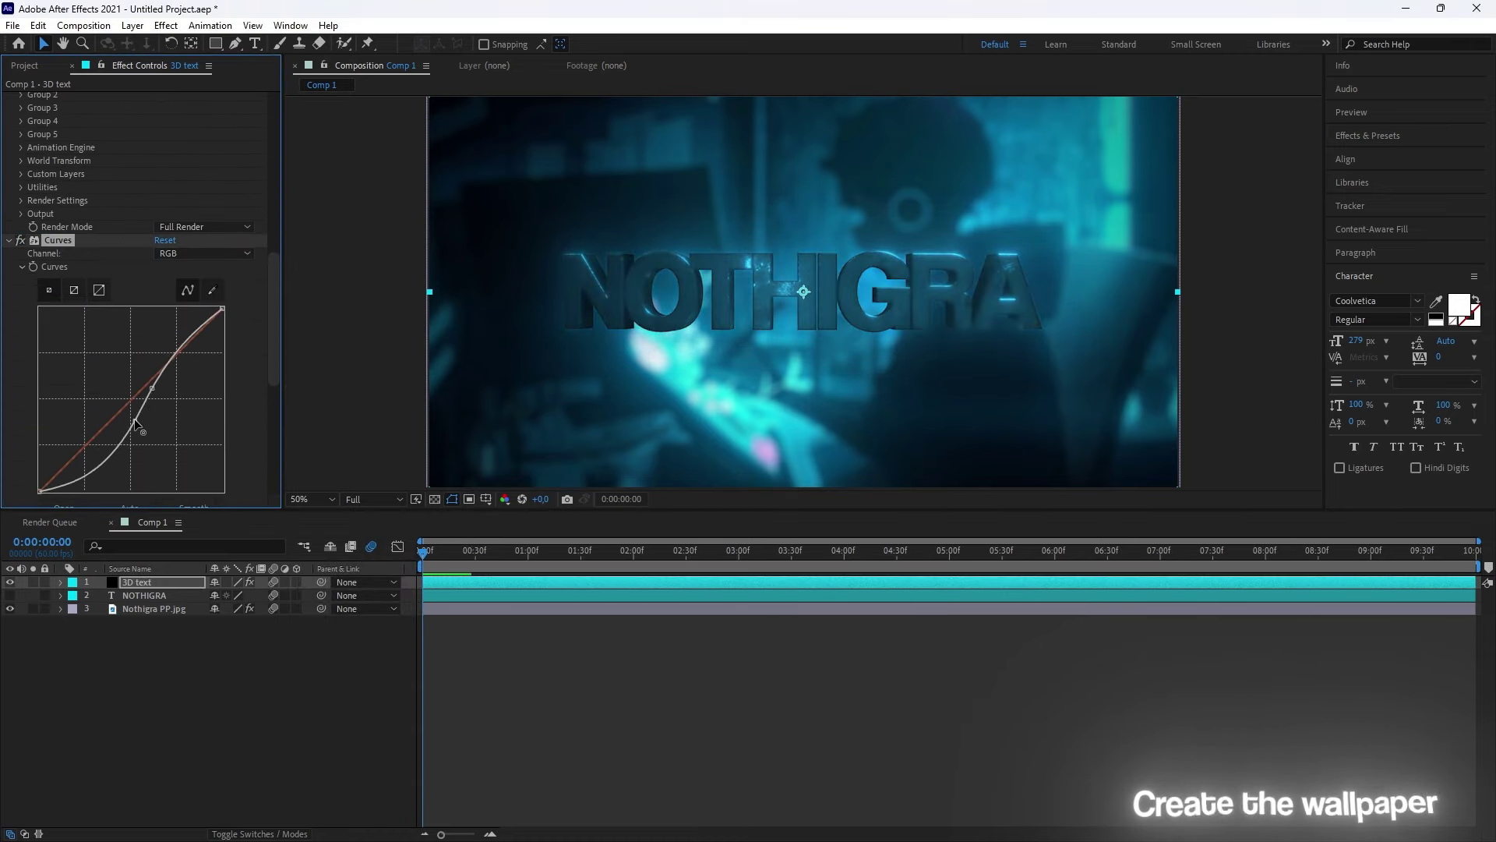
scroll(148, 384, "down", 5)
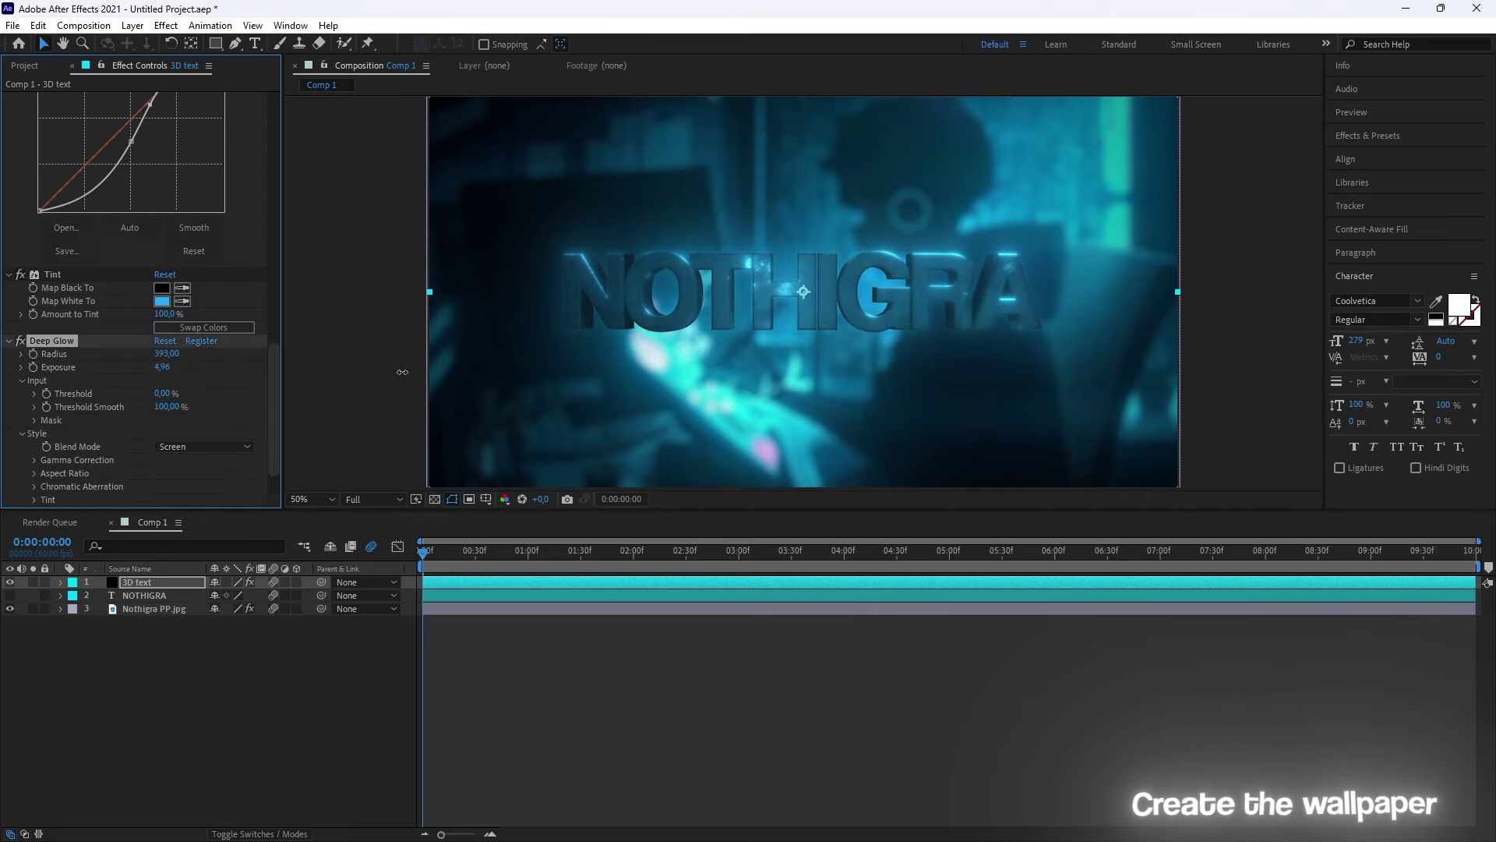
Step: Duplicate Deep Glow with a smaller radius and remove the plain drop shadow effects
key("ctrl+d")
scroll(57, 338, "down", 5)
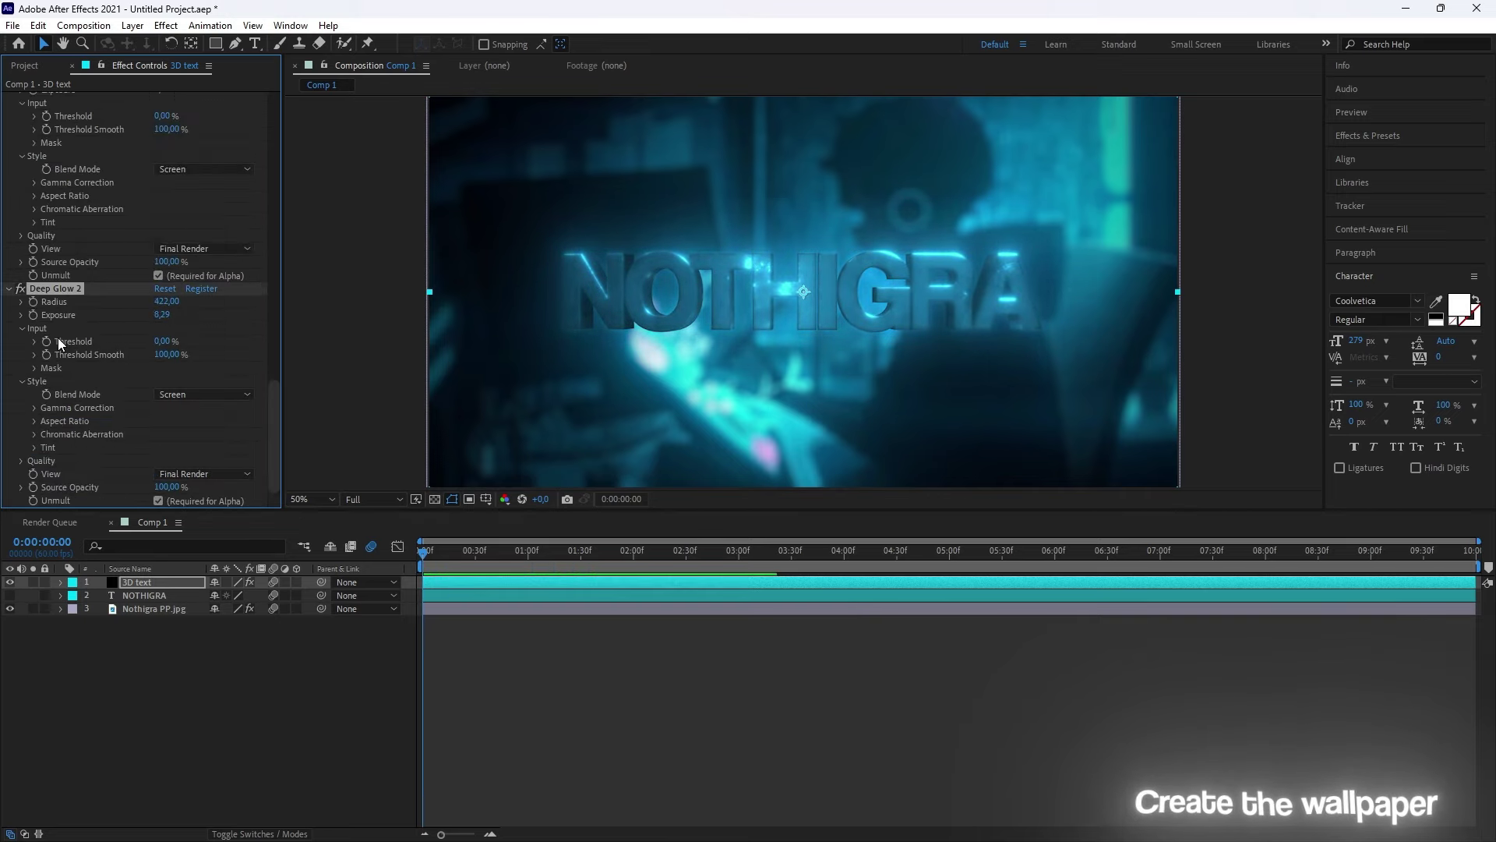
left_click_drag(166, 301, 93, 301)
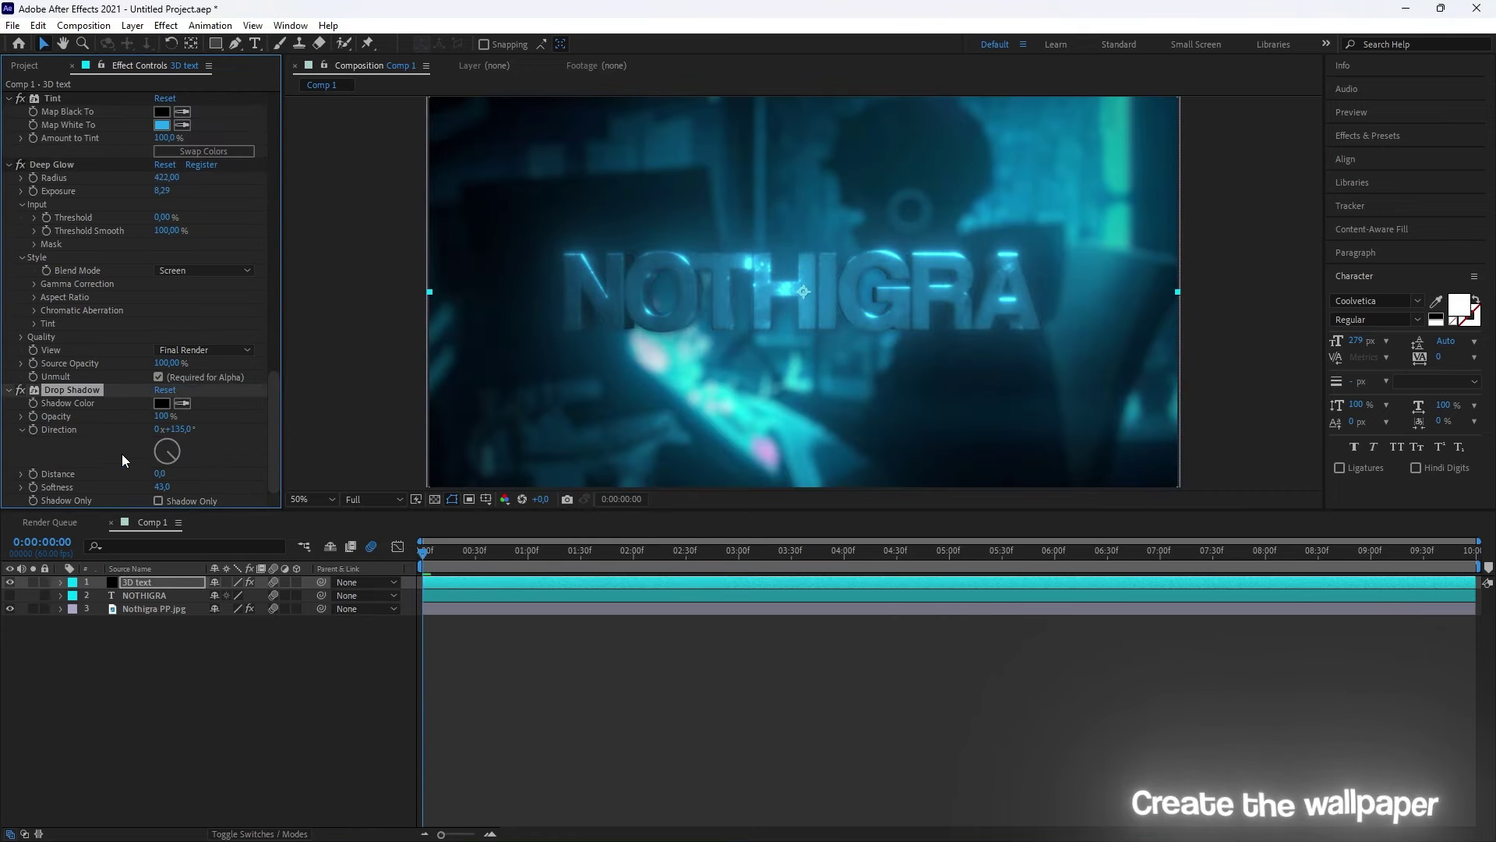
key("ctrl+d")
left_click_drag(156, 489, 162, 489)
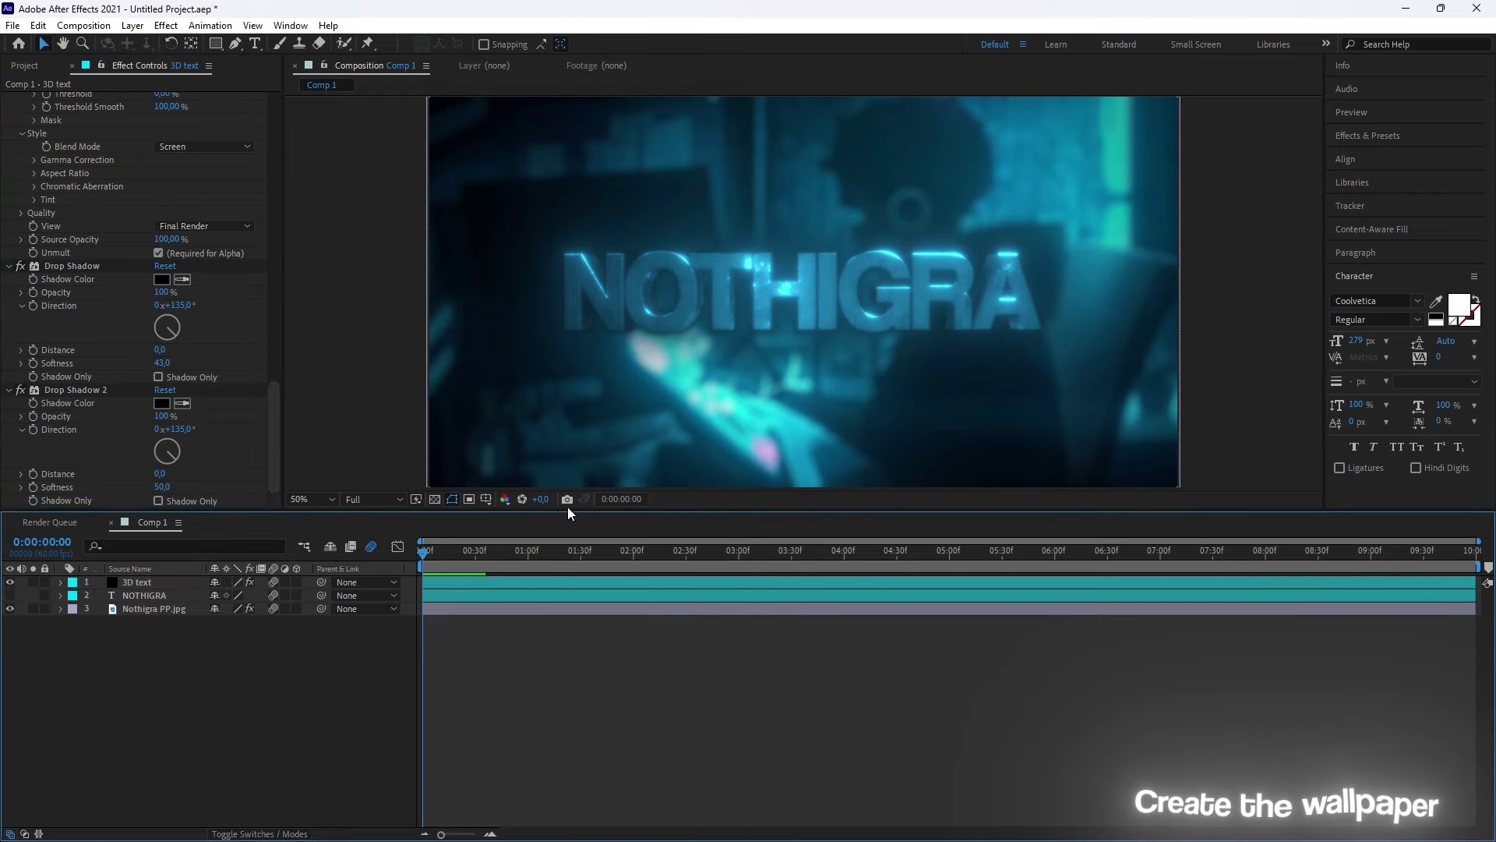
left_click(25, 391)
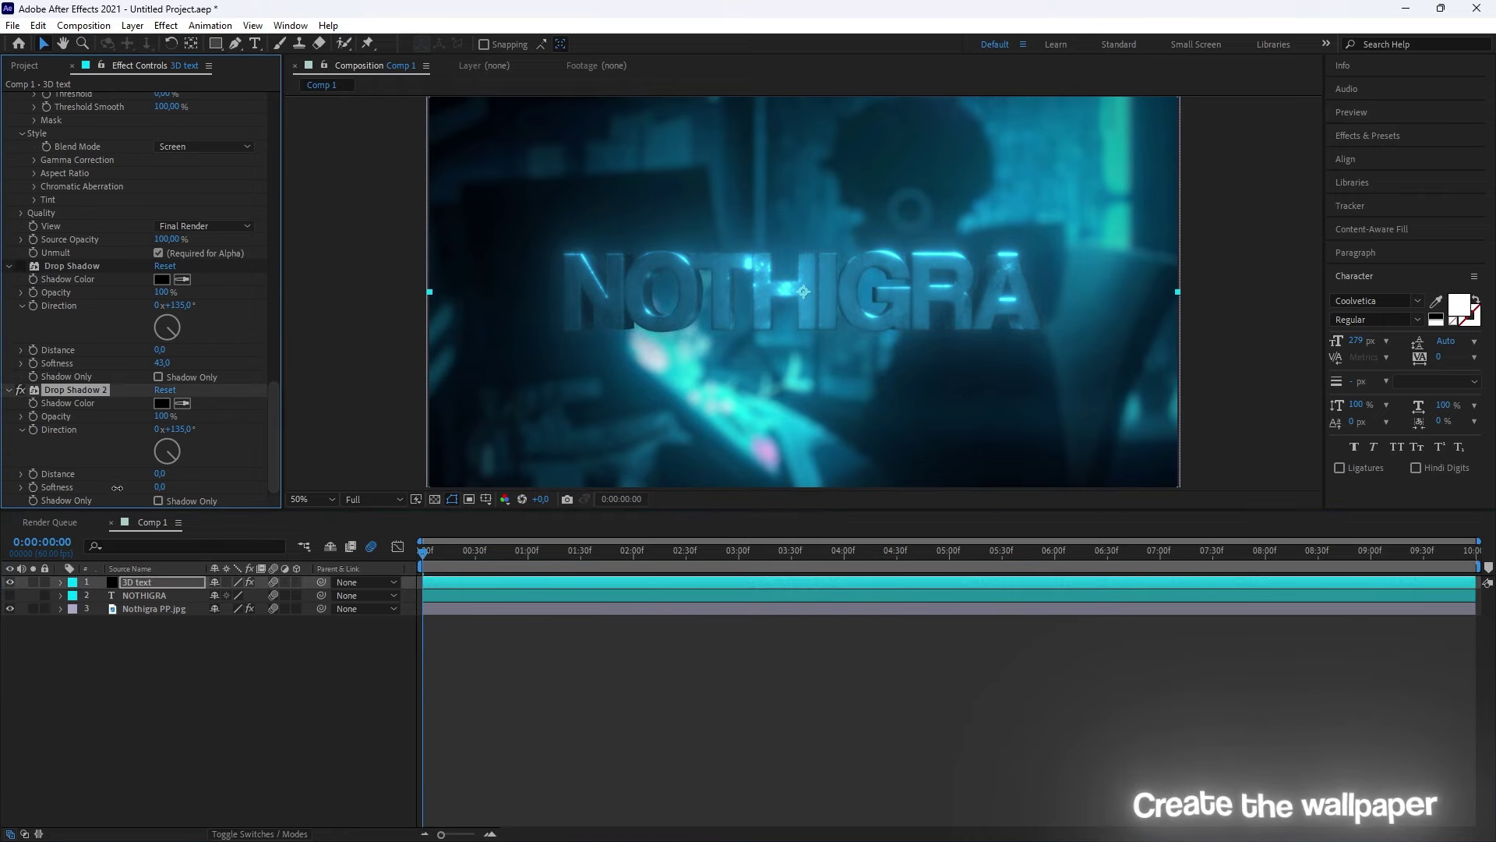
scroll(367, 393, "down", 2)
key("Delete")
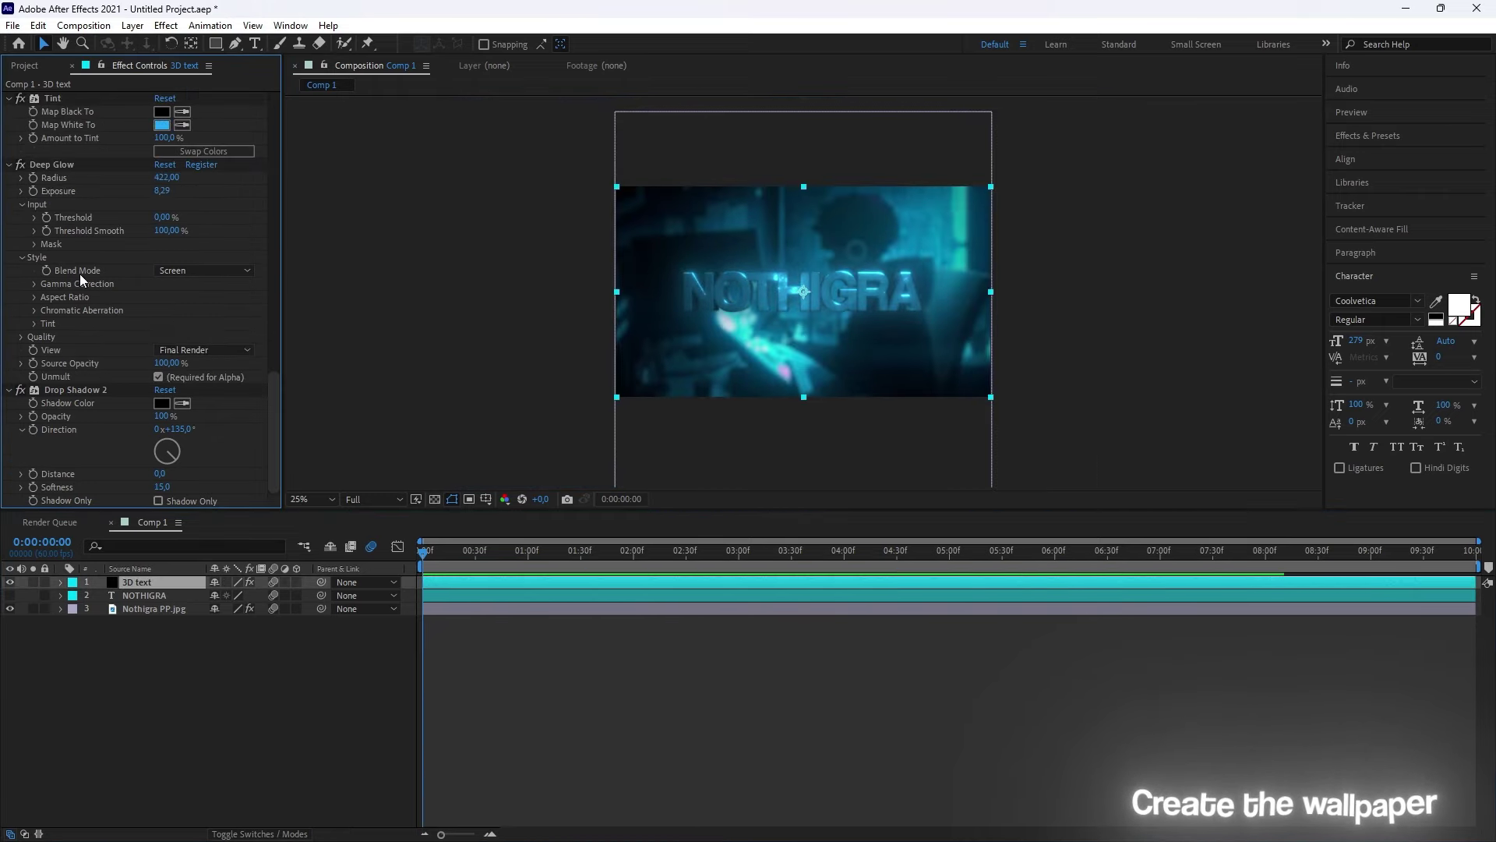
Step: Apply BCC Drop Shadow to the title with shadow intensity 82
key("ctrl+space")
type("bcc dro")
key("Down")
key("Return")
scroll(680, 363, "up", 2)
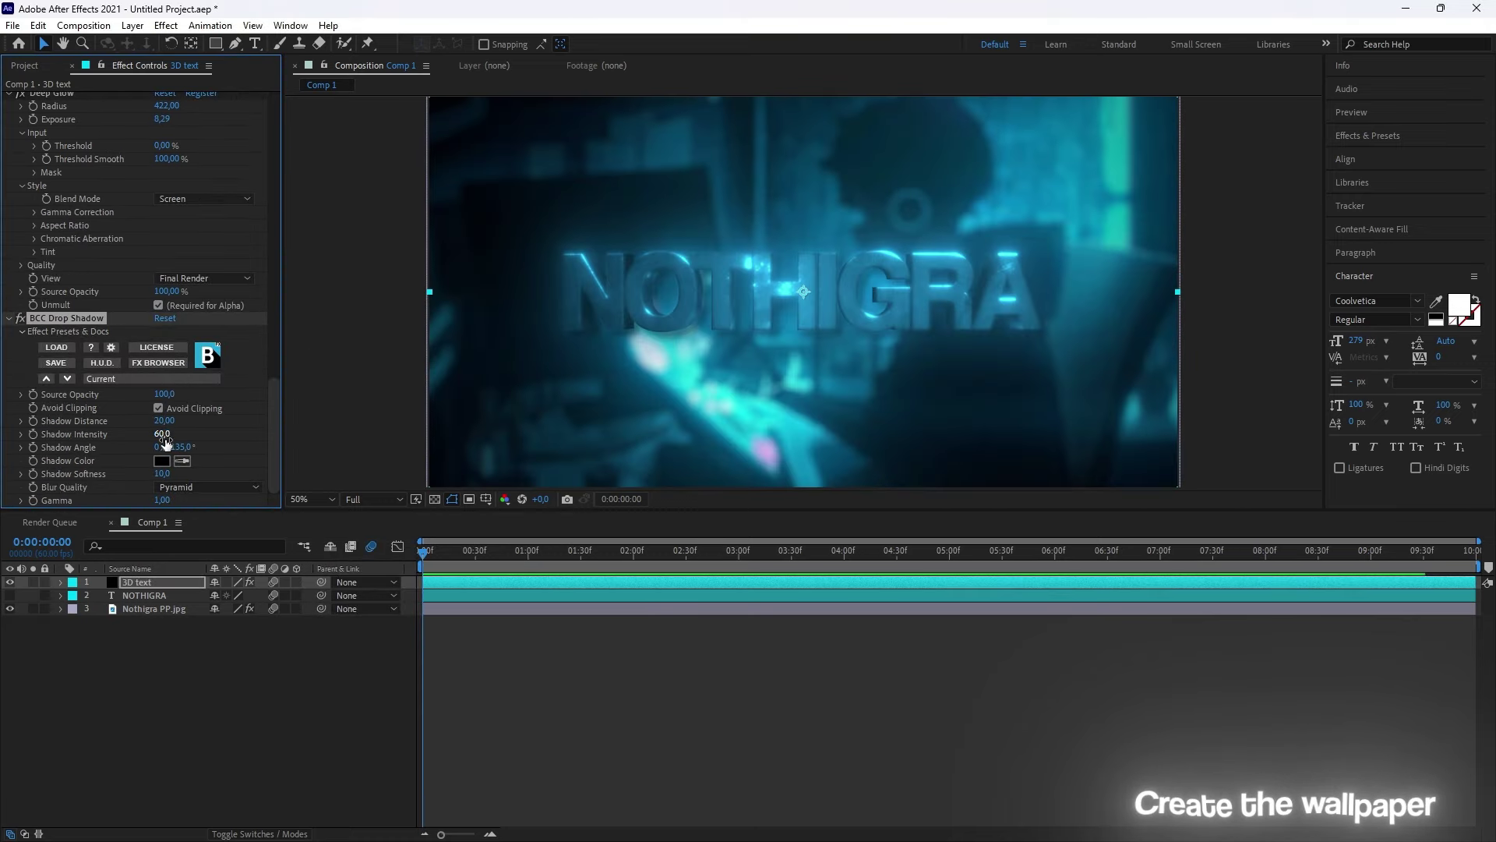
left_click_drag(205, 434, 834, 473)
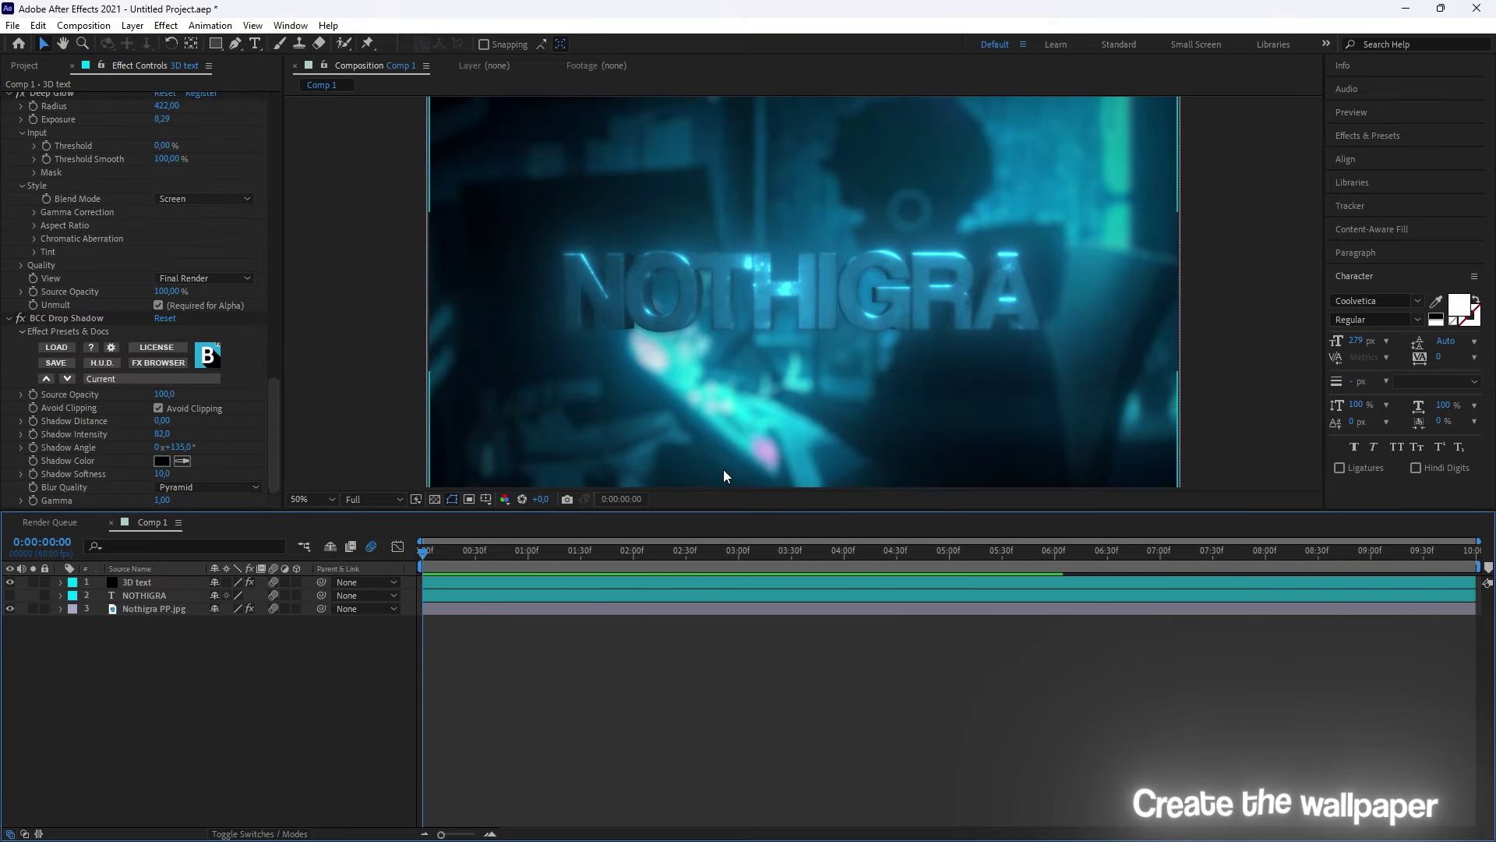
left_click(535, 612)
Step: Pre-compose all layers into Pre-comp 1 and add a stronger Simple Choker inside
left_click(466, 583, "shift")
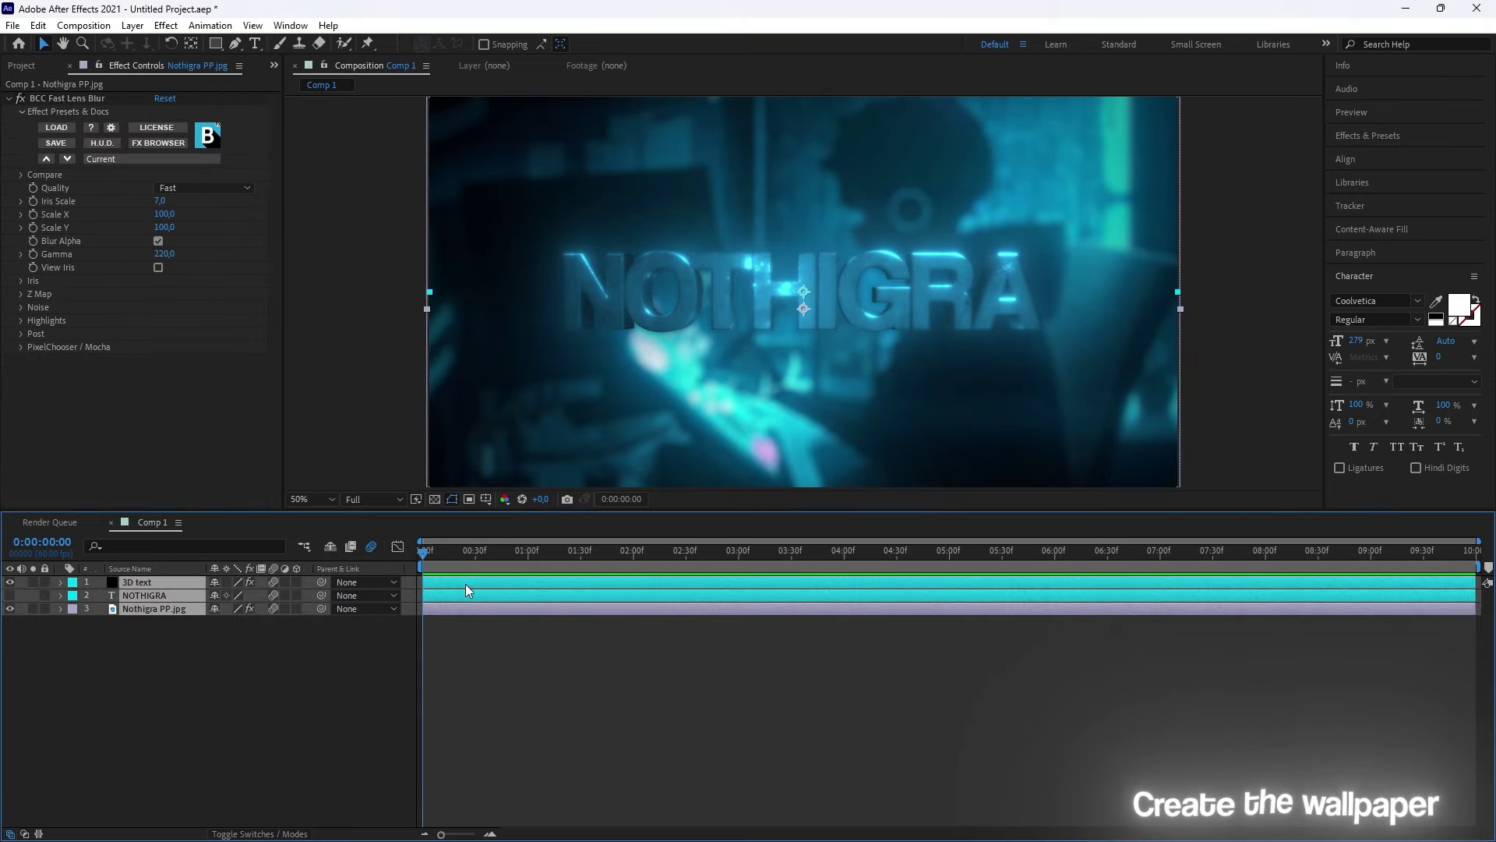
key("ctrl+shift+c")
left_click(675, 526)
double_click(478, 583)
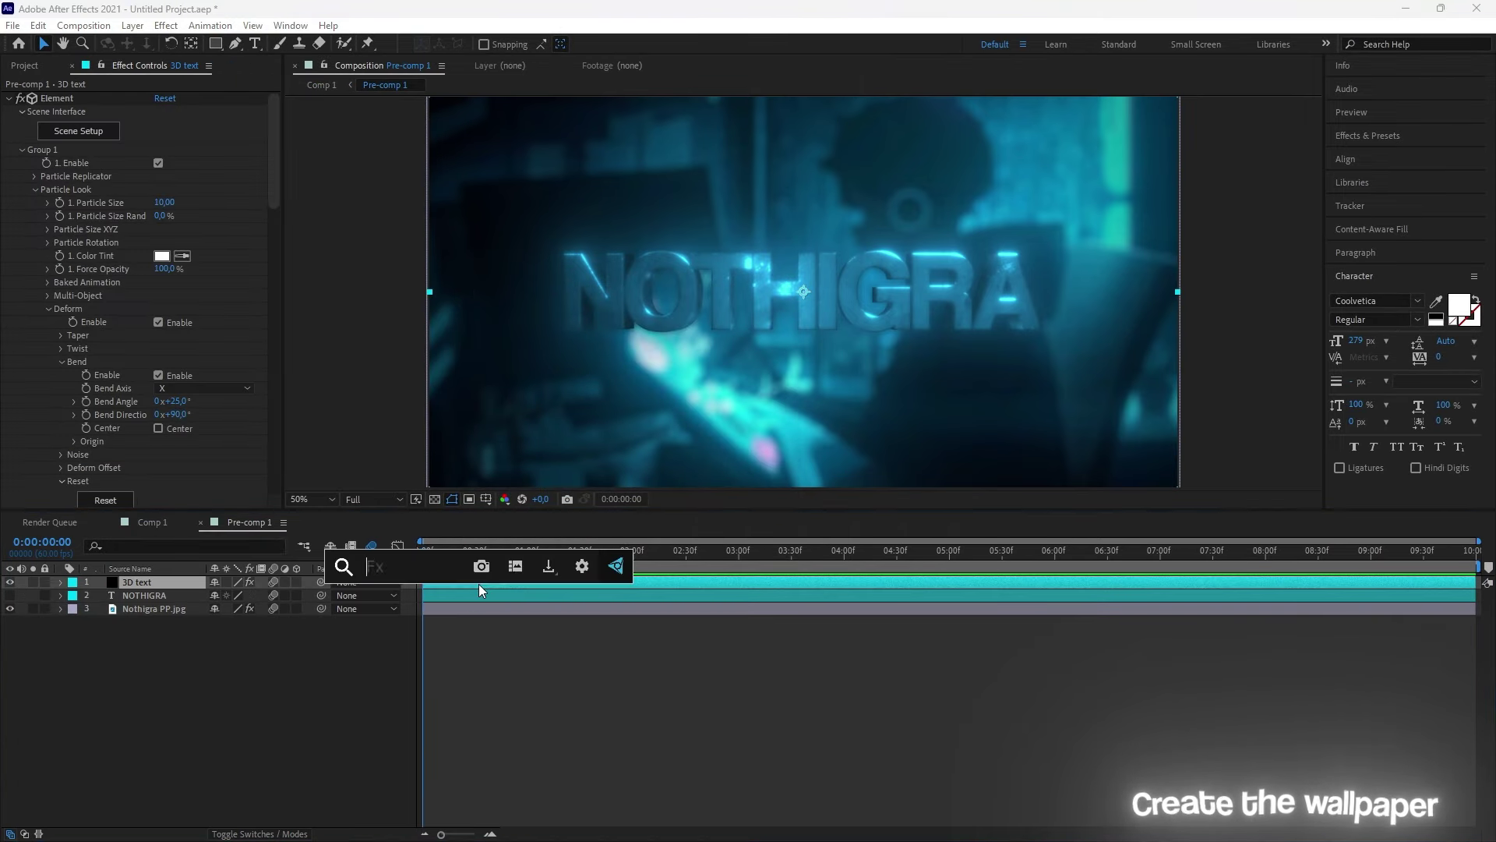
key("ctrl+space")
type("choke")
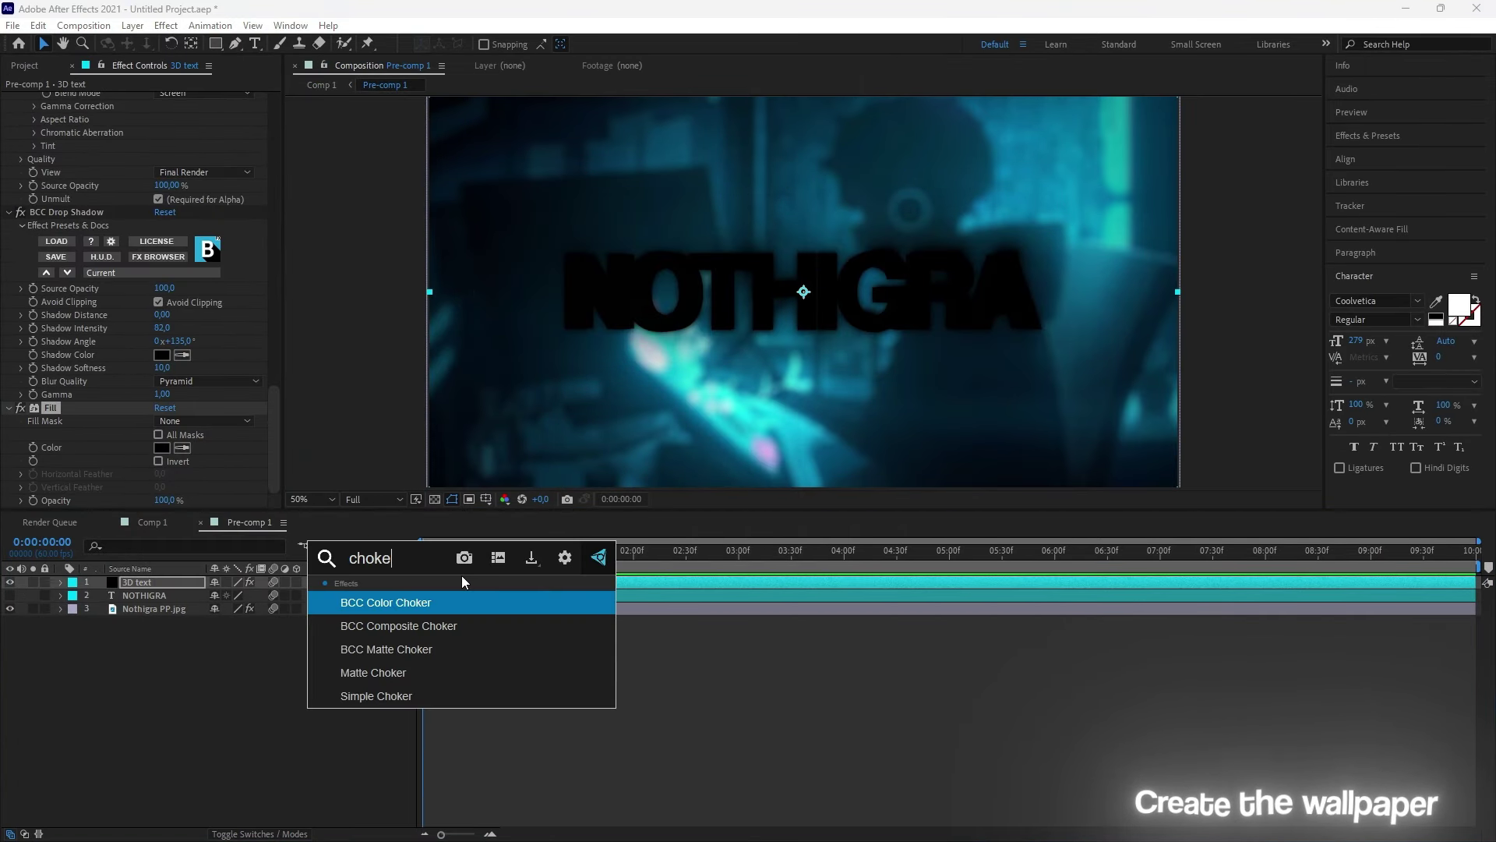
key("Down")
key("Down")
key("Down")
key("Return")
left_click_drag(162, 499, 220, 500)
Step: Add an adjustment layer in Pre-comp 1 and set Comp 1's top layer to Screen
right_click(401, 662)
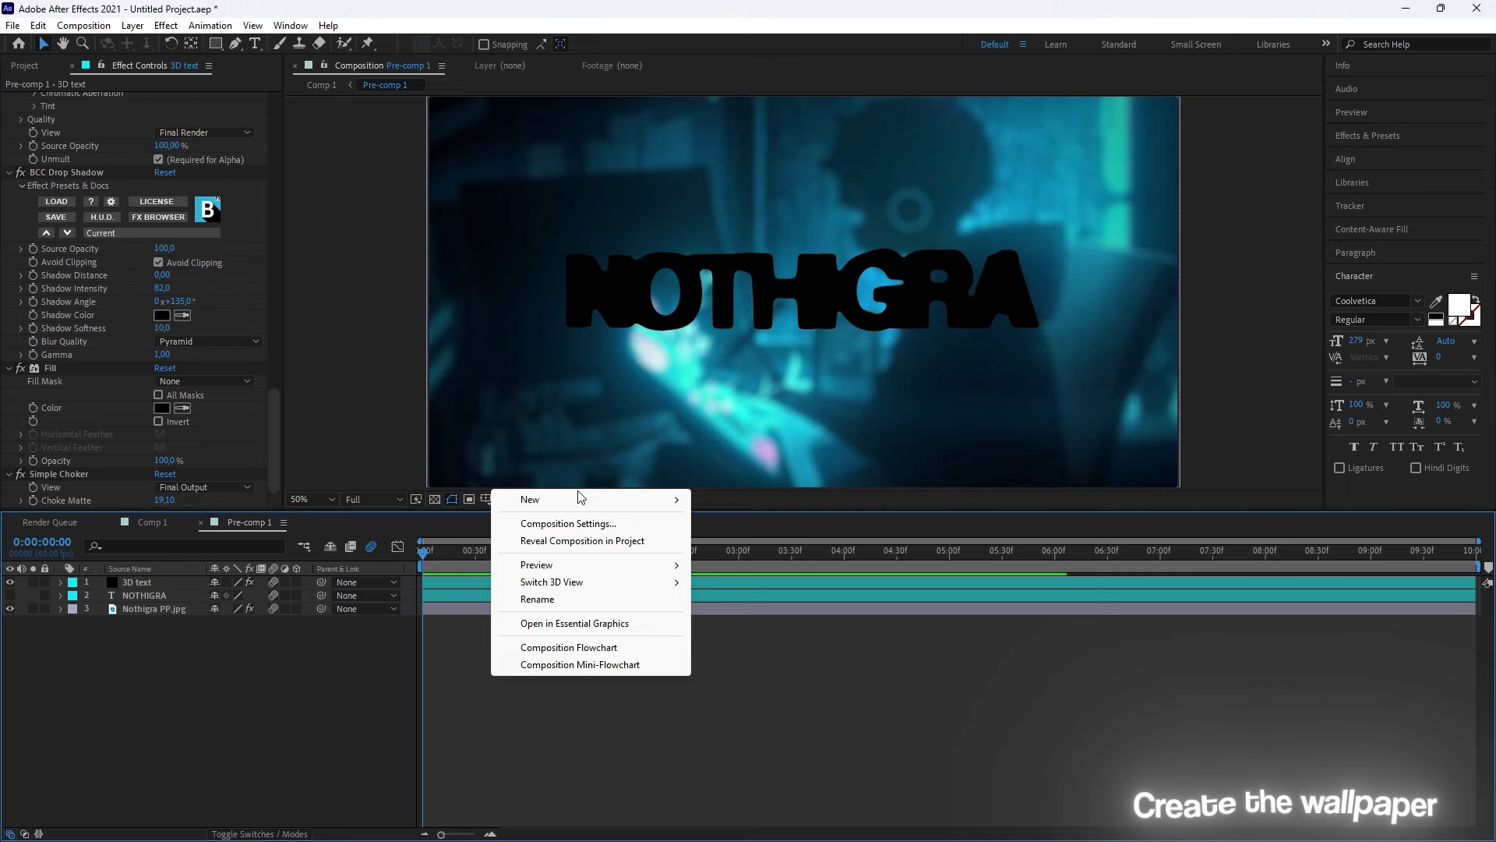
left_click(642, 599)
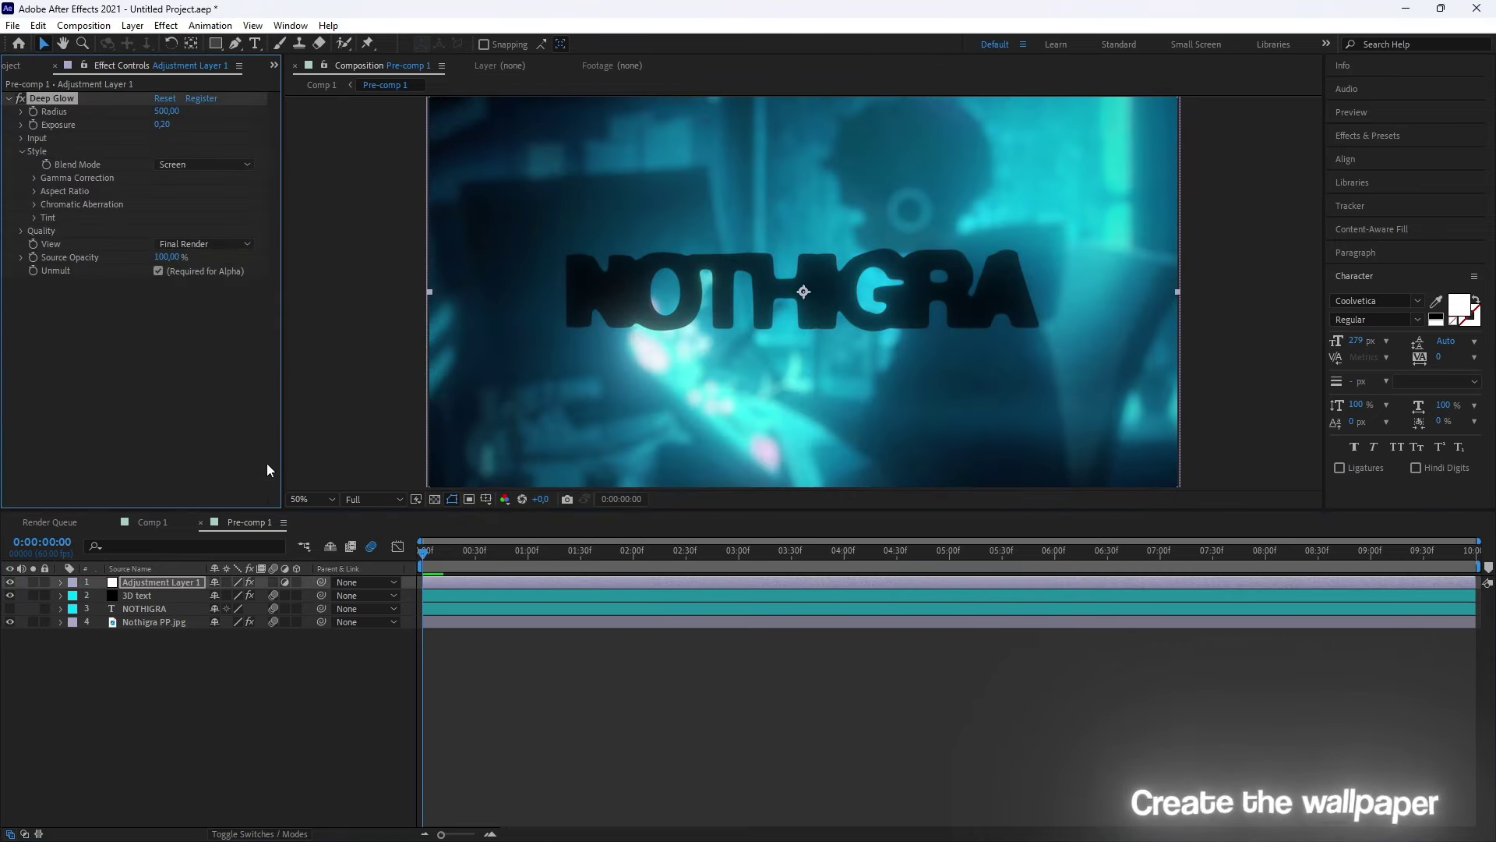
left_click(152, 522)
left_click(294, 834)
left_click(234, 582)
left_click(280, 347)
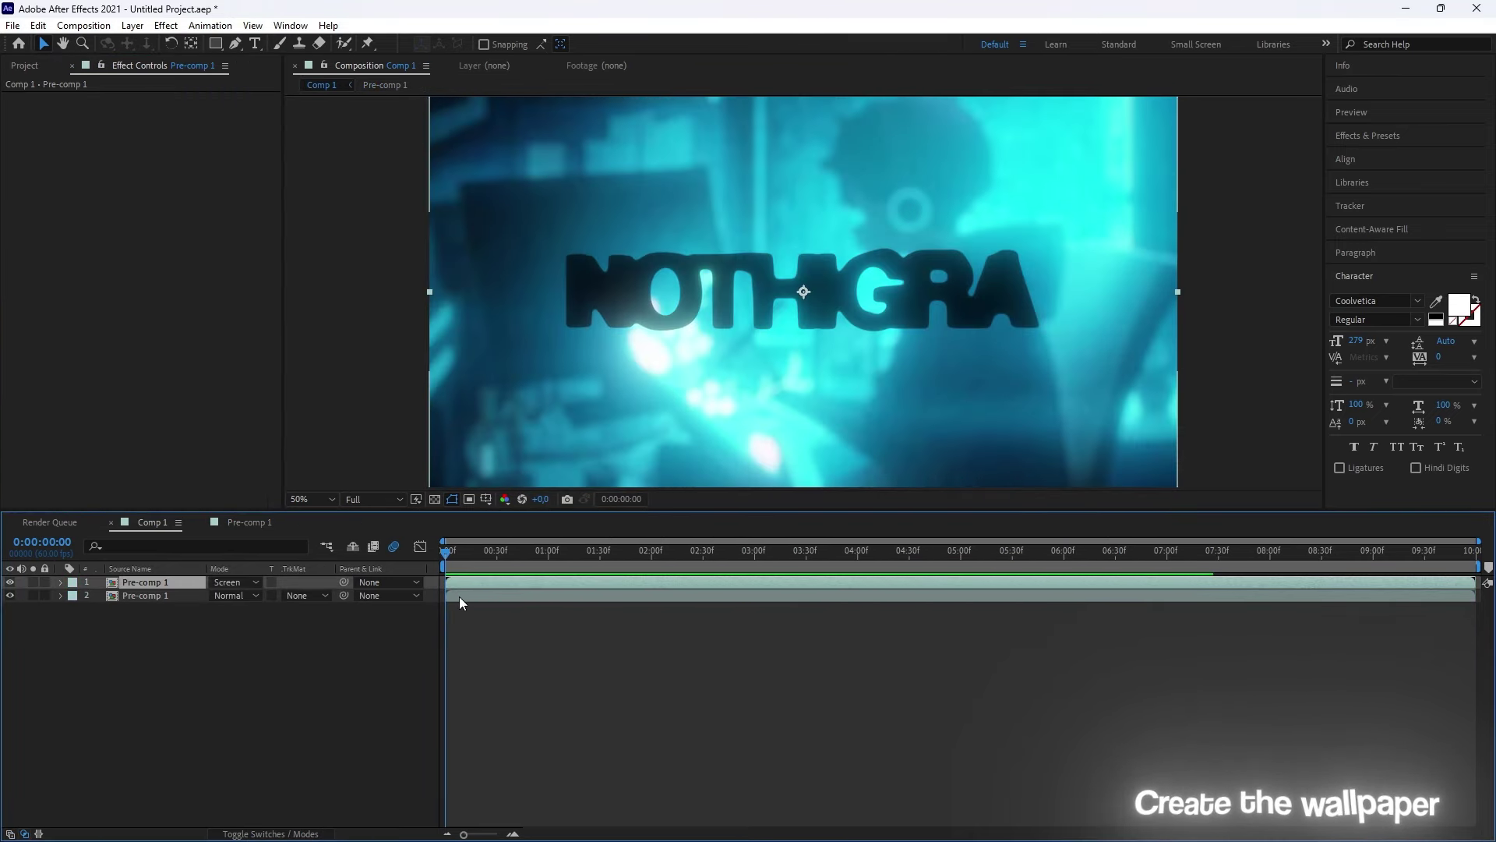
double_click(460, 596)
key("Delete")
left_click(185, 522)
Step: In Pre-comp 1, delete the 3D text layer and review the Choker and Element settings
double_click(460, 586)
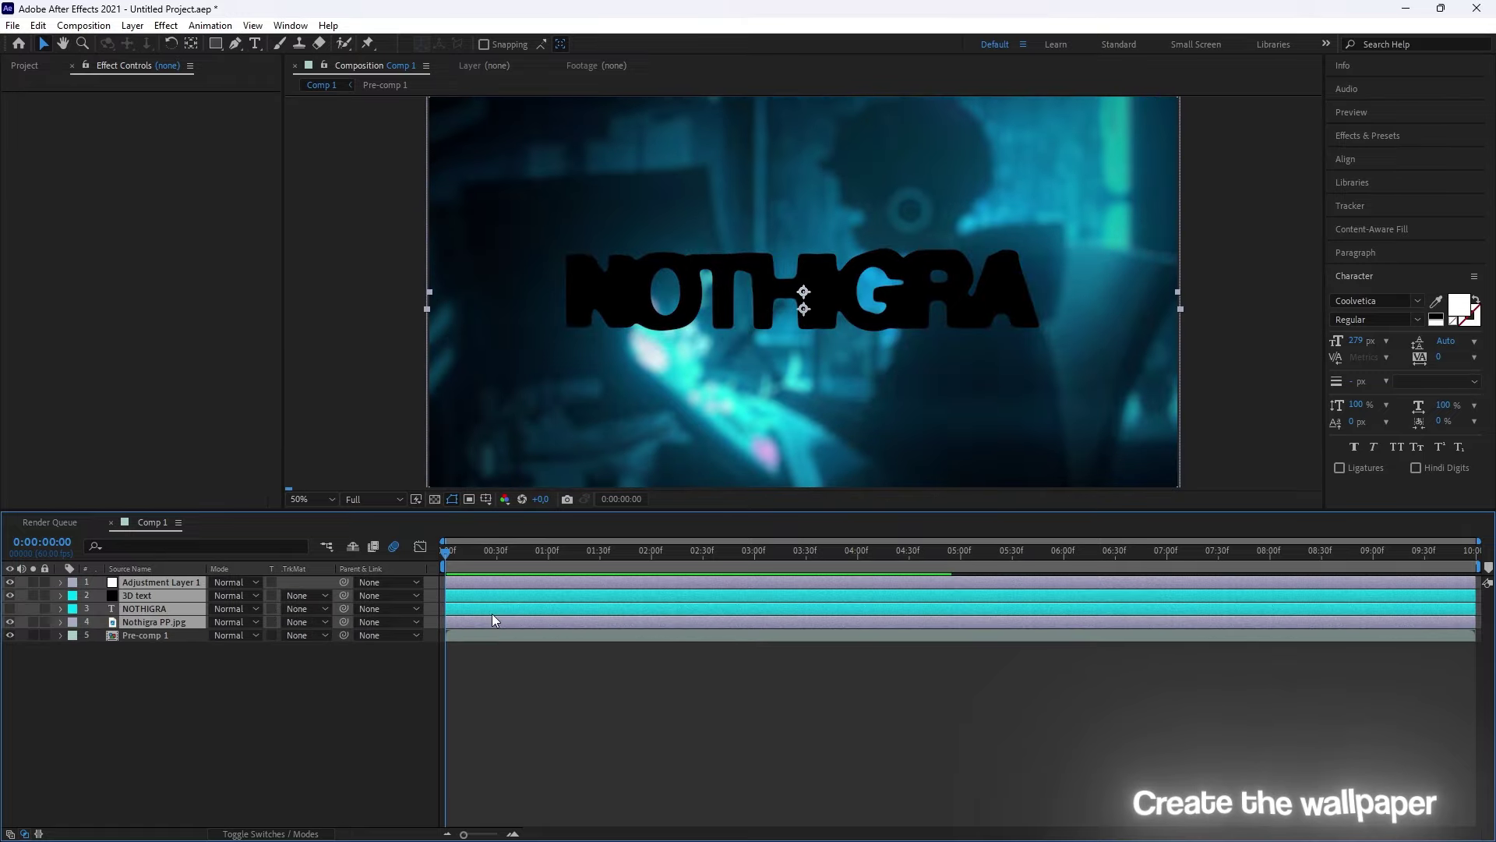
left_click(475, 633)
key("Delete")
left_click(152, 581)
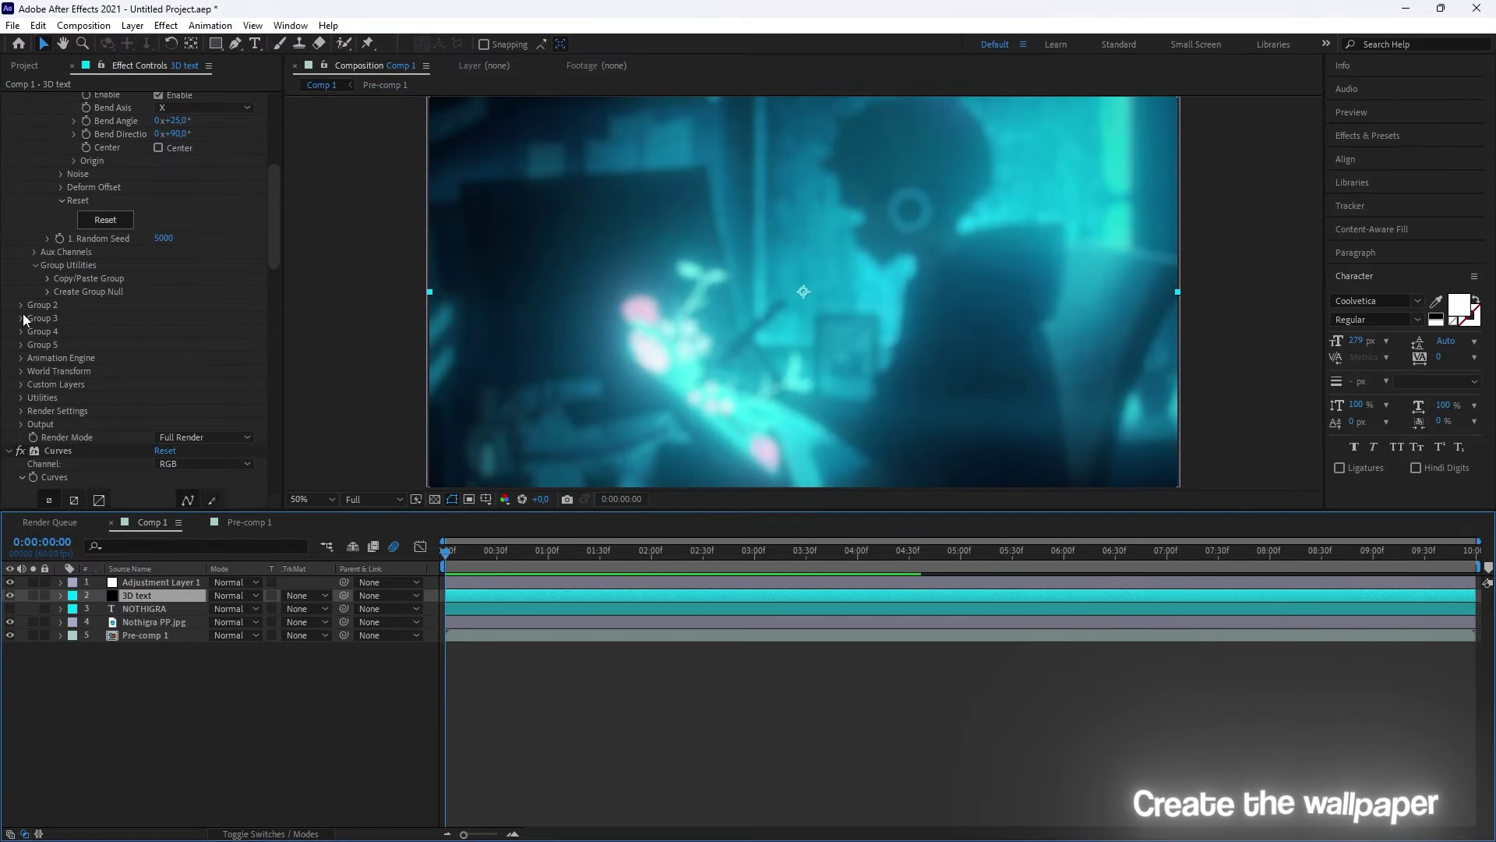
left_click(23, 318)
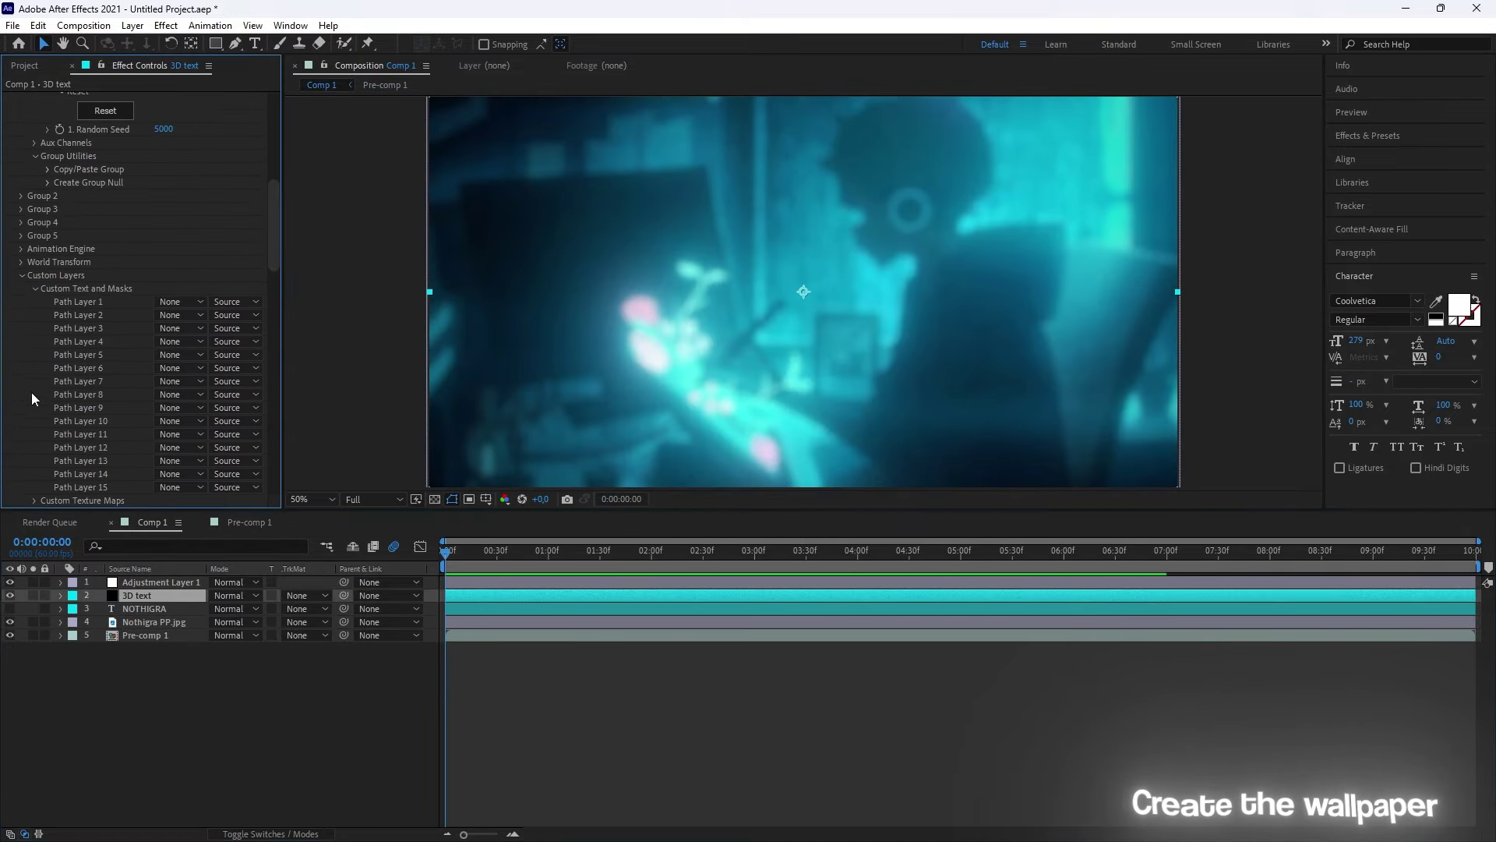
left_click(221, 378)
left_click(8, 98)
Step: Pre-compose the layers into Screen-mode Pre-comp 2 and add an adjustment layer to Comp 1
left_click(156, 622, "shift")
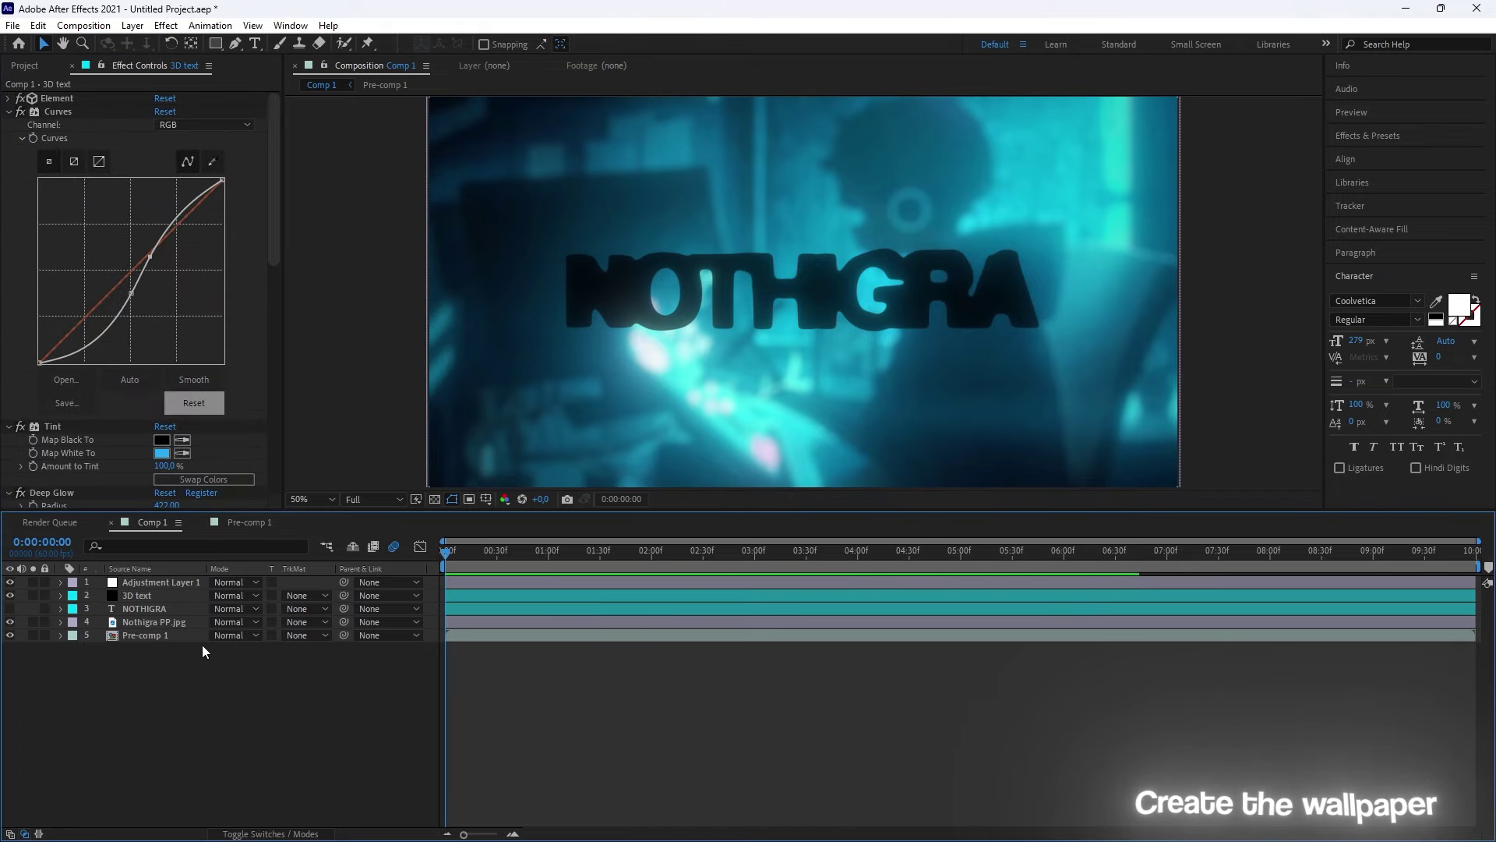
right_click(171, 616)
left_click(226, 522)
key("Return")
left_click(233, 582)
left_click(281, 338)
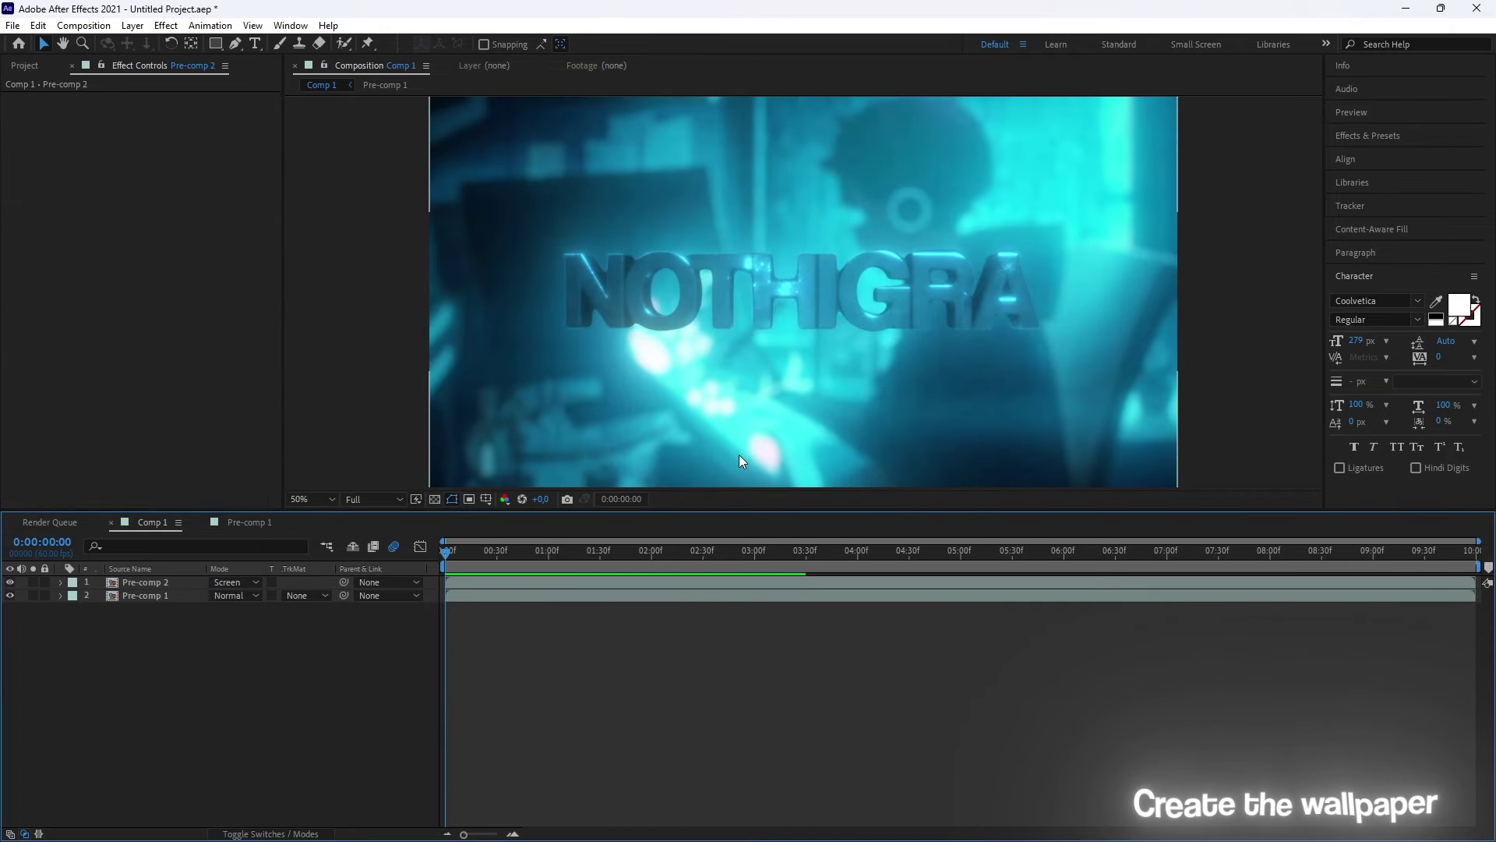
double_click(145, 582)
scroll(62, 484, "down", 5)
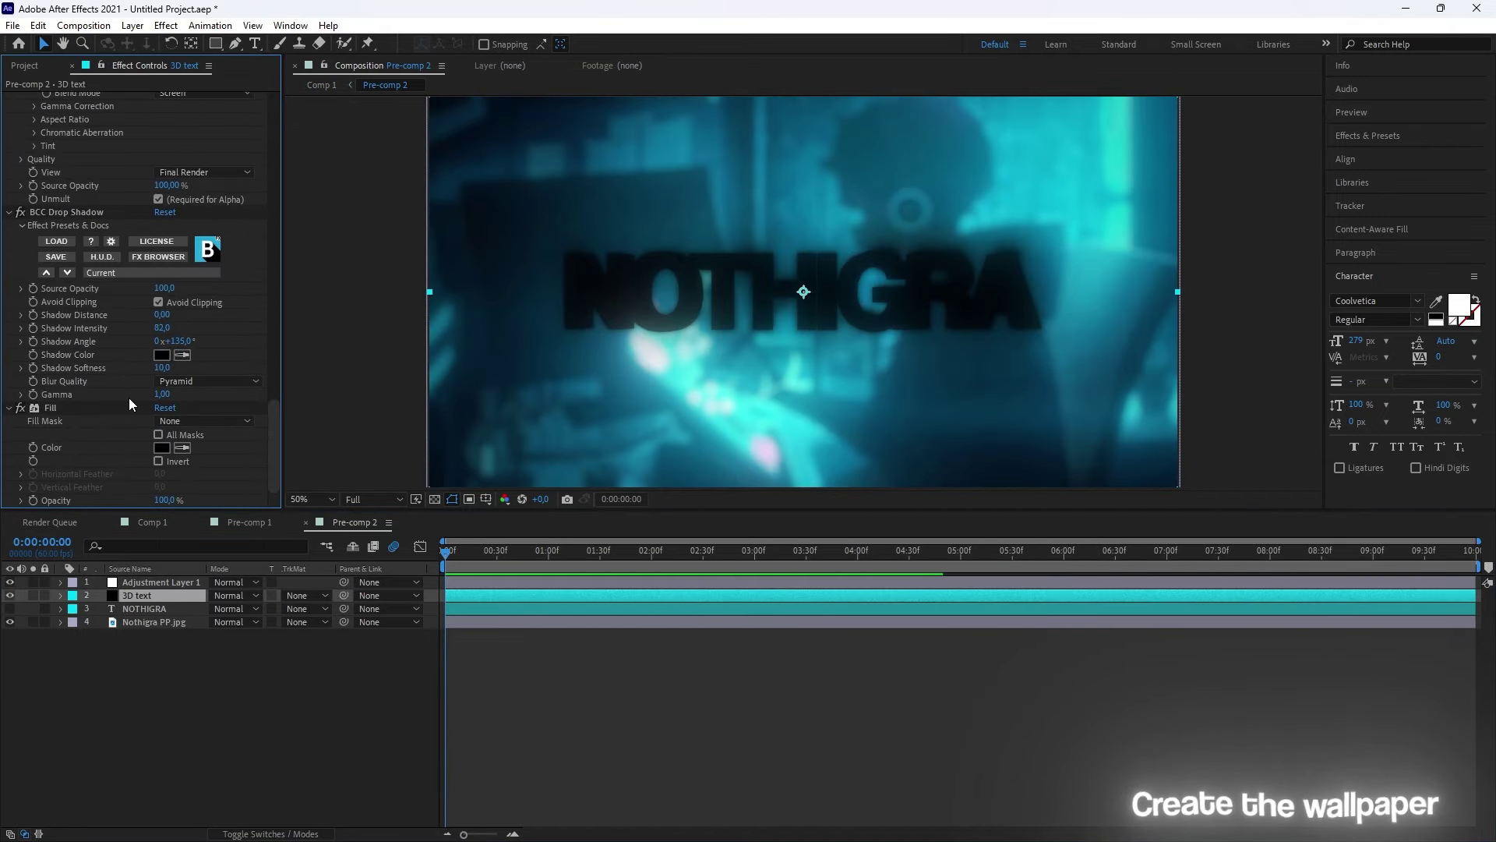
left_click(152, 522)
right_click(483, 647)
mouse_move(520, 657)
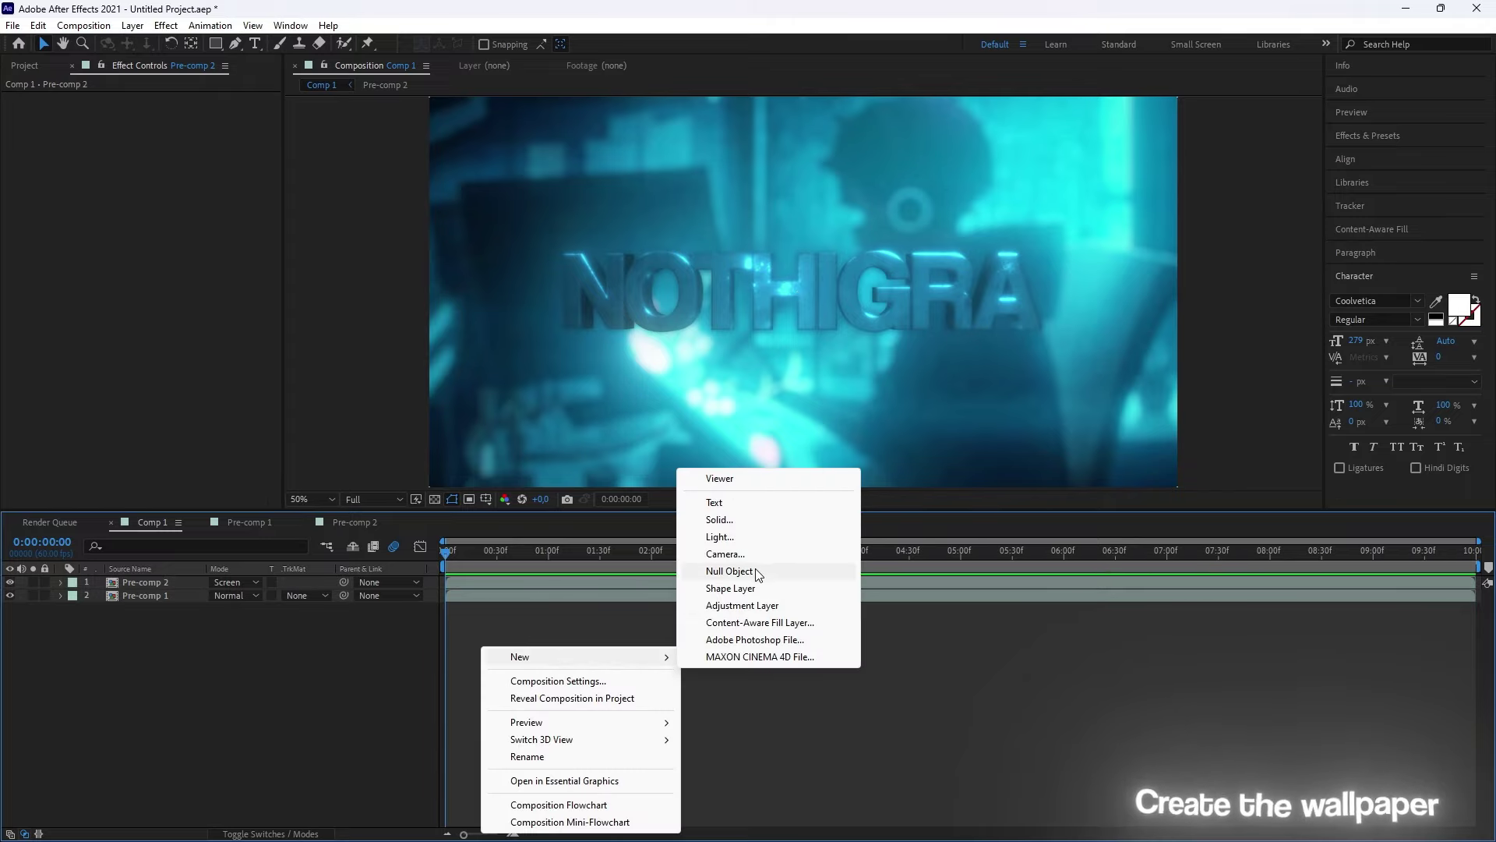
left_click(742, 606)
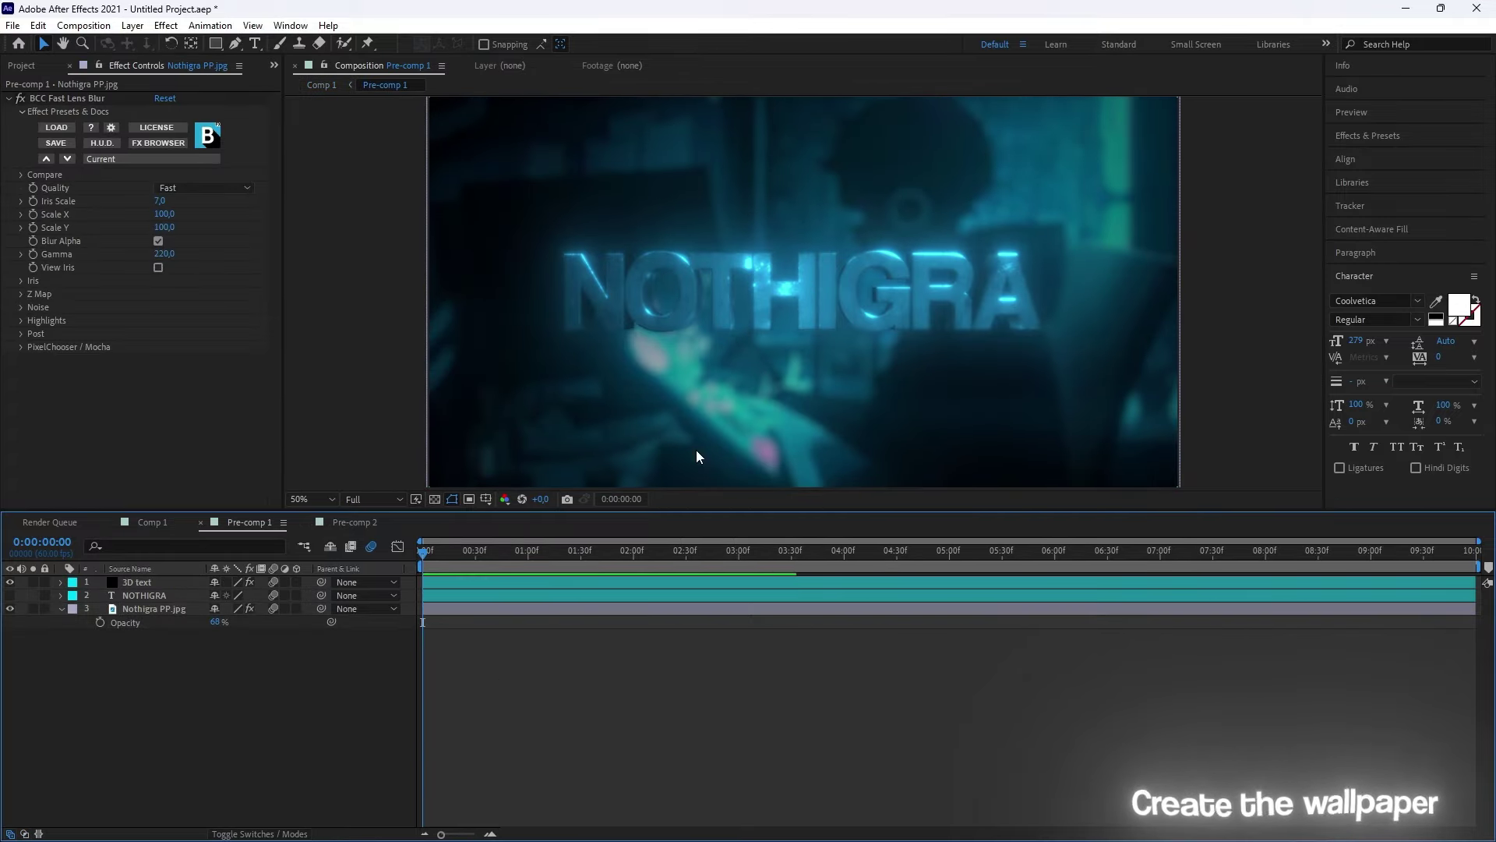
Step: Draw a wide black rectangle across the title area, placed below the title layers
left_click(63, 609)
right_click(495, 474)
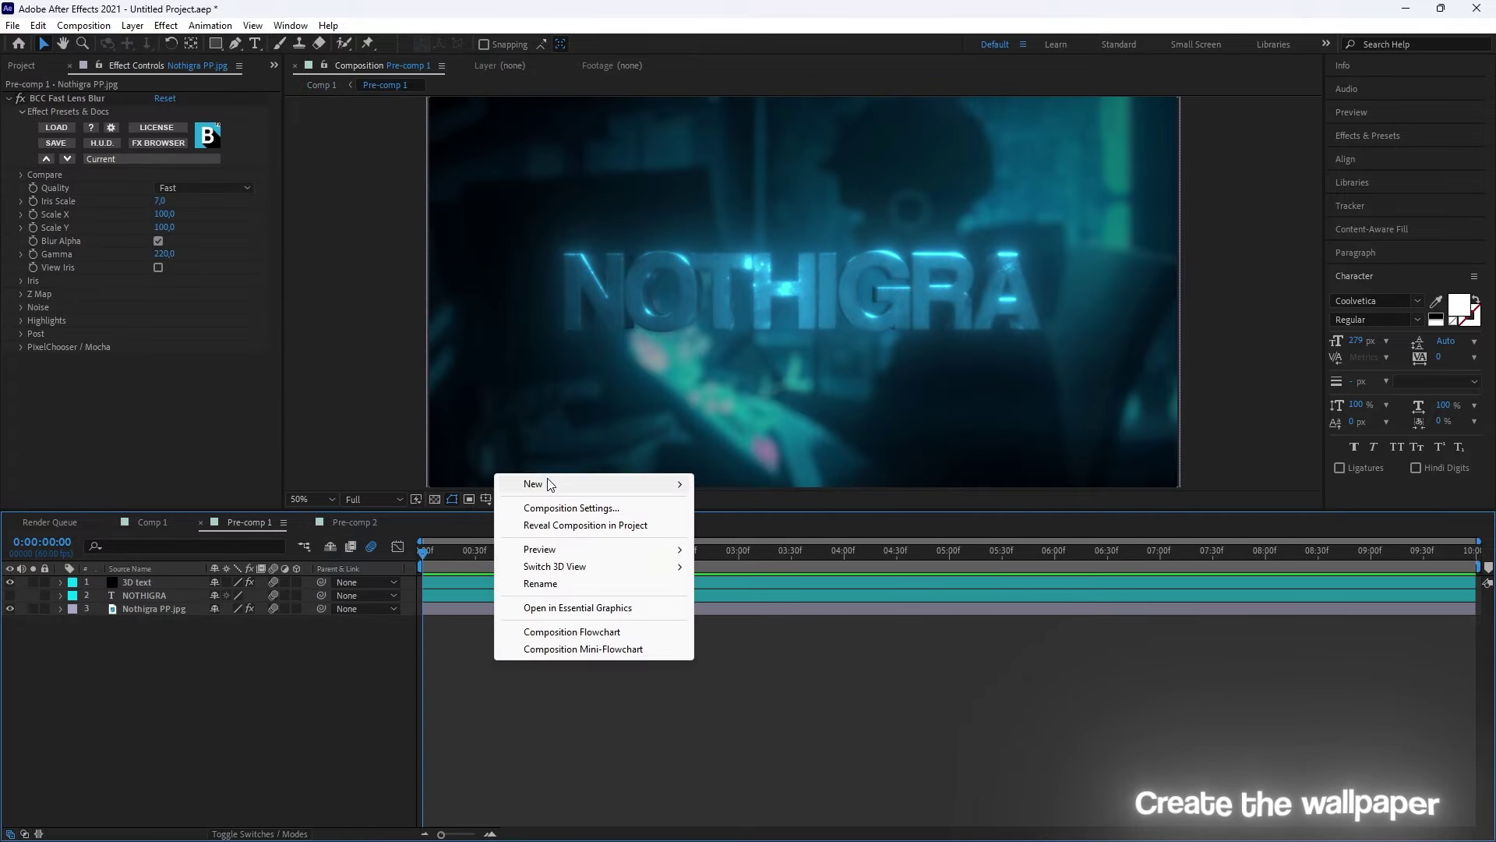
key("Escape")
key("q")
left_click_drag(536, 233, 1083, 359)
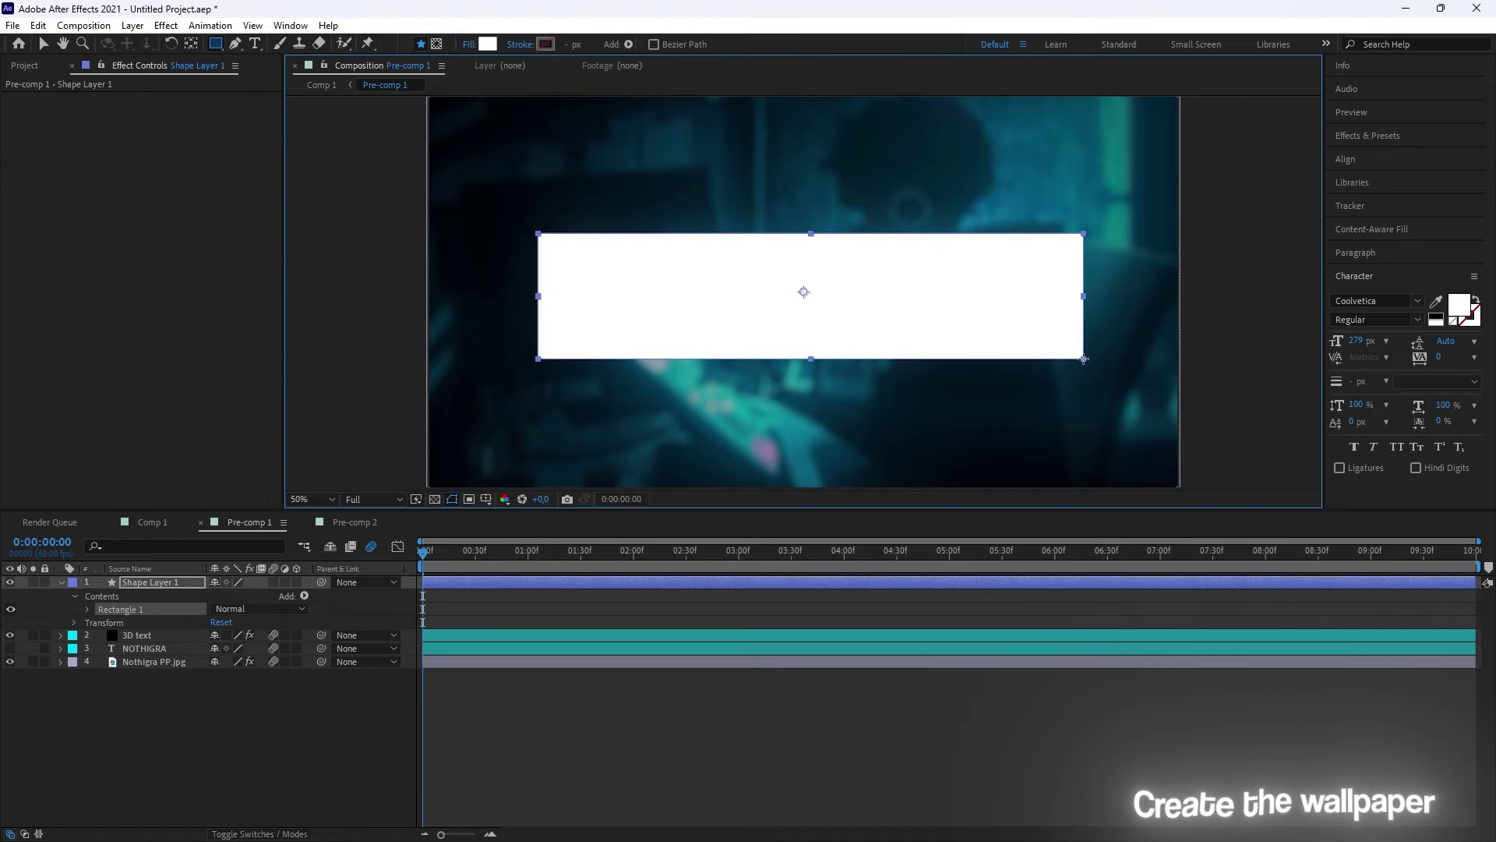
key("ctrl+bracketleft")
key("ctrl+bracketleft")
Step: Give the rectangle Spiky Roughen Edges and pre-compose it into Shape Layer 1 Comp 1
key("ctrl+space")
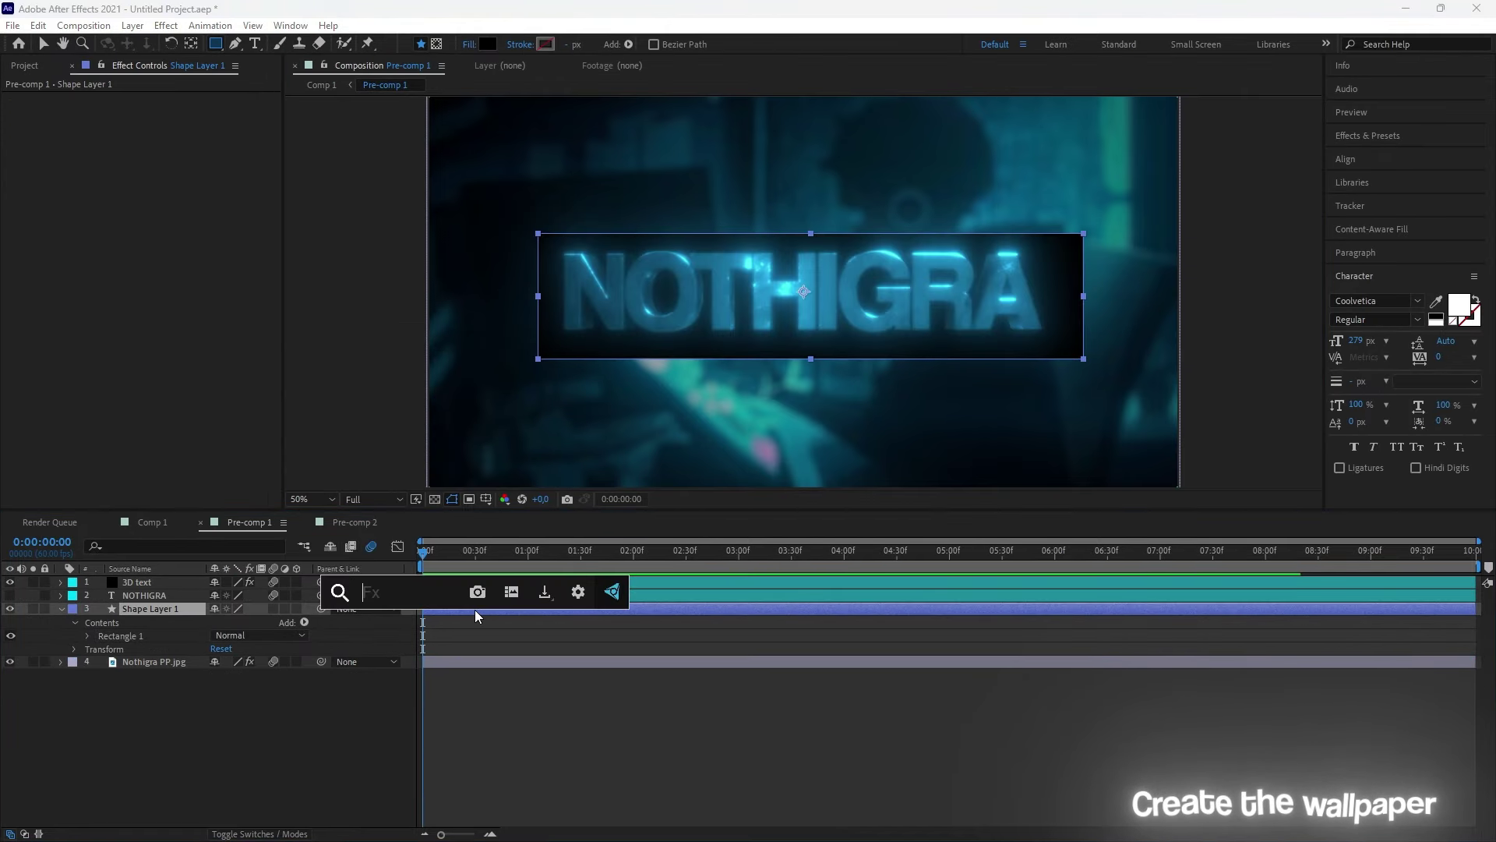
type("roug")
key("Return")
left_click(167, 111)
left_click(163, 152)
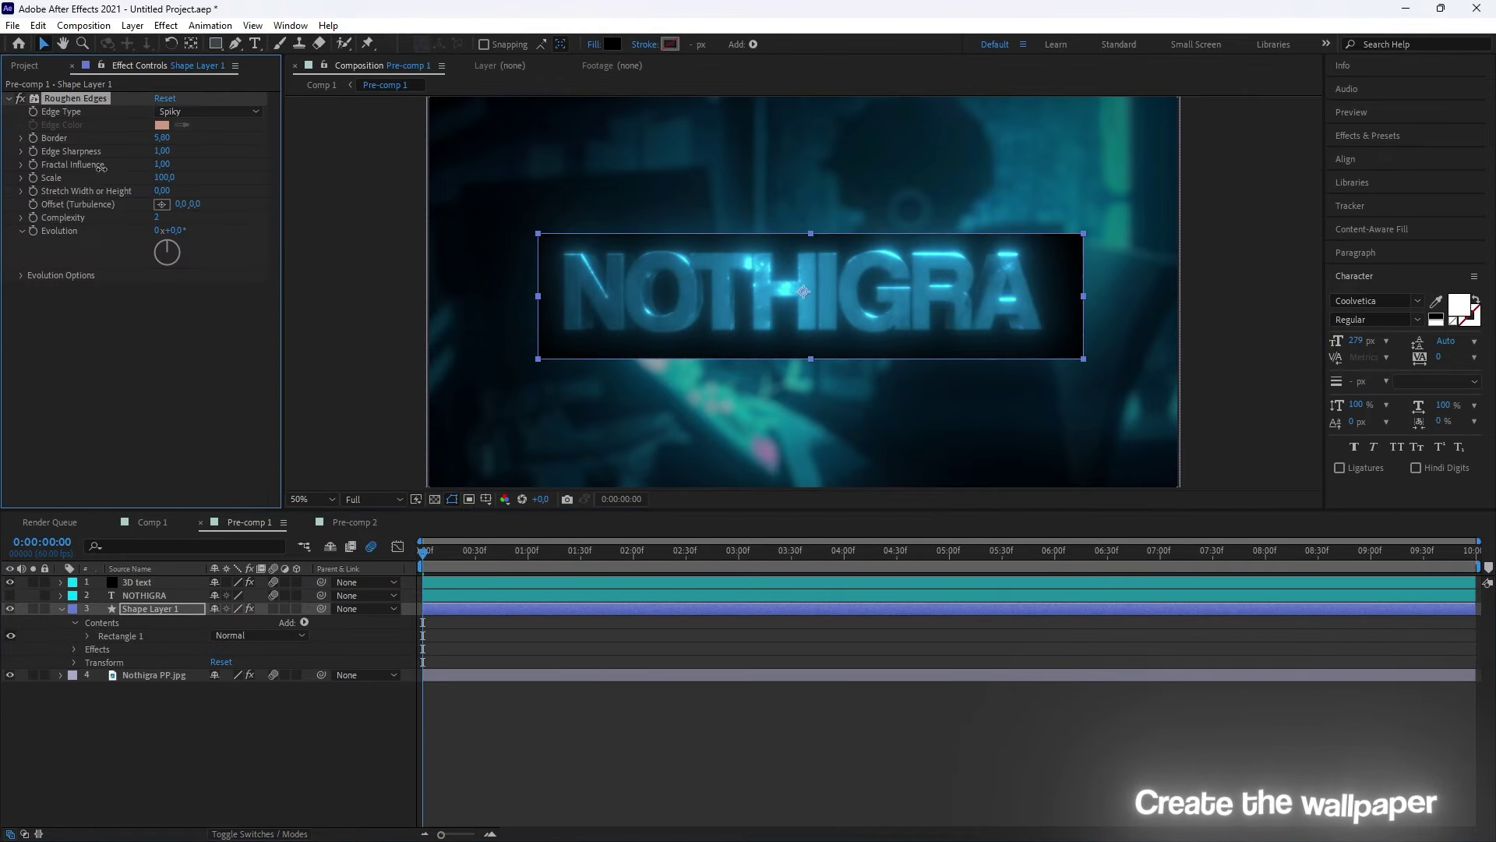
right_click(475, 608)
left_click(518, 522)
key("Return")
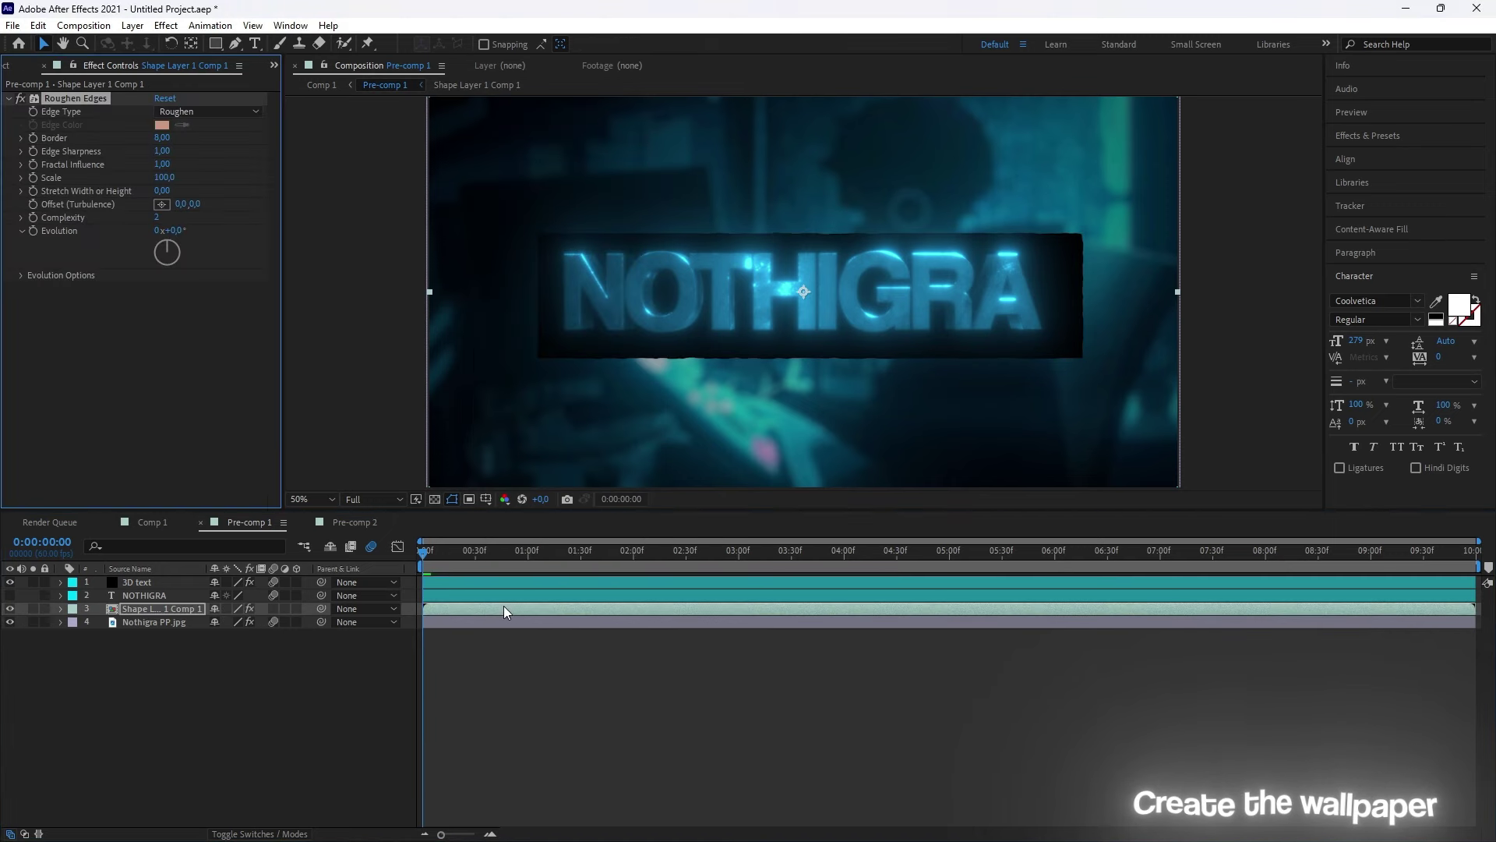
Step: Reapply Spiky edges and enlarge the torn edge's scale and complexity
left_click(206, 112)
left_click(206, 187)
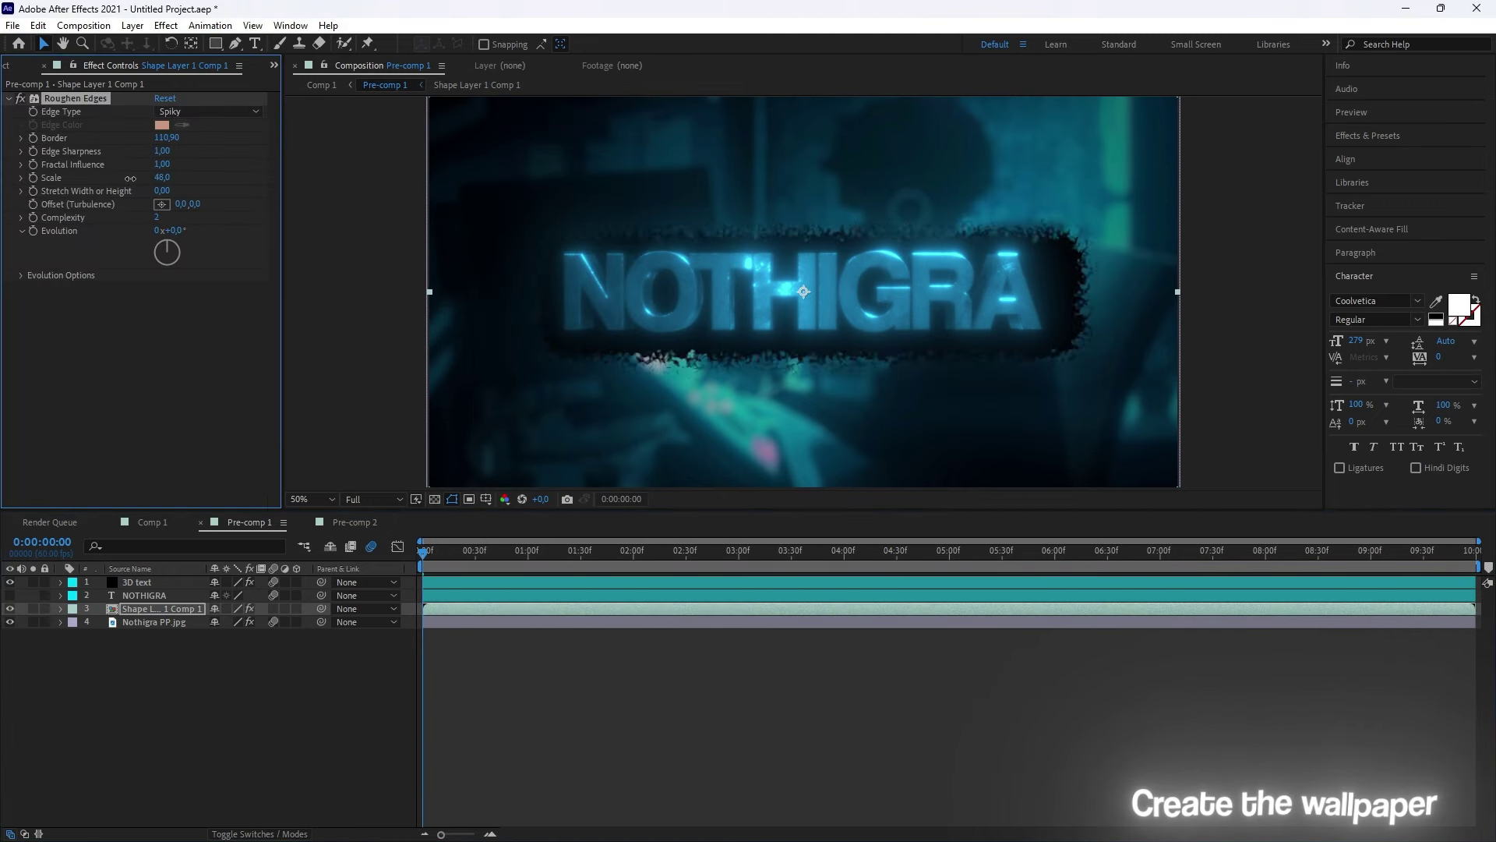
left_click_drag(156, 216, 128, 169)
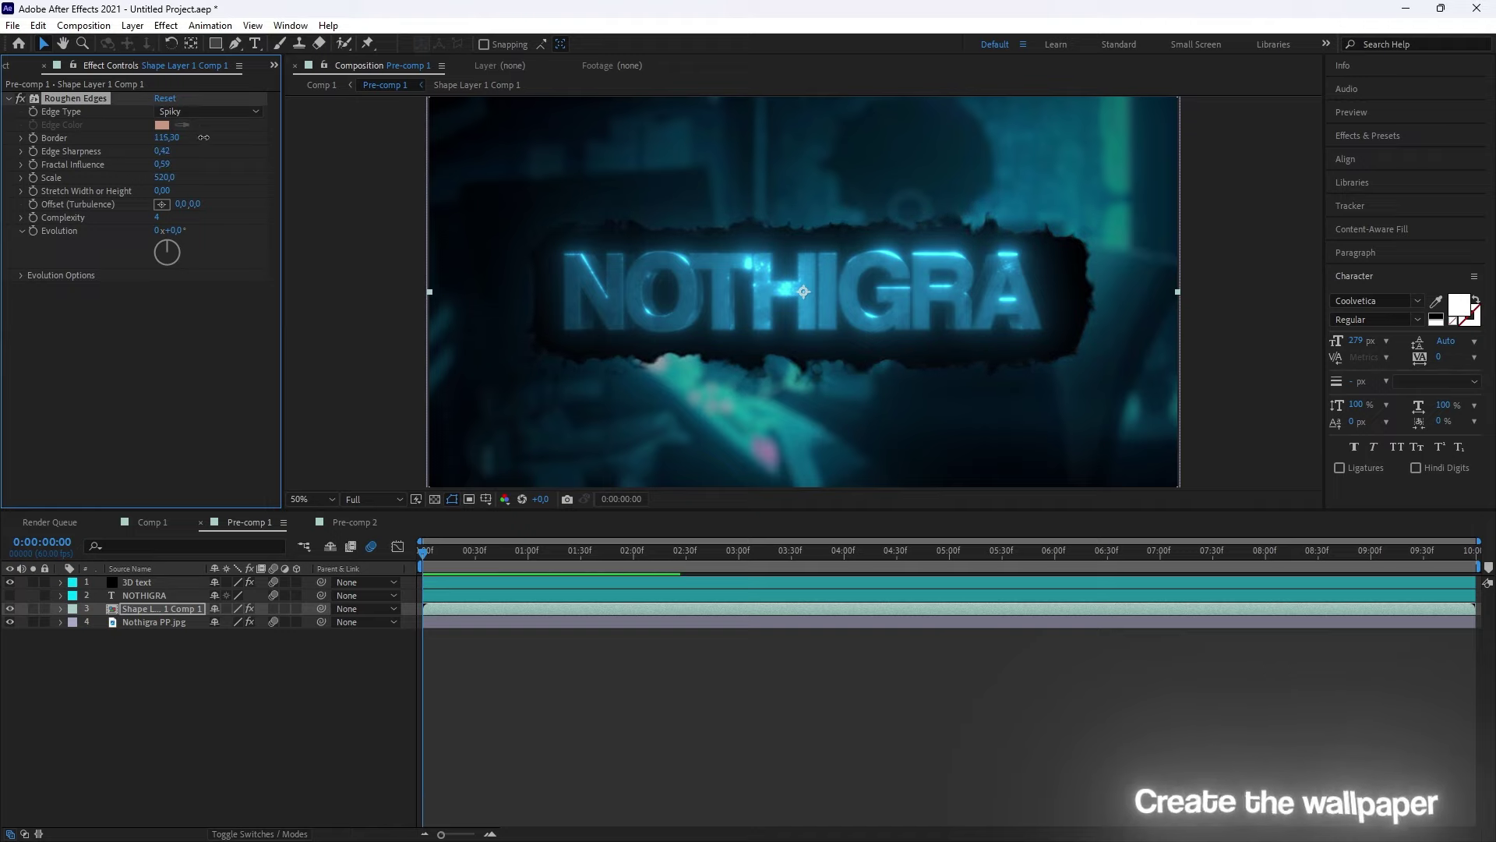
scroll(772, 377, "down", 1)
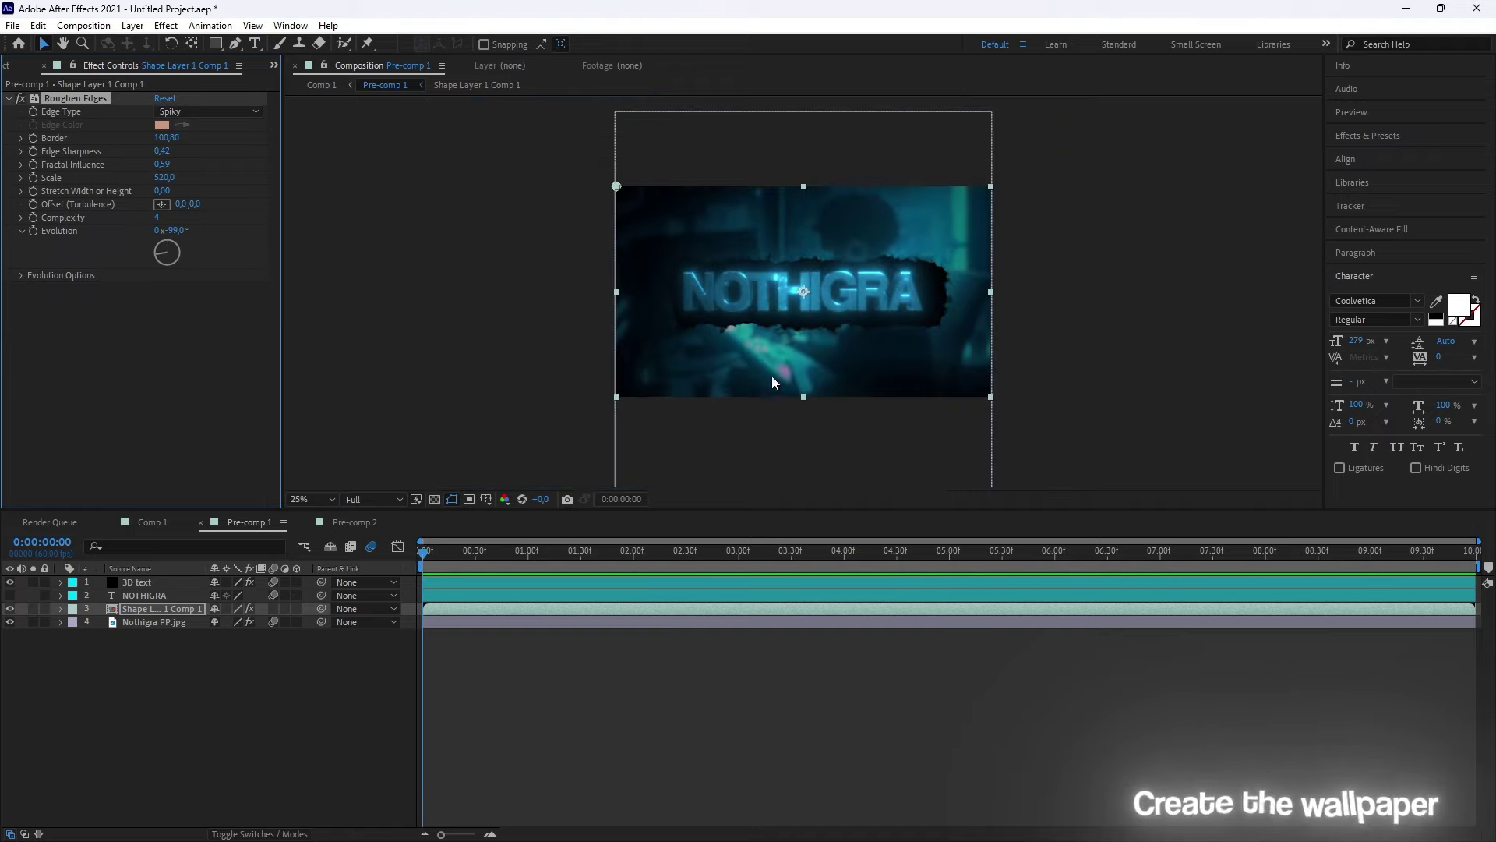
key("period")
left_click_drag(164, 177, 360, 193)
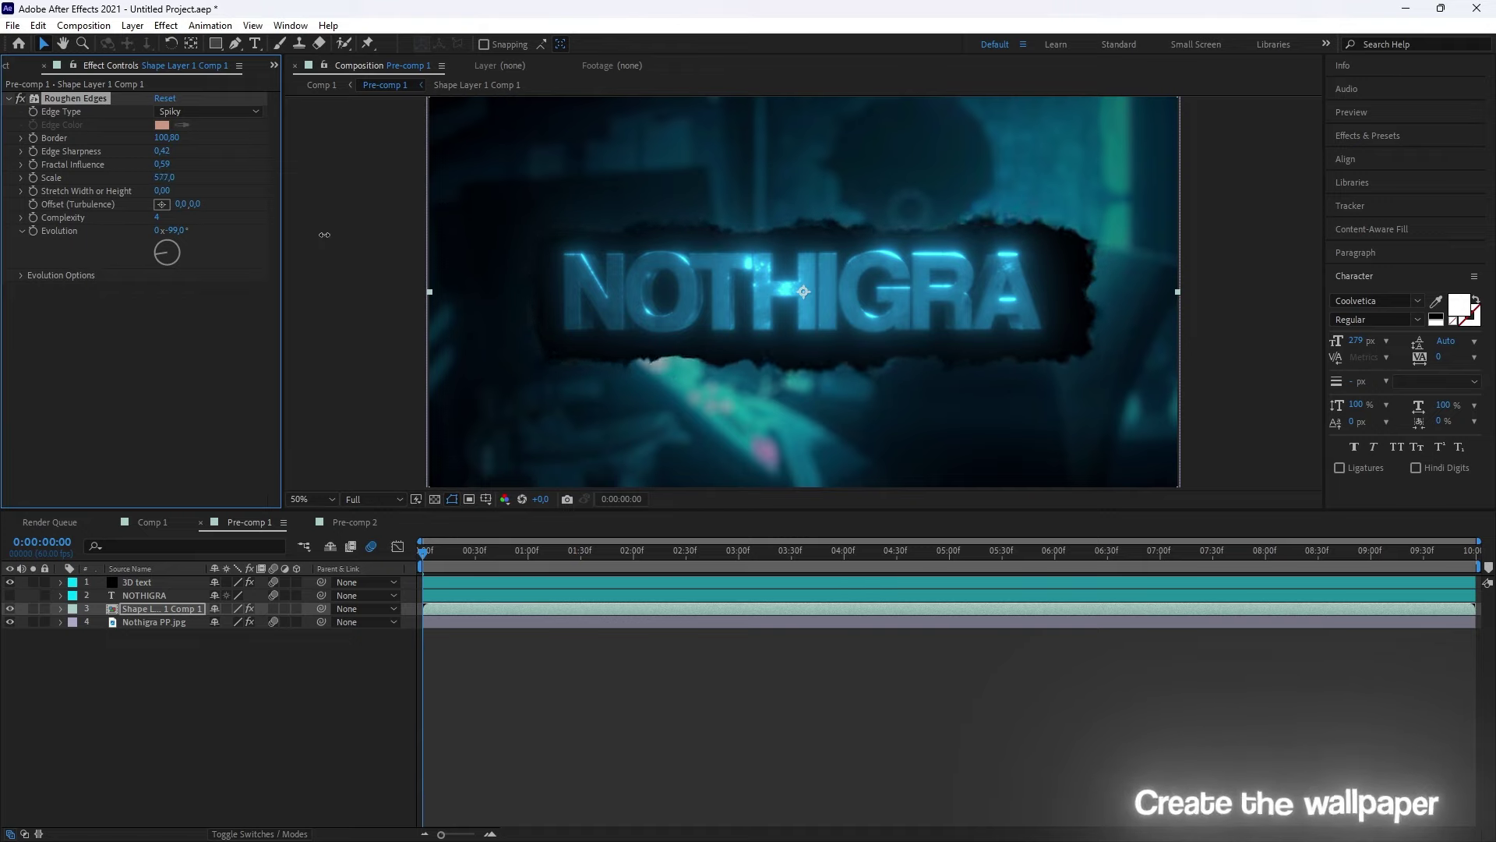
Step: Apply a Drop Shadow to the torn panel shape comp
key("ctrl+space")
type("drop")
key("Return")
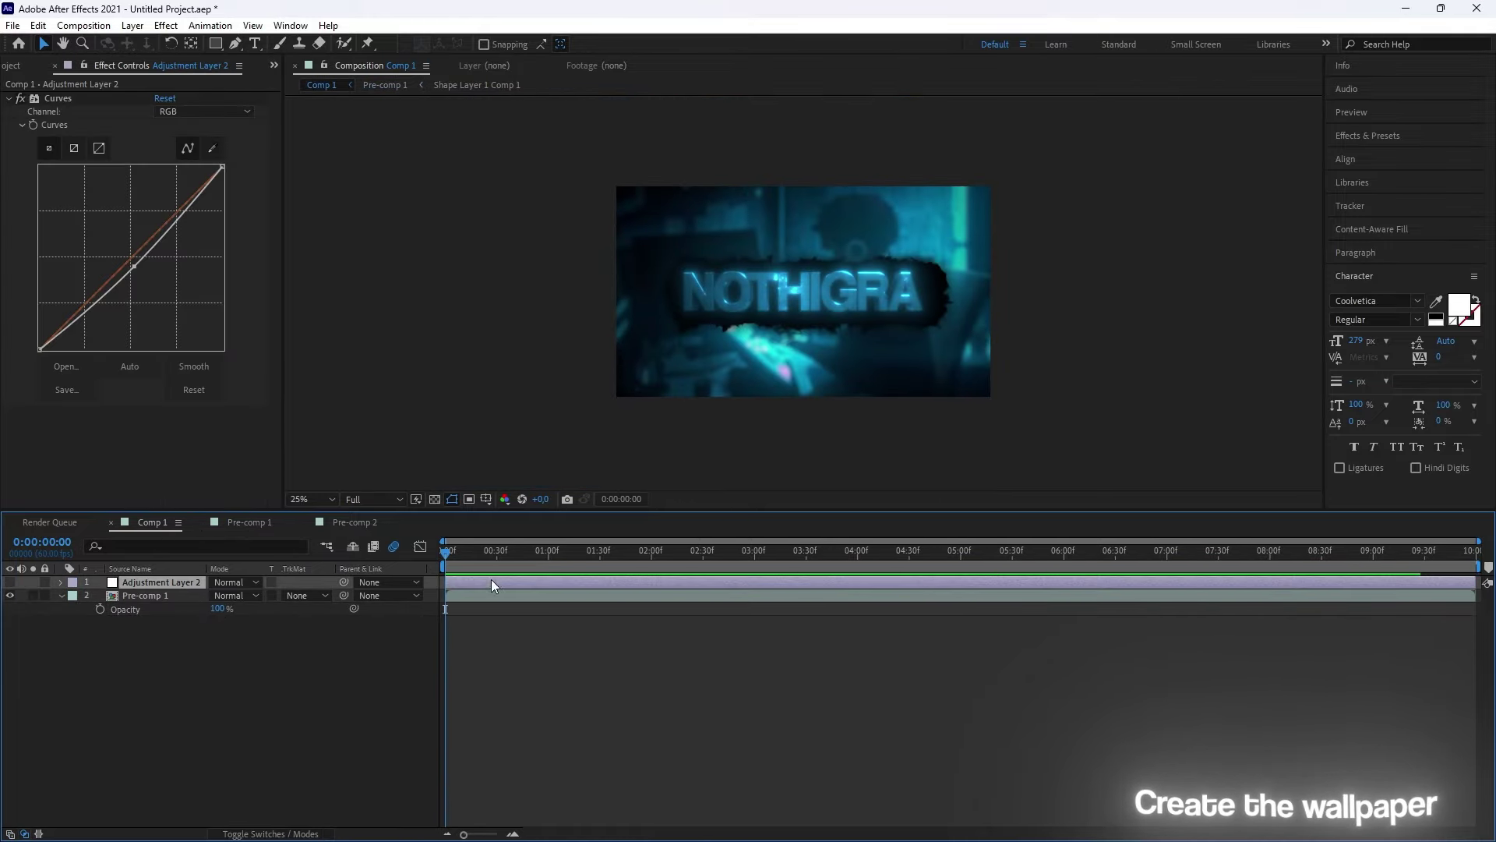
key("ctrl+space")
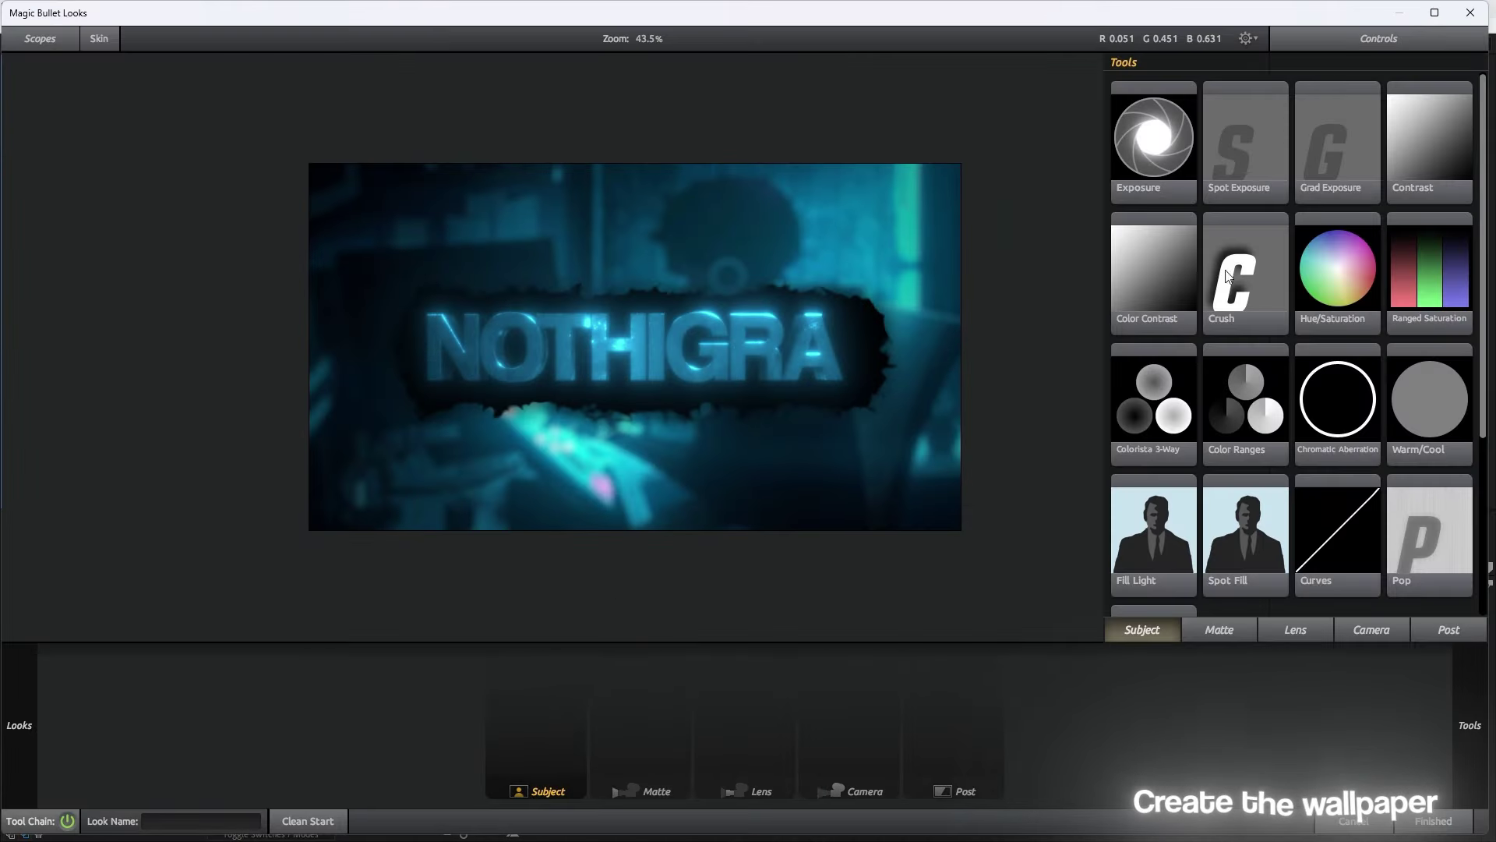
Step: Add Spot Exposure and Diffusion to the look and adjust the Spot Exposure stops
left_click_drag(1243, 148, 639, 717)
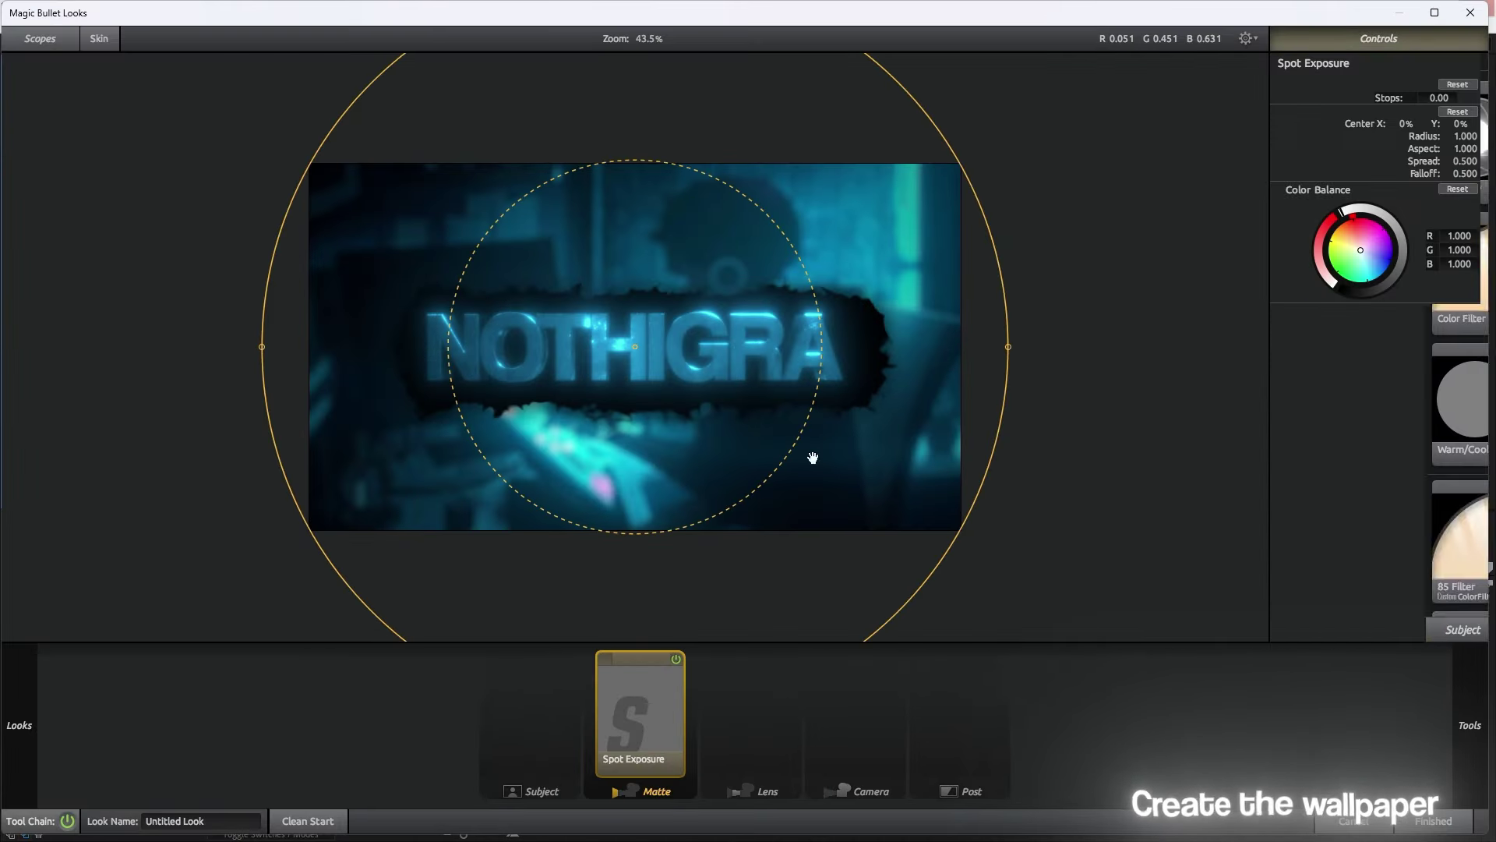
left_click_drag(1430, 140, 647, 713)
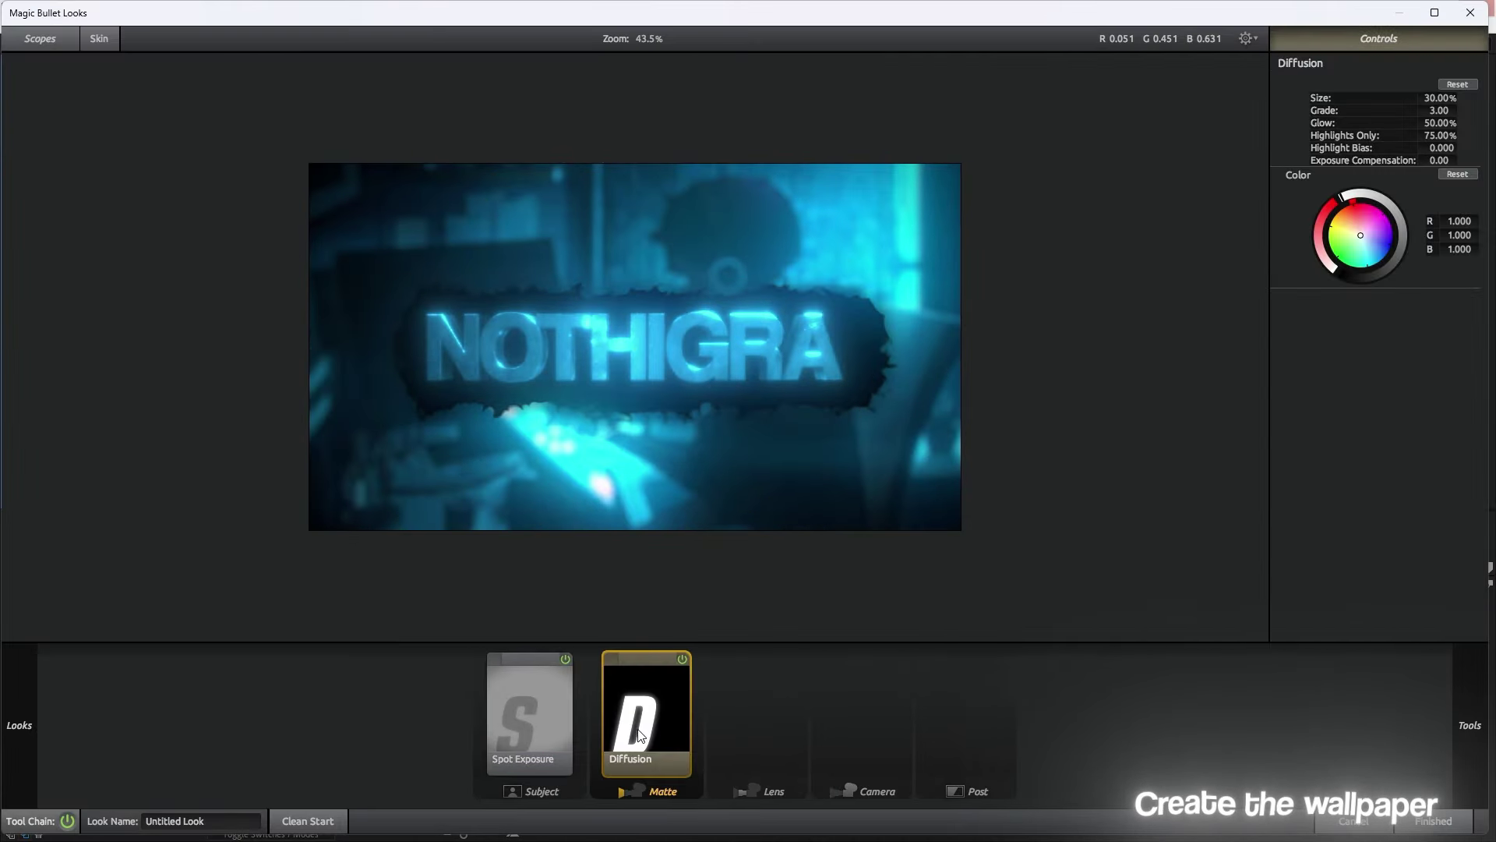
left_click(530, 709)
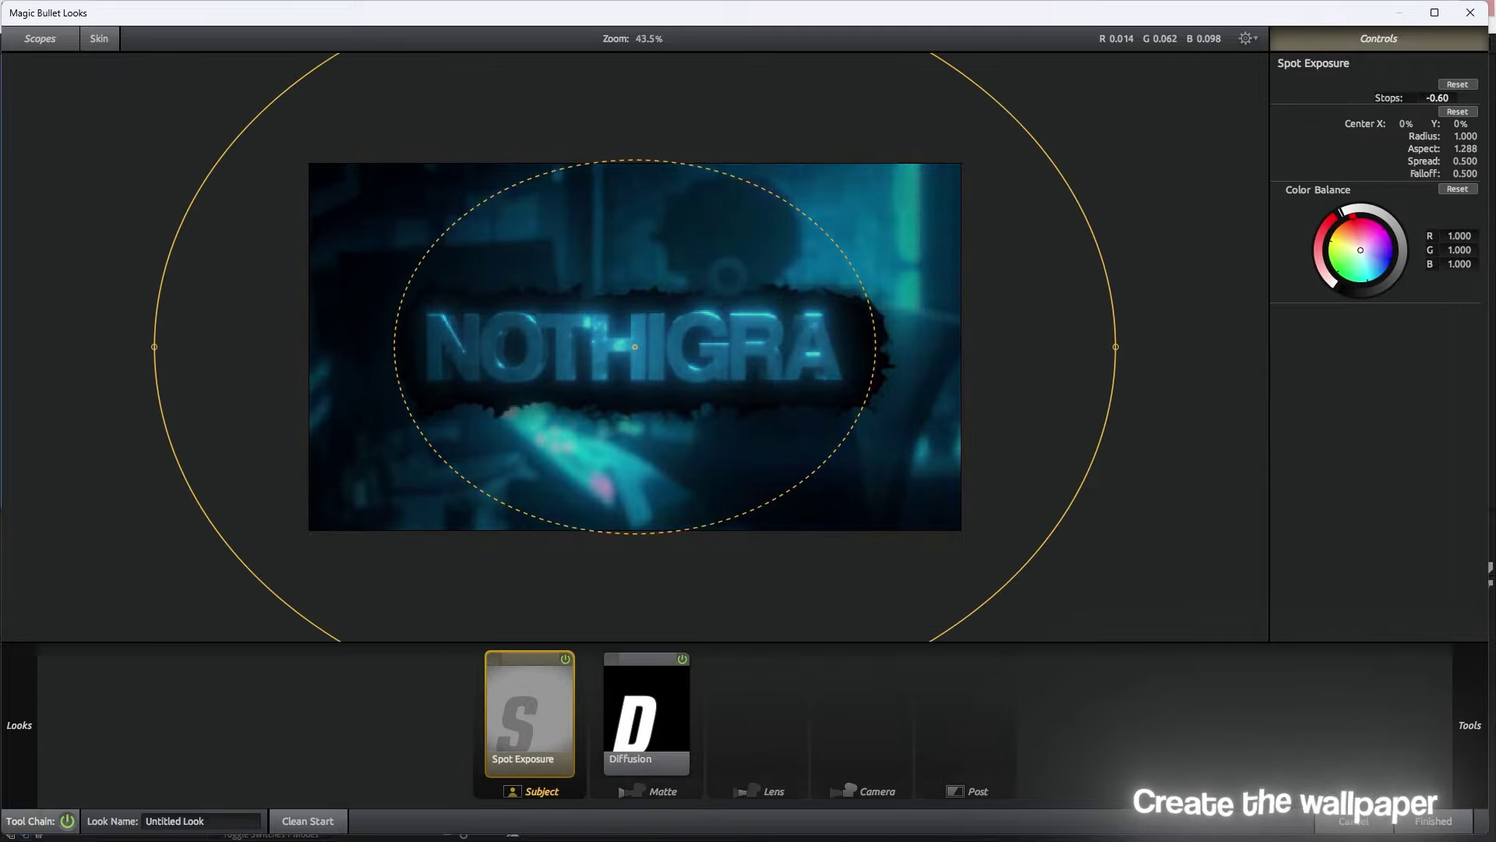
left_click(1454, 97)
Step: Add Vignette, Edge Softness and Haze/Flare to the Lens stage, plus an S Curve in Post
left_click_drag(1429, 141, 756, 713)
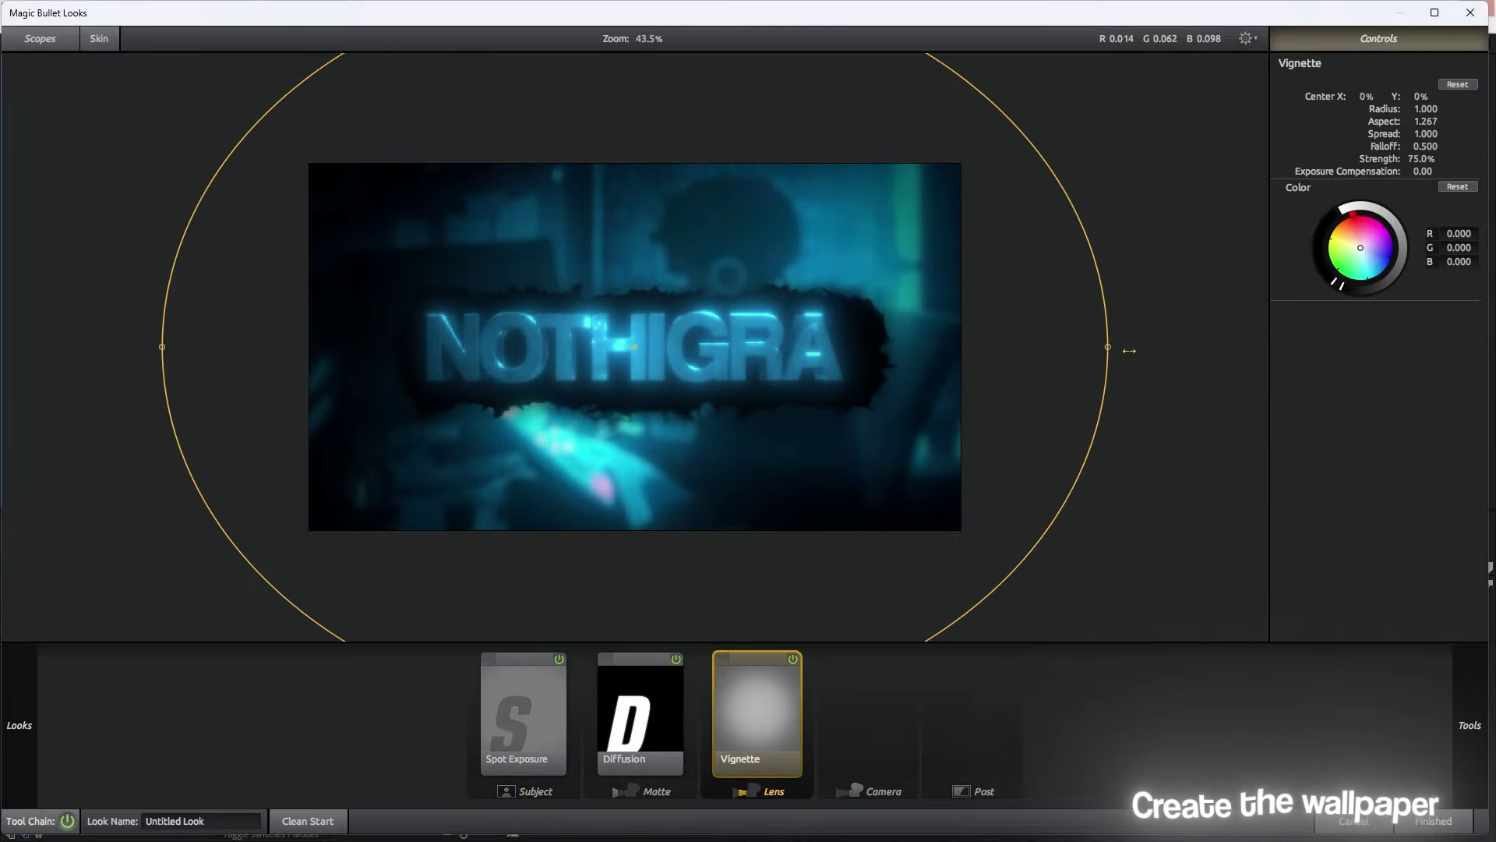
left_click_drag(1429, 269, 764, 713)
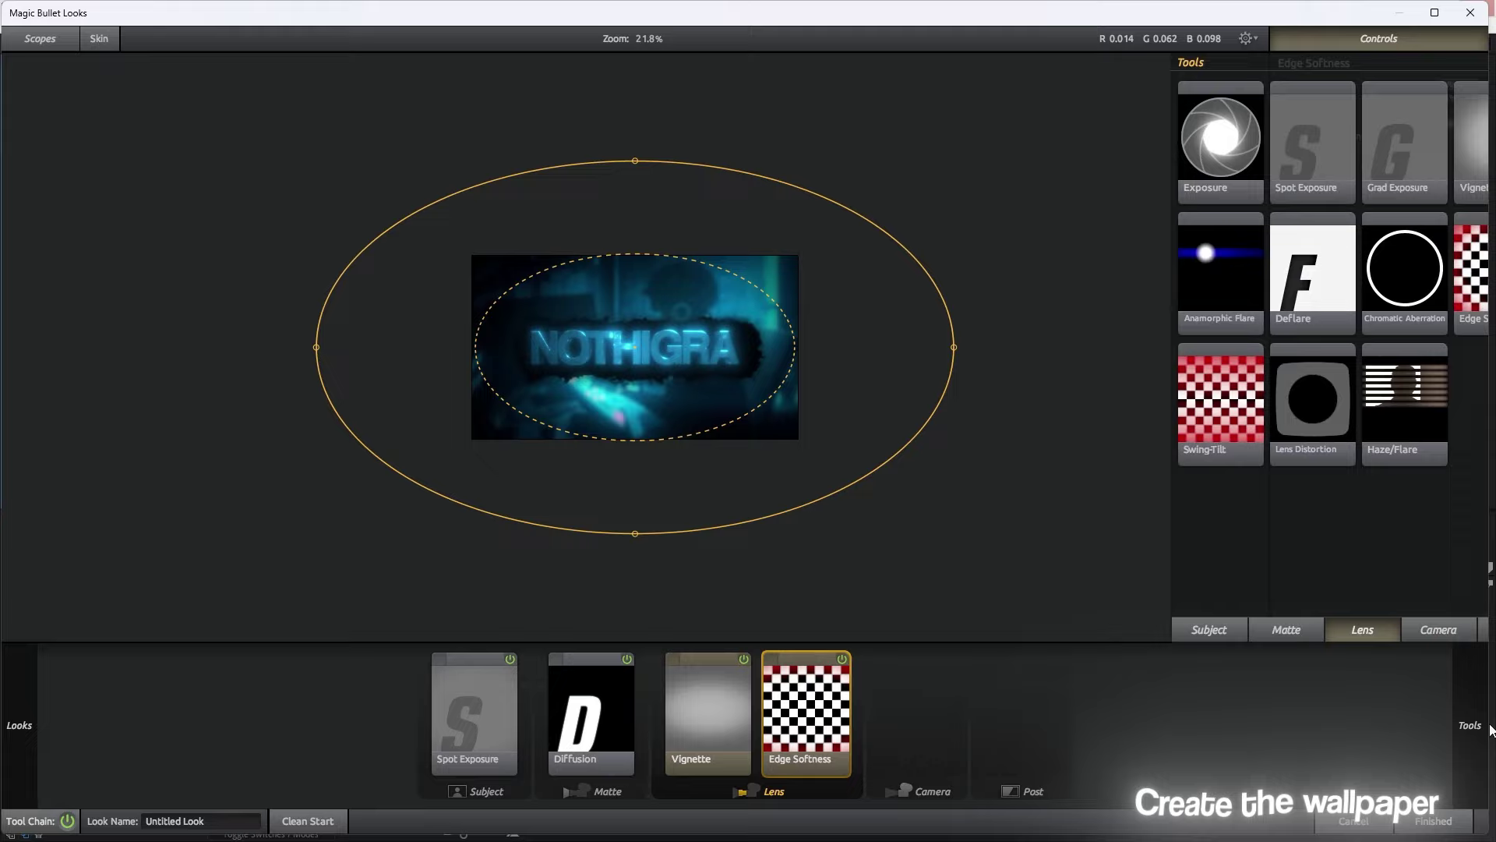
left_click_drag(1337, 401, 851, 456)
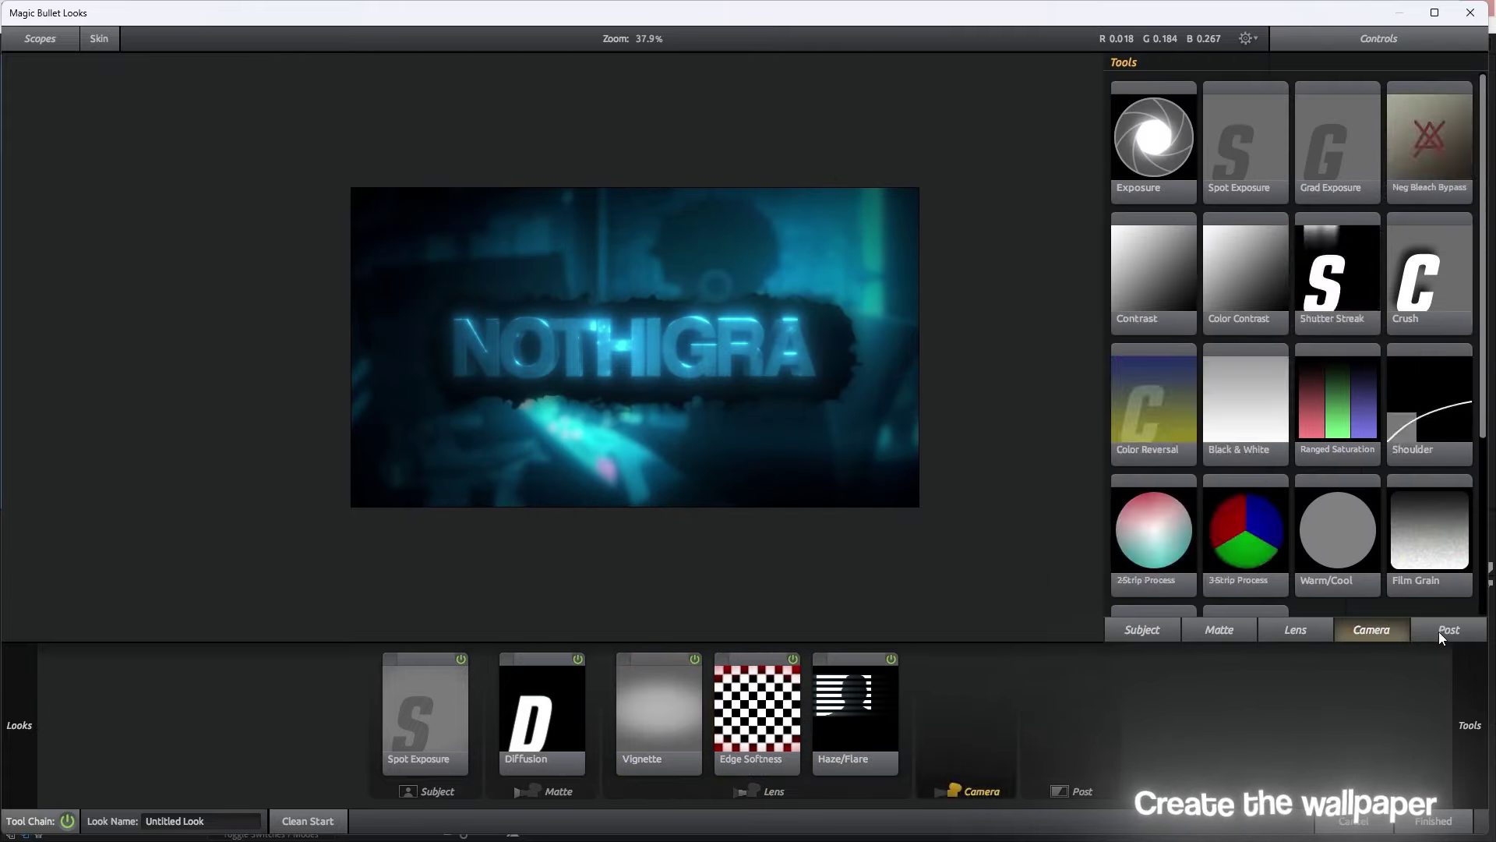
left_click(1448, 629)
double_click(1147, 461)
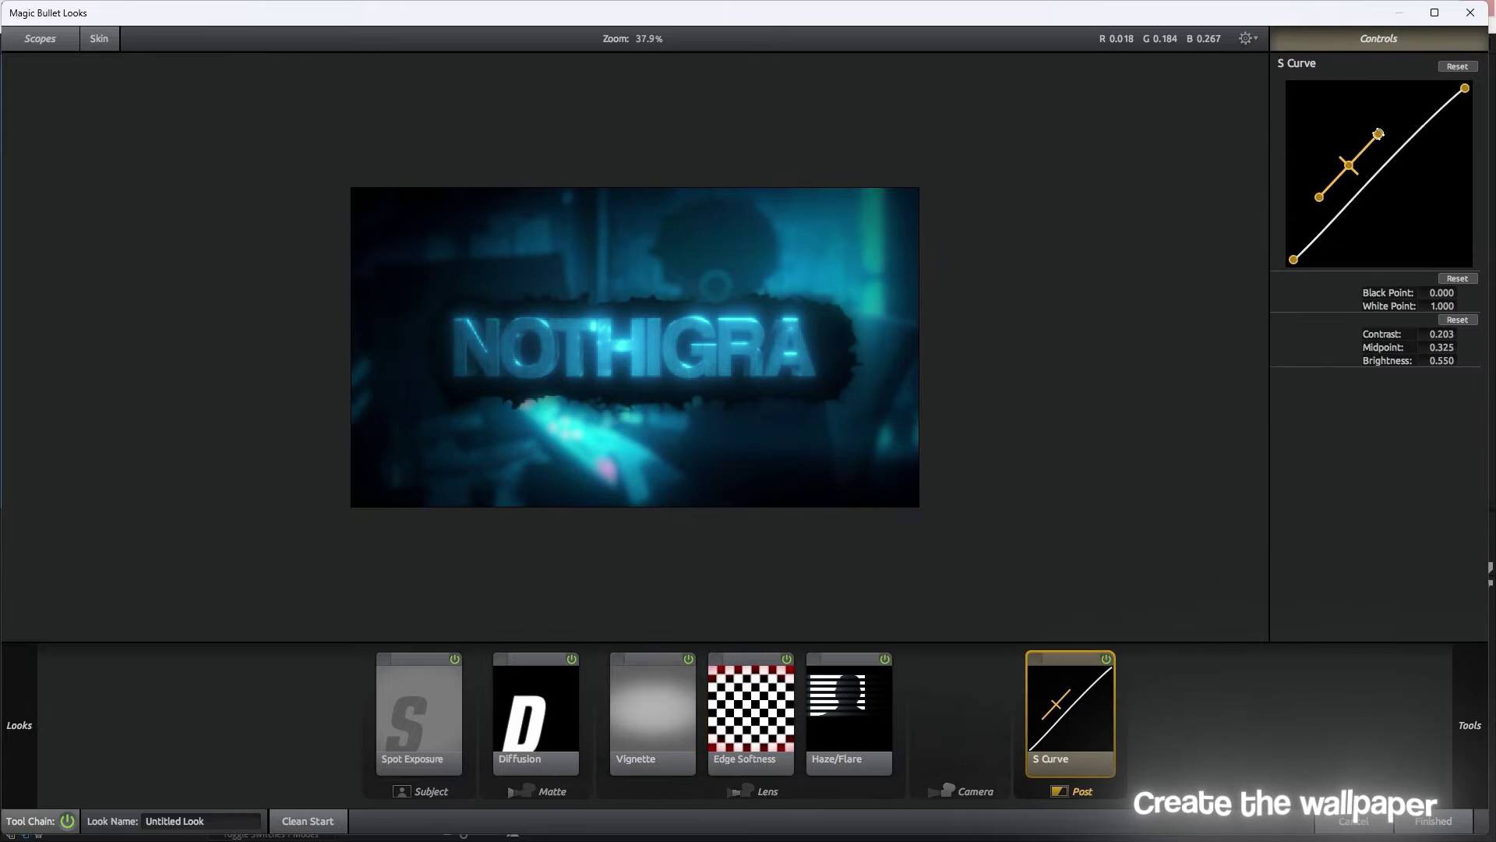
Step: Add S_Sharpen to the adjustment layer above Magic Bullet Looks and check the preview
key("ctrl+space")
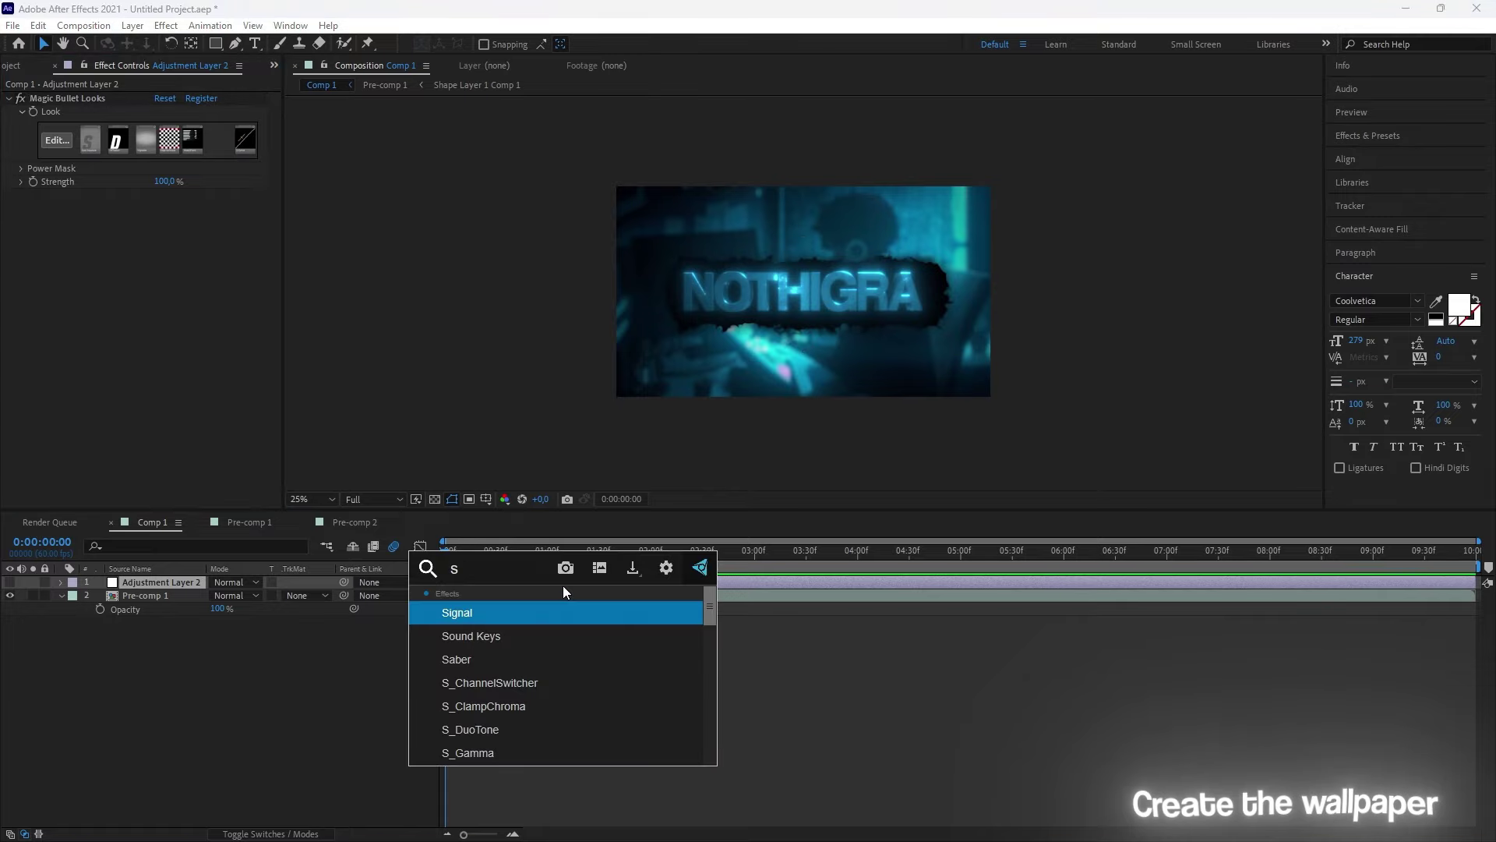
type("s_sha")
key("Return")
left_click_drag(52, 195, 51, 97)
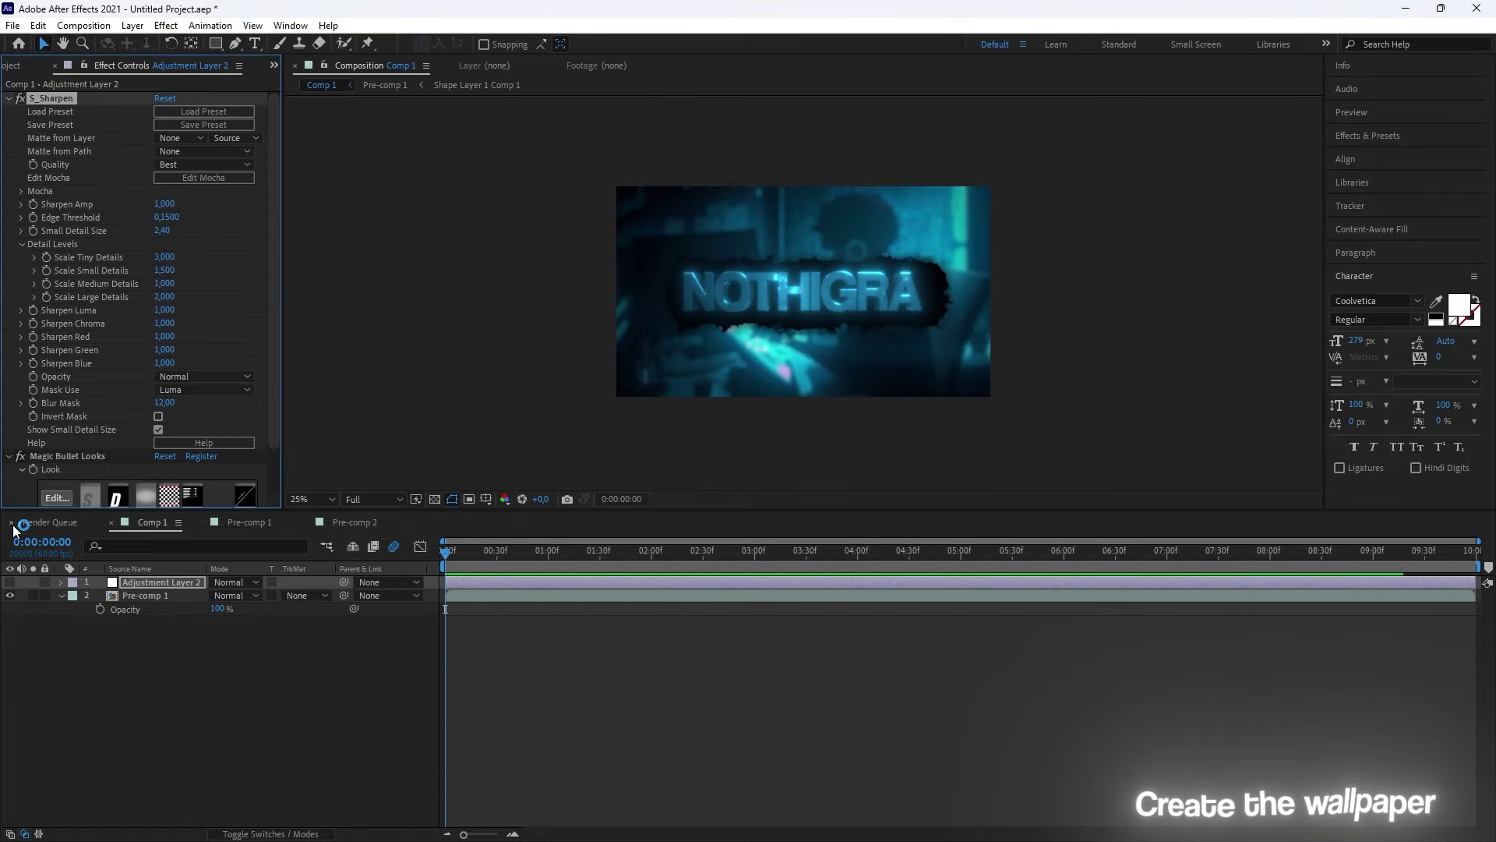
left_click(540, 653)
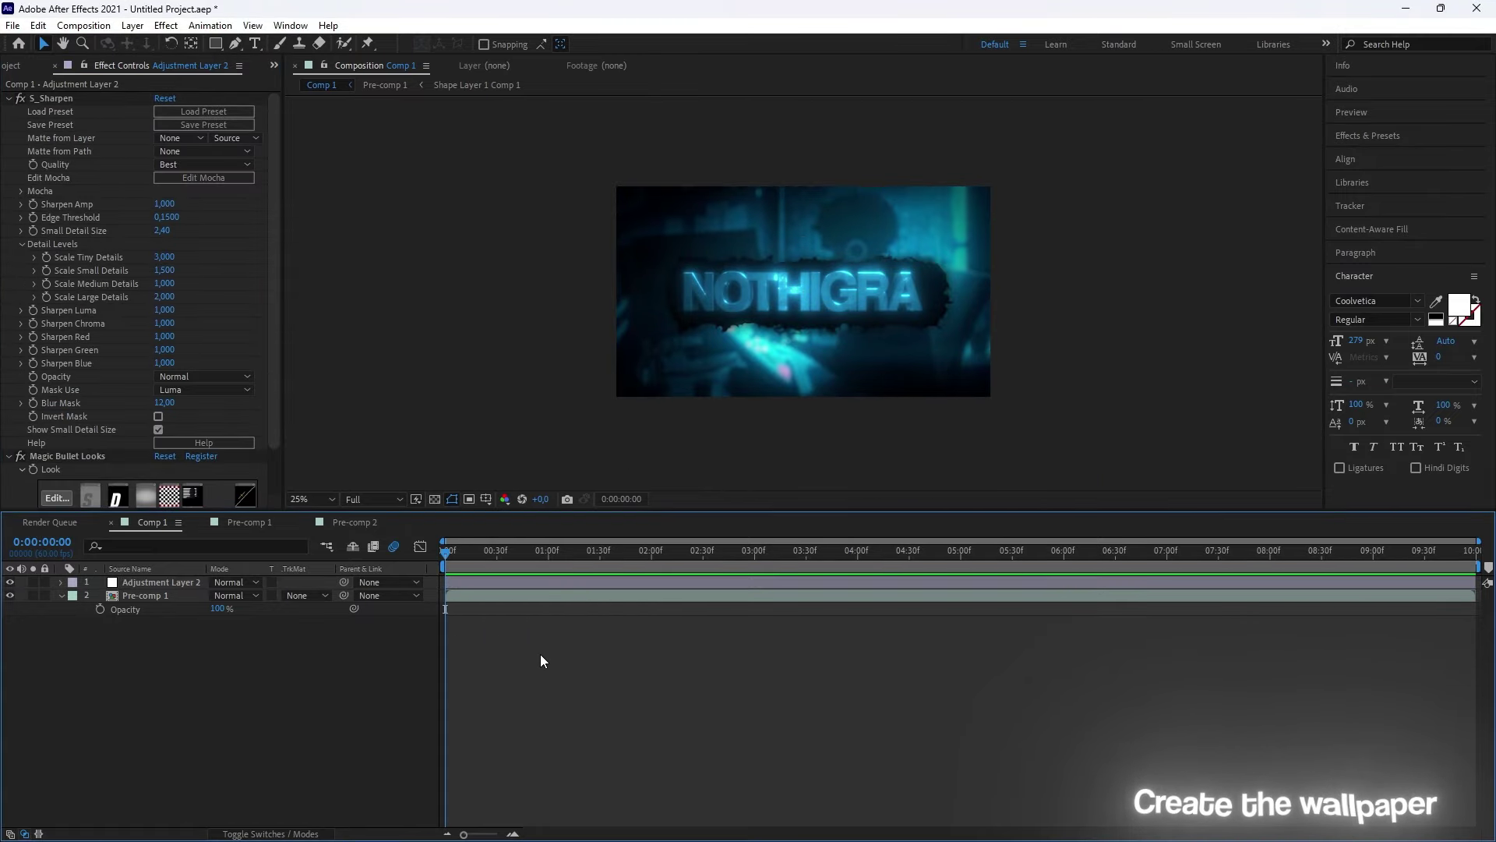
left_click(487, 583)
left_click(530, 596)
key("period")
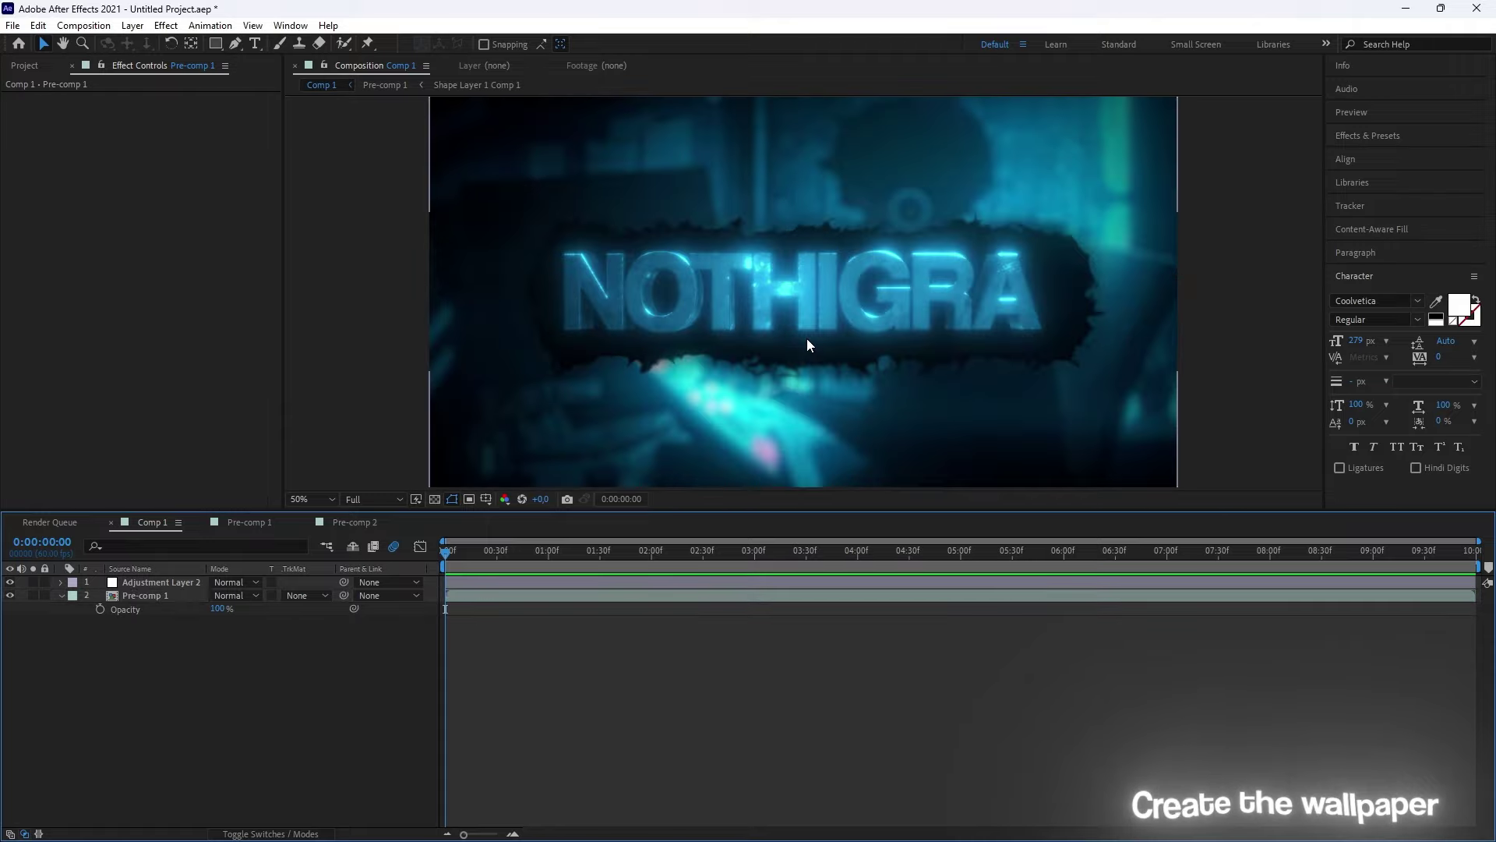
key("comma")
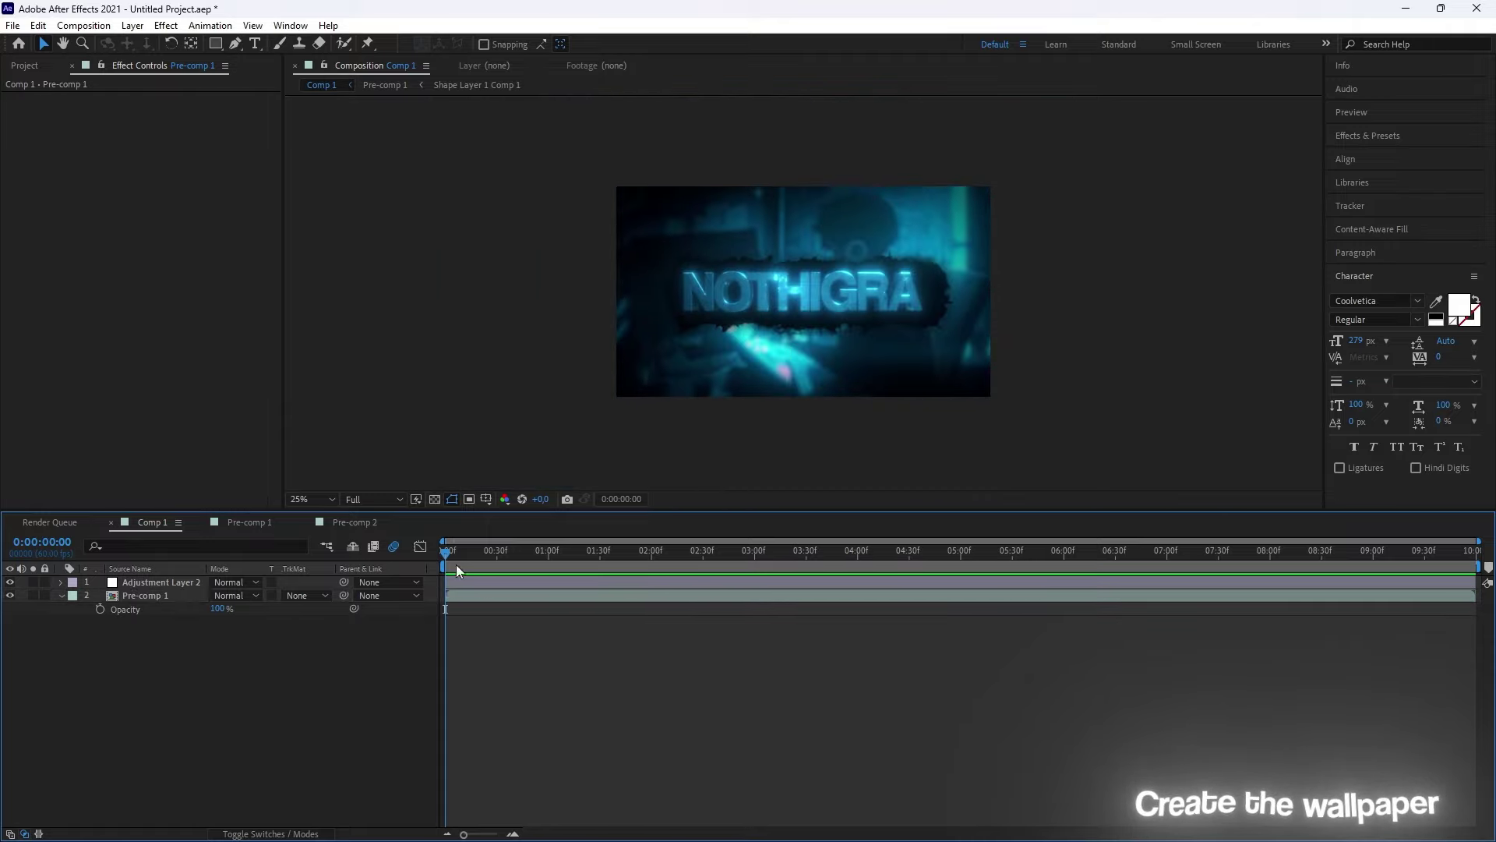
key("period")
key("comma")
Step: Queue Comp 1 for rendering with a JPEG Sequence output format
left_click(83, 25)
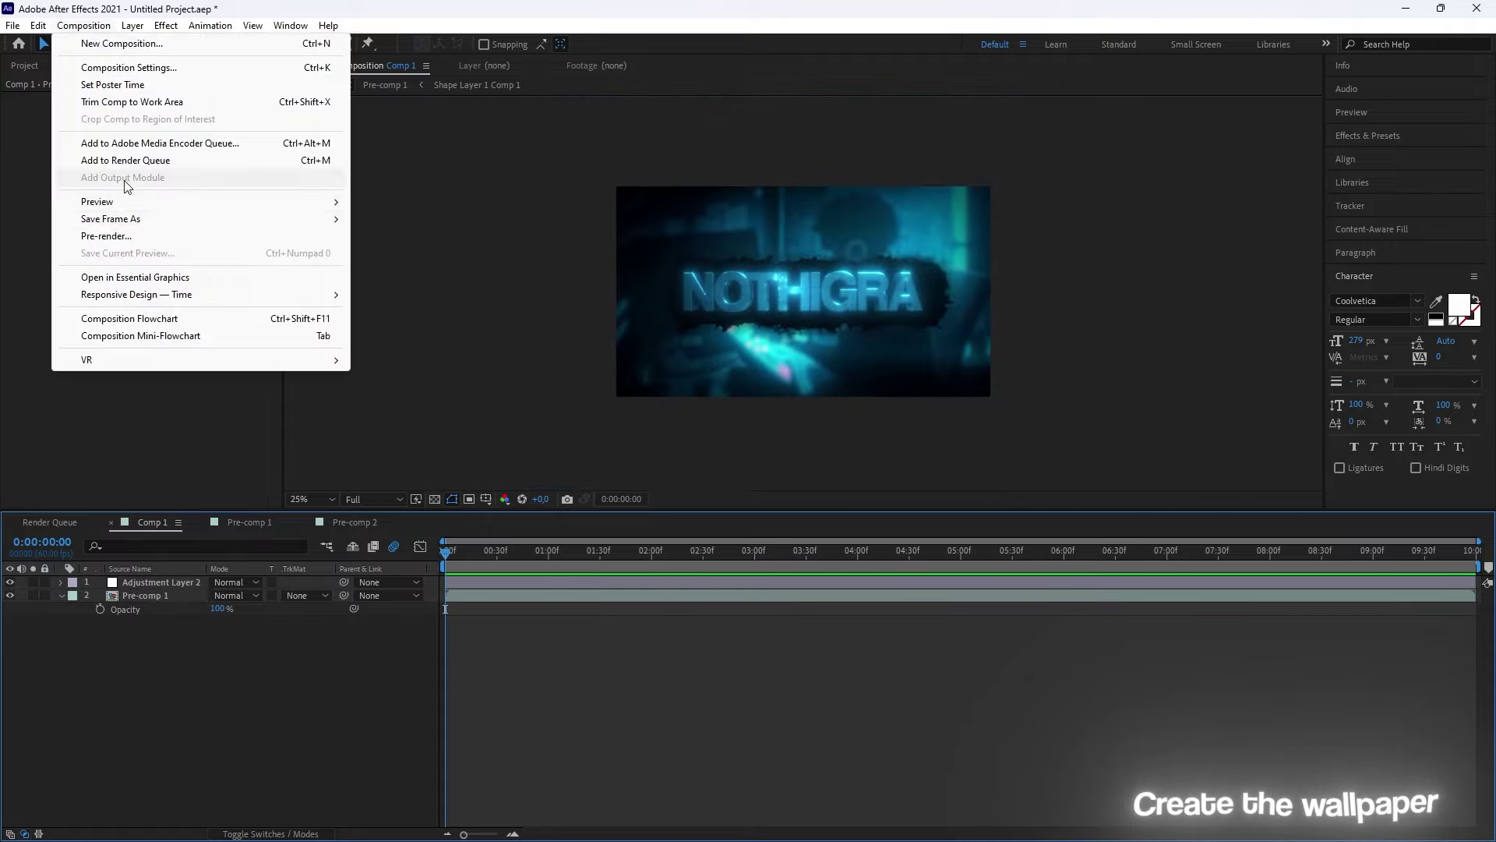
left_click(117, 148)
left_click(159, 613)
left_click(661, 307)
left_click(875, 523)
left_click(133, 627)
left_click(501, 204)
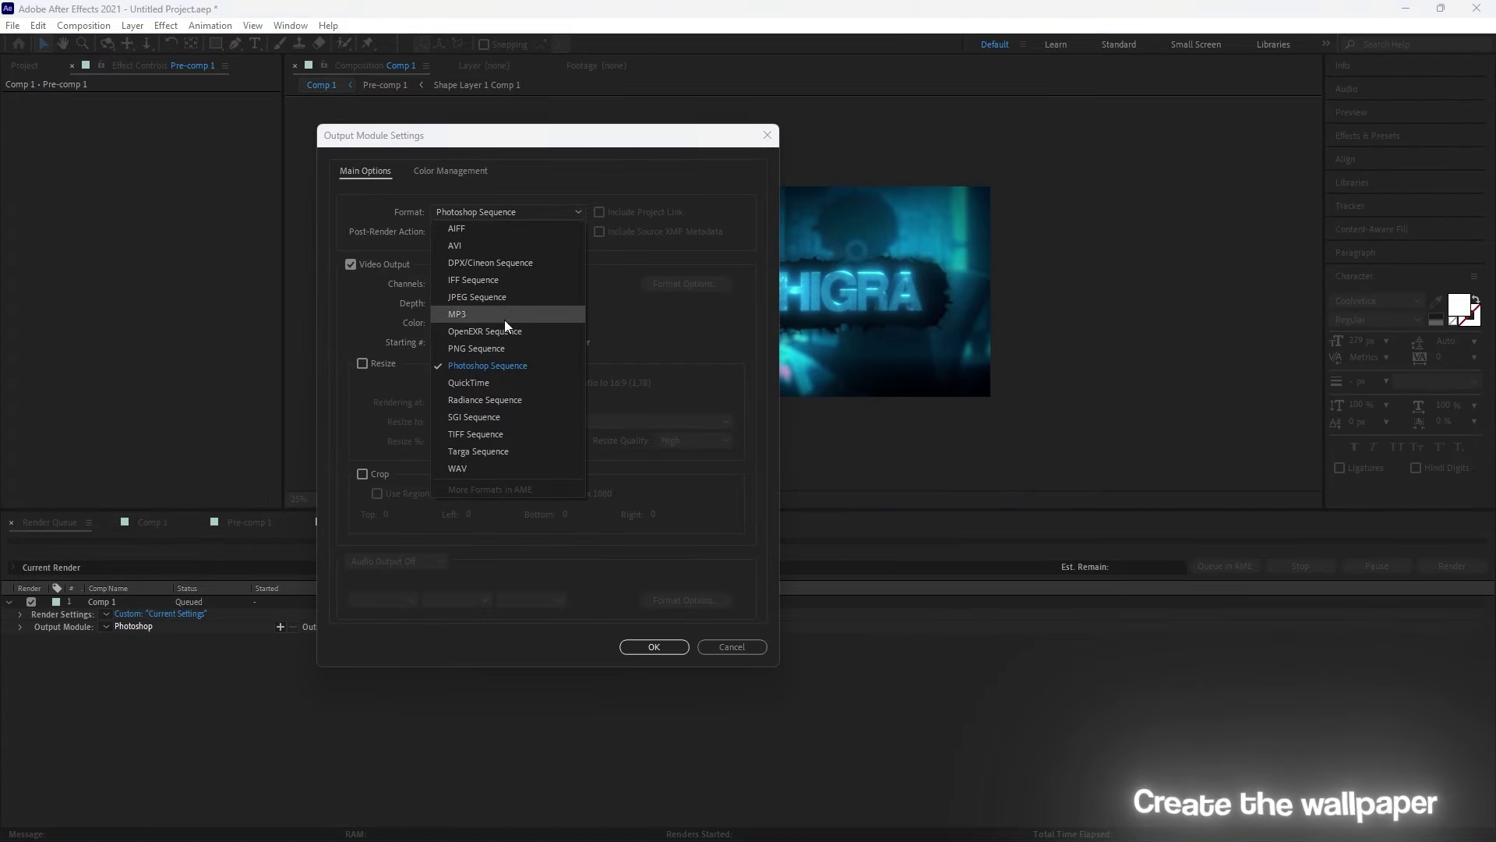
left_click(504, 320)
left_click(661, 645)
Step: Save the render output to Downloads as monitor screen.jpg
left_click(432, 625)
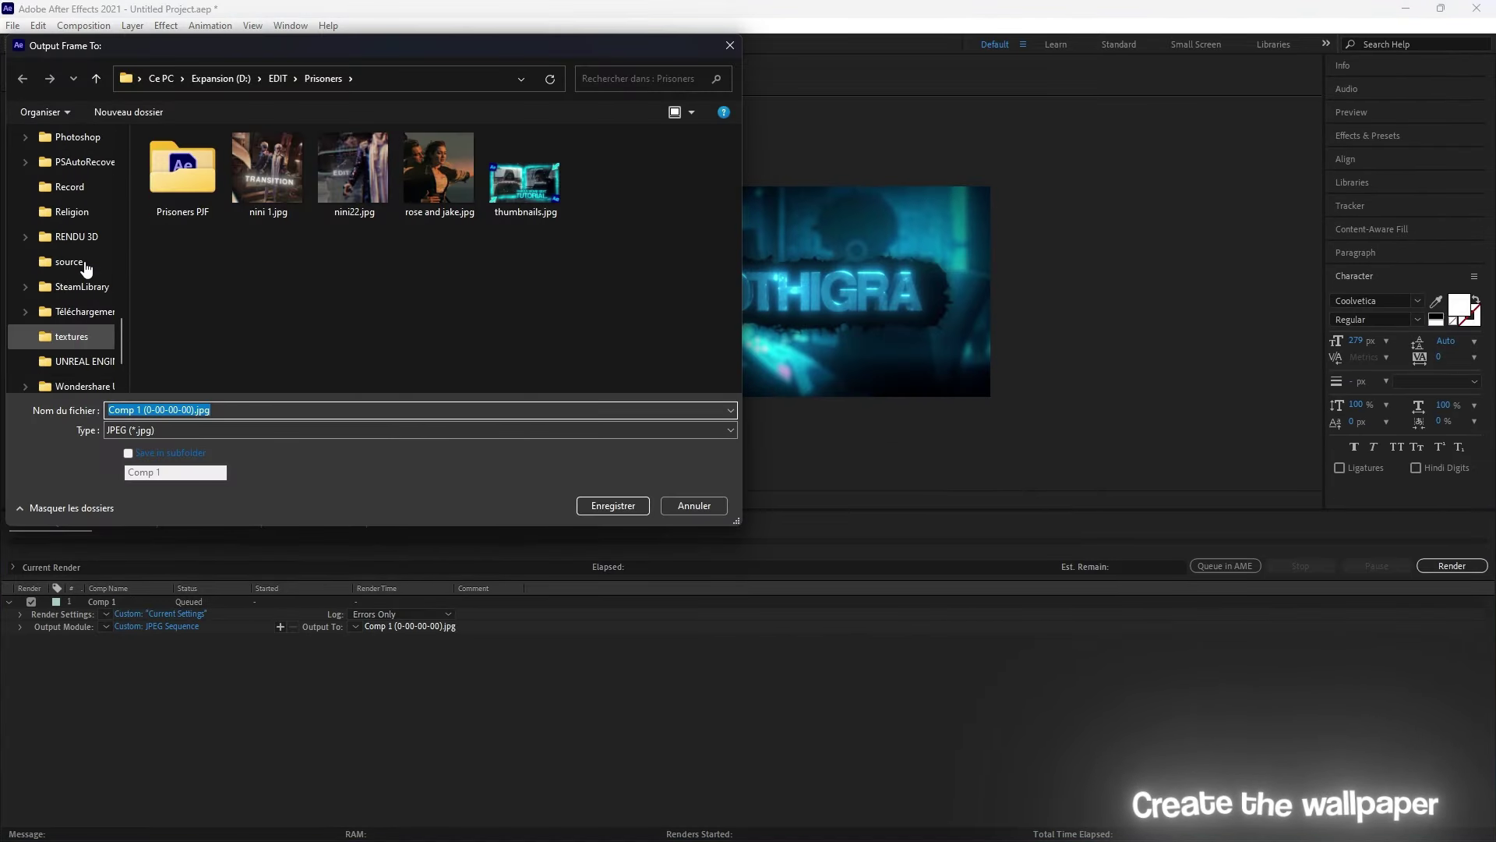
left_click(81, 311)
type("screen")
key("Return")
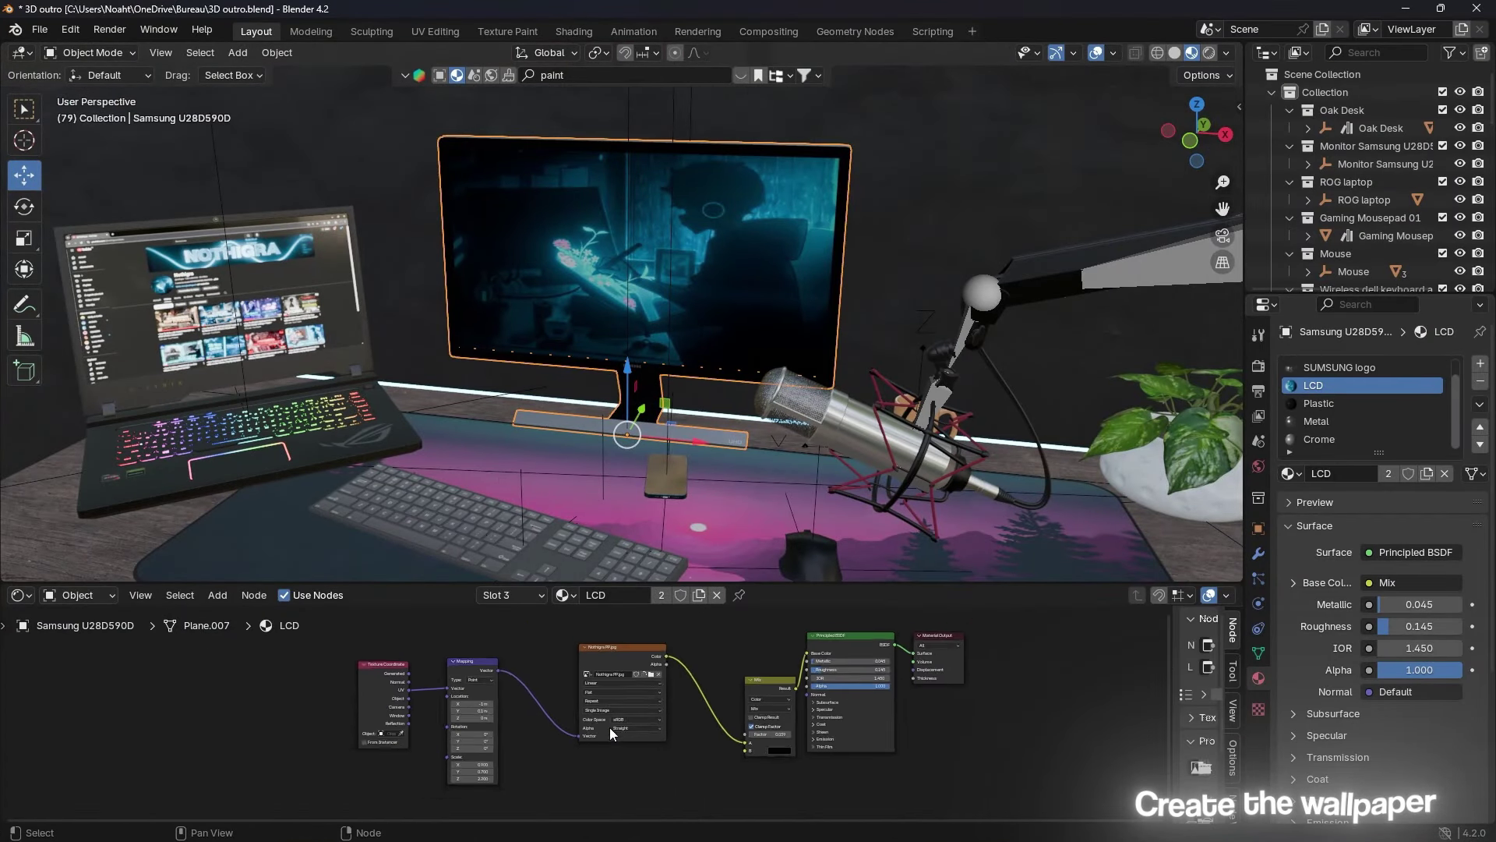
Step: Delete the old screen Image Texture and Mix nodes from the LCD material
left_click(610, 727)
key("x")
left_click_drag(194, 635, 436, 811)
key("x")
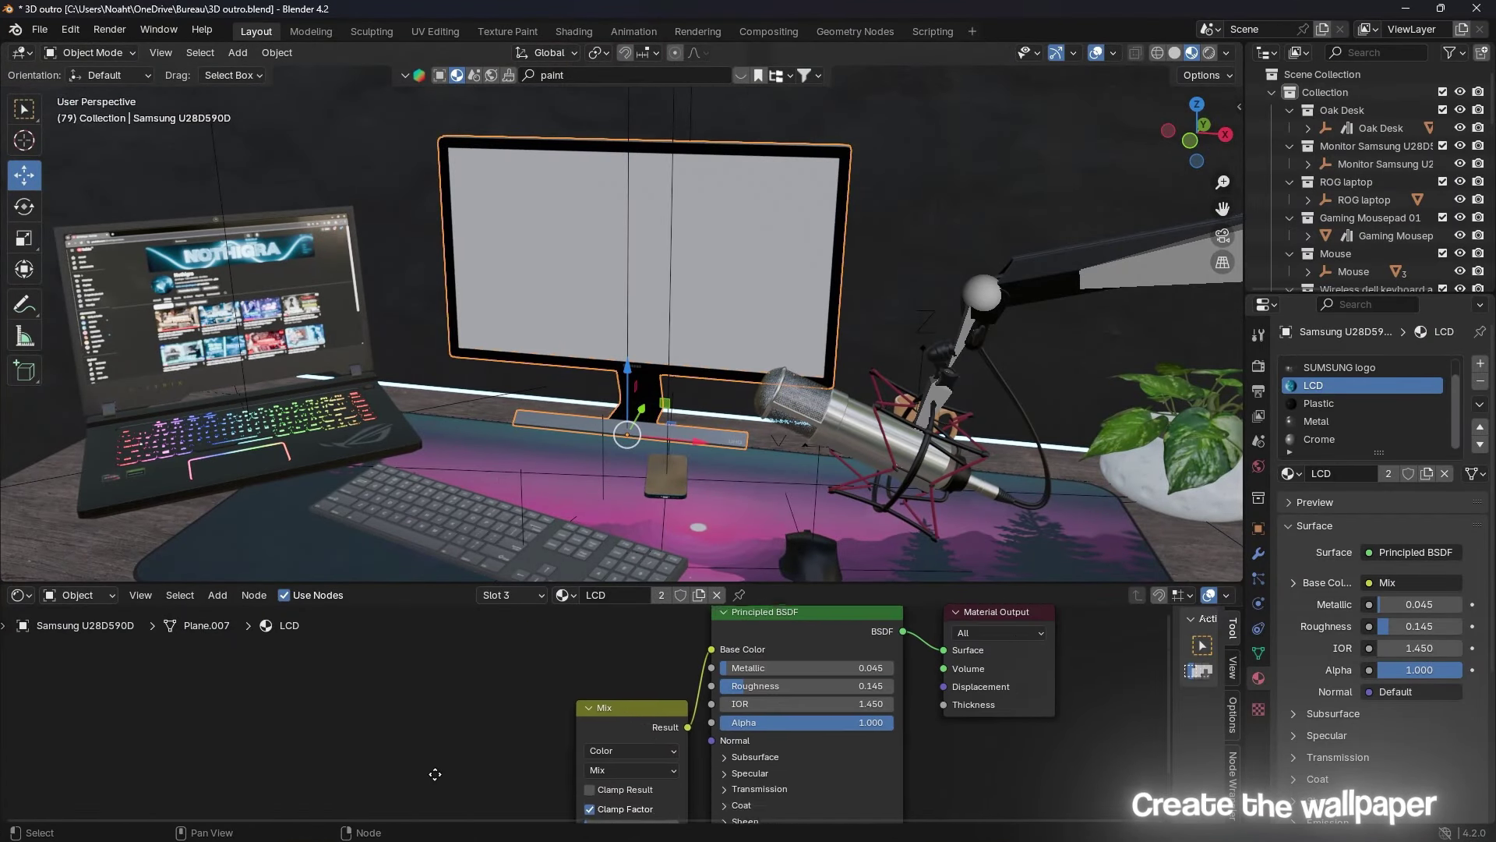
scroll(491, 721, "up", 2)
left_click(428, 724)
key("x")
key("super")
key("super")
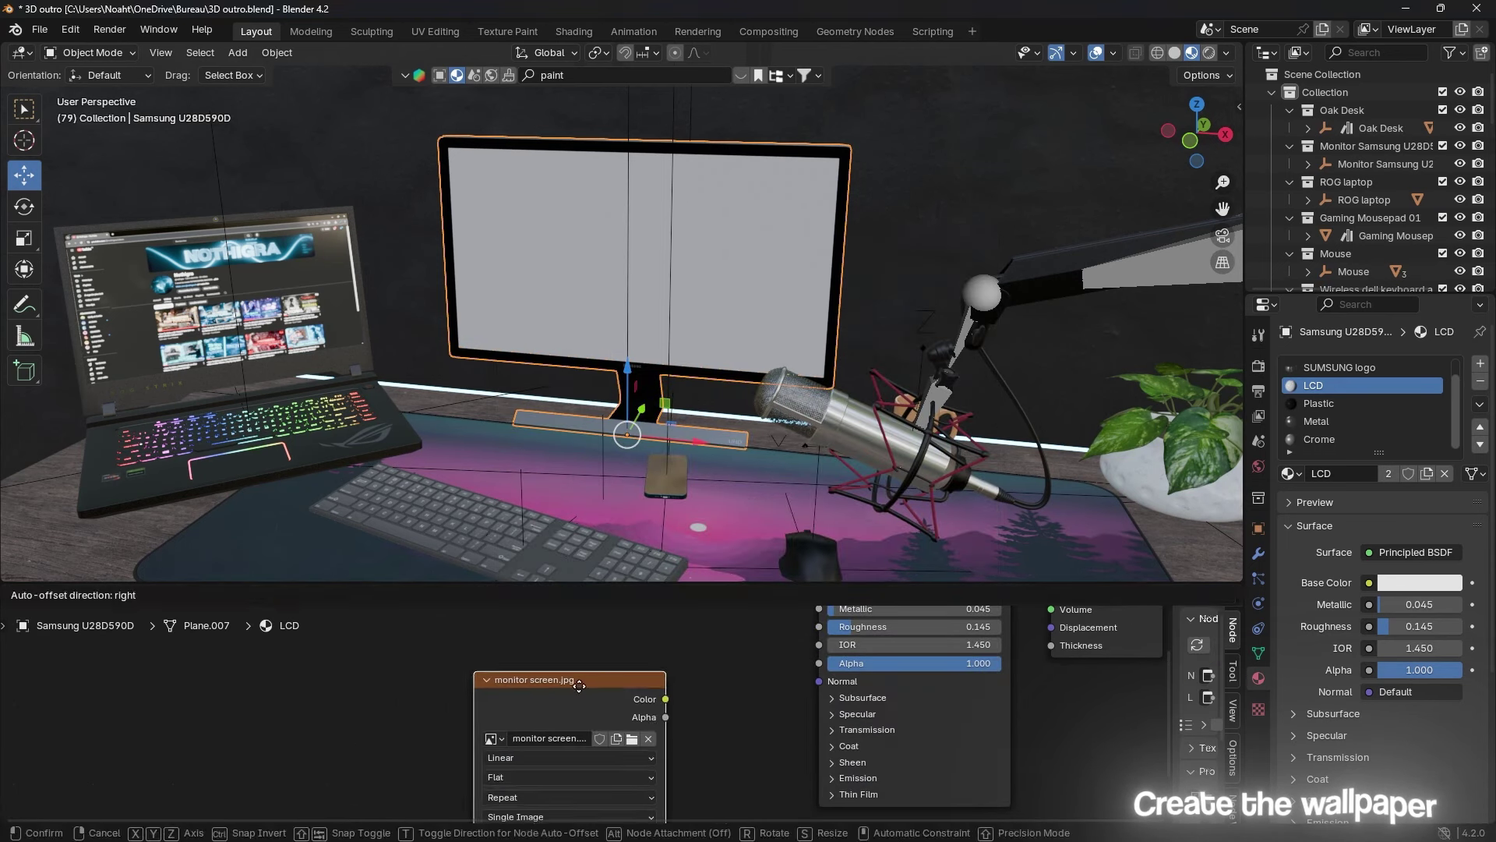
Step: Bring in monitor screen.jpg as a texture node wired to Base Color
left_click_drag(542, 756, 729, 651)
mouse_move(695, 465)
middle_mouse_down()
mouse_move(770, 353)
mouse_move(765, 504)
middle_mouse_up()
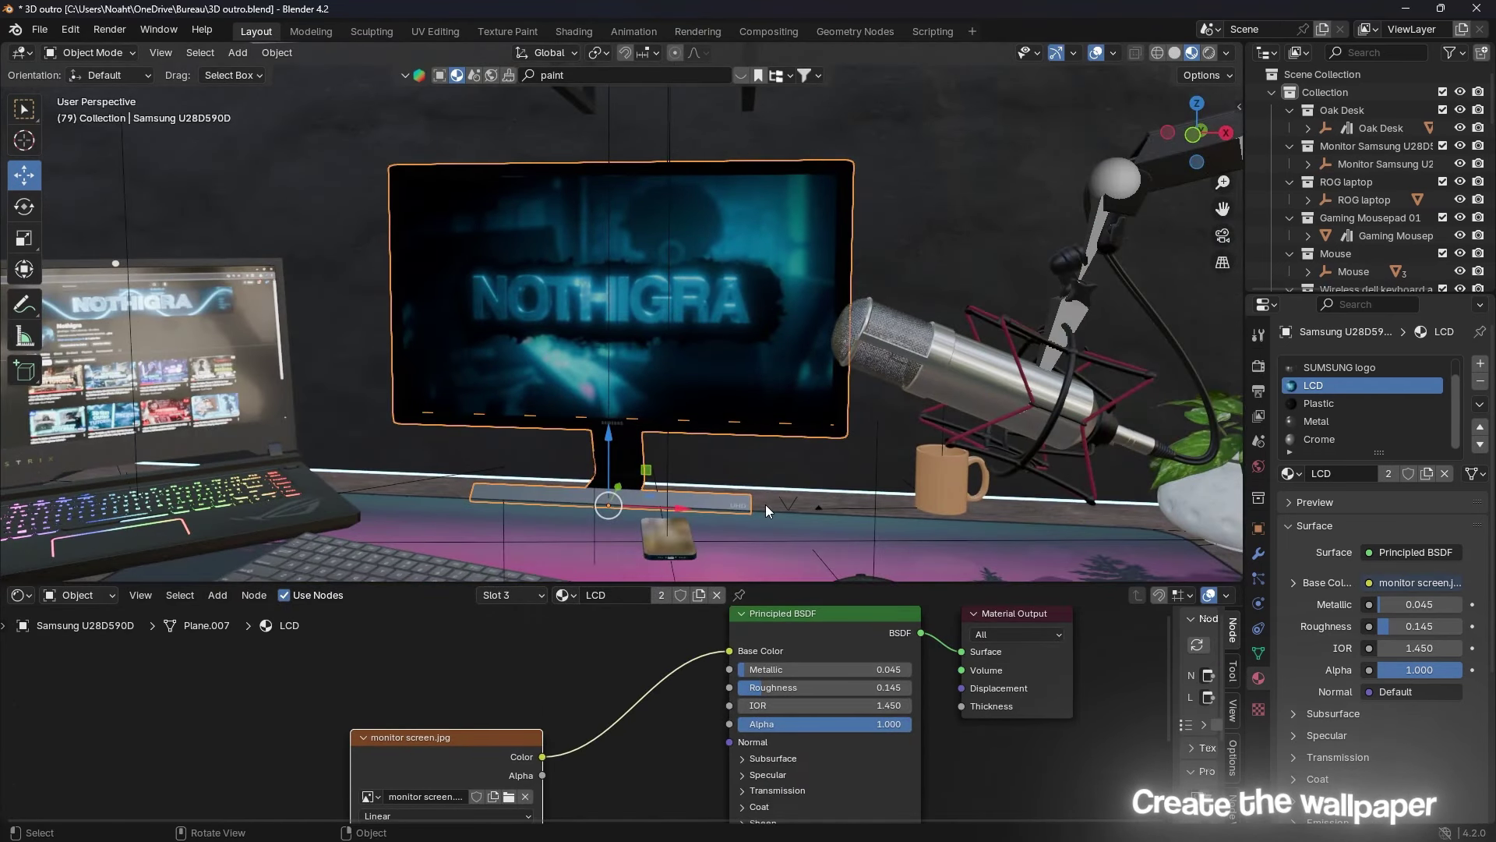
scroll(765, 504, "down", 3)
left_click_drag(681, 584, 681, 362)
left_click(630, 709)
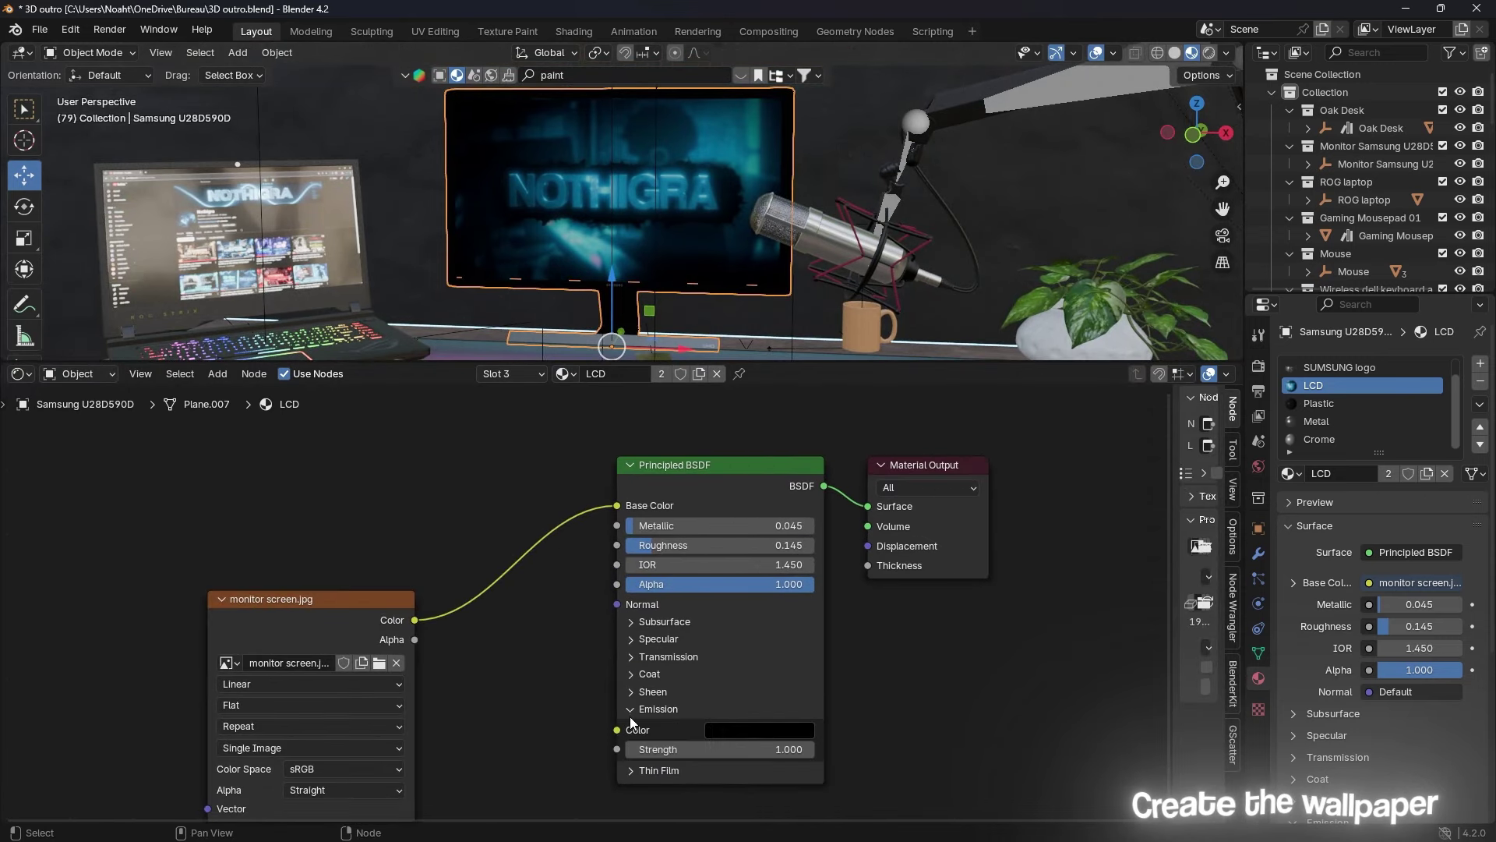
scroll(899, 474, "down", 2)
mouse_move(896, 363)
left_mouse_down()
mouse_move(888, 733)
mouse_move(880, 434)
left_mouse_up()
Step: Replace Principled BSDF with an Emission node fed by the image and linked to Surface
key("shift+a")
left_click(1037, 659)
left_click(453, 548)
key("Delete")
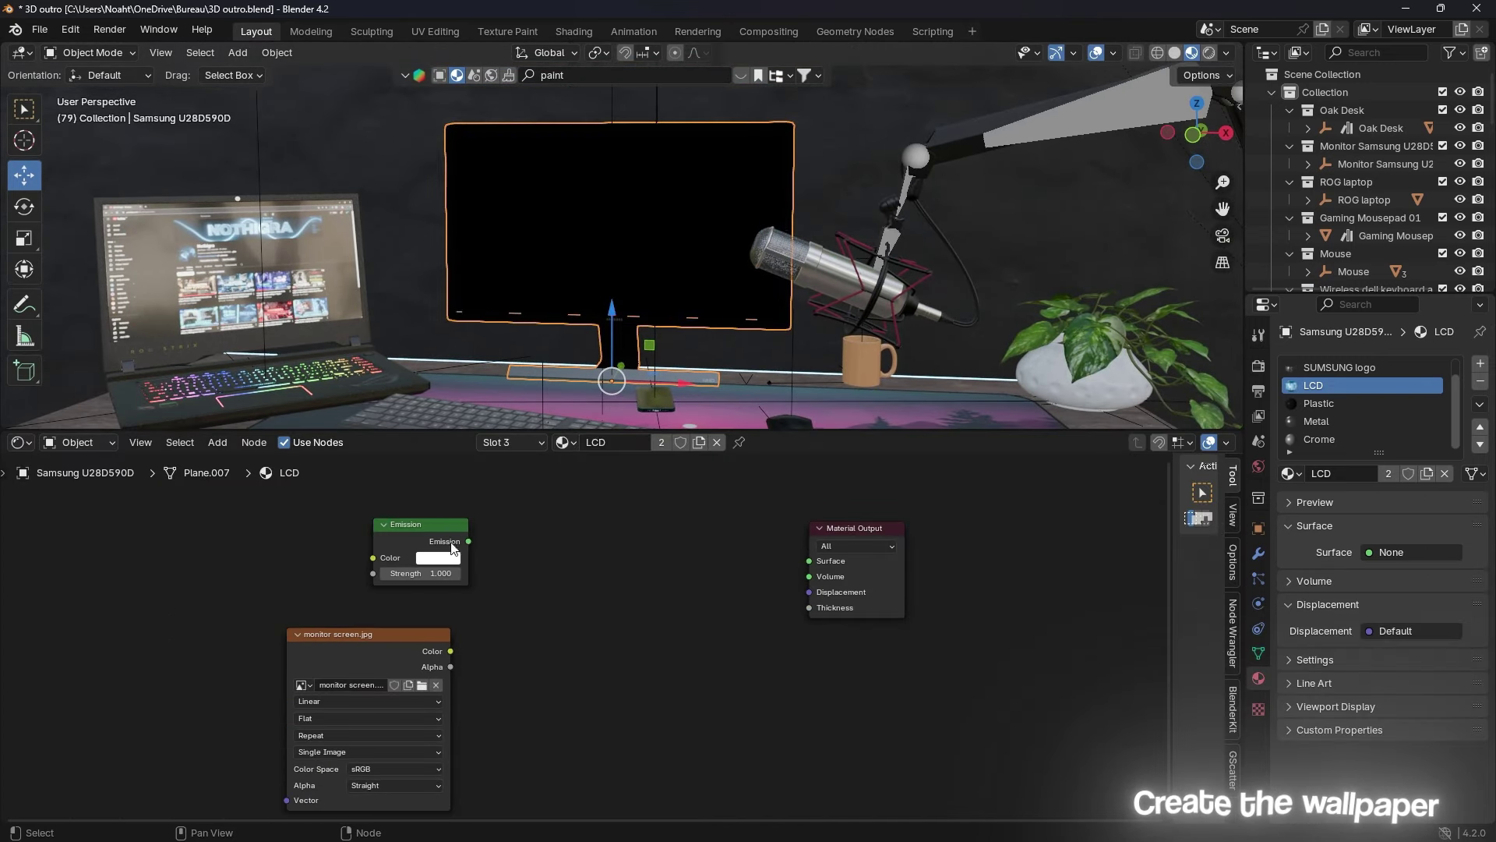
left_click_drag(453, 548, 622, 611)
left_click_drag(637, 604, 809, 560)
left_click_drag(450, 651, 543, 620)
Step: Save the file and, in rendered camera view, set Emission strength to 2
key("KP_0")
left_click_drag(826, 433, 822, 680)
key("ctrl+s")
left_click(1209, 52)
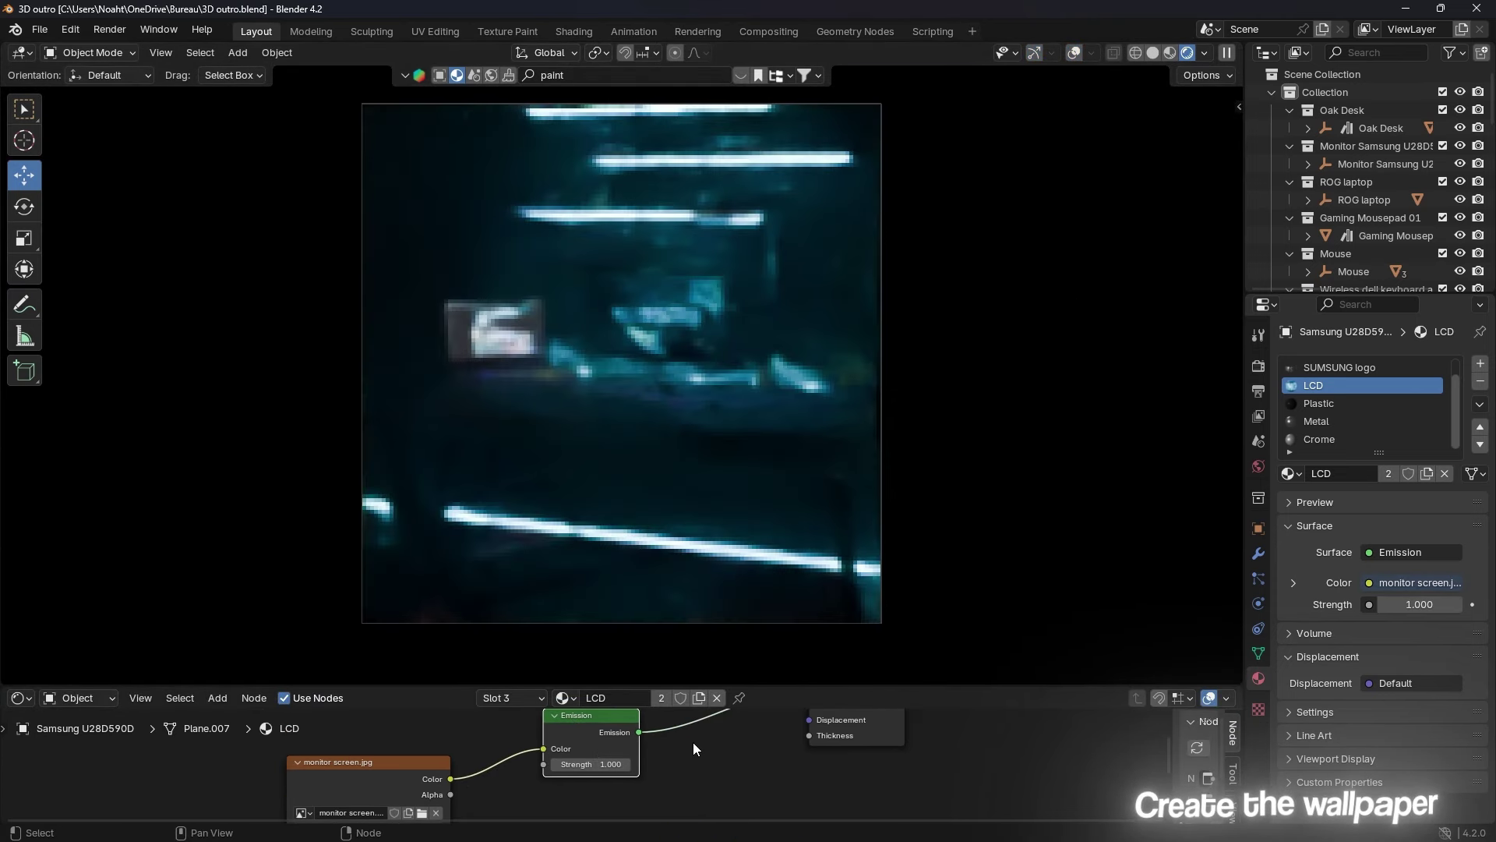
left_click(597, 764)
type("2")
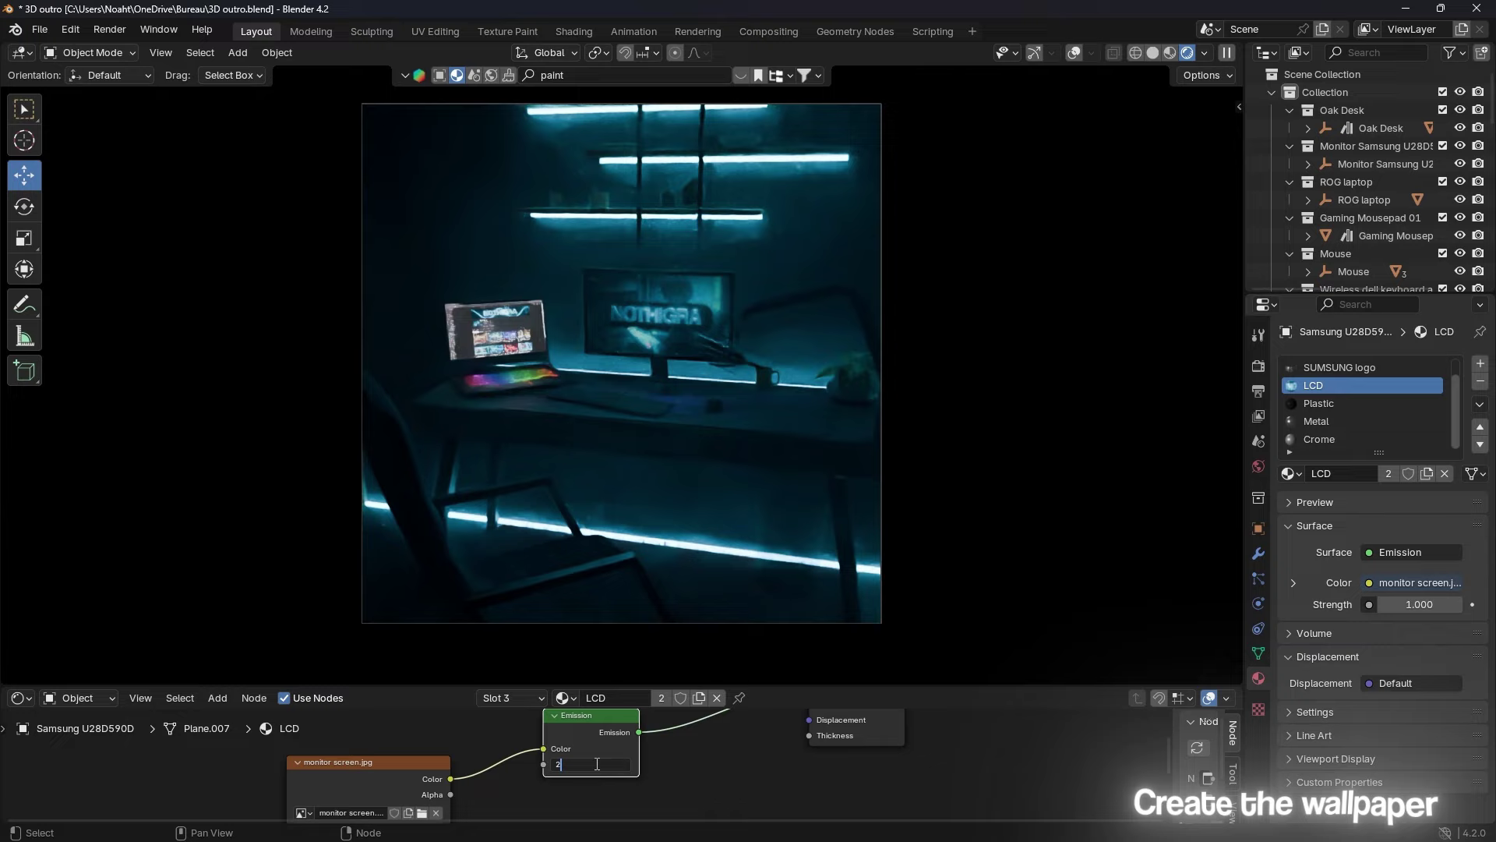
key("Return")
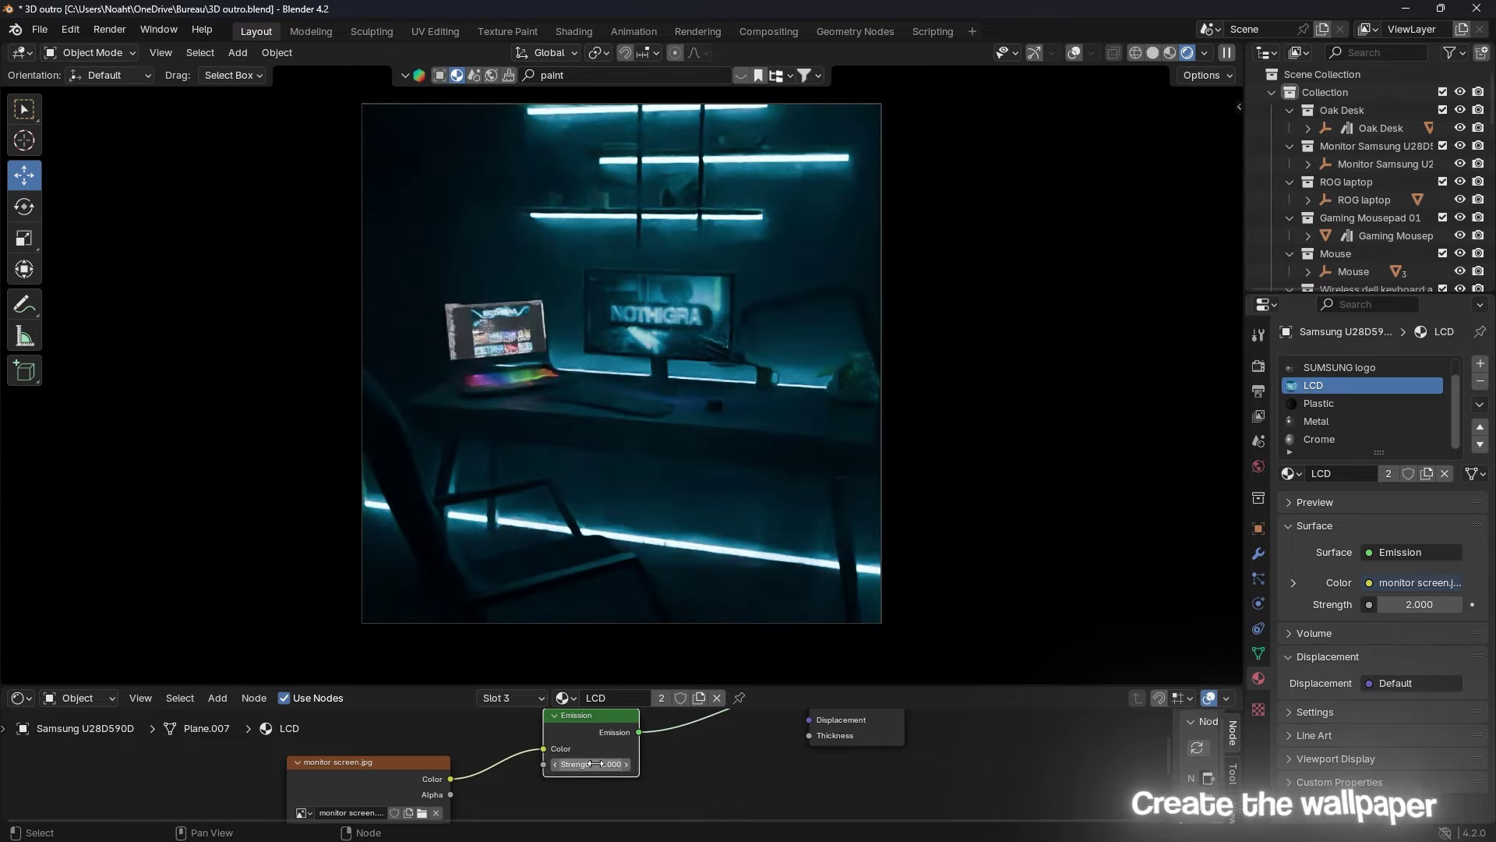
Step: Return to solid shading, turn the bottom area into a timeline and play the camera animation
left_click(1153, 52)
left_click(19, 697)
left_click(211, 536)
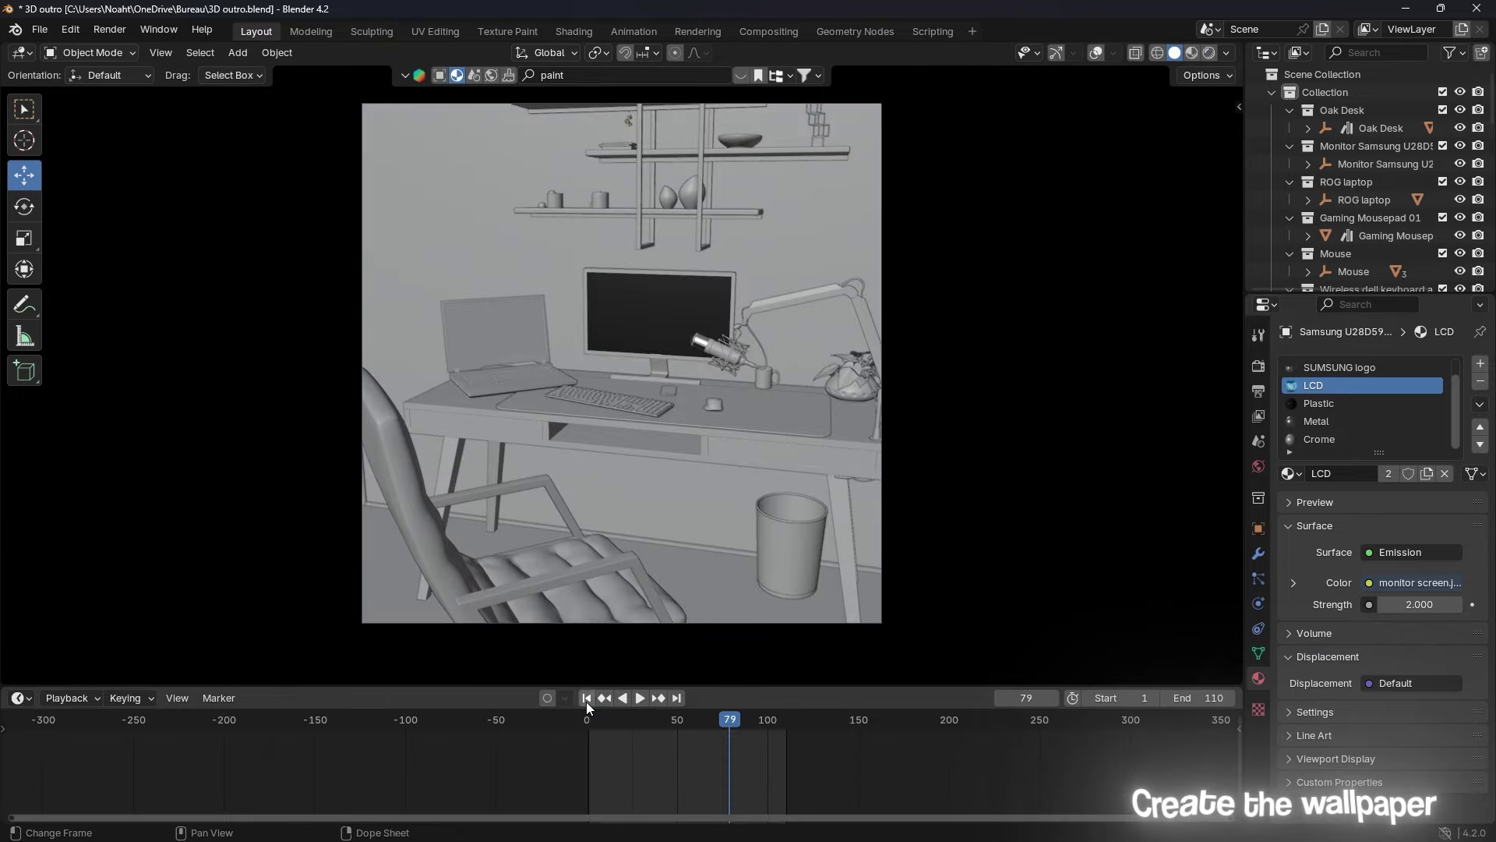
left_click(631, 697)
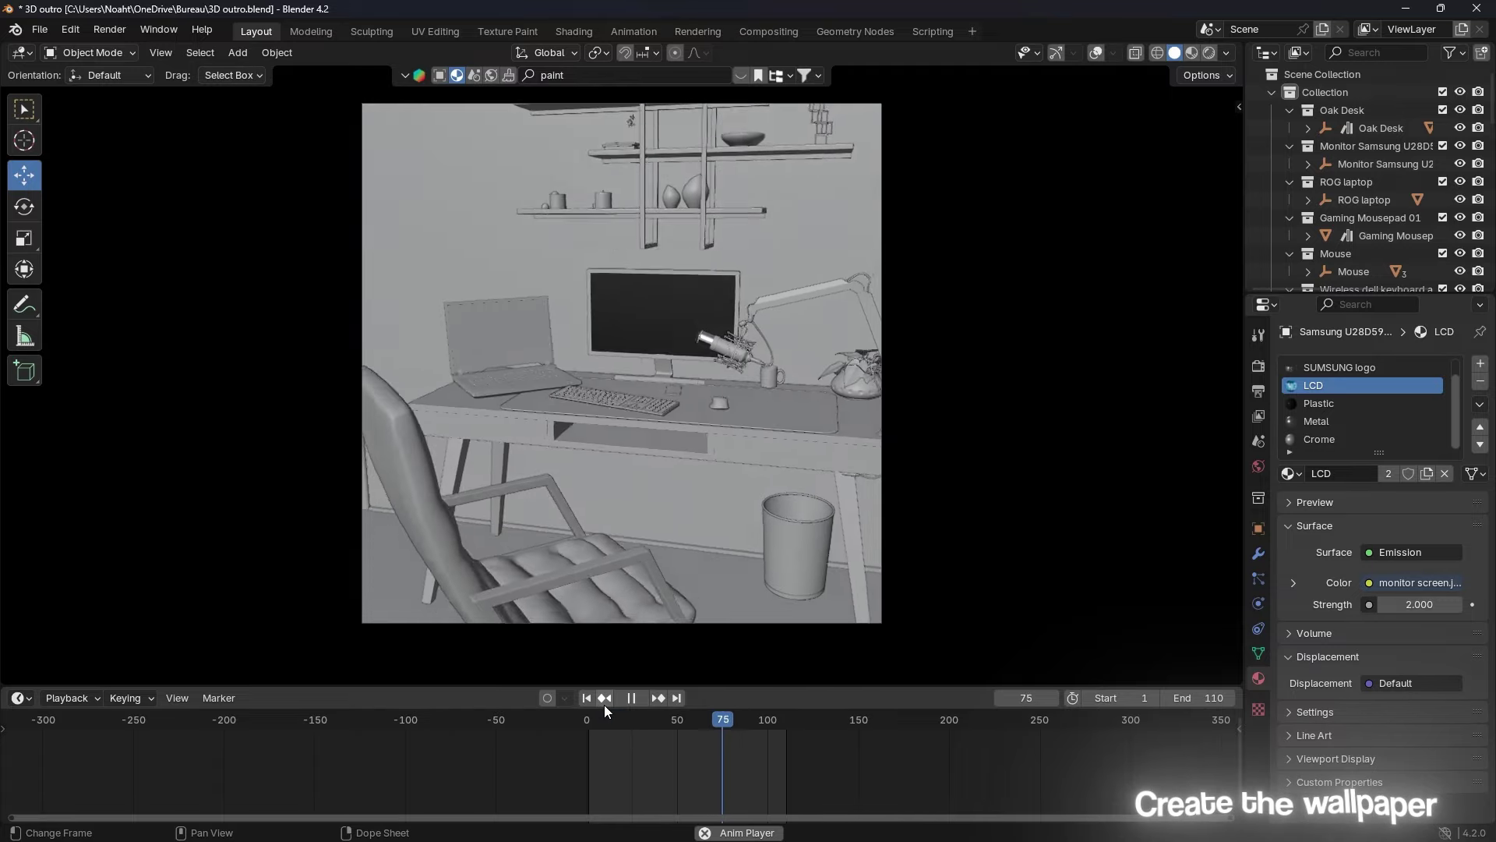
key("Escape")
left_click(19, 697)
left_click(328, 585)
left_click_drag(624, 687, 498, 418)
key("ctrl+Tab")
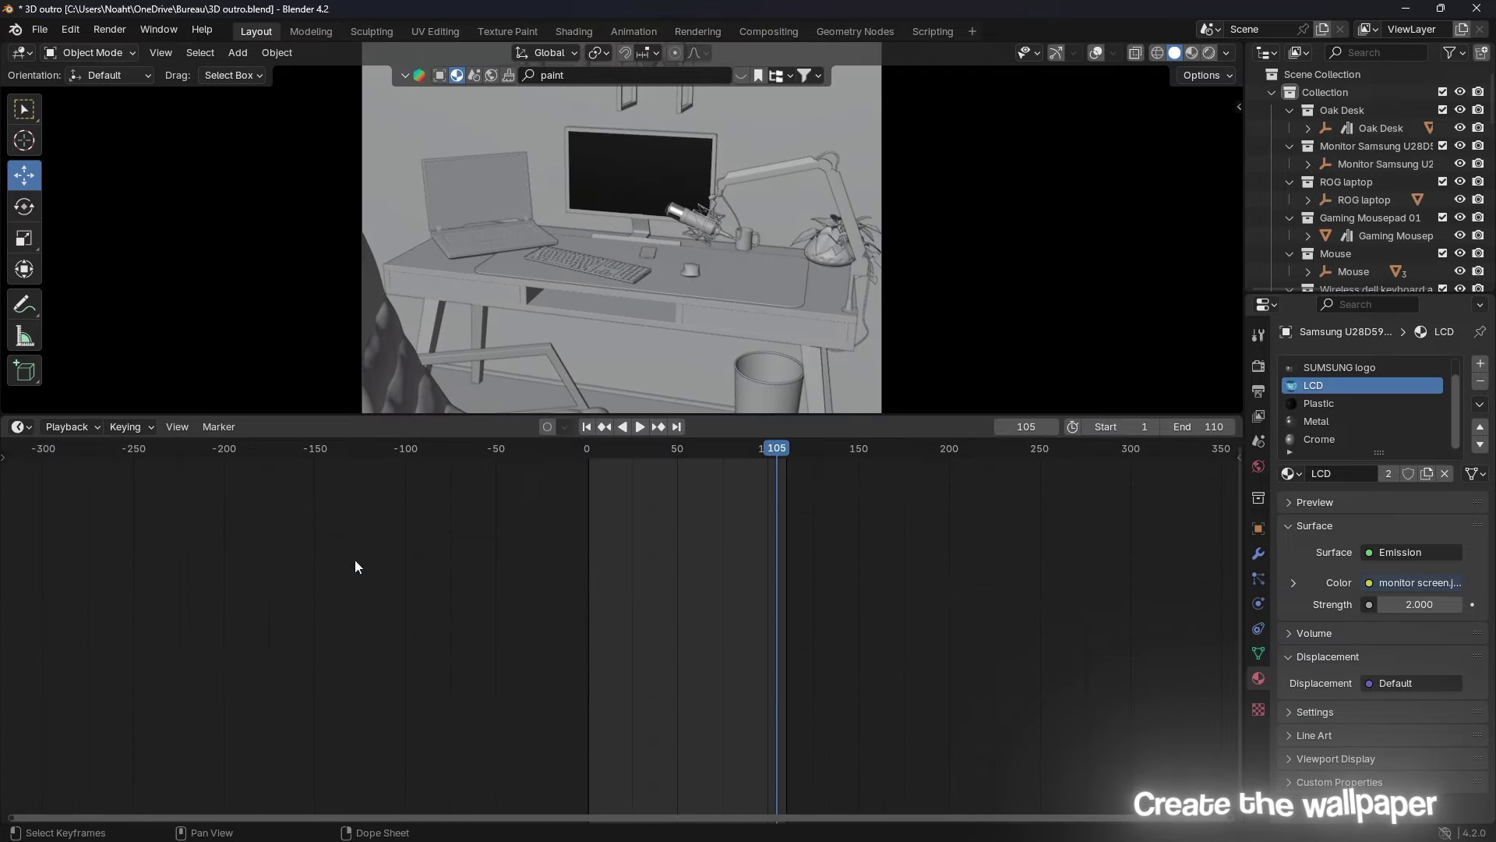
left_click(363, 218)
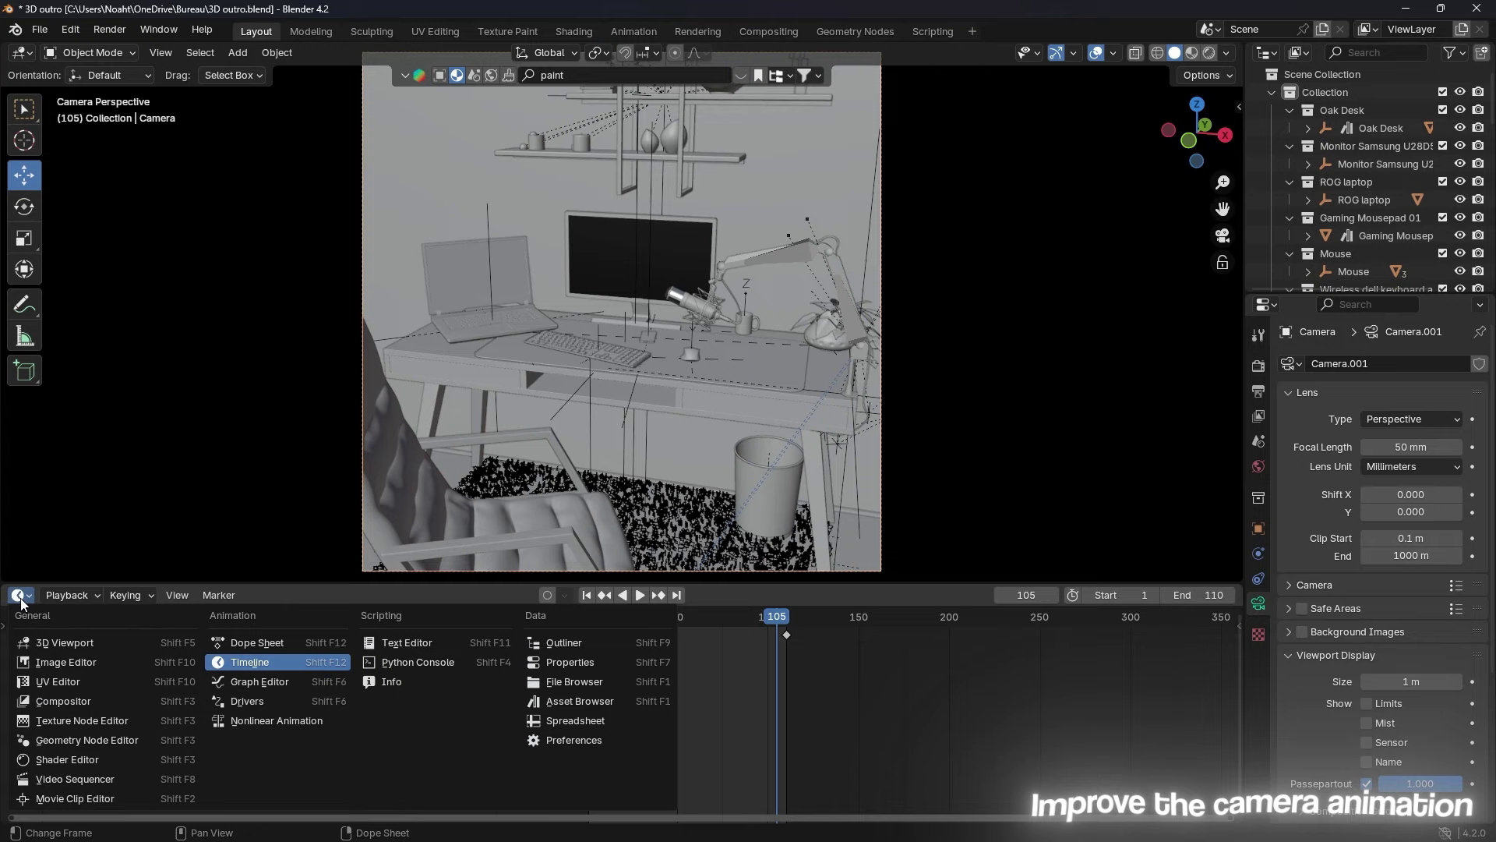
Step: Remove the Noise modifier from the camera curve and lower the X Location key near frame 37
left_click(259, 681)
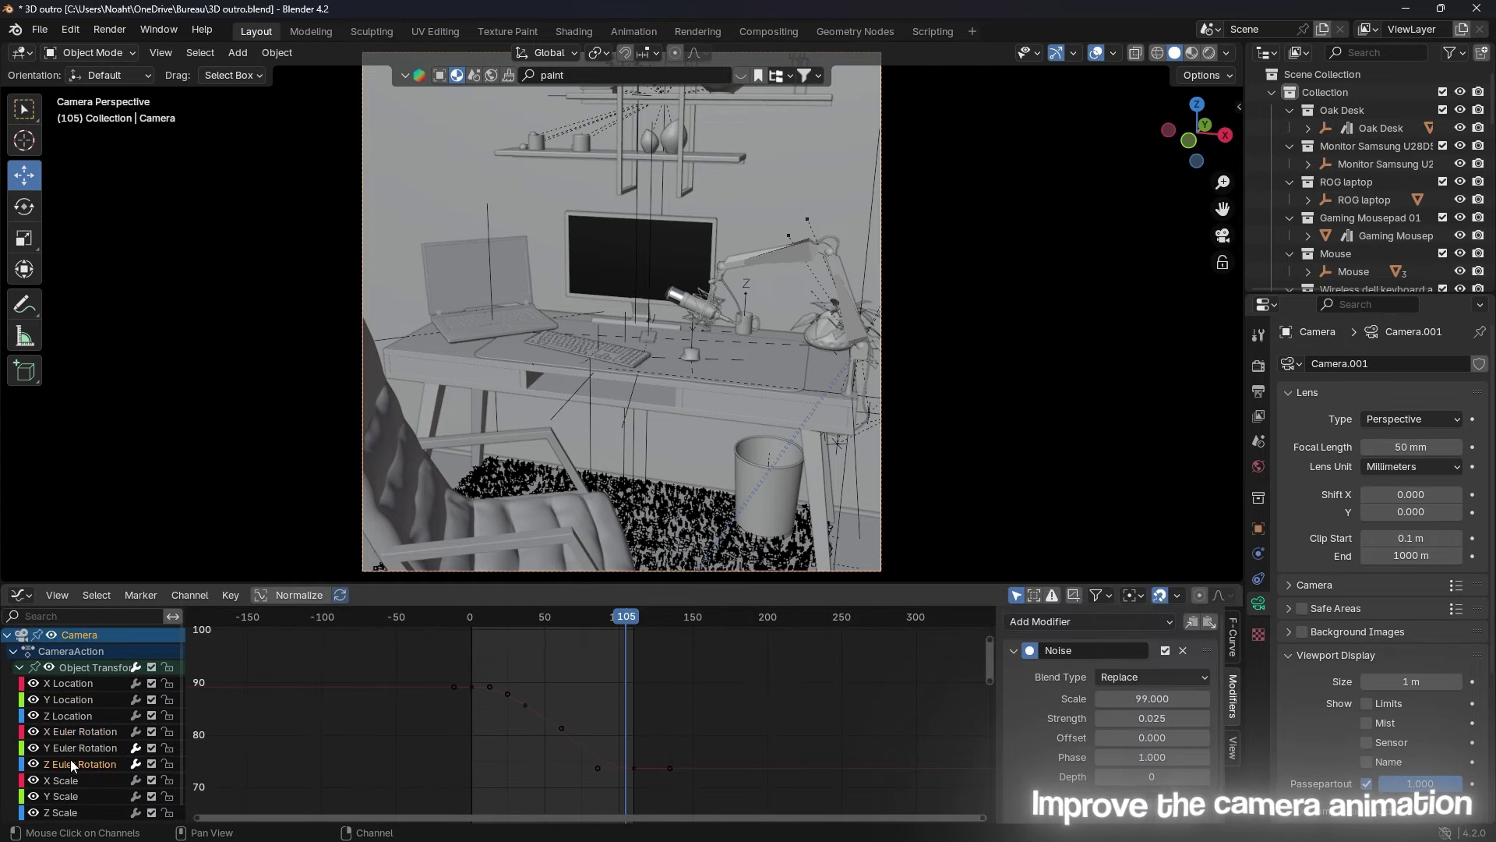
key("Home")
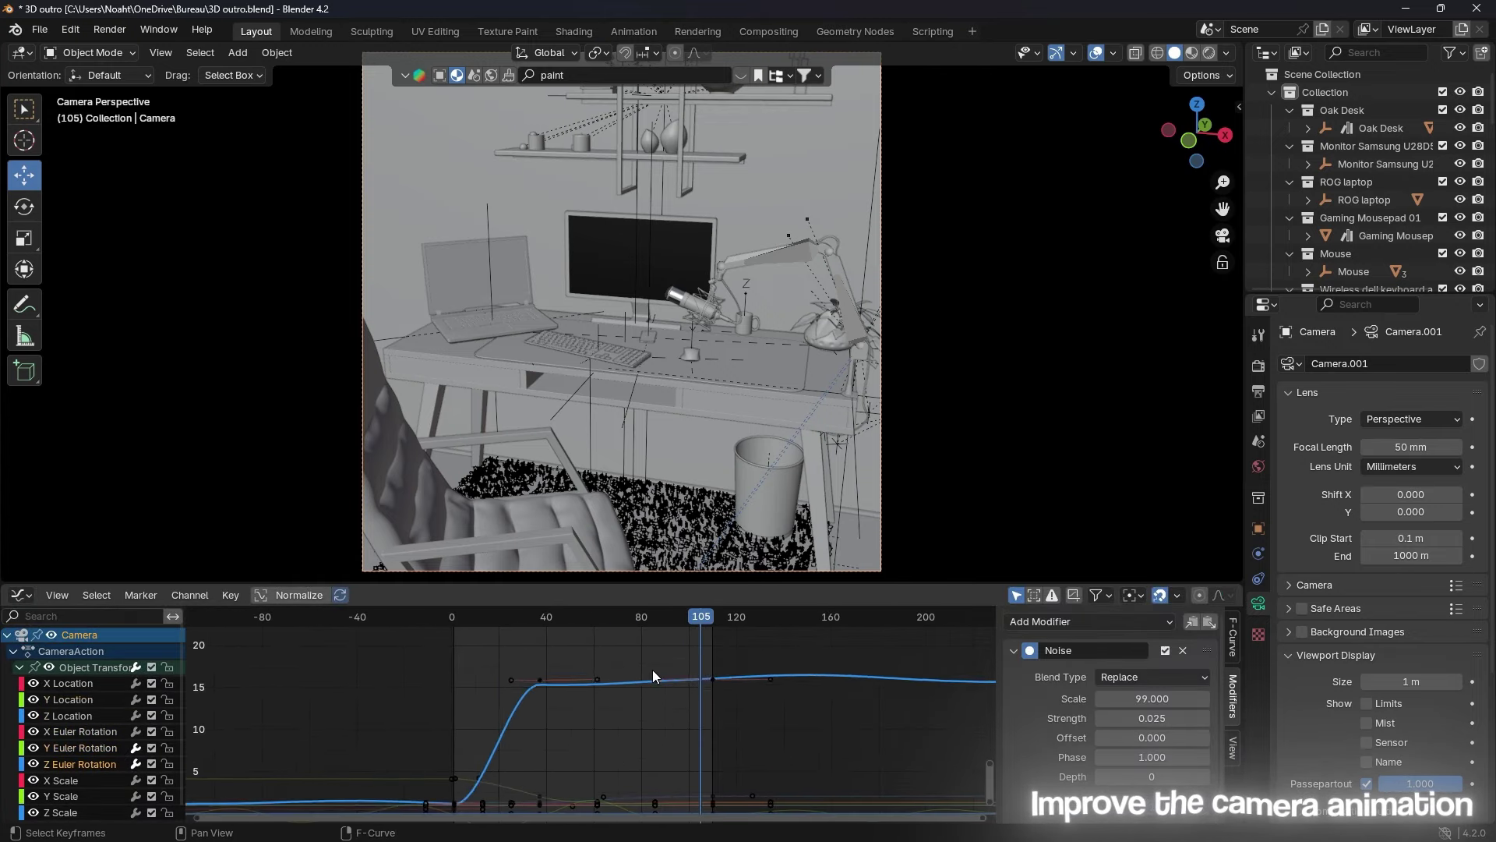
key("Down")
left_click(1183, 649)
left_click_drag(460, 617, 497, 616)
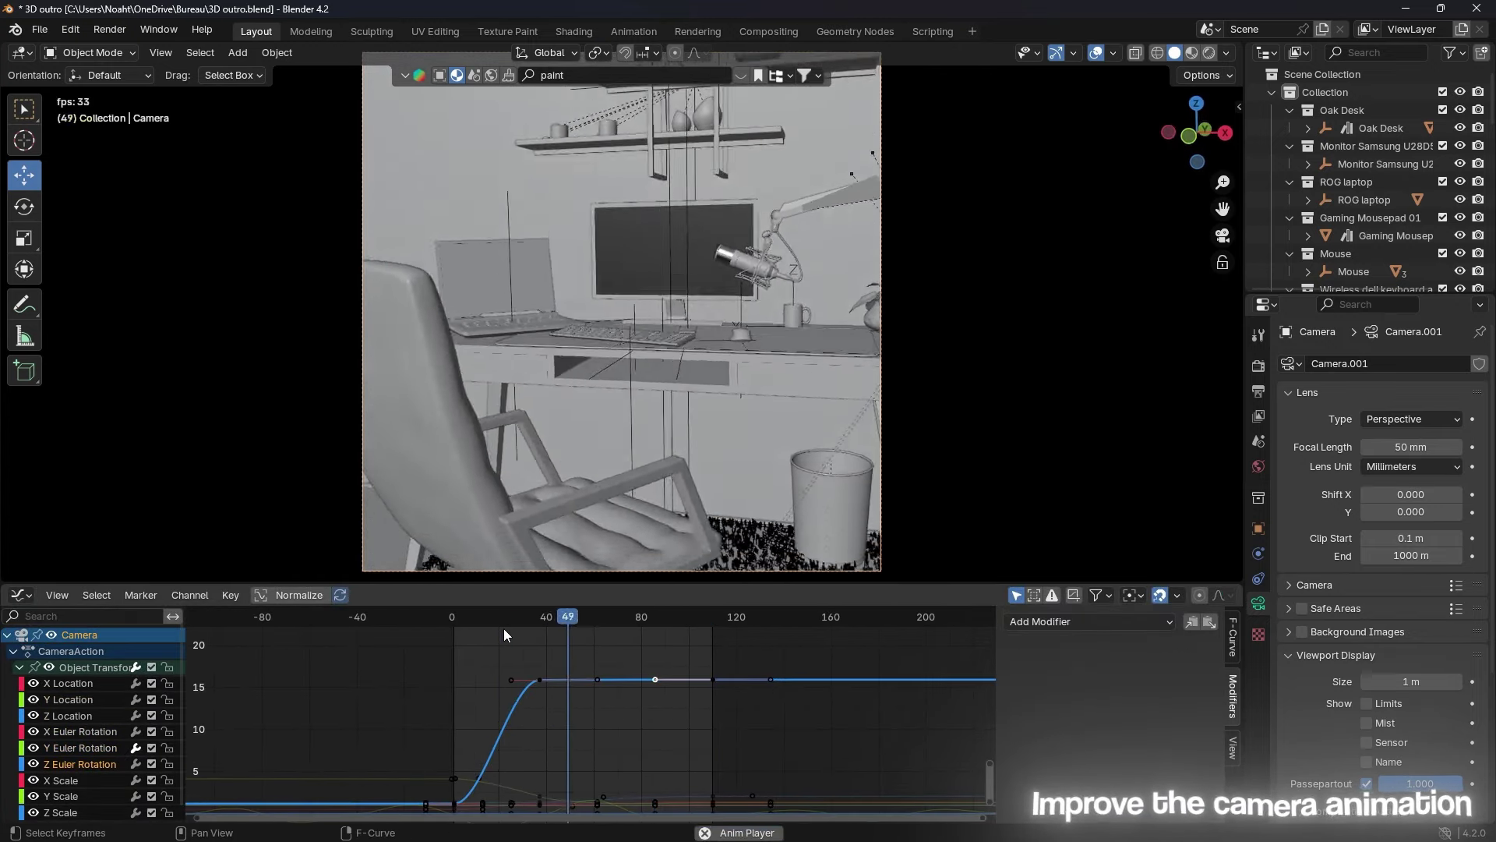
left_click(48, 686)
key("KP_Decimal")
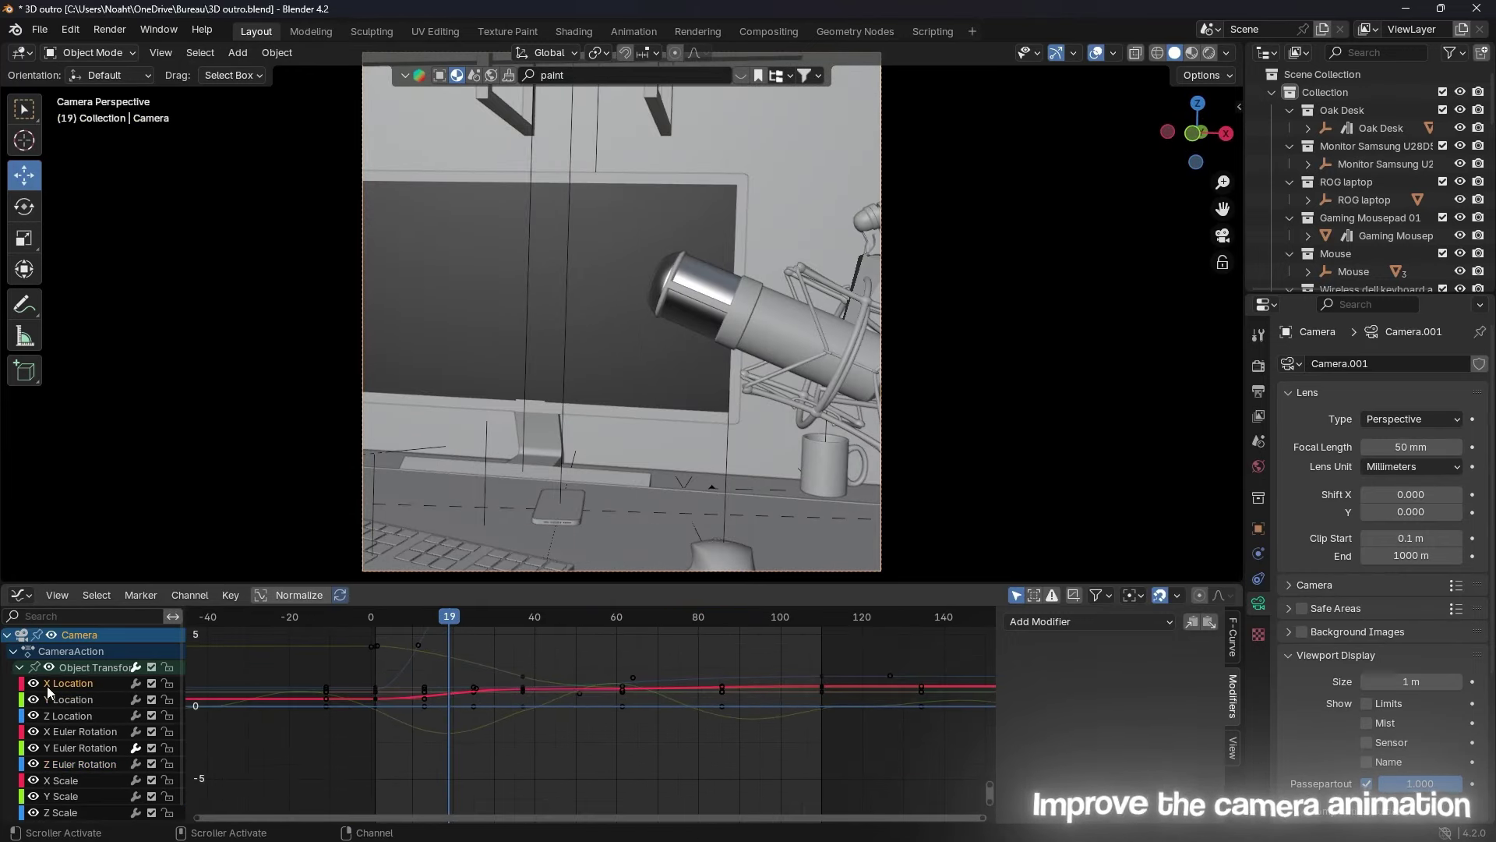
left_click_drag(444, 631, 530, 694)
left_click_drag(524, 616, 397, 647)
key("space")
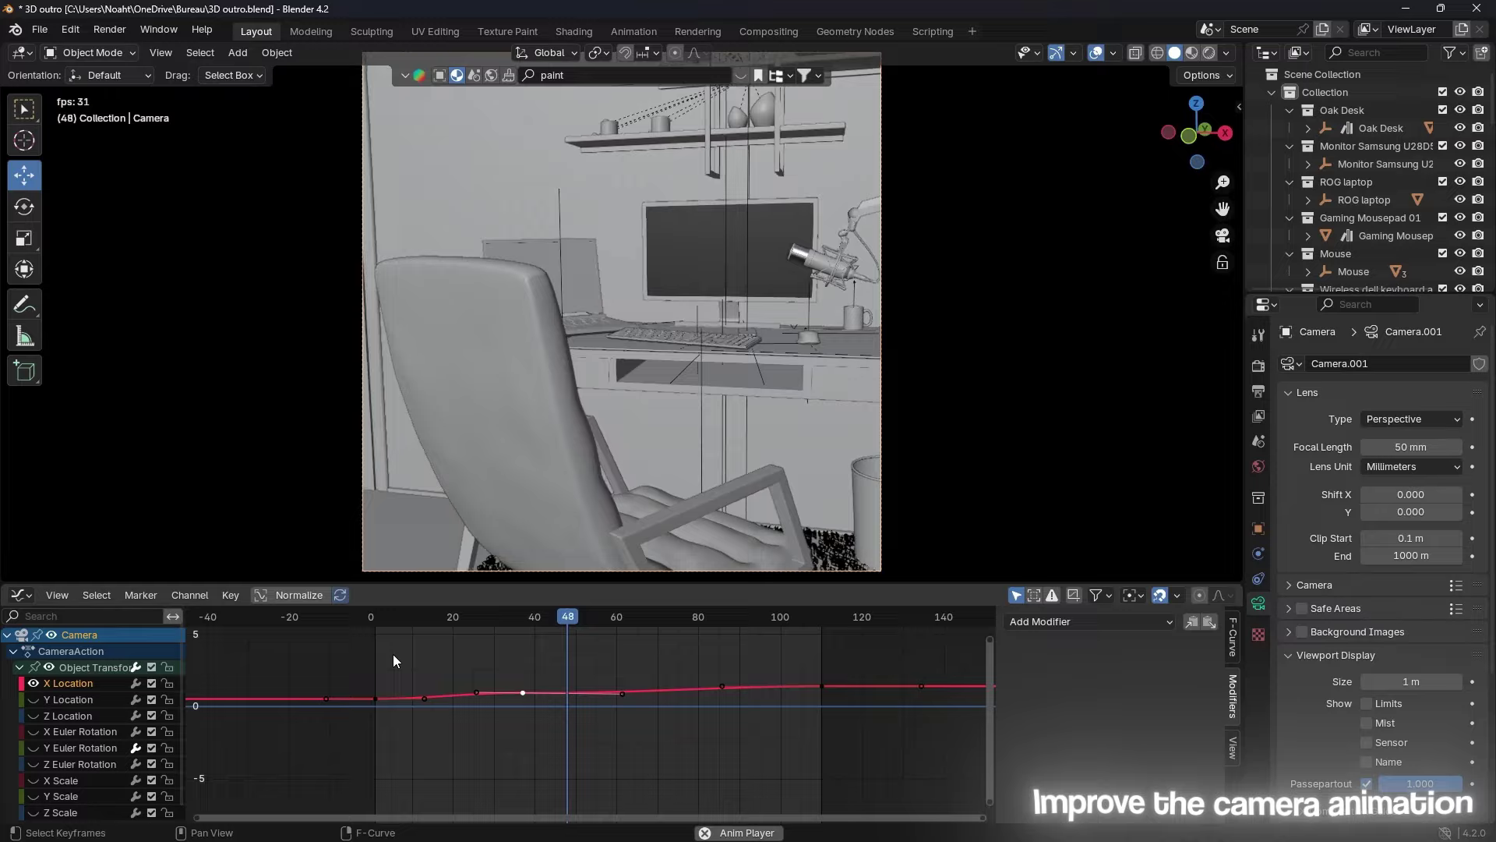
key("space")
Step: Lower the camera keyframe near frame 26 slightly and replay the shot
scroll(410, 654, "up", 3)
left_click(514, 707)
left_click_drag(515, 708, 513, 711)
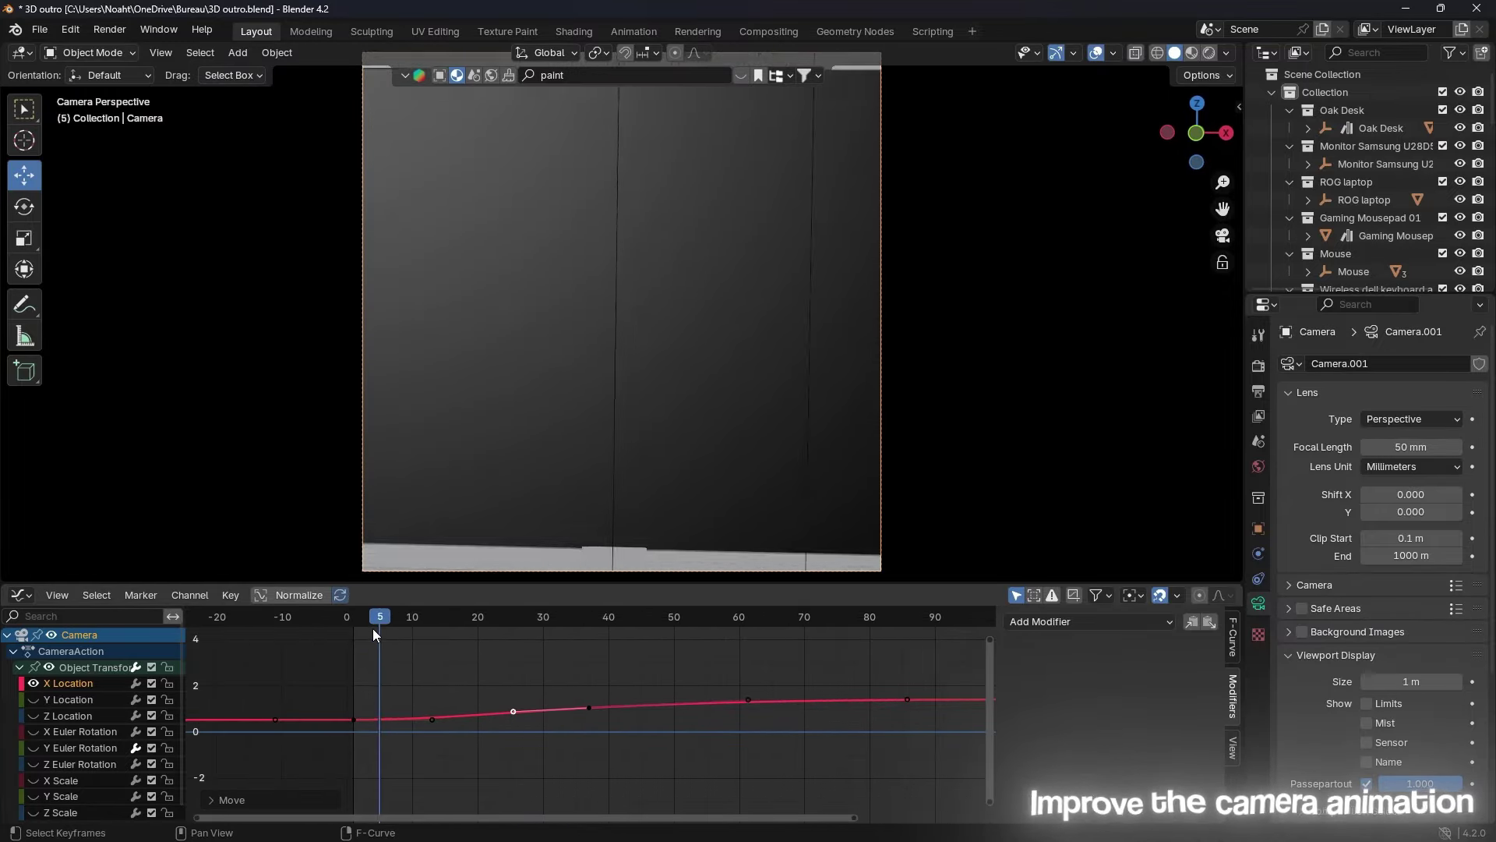
left_click_drag(373, 619, 474, 609)
key("space")
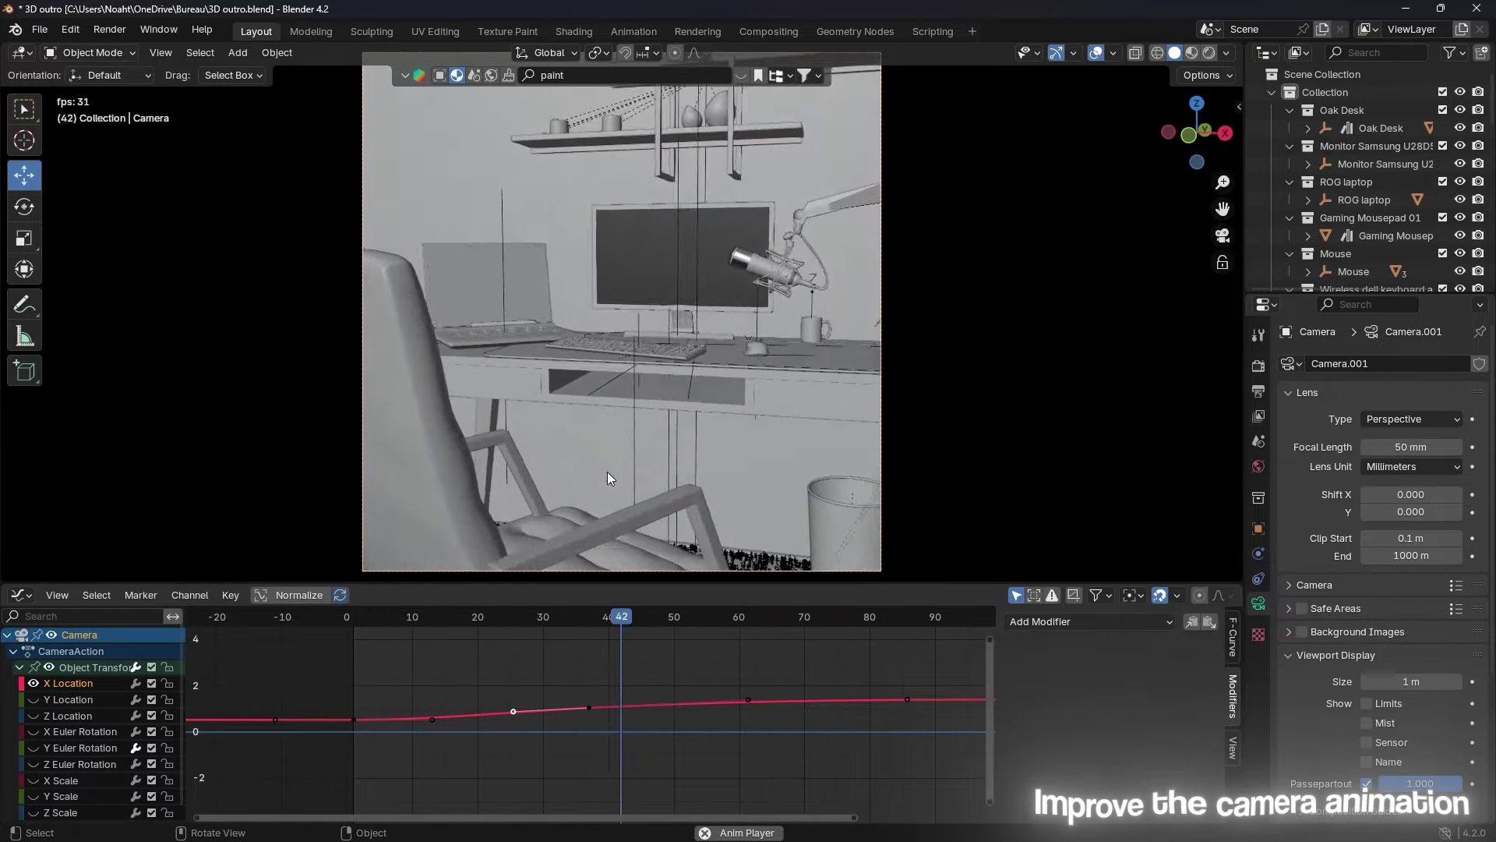
key("space")
Step: Swap the curve editor for the Timeline and view the desk scene in Material Preview
left_click(57, 594)
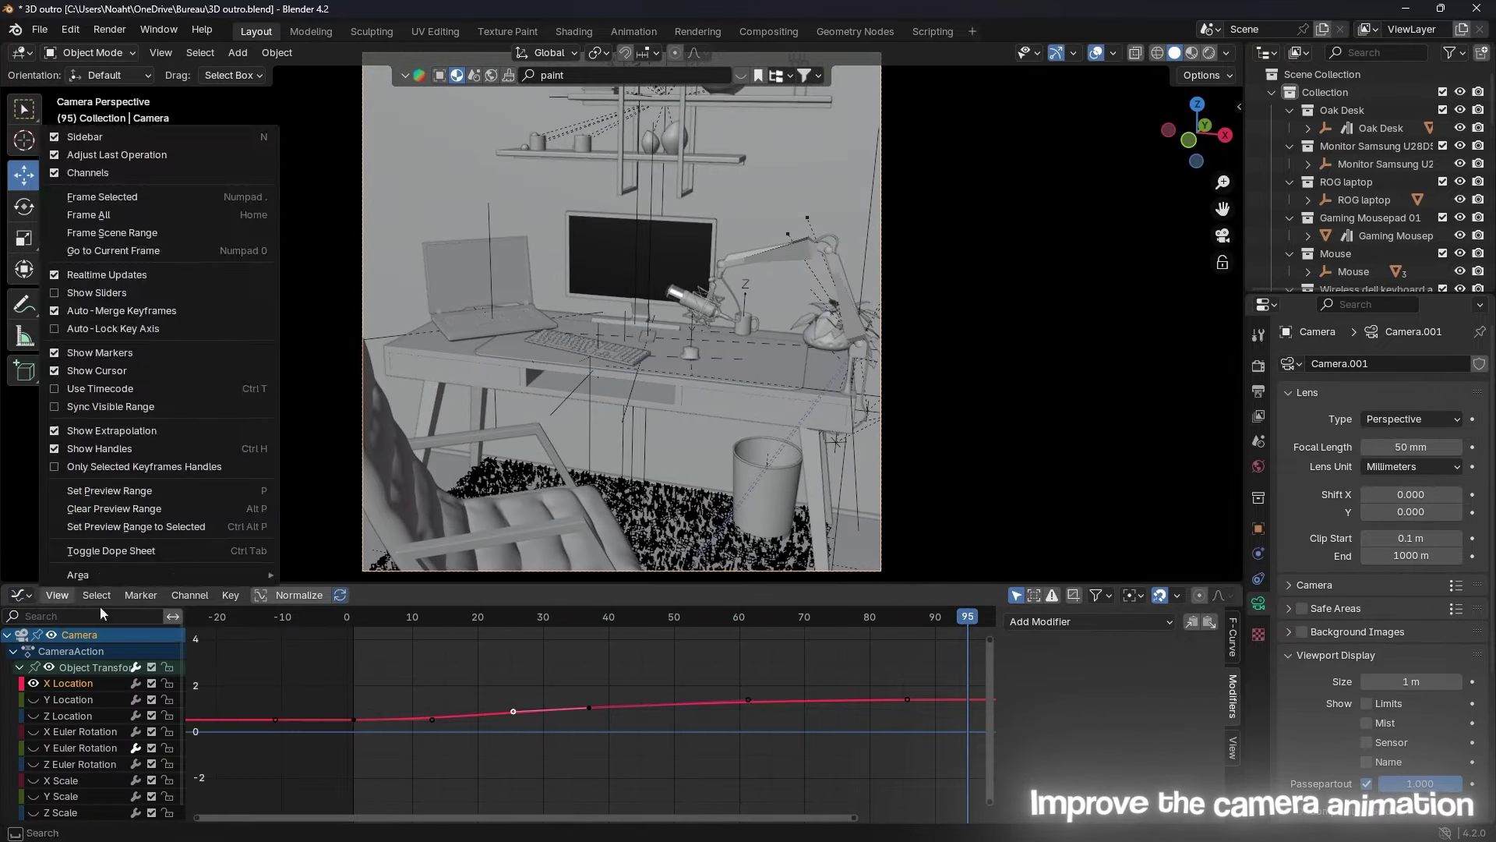
left_click(93, 641)
left_click(1191, 52)
mouse_move(719, 342)
middle_mouse_down()
mouse_move(651, 340)
mouse_move(838, 548)
mouse_move(322, 203)
mouse_move(720, 334)
mouse_move(635, 236)
mouse_move(631, 307)
middle_mouse_up()
left_click(628, 335)
scroll(631, 307, "down", 5)
mouse_move(674, 353)
middle_mouse_down()
mouse_move(645, 236)
mouse_move(719, 411)
mouse_move(695, 368)
middle_mouse_up()
Step: Play the camera animation from the first frame to frame 103 and save 3D outro.blend
key("KP_0")
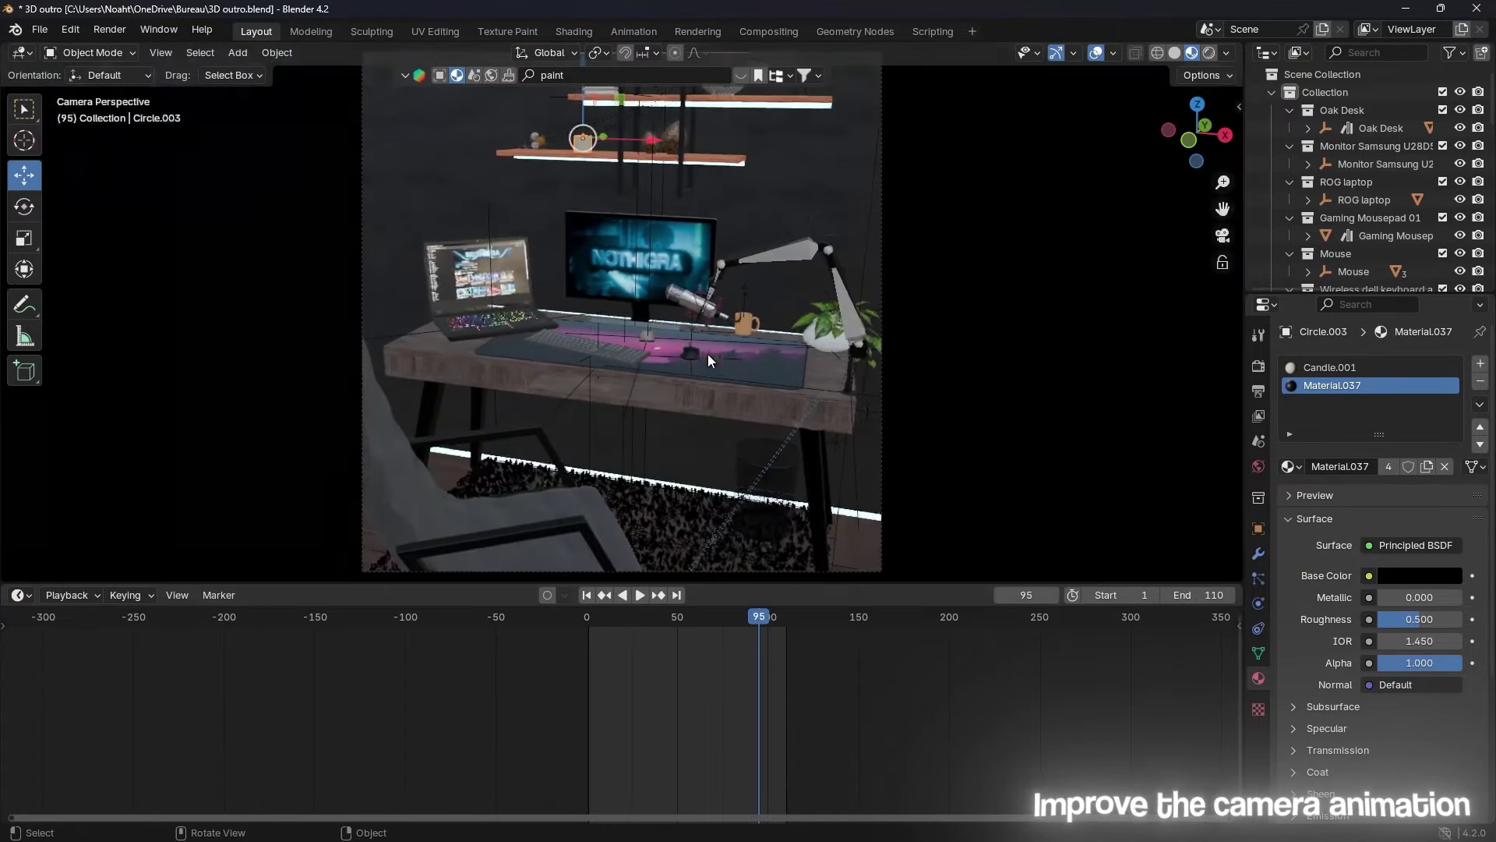
left_click(588, 628)
key("space")
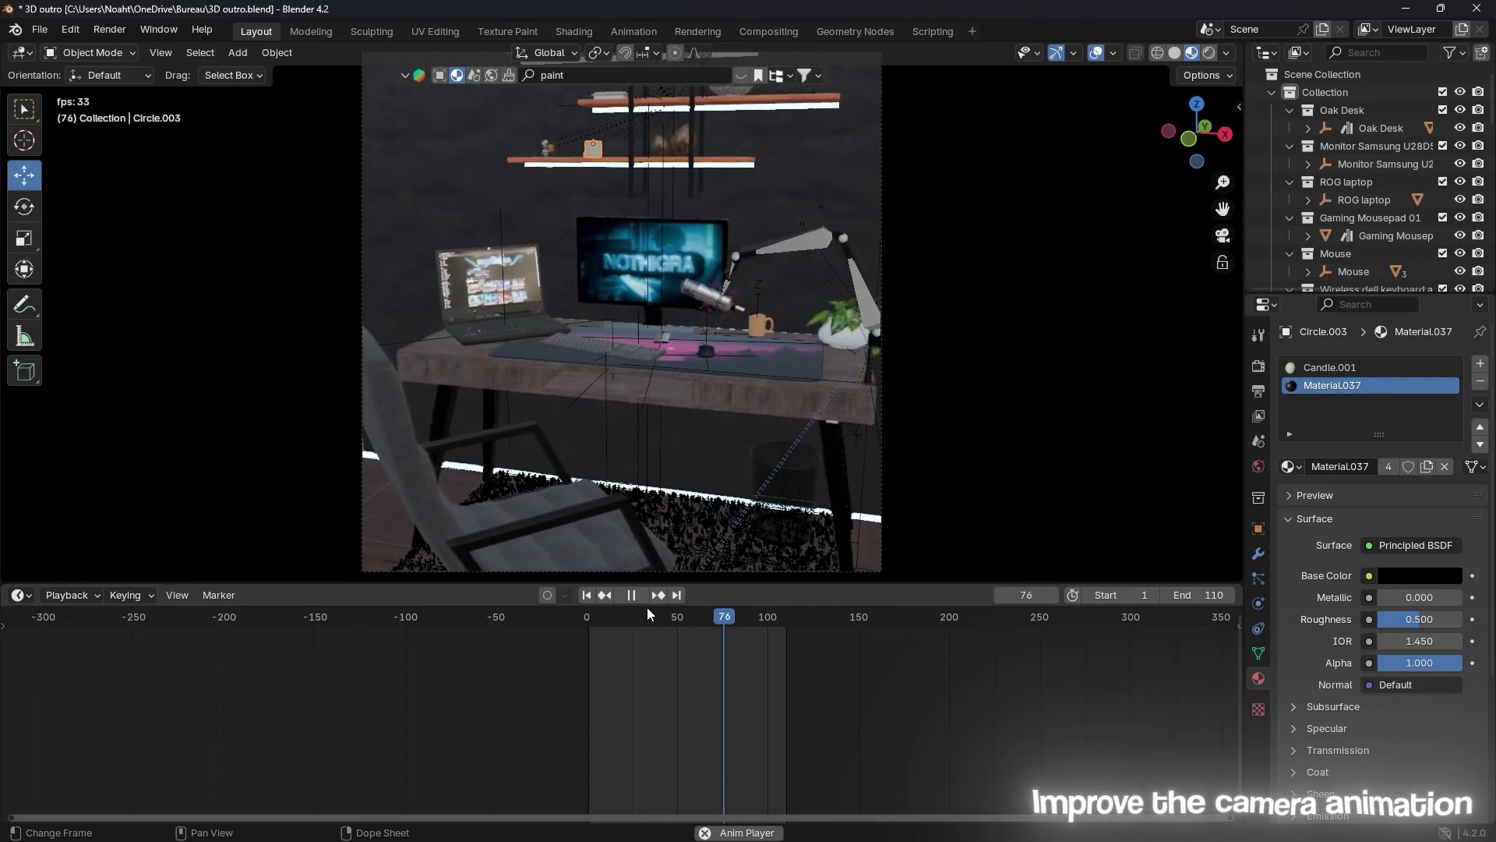
key("space")
key("ctrl+s")
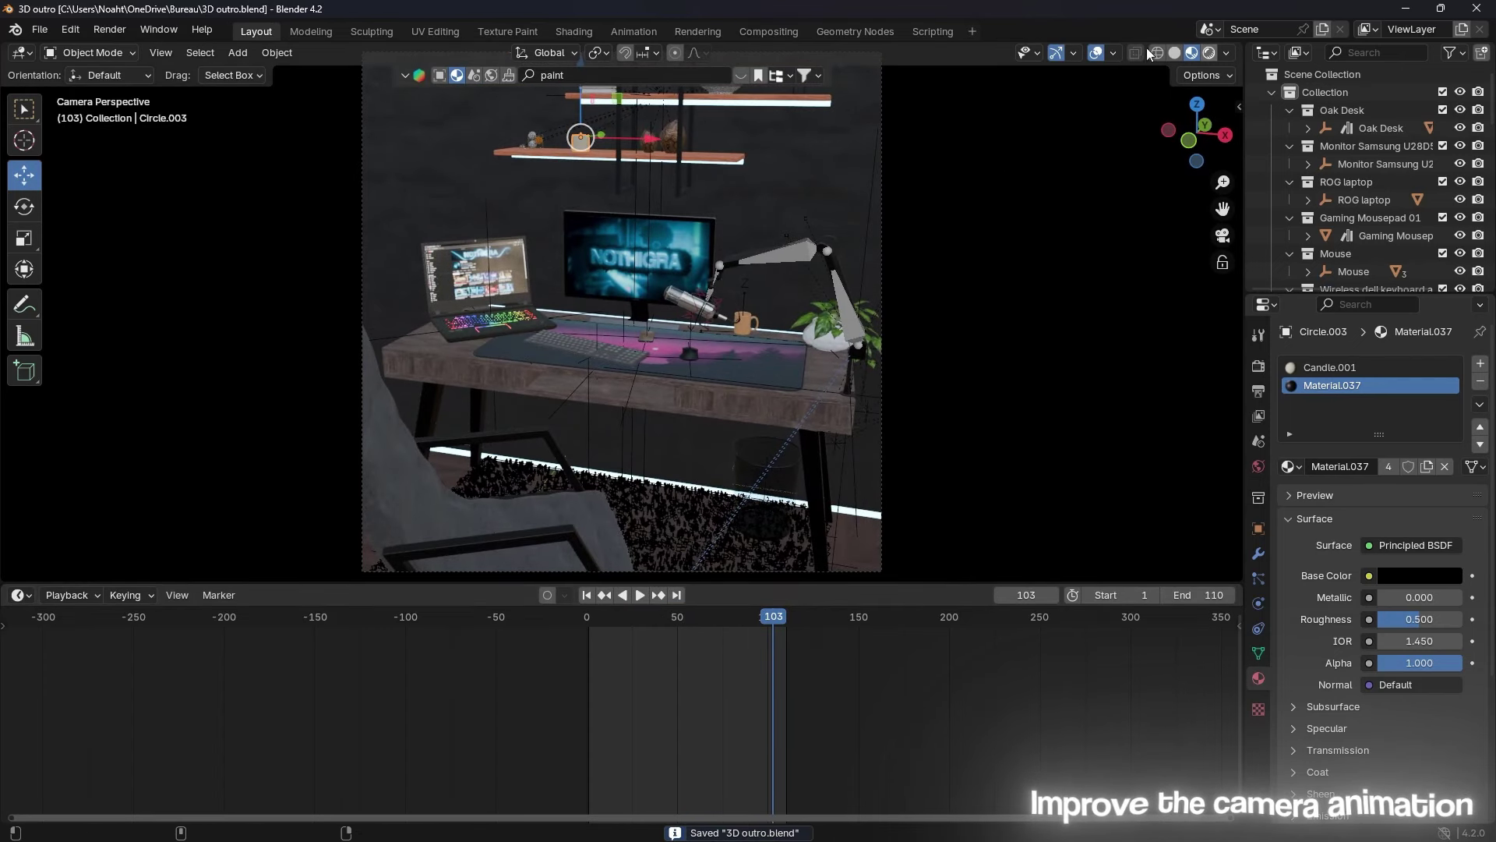
Step: Check the rendered preview, return to solid shading and select the door leaf
left_click(1209, 52)
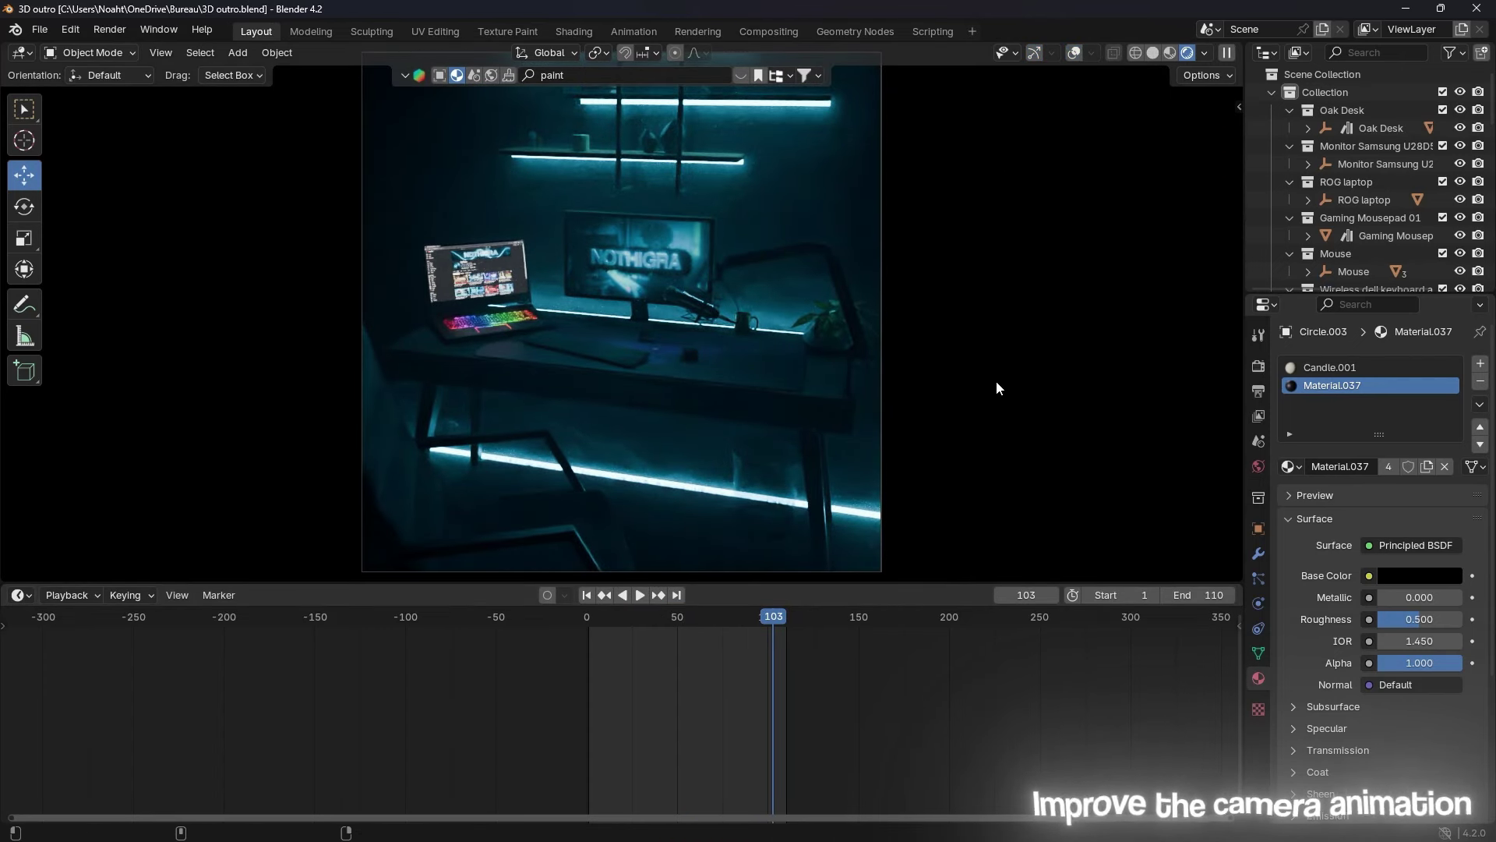
left_click(1171, 53)
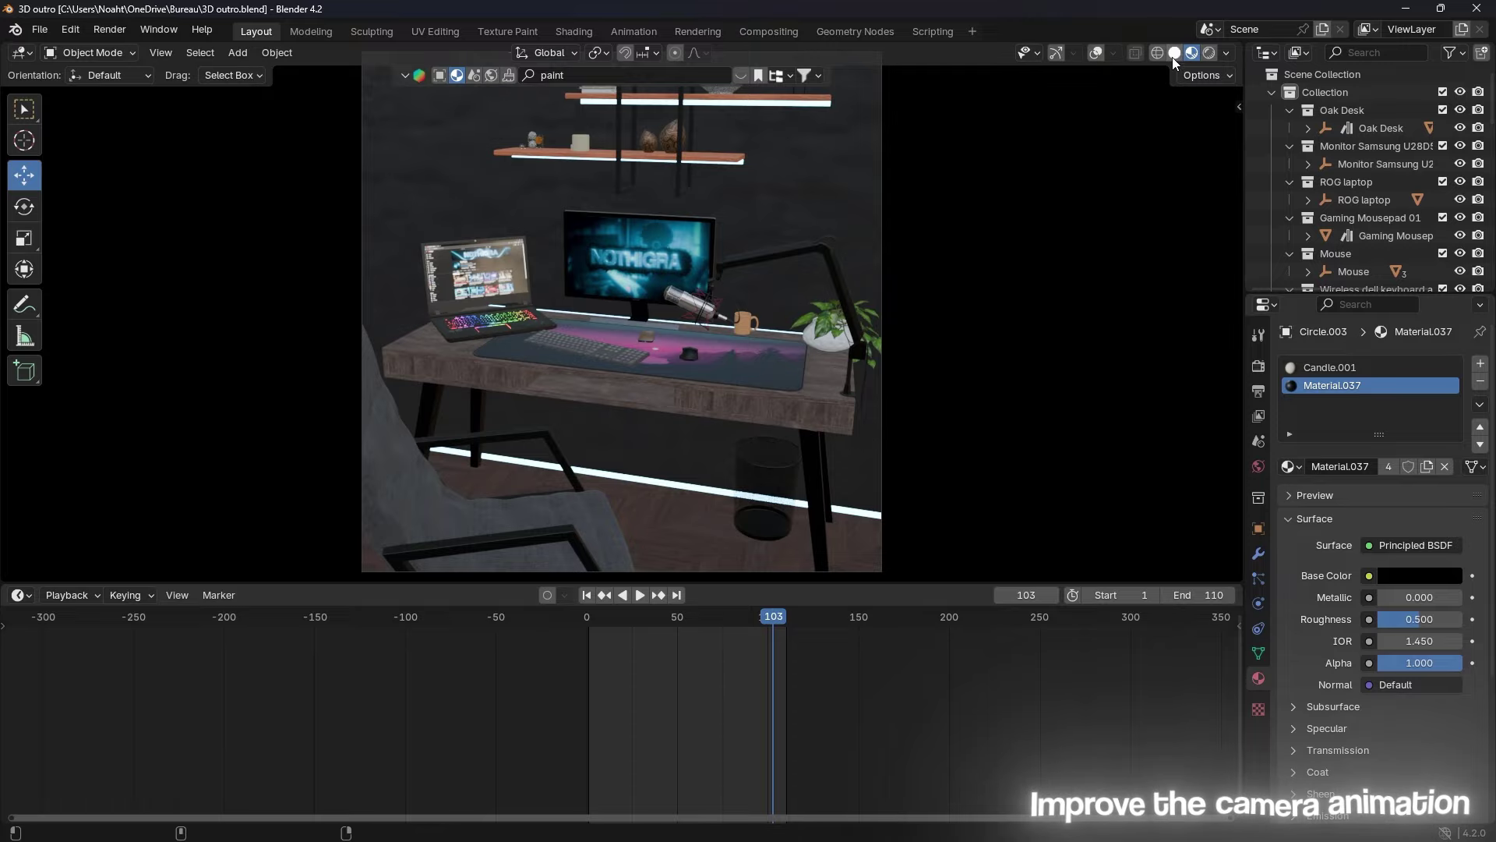
left_click(1174, 60)
middle_click_drag(701, 312, 600, 339)
left_click(559, 399)
Step: Cancel the door rotation and add a new Area light to the scene
key("r")
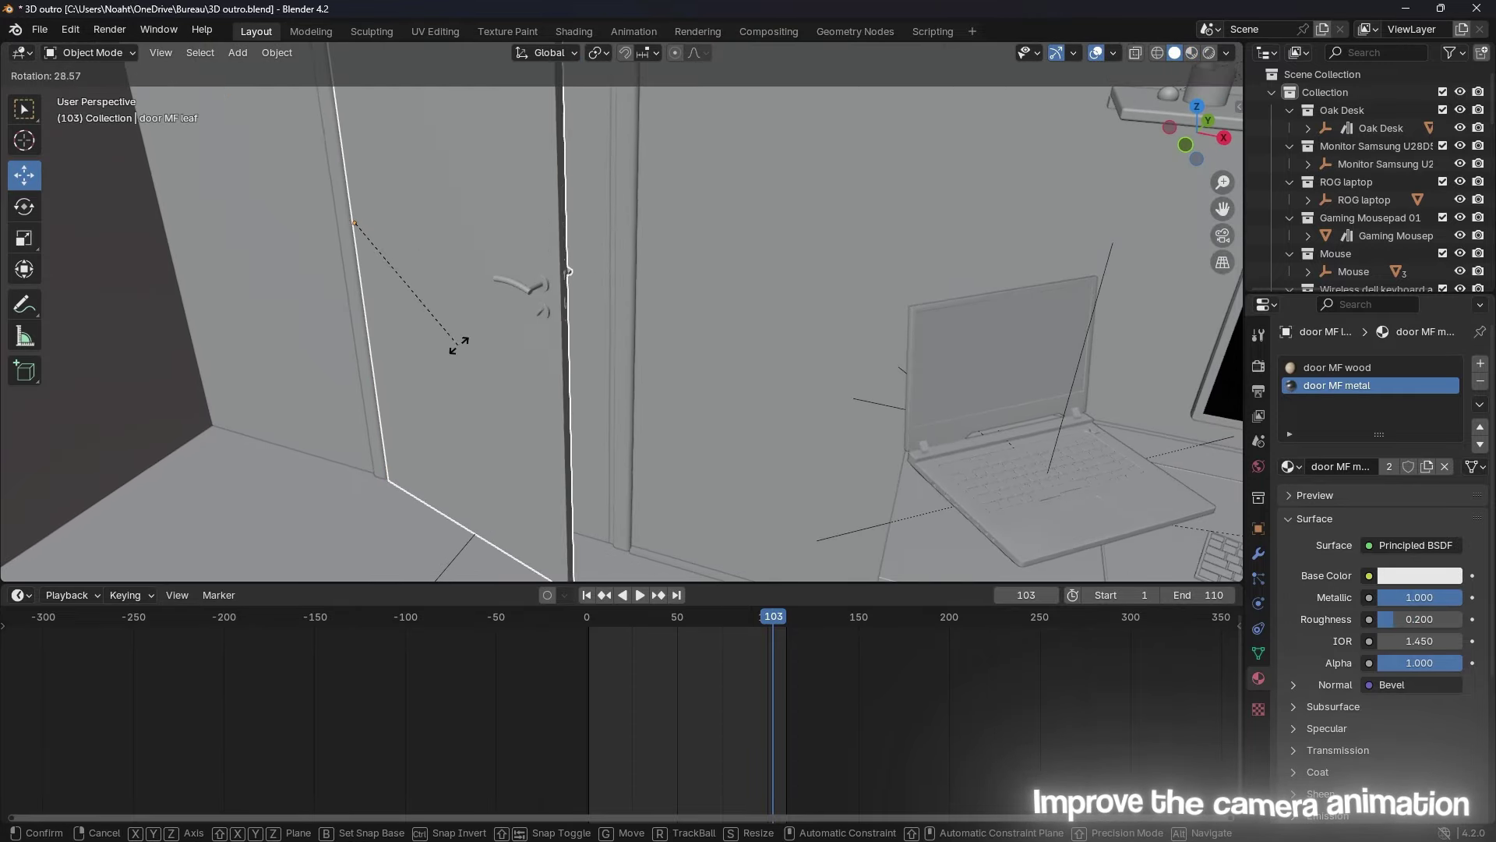
right_click(459, 345)
middle_click_drag(459, 346, 684, 384)
left_click(684, 384)
key("shift+a")
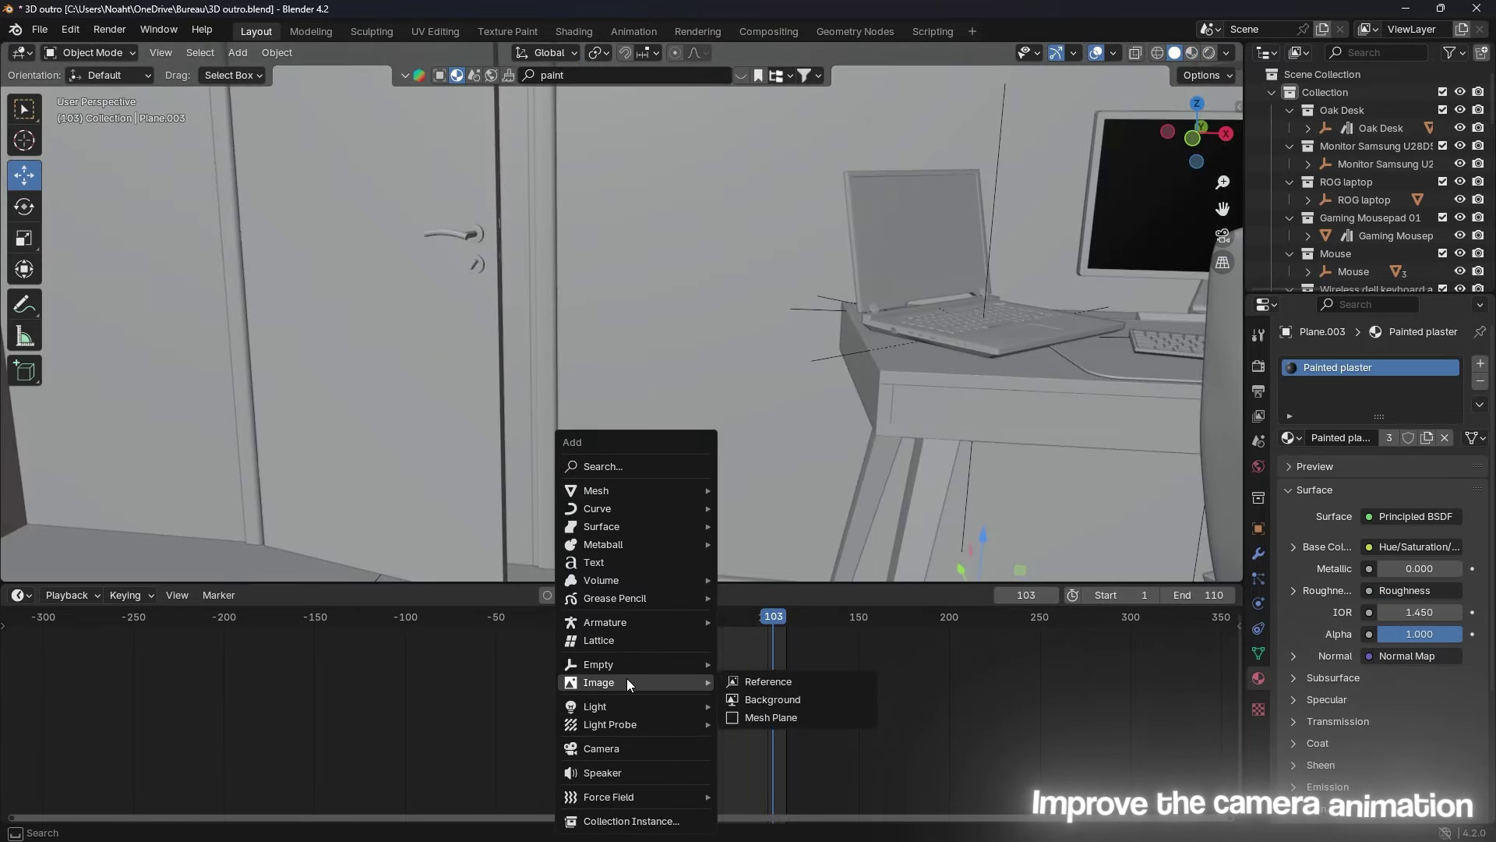
left_click(760, 759)
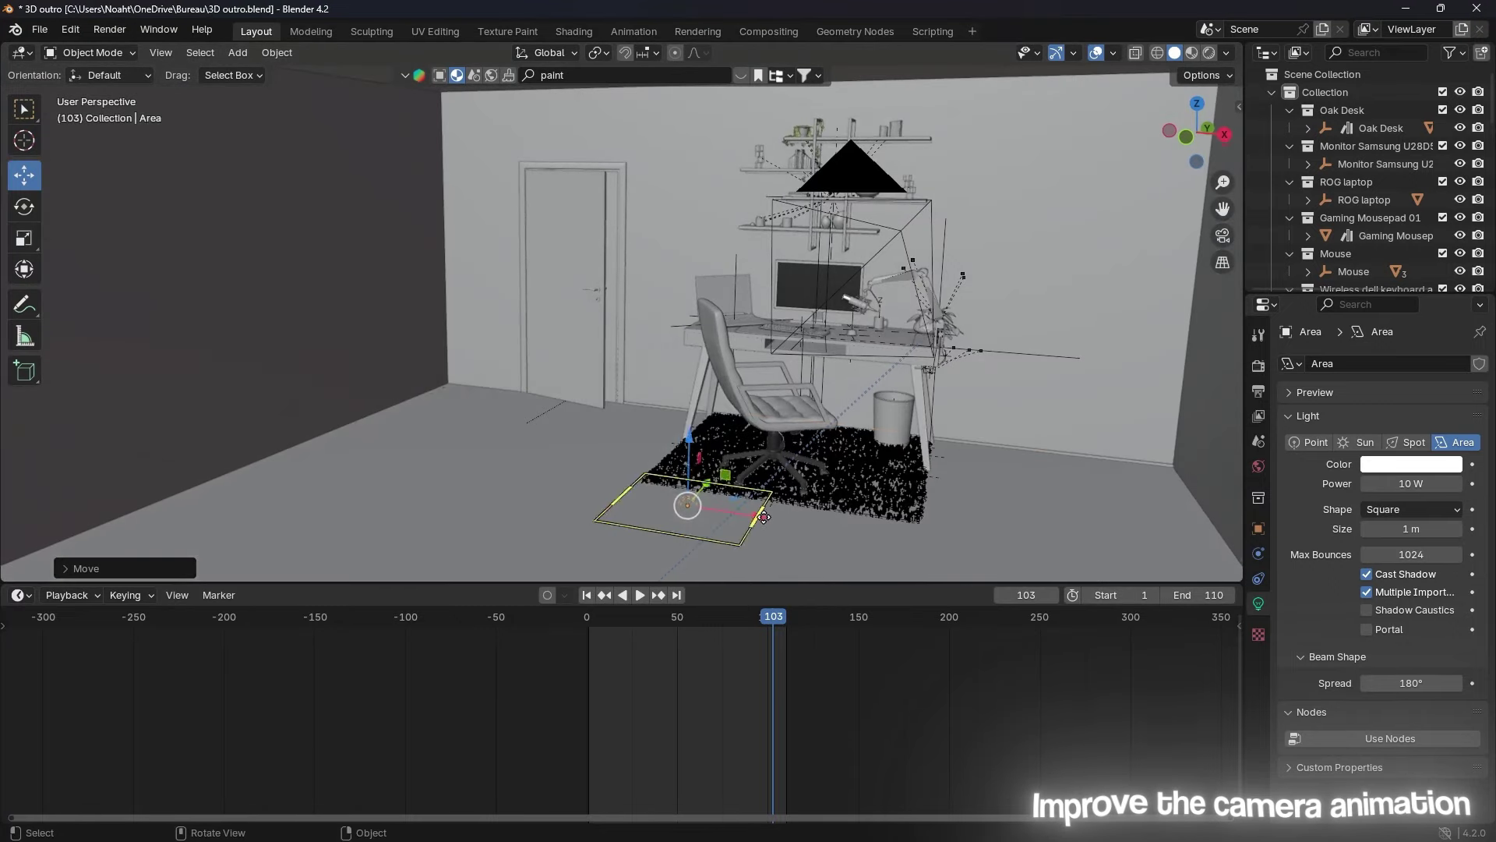
Step: Find the Area light through the outliner search and rotate it around Z
left_click(724, 320)
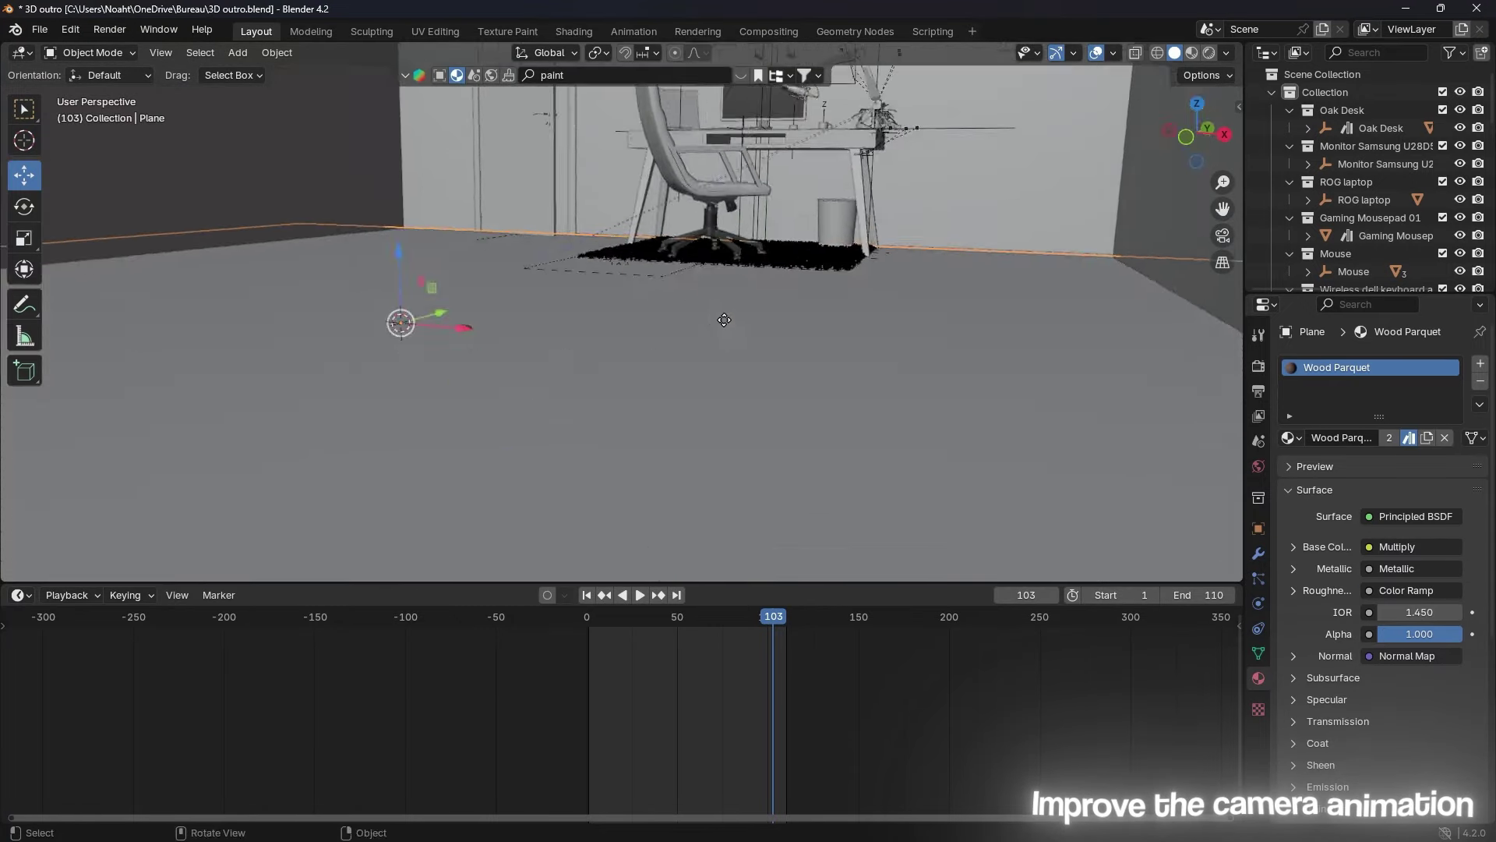
middle_click_drag(724, 320, 409, 129)
left_click(1379, 52)
type("area")
left_click(1331, 110)
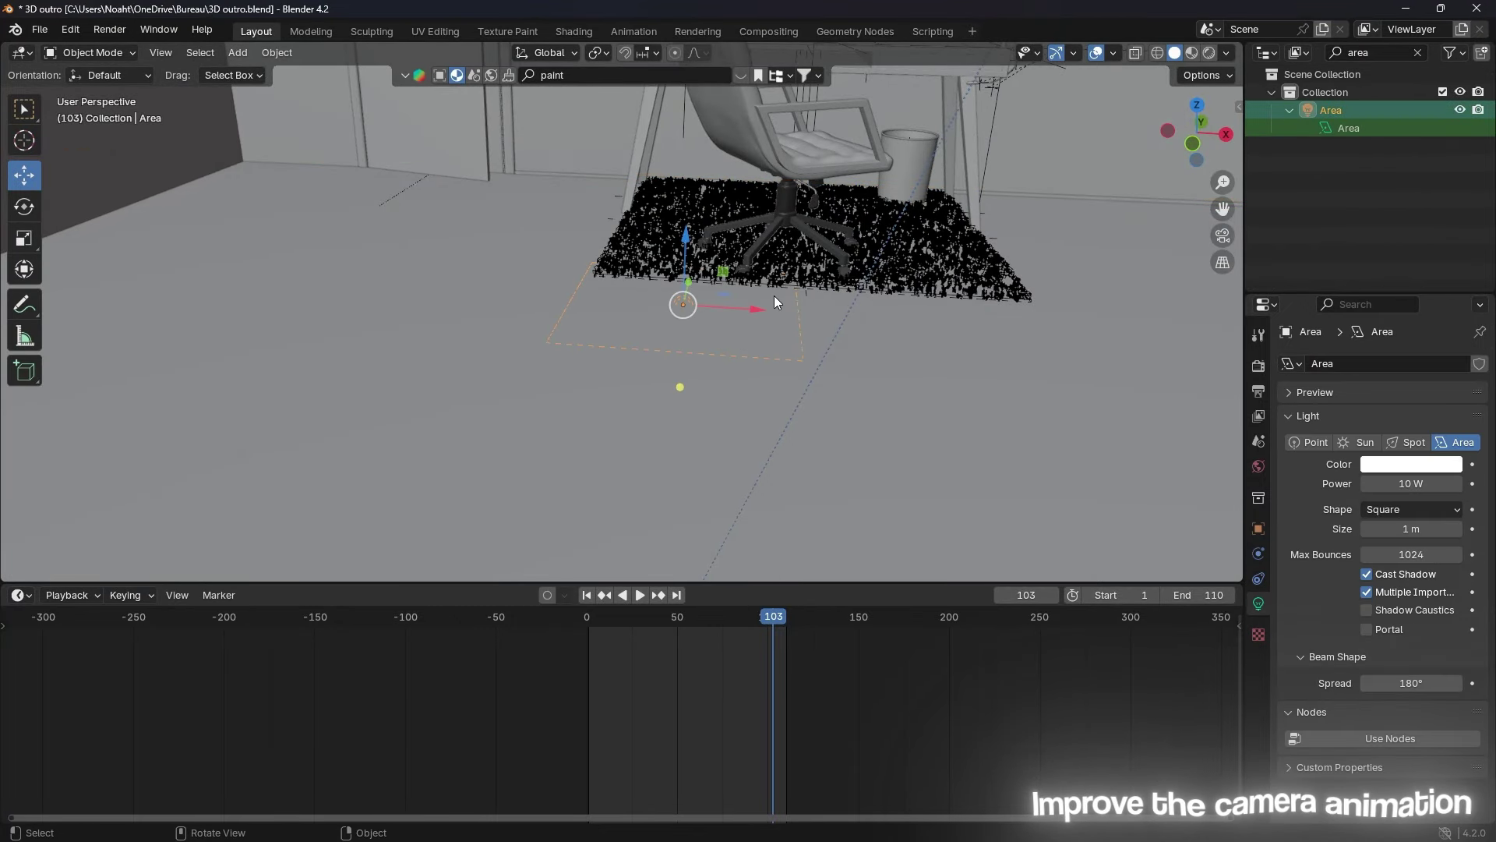
key("r")
key("z")
left_click(572, 178)
Step: Slide the Area light along Y and X toward the door and resize it
mouse_move(572, 179)
middle_mouse_down()
mouse_move(693, 444)
mouse_move(507, 272)
middle_mouse_up()
scroll(506, 273, "up", 5)
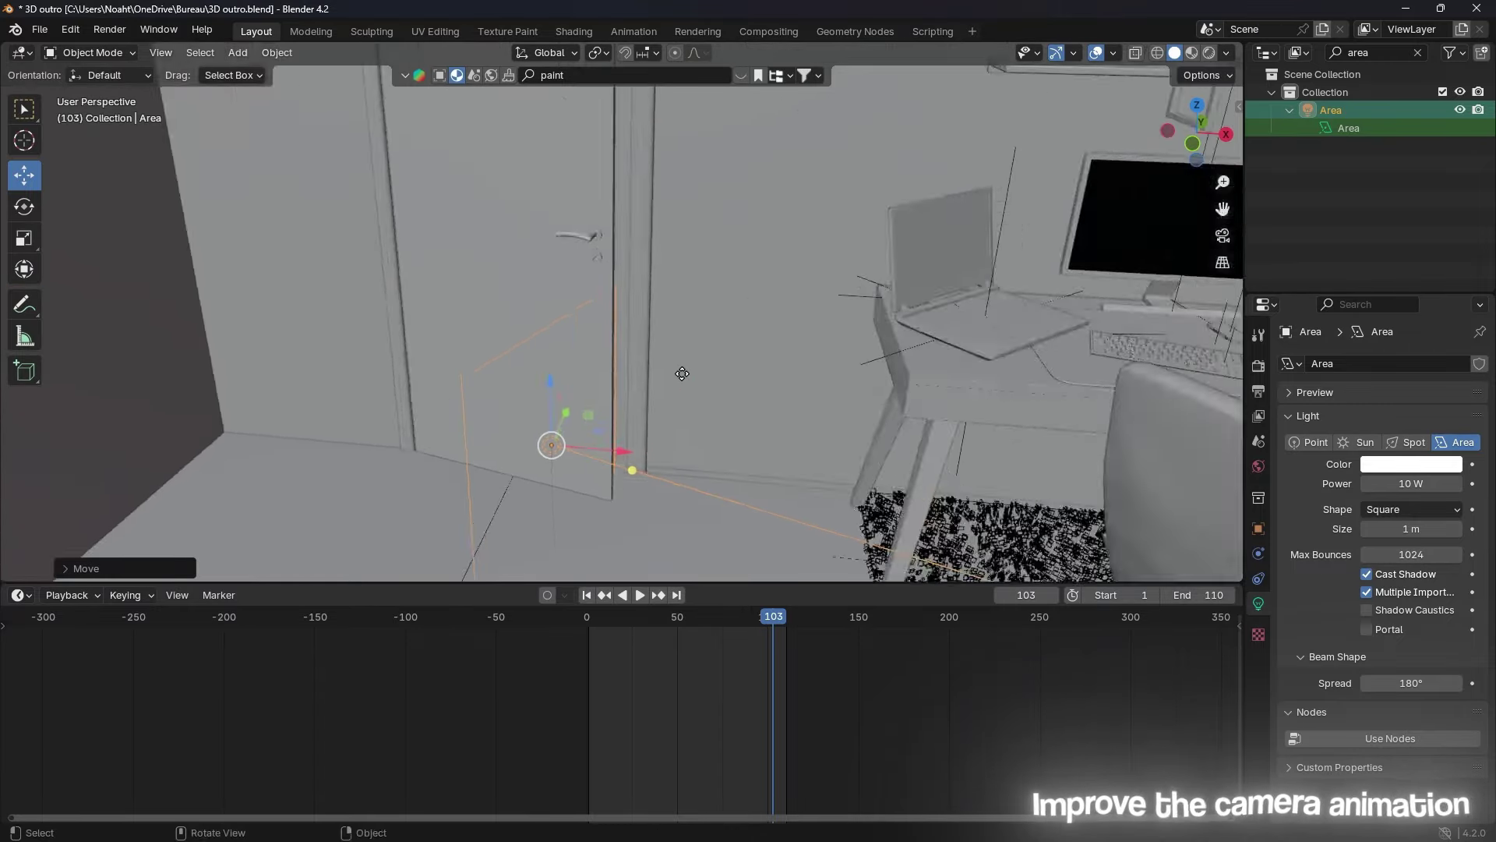
left_click_drag(548, 295, 554, 292)
middle_click_drag(554, 292, 297, 265)
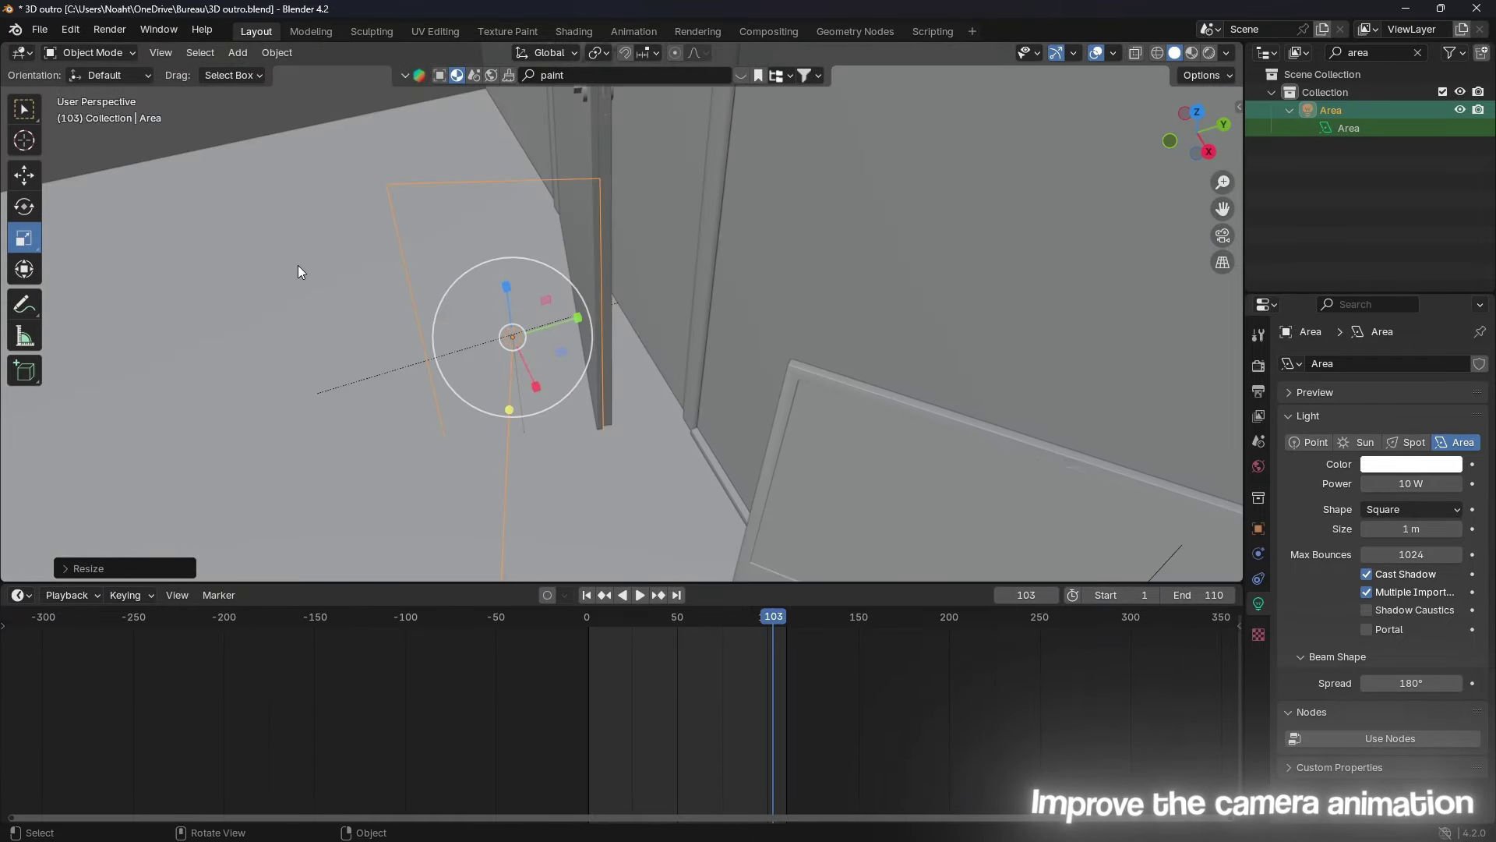
scroll(298, 265, "up", 3)
left_click_drag(658, 394, 665, 407)
key("s")
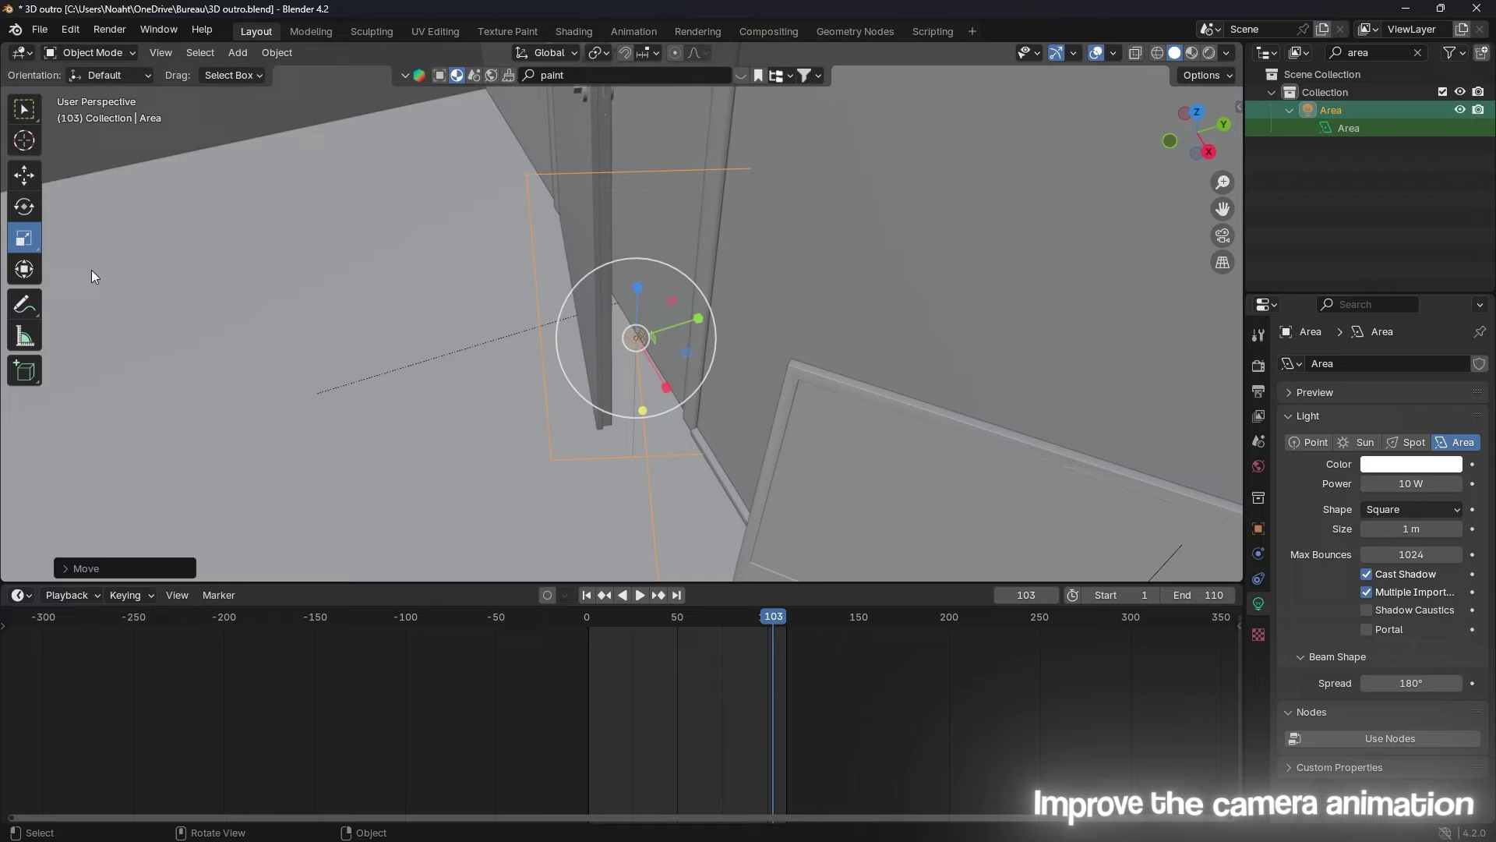
middle_click_drag(639, 292, 577, 311)
left_click(577, 311)
Step: Raise the Area light vertically beside the door and give it a warm peach colour
key("g")
key("z")
middle_click_drag(579, 227, 592, 249)
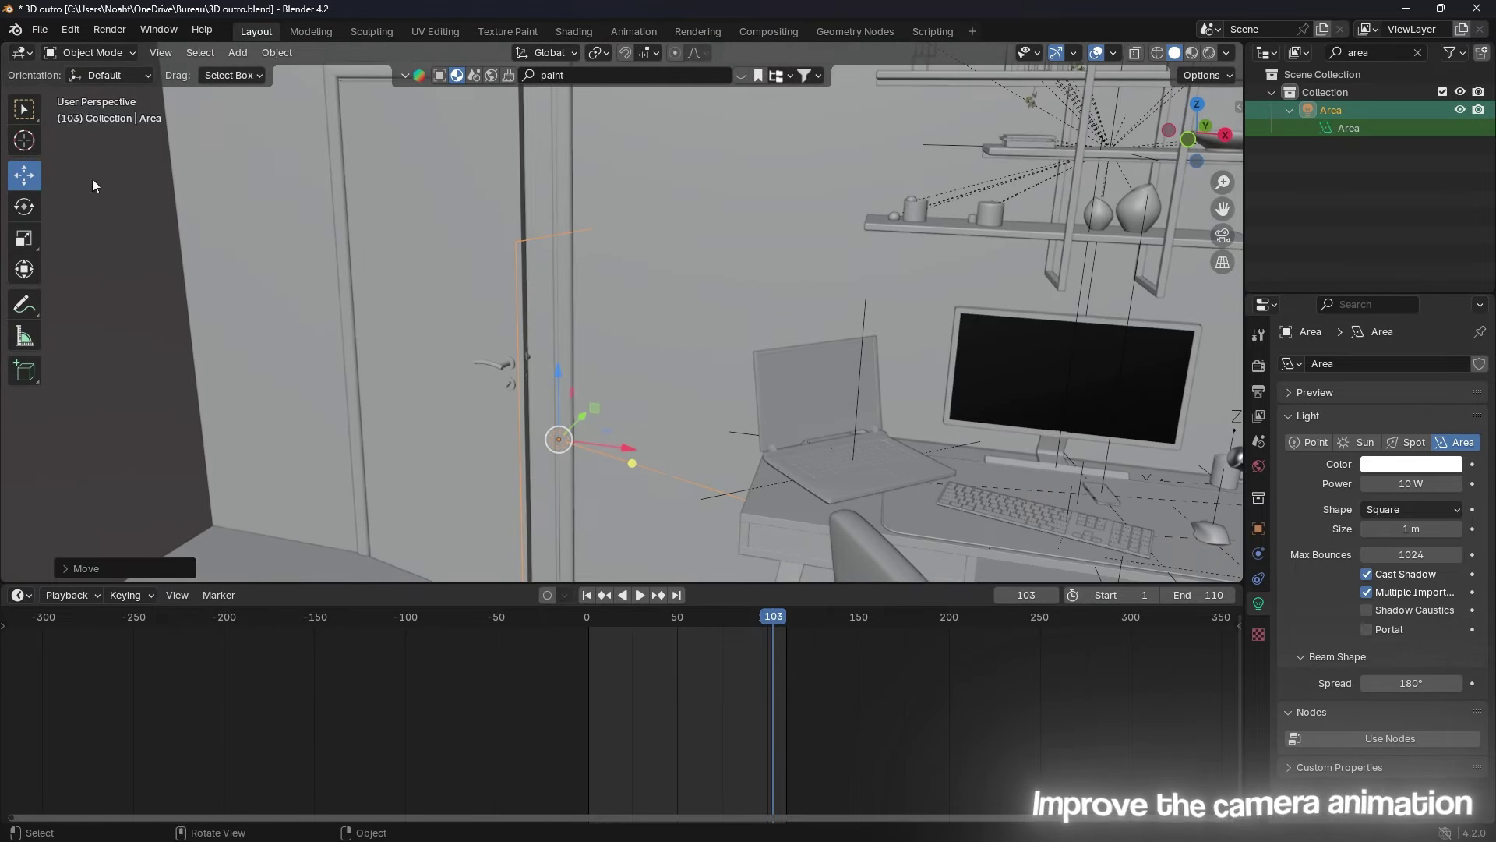
scroll(600, 258, "down", 3)
left_click(609, 264)
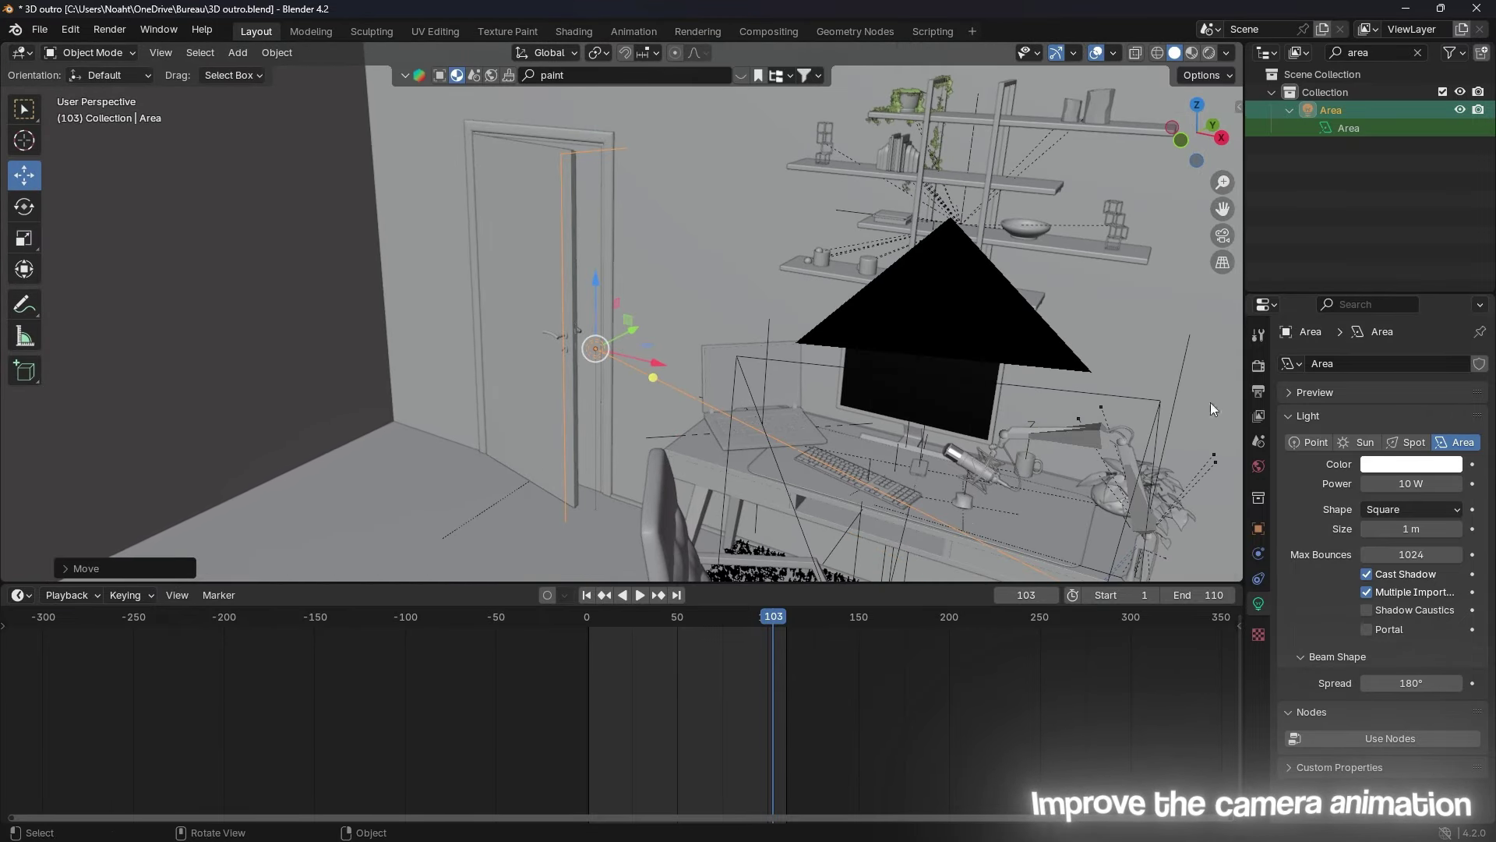
left_click(1412, 464)
left_click(1352, 296)
Step: Preview the camera view rendered and try a yellow area light at 5 W
key("KP_0")
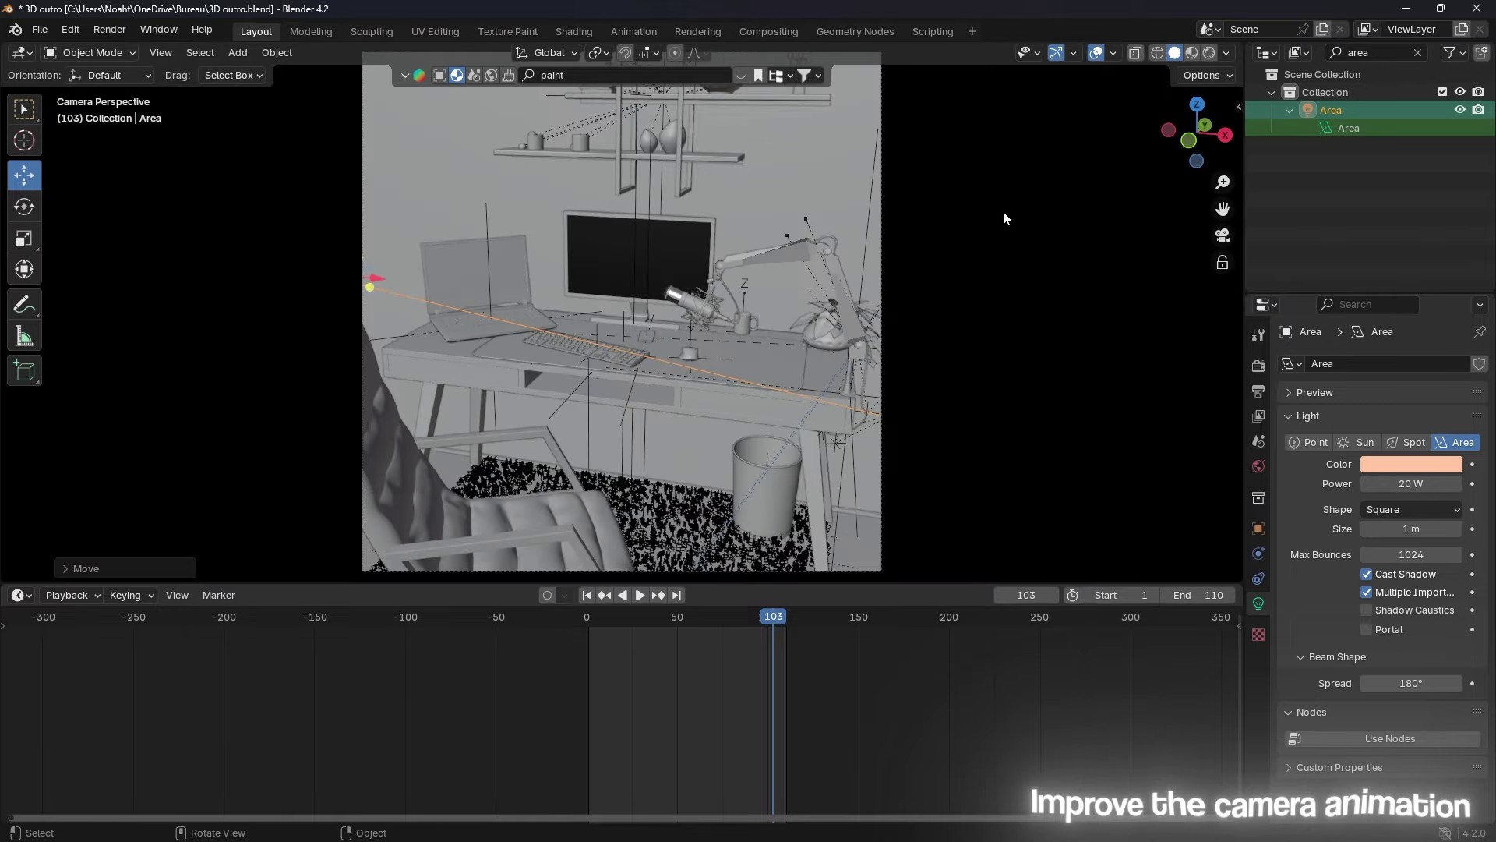
key("z")
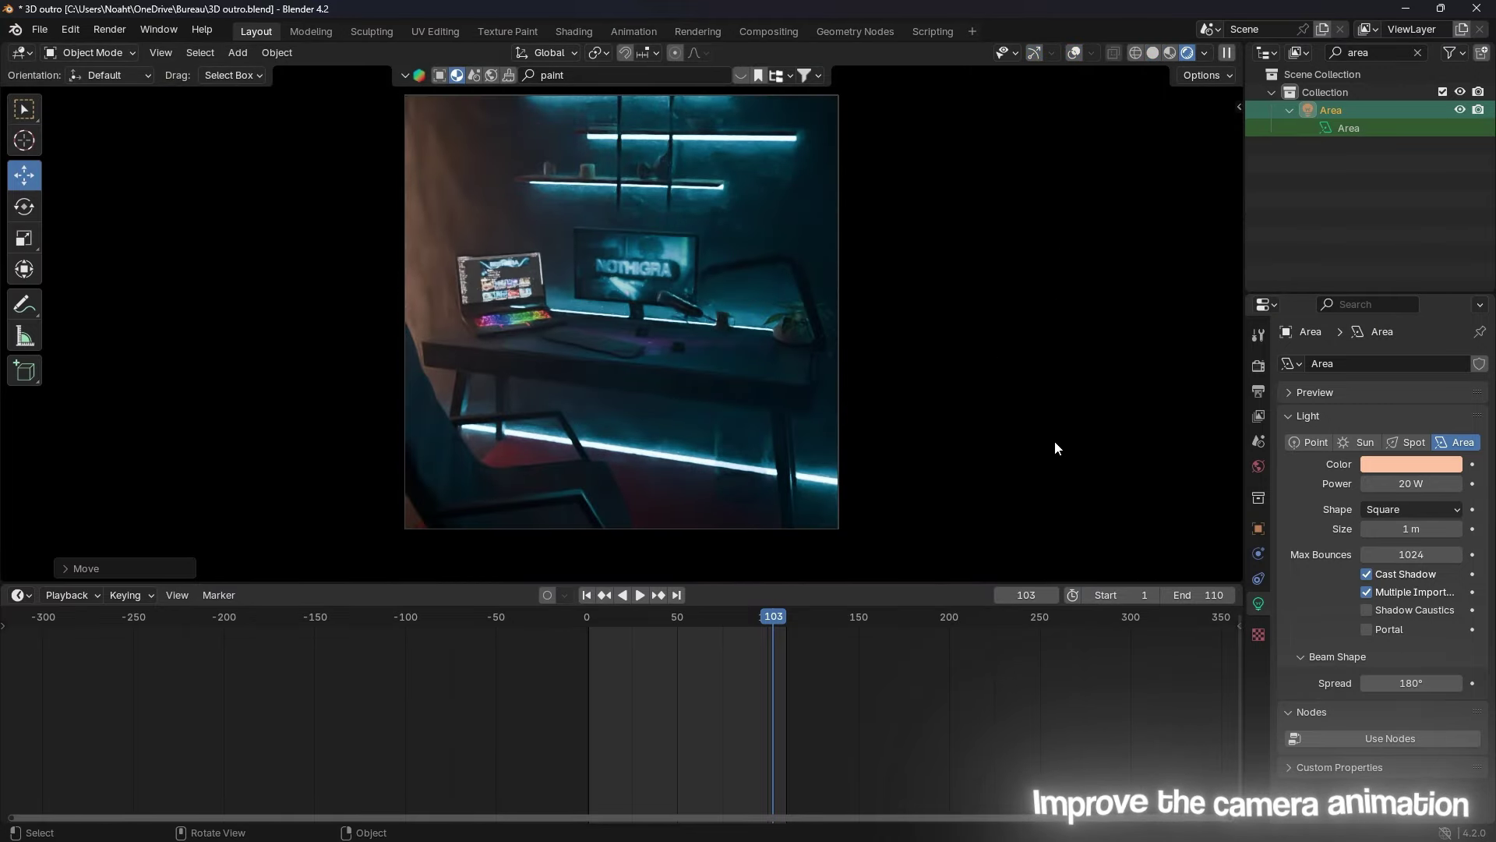
left_click(1411, 464)
left_click(1335, 310)
left_click(1411, 483)
type("5")
key("Return")
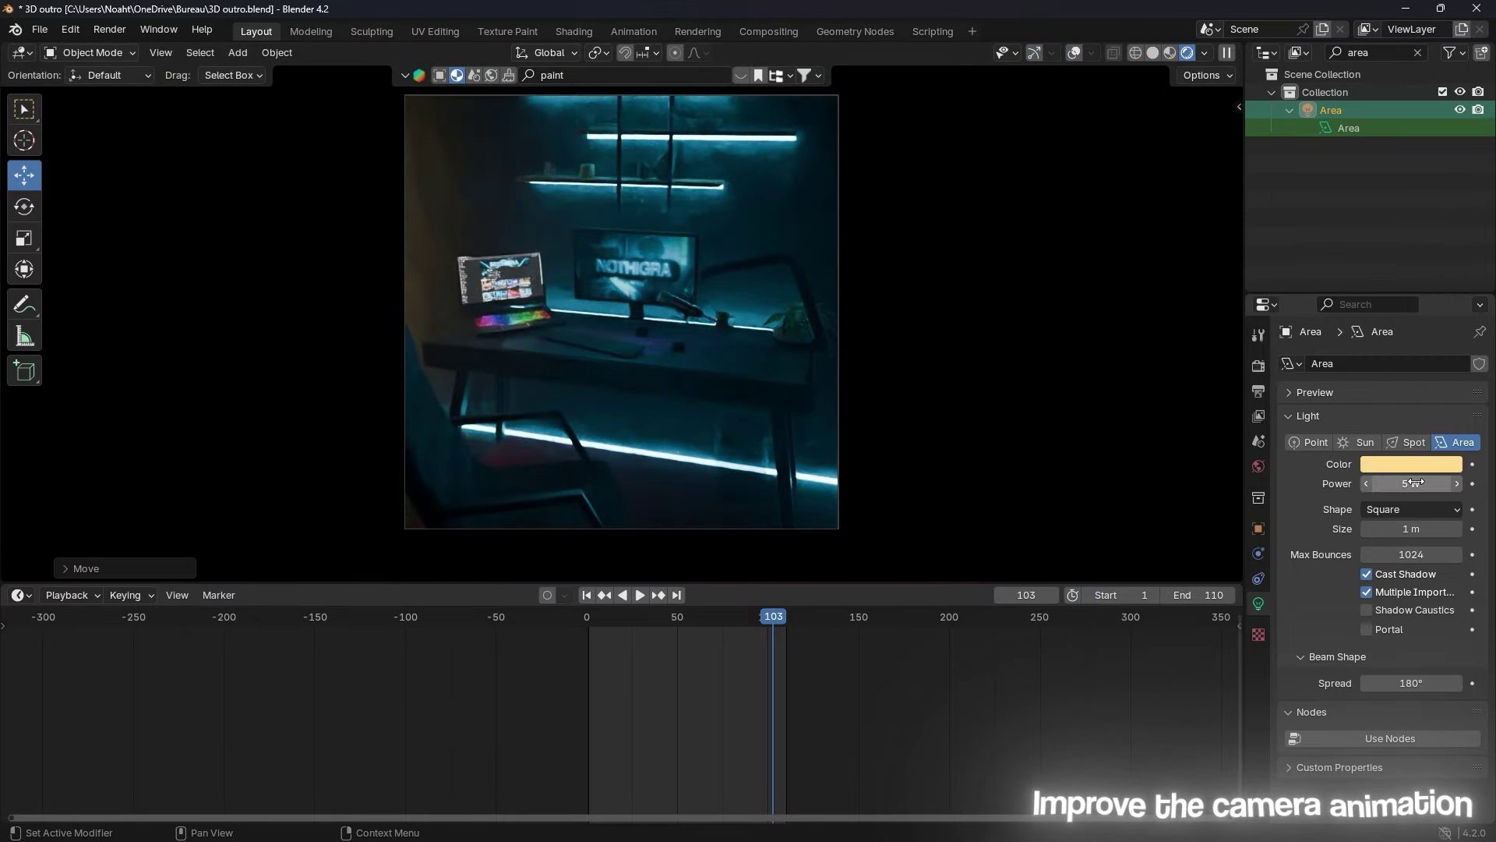
Step: Change the area light to cyan at 50 W
left_click(1412, 463)
left_click(1377, 245)
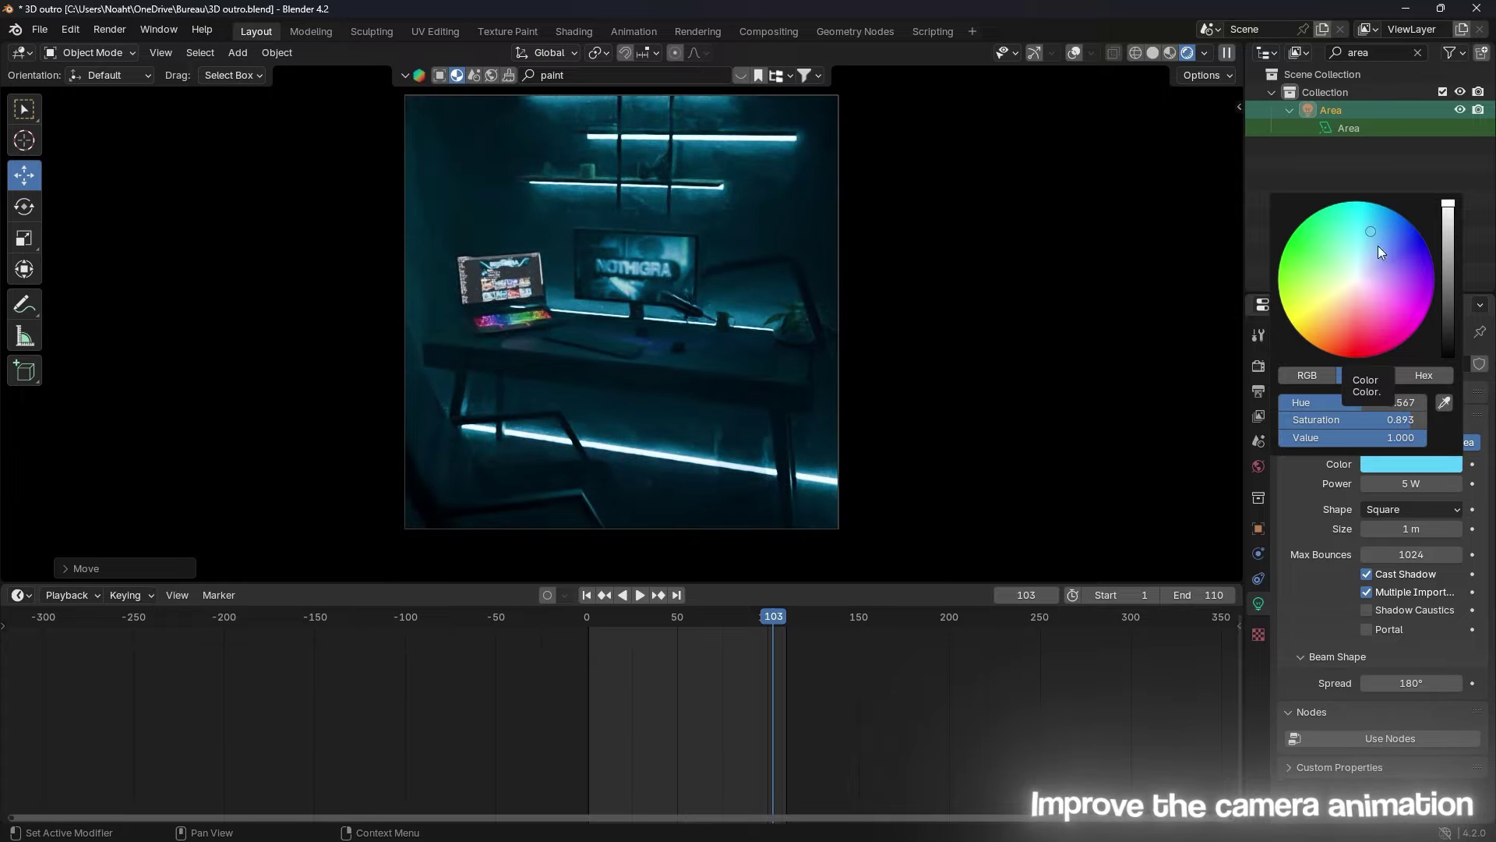
left_click(1418, 483)
type("50")
key("Return")
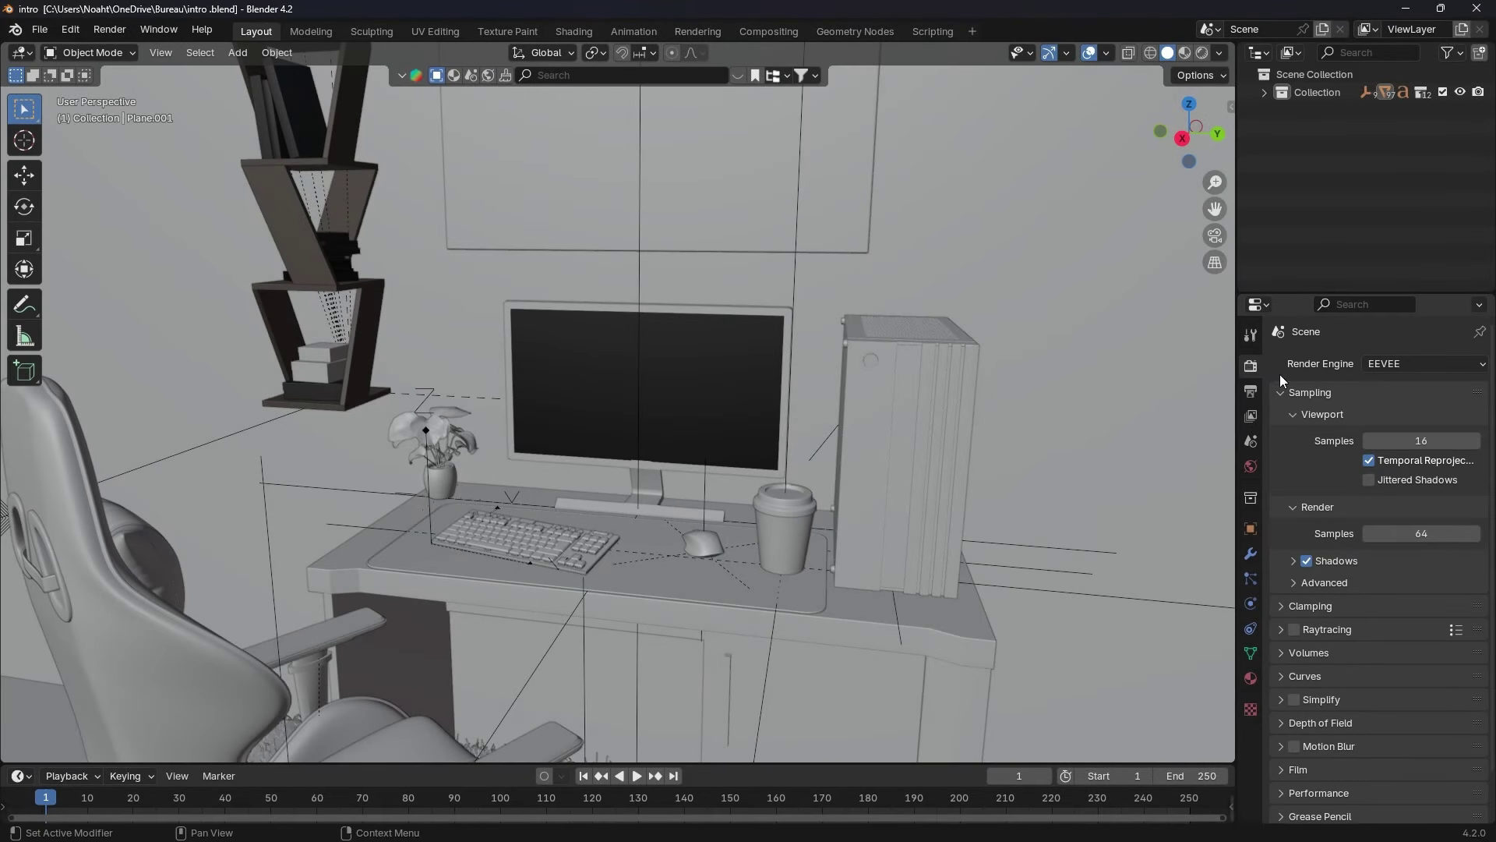
Step: Render with Cycles on GPU Compute, using the Experimental feature set and viewport denoising
left_click(1390, 423)
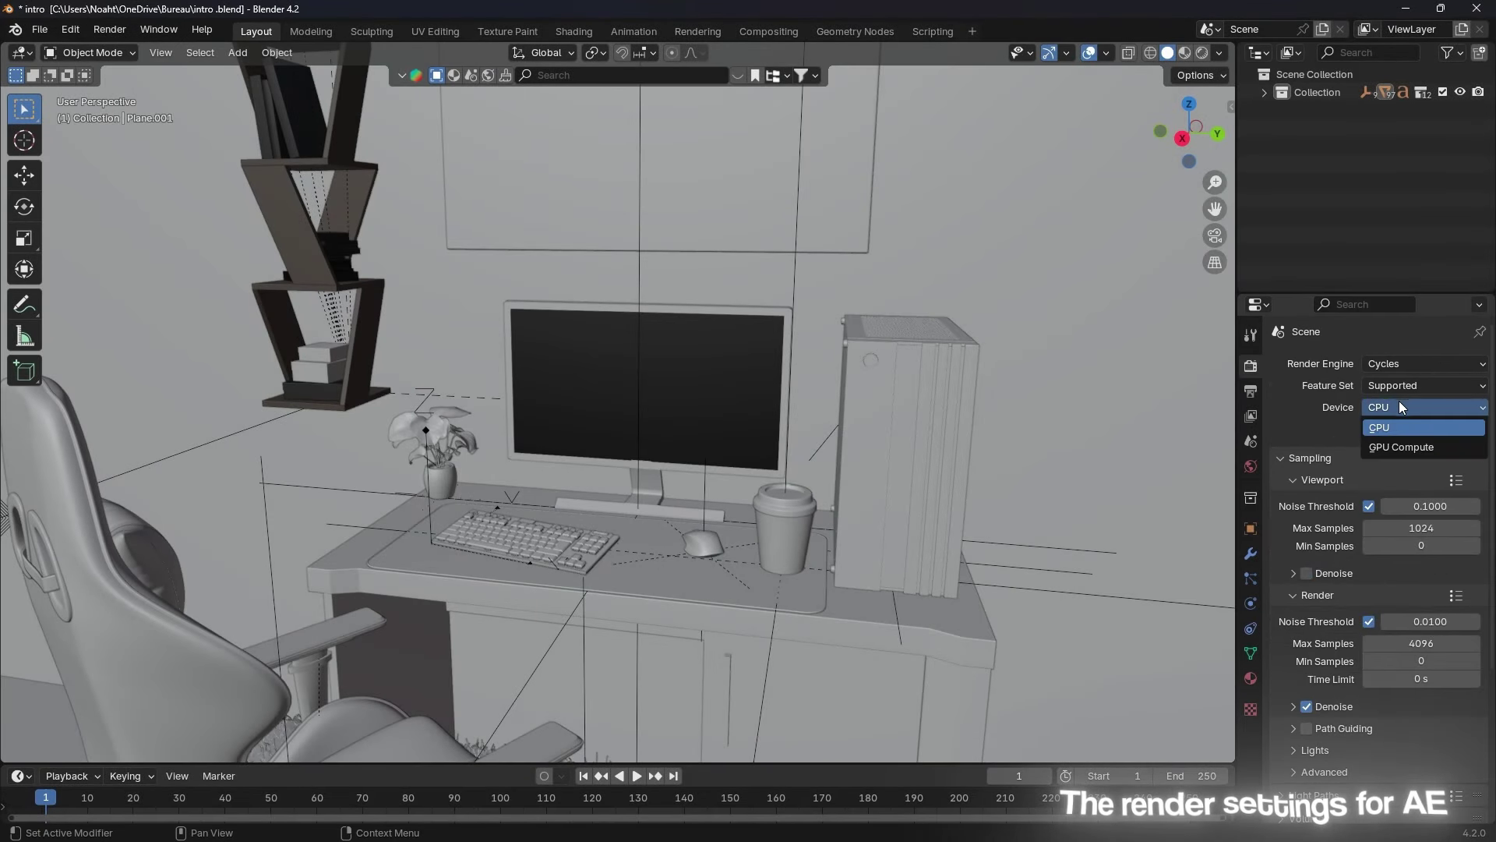
left_click(1390, 441)
left_click(1420, 386)
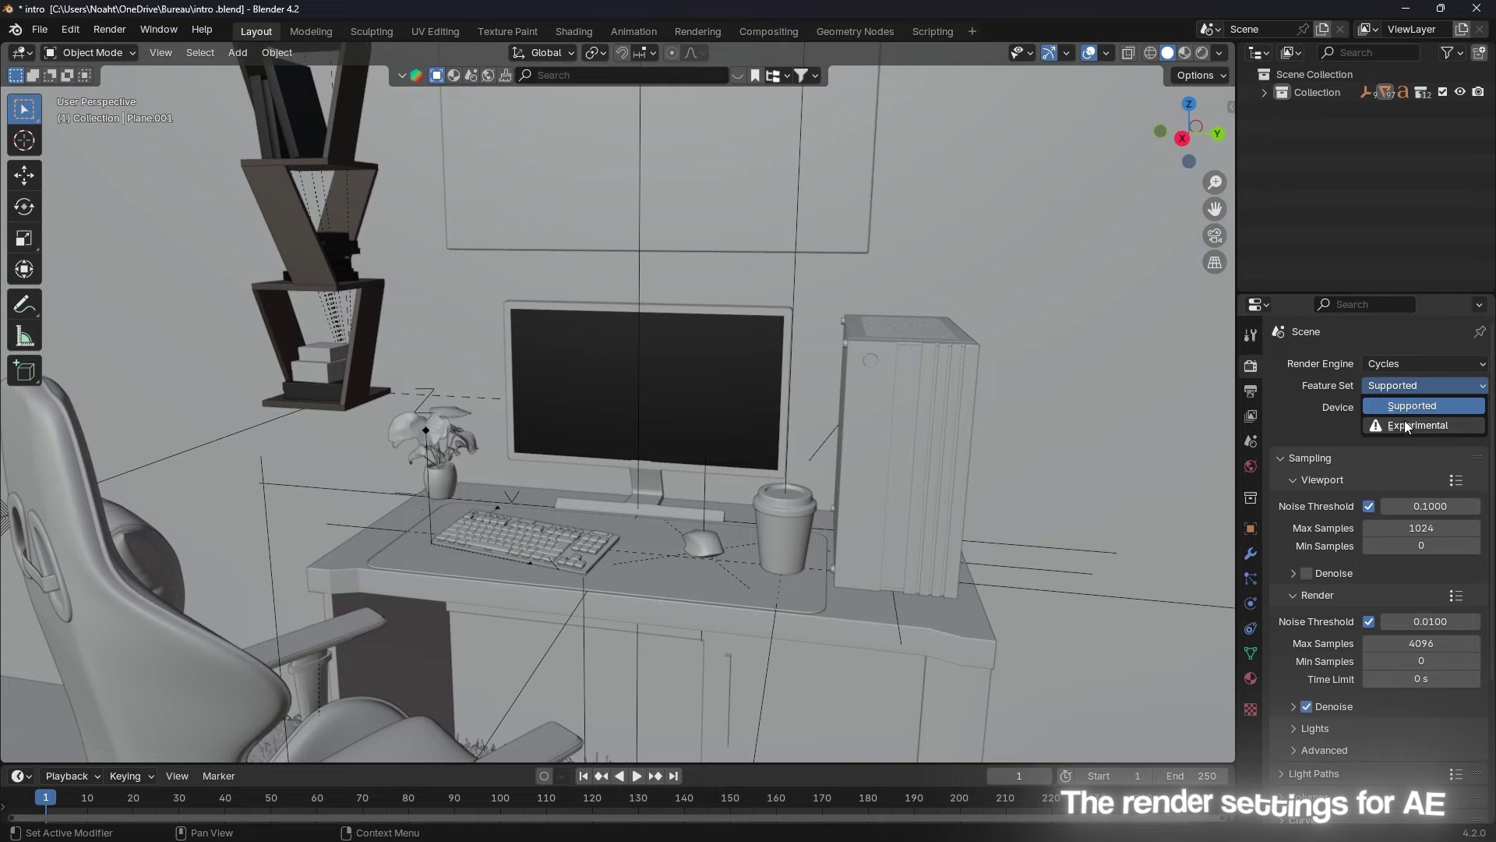
left_click(1404, 419)
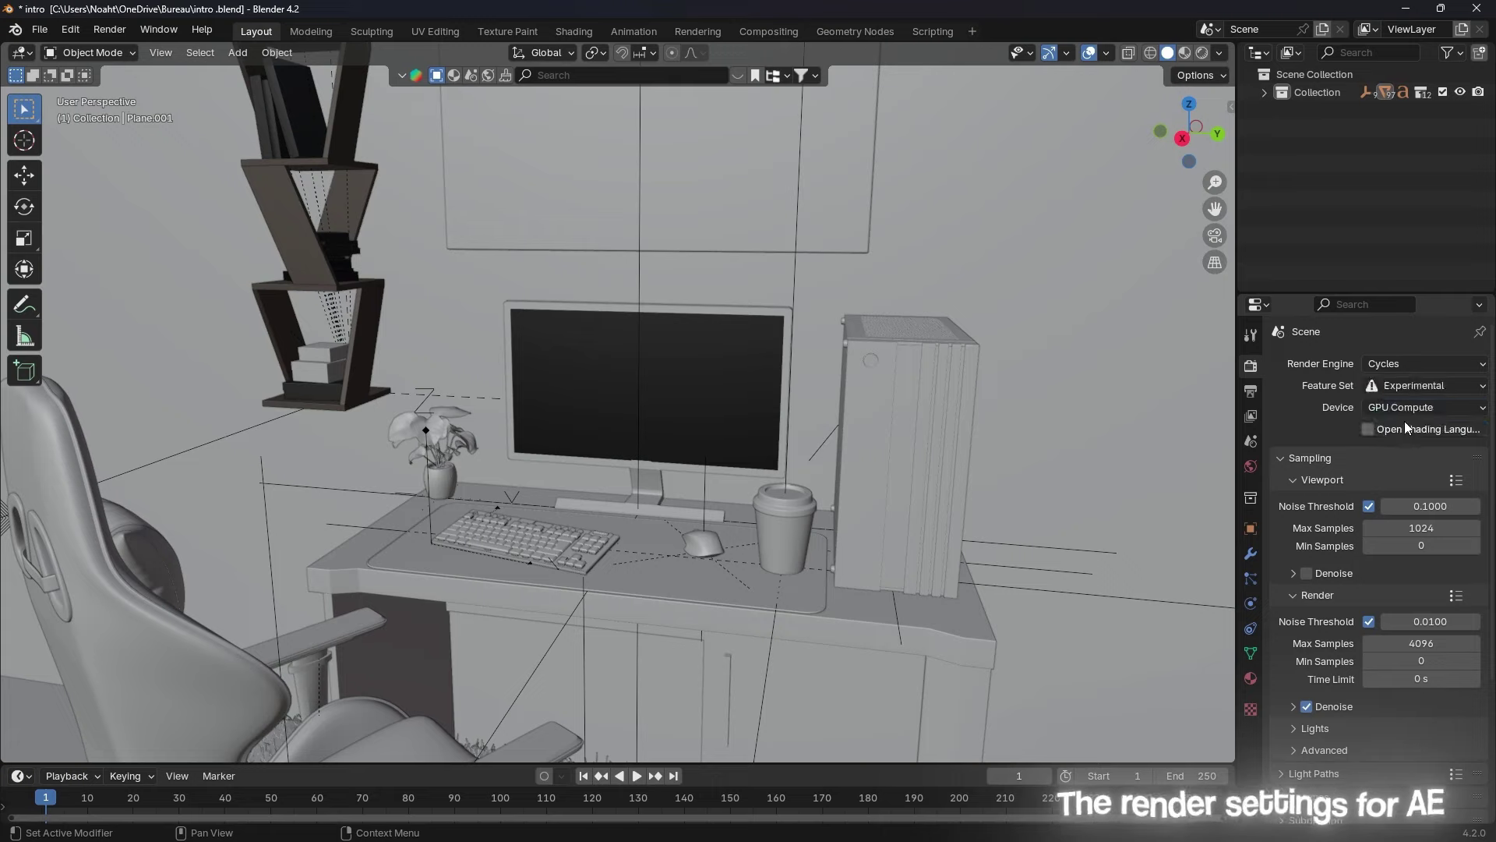
left_click(1307, 573)
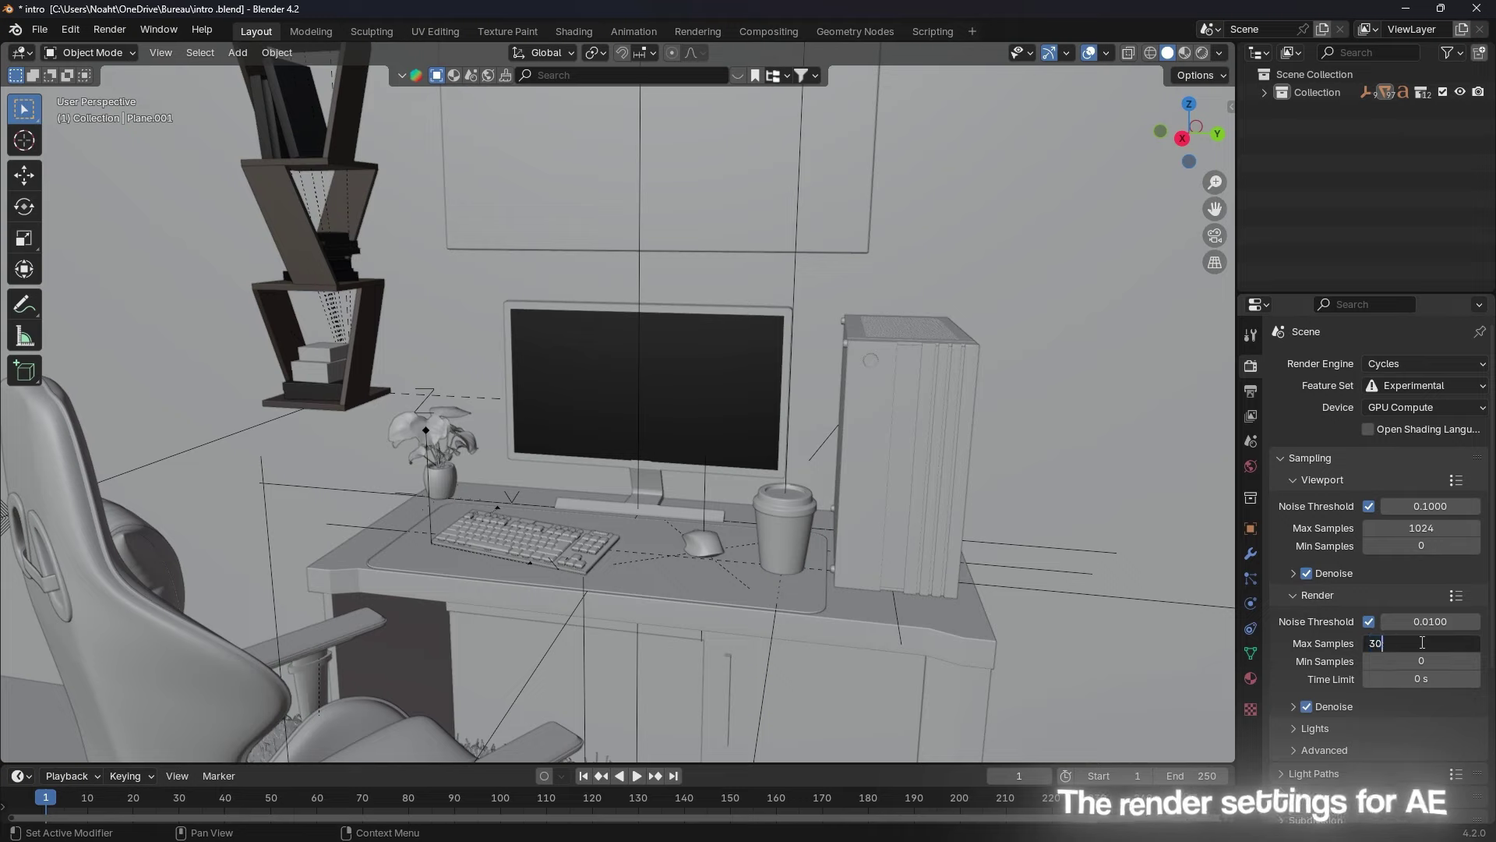
Step: Browse for the render output folder in the Output settings
scroll(1320, 620, "down", 5)
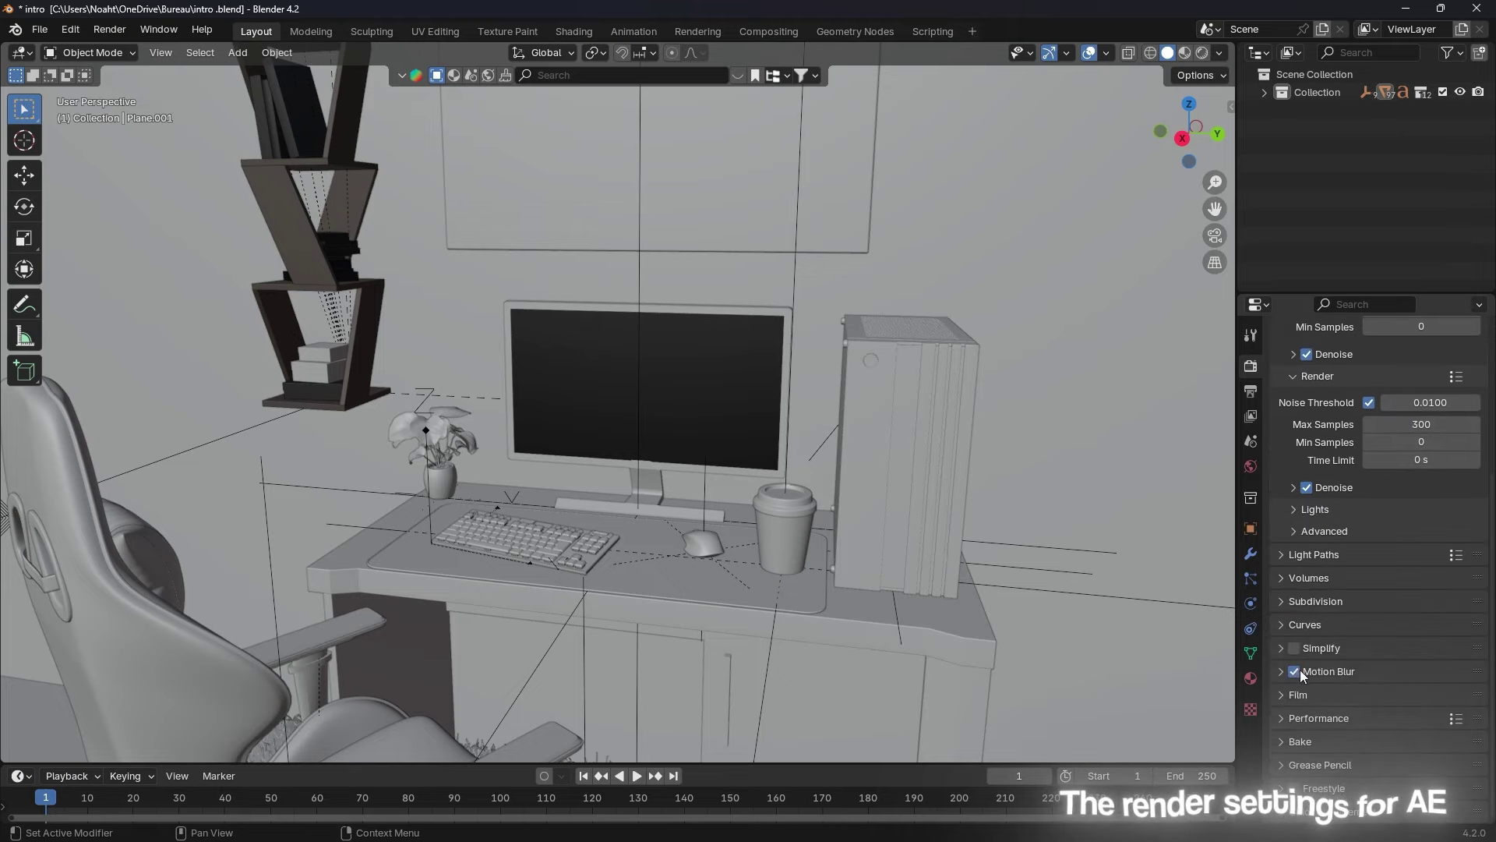
left_click(1250, 394)
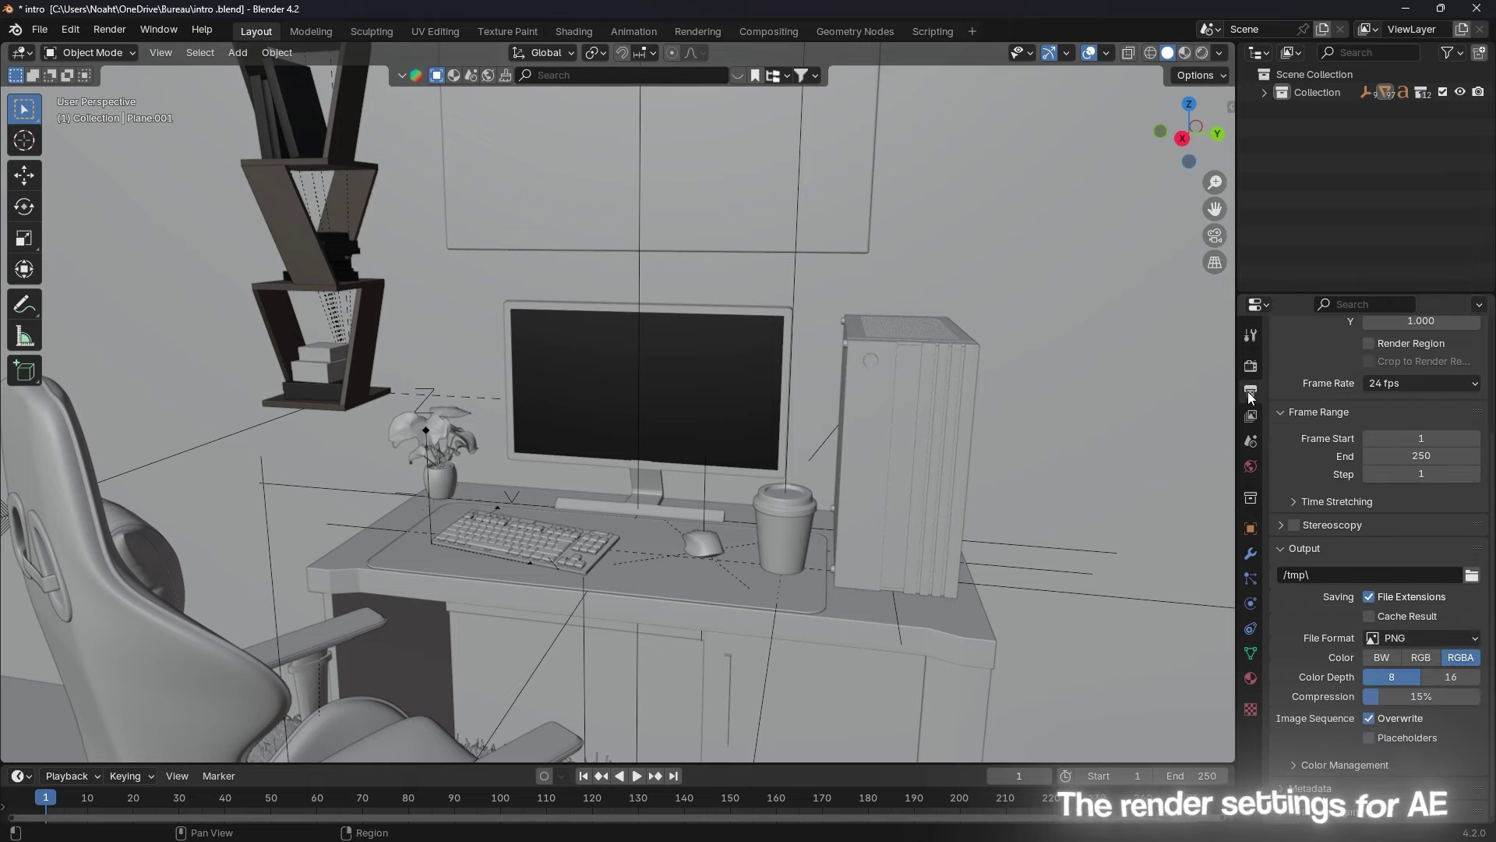
scroll(1343, 428, "up", 3)
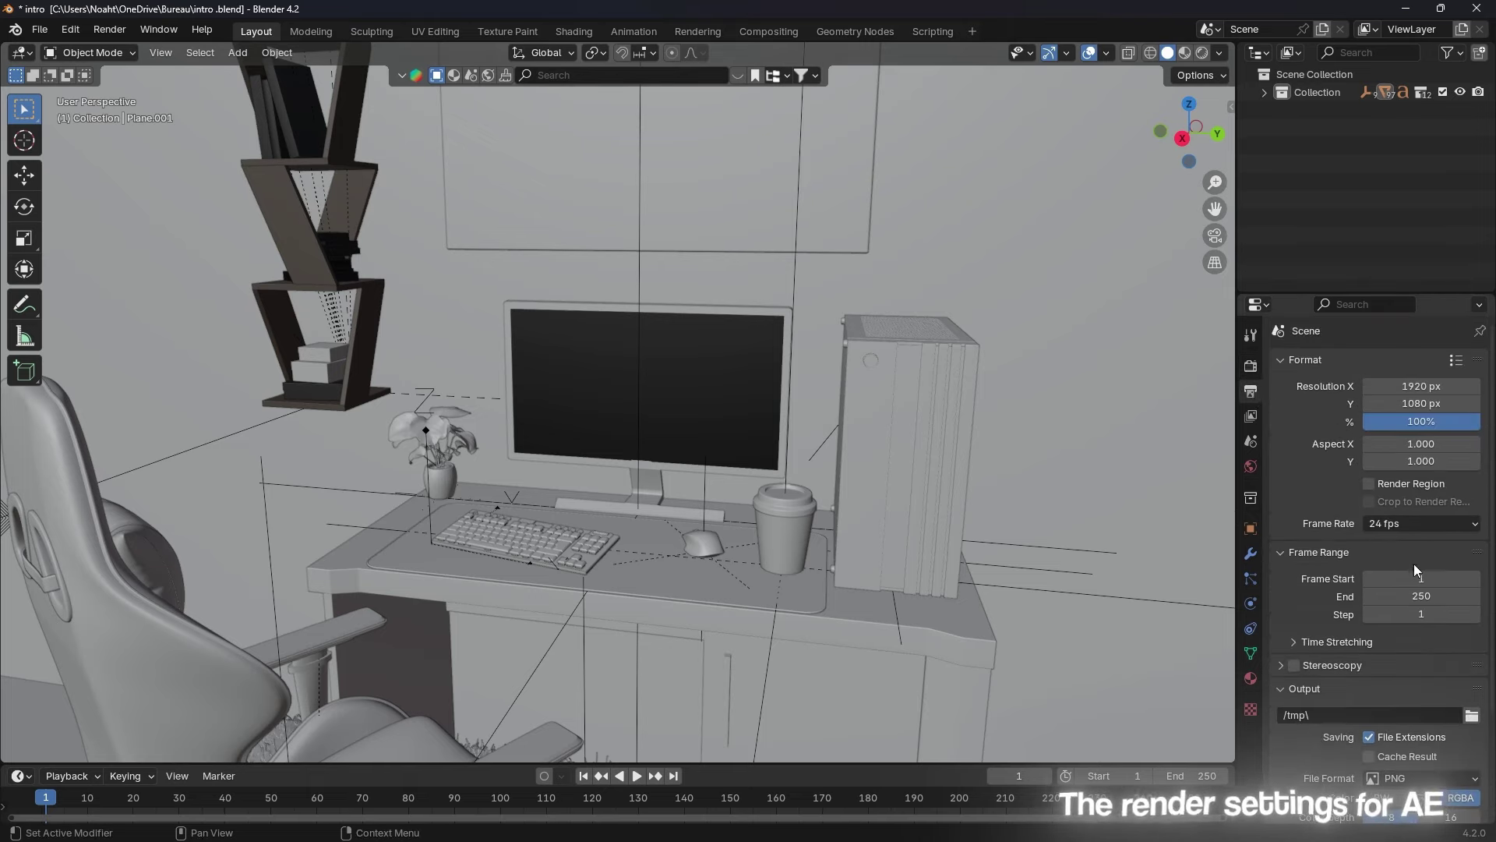
scroll(1413, 566, "down", 2)
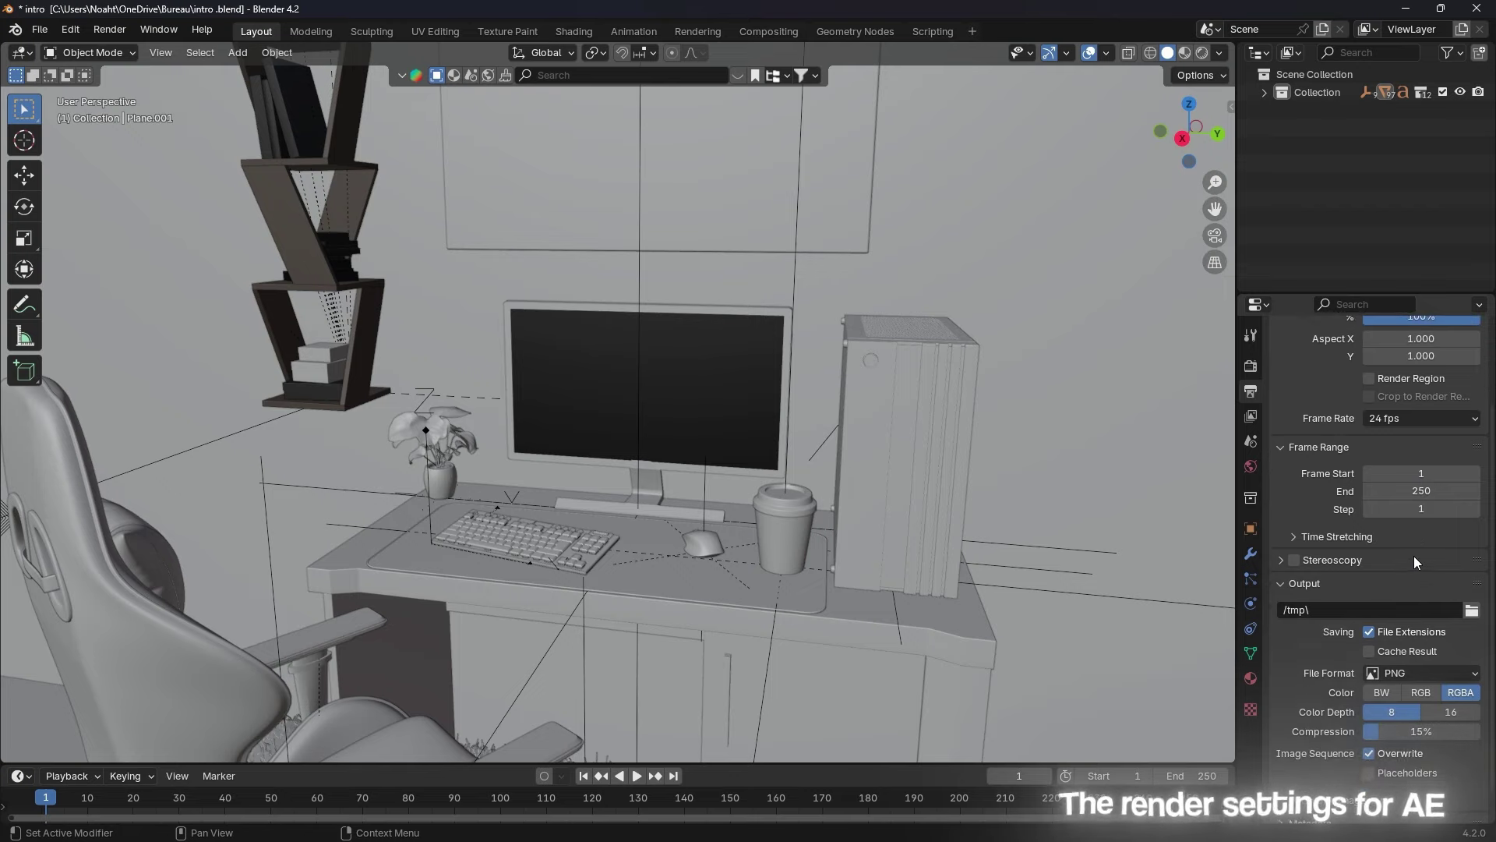
scroll(1384, 555, "down", 1)
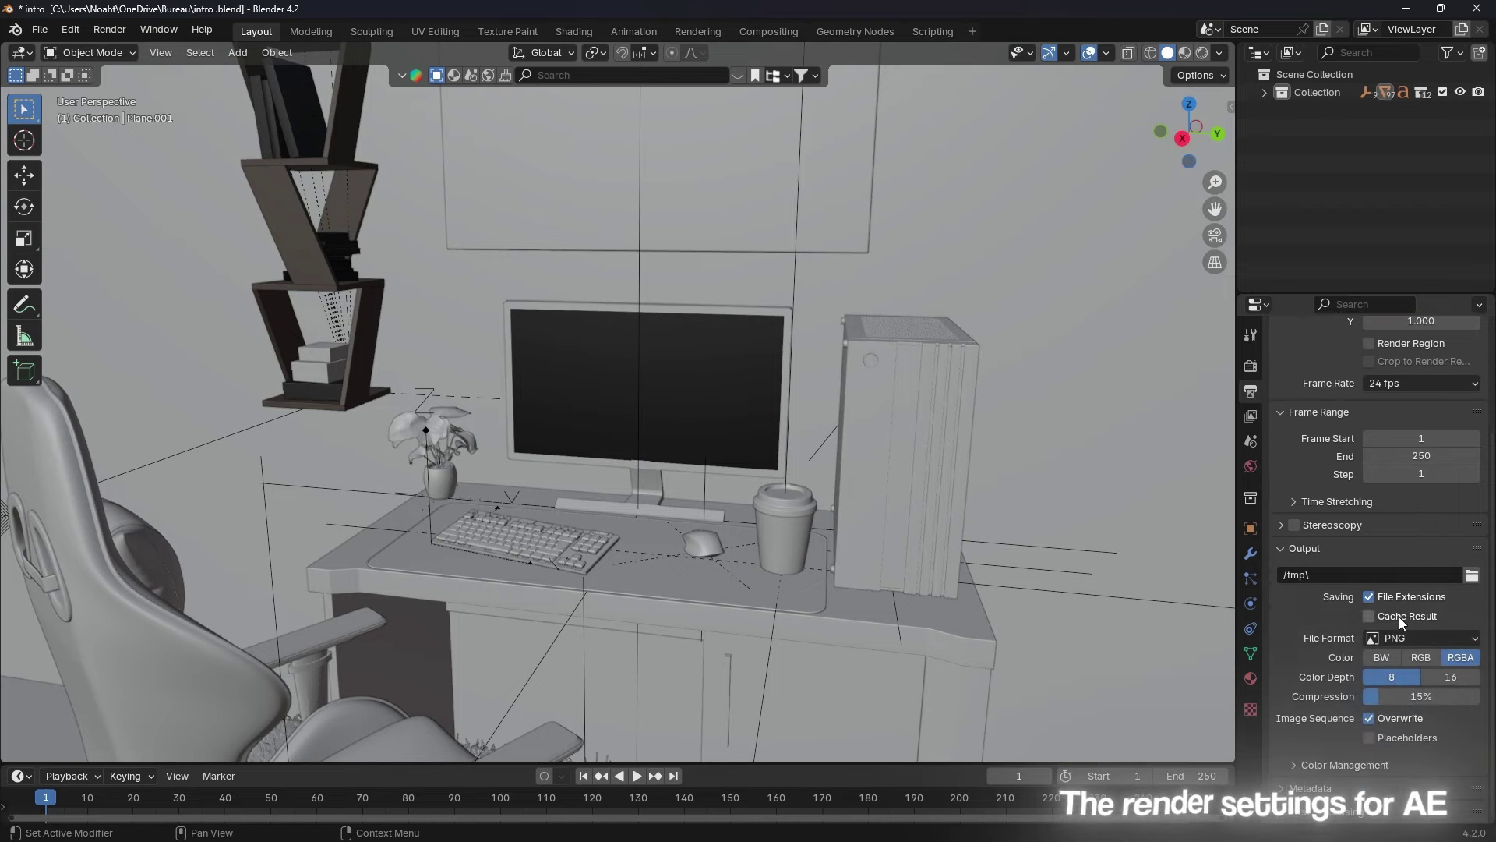
left_click(1472, 577)
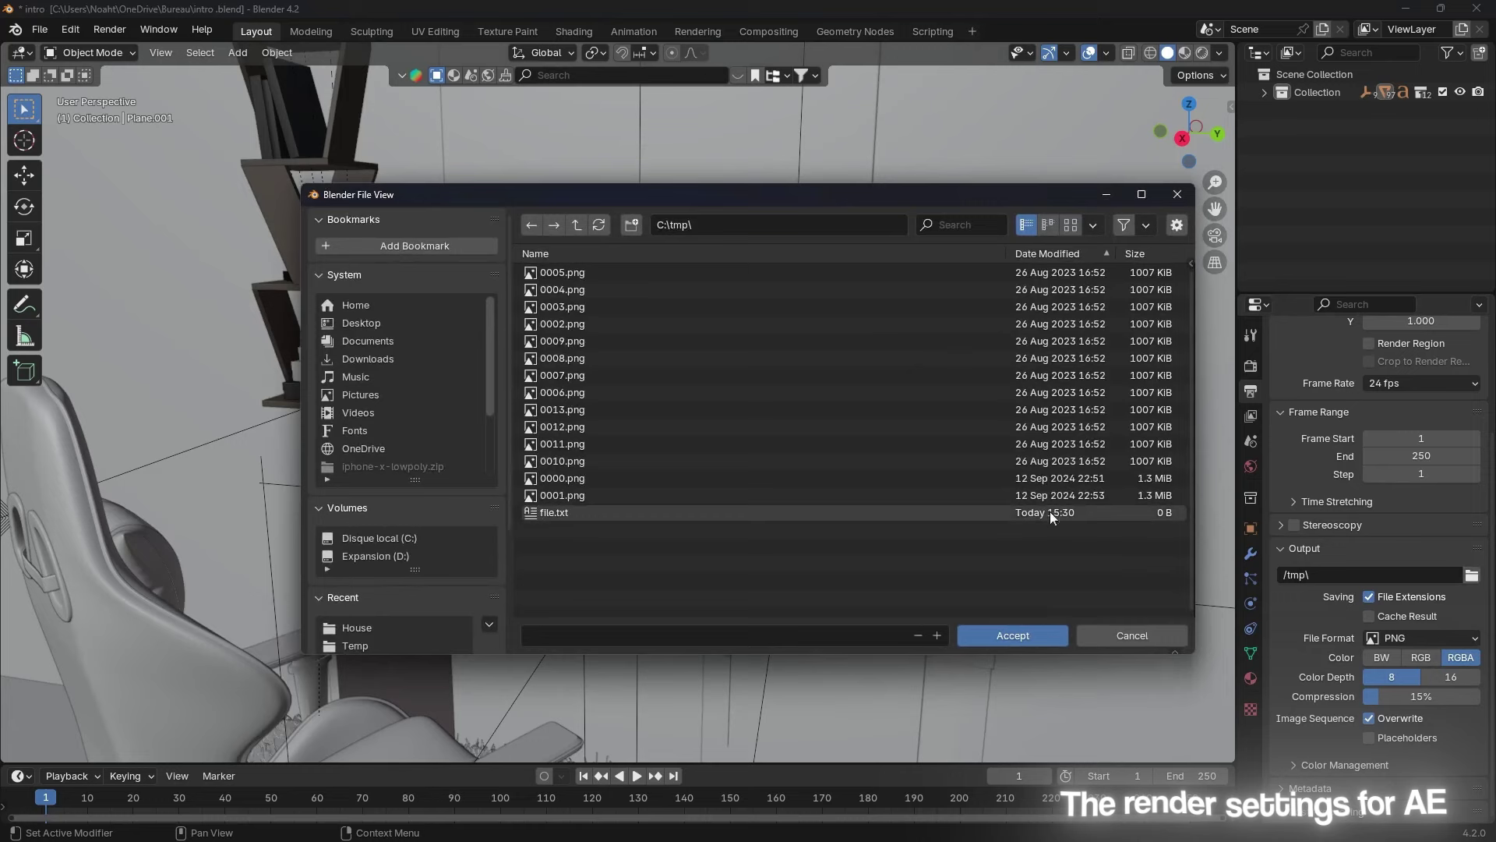
Step: Set the render output to C:\tmp\ in PNG format
left_click(1007, 635)
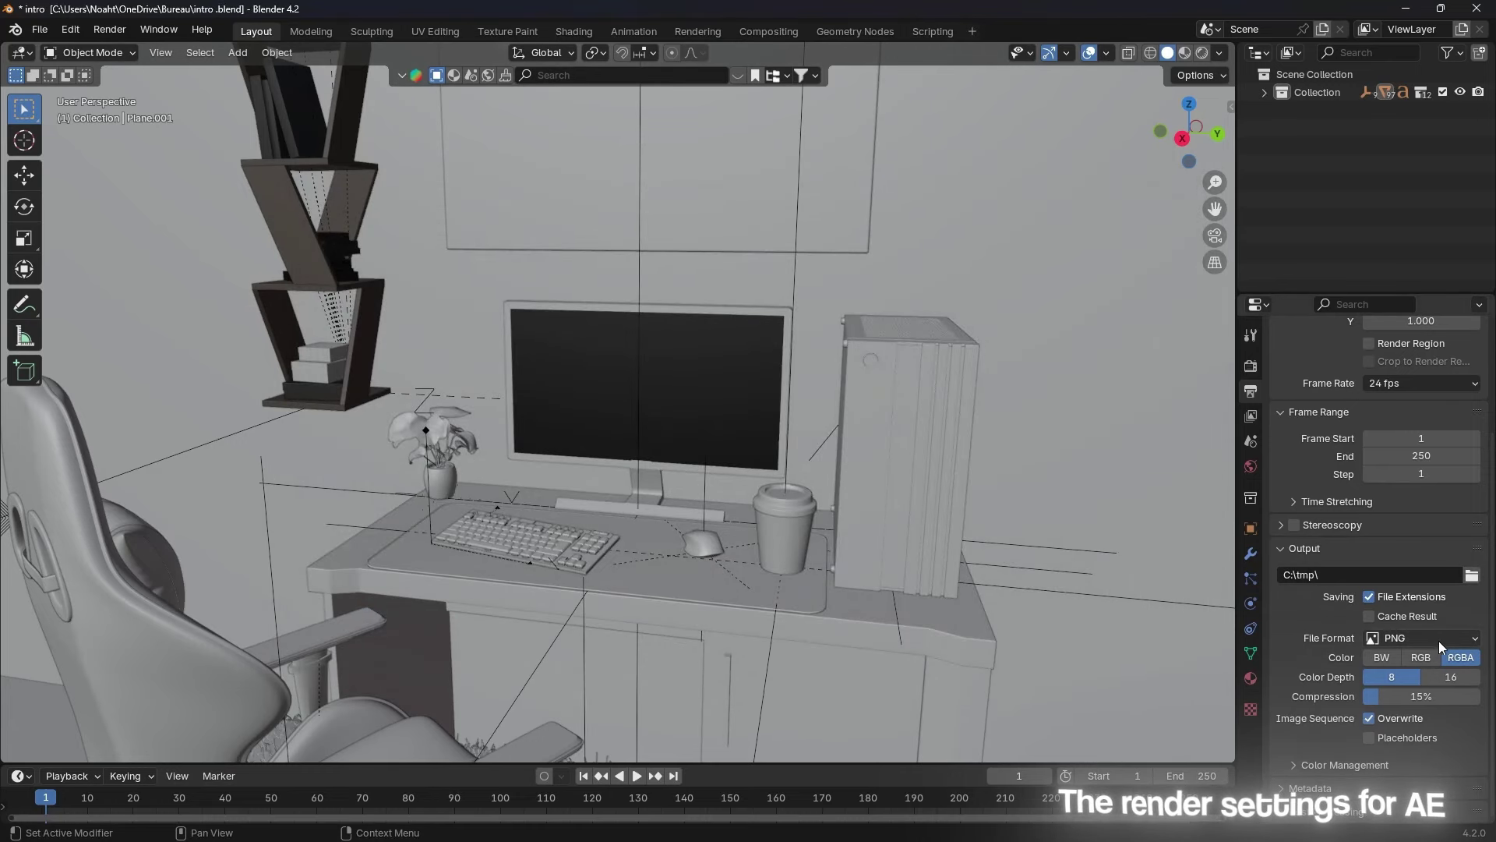
left_click(1440, 639)
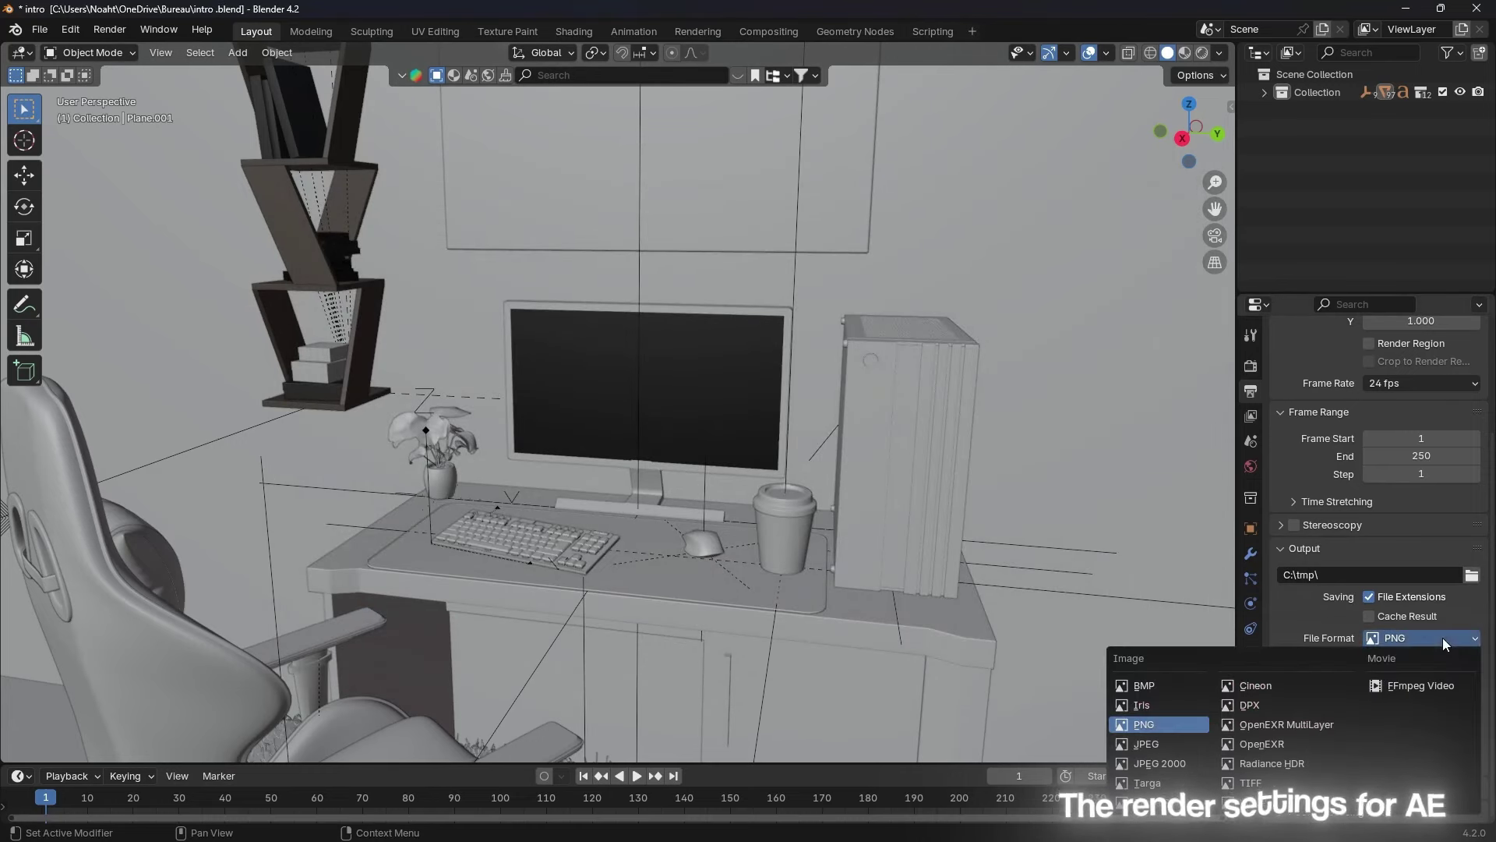
left_click(1158, 727)
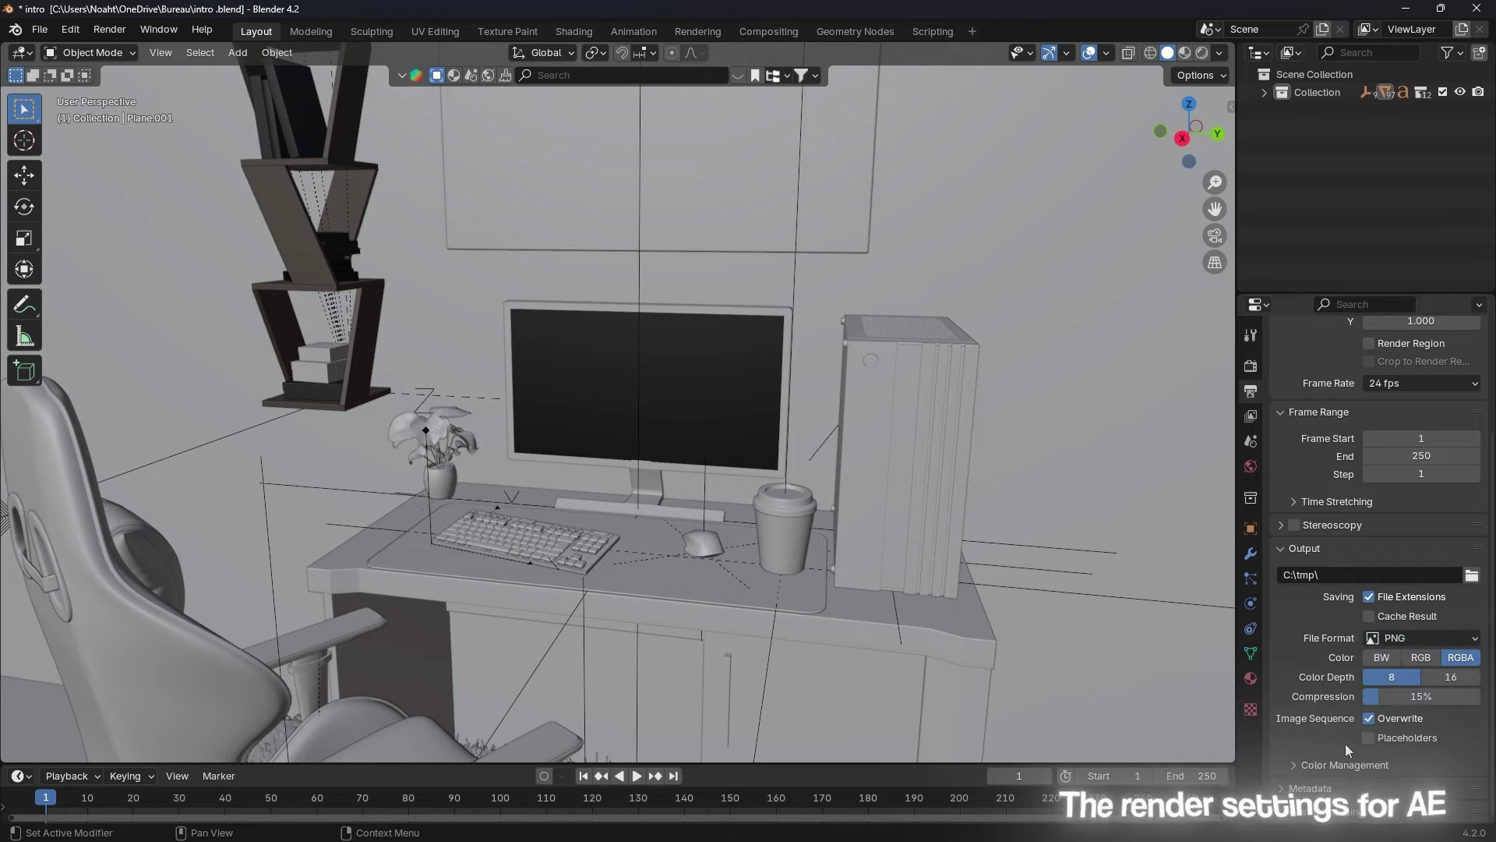
left_click(113, 35)
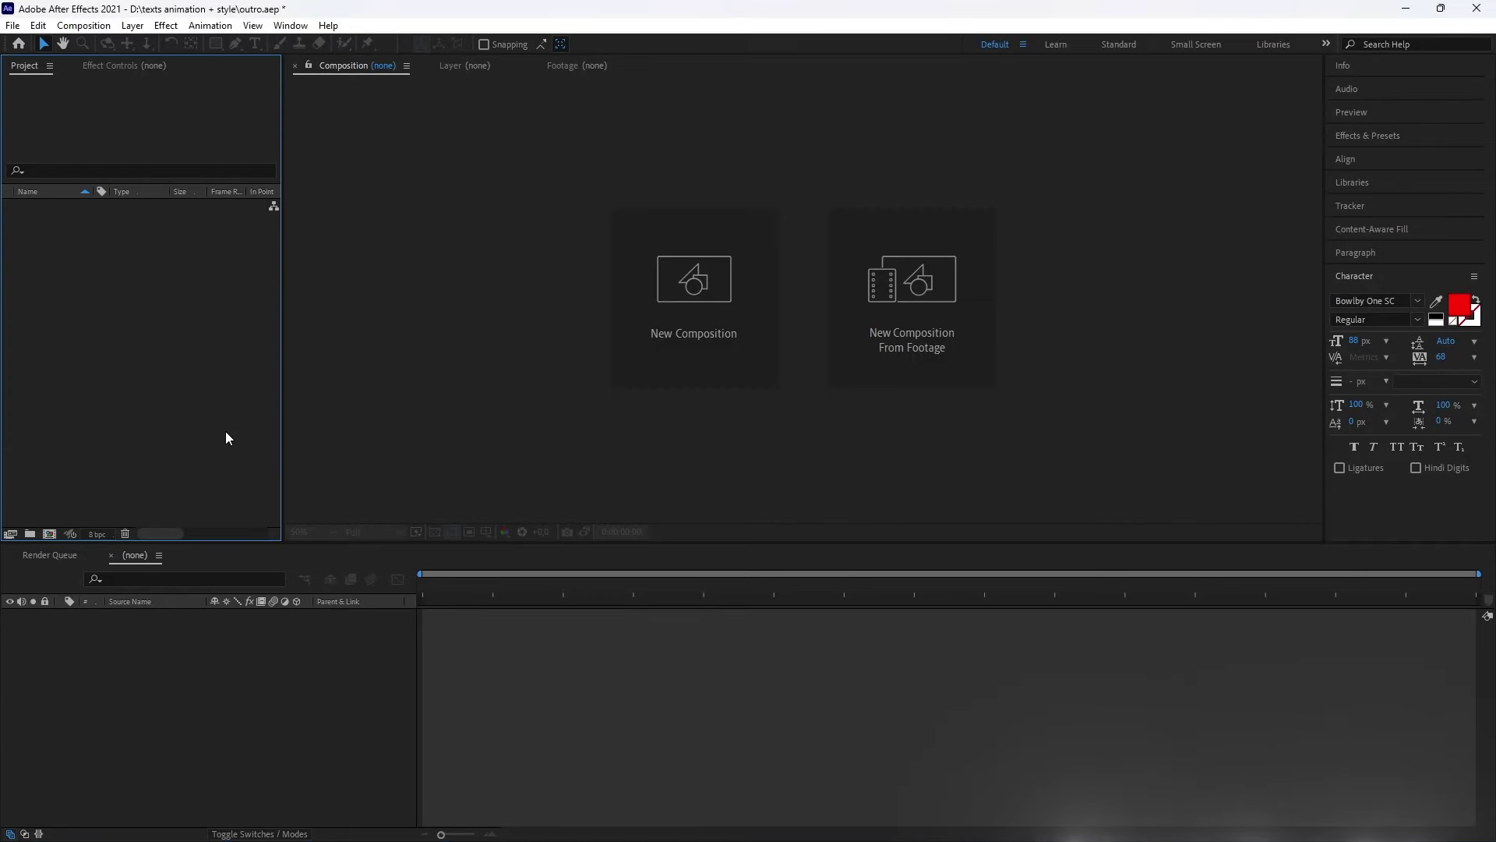
Step: Import the 0001-0110 PNG sequence, build a comp from it, and enable Time Remapping
double_click(226, 437)
key("Return")
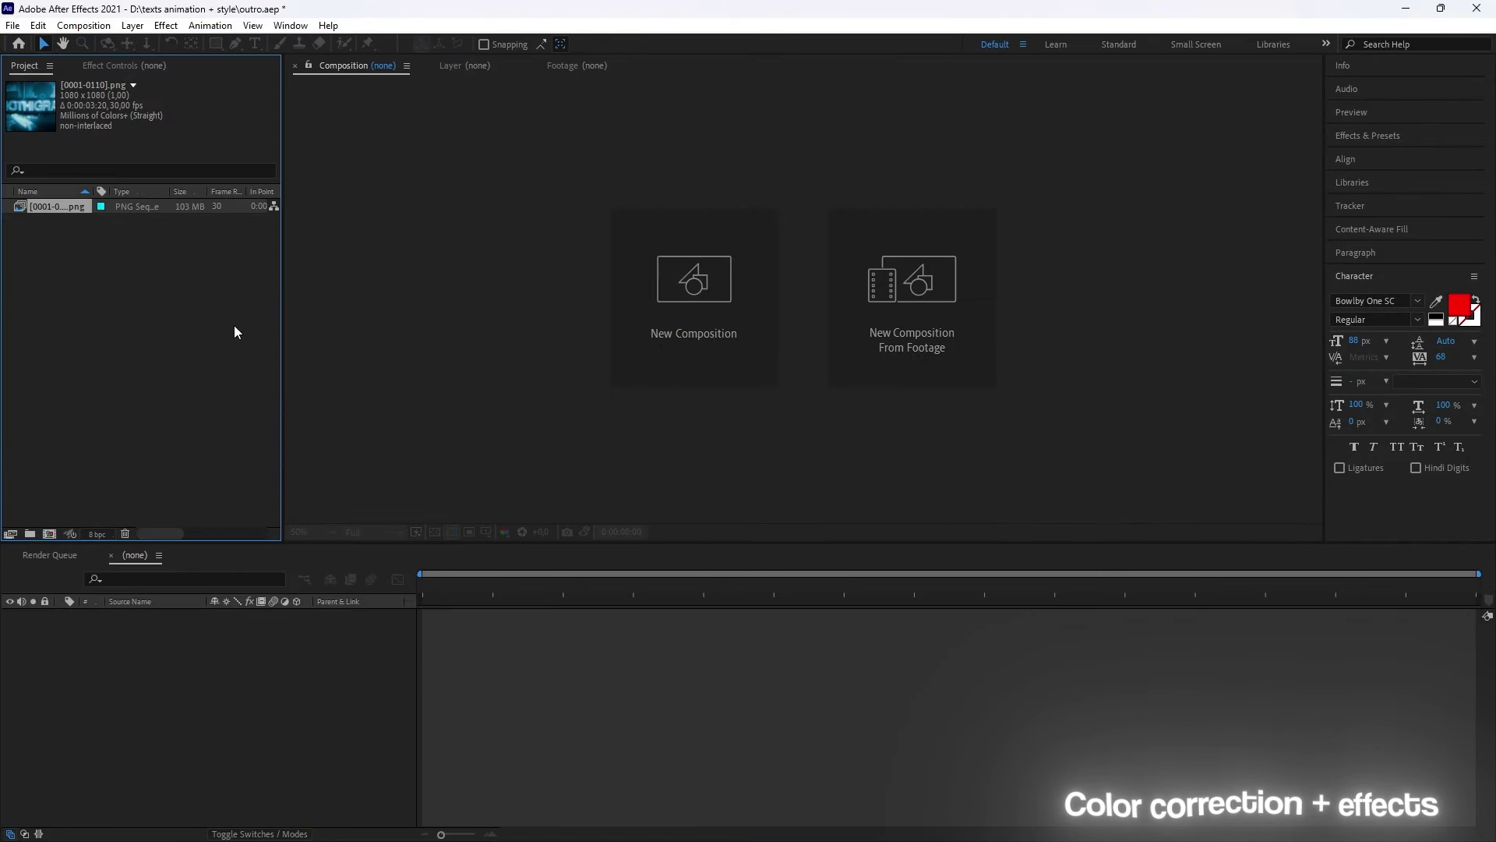
left_click(56, 537)
right_click(187, 615)
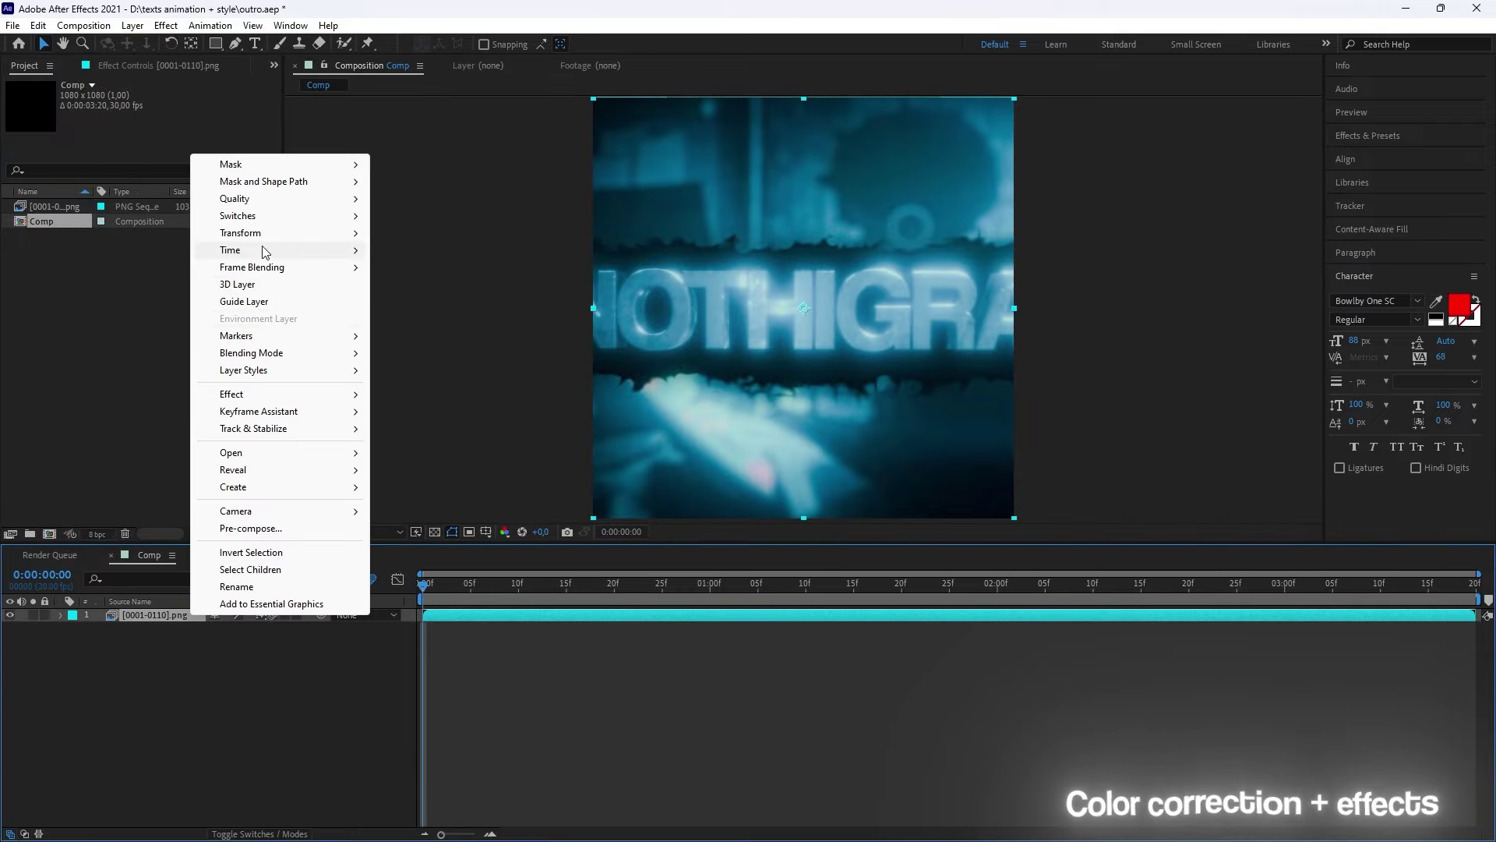
left_click(615, 243)
Step: Ease both time-remap keyframes with F9 and strengthen the first keyframe's ease
left_click_drag(1475, 691, 413, 623)
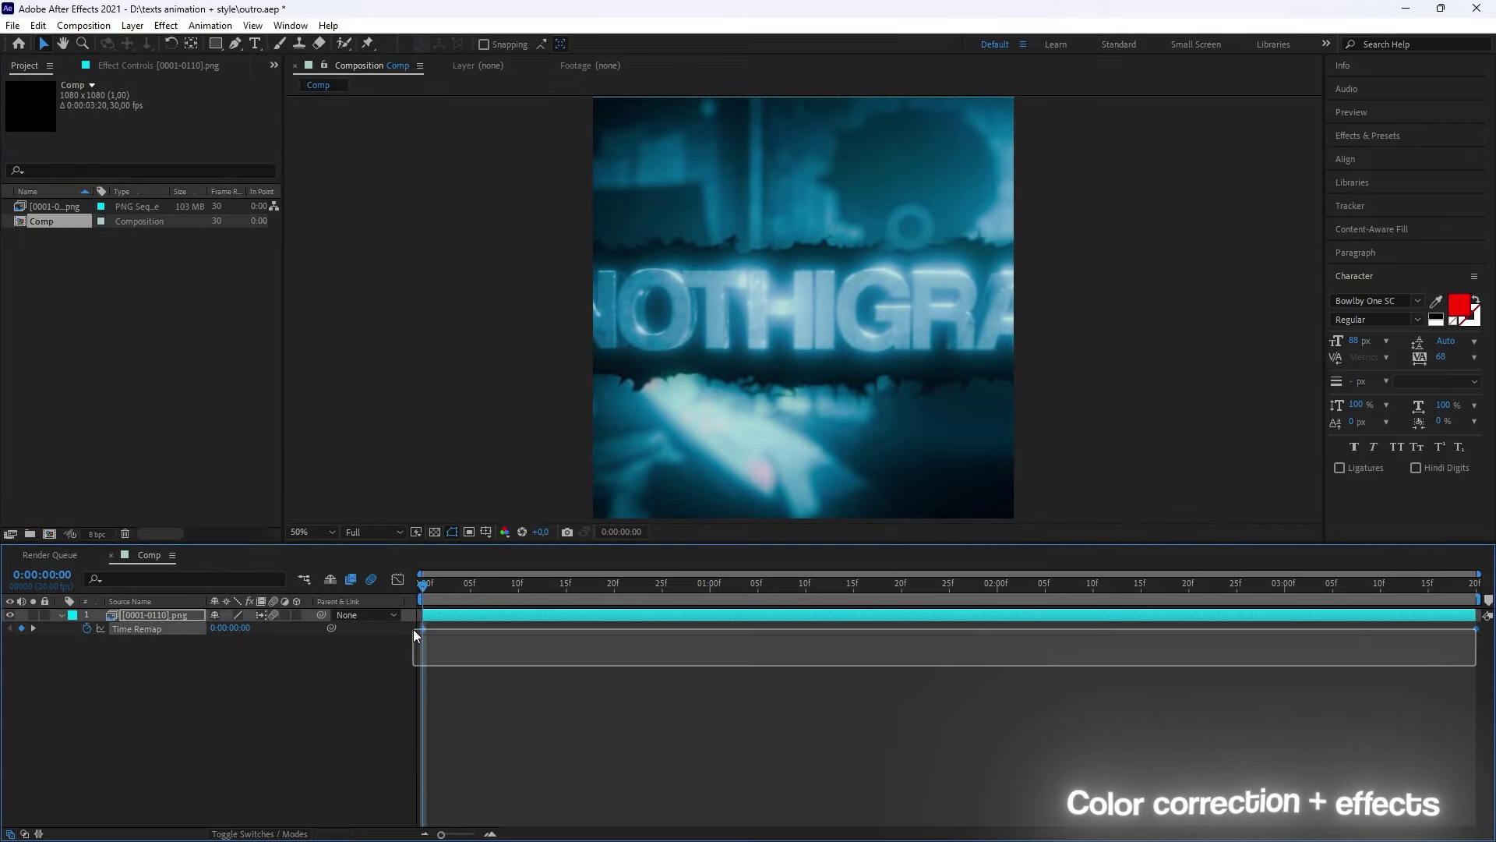
key("F9")
left_click(397, 579)
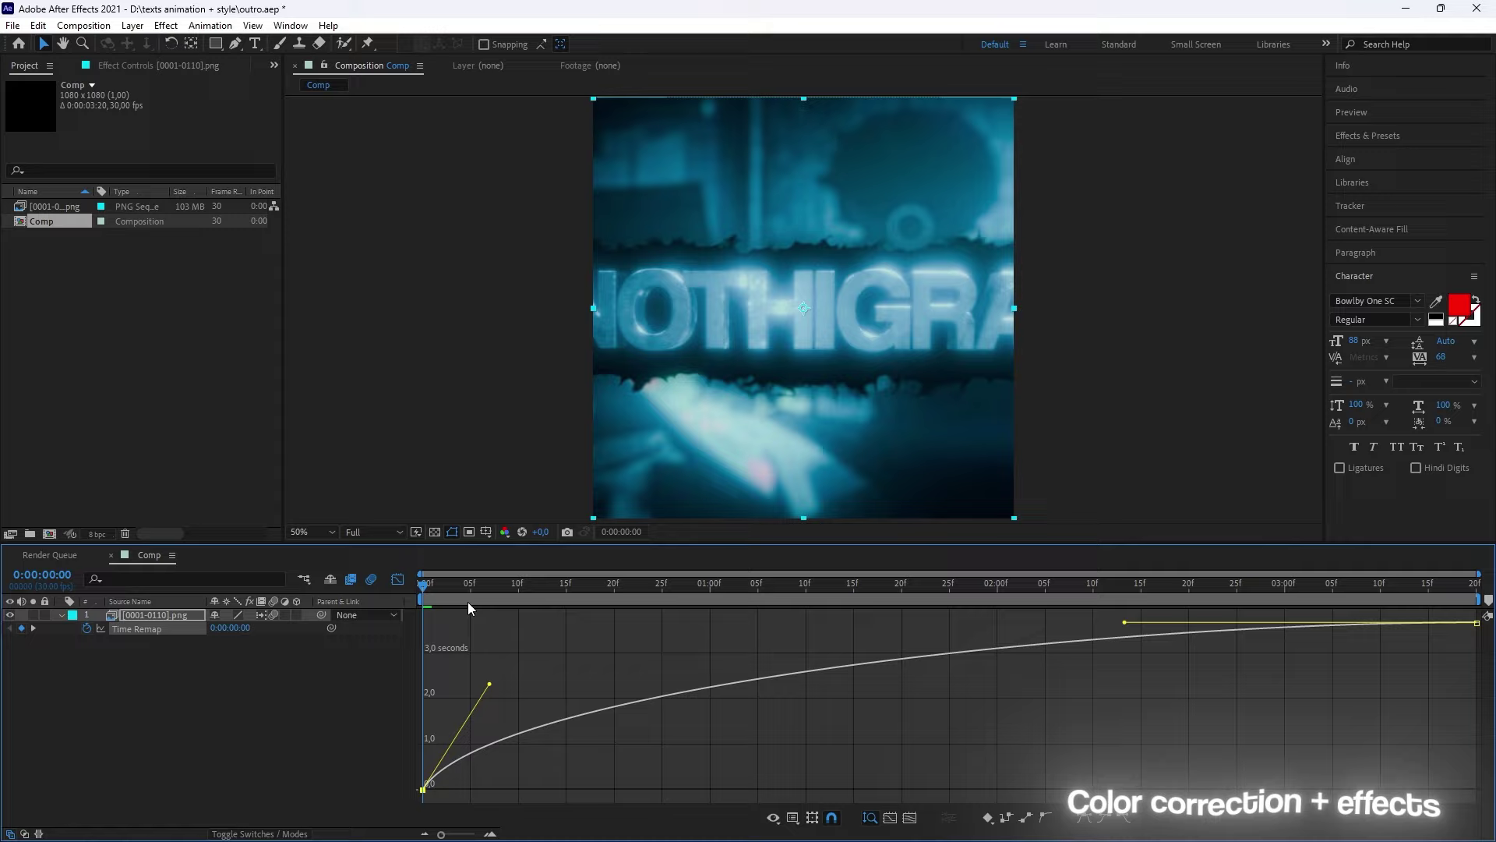
key("space")
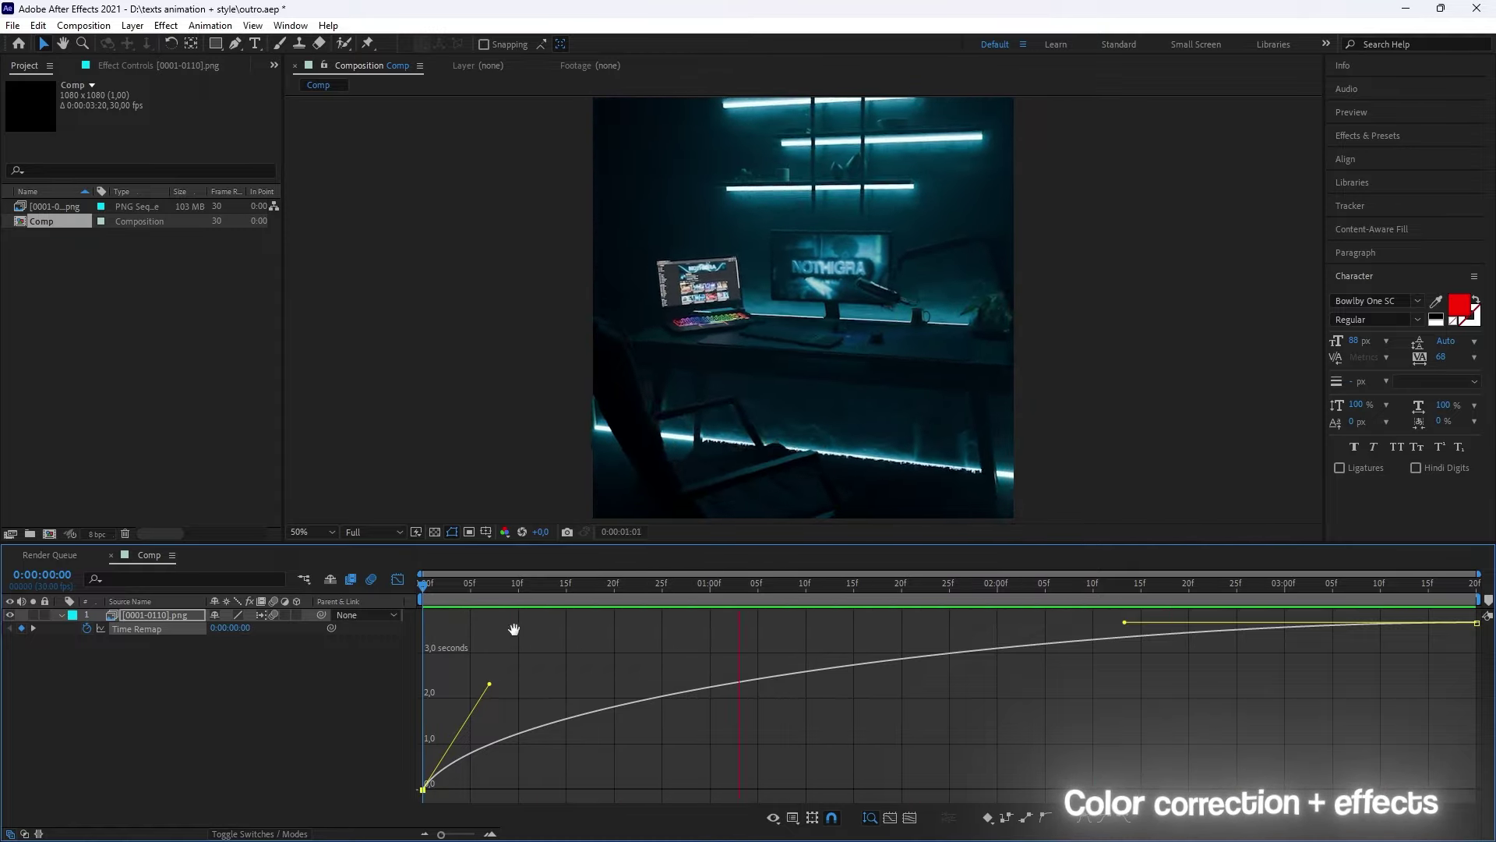
left_click_drag(491, 686, 495, 700)
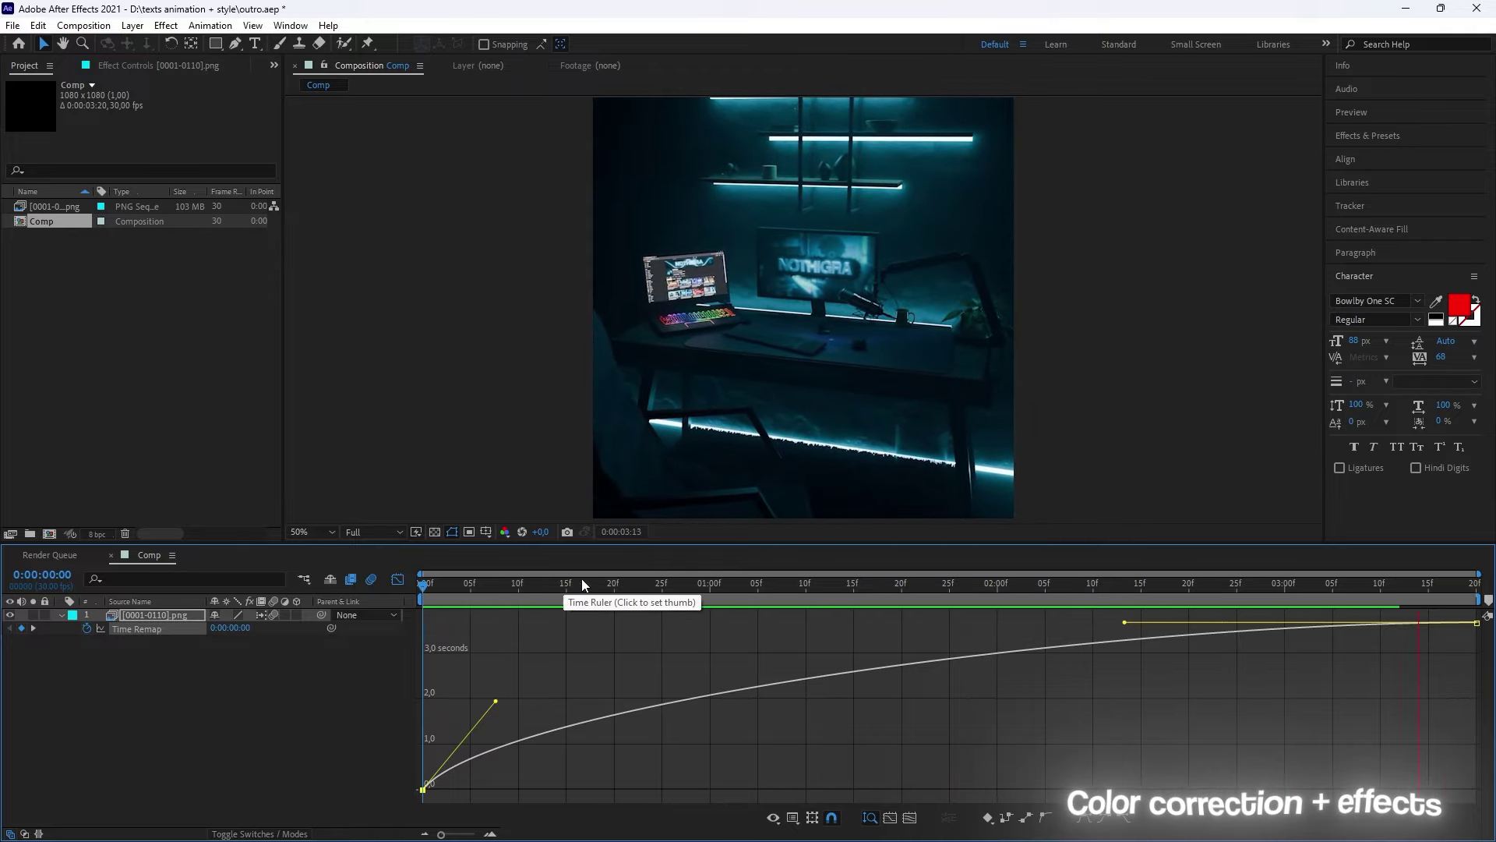
left_click(397, 579)
Step: Apply Twixtor with Motion Weighted Blend and input frame rate 30, then save
key("ctrl+space")
type("t")
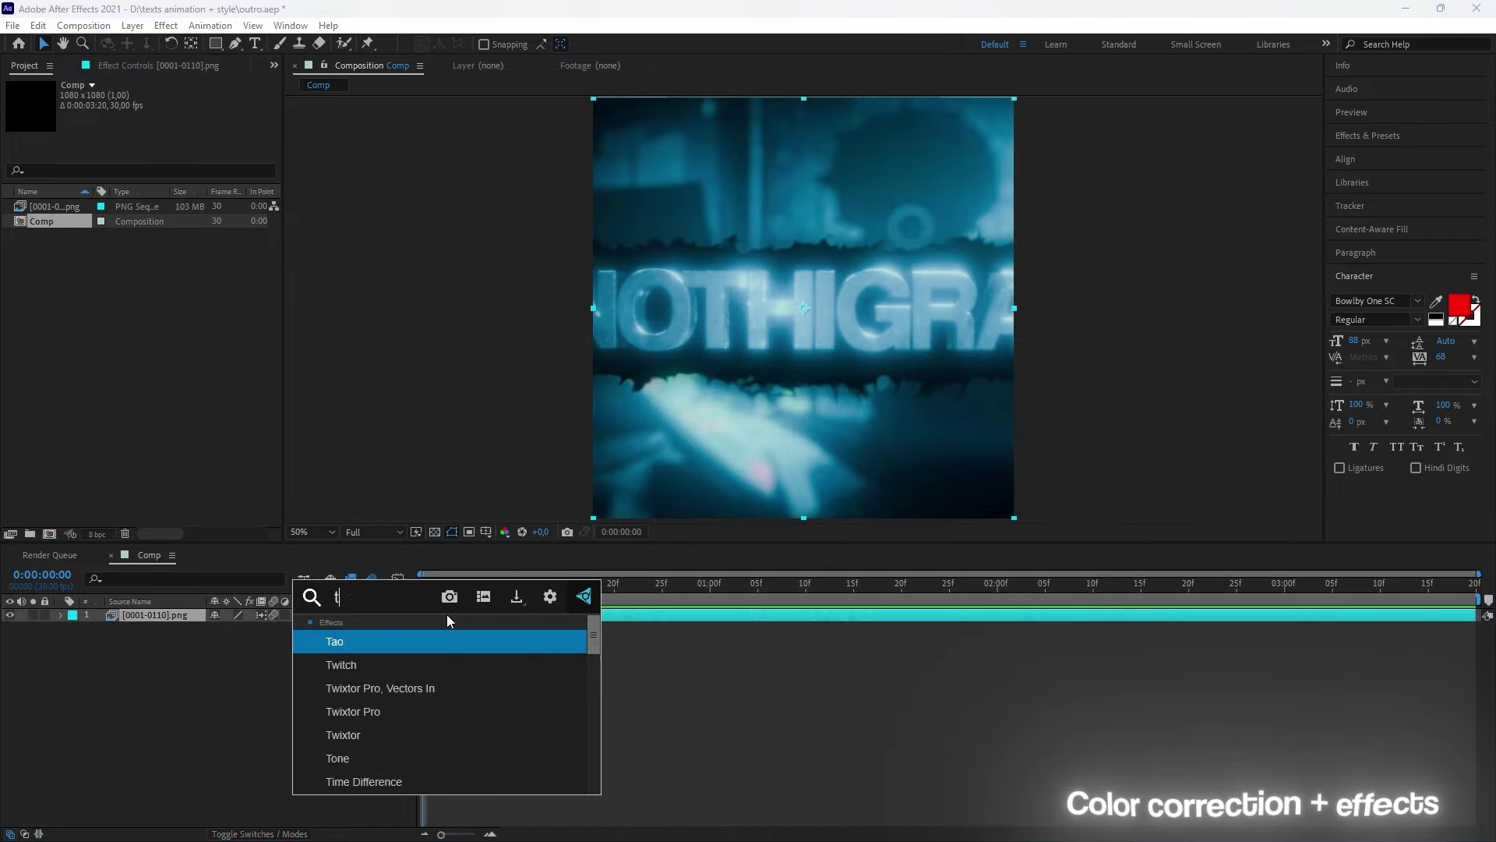
type("wix")
key("Down")
key("Down")
key("Return")
left_click(209, 363)
left_click(195, 414)
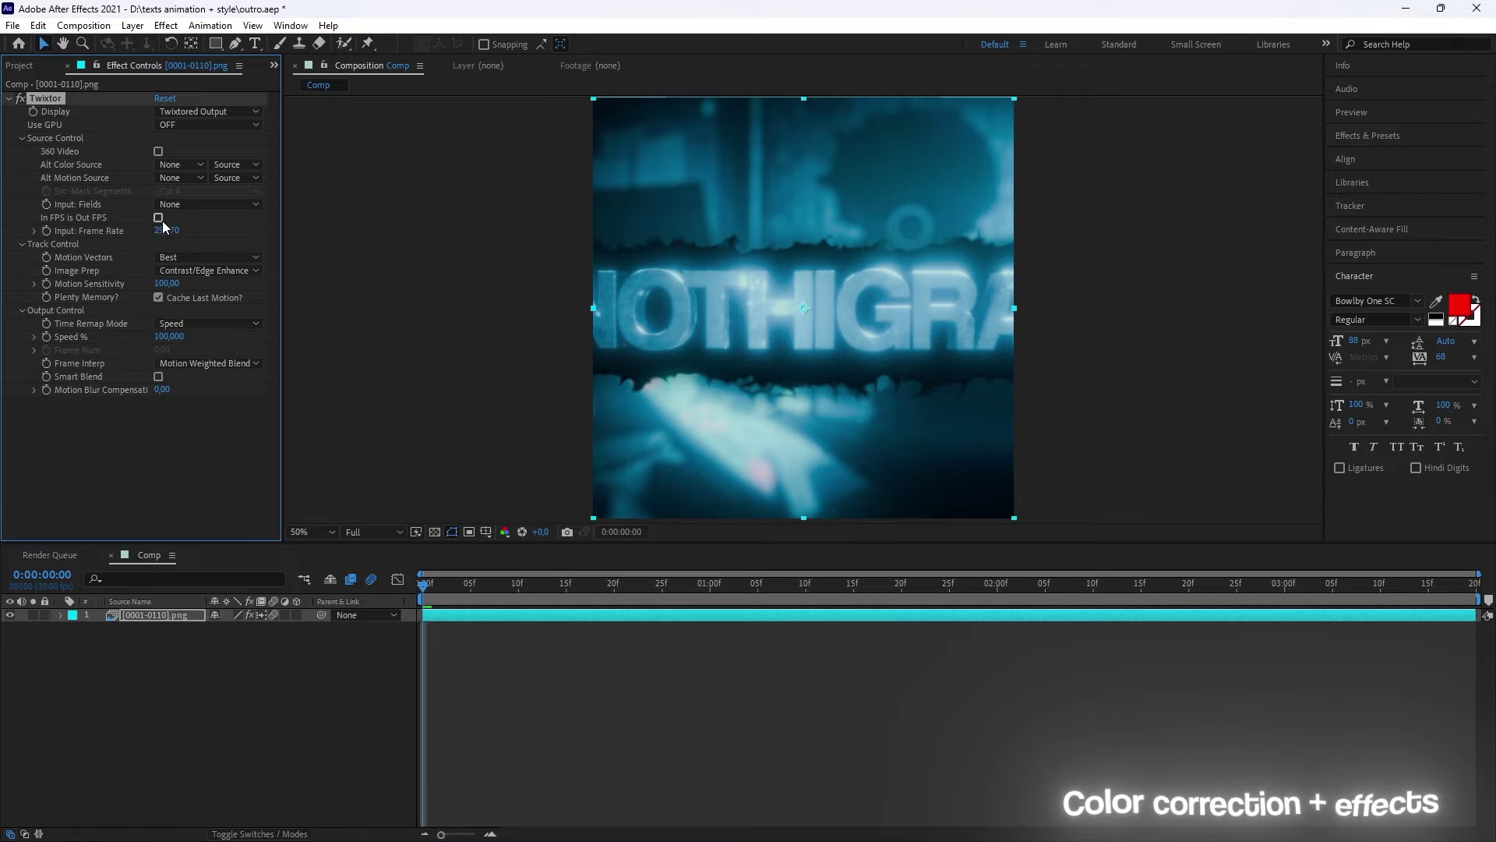
left_click(158, 217)
key("ctrl+s")
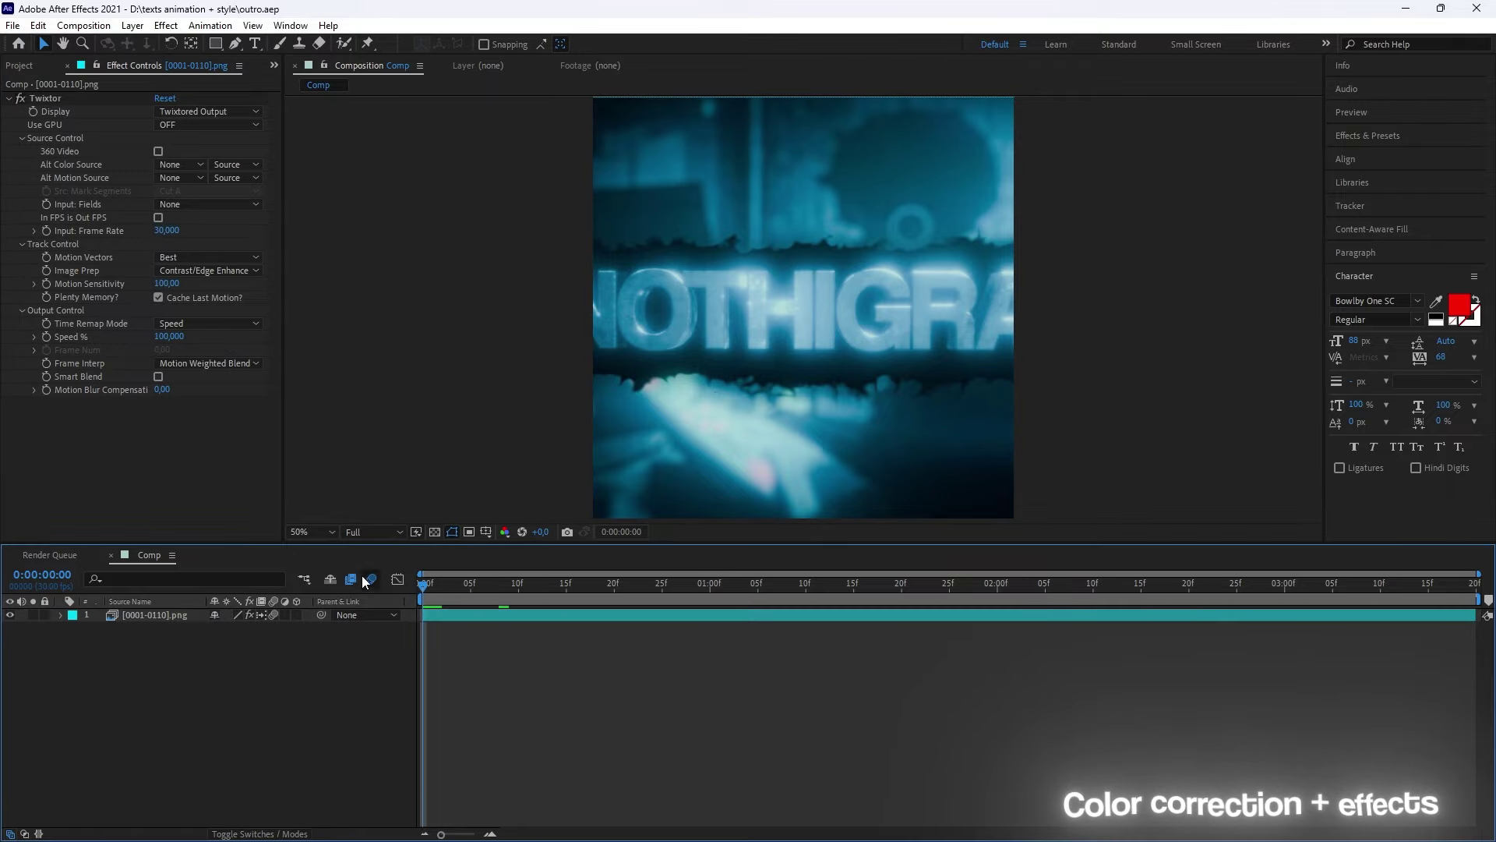
Step: Pre-compose the Twixtor footage layer into [0001-0110].png Comp 1
left_click(176, 614)
right_click(179, 614)
left_click(226, 491)
left_click(615, 567)
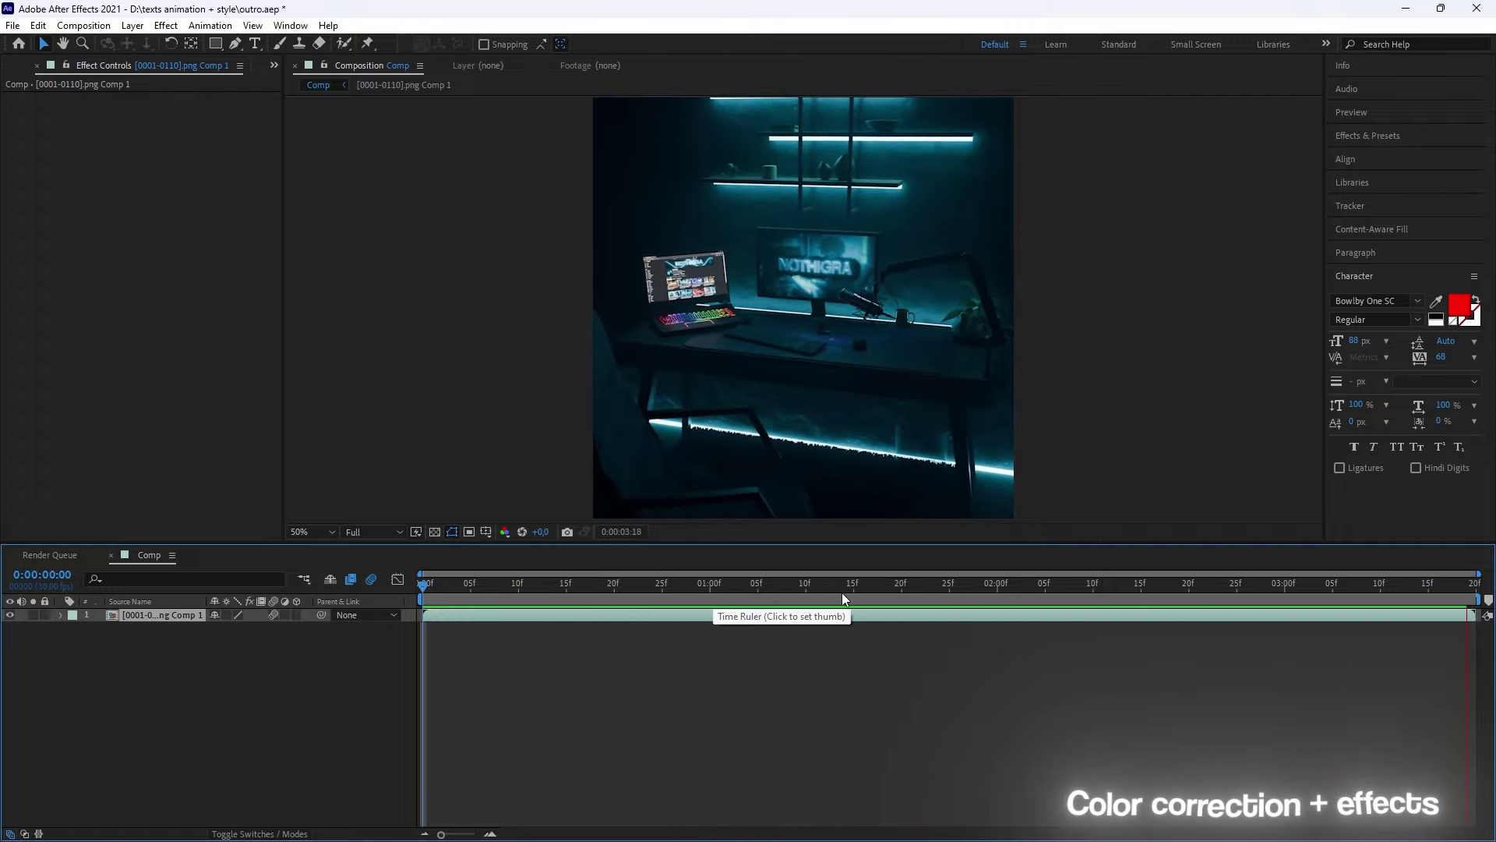
Step: Preview the speed ramp and duplicate the pre-comp layer
key("space")
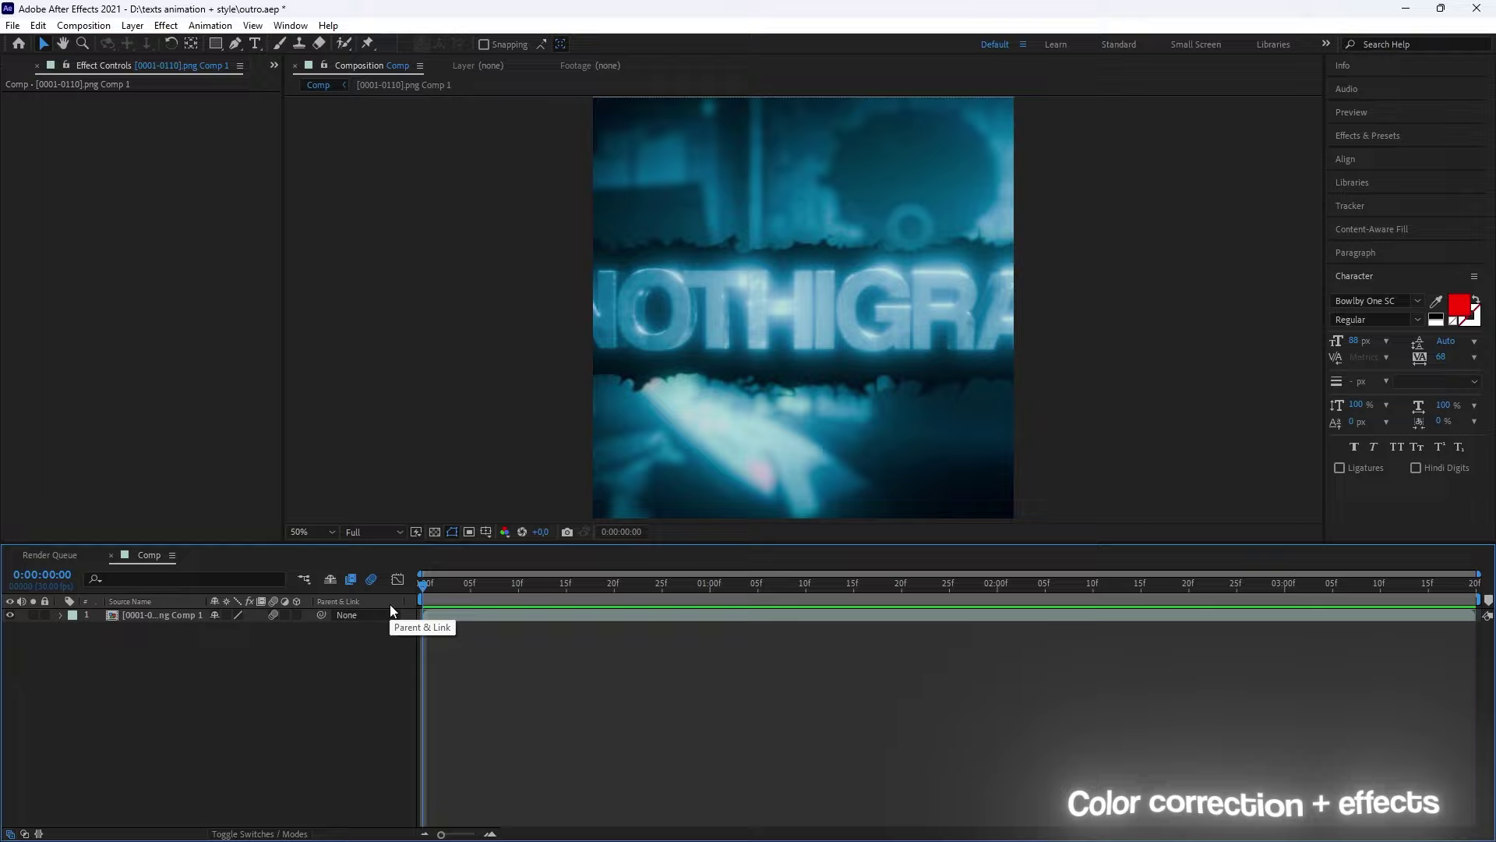
key("space")
left_click_drag(606, 583, 672, 615)
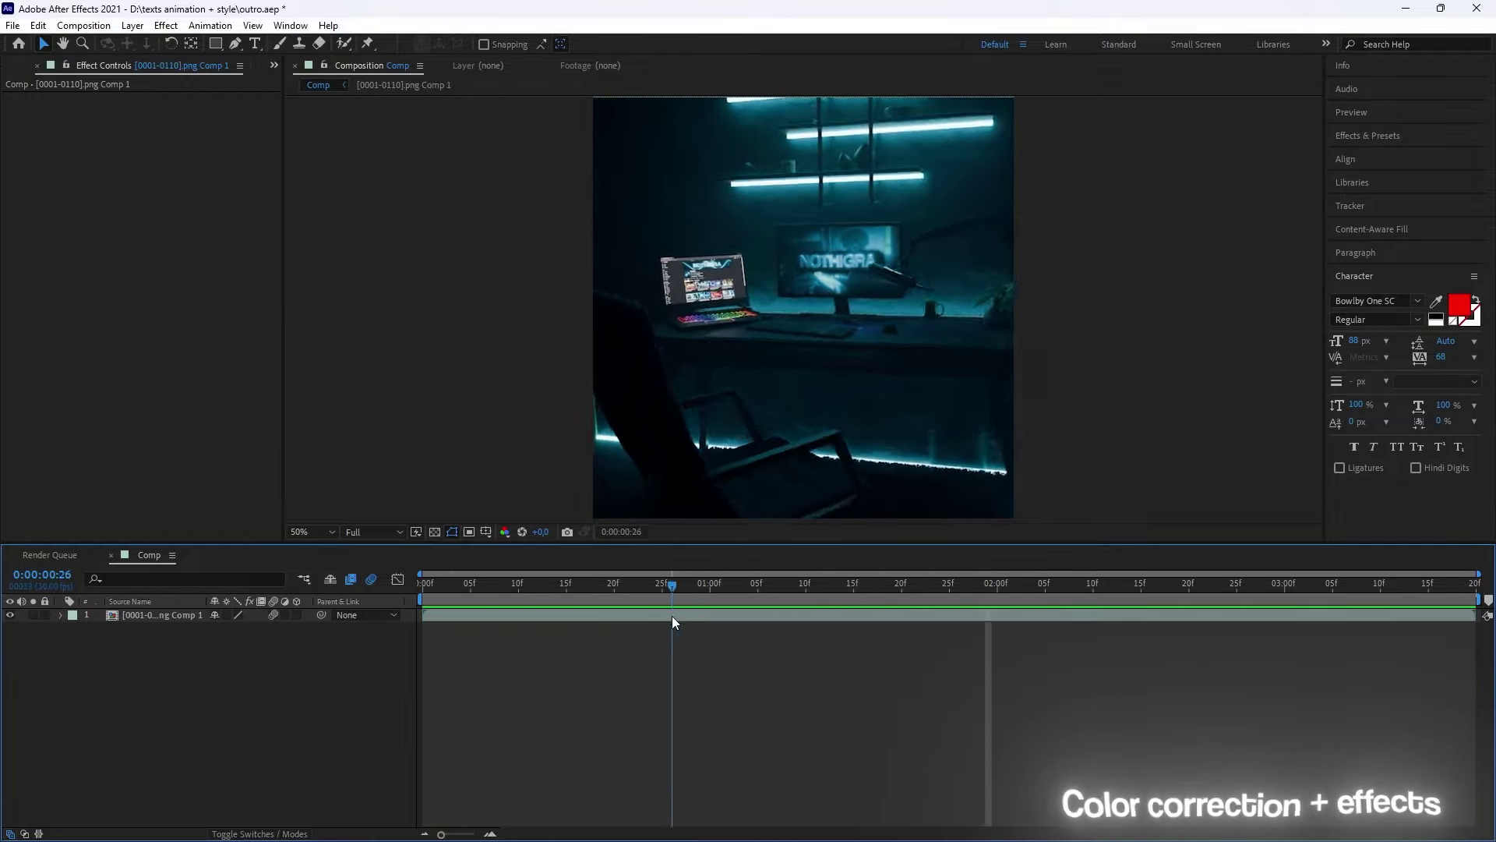
key("space")
left_click(465, 616)
right_click(468, 649)
key("Escape")
key("ctrl+d")
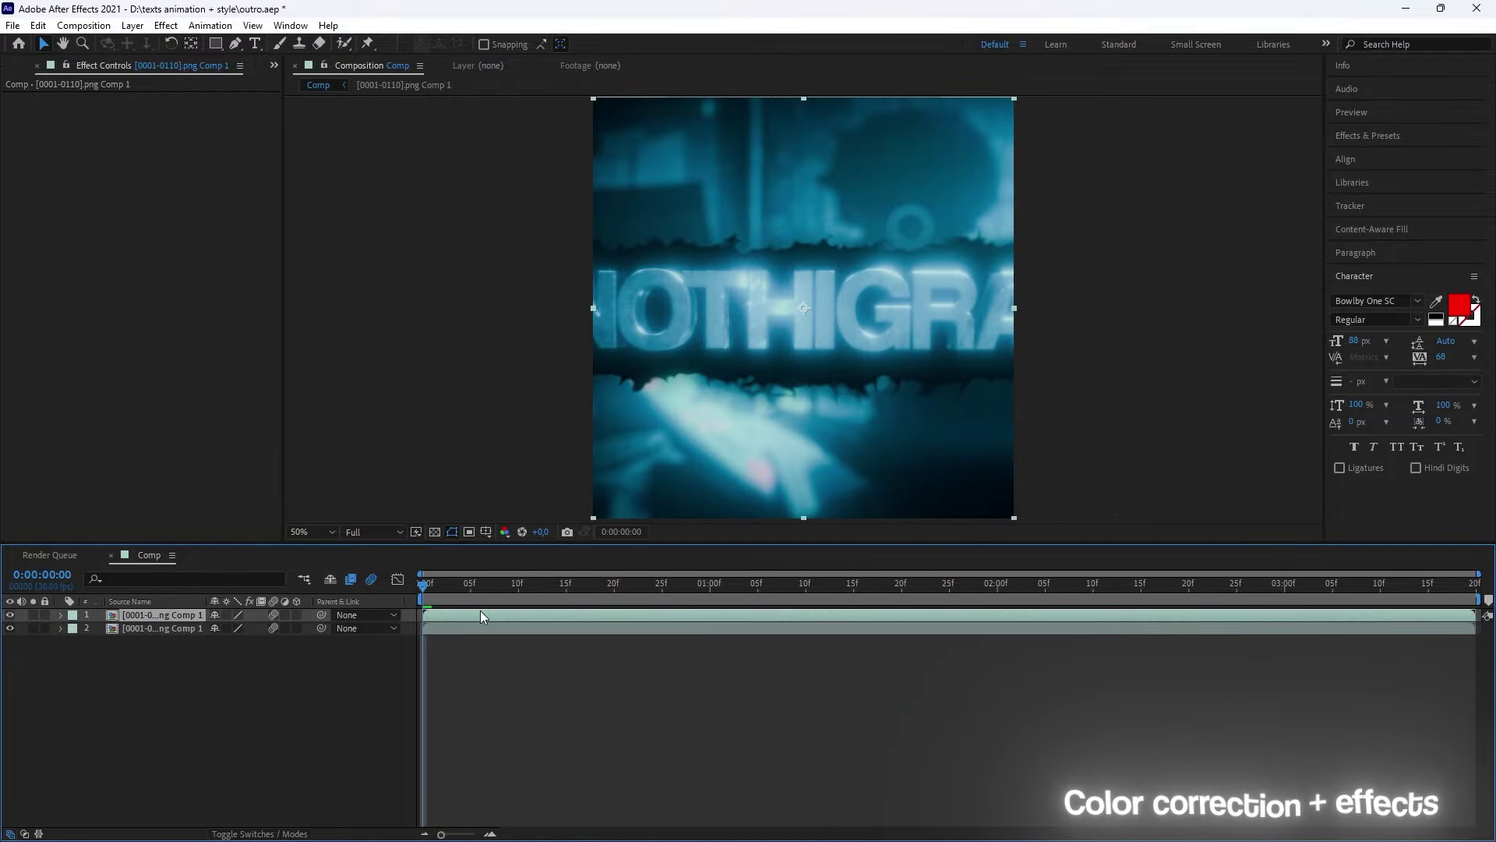
Step: Add Levels to the top copy with Input Black 112
key("ctrl+space")
type("level")
key("Return")
key("space")
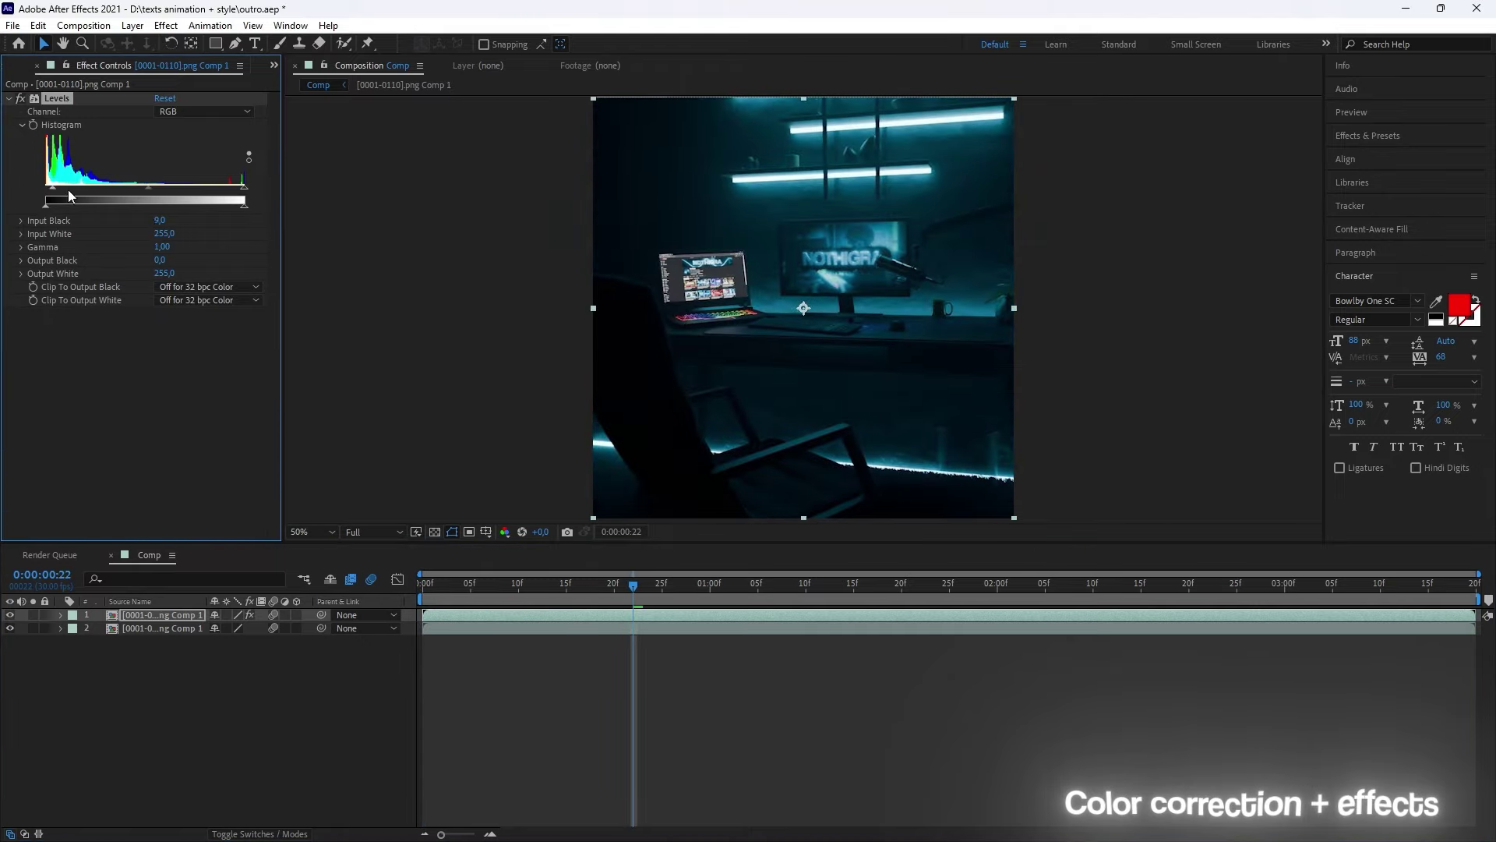
left_click_drag(70, 195, 132, 187)
Step: Add Deep Glow at exposure 0.2 and set the top copy to Screen mode
key("ctrl+space")
type("deep glow")
key("Return")
type("0.2")
key("Return")
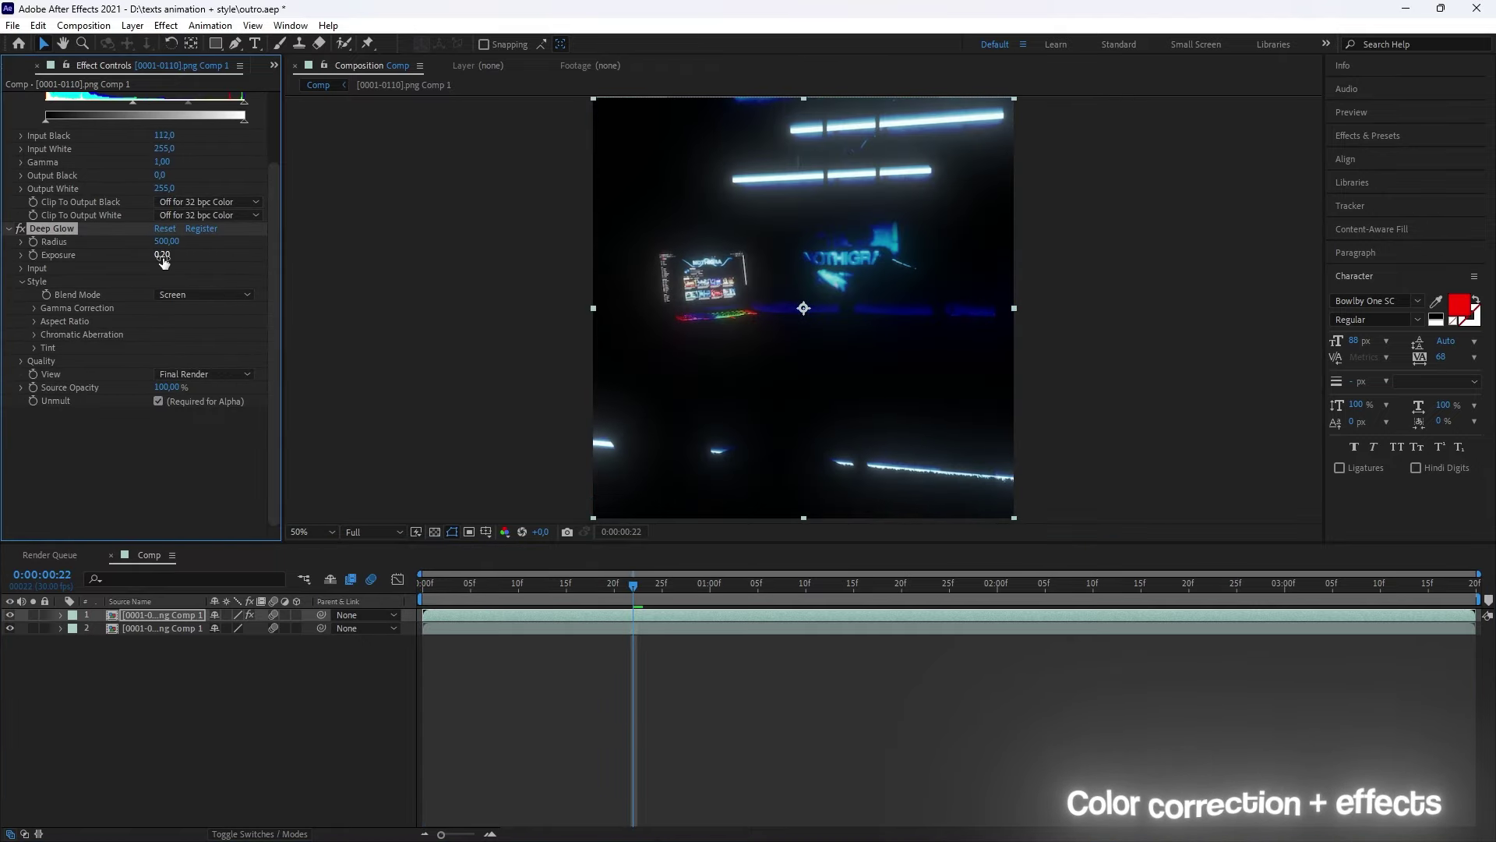
left_click(260, 834)
left_click(234, 614)
left_click(234, 354)
Step: Raise Deep Glow's threshold to 151% and check the glow at frame 7
left_click(21, 268)
scroll(26, 275, "up", 3)
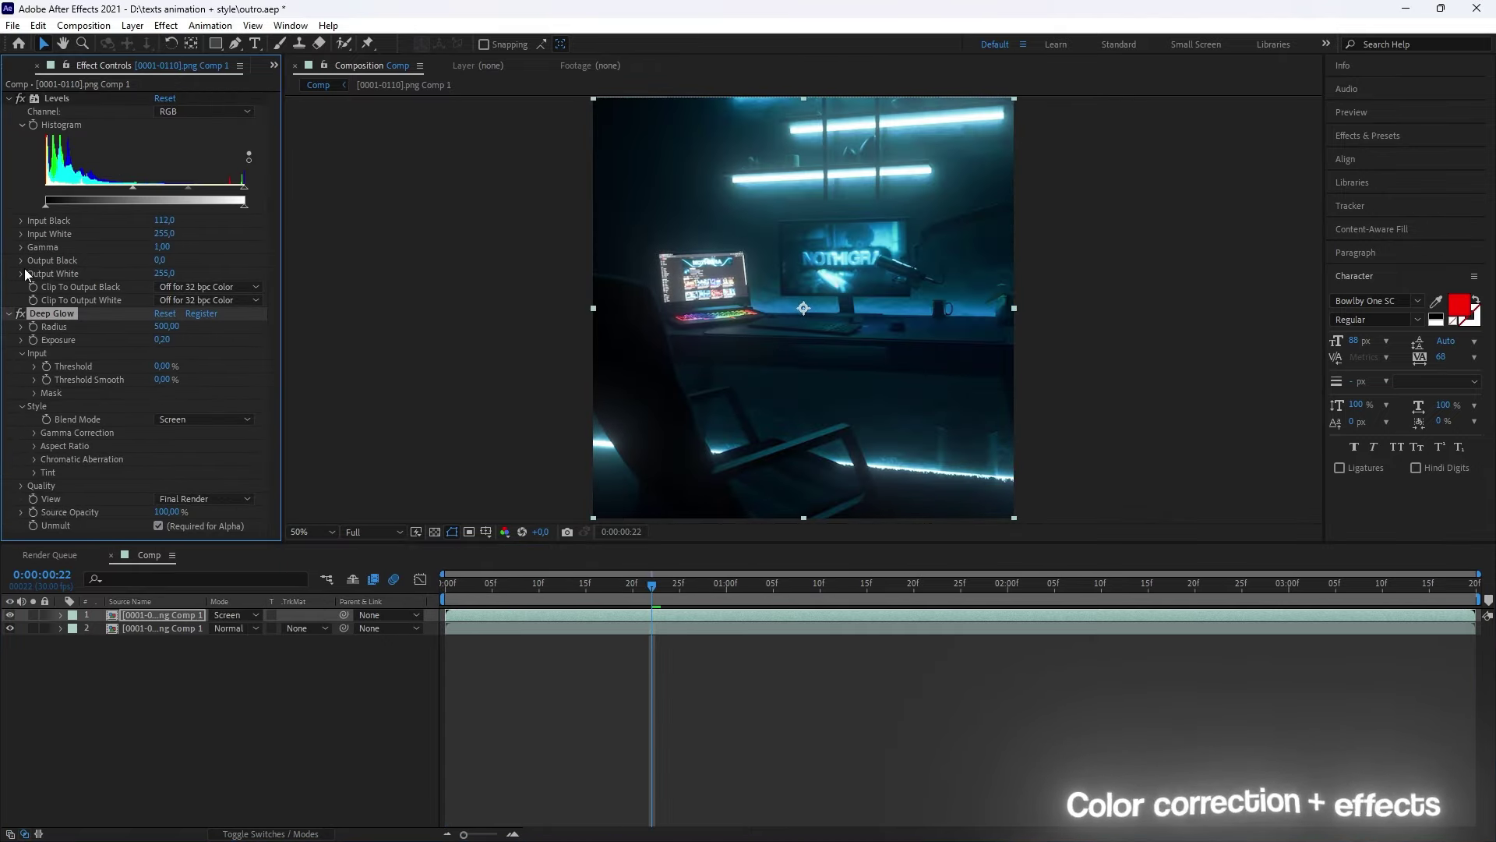
left_click_drag(169, 366, 288, 369)
key("super")
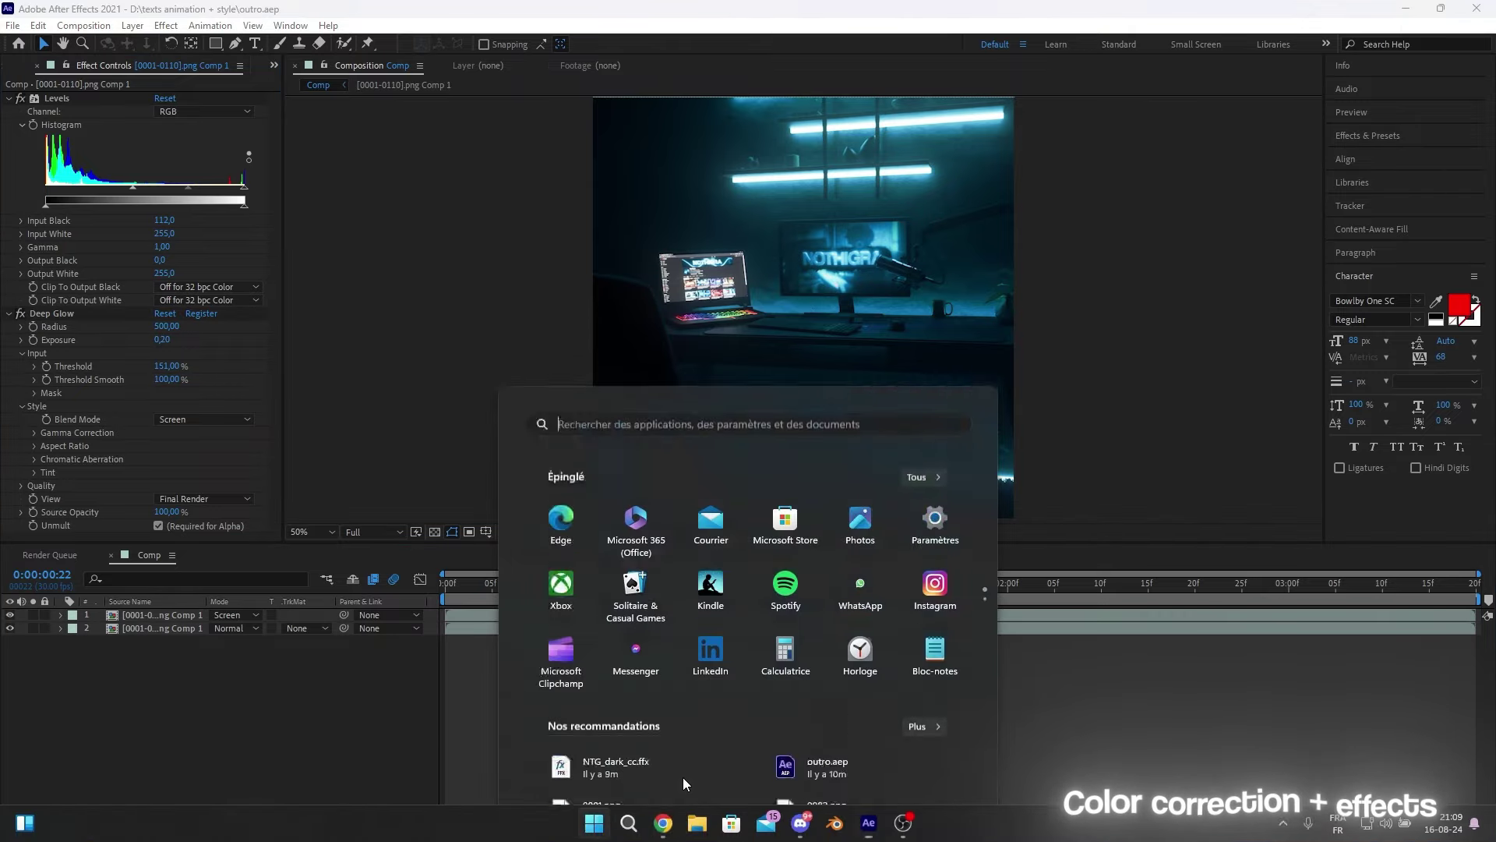
key("super")
mouse_move(651, 584)
left_mouse_down()
mouse_move(512, 592)
mouse_move(585, 593)
left_mouse_up()
Step: Add an adjustment layer over the footage with sharpening applied
right_click(552, 517)
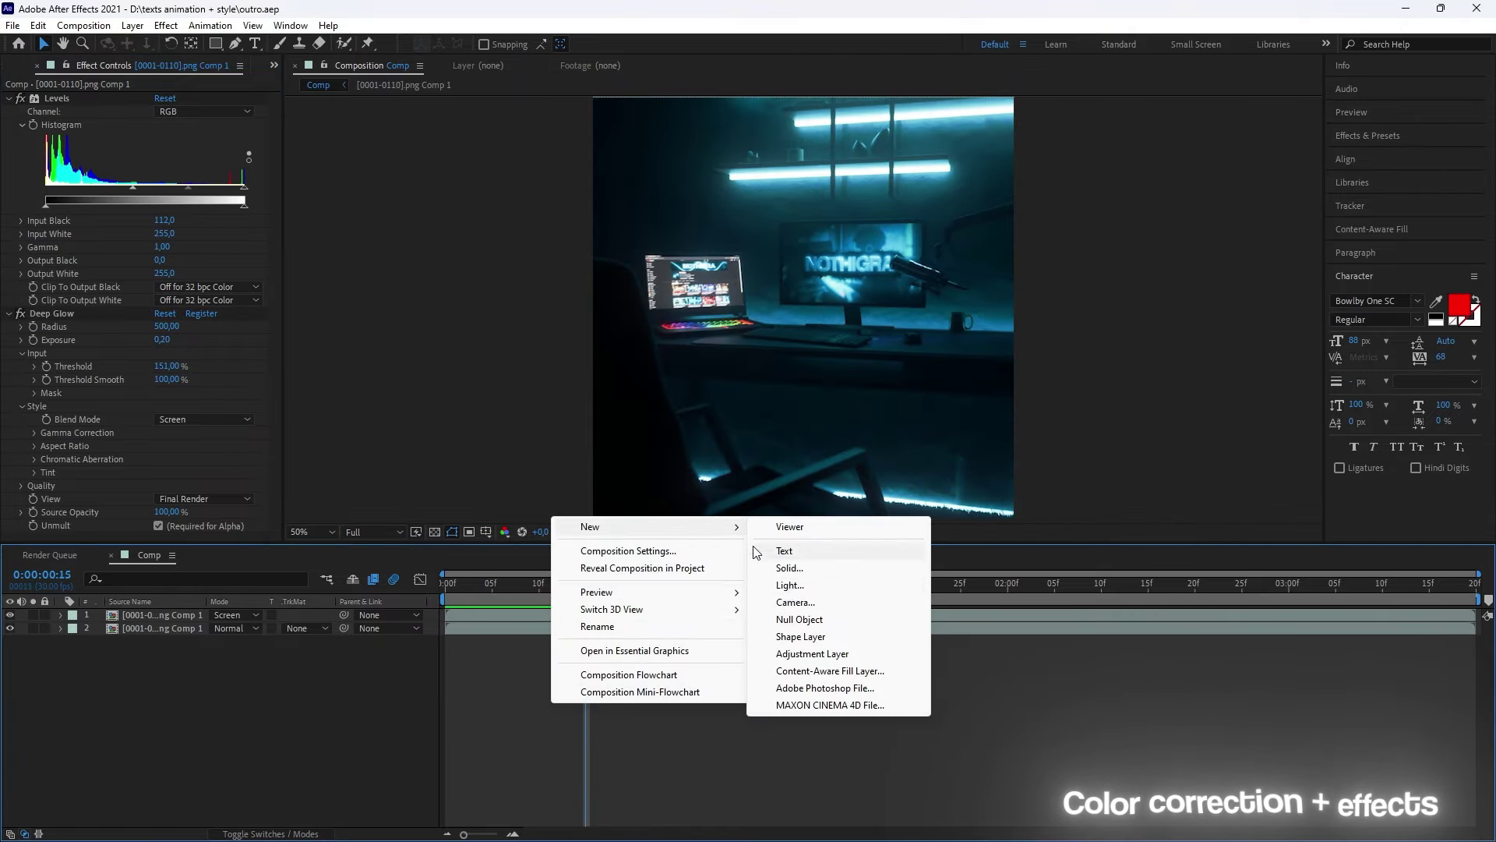
left_click(826, 656)
key("ctrl+space")
key("super")
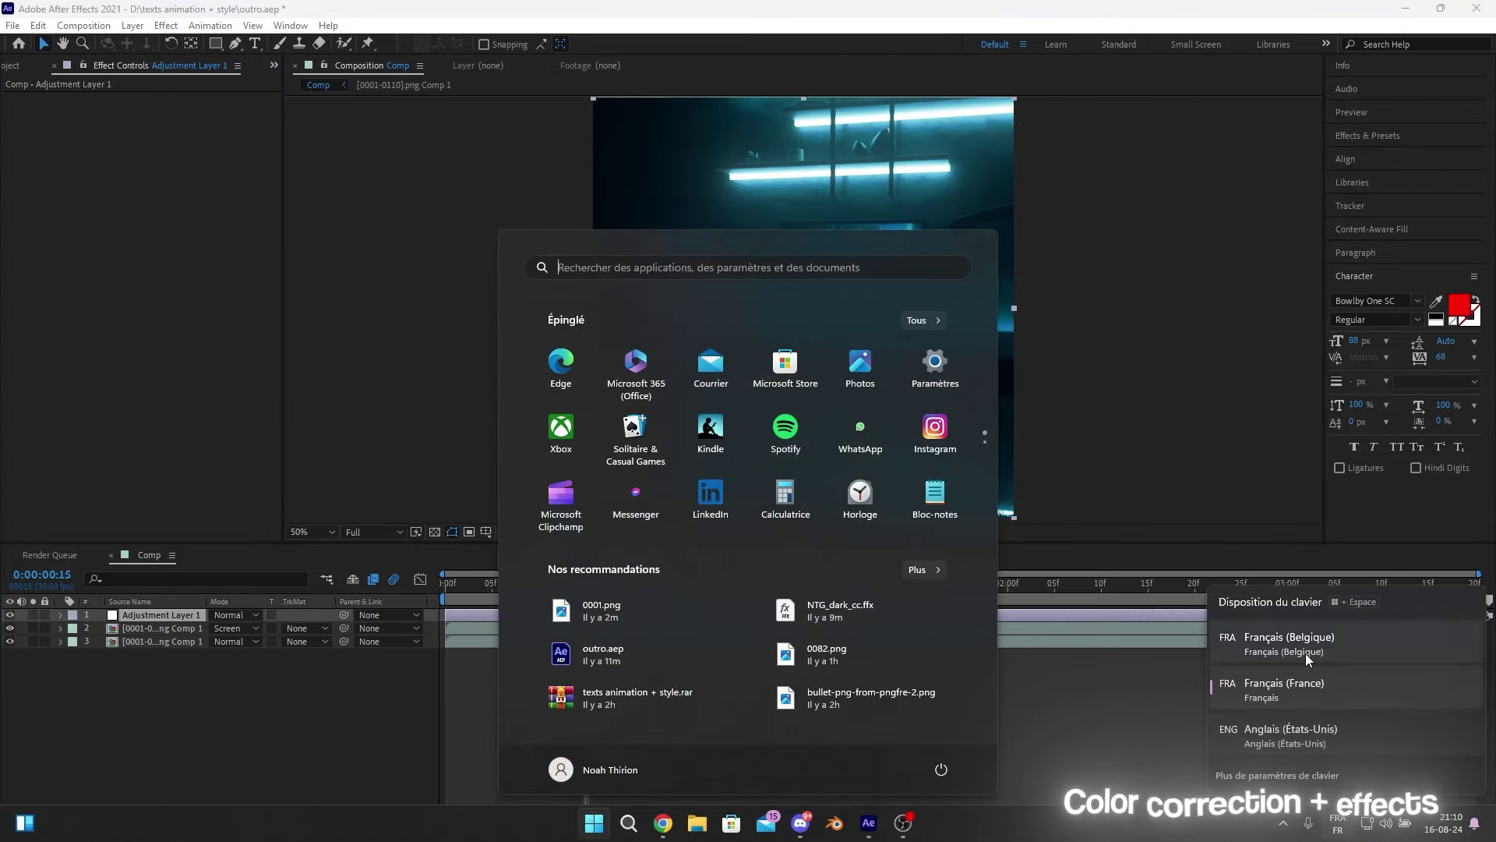
key("super")
type("sharpen")
key("Return")
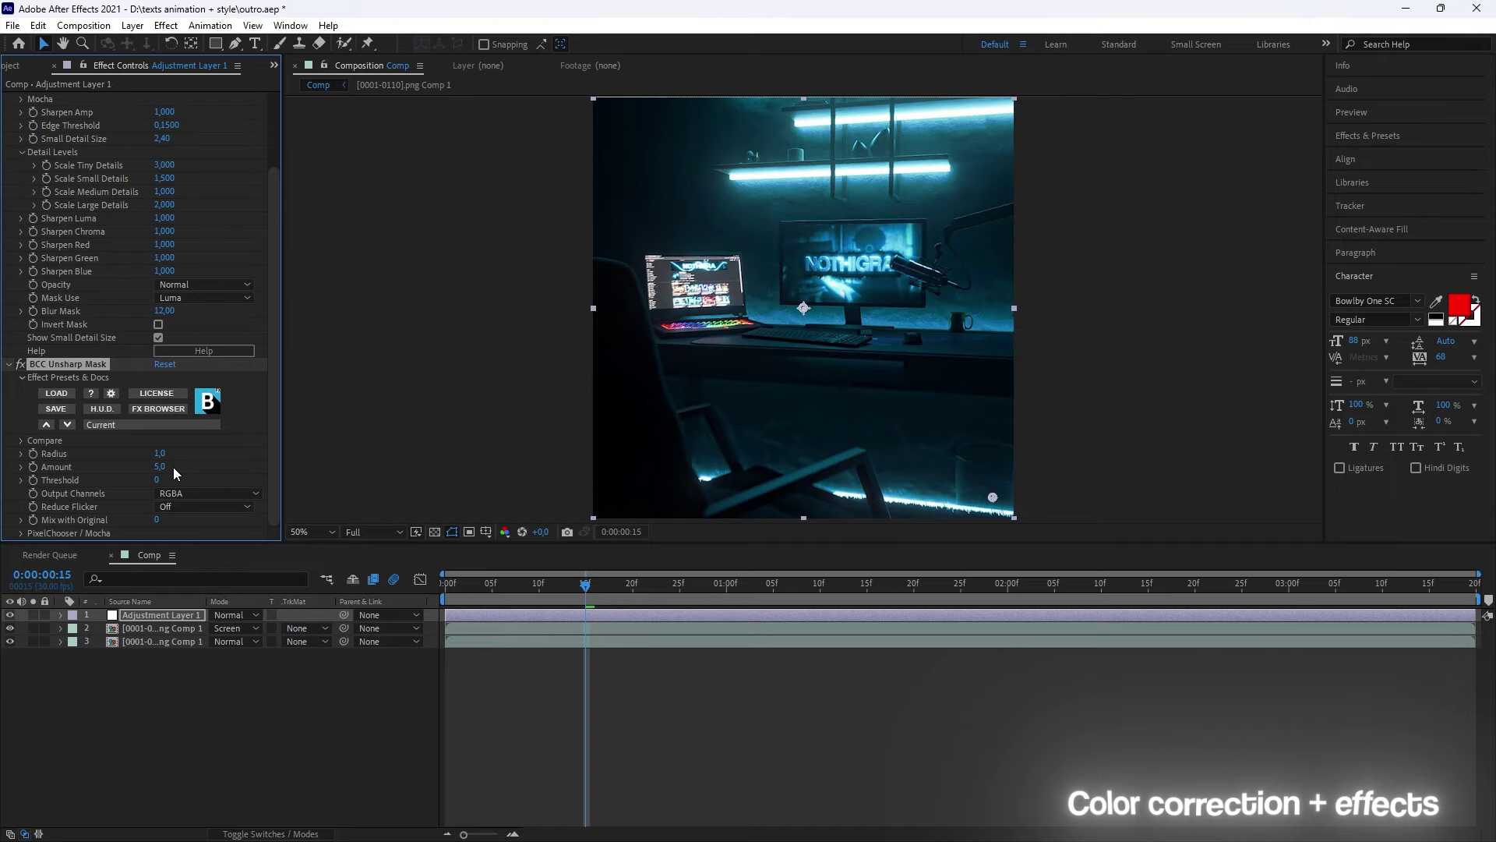
Step: Apply Magic Bullet Looks to the adjustment layer
key("ctrl+space")
type("mag")
key("Return")
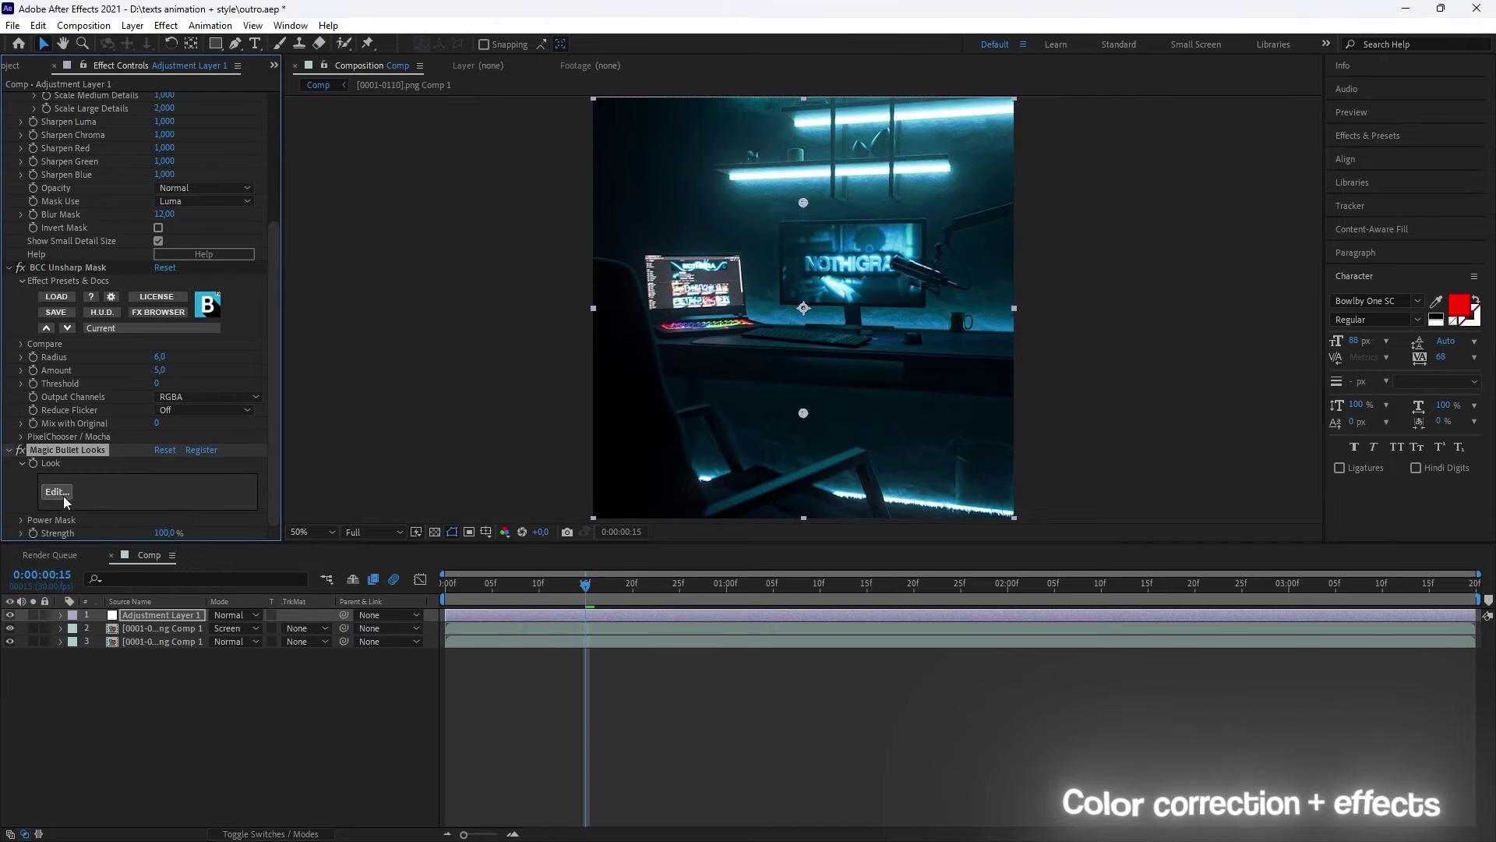
Step: Add Hue/Saturation, Spot Exposure and a pale-cyan Color Filter to the look
left_click_drag(1337, 273, 534, 752)
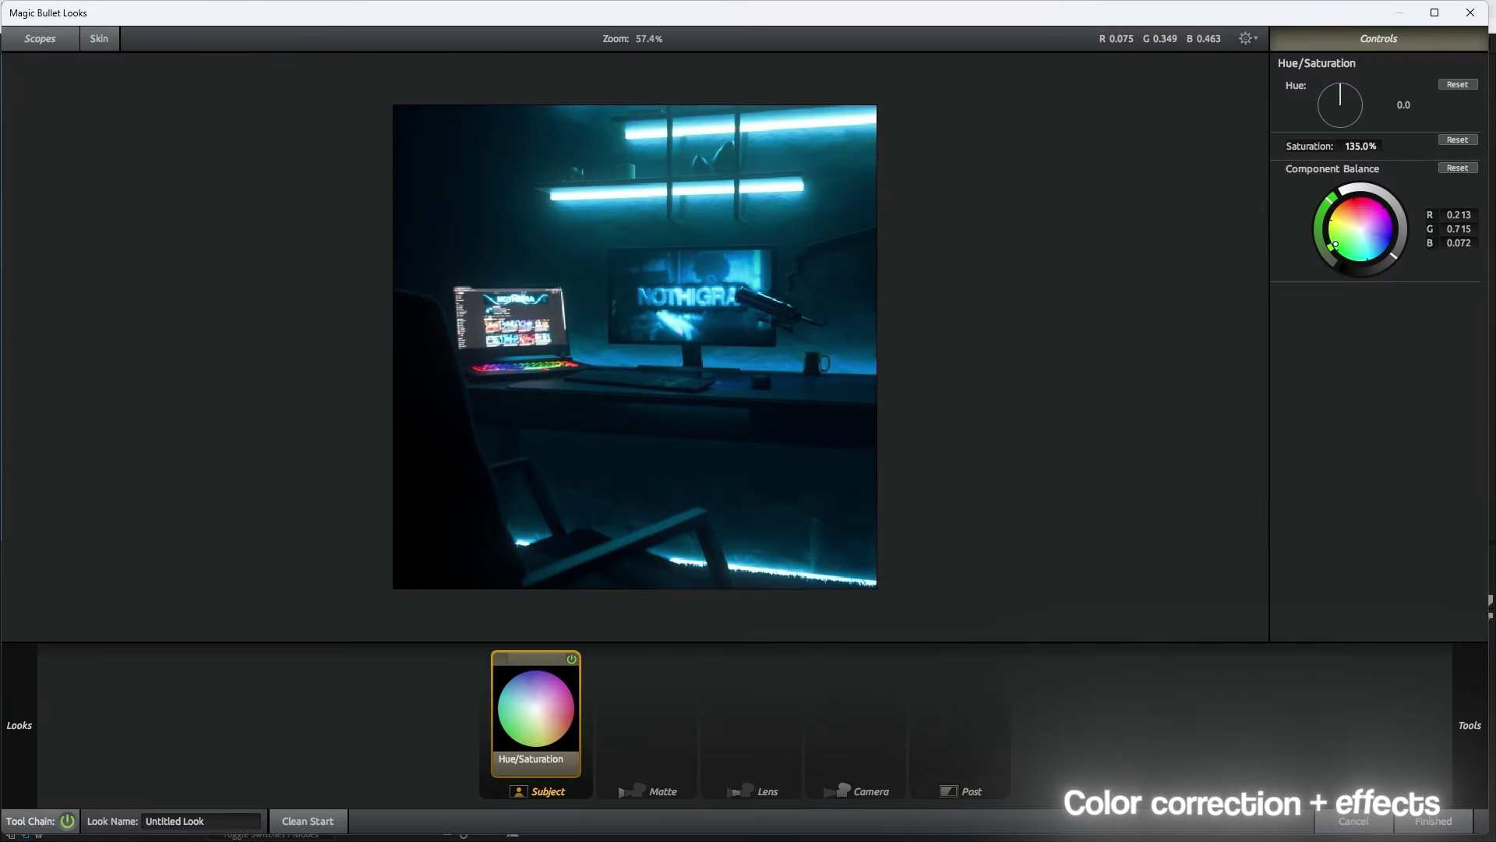
left_click_drag(1246, 148, 515, 729)
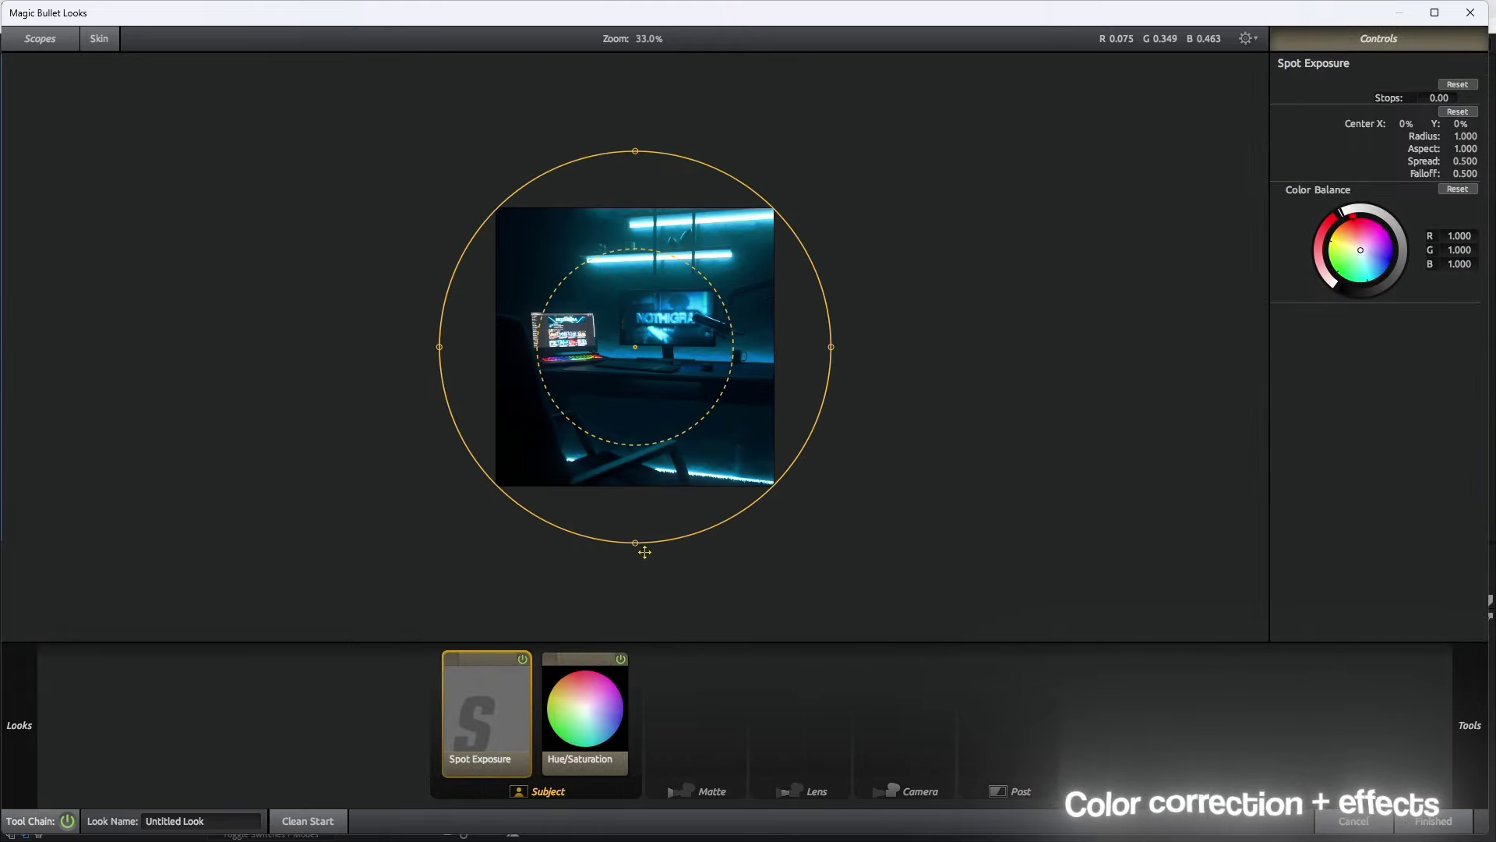
scroll(896, 340, "up", 1)
left_click(585, 709)
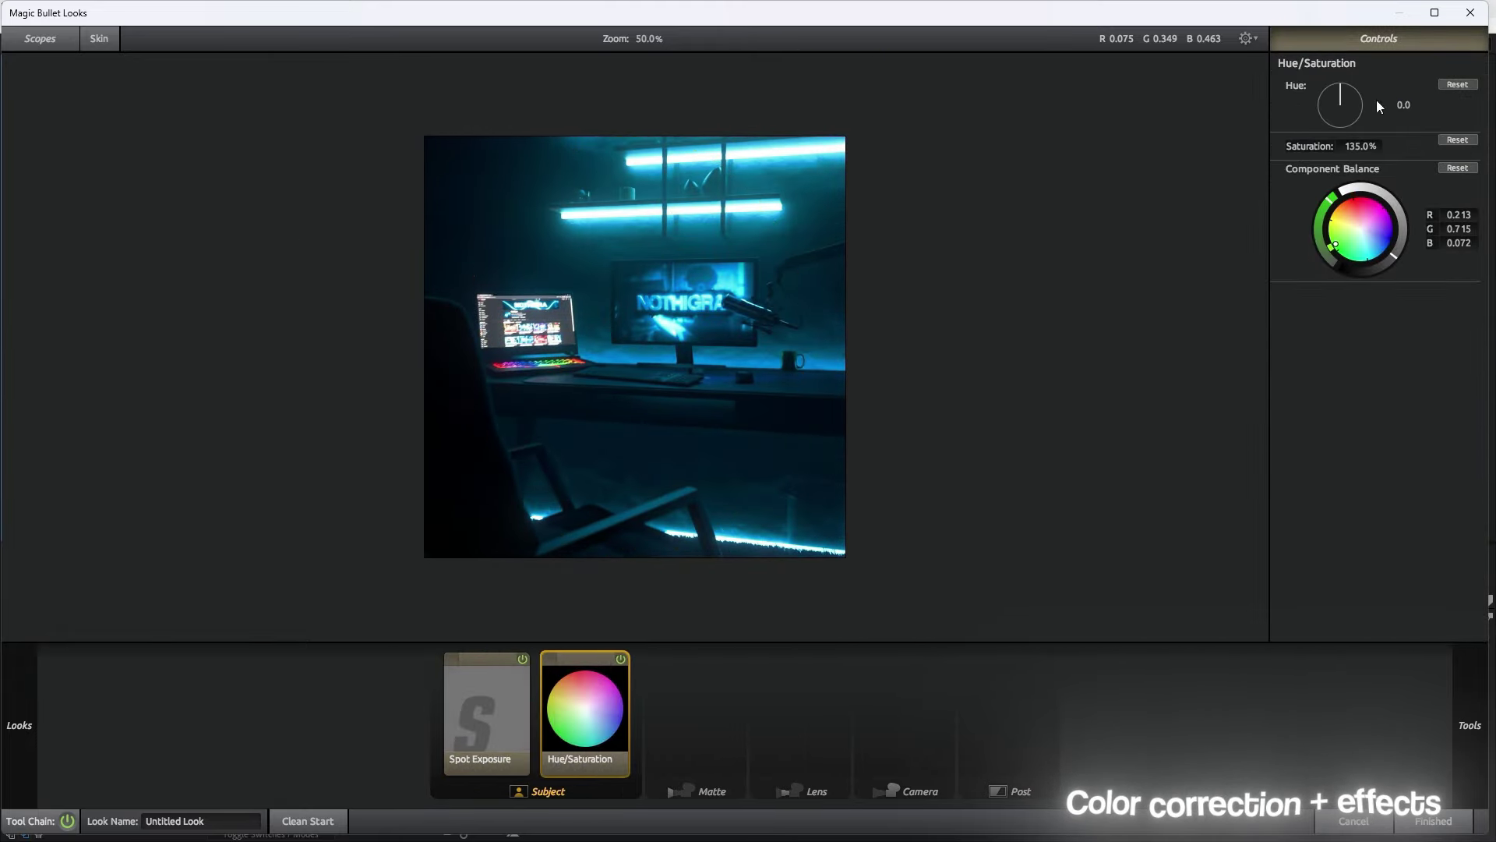
left_click_drag(1247, 320, 698, 713)
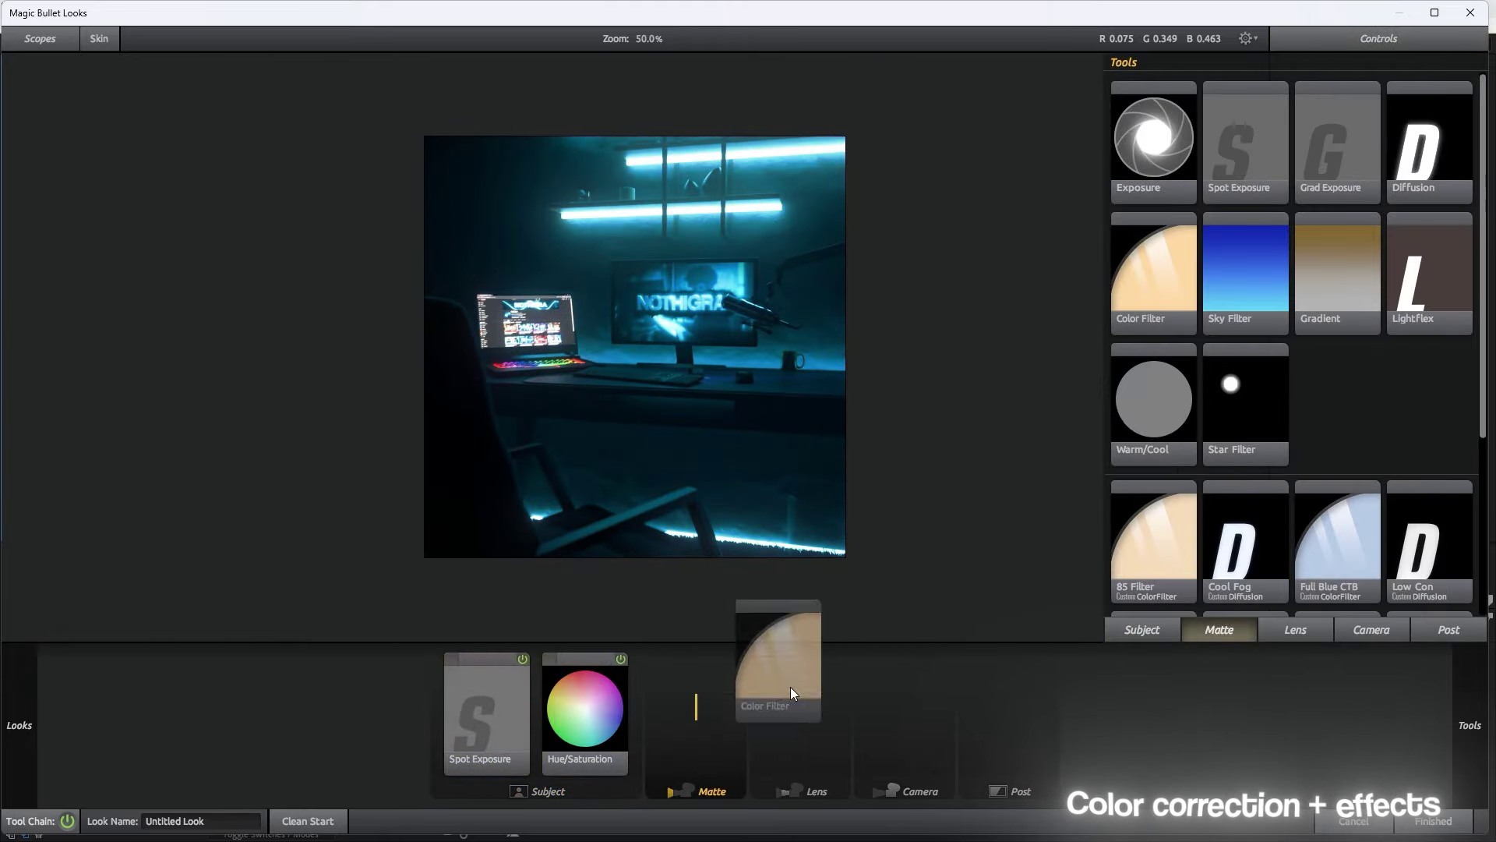
left_click_drag(1378, 203, 1374, 196)
Step: Add Edge Softness, a pale-blue Haze/Flare without reflections, and a vignette
scroll(735, 638, "up", 1)
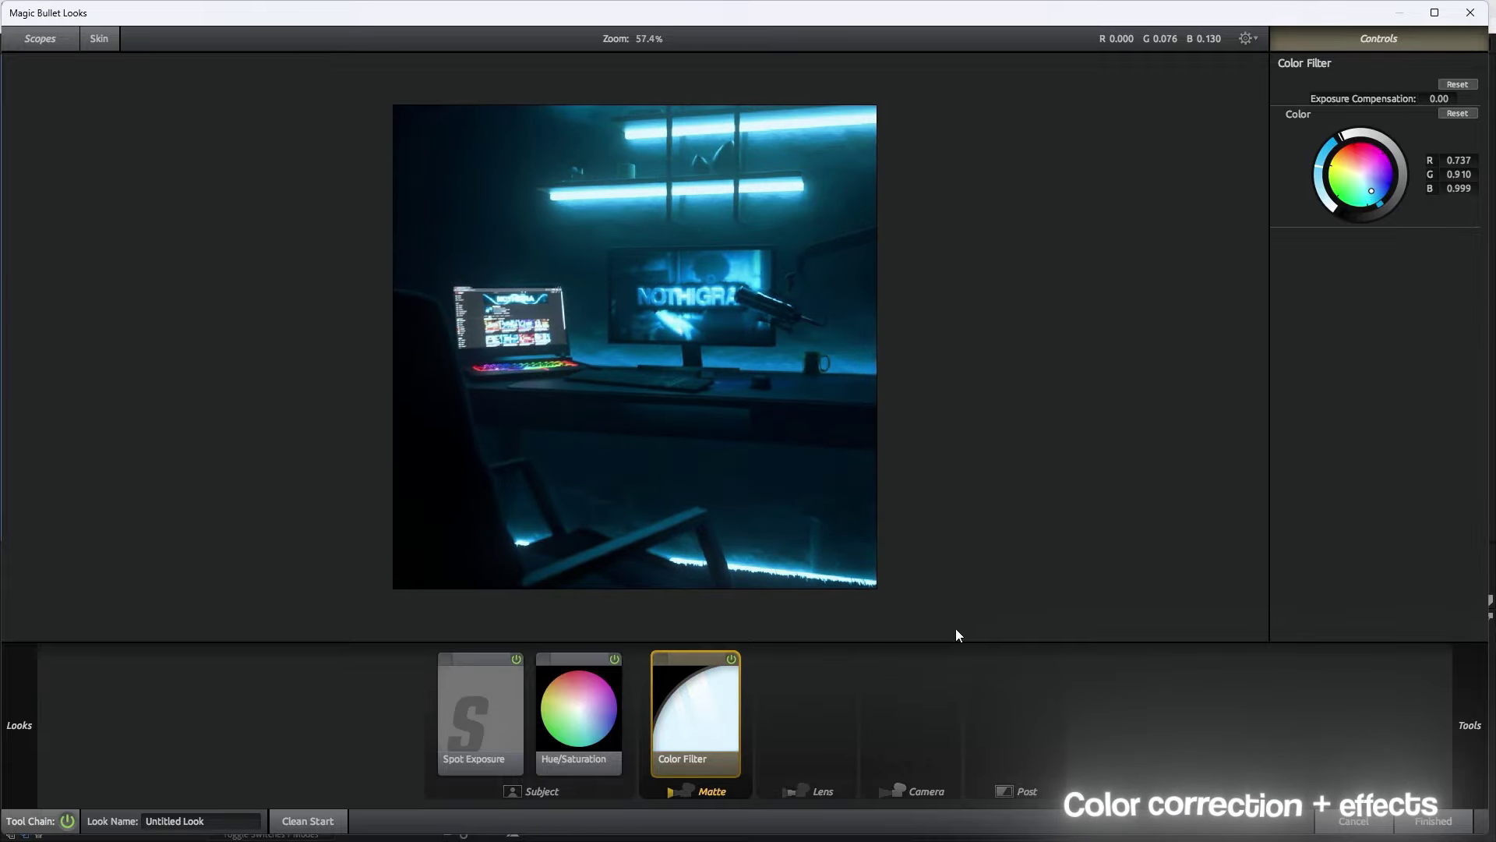
double_click(1418, 144)
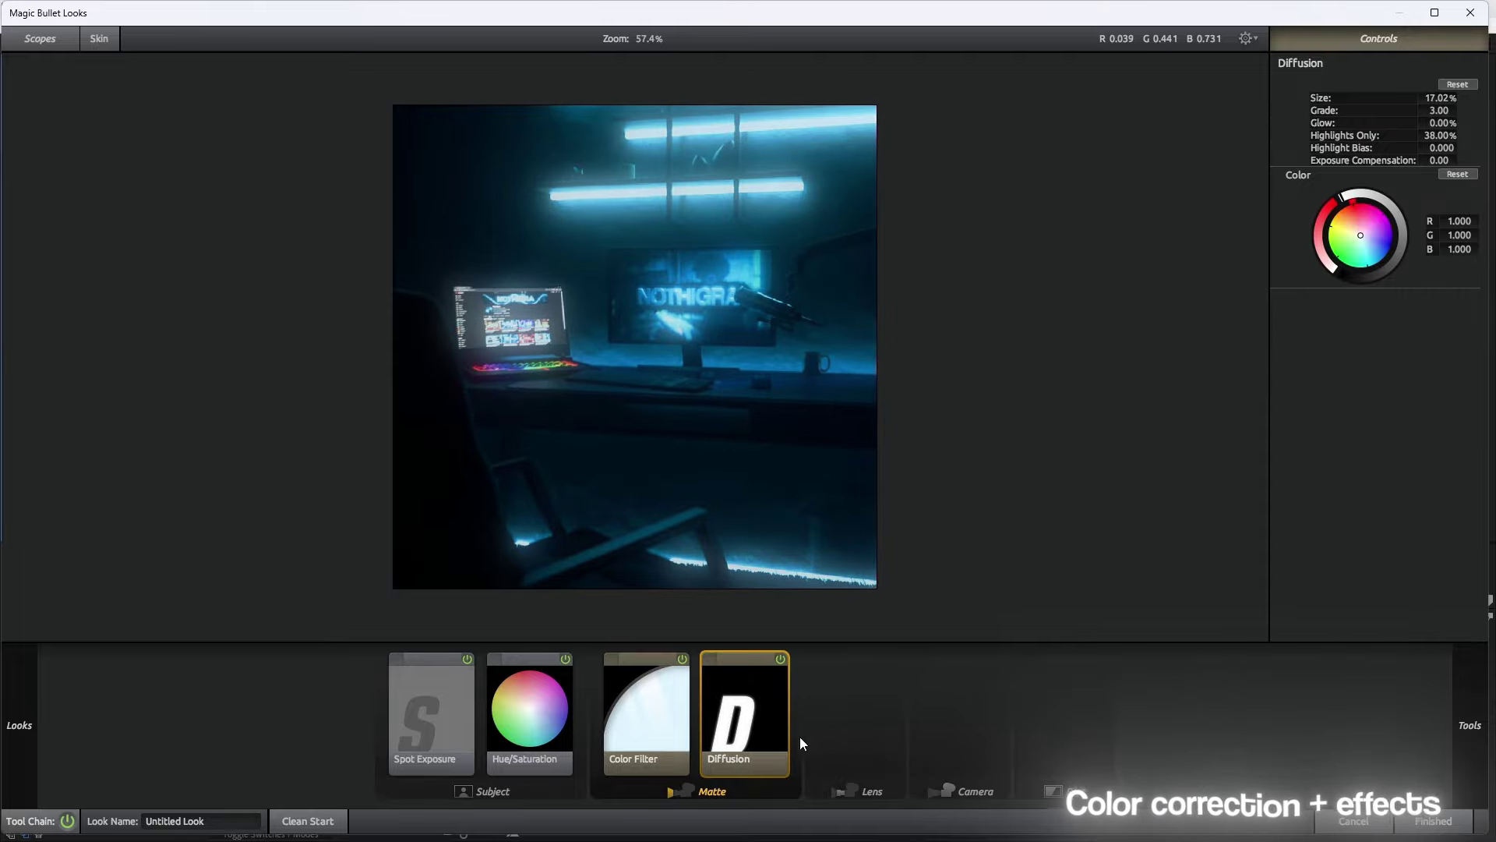
key("Delete")
double_click(1156, 377)
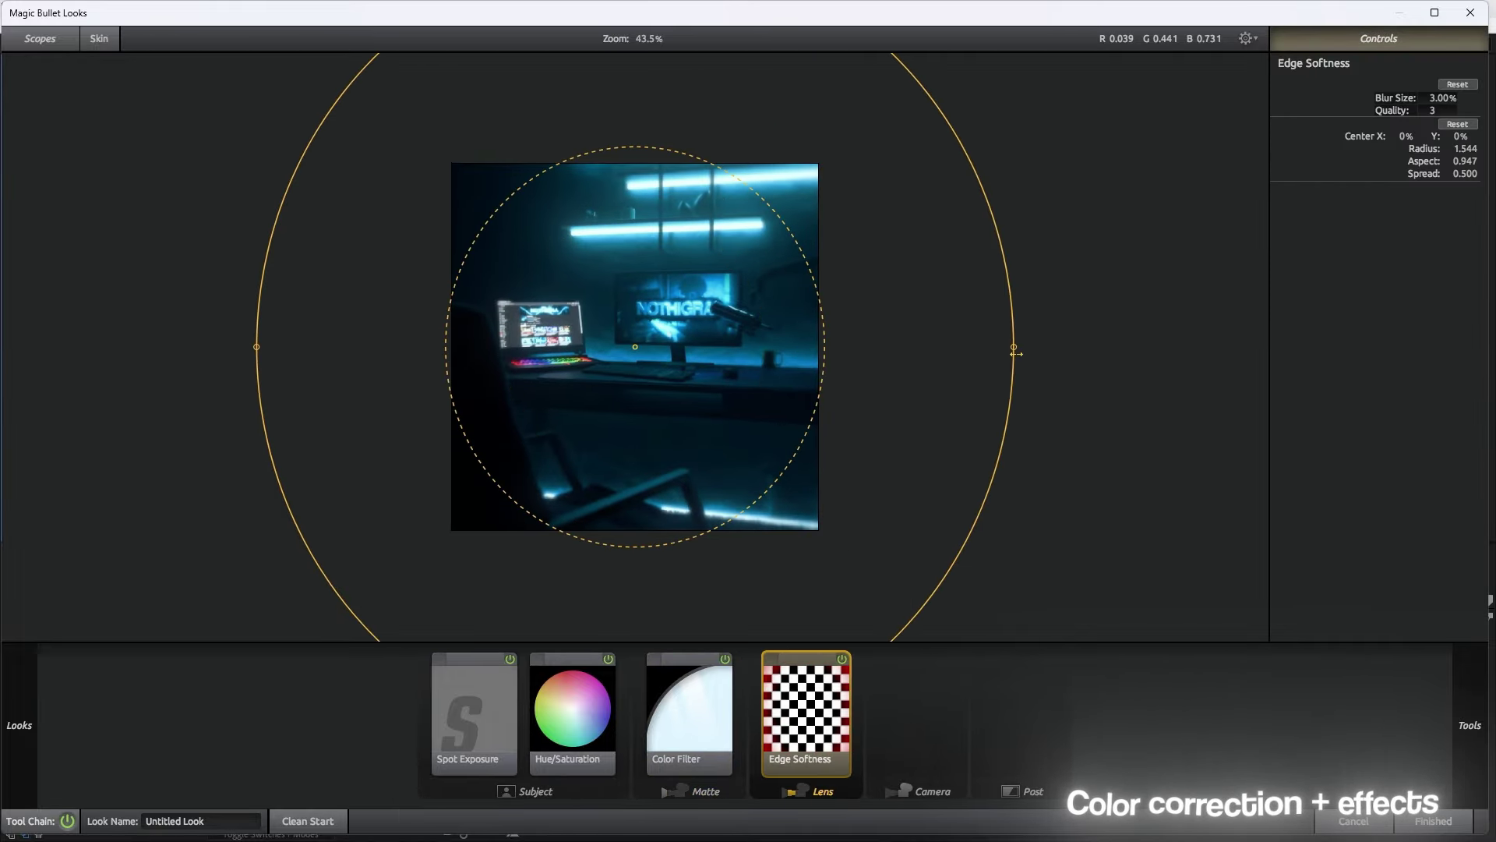
double_click(1353, 384)
left_click(1395, 169)
left_click(1373, 286)
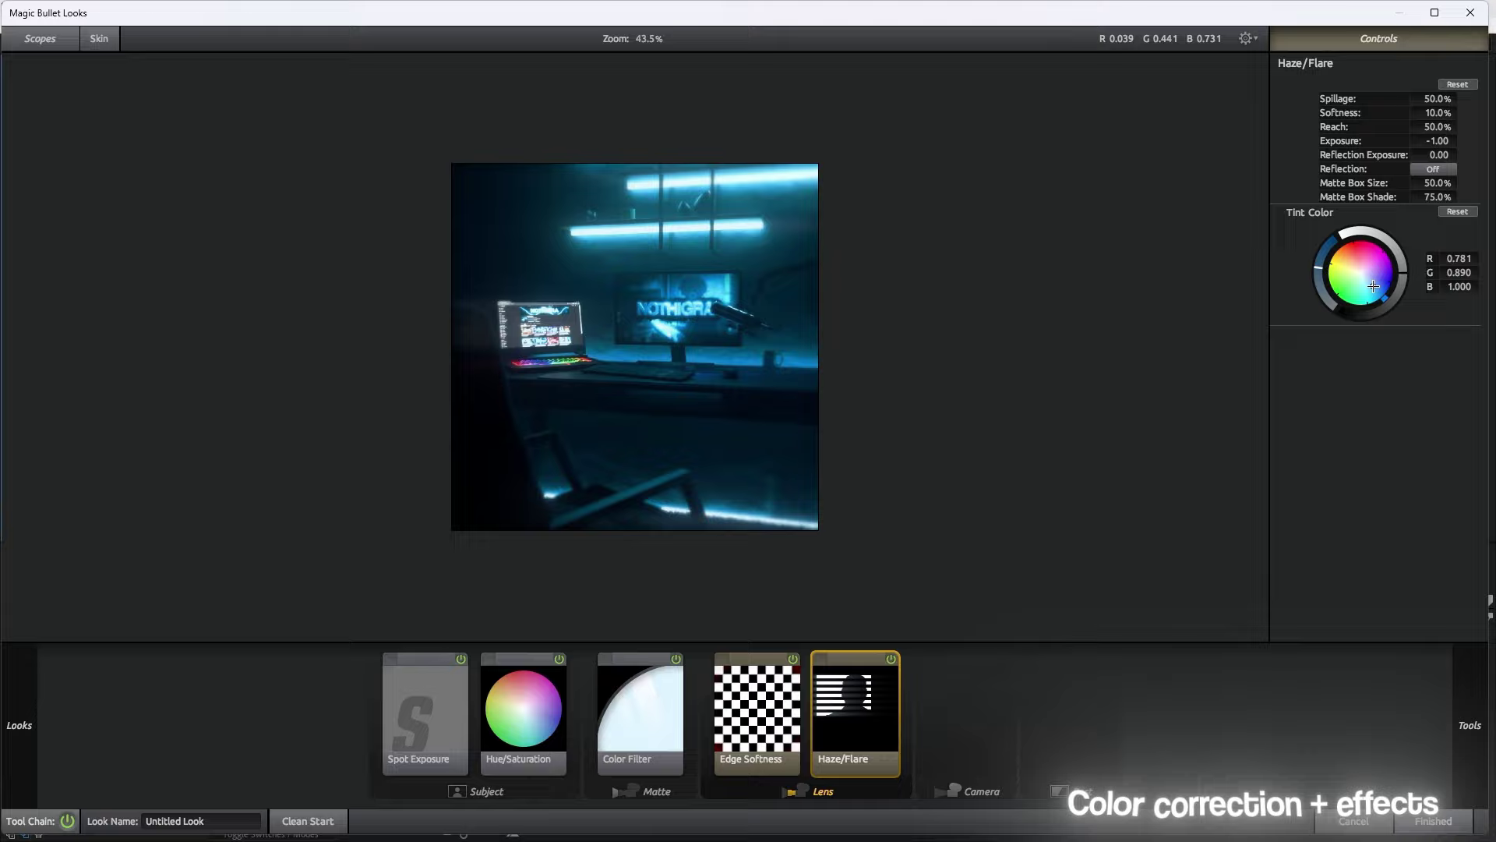
double_click(1429, 133)
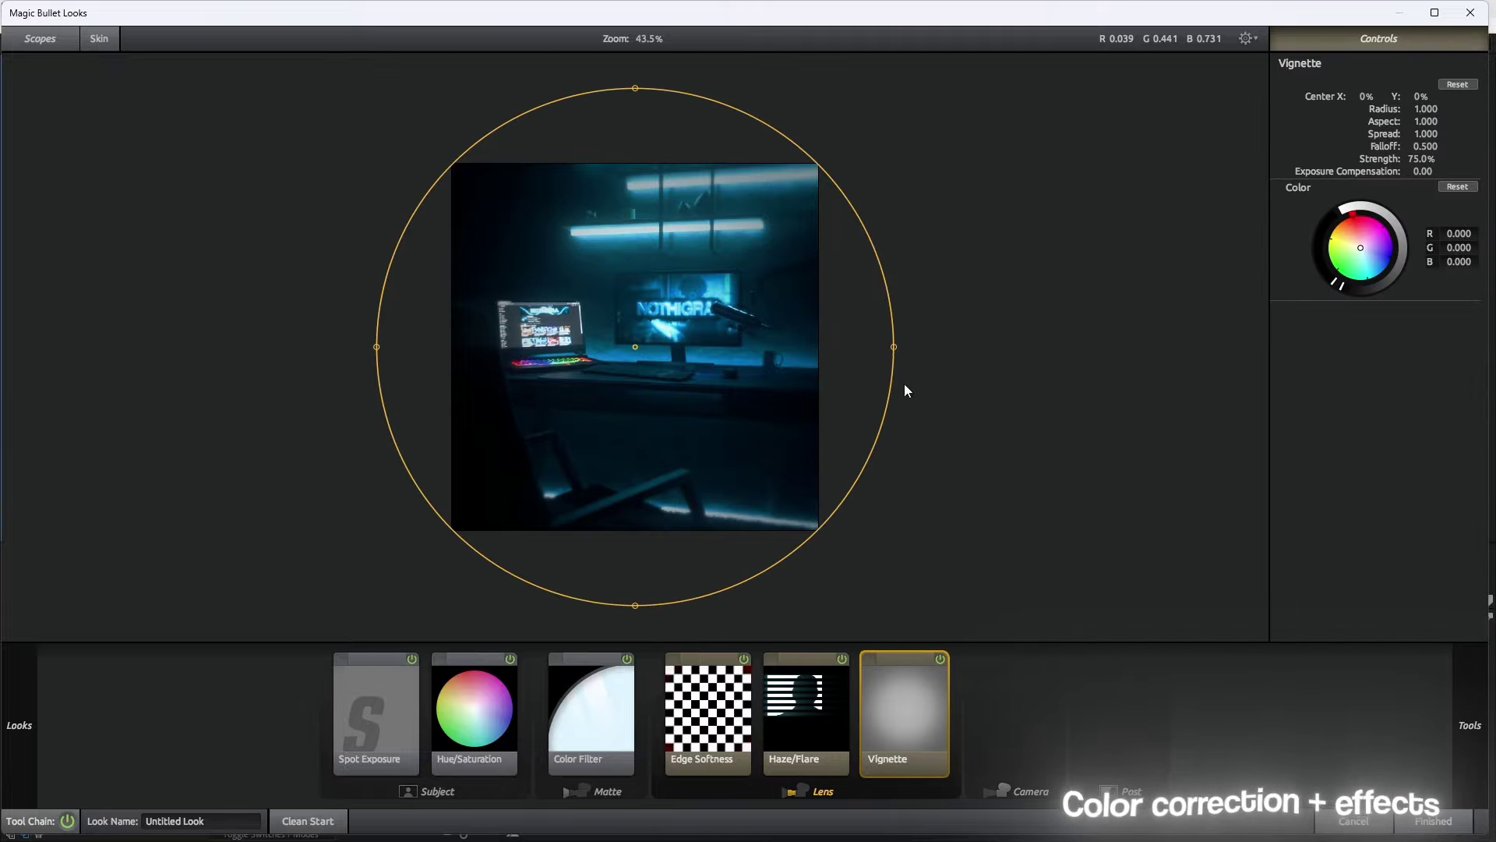
scroll(639, 548, "up", 2)
Step: Steepen a new S Curve for contrast, removing trial 2-Strip Process and Telecine Net tools
double_click(1156, 434)
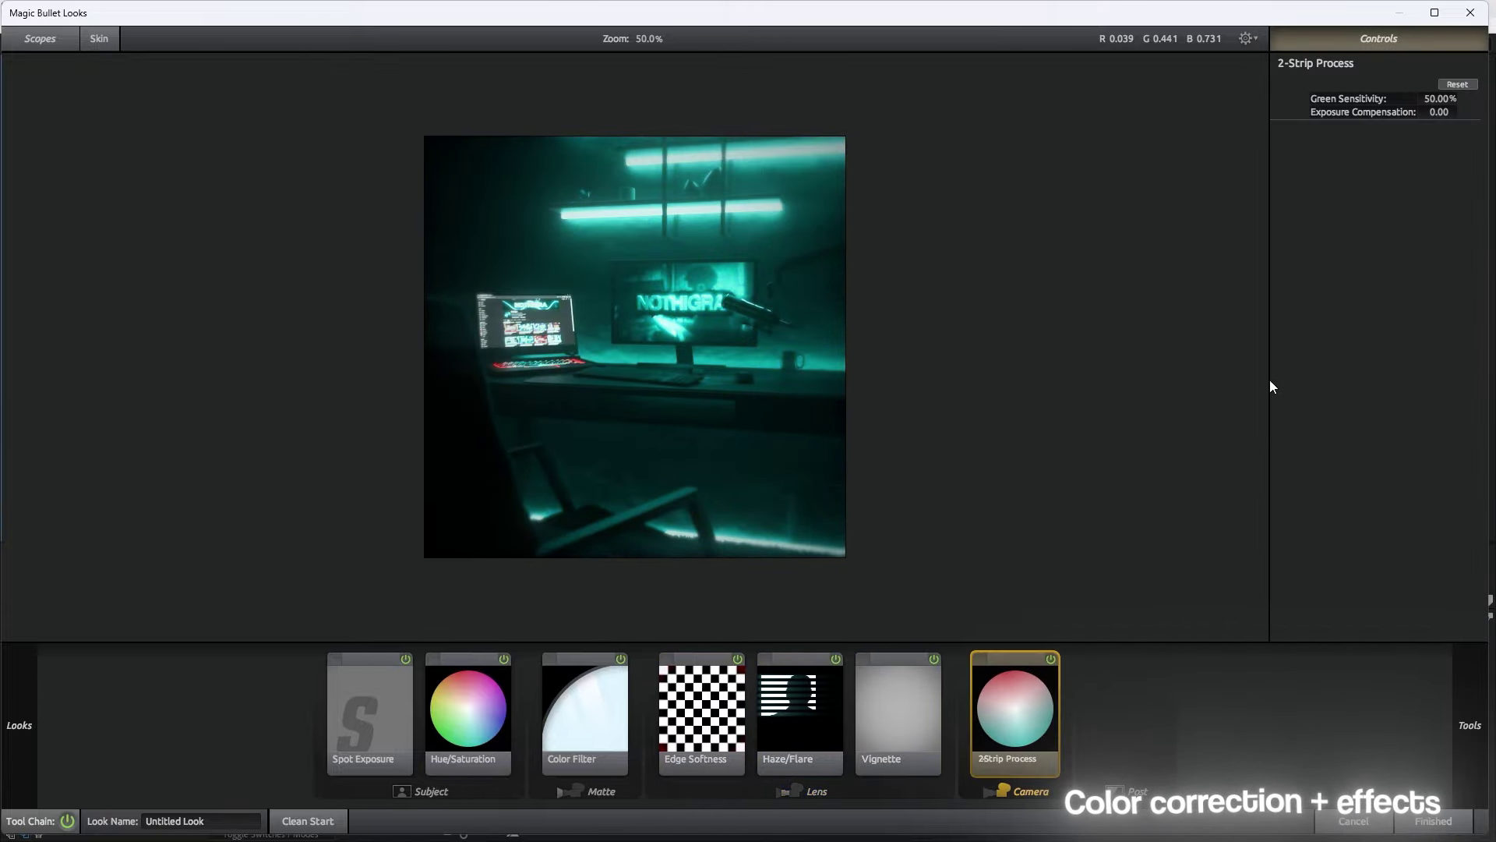
key("Delete")
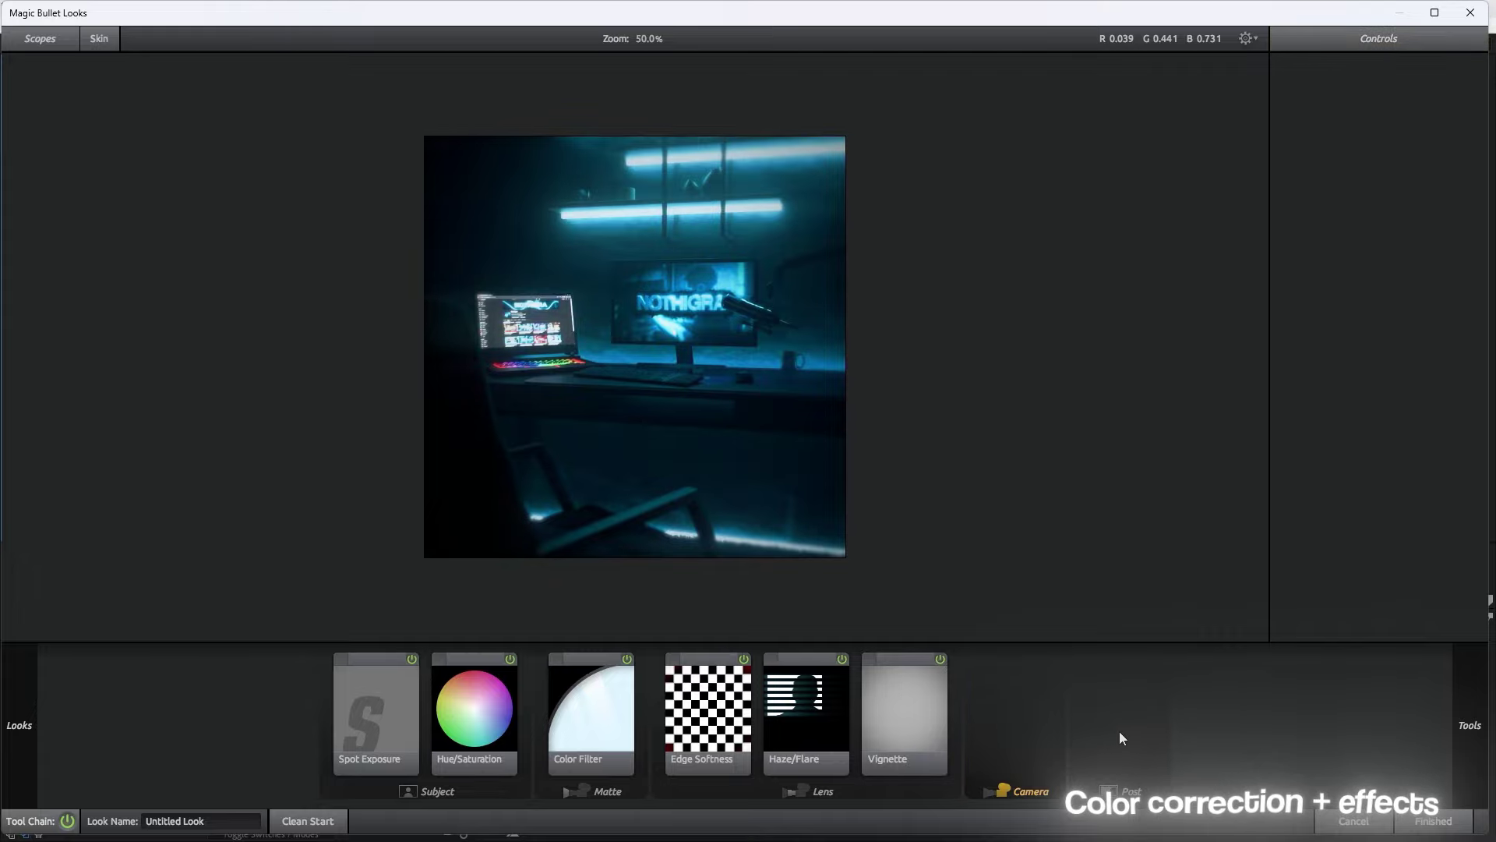
left_click_drag(1153, 448, 1105, 727)
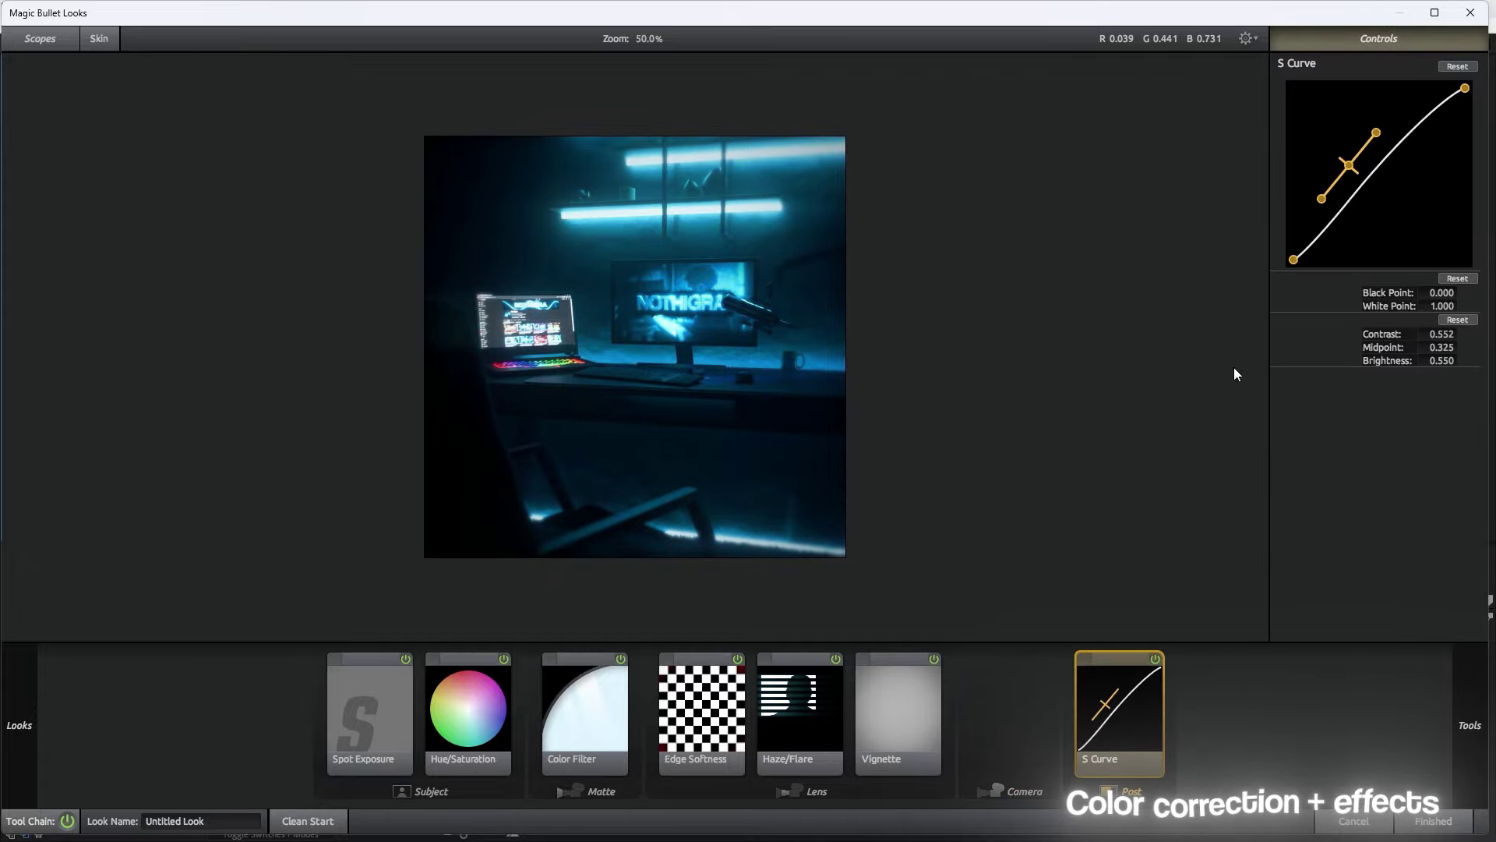
left_click_drag(1376, 132, 1373, 130)
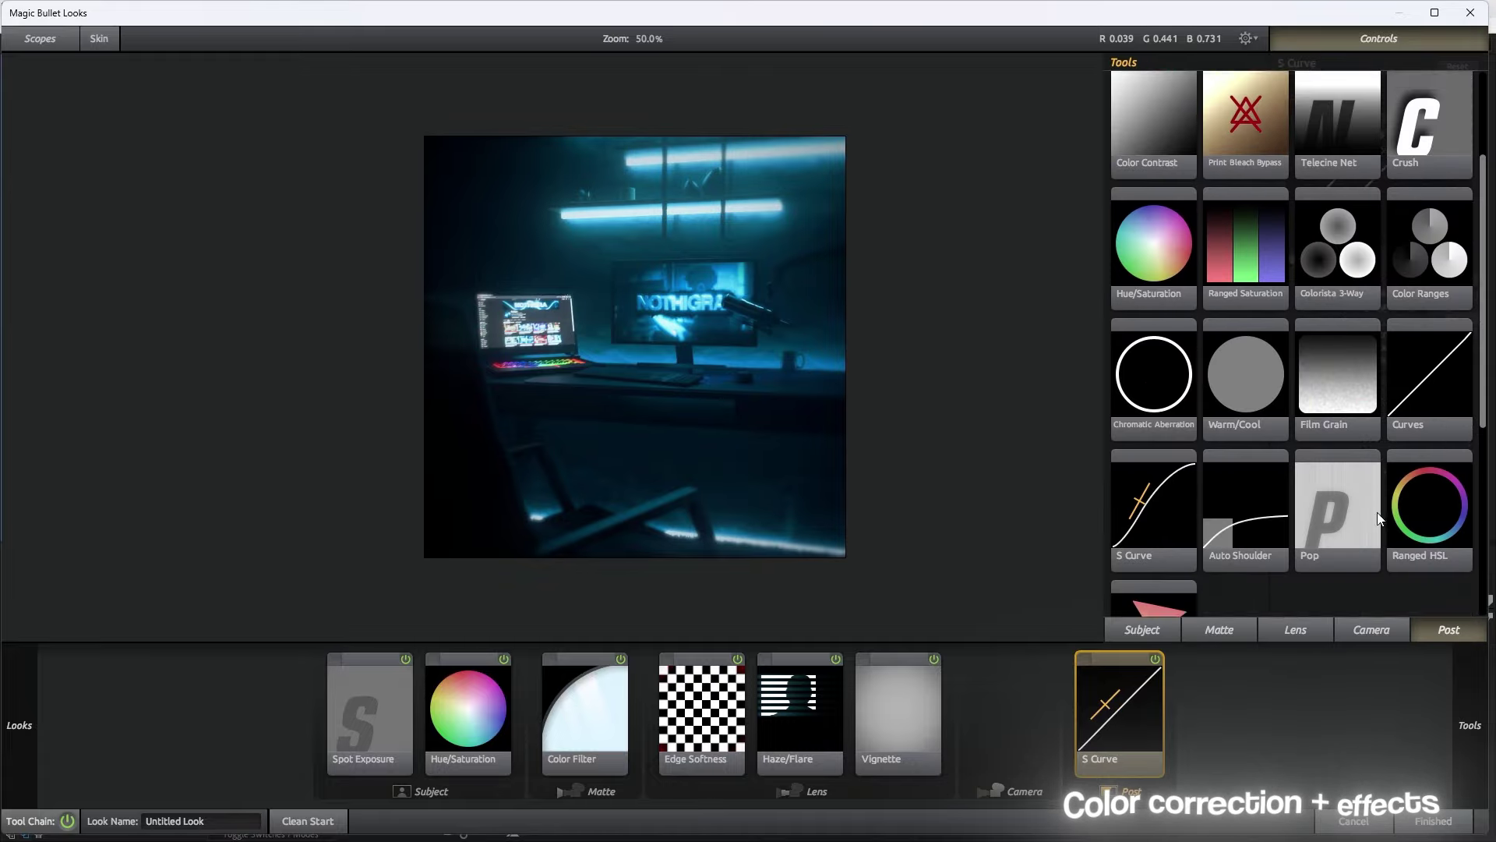
scroll(1331, 312, "up", 2)
left_click_drag(1331, 312, 1168, 713)
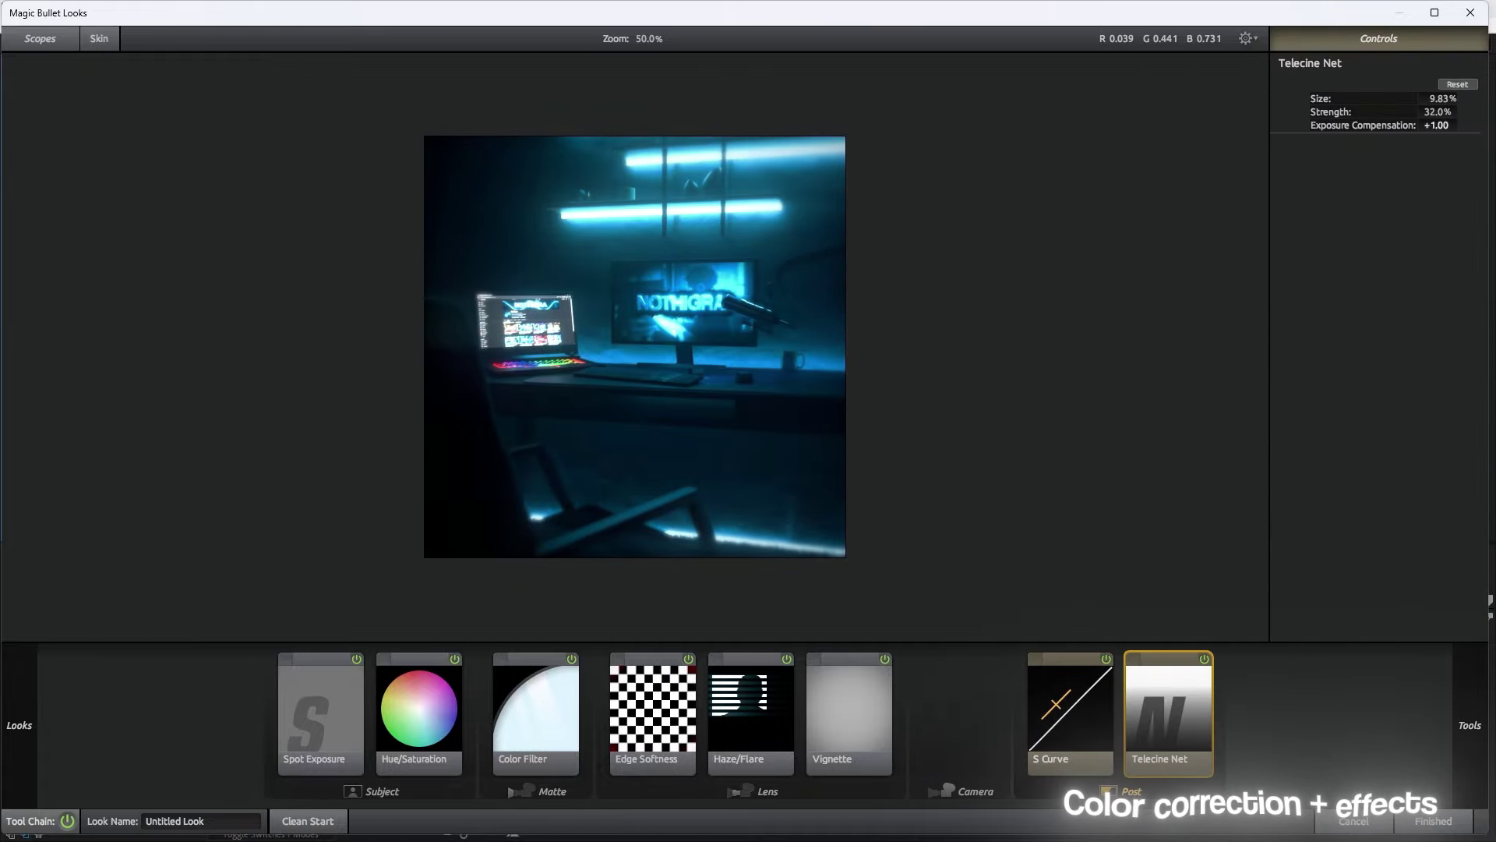
key("Delete")
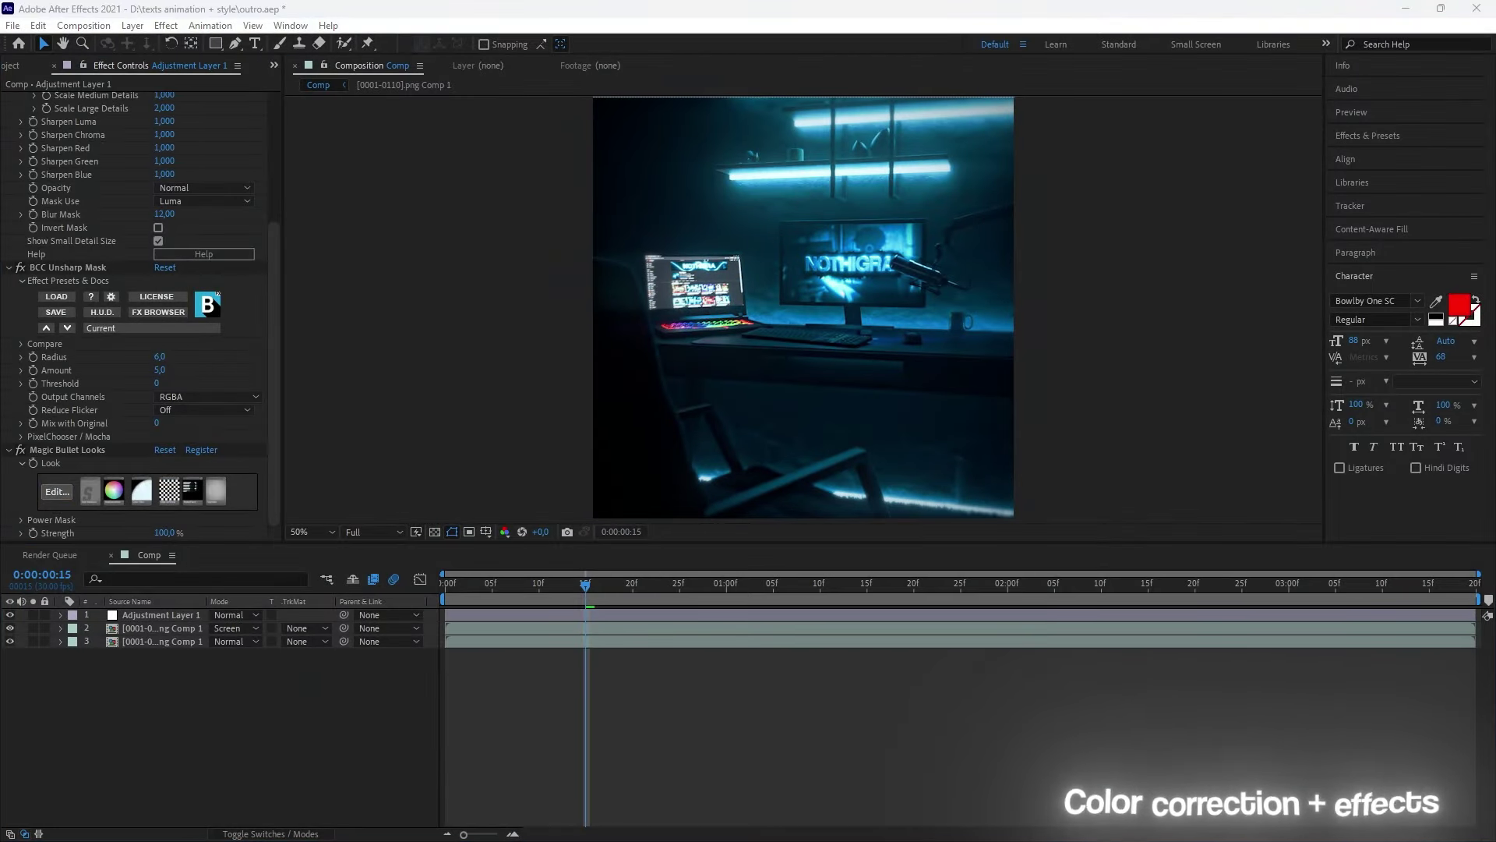
Step: Pre-compose all layers into Pre-comp 1 and add reversed Optics Compensation at FOV 20
left_click_drag(563, 584, 400, 657)
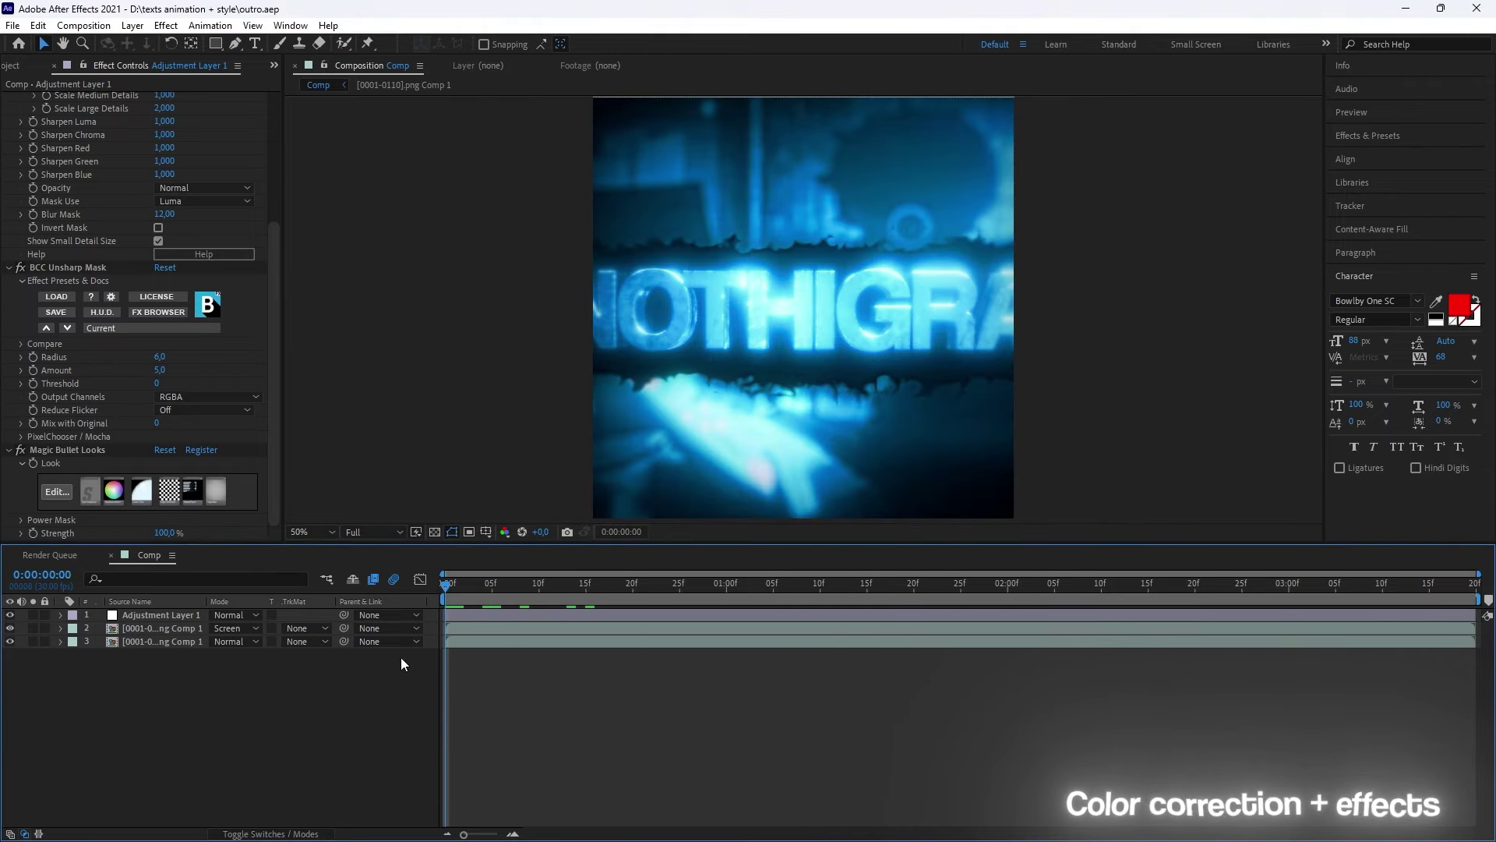
key("ctrl+a")
left_click(563, 555)
key("ctrl+space")
type("opt")
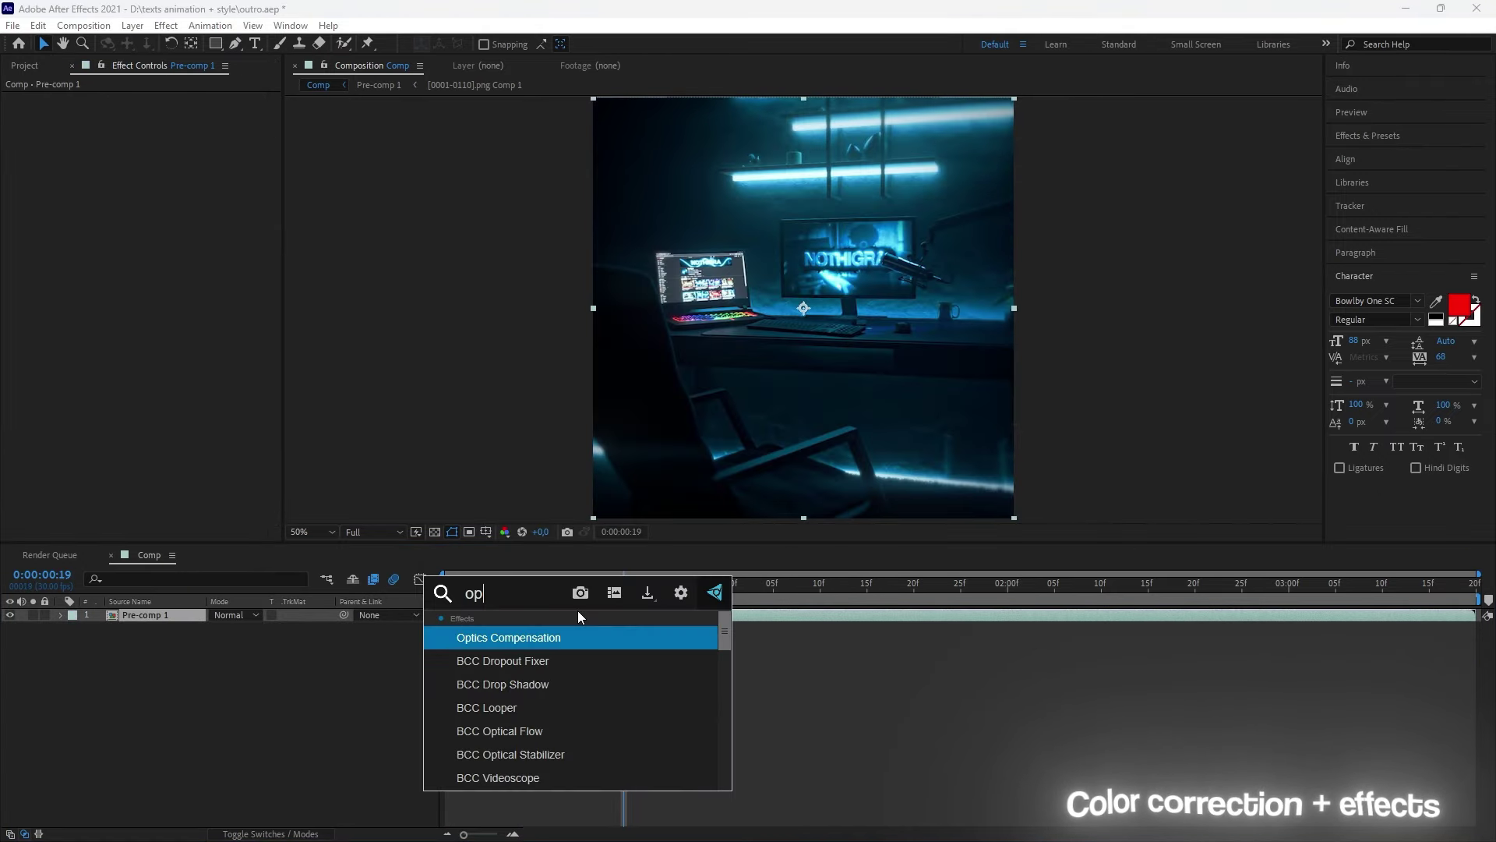
key("Return")
left_click(158, 125)
left_click_drag(159, 111, 342, 104)
key("Return")
key("ctrl+space")
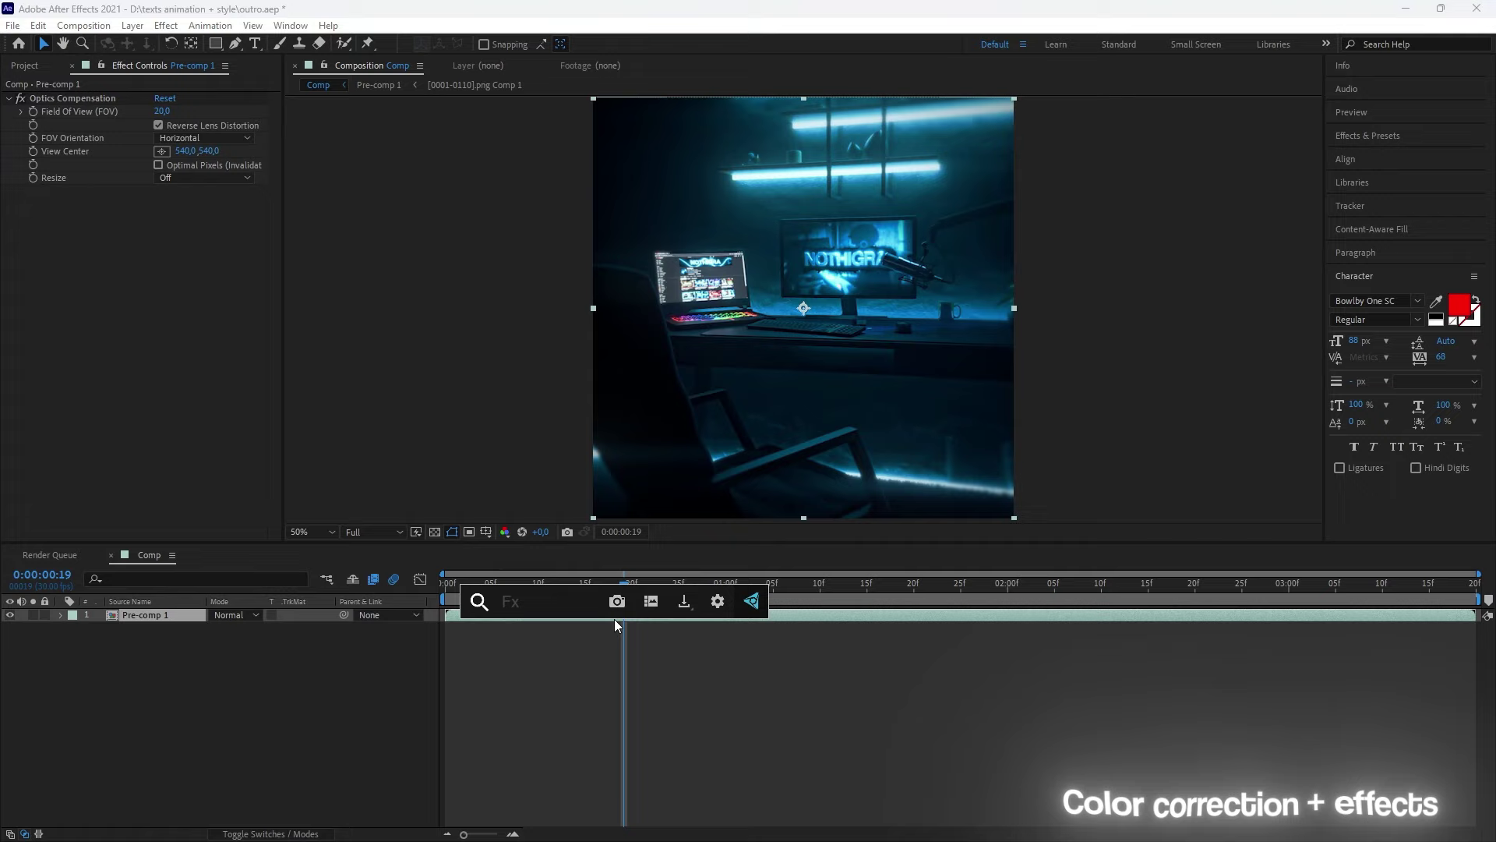
key("Escape")
Step: Add uni.Chromatic Aberration with Master Distortion 0.3 and play back the result
key("ctrl+space")
type("uni.chr")
key("Return")
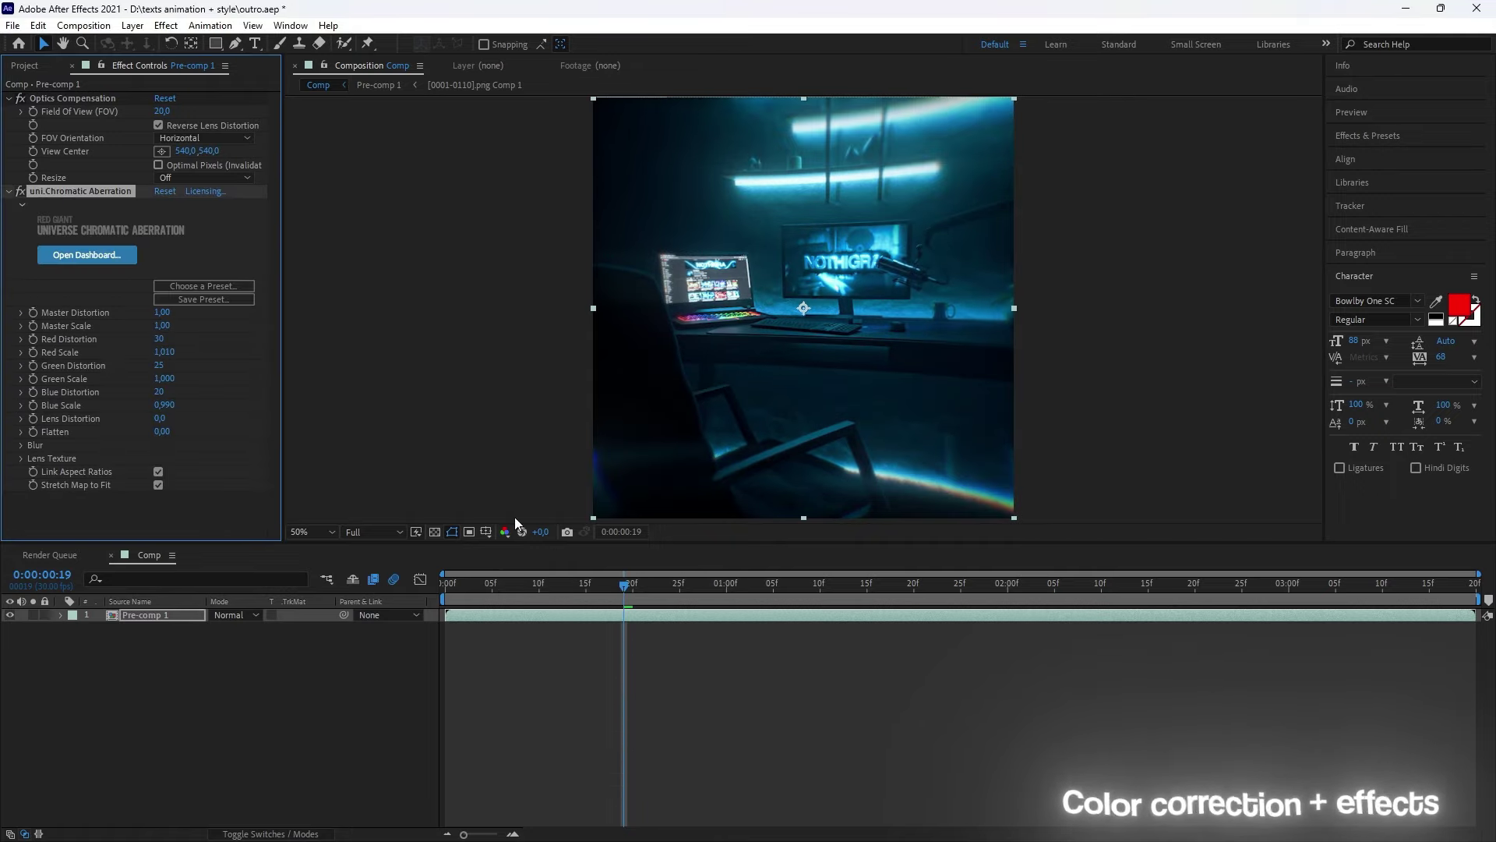
type("0.3")
key("Return")
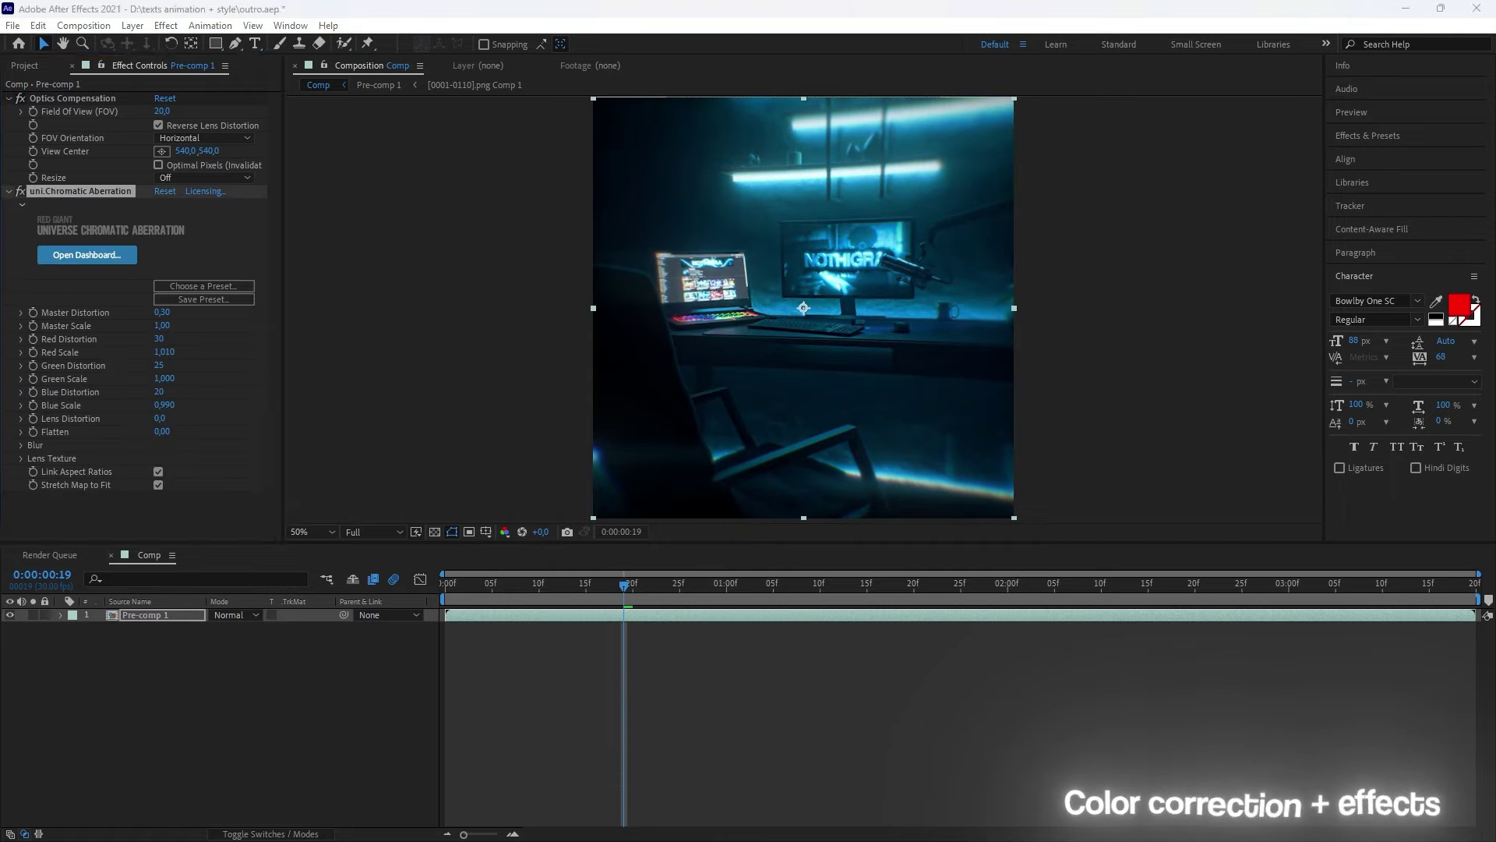
left_click(569, 686)
key("space")
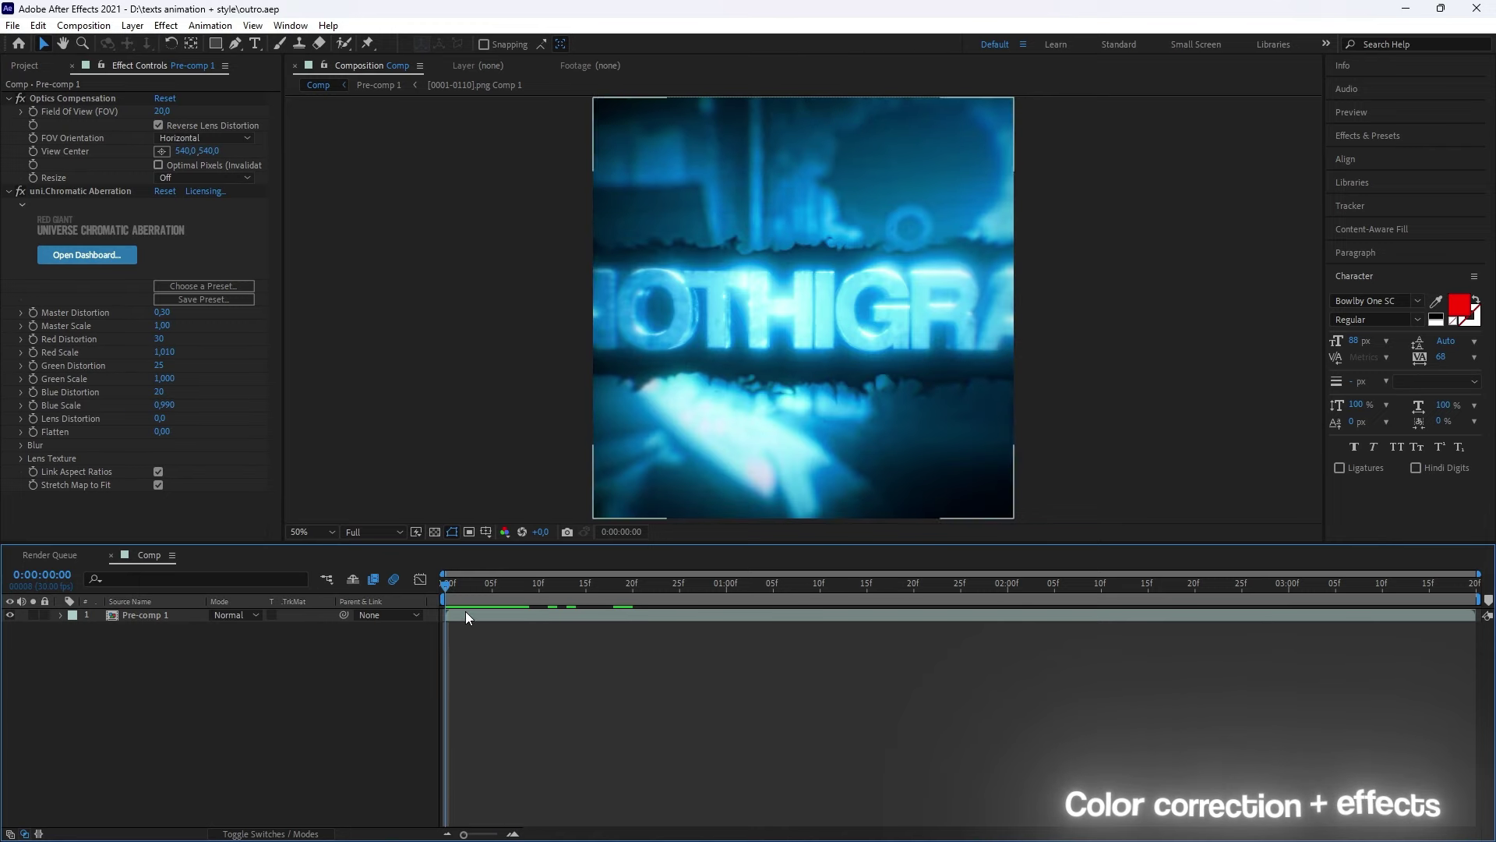
Step: Apply S_WarpFishEye to Pre-comp 1 and keyframe its Amount to 0 at 0:00:01:06
left_click(490, 619)
key("ctrl+space")
type("s_war")
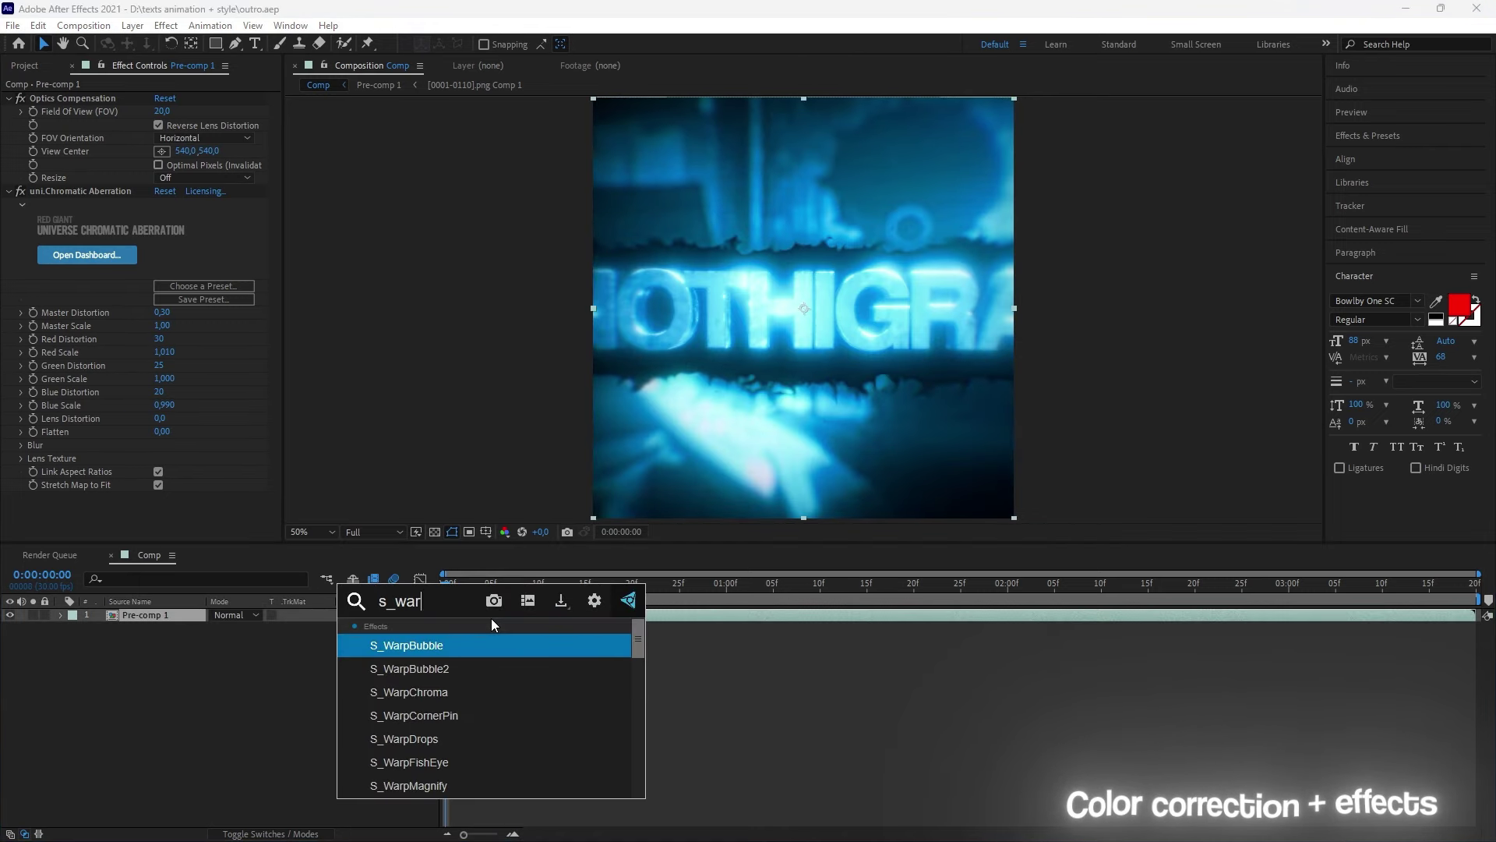
type("p")
left_click(488, 683)
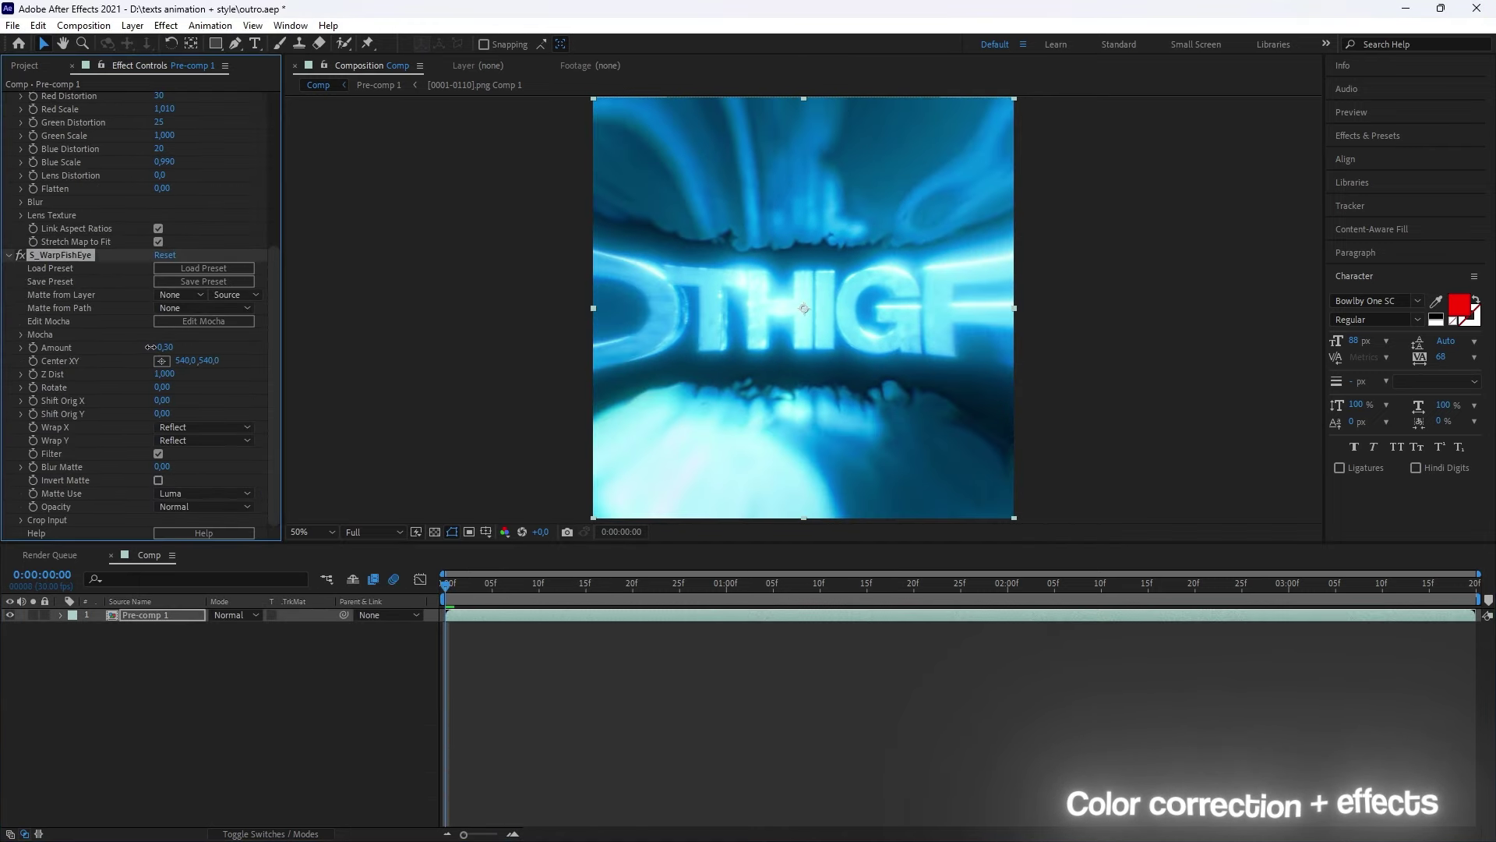
key("space")
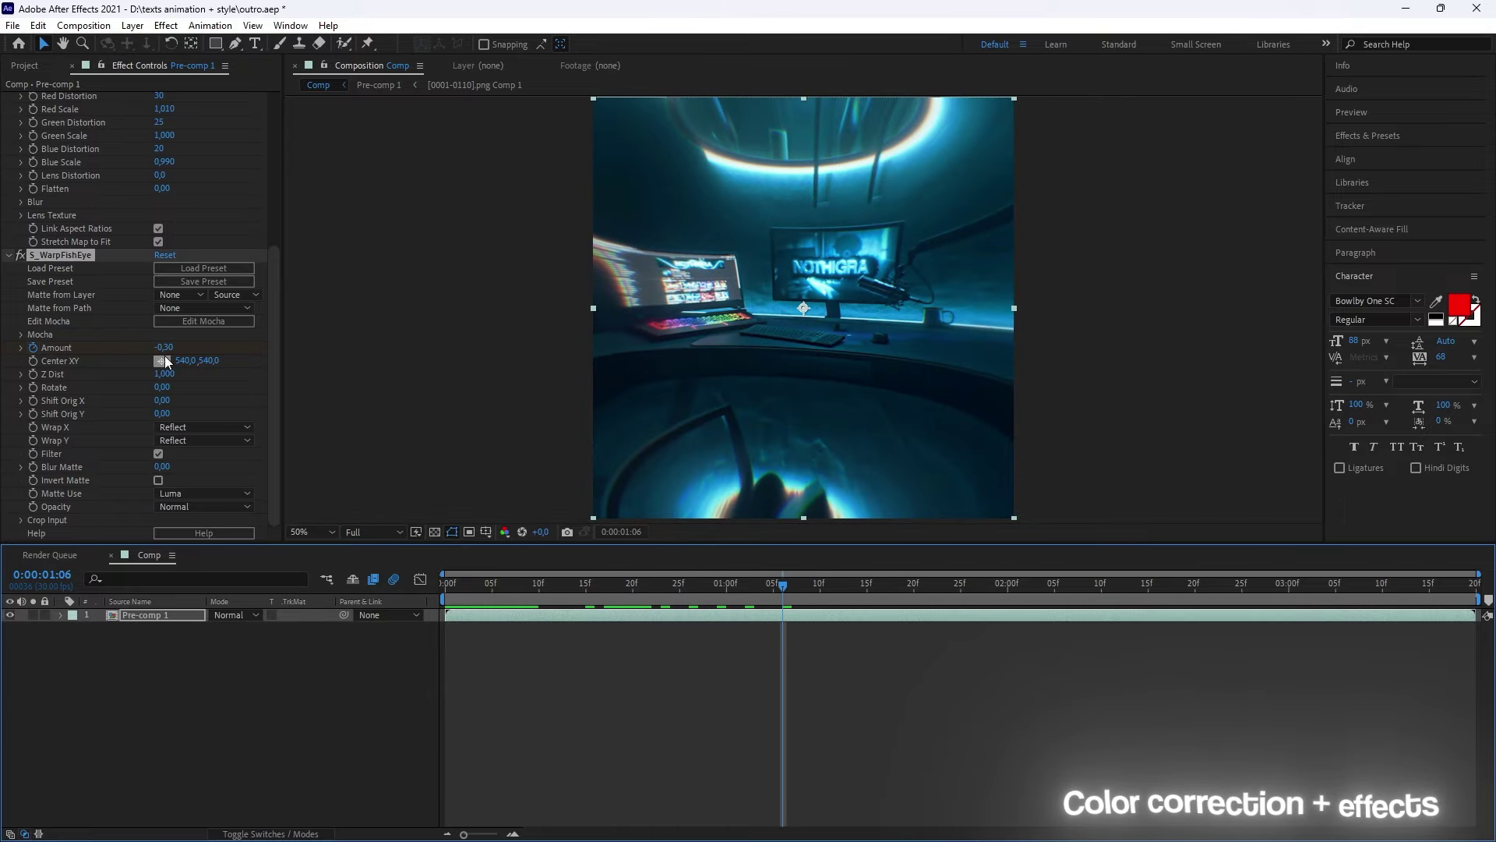
type("0")
key("Return")
Step: Give the warp Amount a quick ease-out curve, starting from -0.20
key("u")
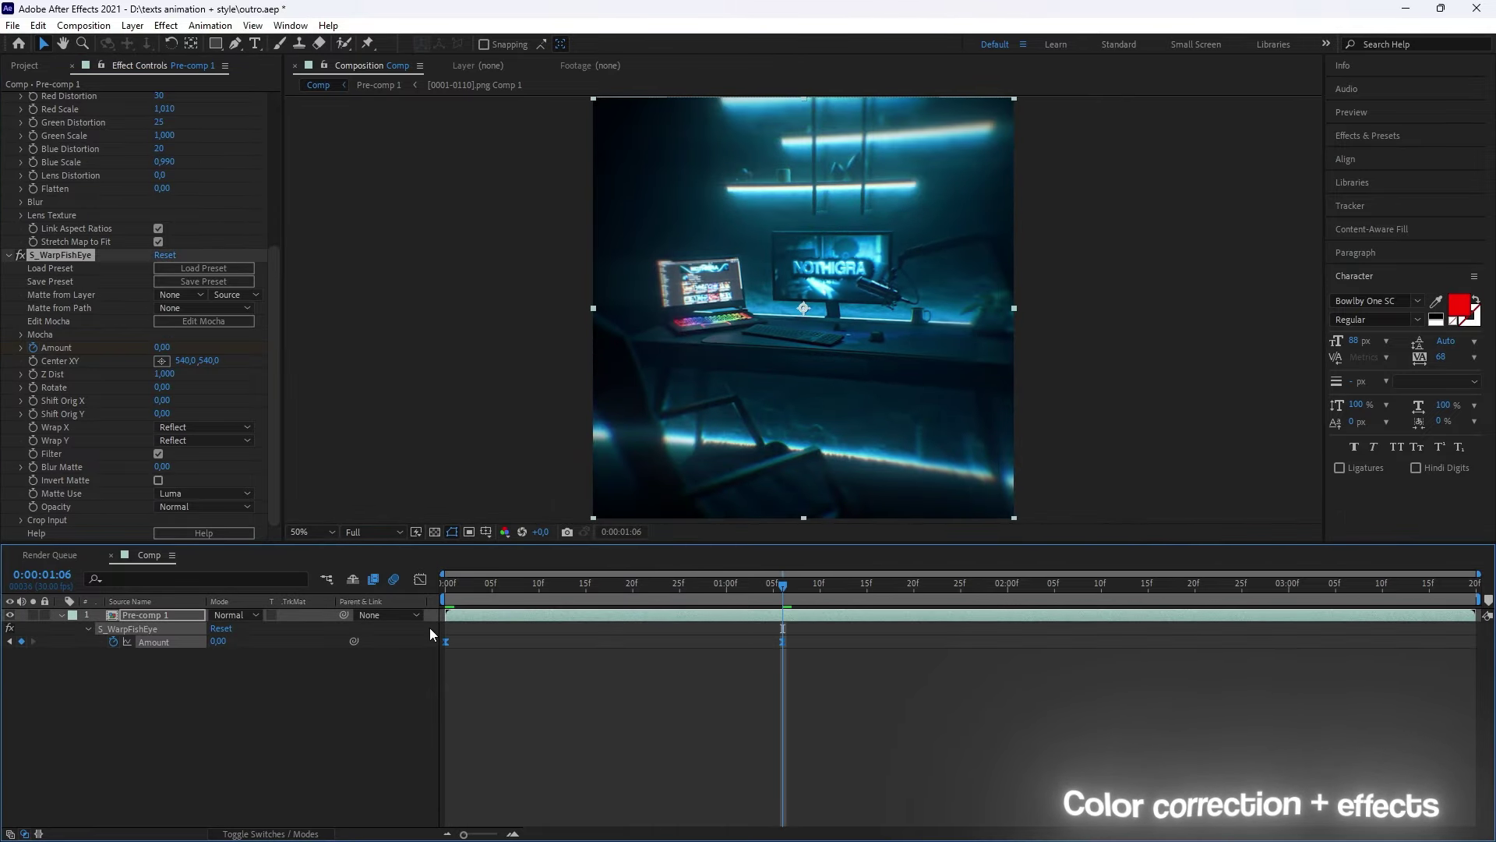
key("shift+F3")
left_click_drag(503, 788, 504, 586)
key("space")
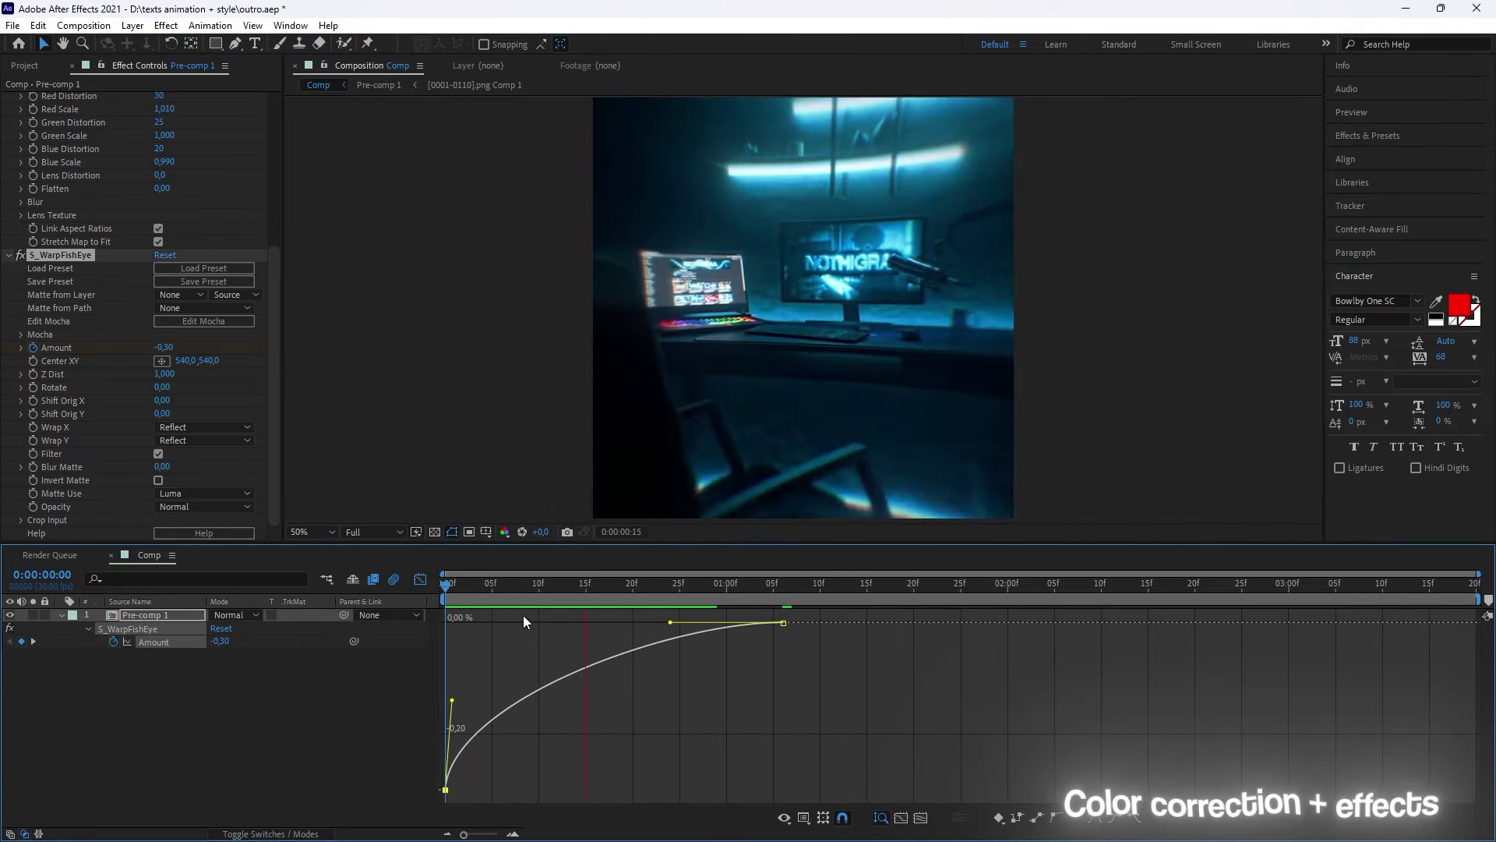
left_click(501, 741)
key("Home")
left_click(175, 350)
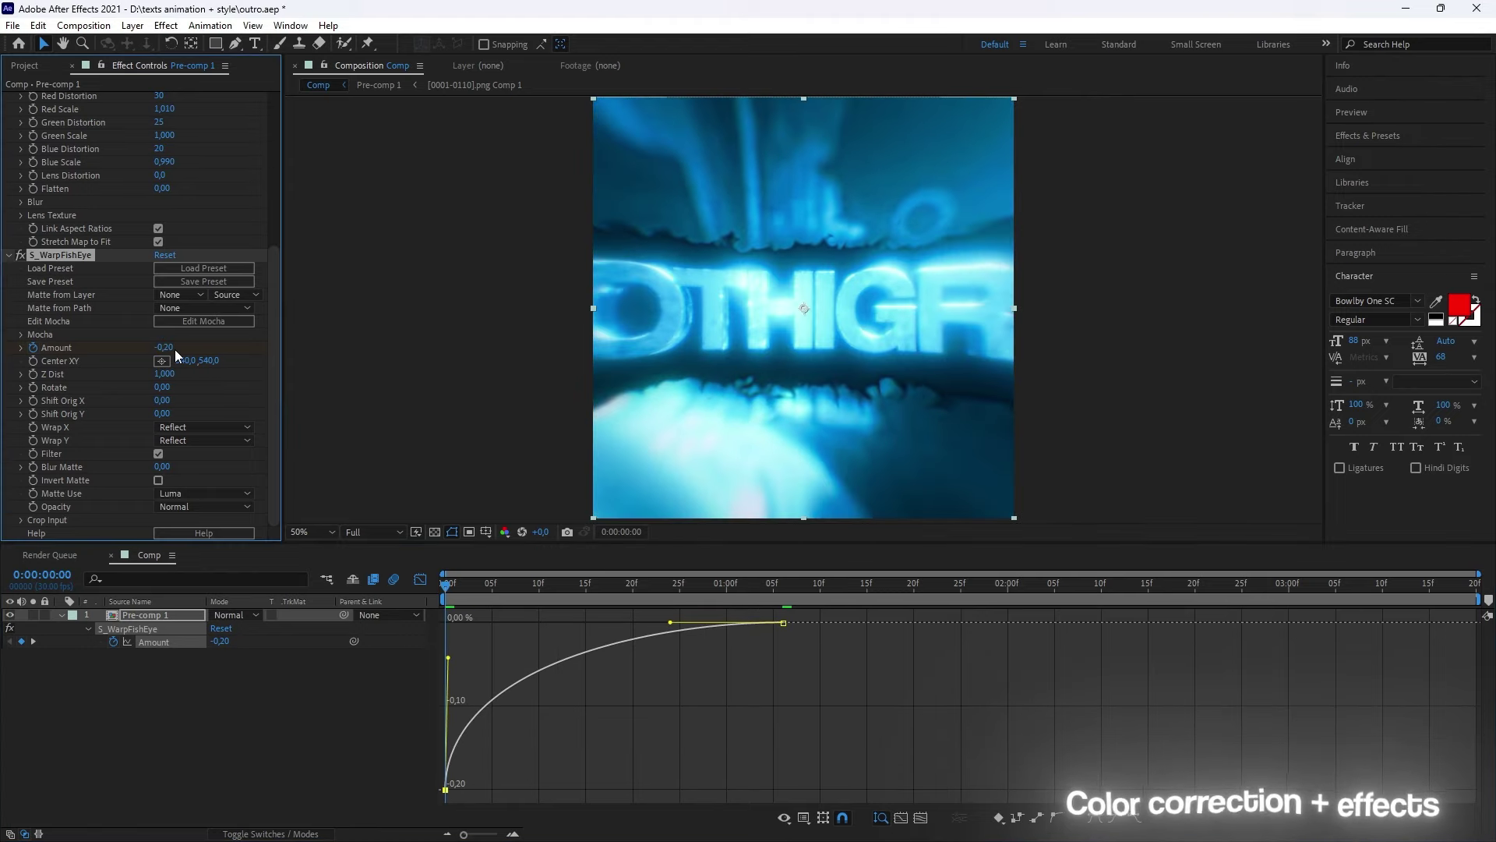
key("space")
key("space")
key("shift+F3")
key("ctrl+space")
Step: Apply S_DistortRGB to Pre-comp 1, undoing an accidental S_Distort first
type("s_")
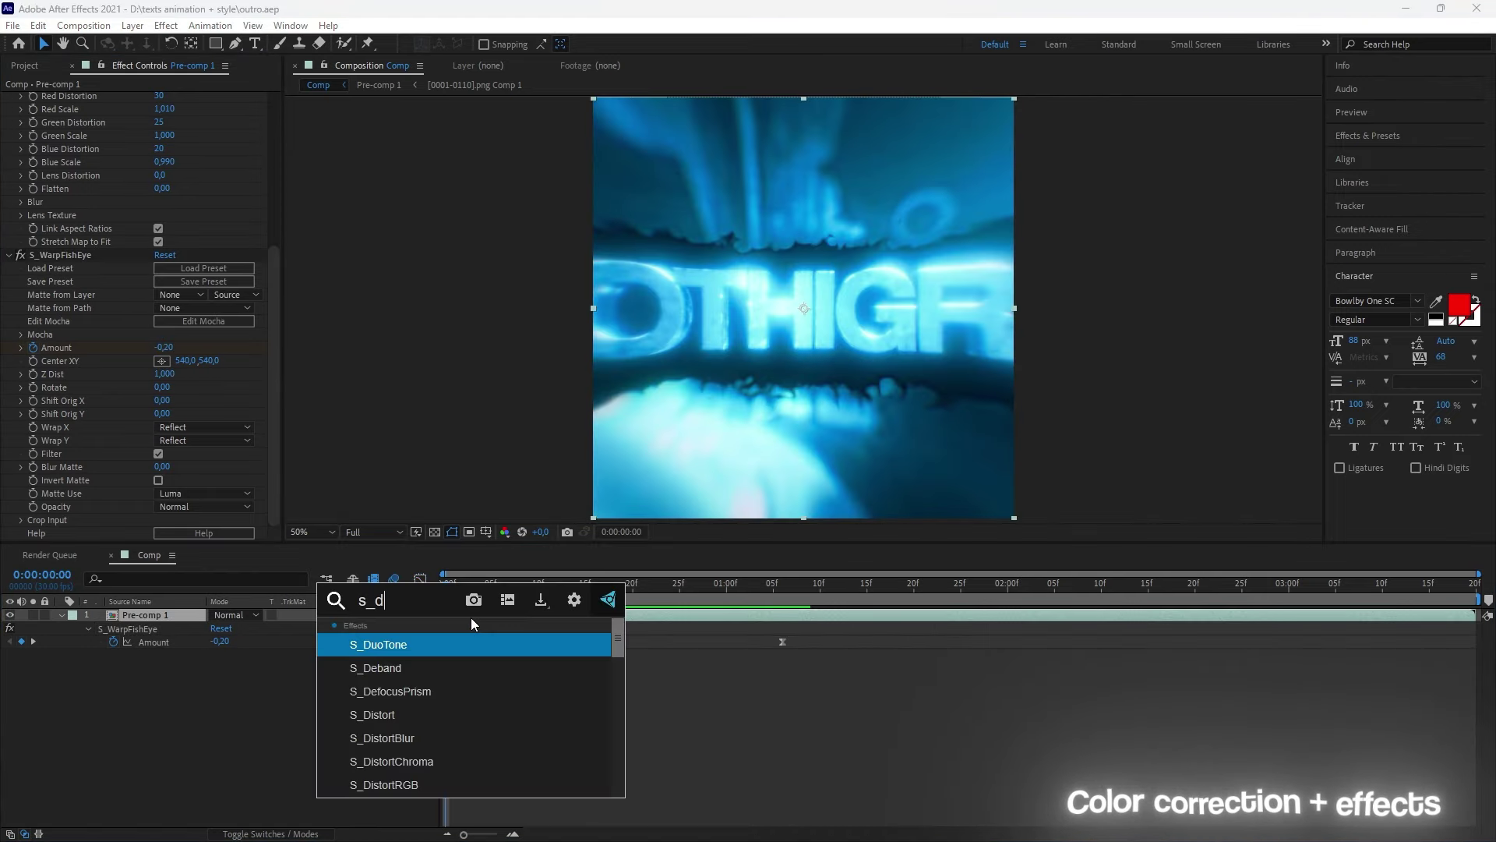
type("dist")
key("Return")
key("ctrl+z")
key("ctrl+space")
type("s")
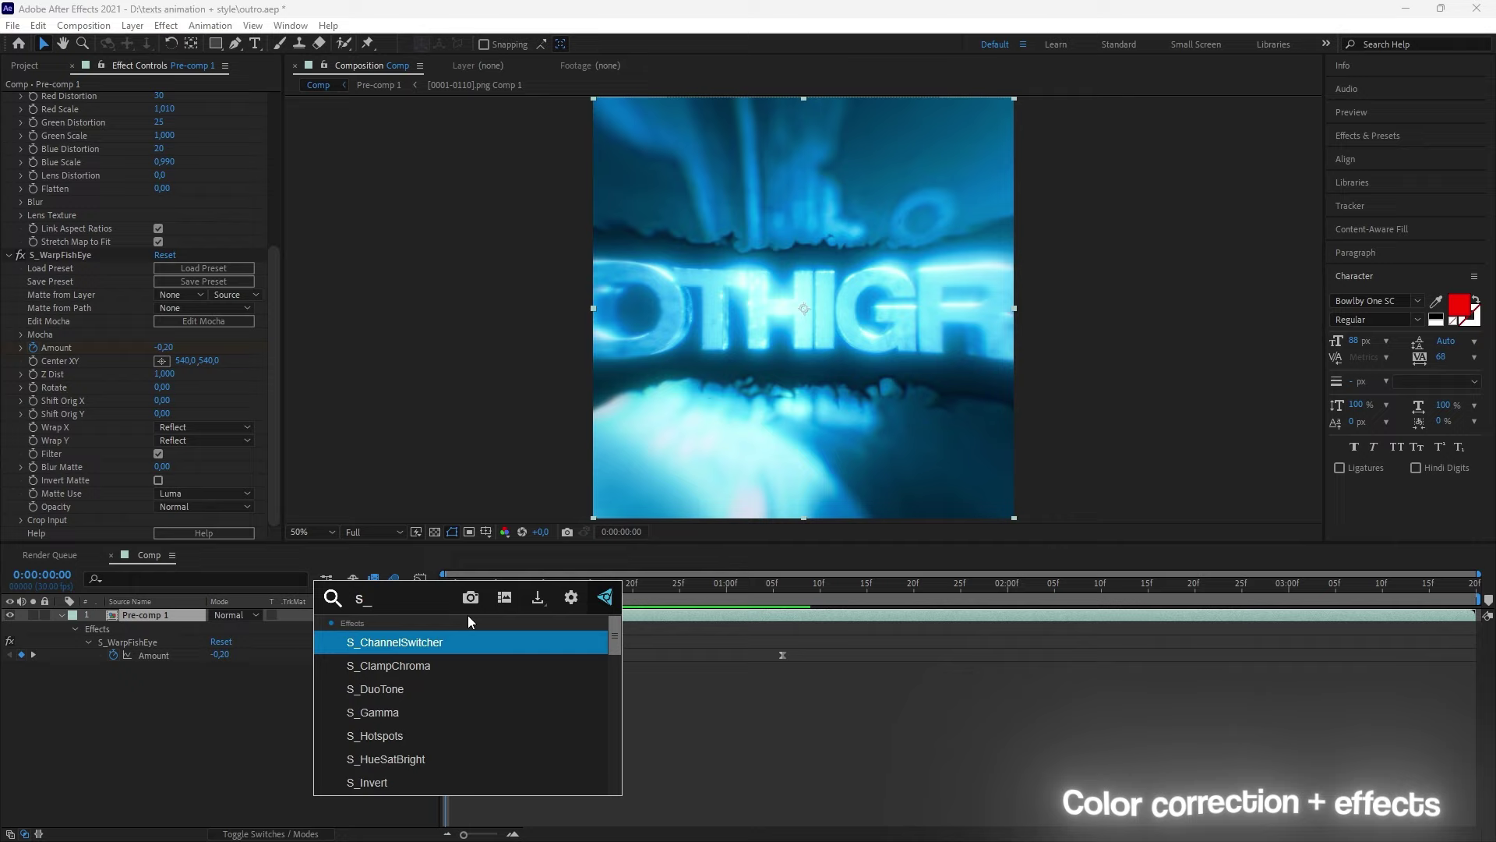
key("BackSpace")
type("rgb")
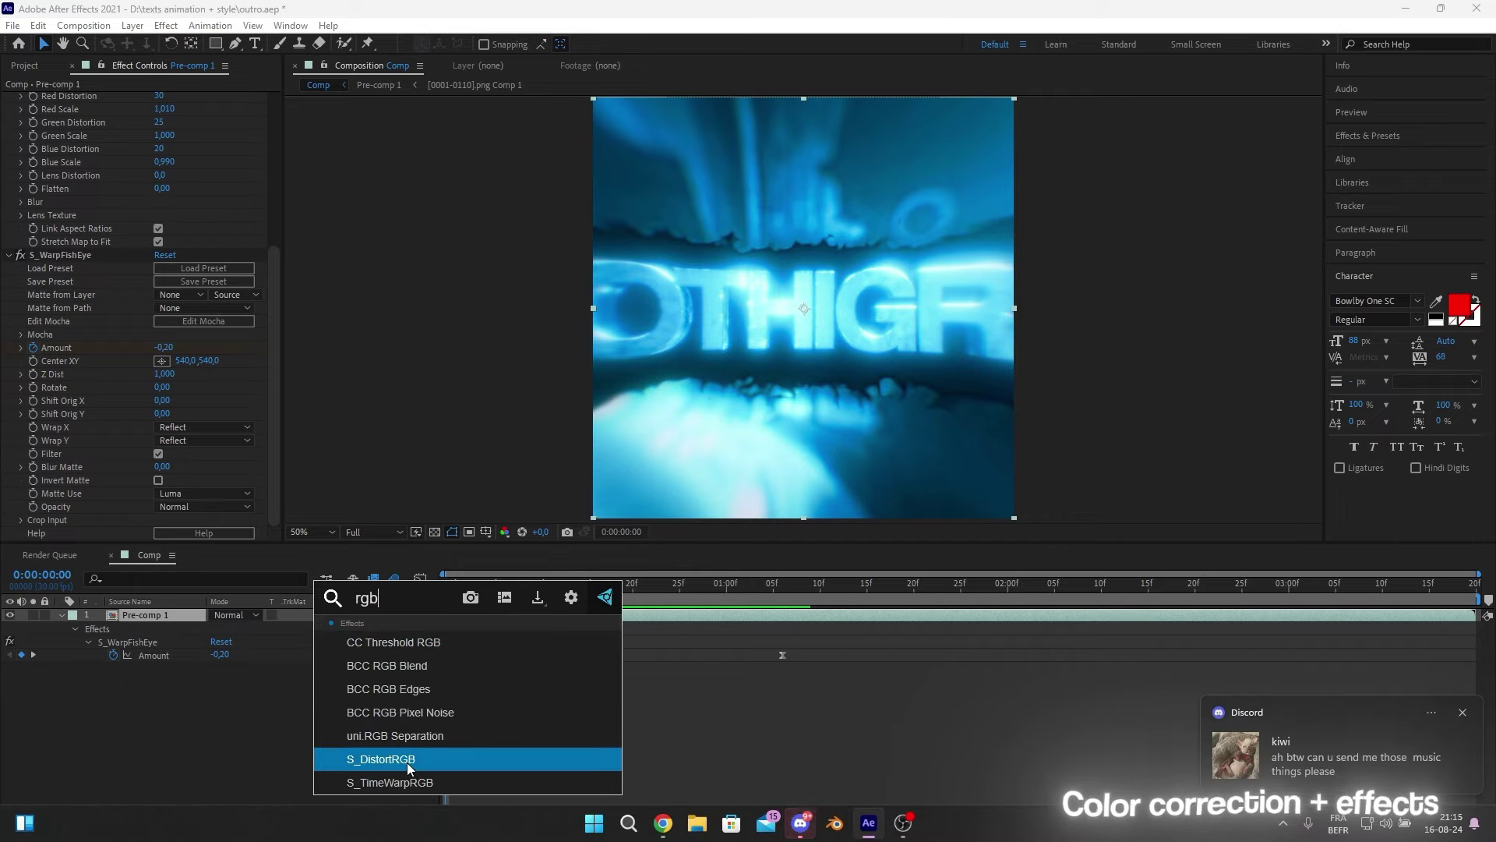
left_click(406, 762)
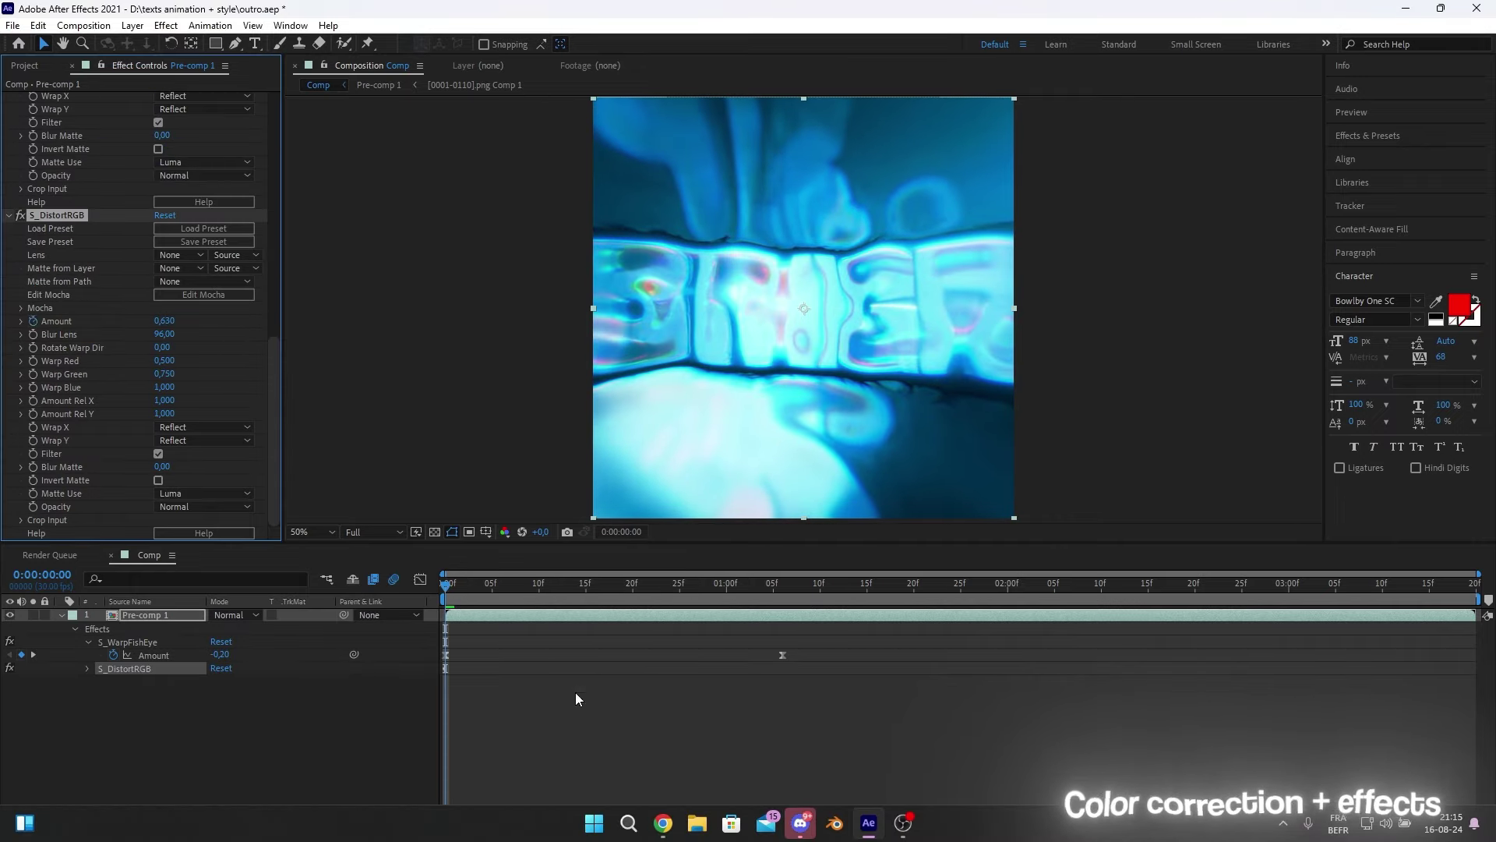
Step: Keyframe the RGB split Amount from 0.63 to 0 at 0:00:01:06 with a sharp exponential ease
key("space")
key("space")
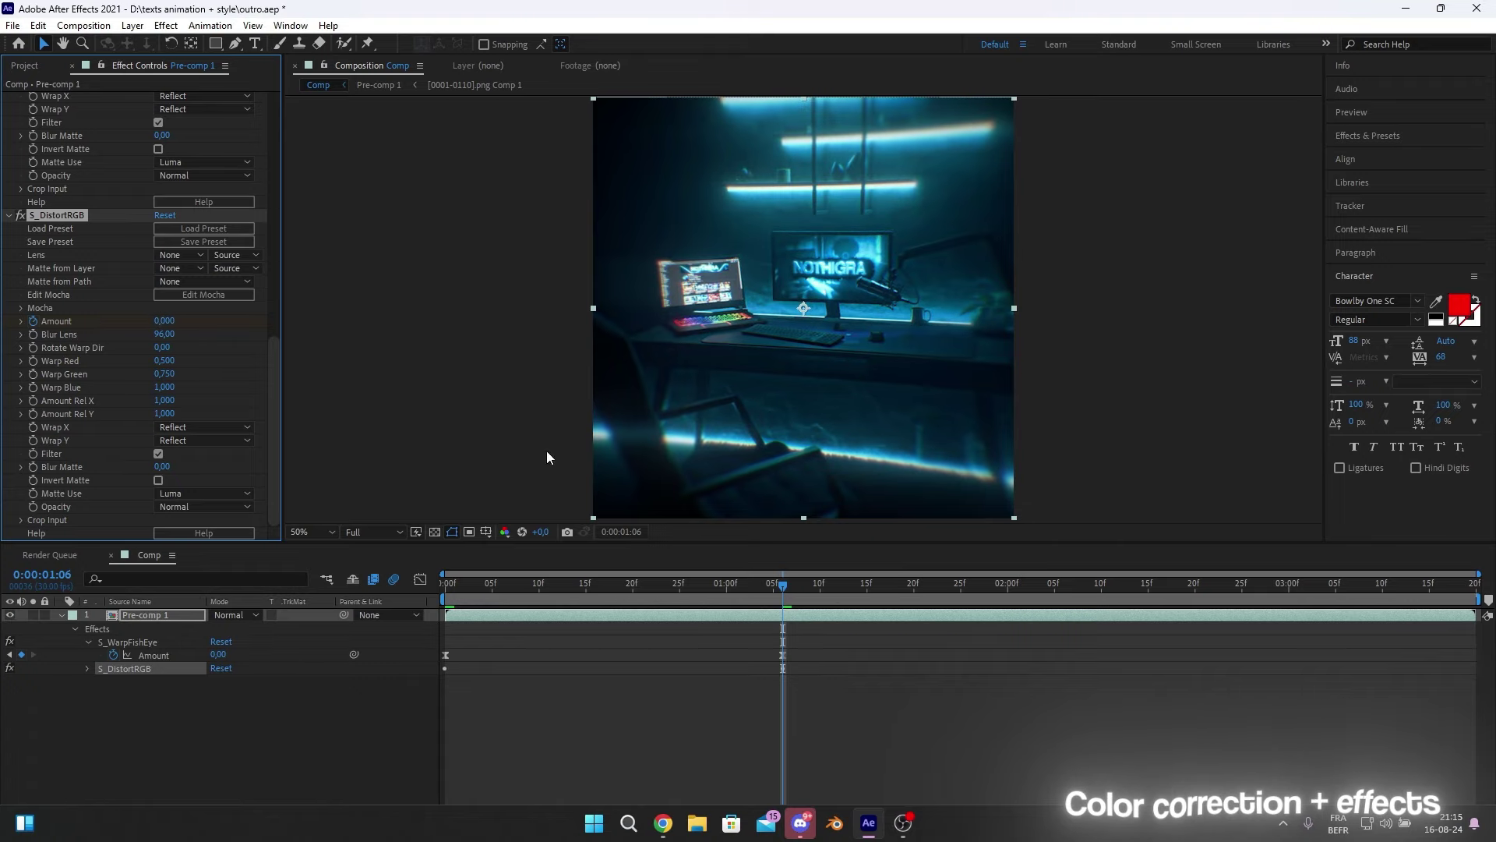
key("u")
key("u")
key("shift+F3")
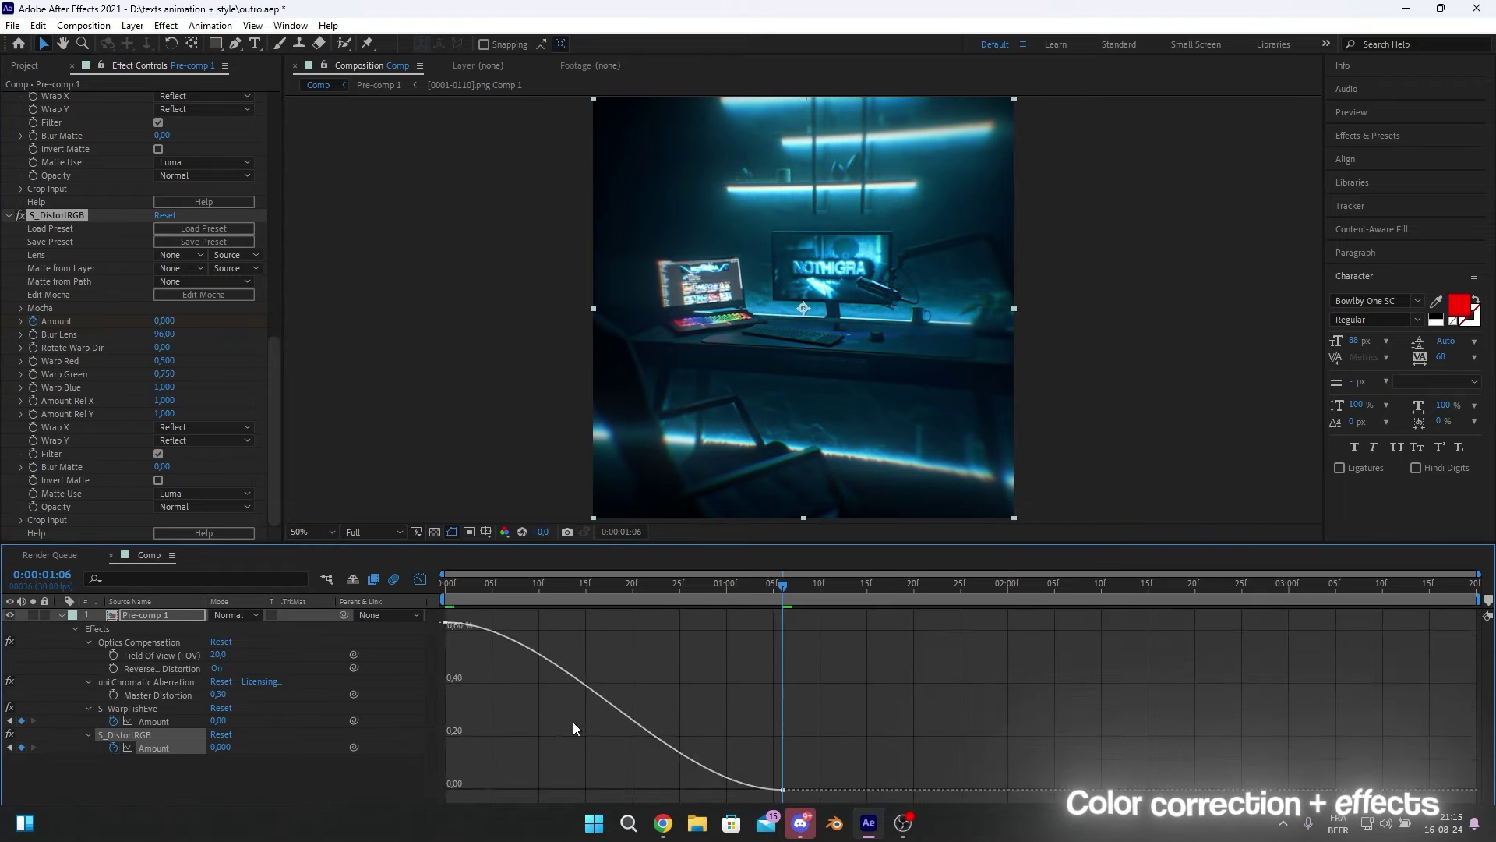
key("Home")
mouse_move(550, 624)
left_mouse_down()
mouse_move(462, 755)
mouse_move(533, 785)
left_mouse_up()
key("space")
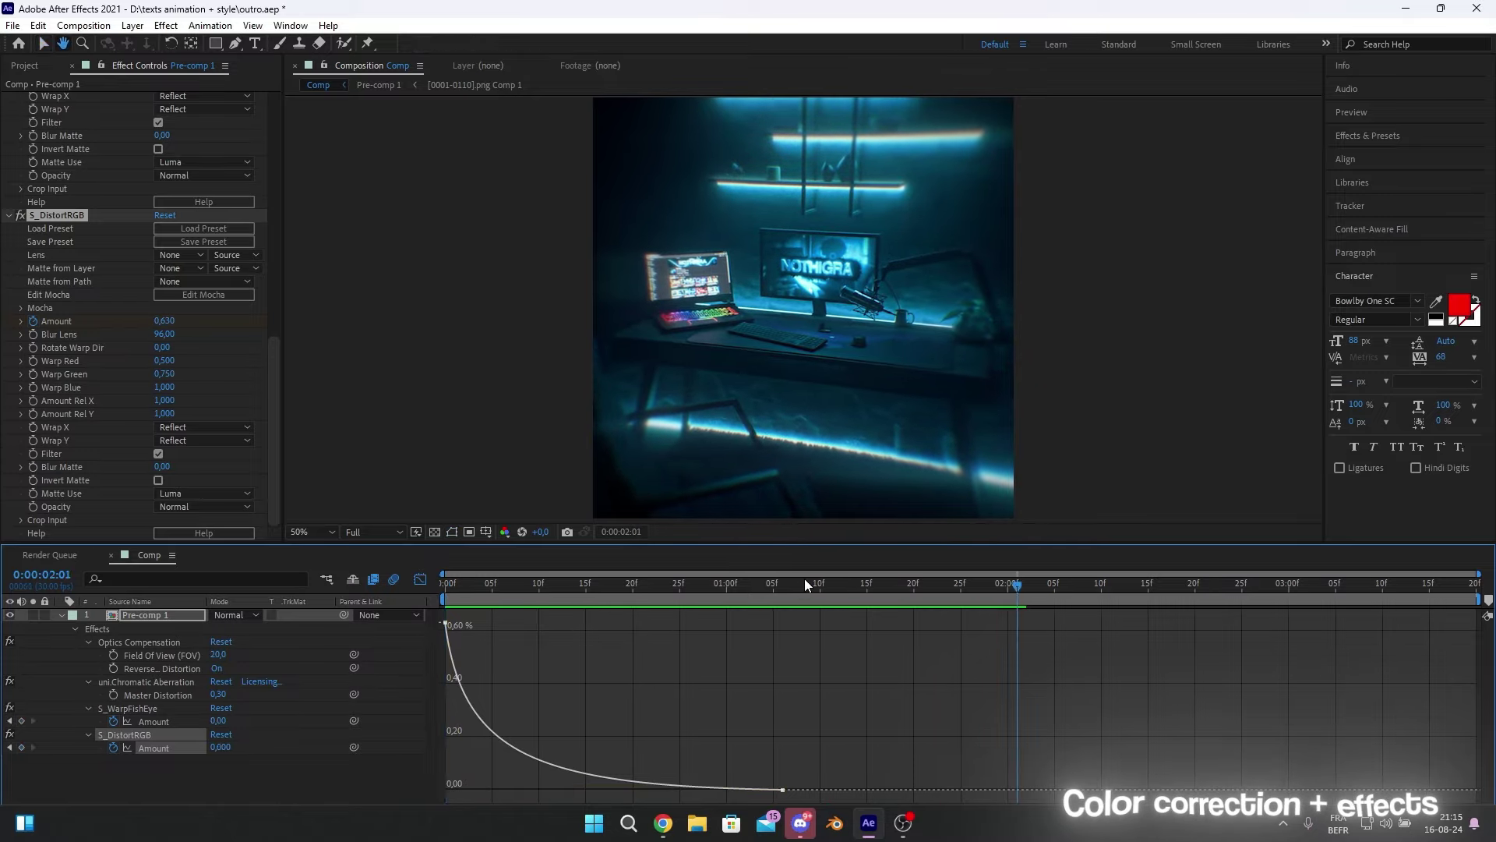
key("shift+F3")
key("u")
key("super")
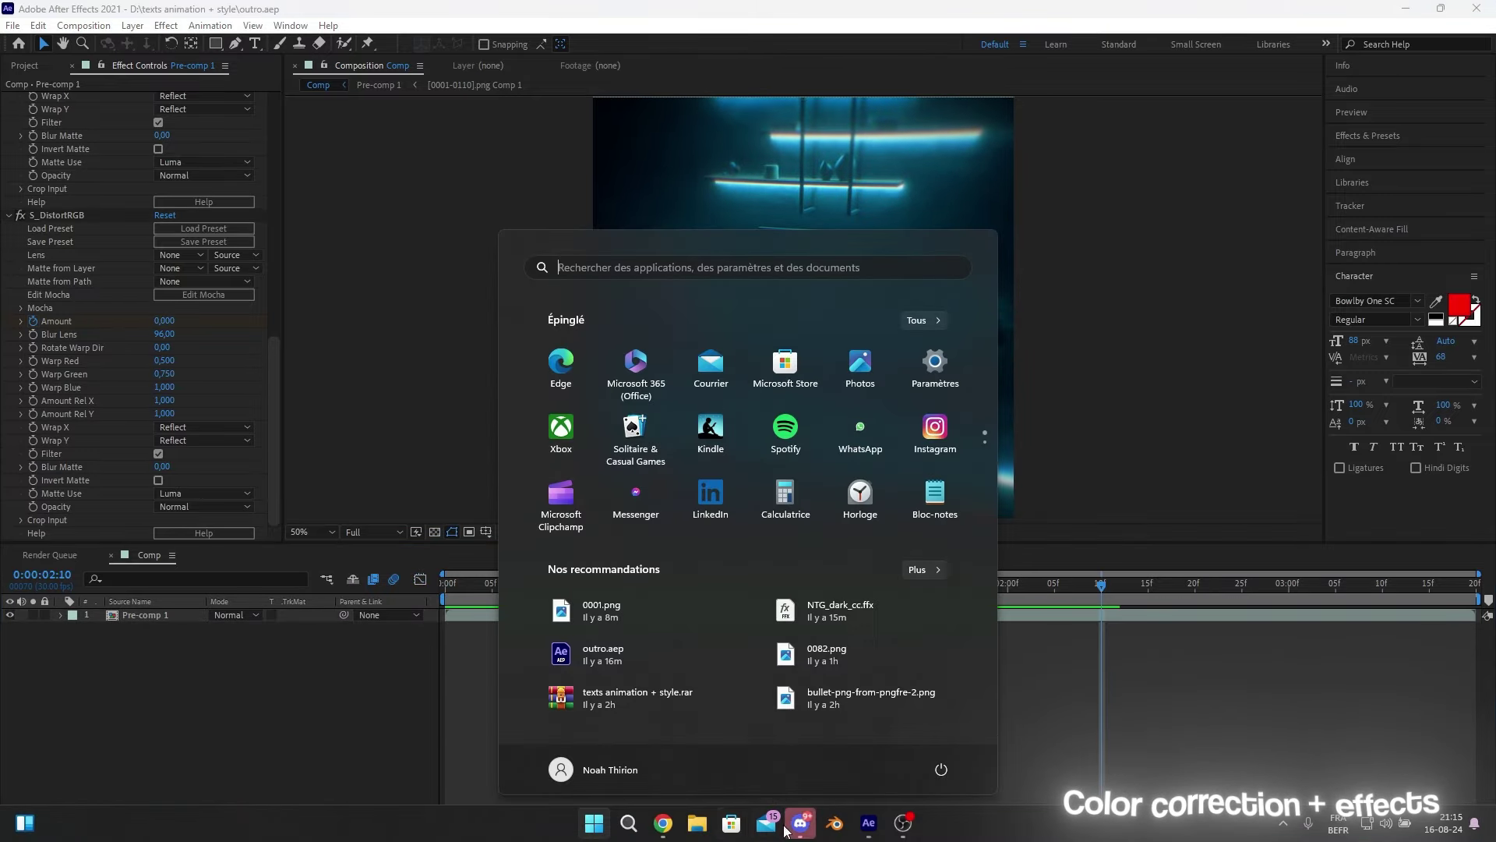
Step: Review Chrome's downloads list, then return the After Effects playhead to the composition start
left_click(664, 822)
left_click(1479, 49)
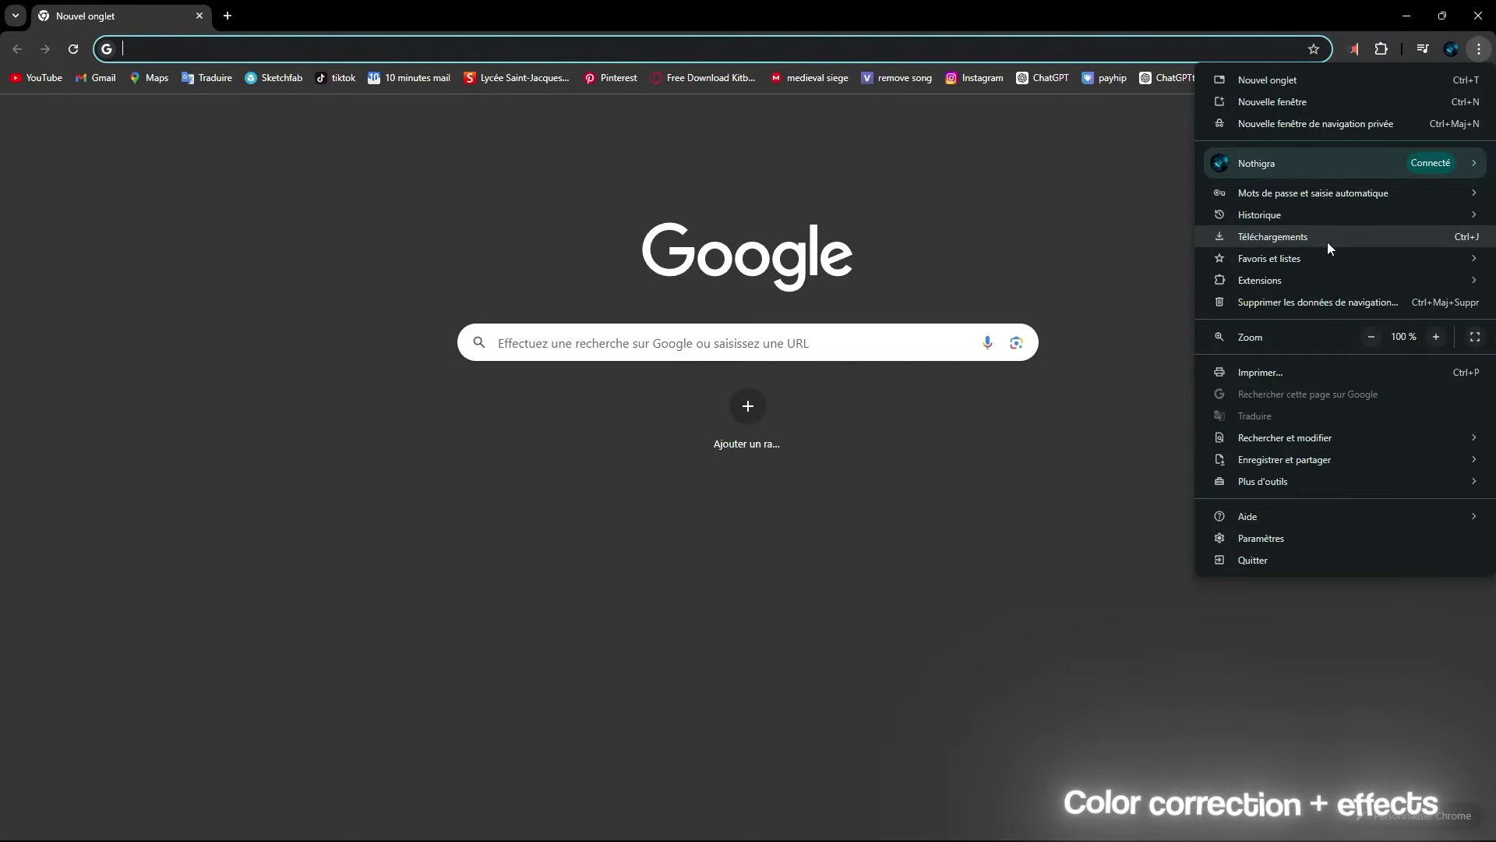
left_click(1326, 242)
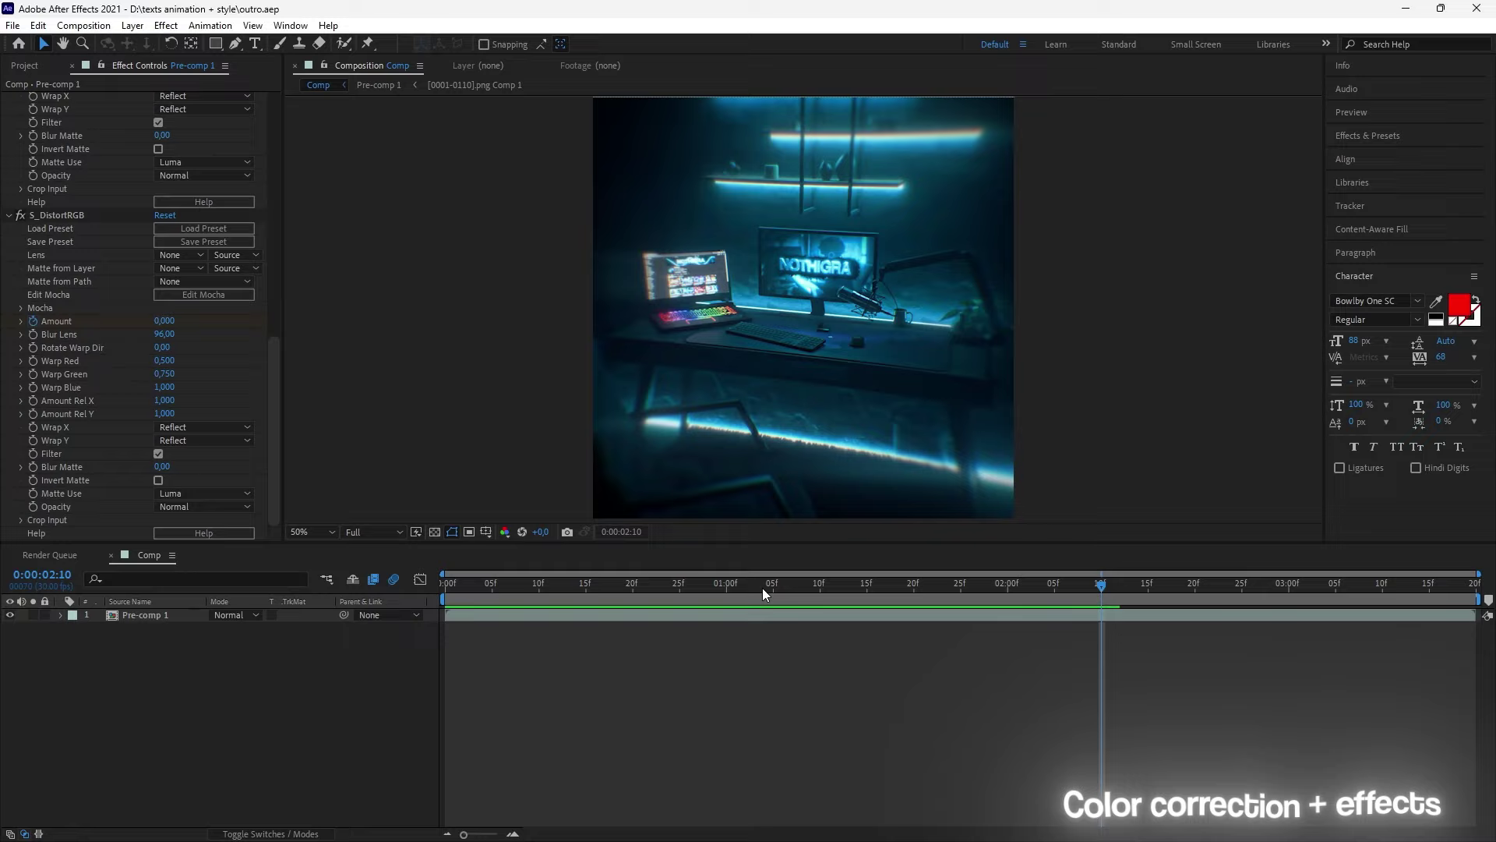
mouse_move(762, 587)
left_mouse_down()
mouse_move(628, 621)
mouse_move(438, 617)
left_mouse_up()
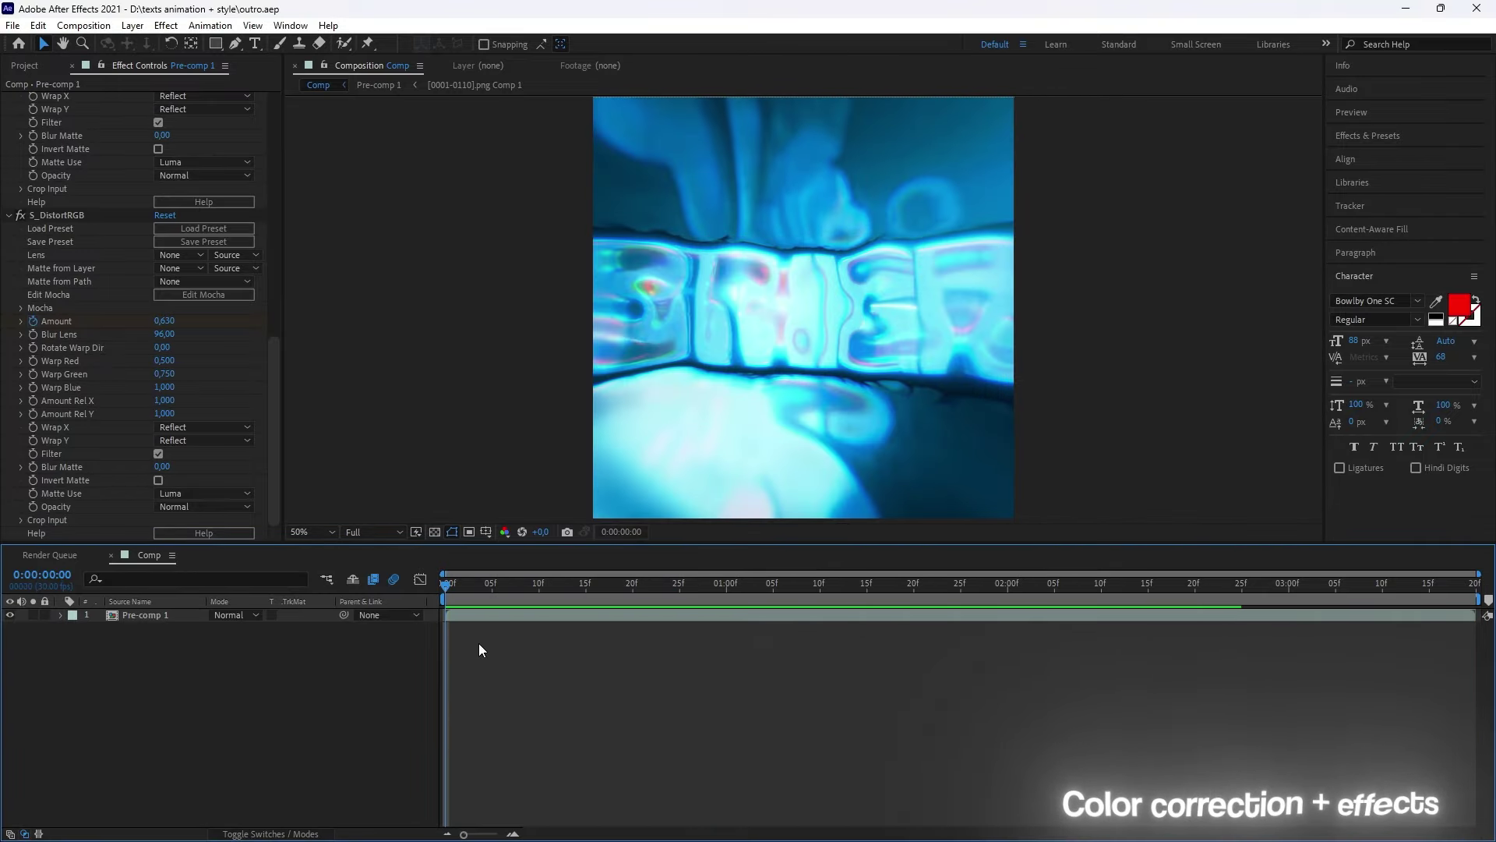
right_click(478, 649)
Step: Add an adjustment layer carrying a Warp effect set to FishEye style
left_click(685, 611)
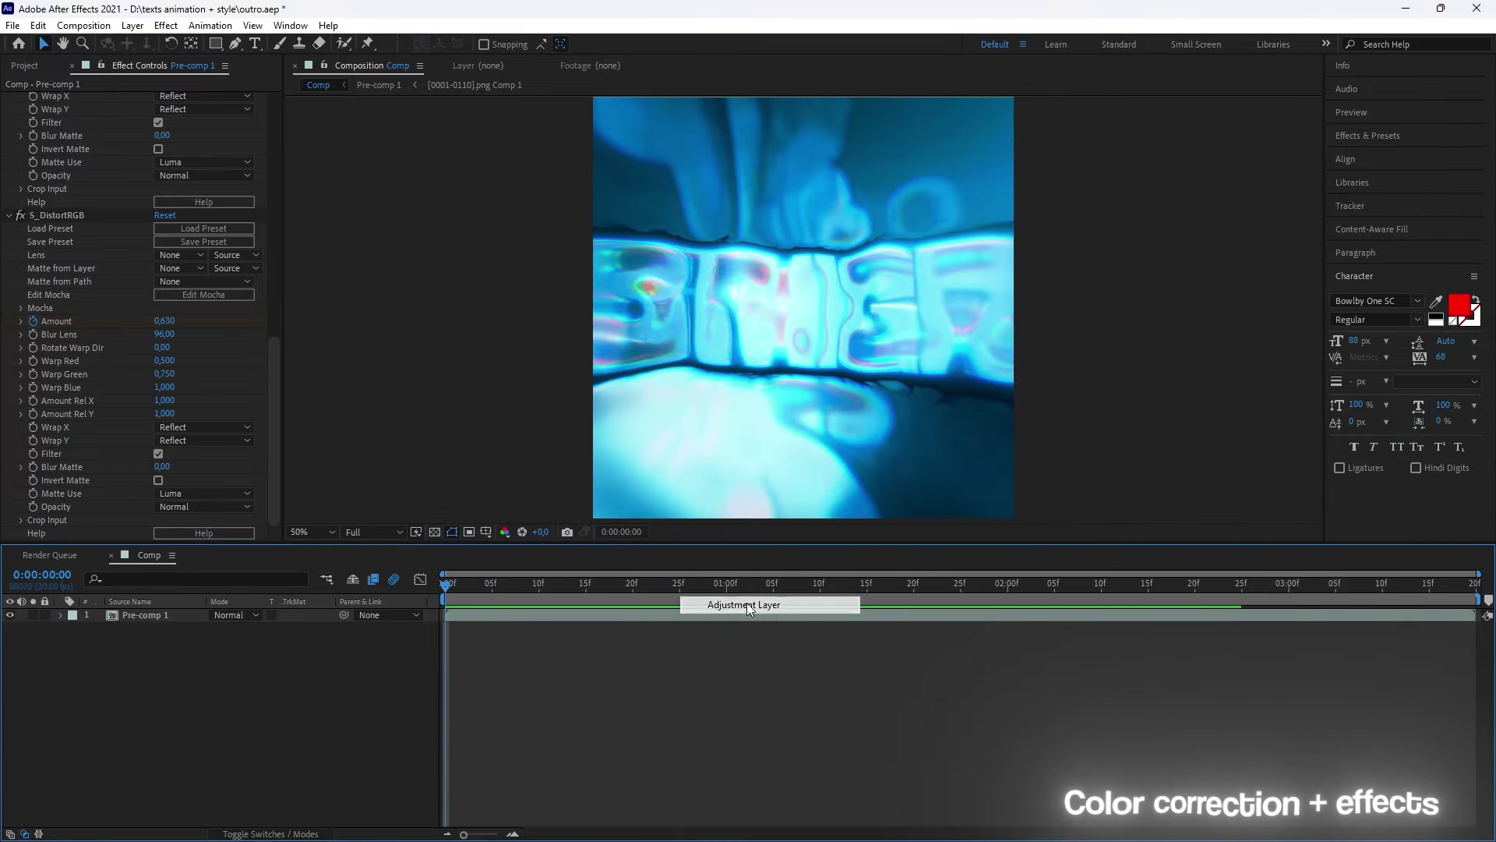
key("ctrl+space")
type("twi")
key("Escape")
key("Escape")
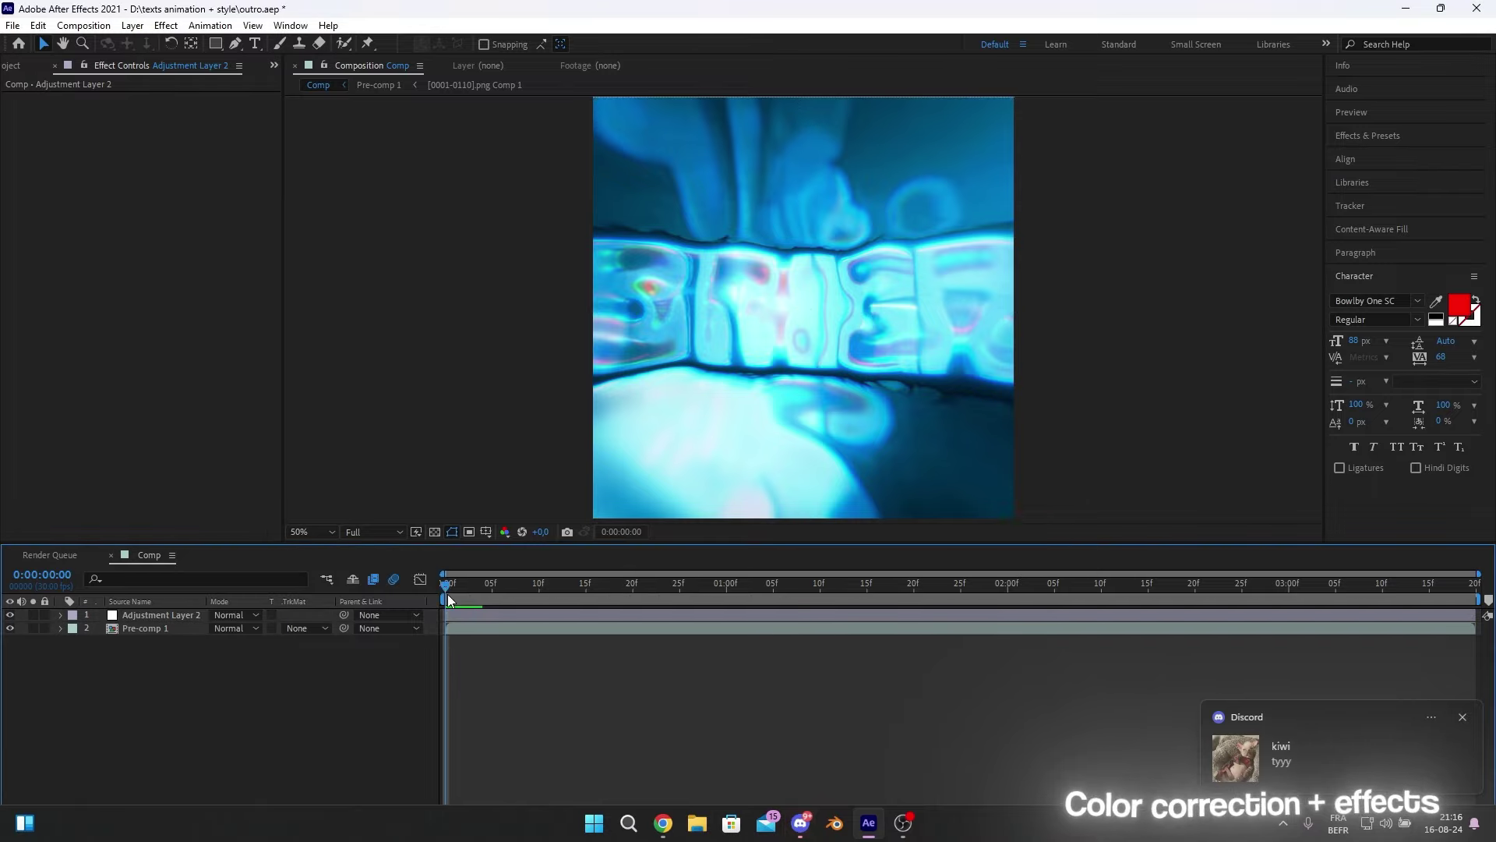
key("ctrl+space")
type("warp")
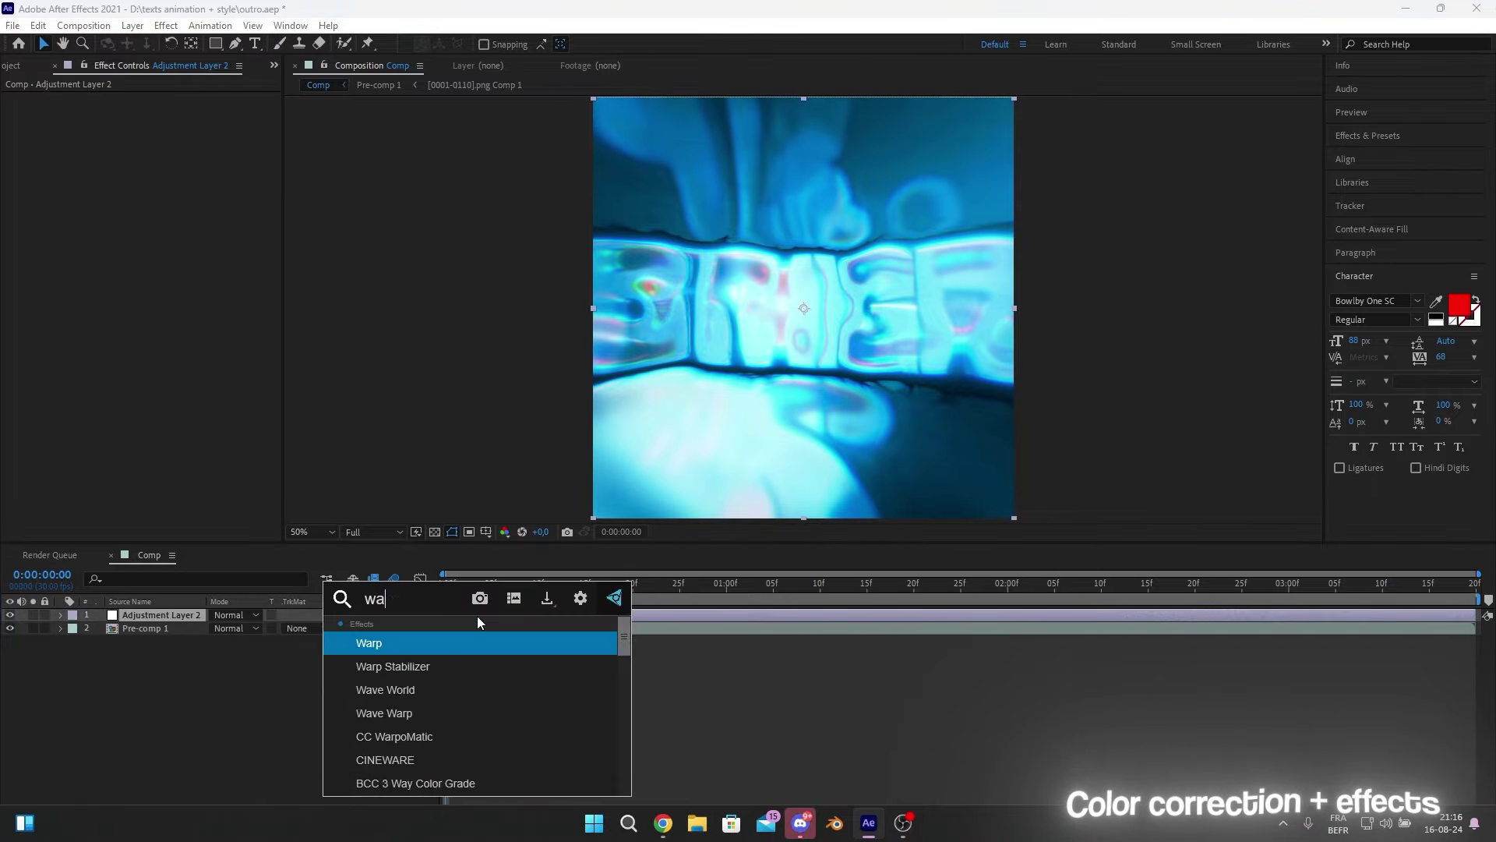
key("Return")
left_click(248, 112)
left_click(194, 311)
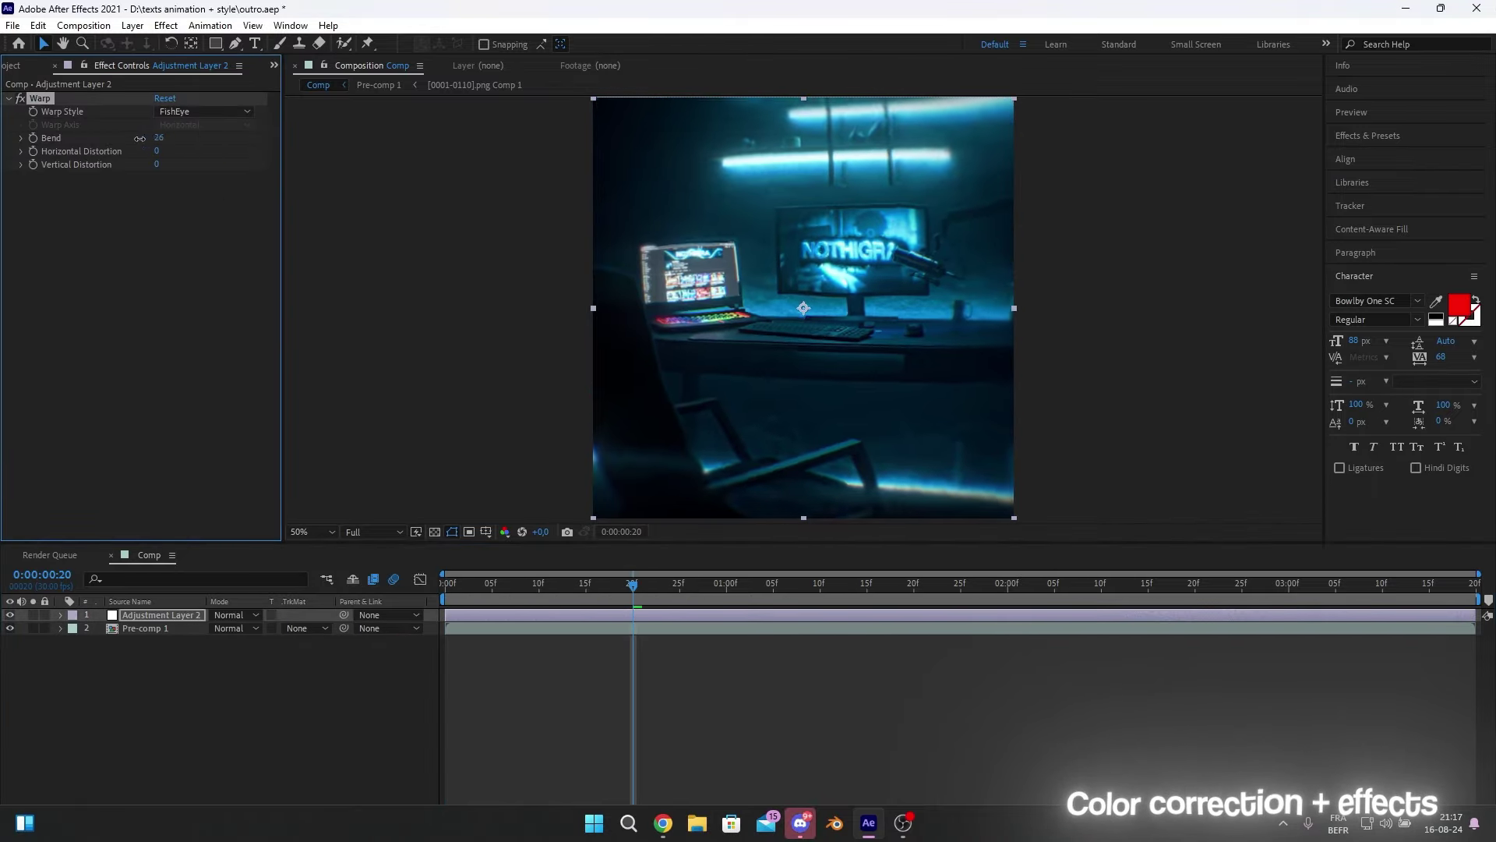
Step: Keyframe Bend from -100 to 0 at frame 21 and sharpen its ease in the Graph Editor
left_click(642, 583)
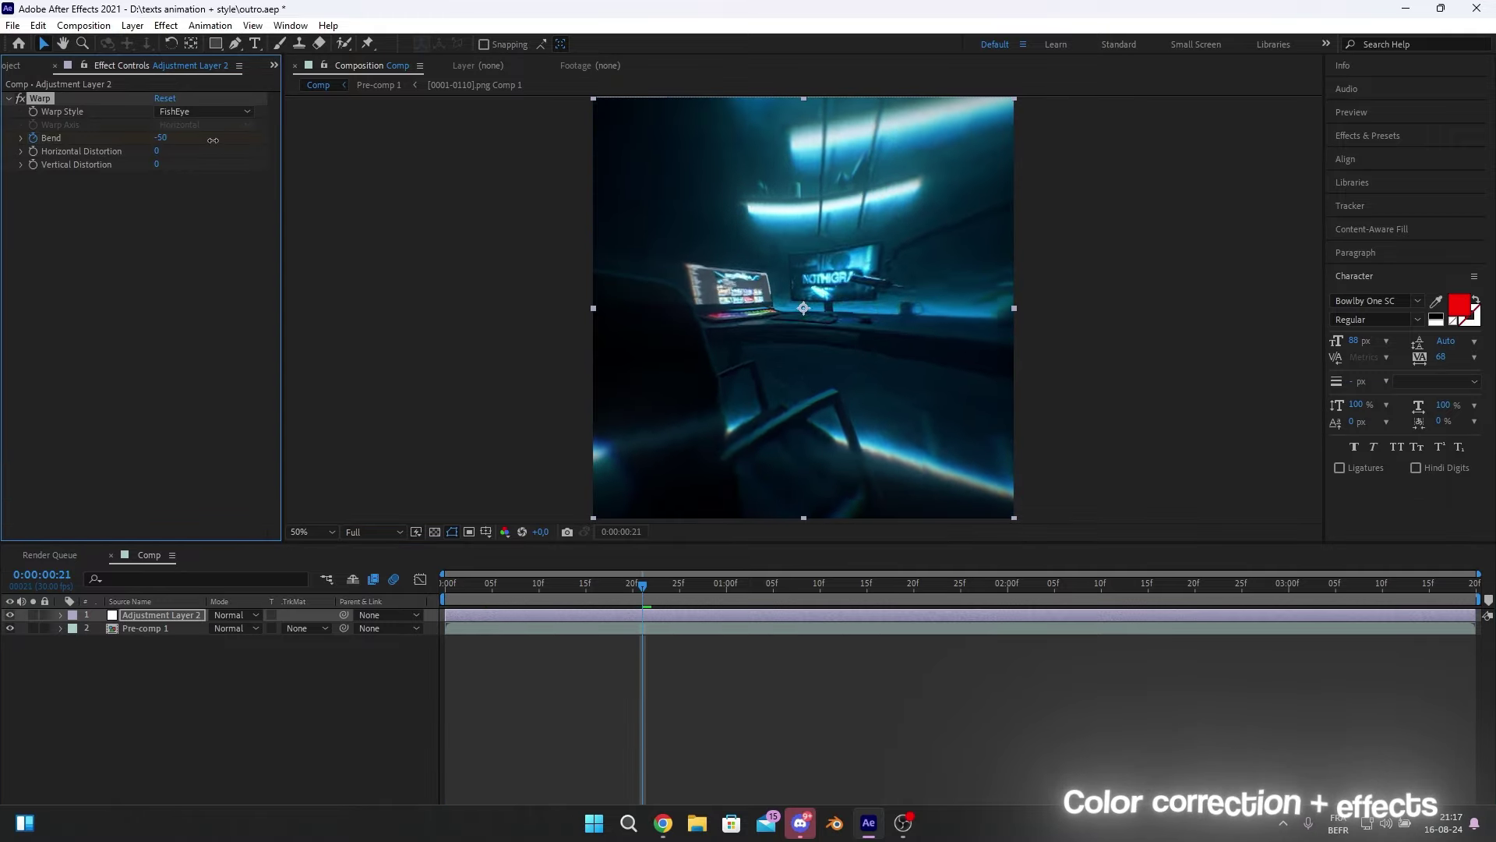
left_click(157, 137)
type("0")
key("Return")
key("u")
left_click(609, 655)
key("u")
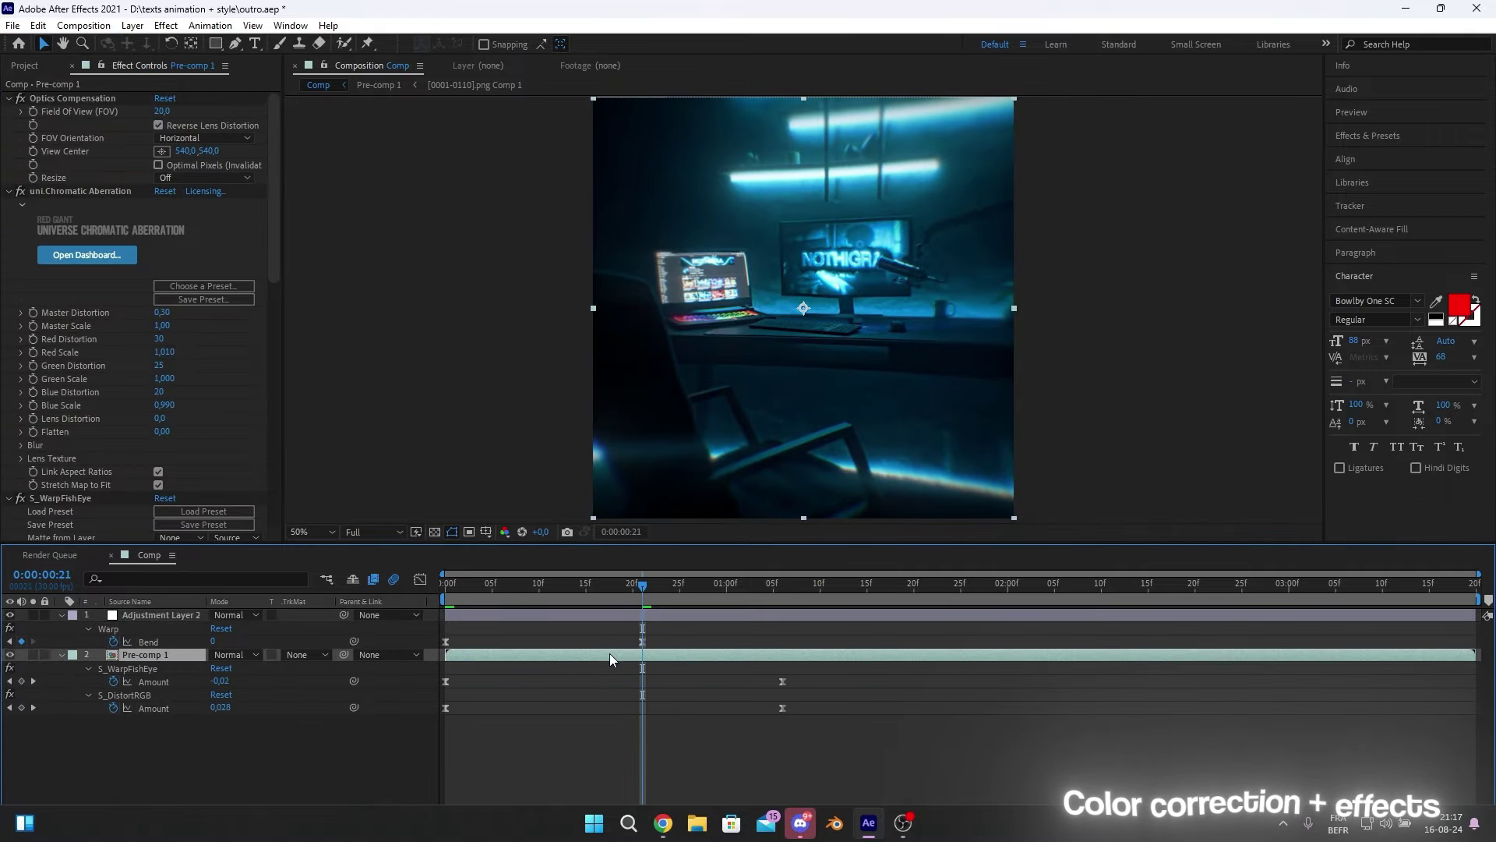
key("shift+F3")
key("space")
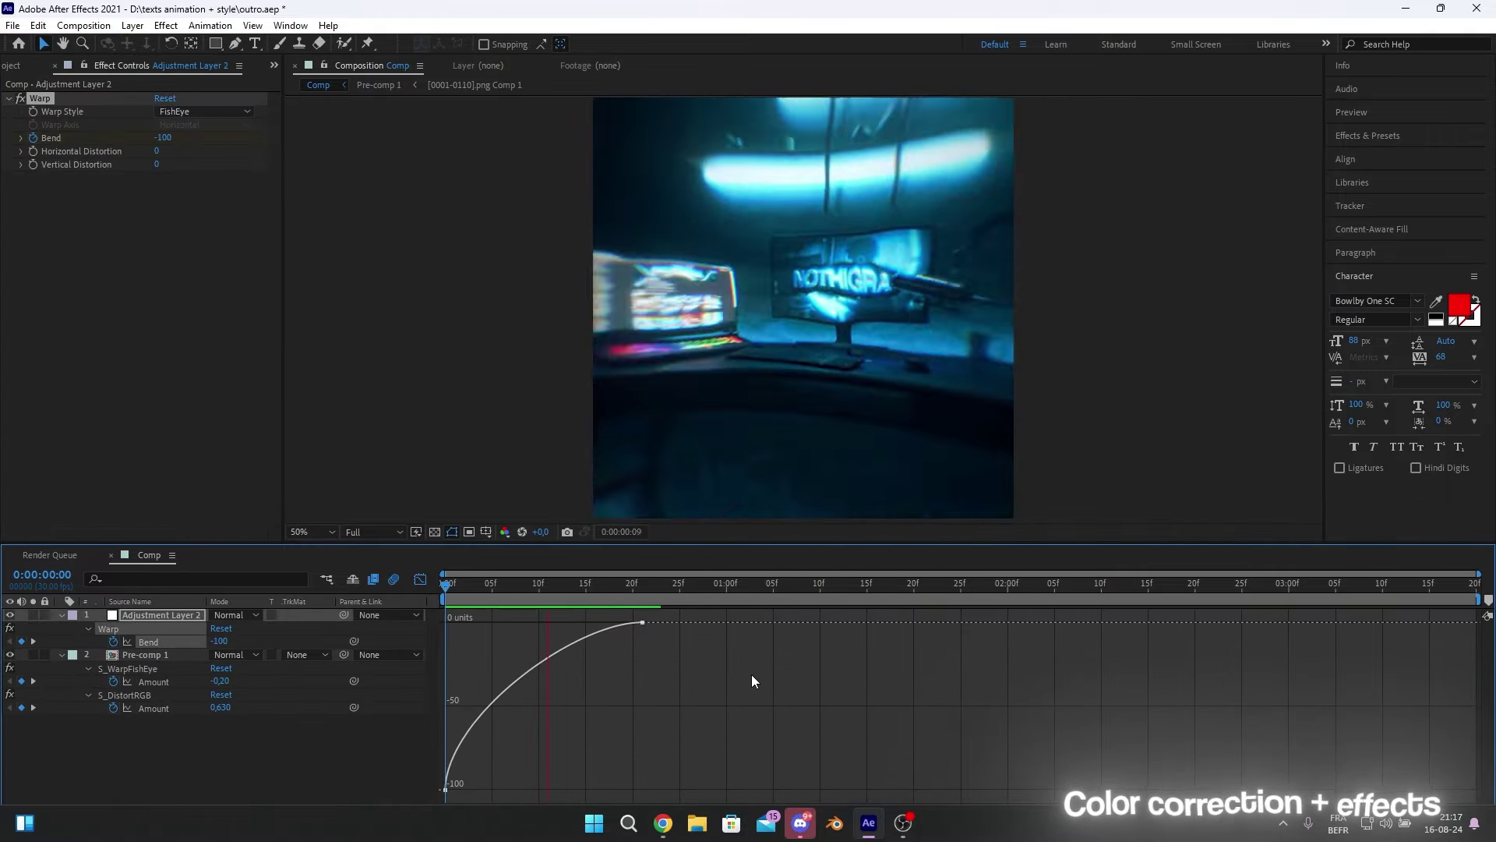
left_click_drag(611, 618, 512, 622)
key("shift+F3")
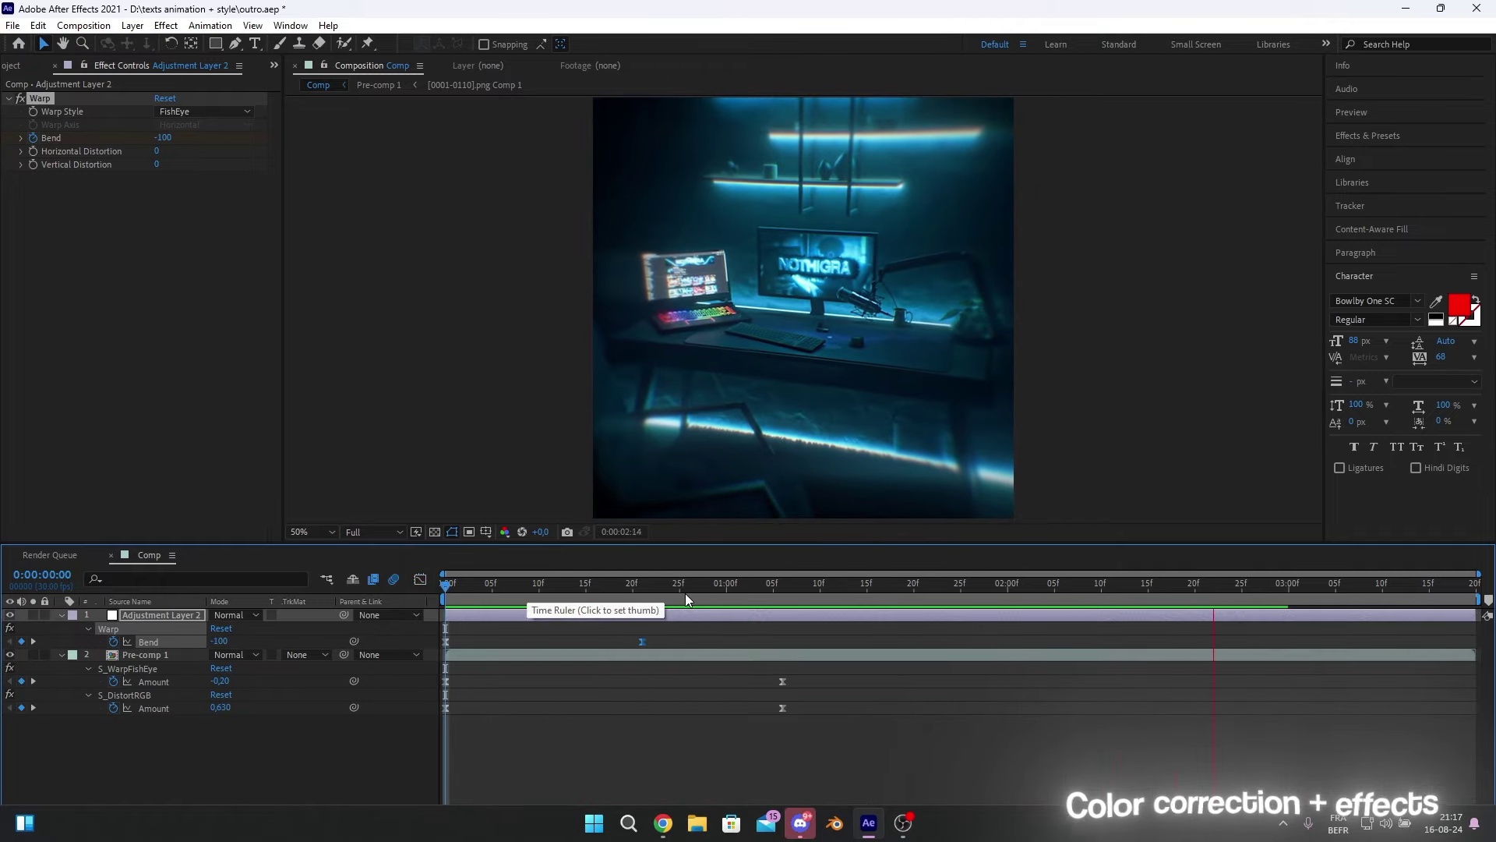
Step: Apply Twitch to the adjustment layer with Blur and Slide enabled
key("u")
key("space")
left_click(463, 619)
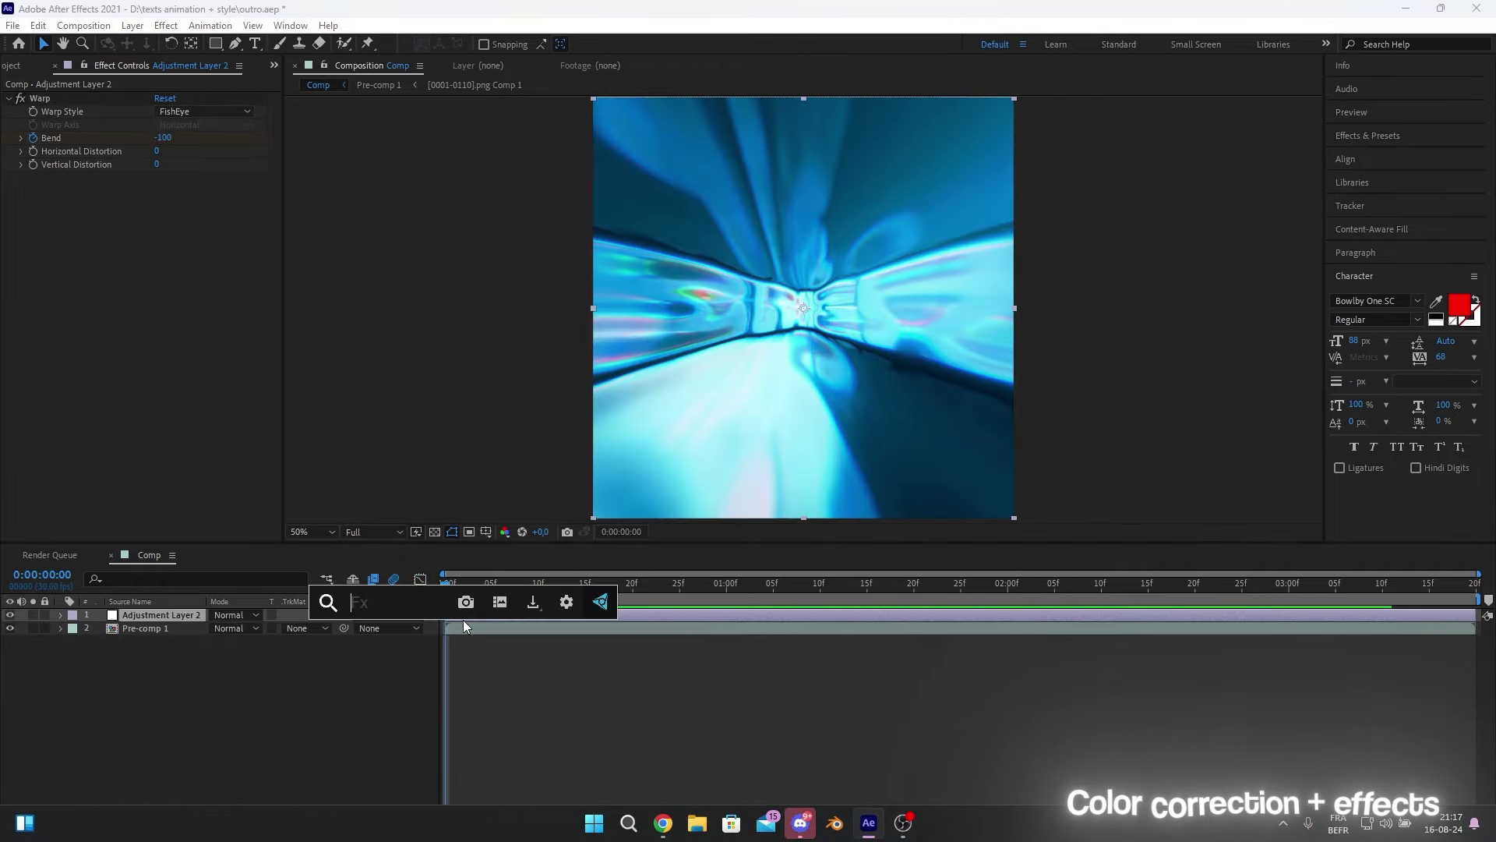
left_click(21, 217)
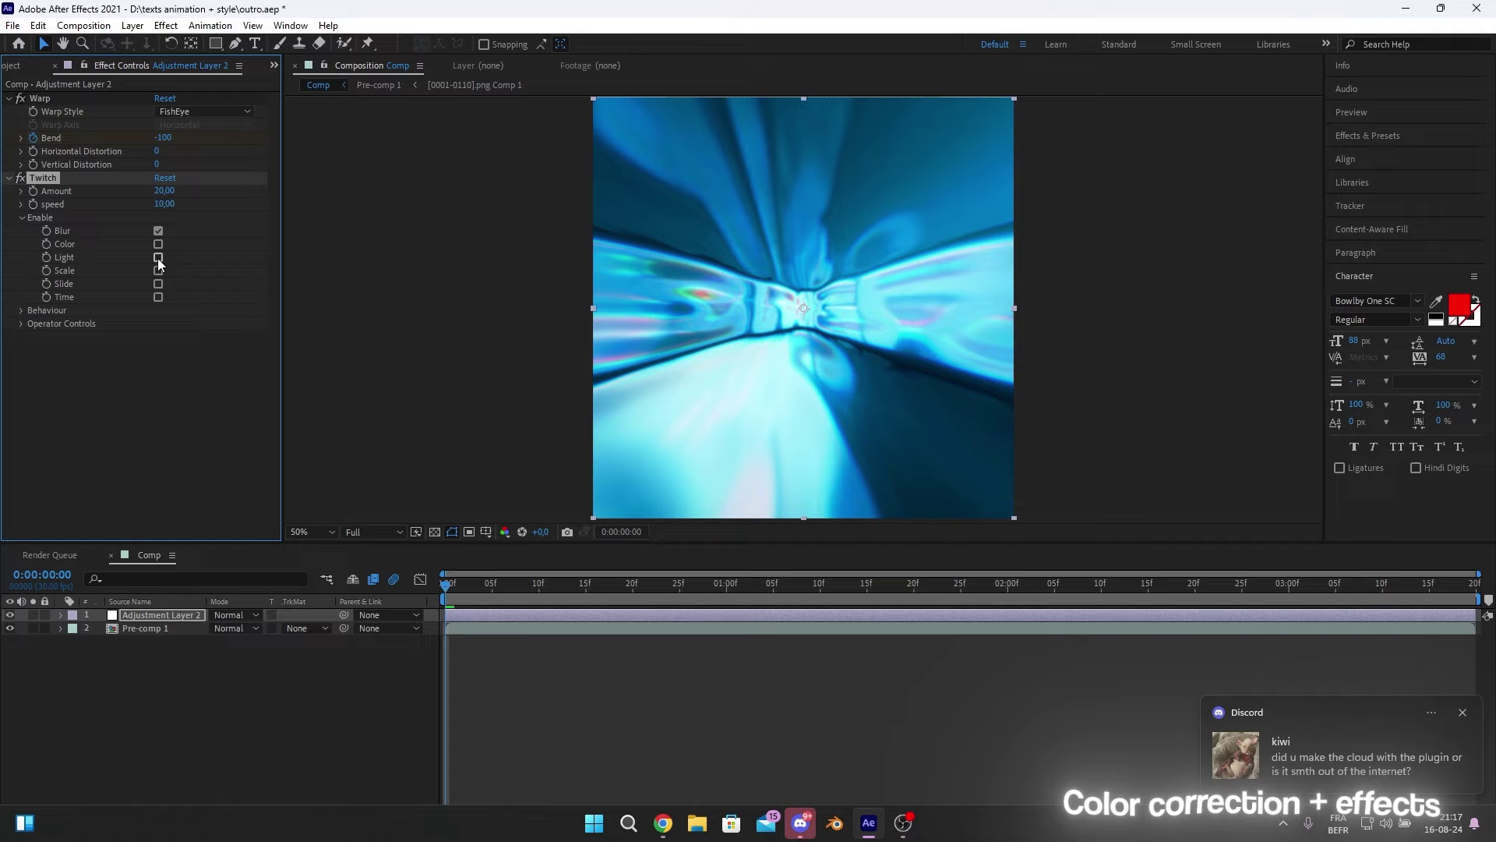
left_click(158, 284)
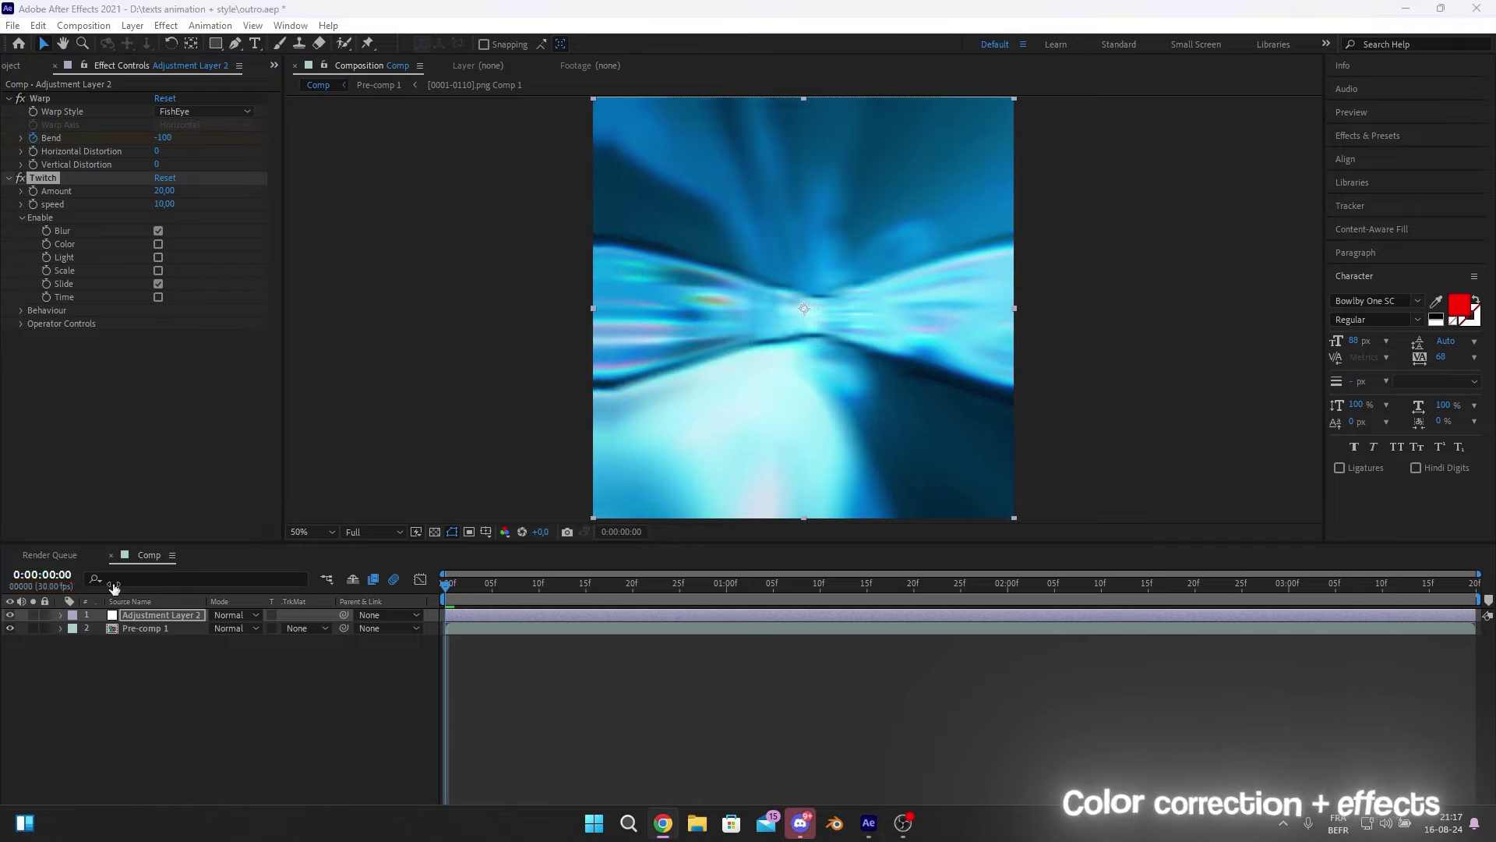
key("super")
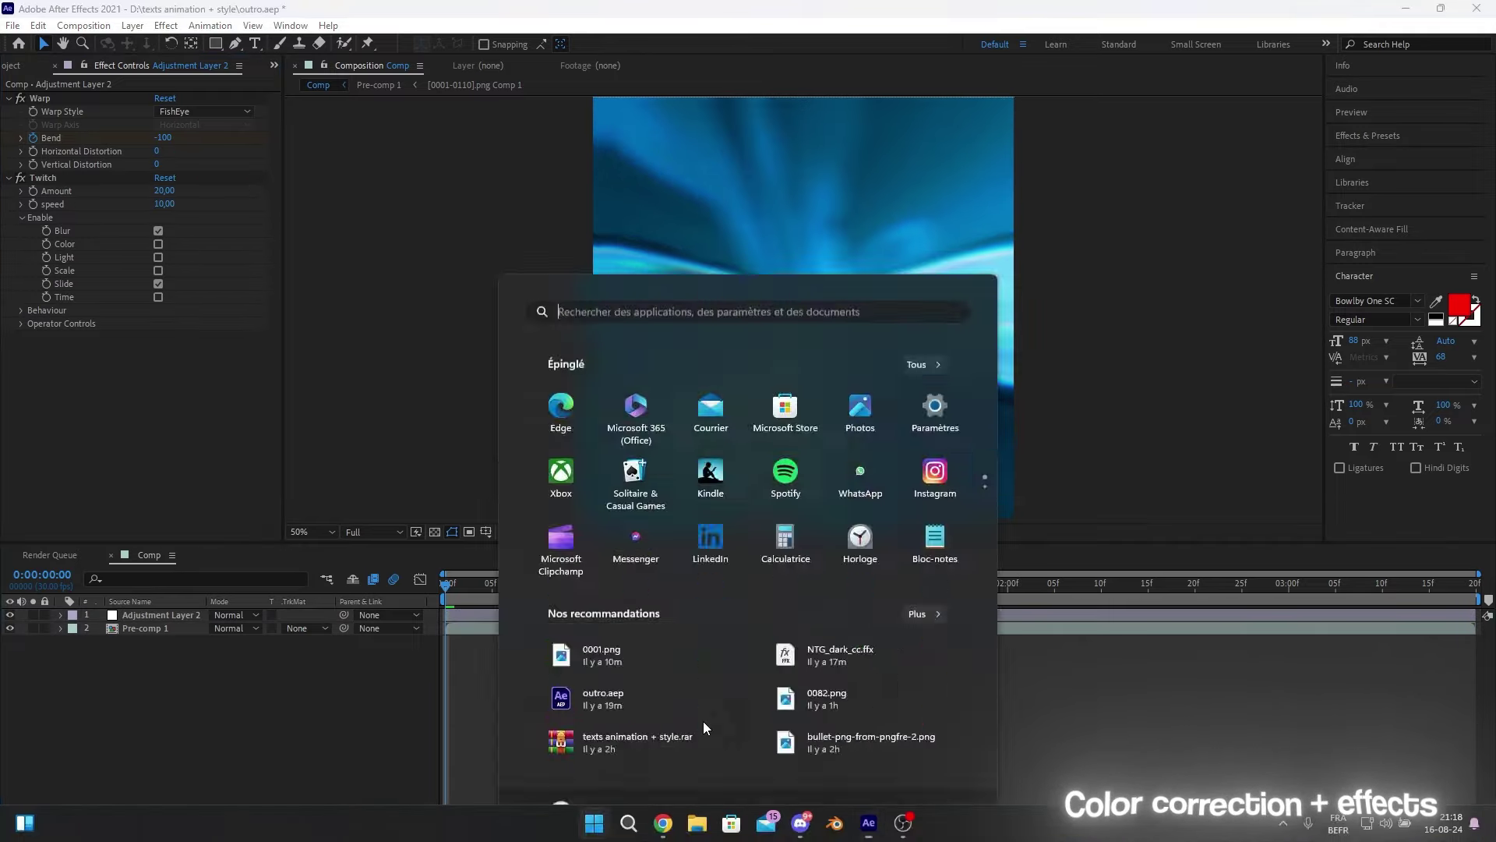
left_click(427, 588)
Step: Keyframe Twitch Amount from 20 to 0 at frame 21, ease its curve and preview
key("u")
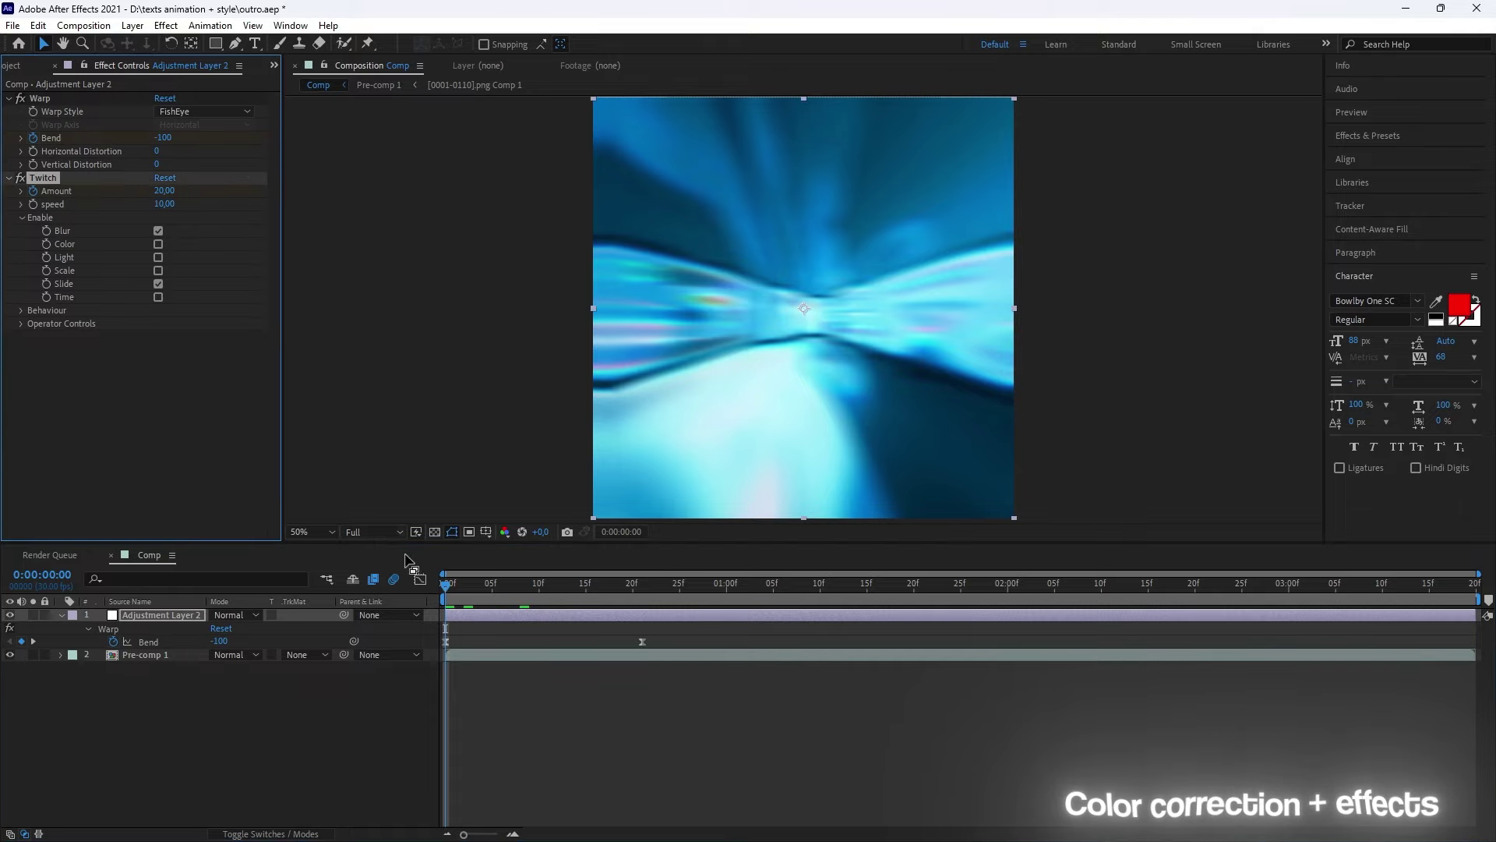
left_click_drag(484, 595, 642, 589)
key("u")
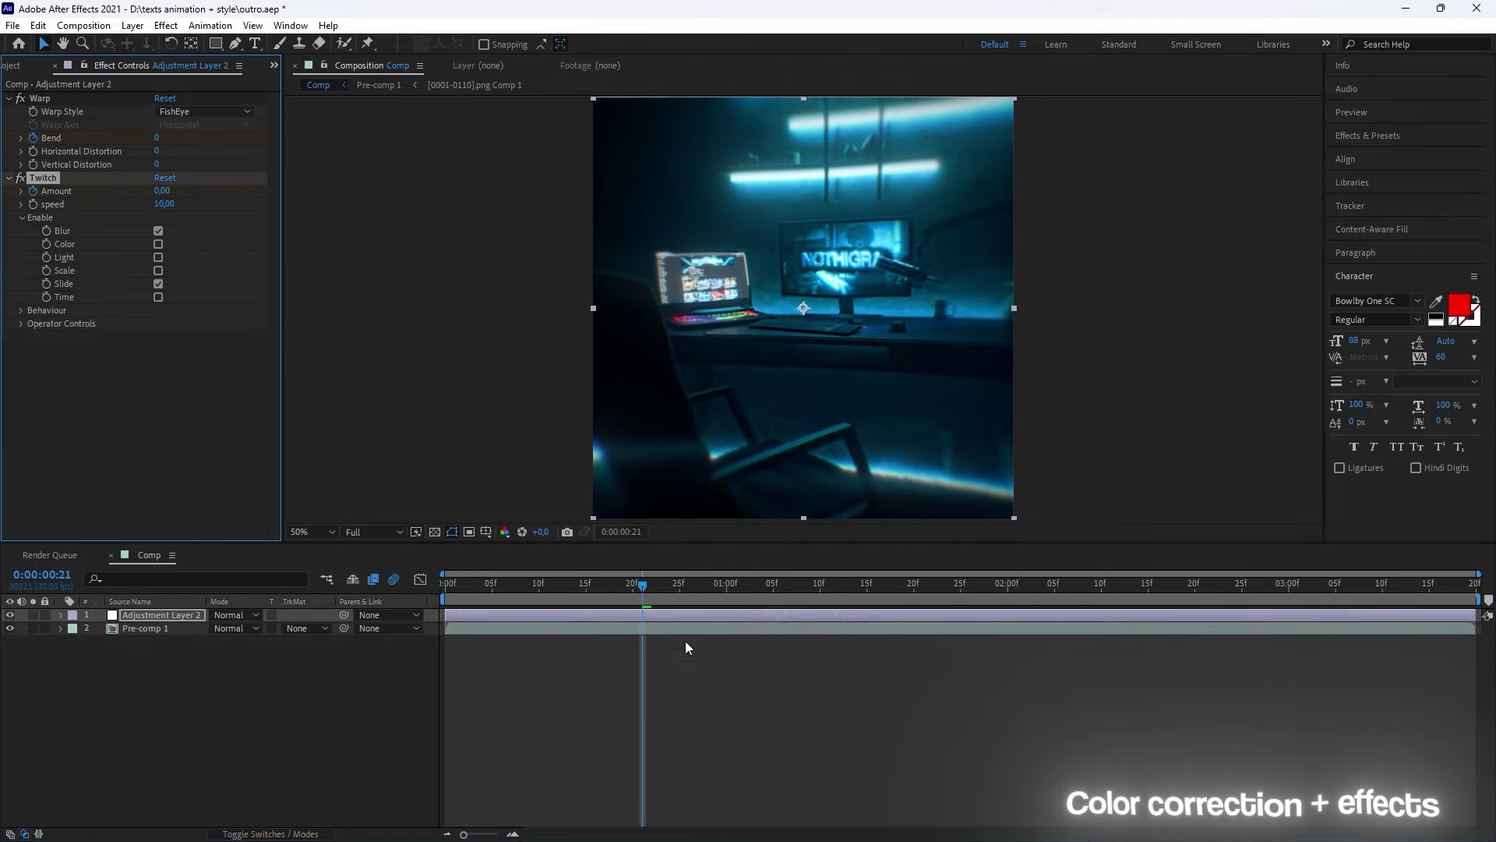
key("u")
left_click(420, 579)
left_click(156, 689)
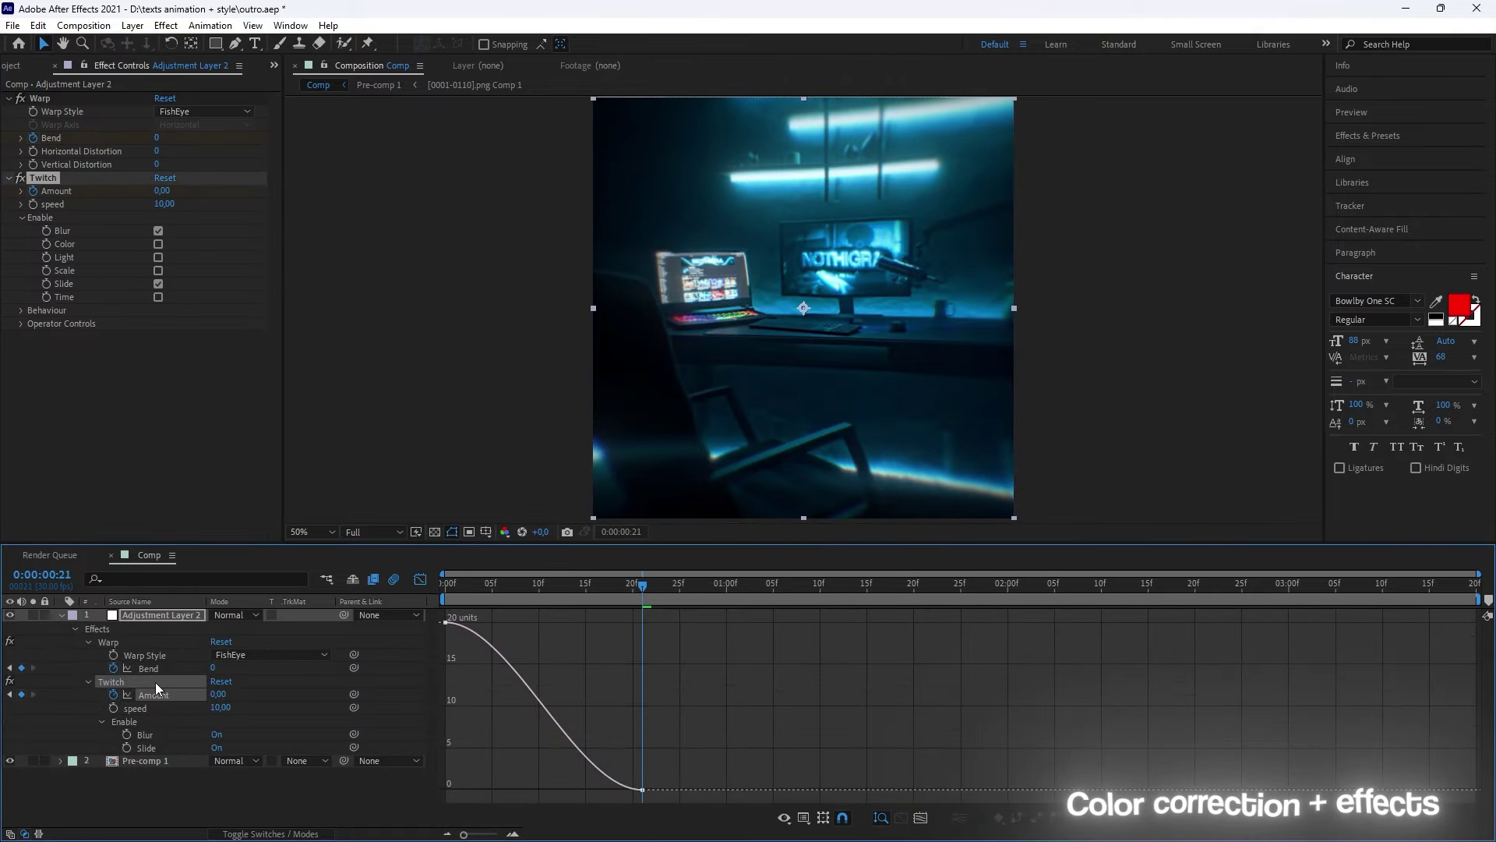
key("space")
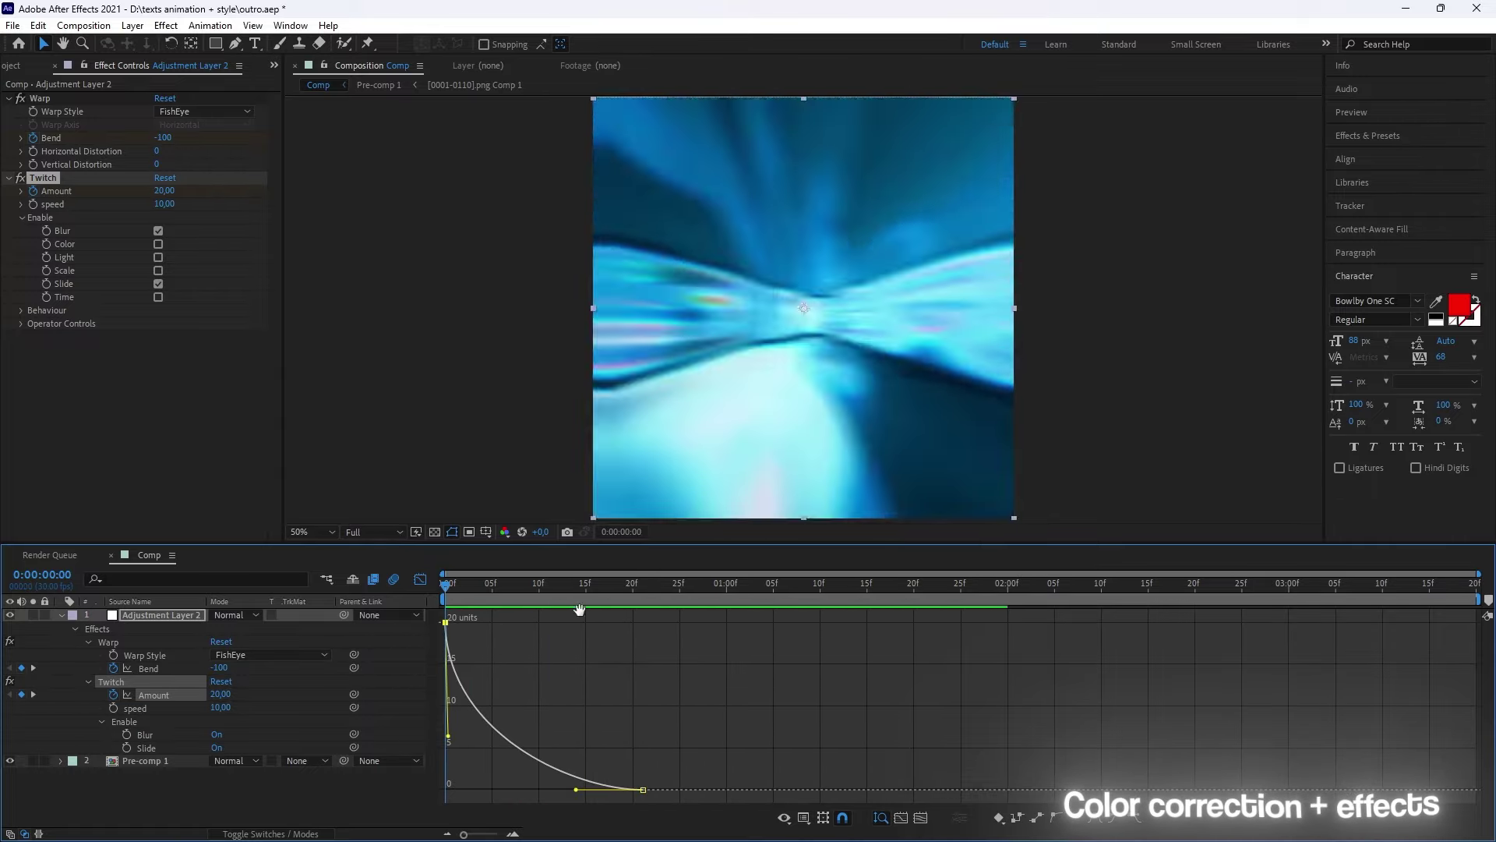
key("u")
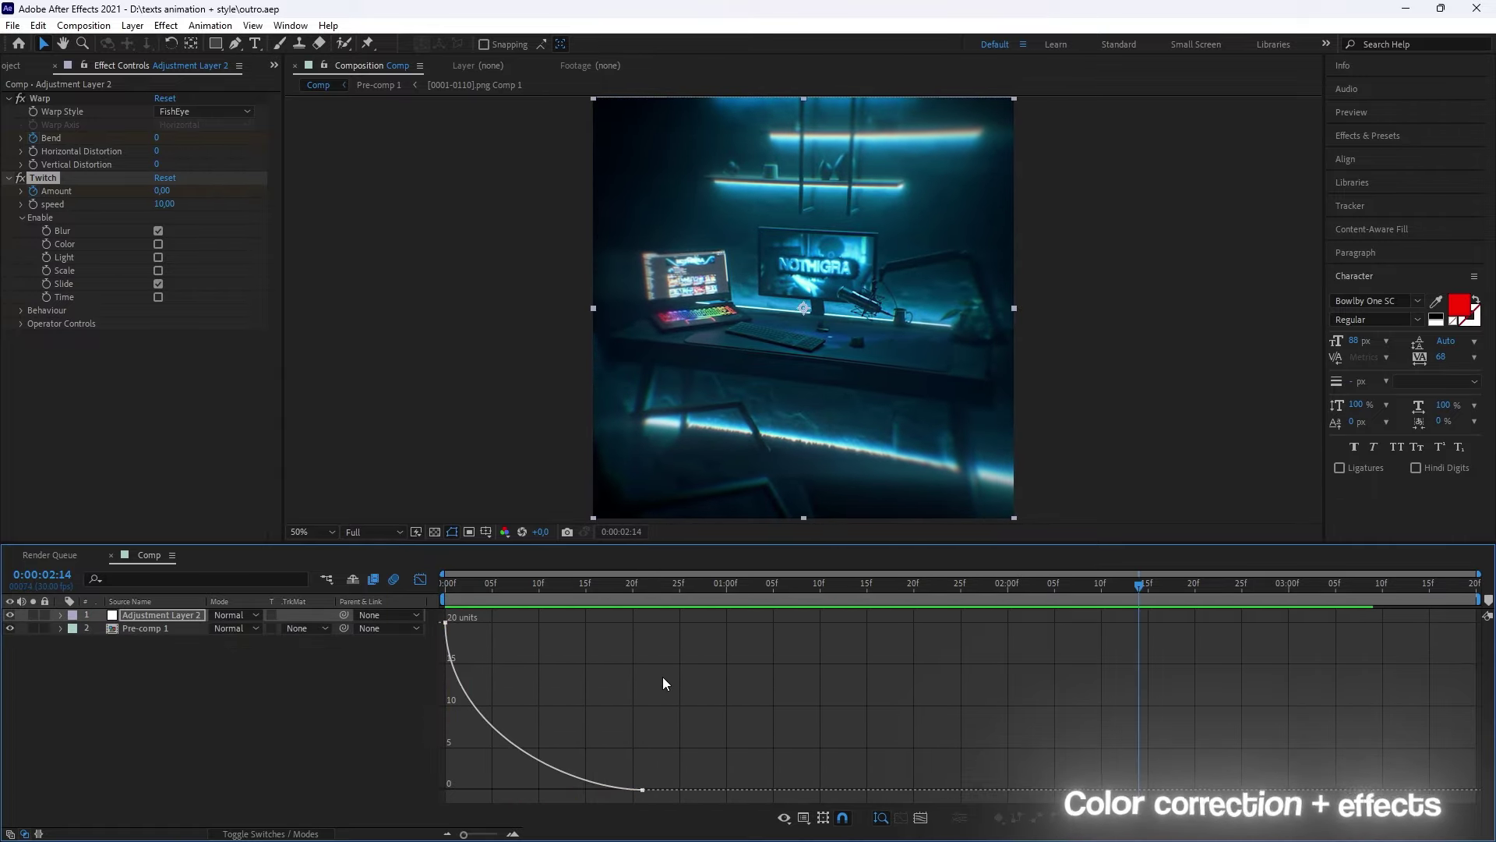
left_click(420, 579)
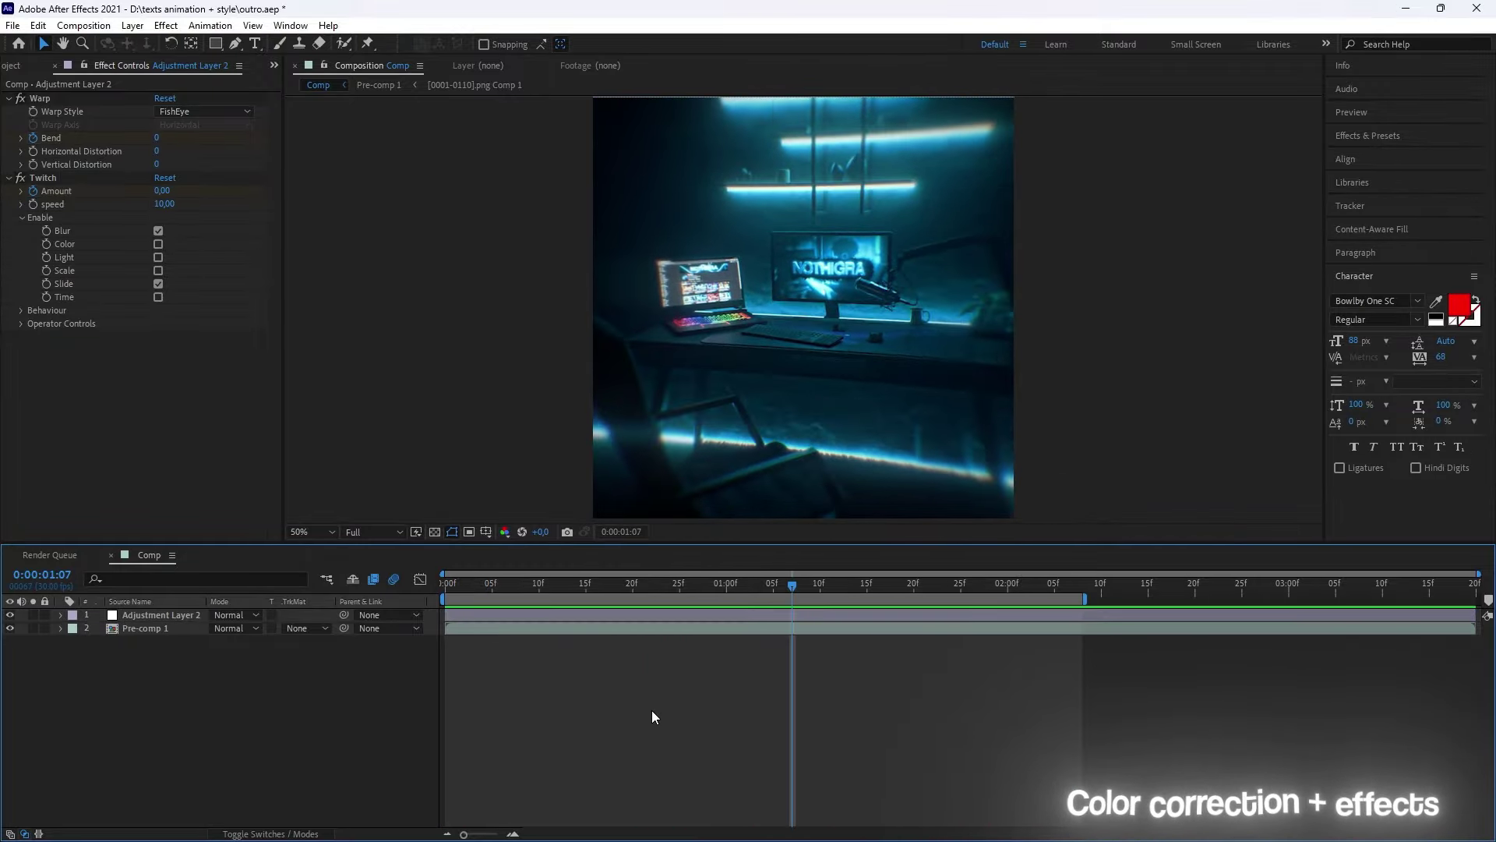
key("super")
Step: Open the ProductionCrate site and search its footage for 'dirt'
type("production c")
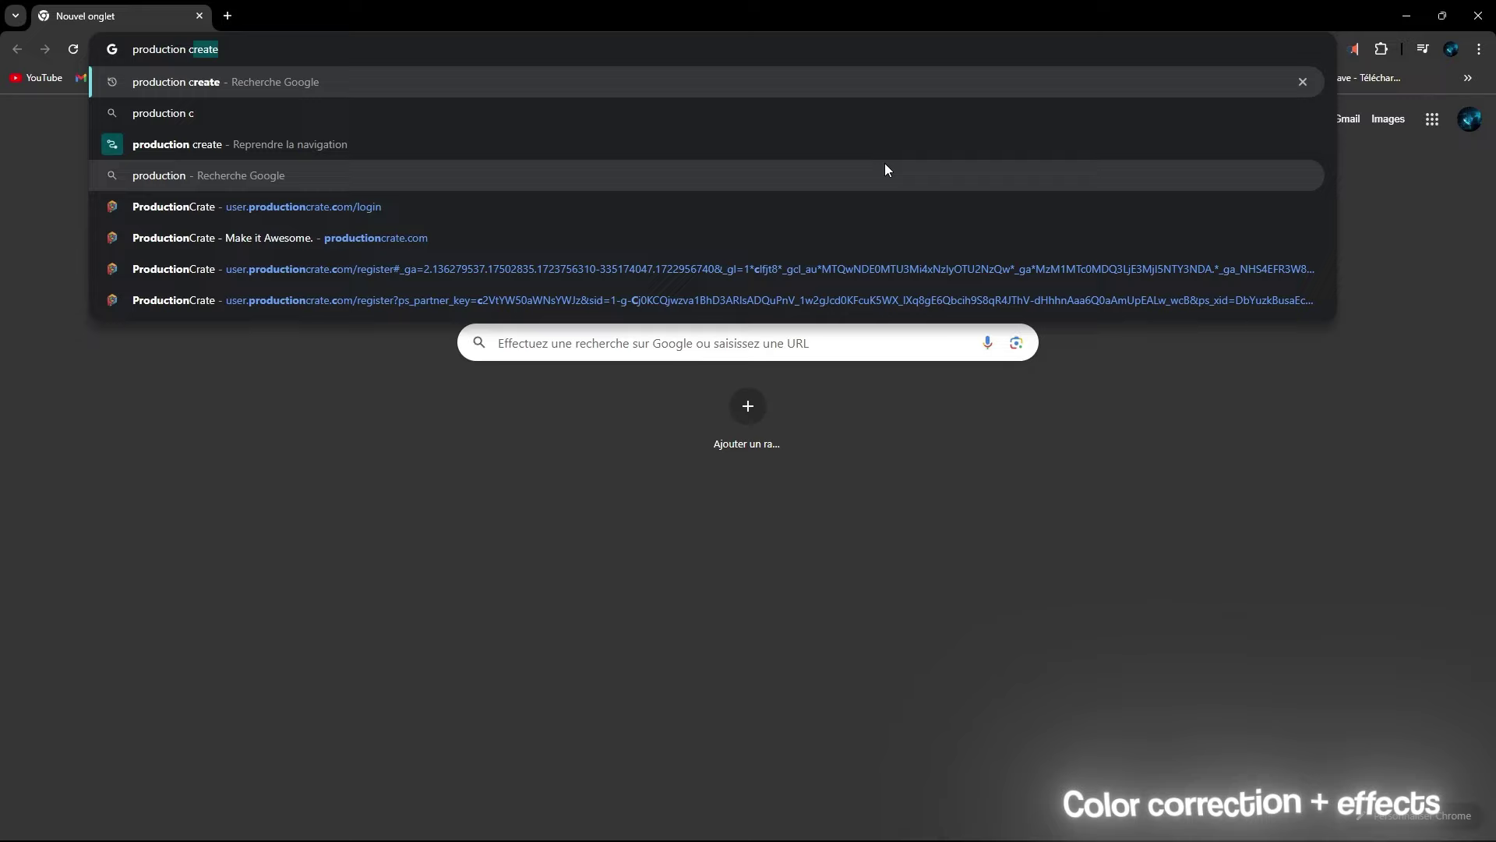
type("reate")
key("Return")
left_click(240, 257)
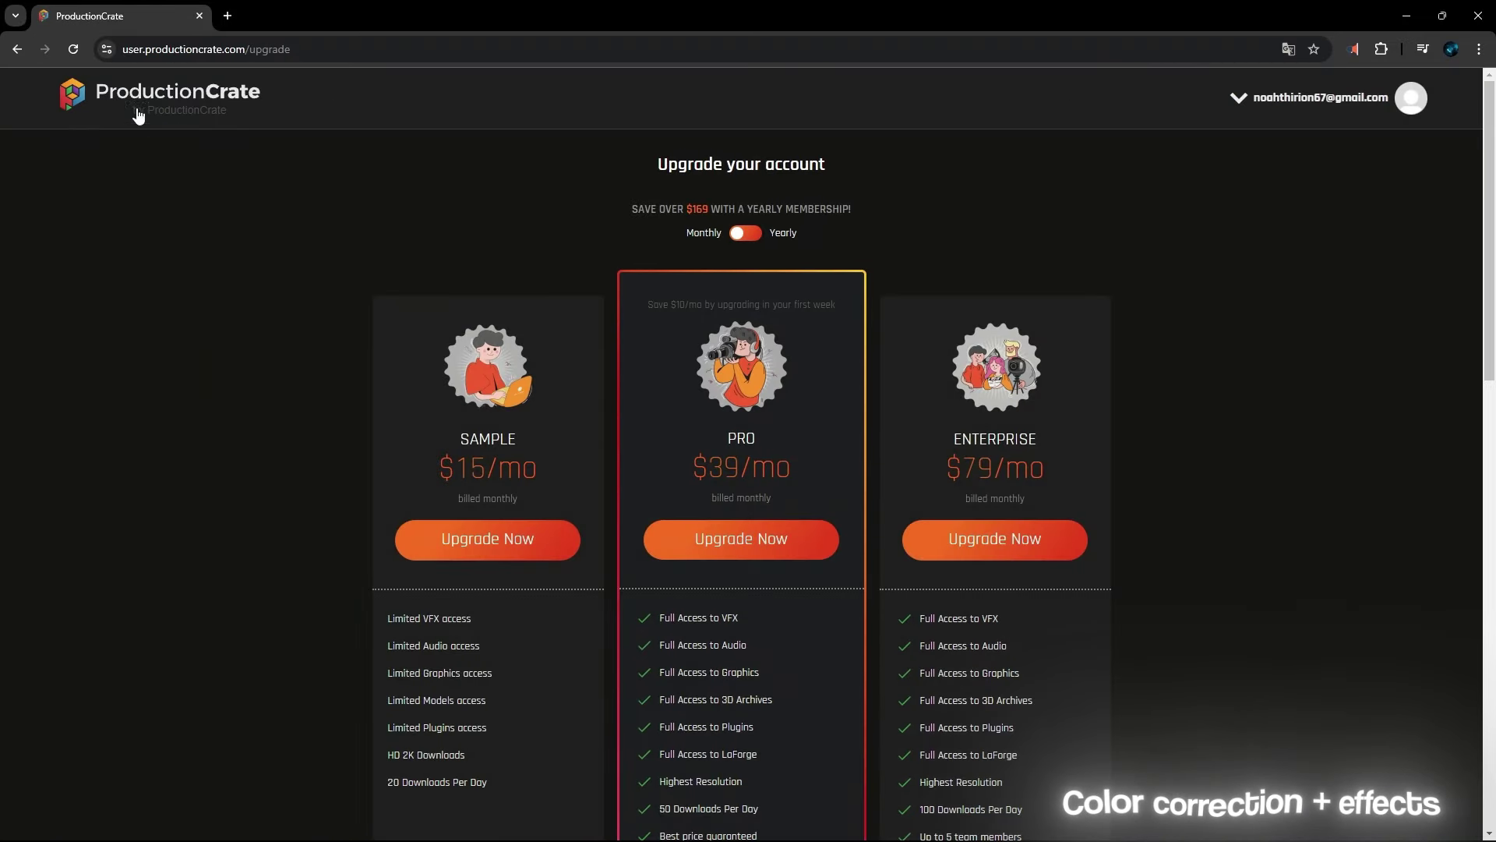
left_click(138, 115)
left_click(524, 518)
type("dirt")
key("Return")
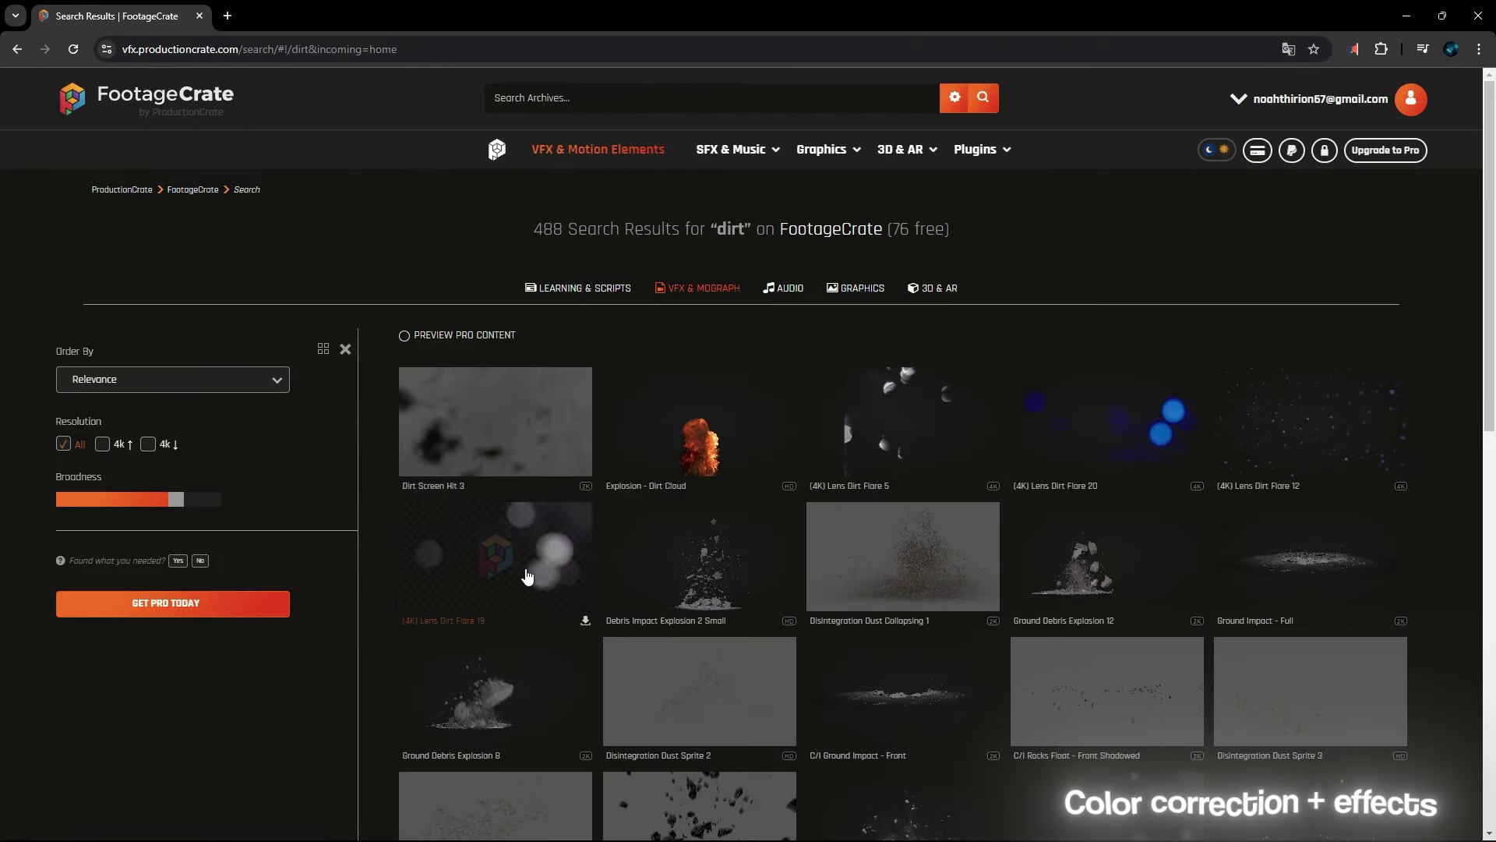
Step: Search 'lens dirt' and download the (4K) Lens Dirt Flare 19 clip, checking its progress
scroll(1337, 438, "down", 4)
scroll(1168, 551, "down", 5)
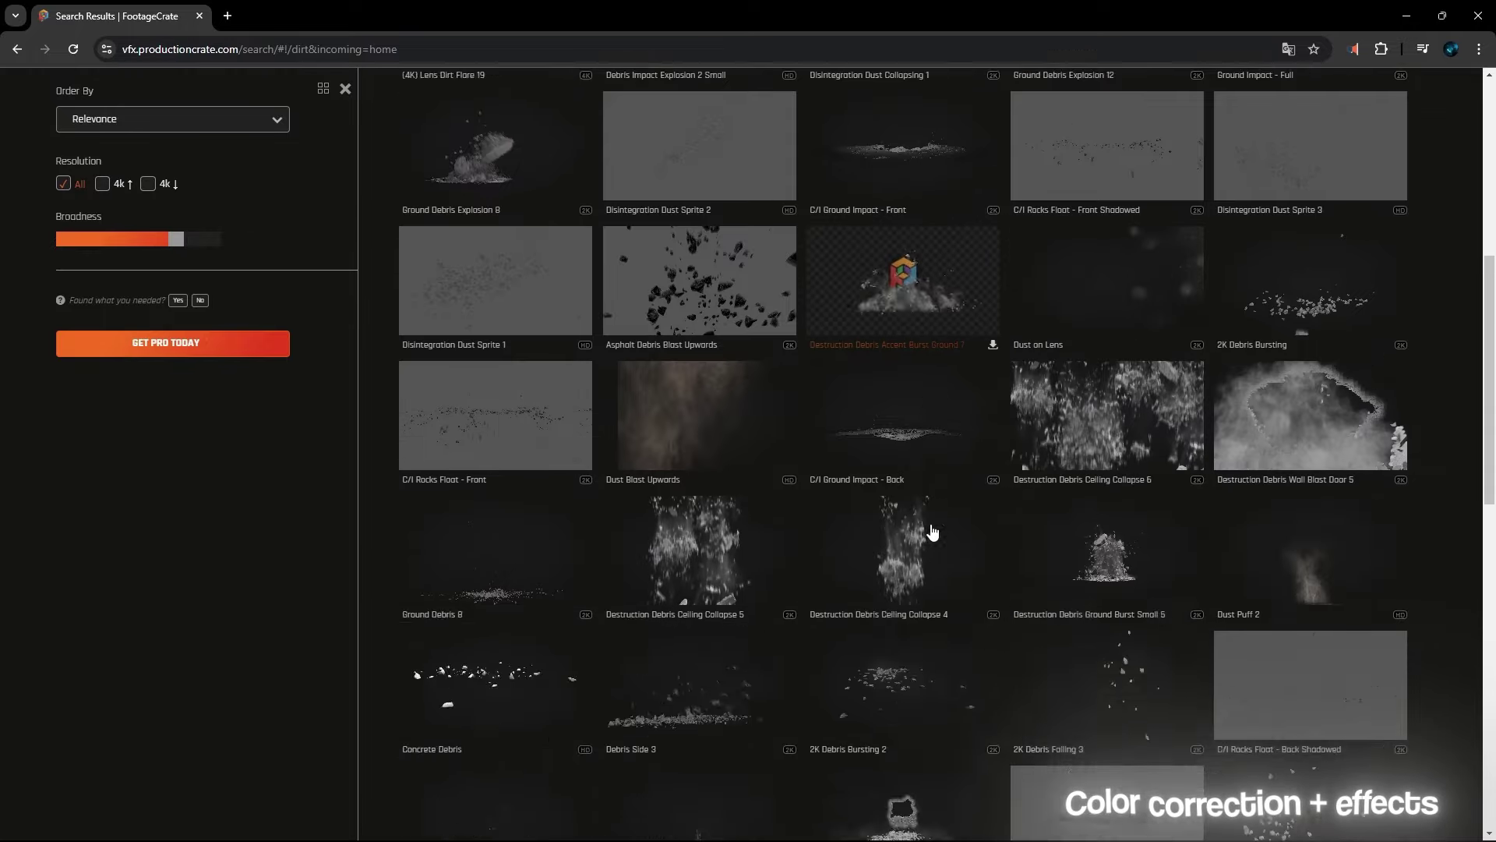
scroll(928, 528, "down", 5)
scroll(514, 491, "down", 3)
scroll(749, 520, "down", 4)
scroll(945, 394, "up", 15)
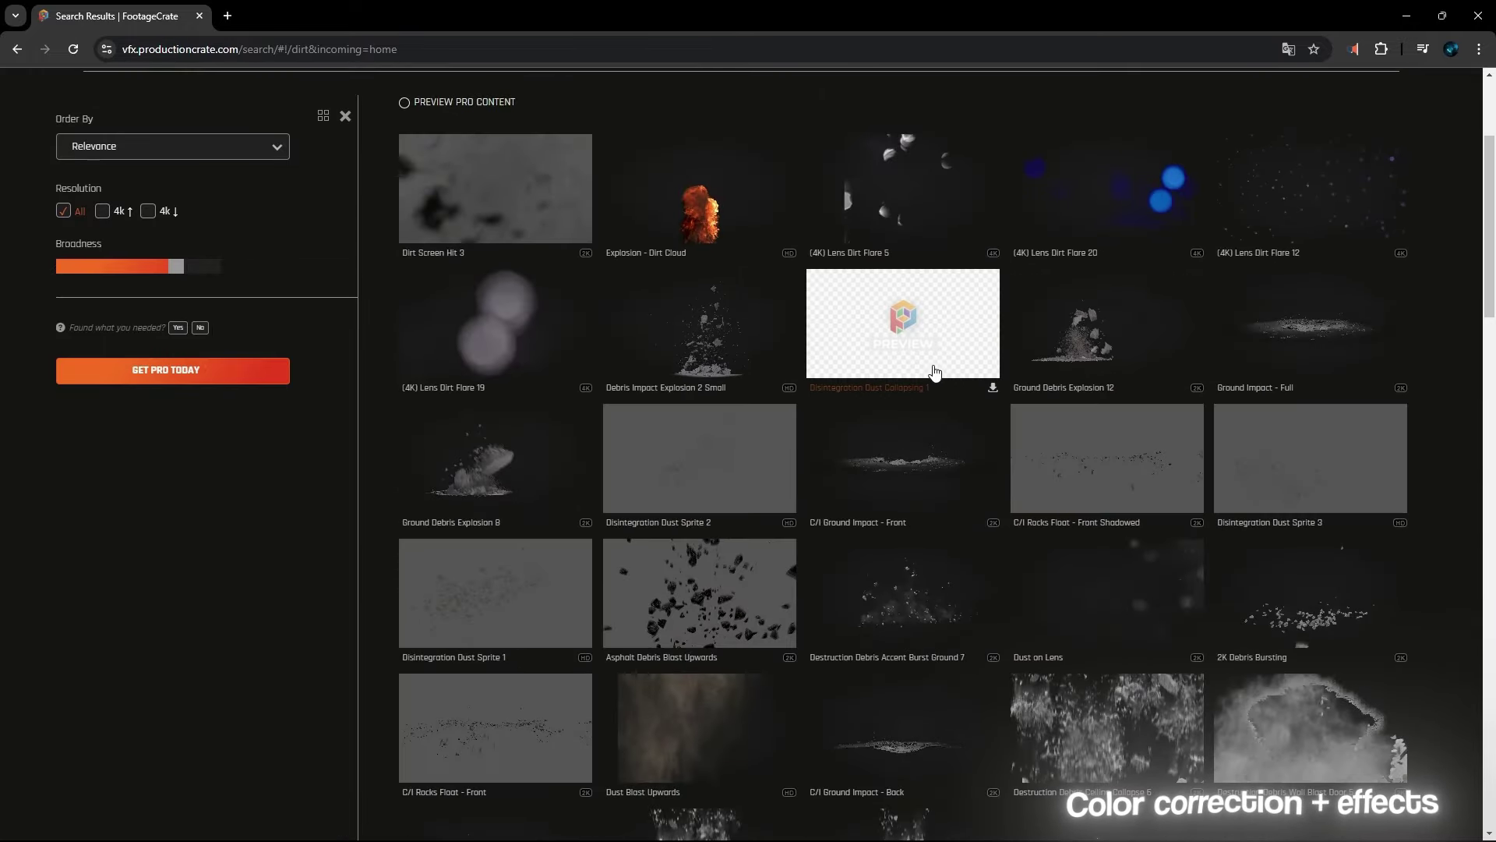
scroll(935, 367, "up", 3)
left_click(570, 101)
type("lens dirt")
key("Return")
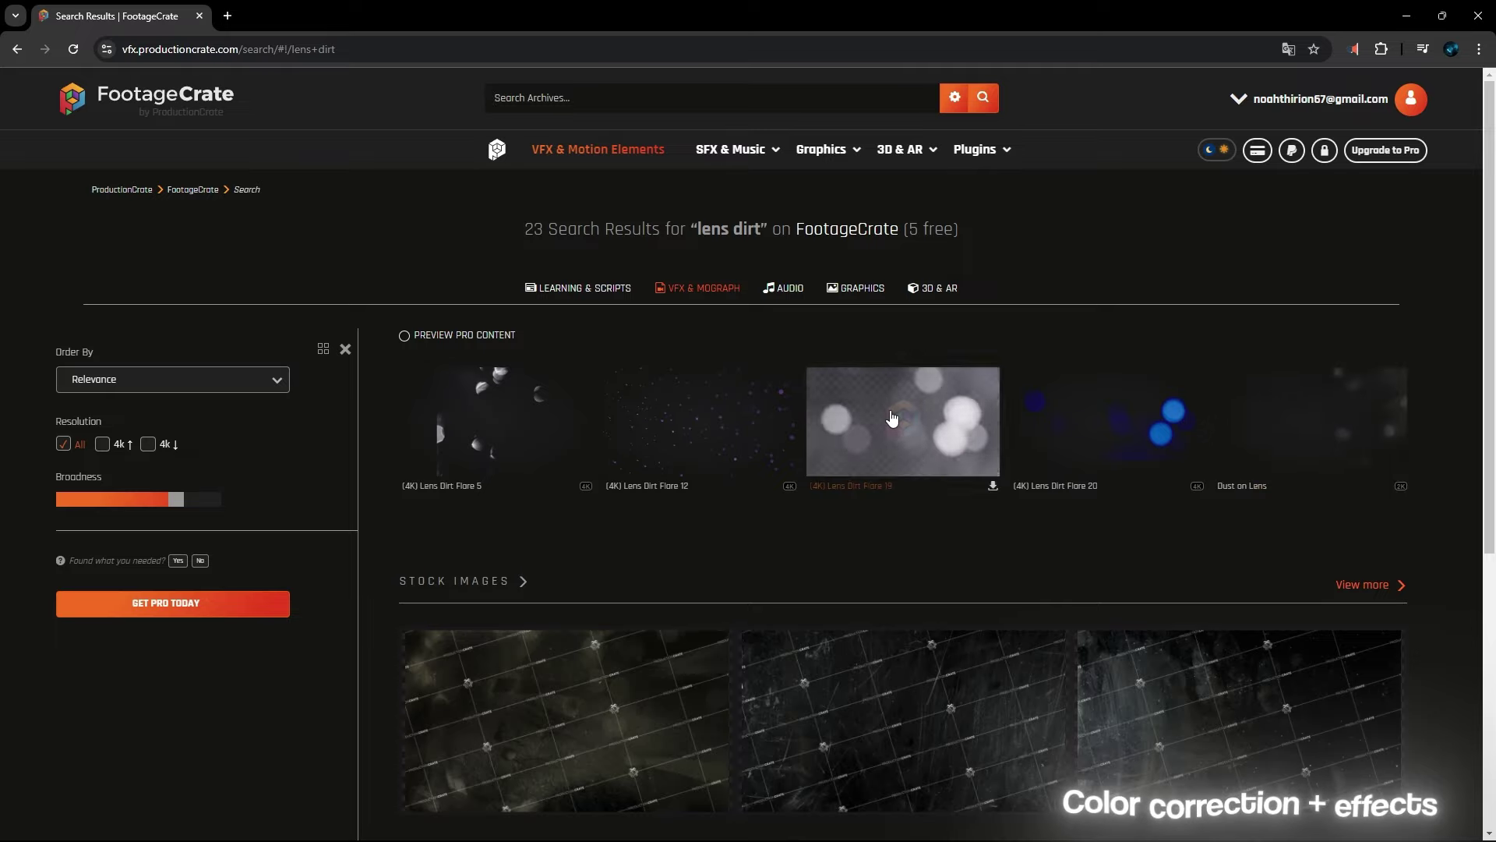
left_click(585, 485)
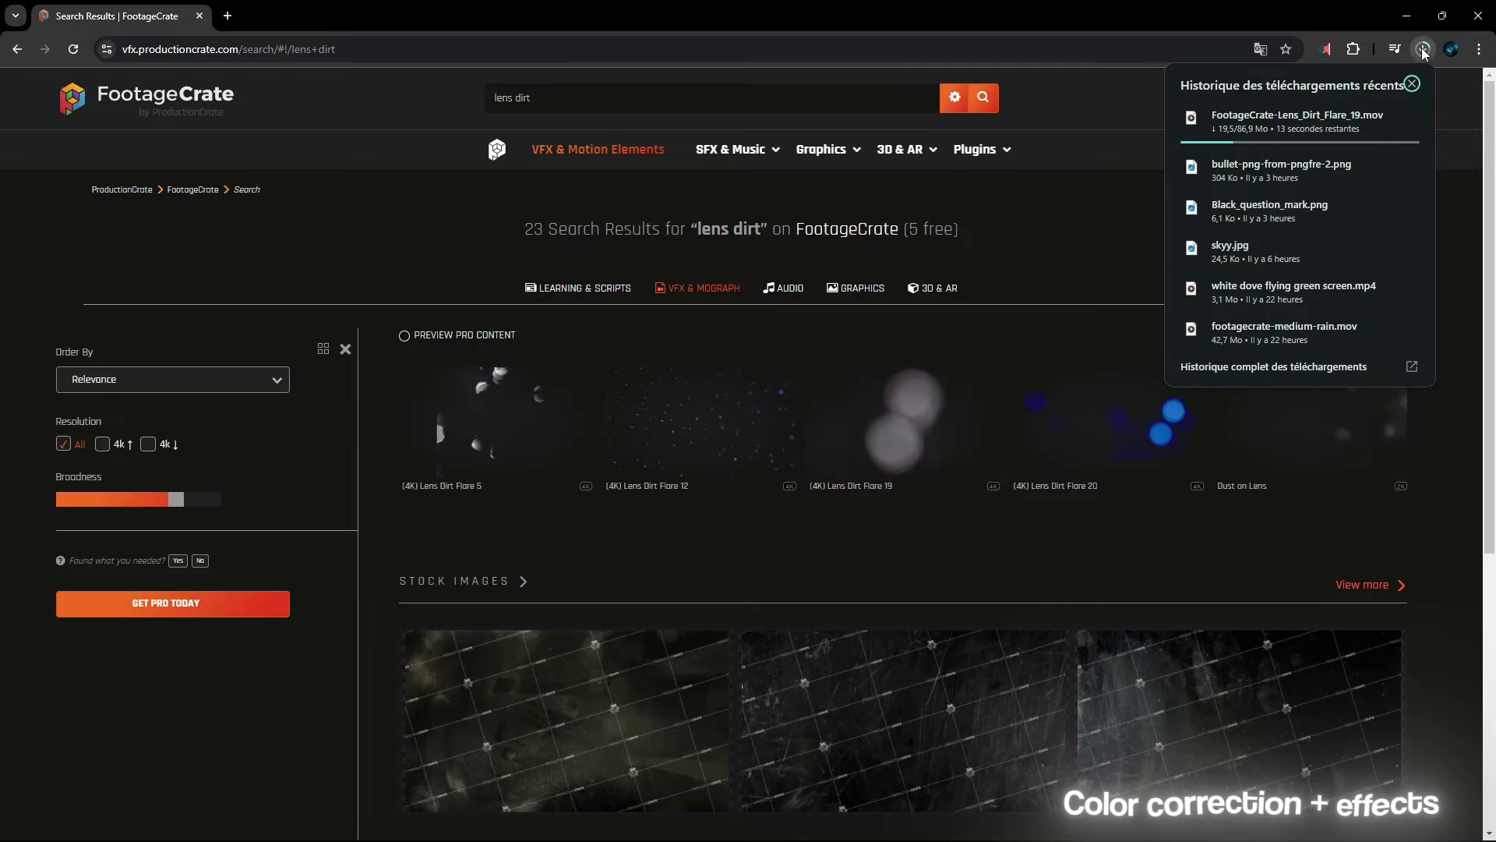
left_click(1422, 49)
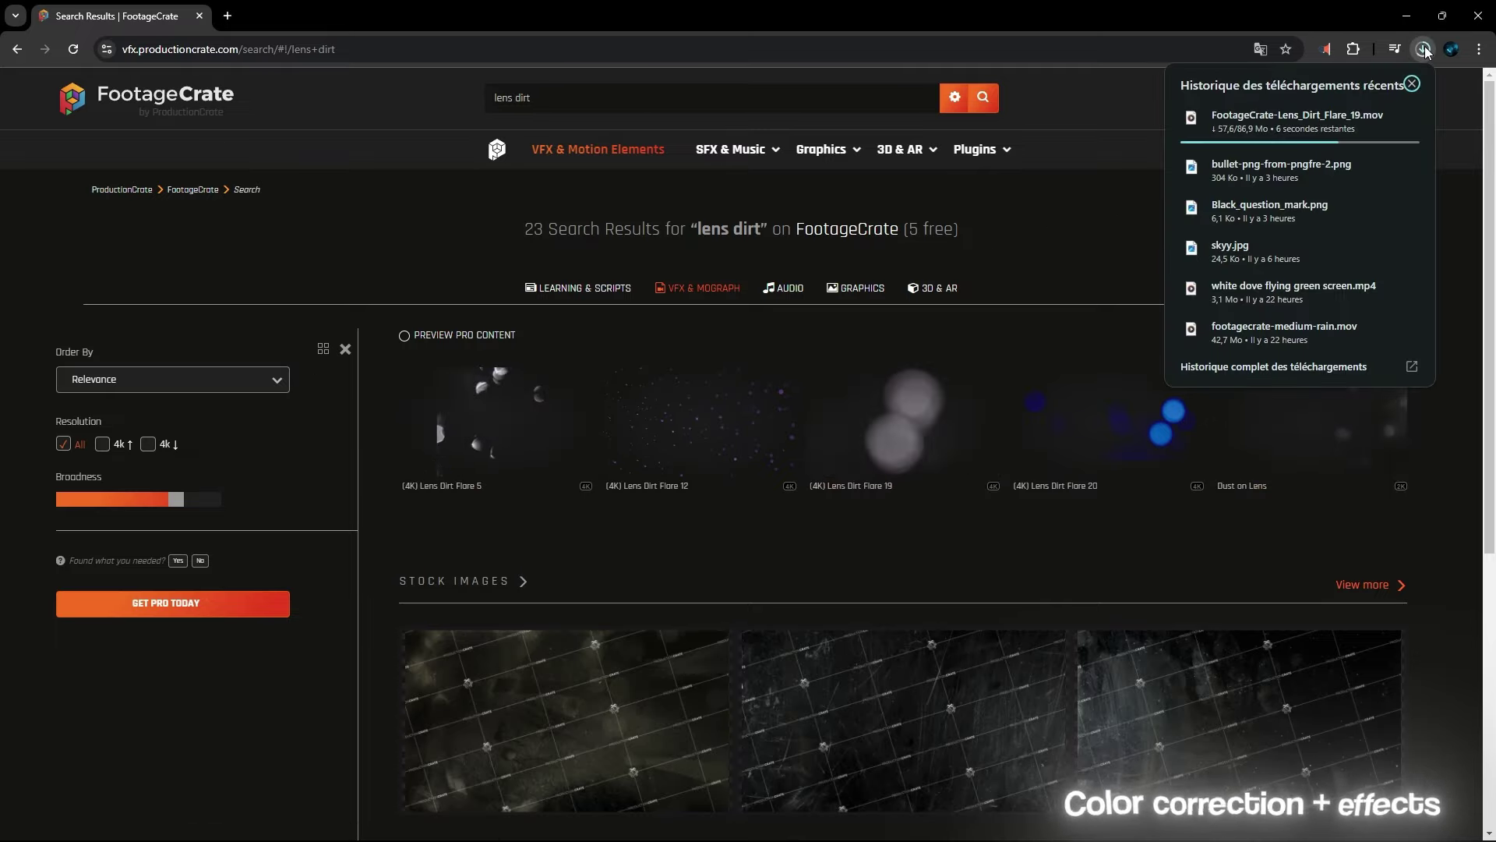
scroll(624, 568, "down", 2)
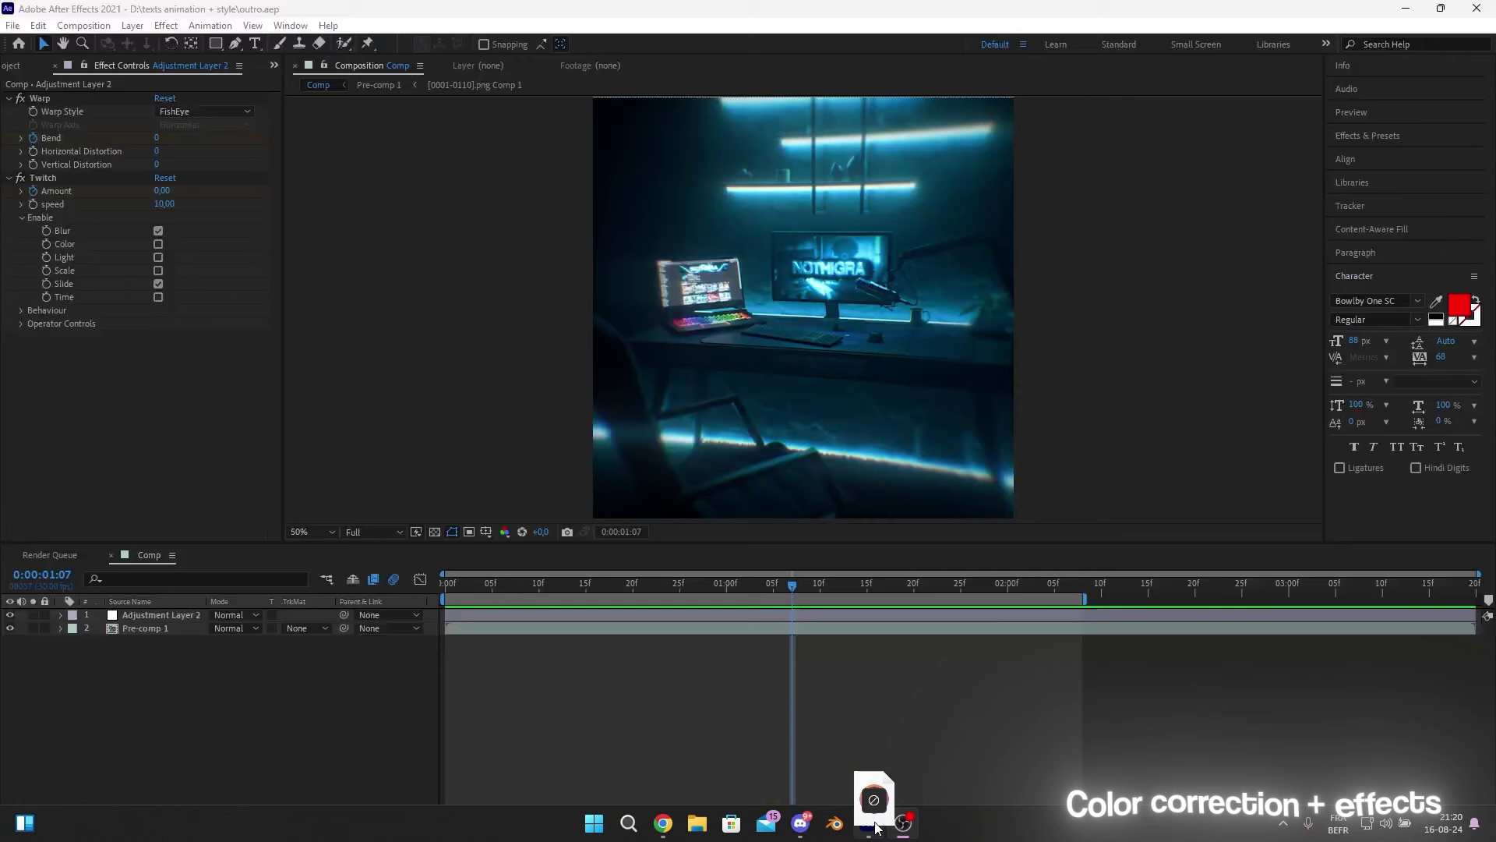
Step: Blend the Lens Dirt Flare 19 layer in Screen mode and add a Tint effect
key("s")
left_click(230, 614)
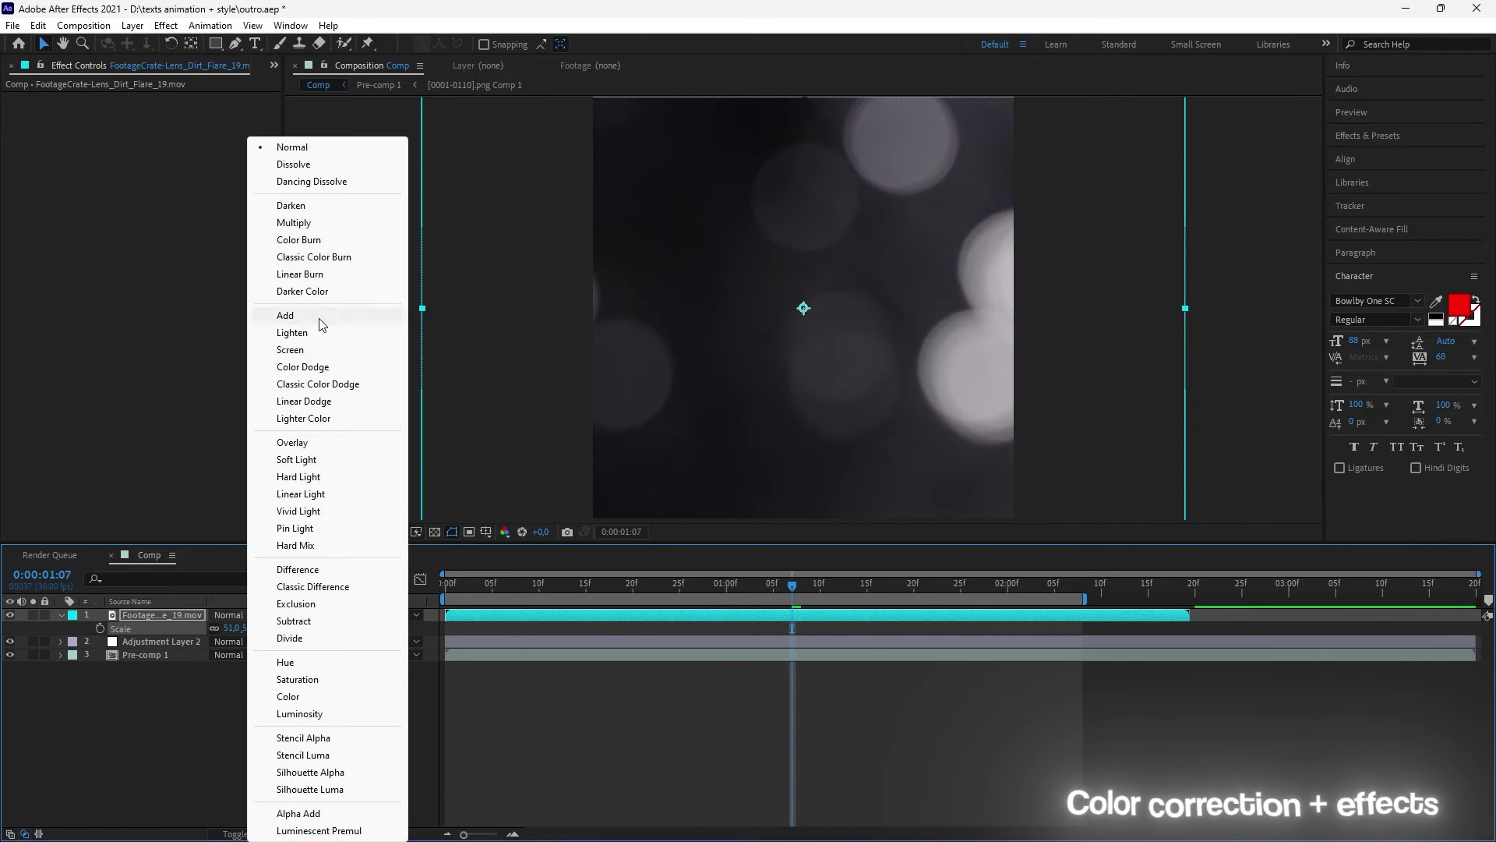
left_click(280, 398)
key("ctrl+space")
type("tint")
key("Return")
left_click(161, 125)
Step: Map the Tint's white to cyan, set opacity to 63% and preview the composite
left_click_drag(371, 381, 377, 477)
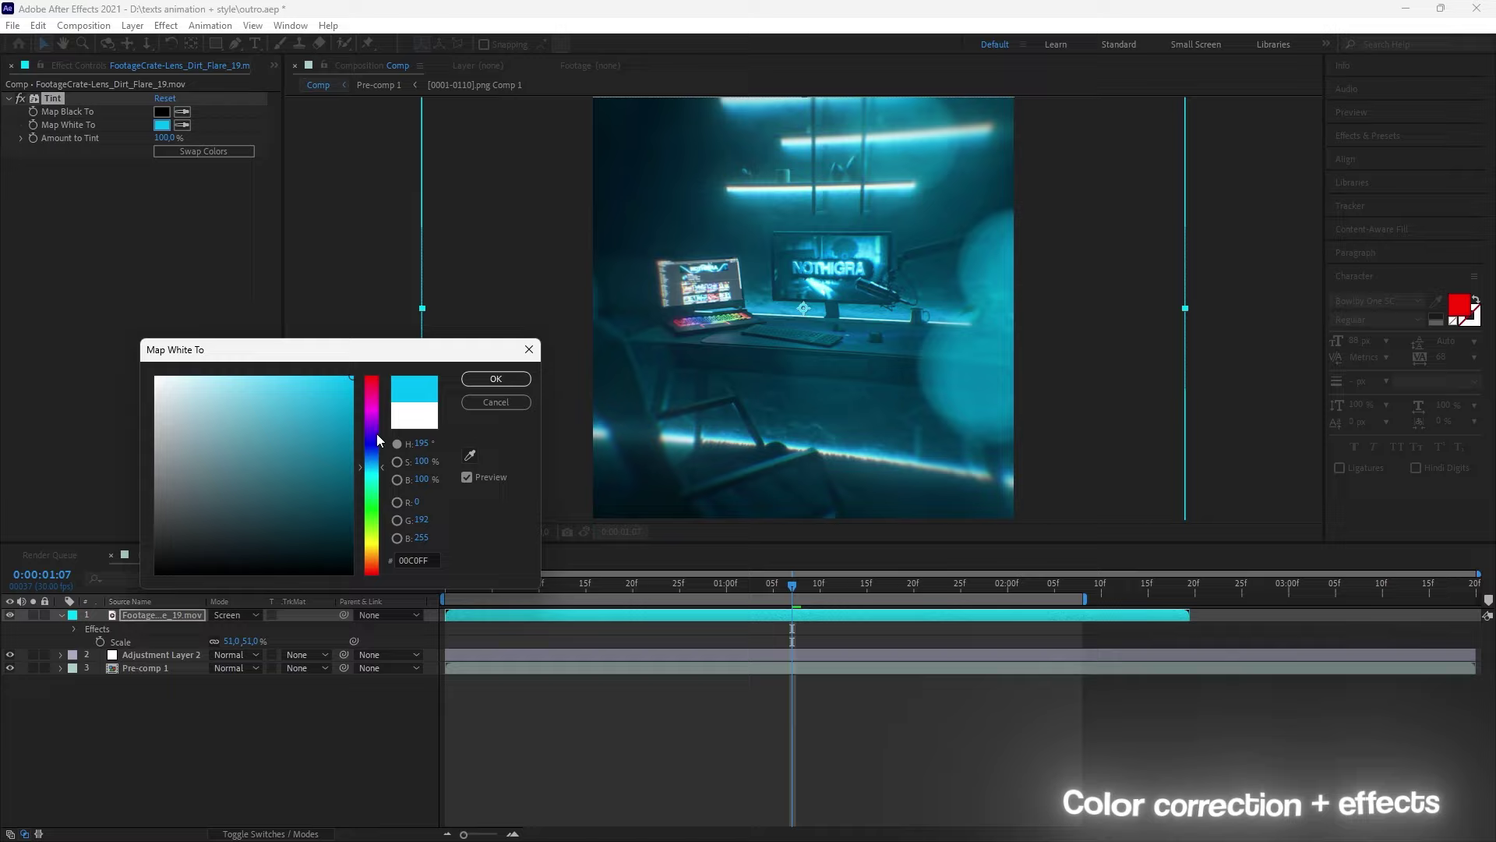
left_click(496, 378)
key("t")
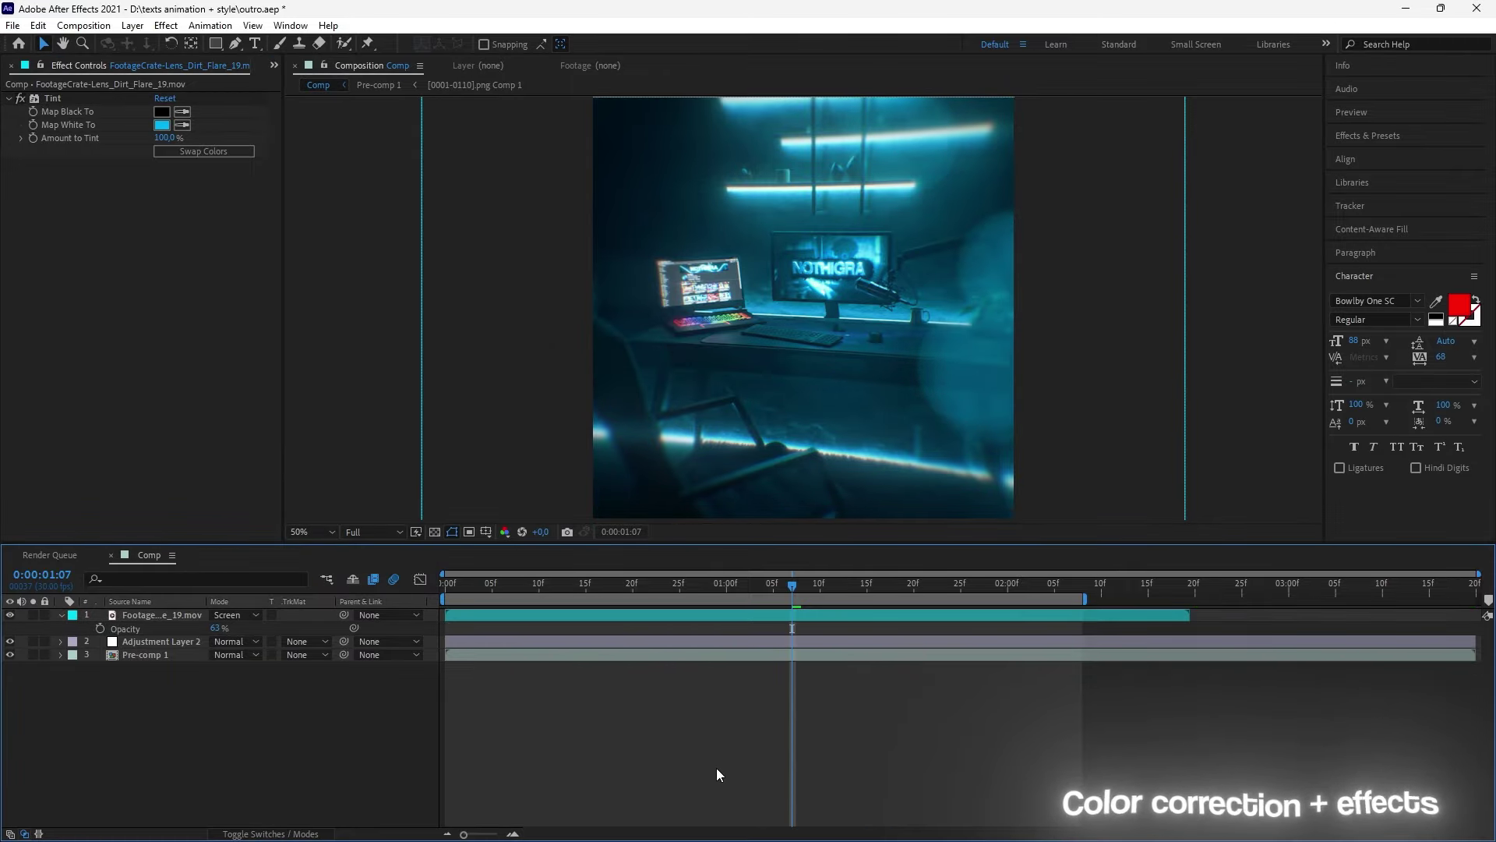
key("Home")
key("space")
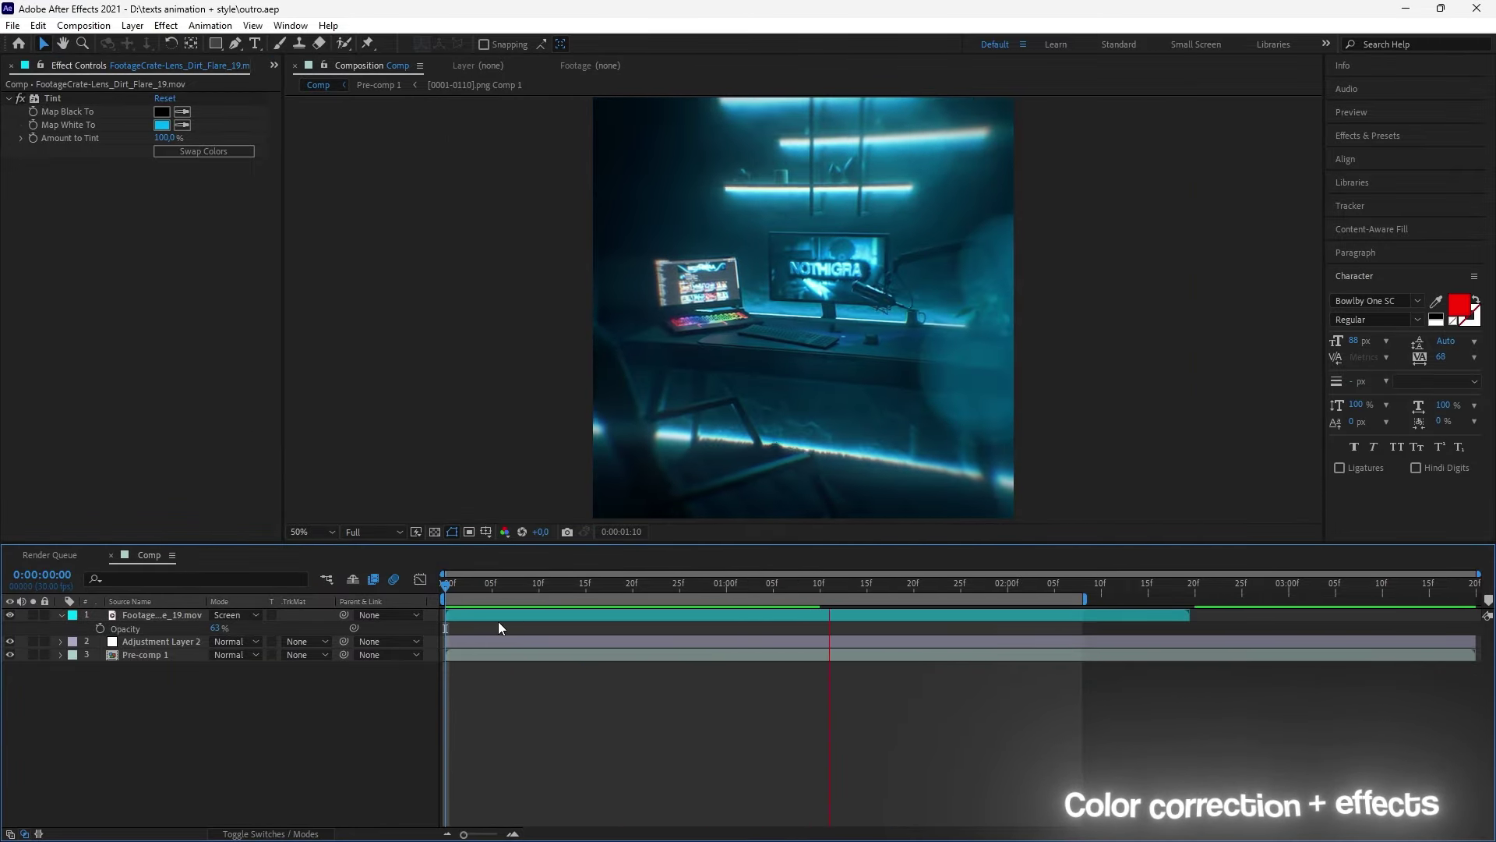